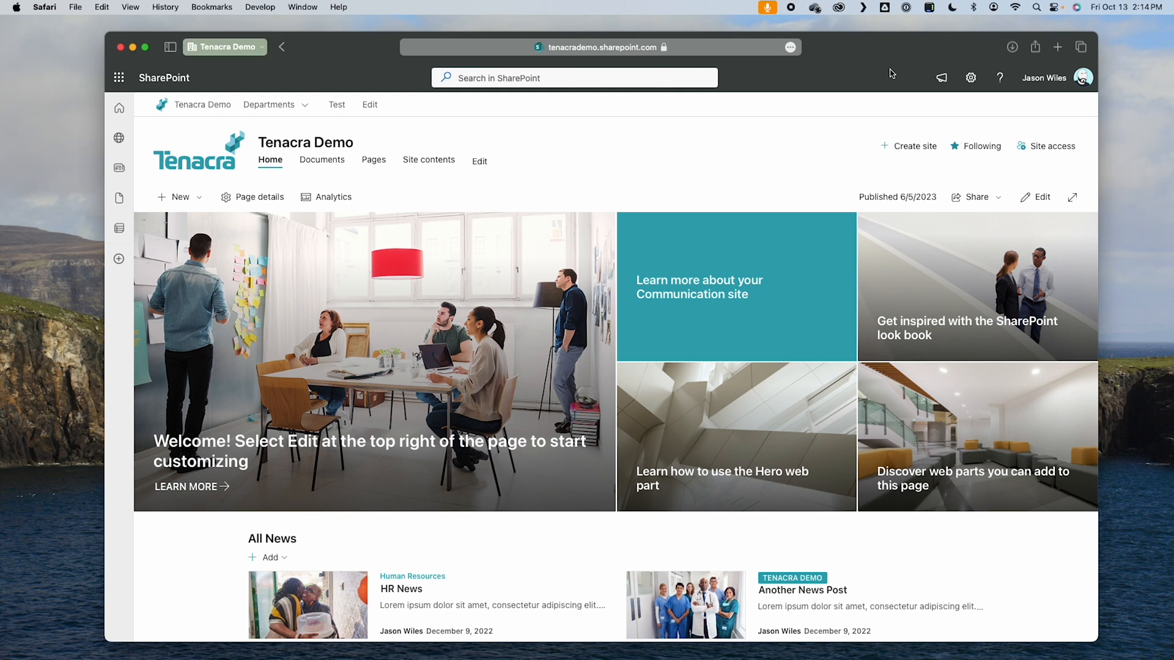
Step: From the Tenacra Demo site contents, create a blank list named "Teams Requests", keeping it shown in the site navigation
click(973, 78)
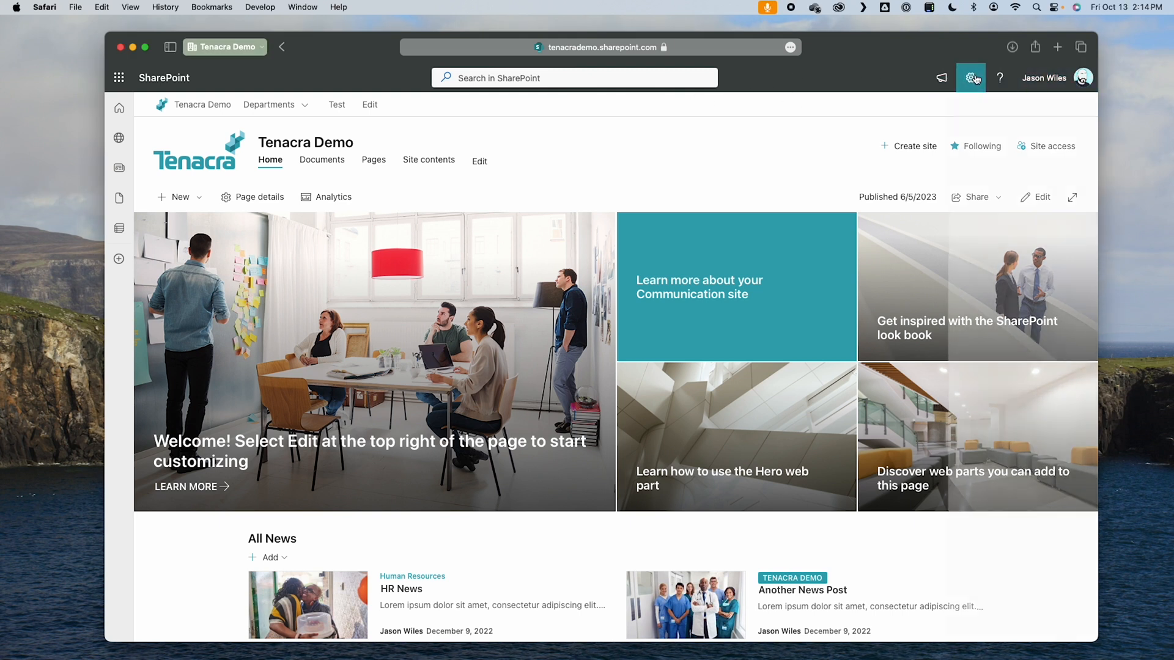
click(938, 189)
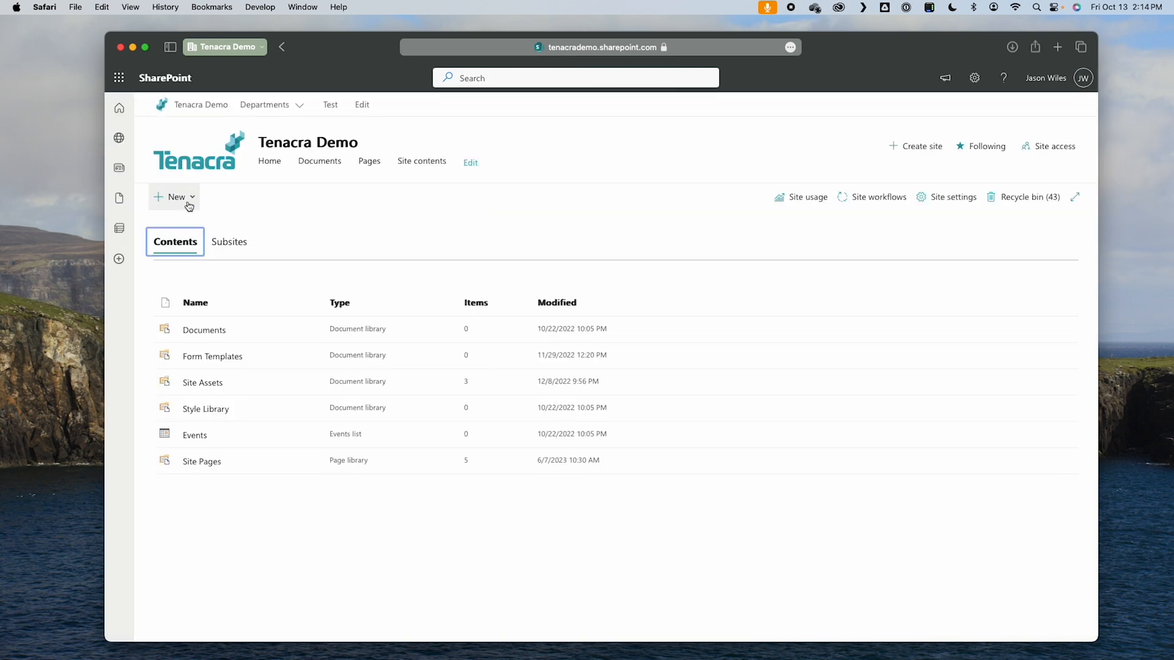
click(174, 197)
click(183, 226)
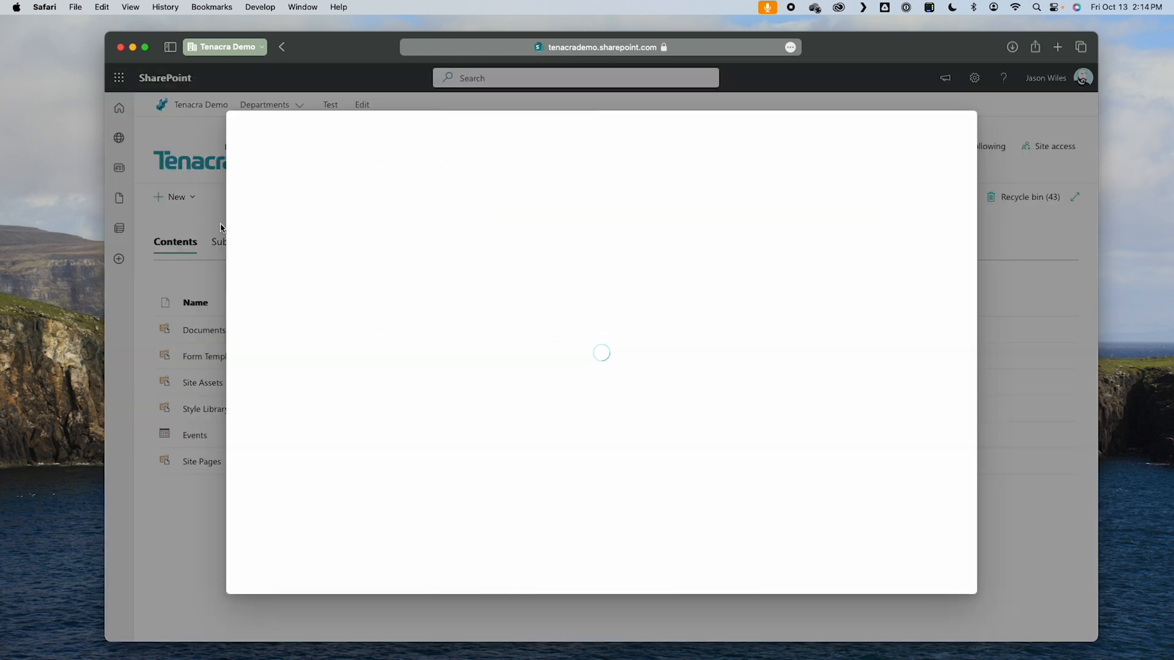
click(282, 194)
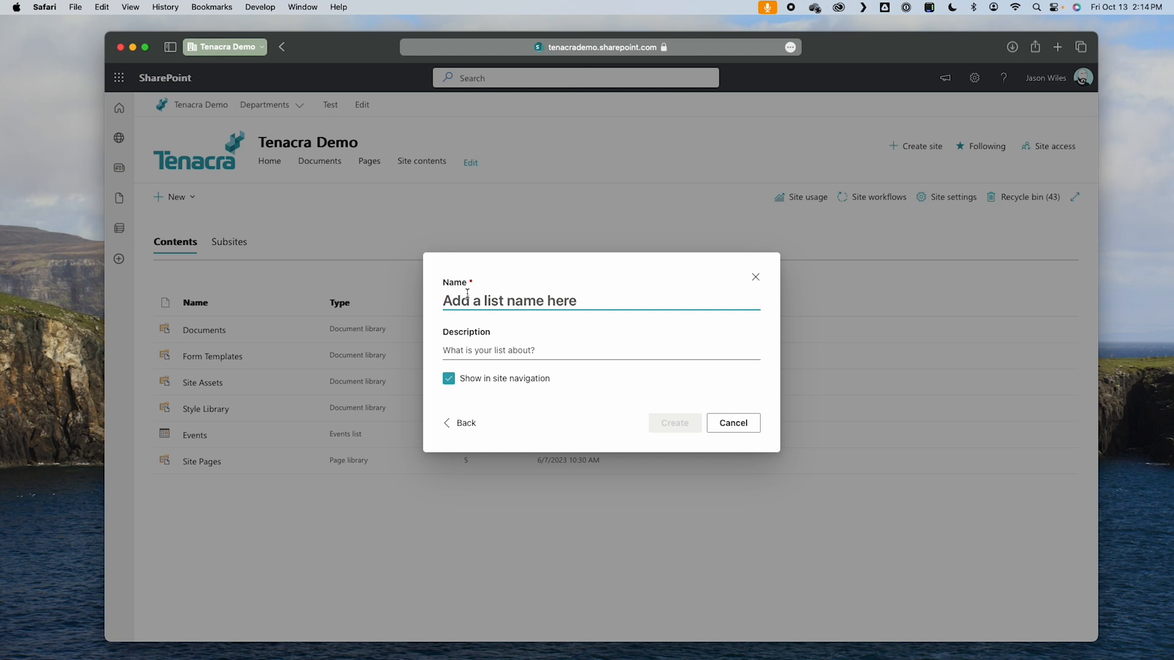
text(Teams)
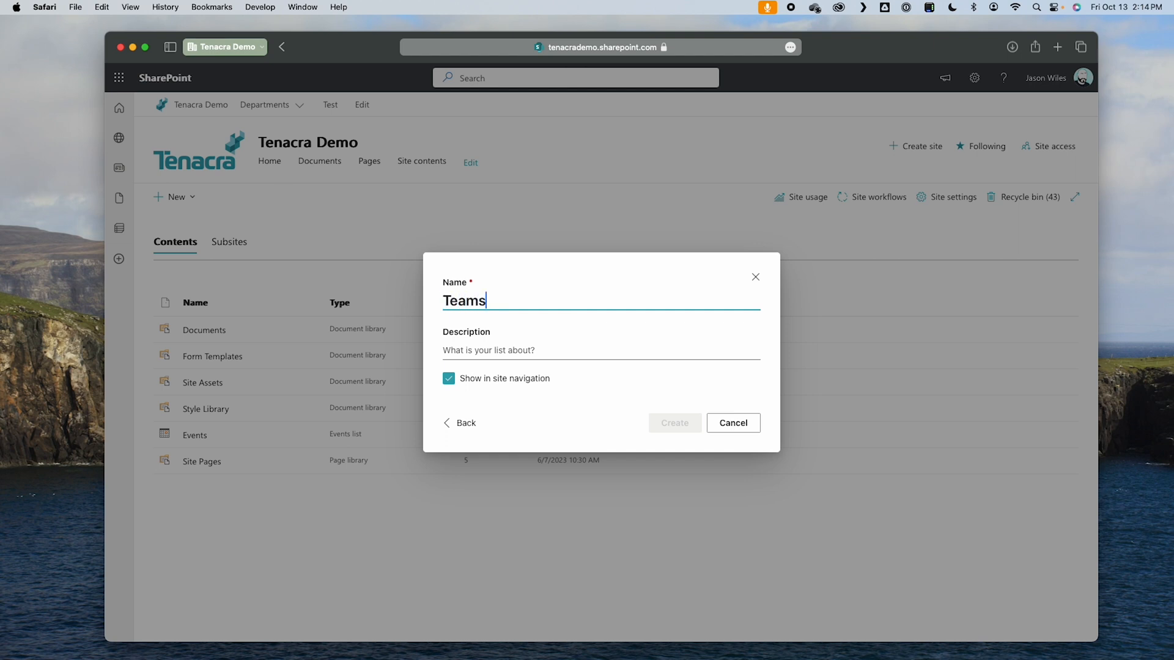
text( Requests)
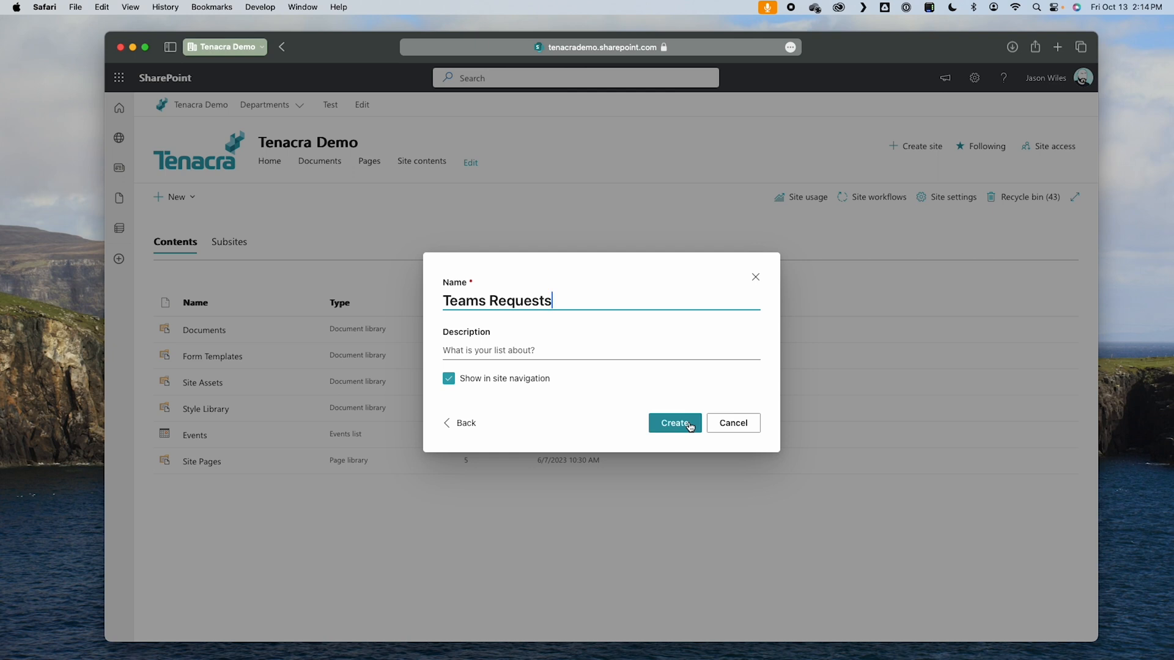
click(690, 426)
Step: Rename the Title column of the Teams Requests list to "Team Name"
click(219, 279)
mouse_move(238, 388)
click(325, 391)
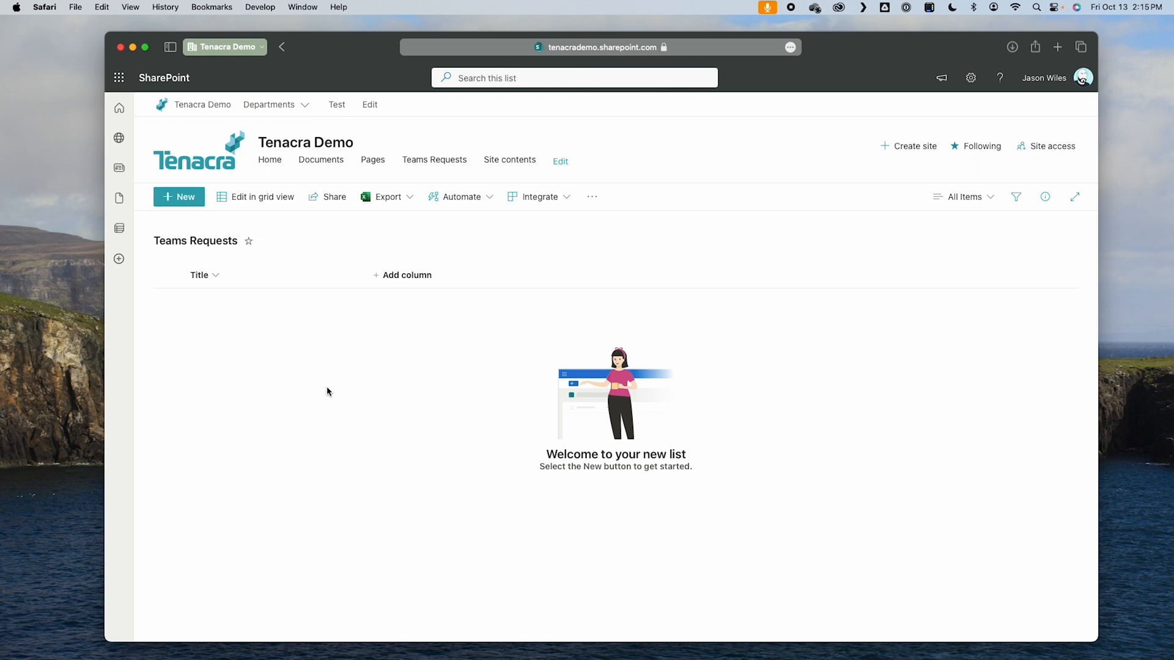
text(Tea)
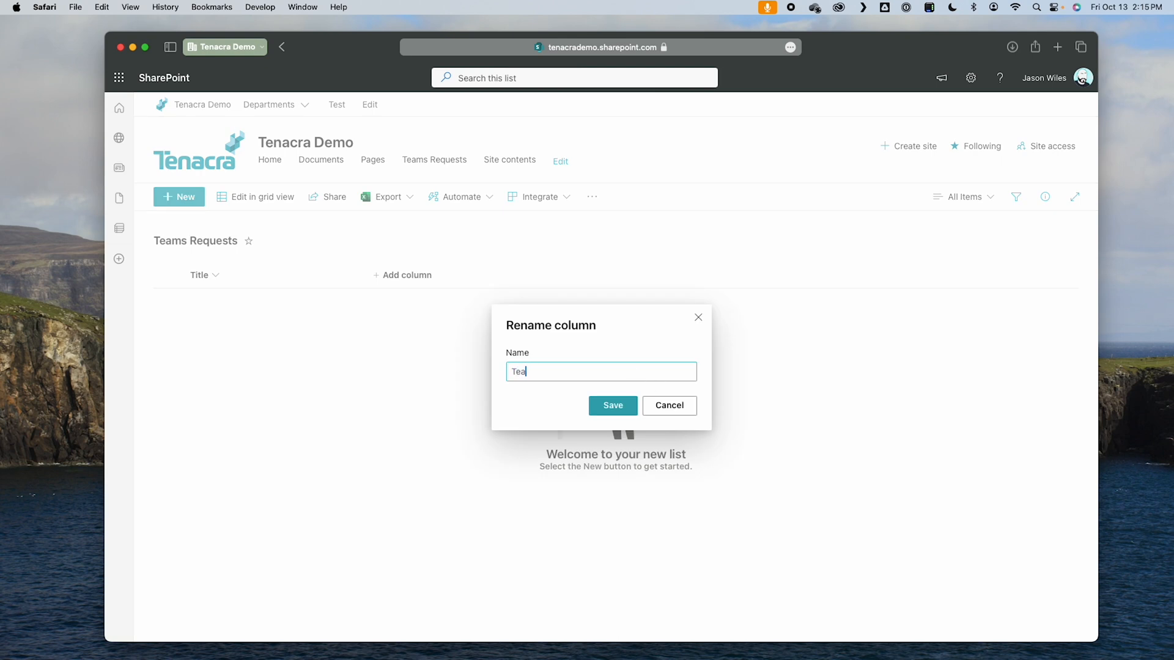
click(610, 406)
Step: Add a multiple-lines-of-text column named "Team Description" to the list
click(403, 276)
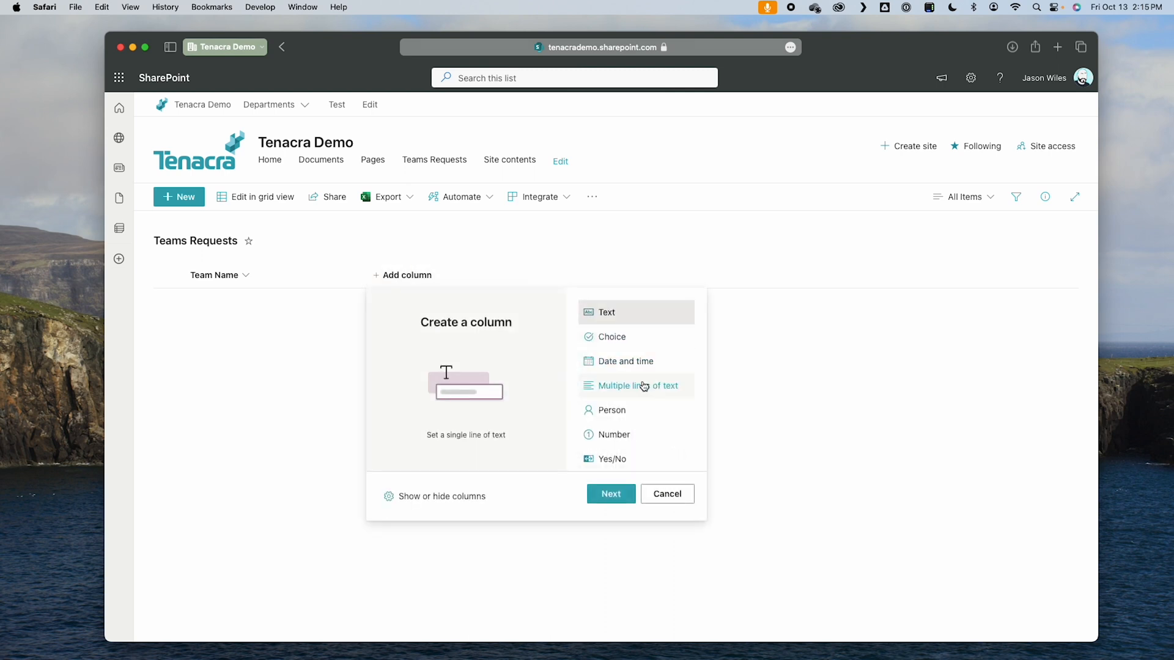
click(642, 385)
click(611, 494)
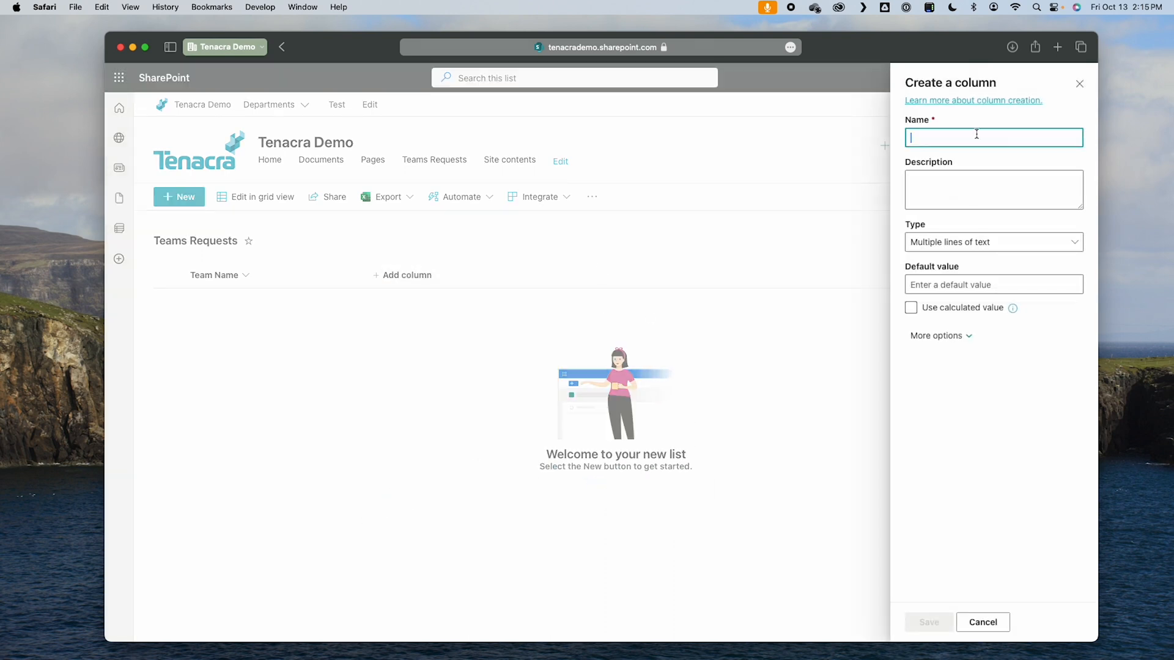
text(Team Description)
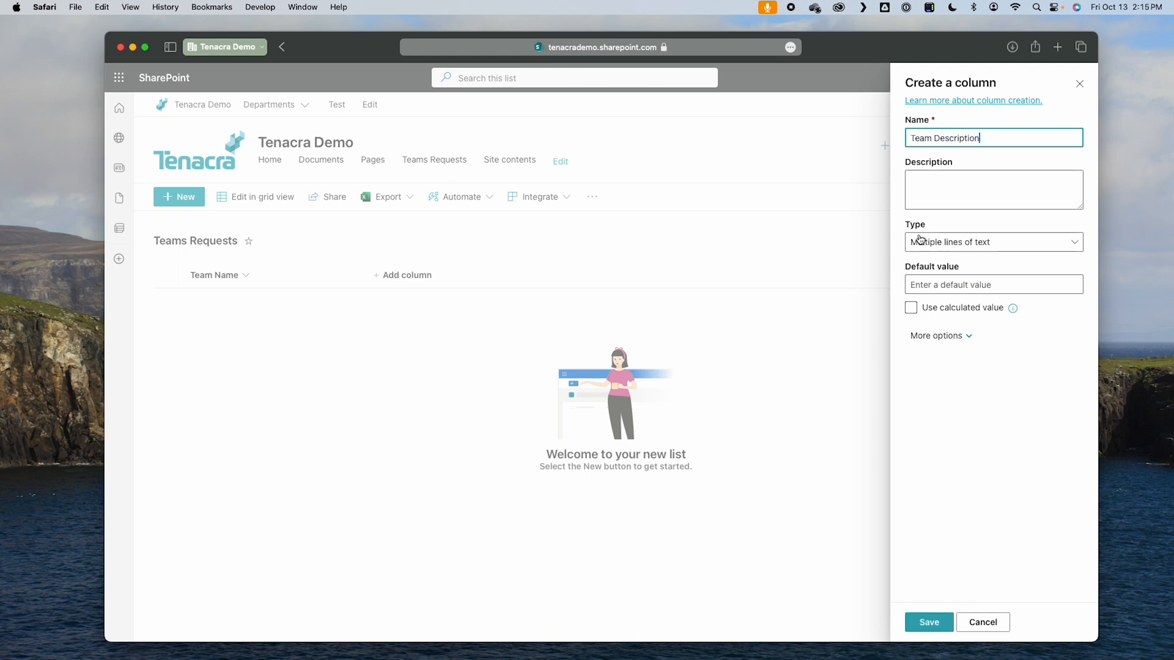
click(932, 624)
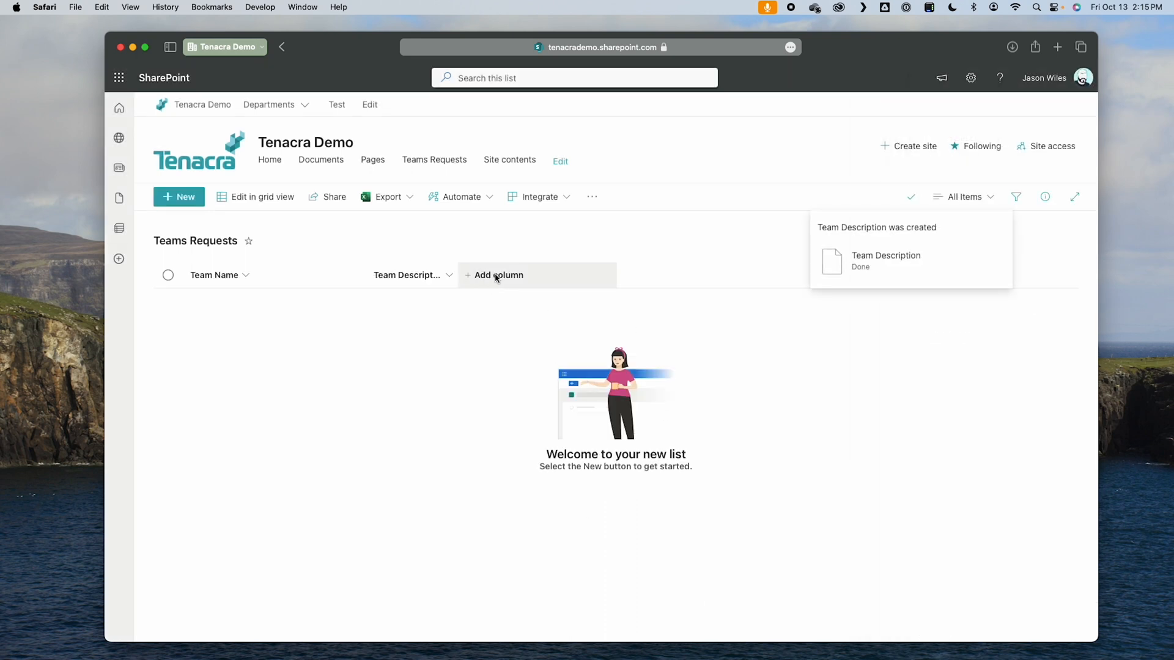
Step: Add a Person column named "Admins" that shows profile photos and allows multiple selections
click(496, 277)
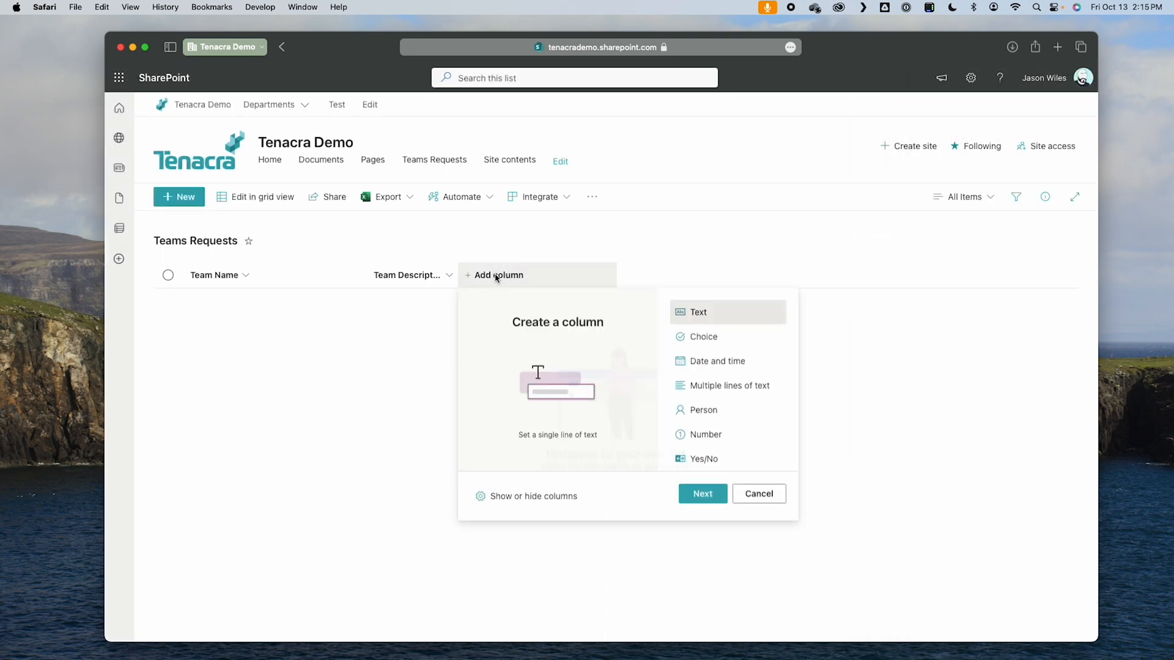
click(723, 411)
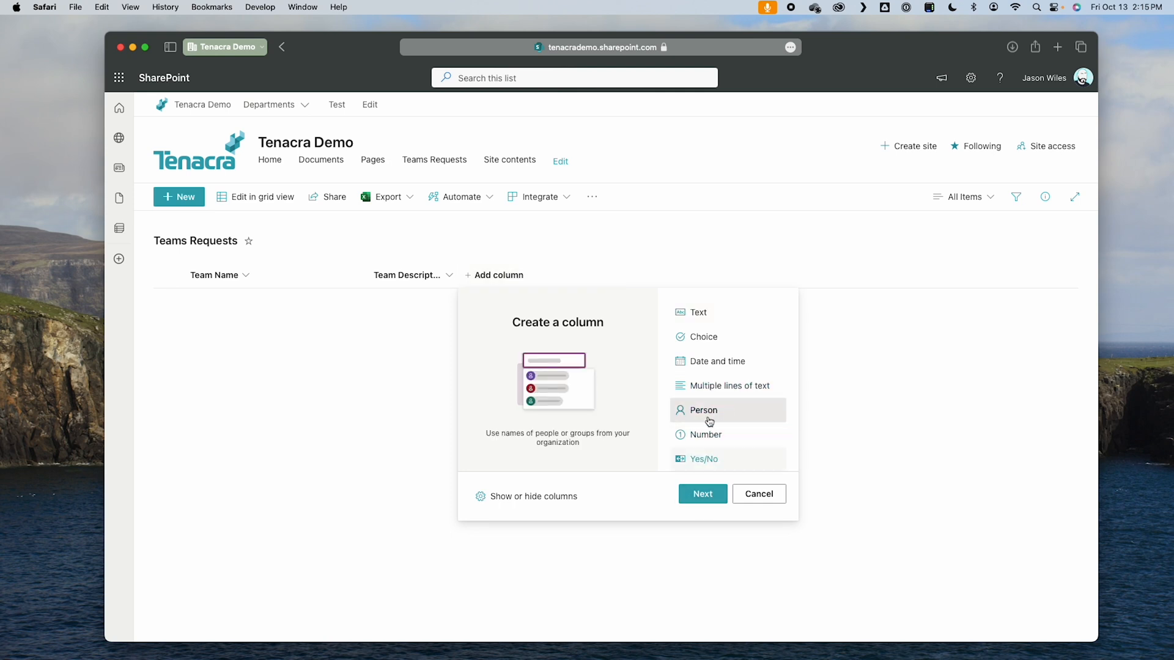
click(703, 496)
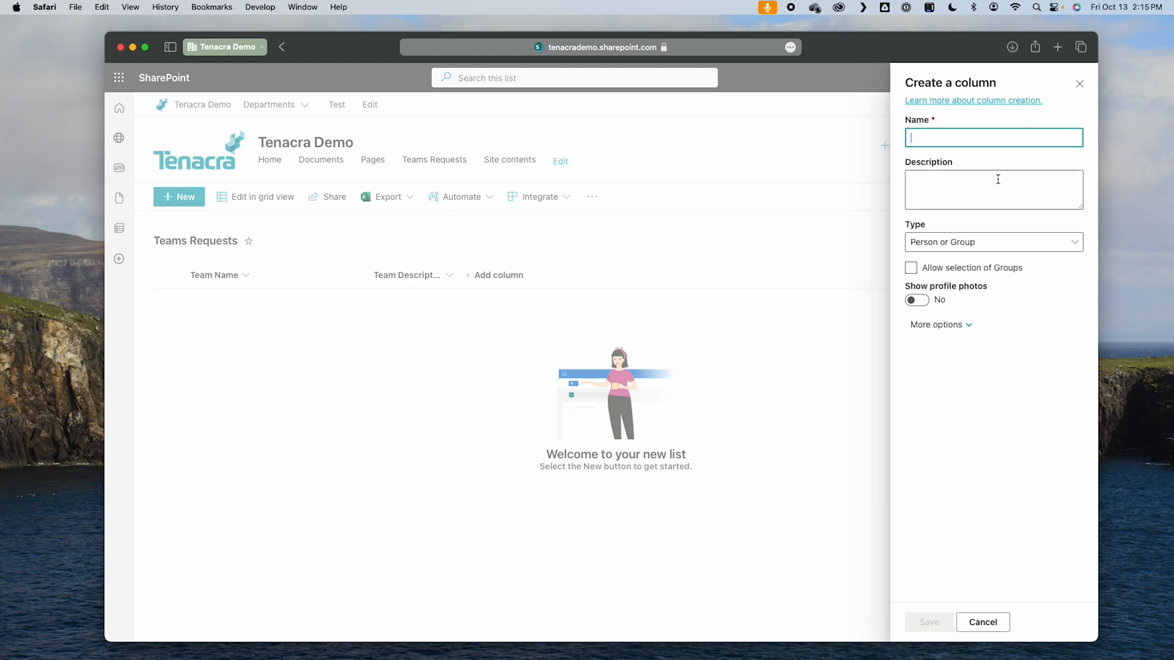
text(Admins)
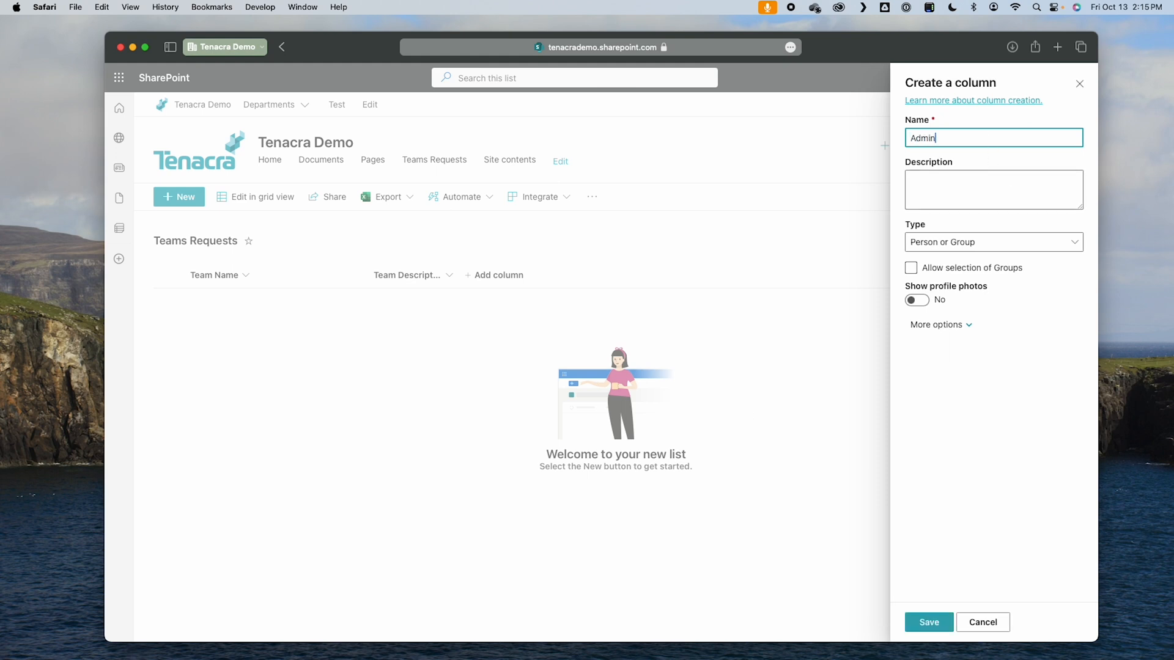
click(925, 301)
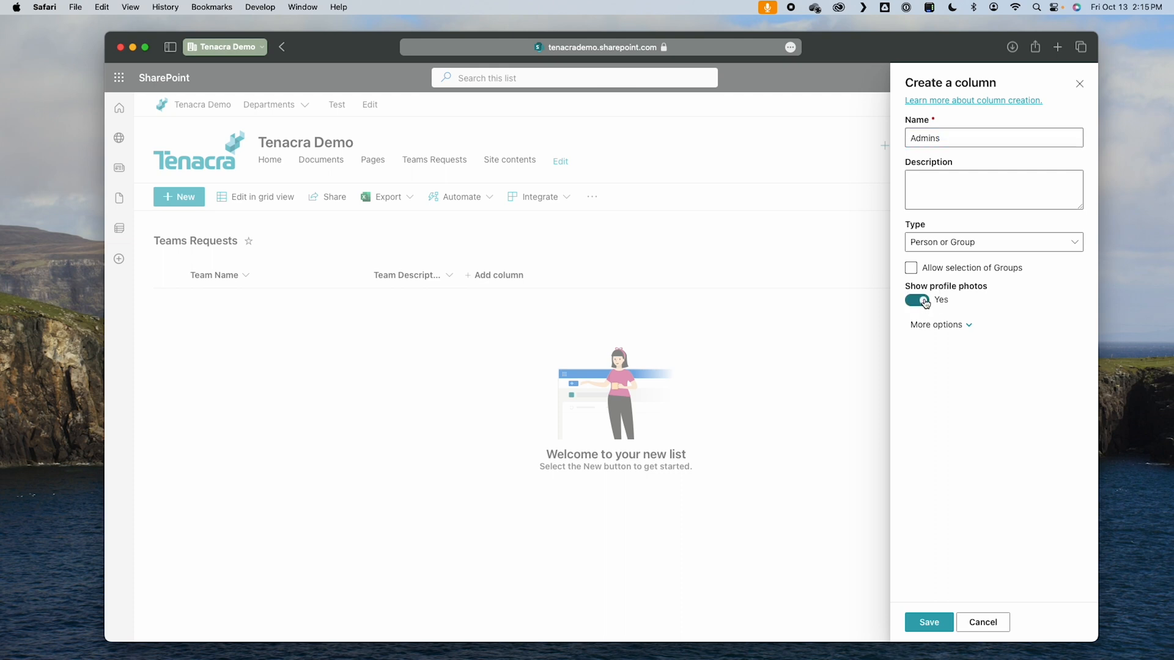
click(966, 326)
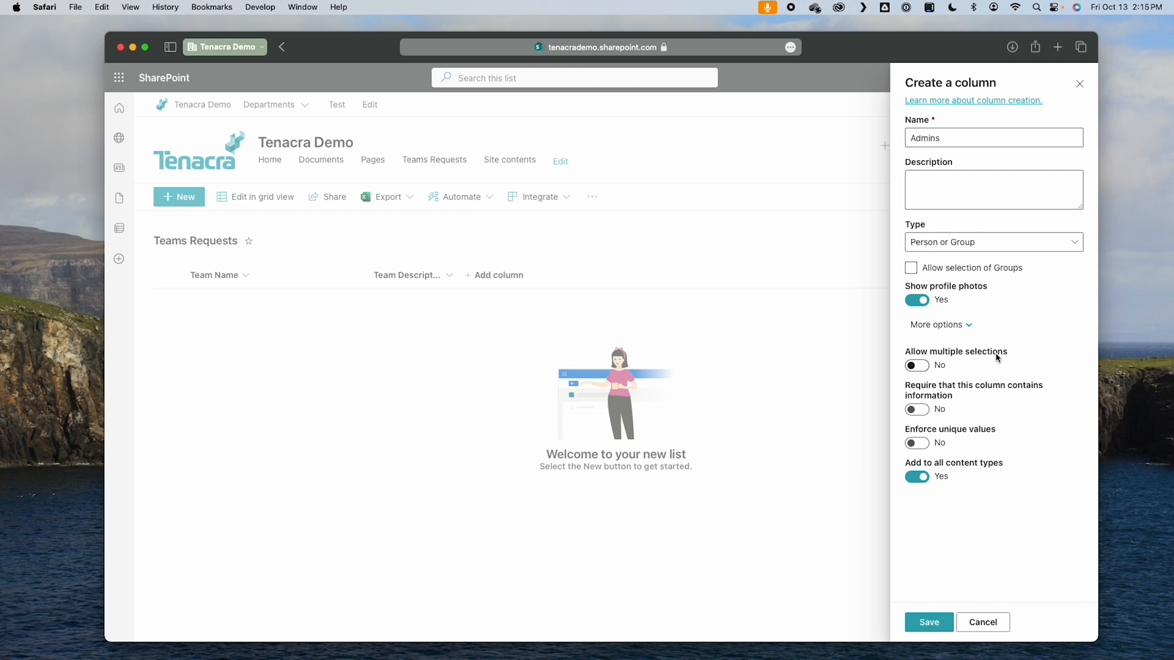
click(916, 366)
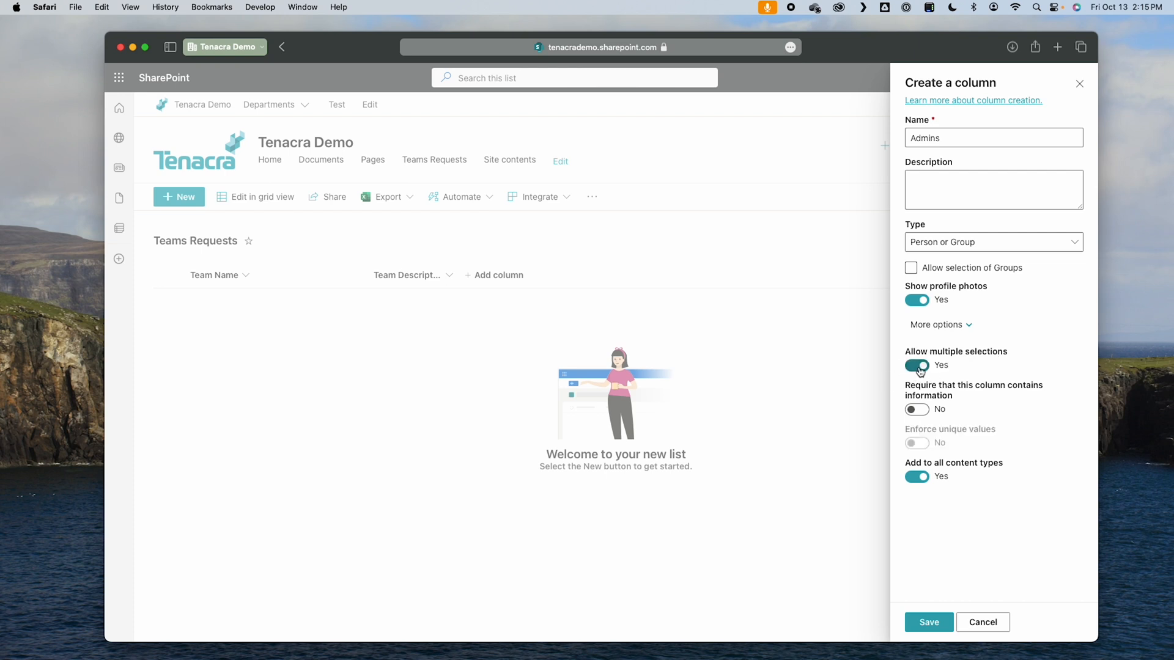
click(937, 624)
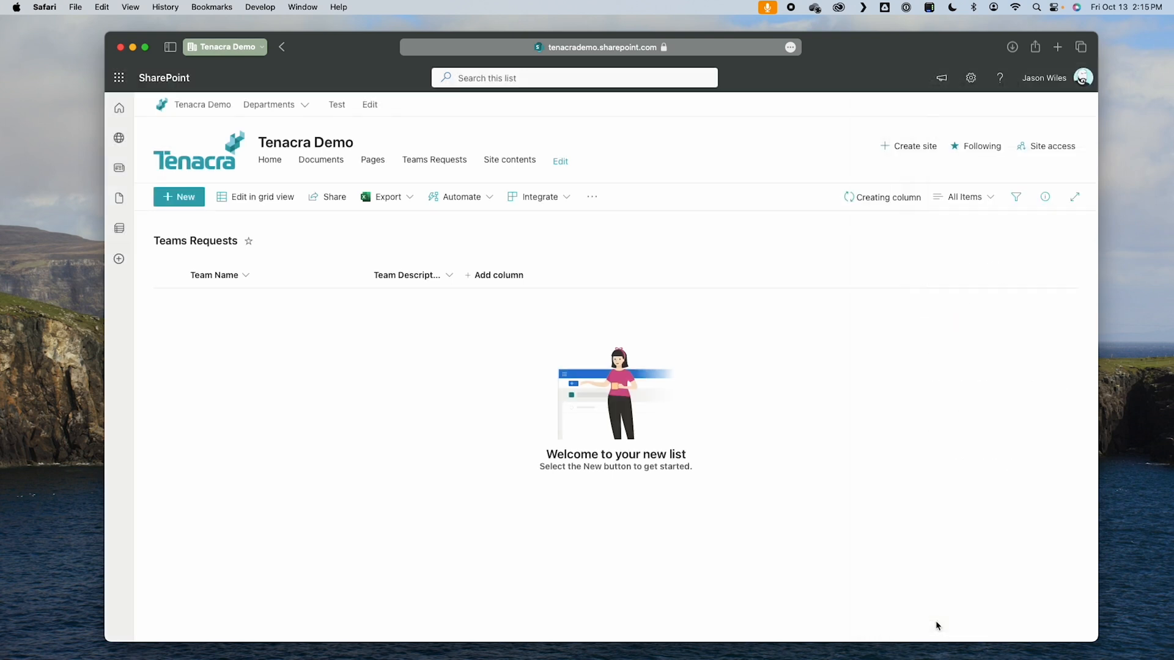
Step: Add a Person column named "Members" with profile photos shown and multiple selections allowed
click(587, 275)
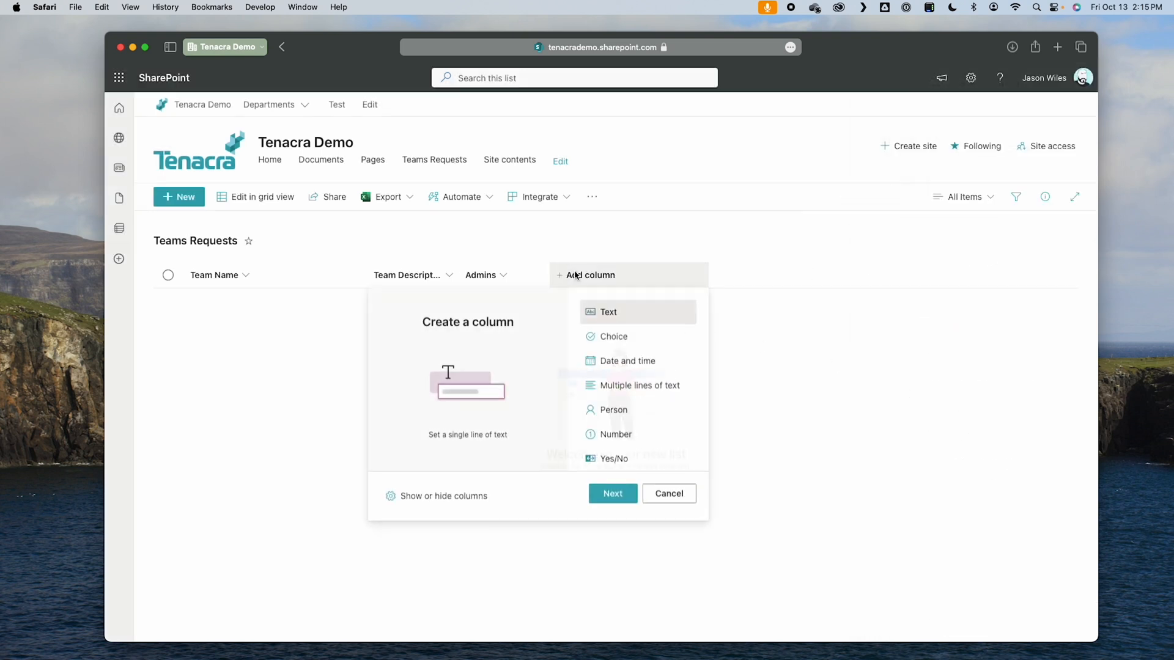
click(613, 410)
click(613, 493)
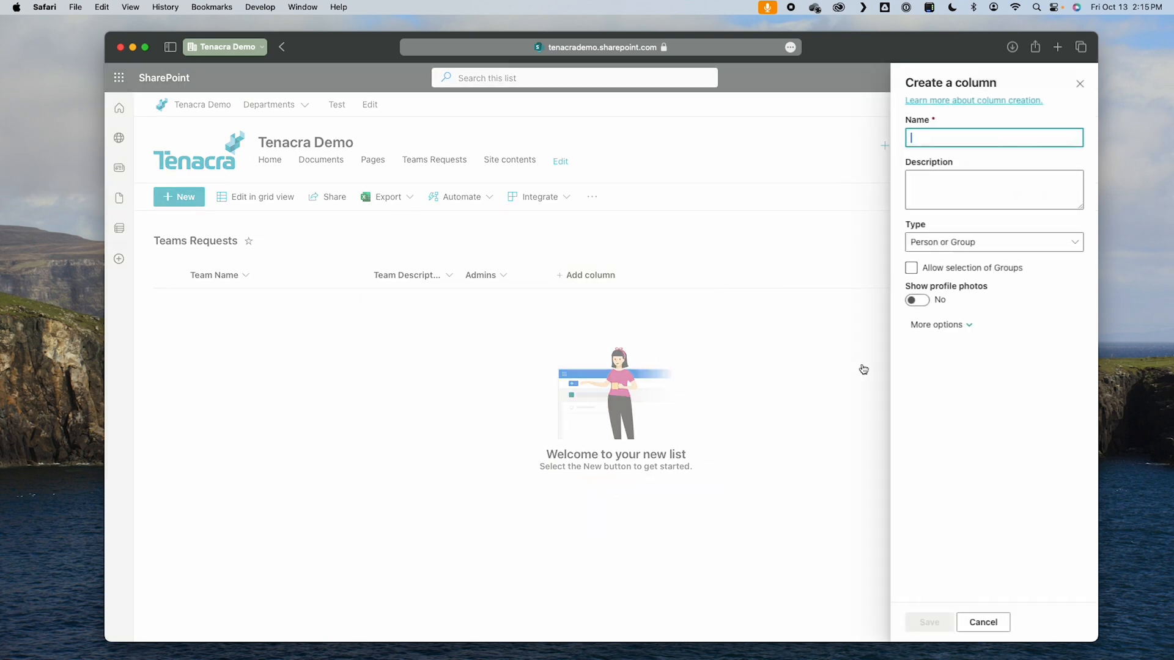
text(Members)
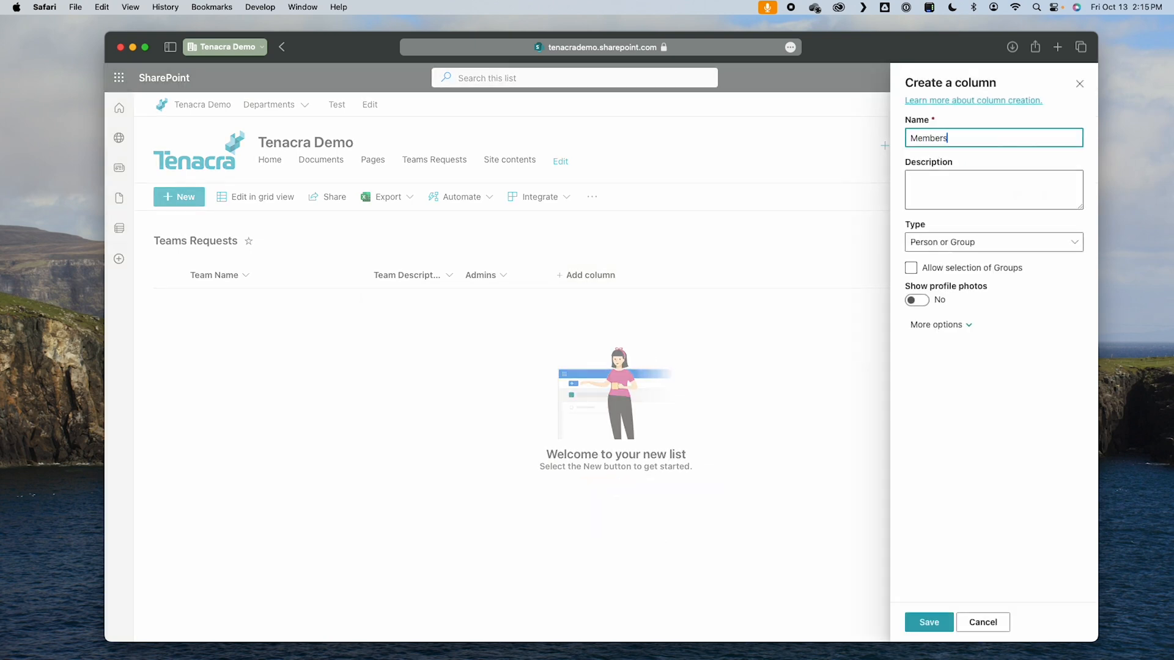
click(915, 300)
click(938, 323)
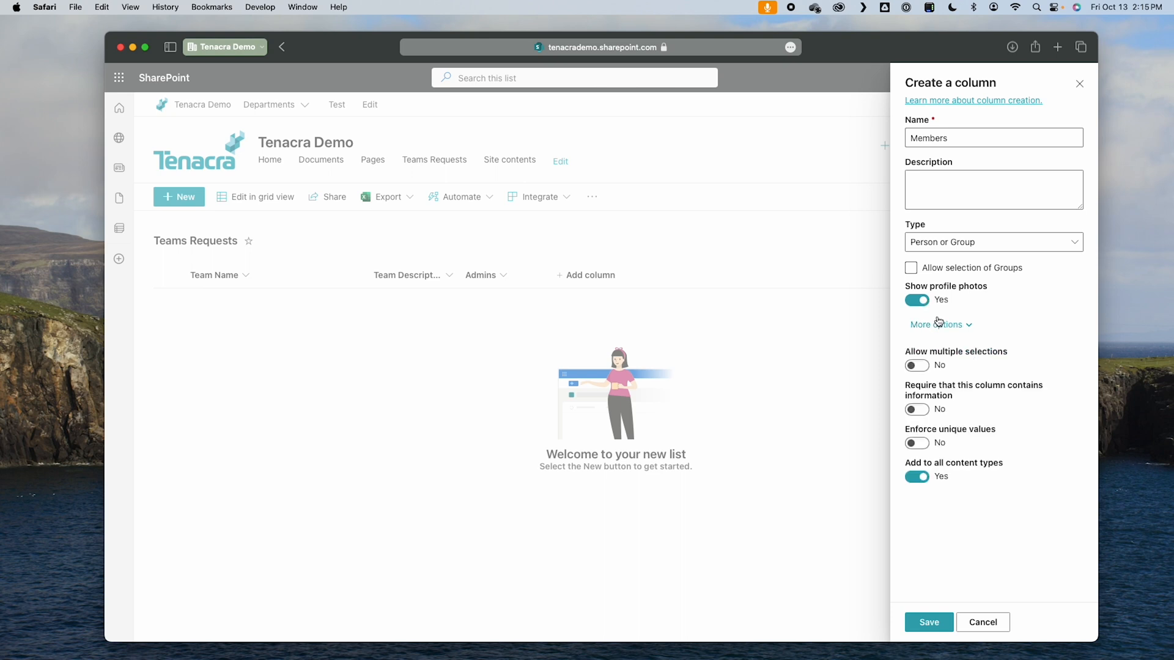
click(917, 366)
click(929, 622)
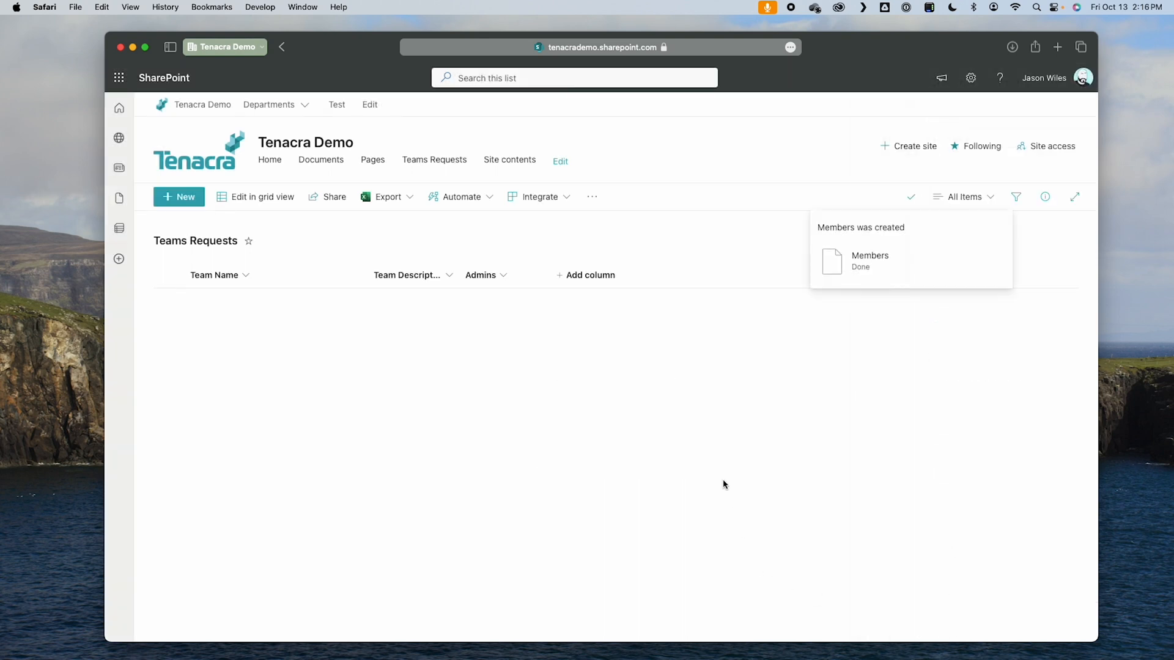
Step: Add a Yes/No column named "Private Team" with a default value of No
click(678, 275)
click(702, 463)
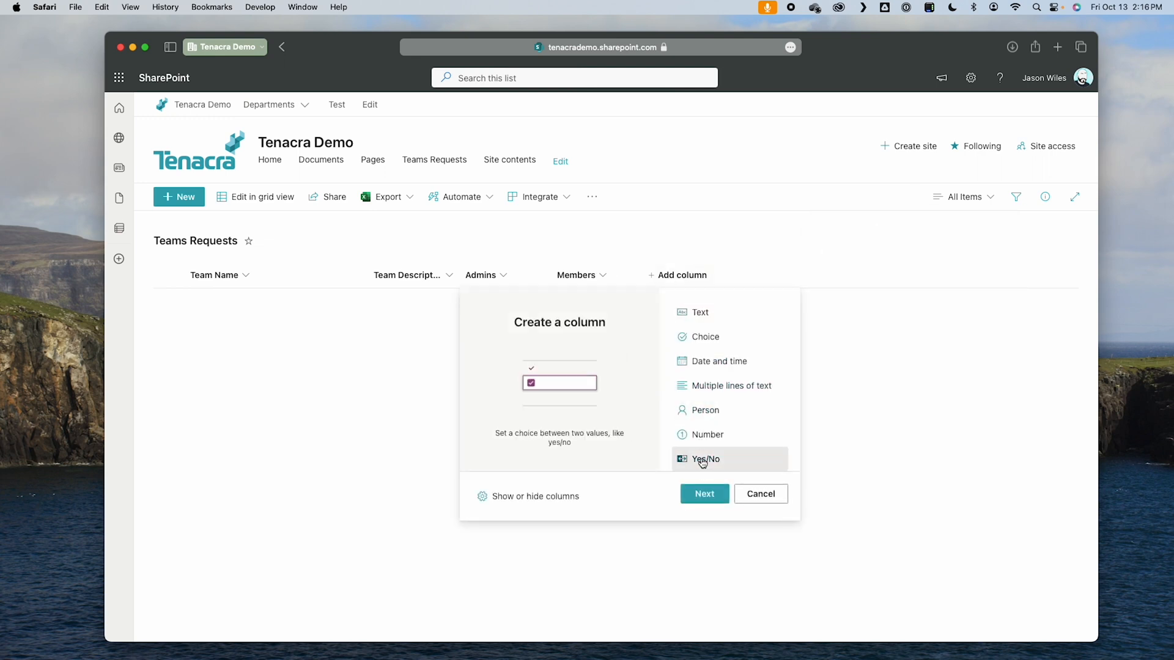
click(704, 493)
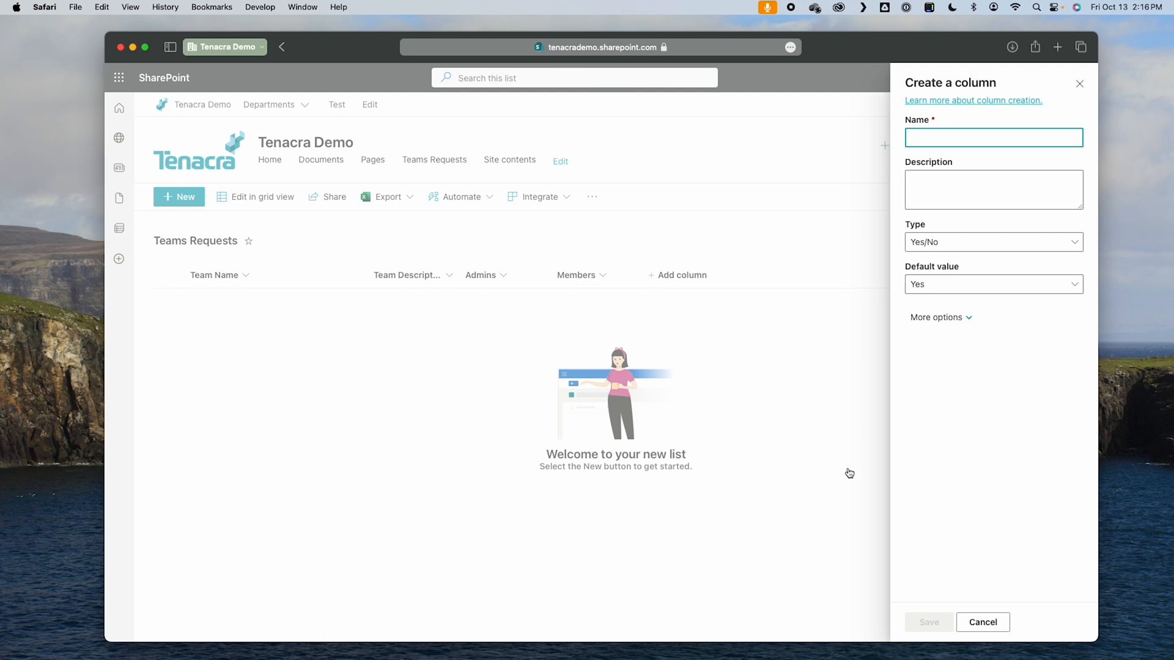
text(Private Team)
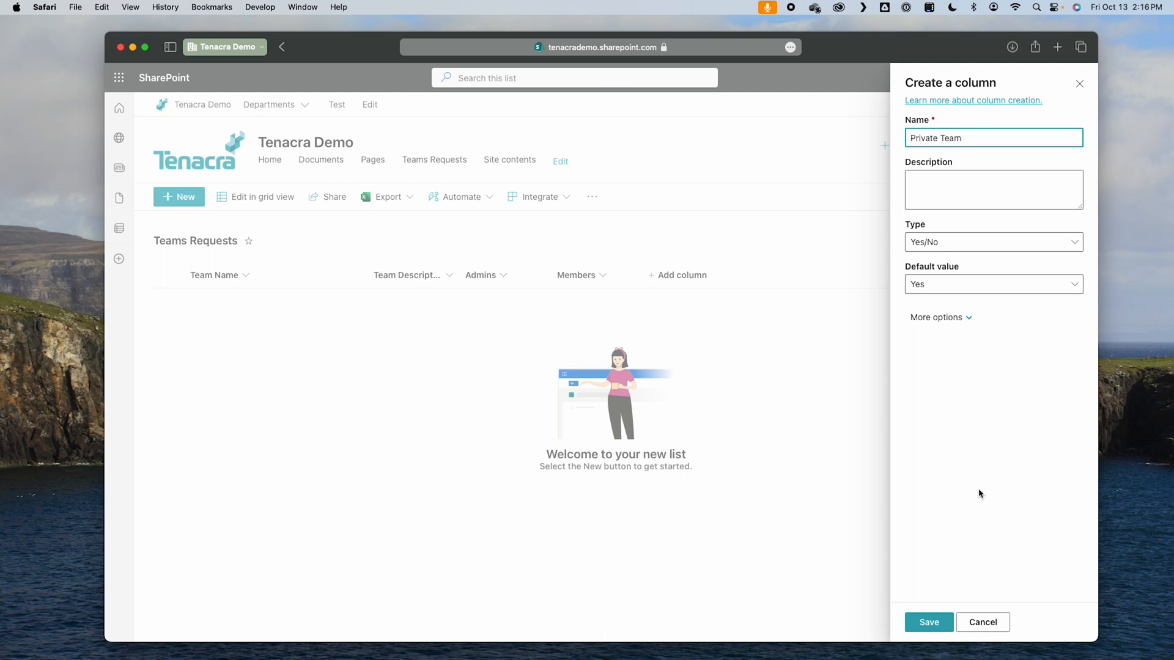
click(956, 285)
click(958, 330)
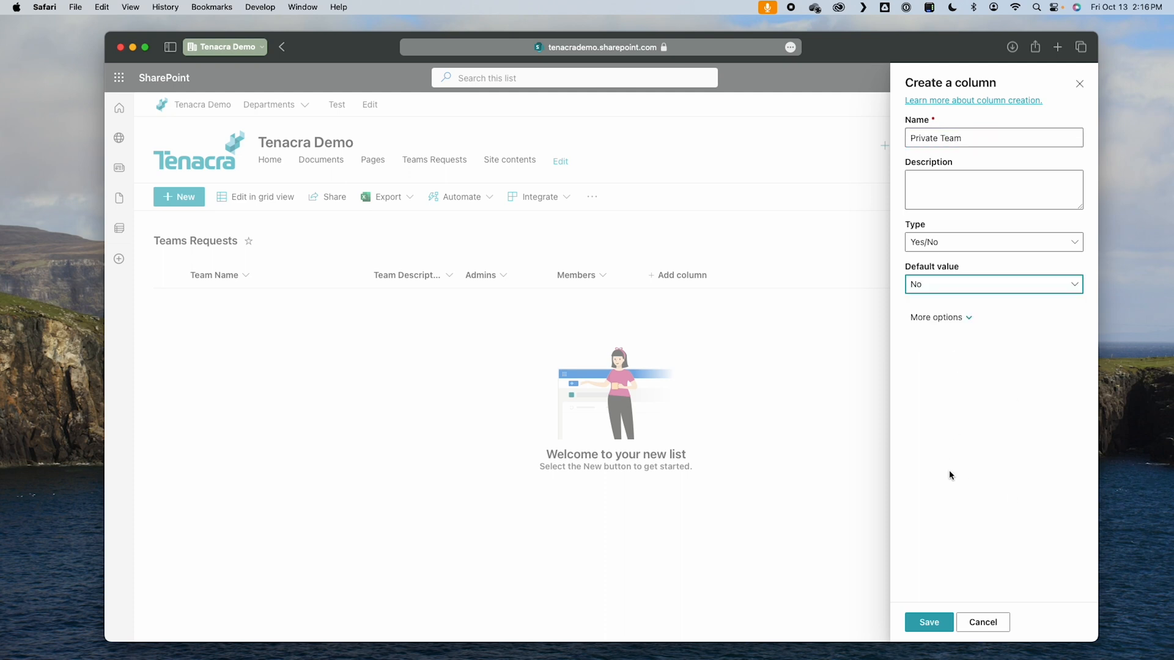
click(929, 621)
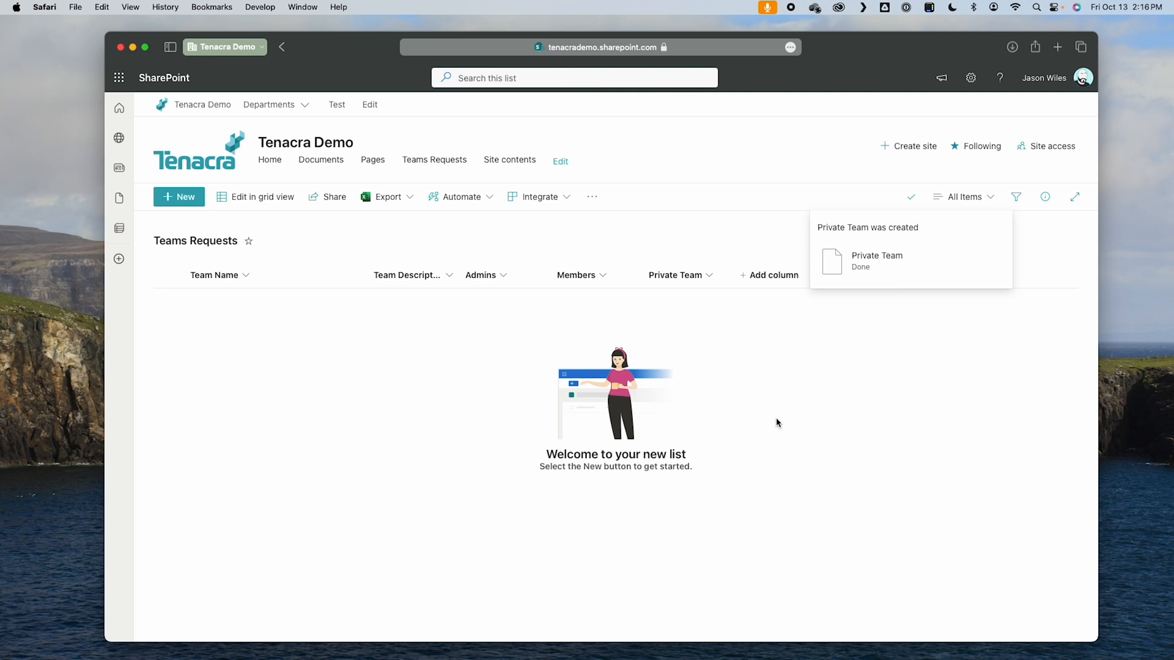
Step: Start a new Choice column with the options Not Started, In Progress, Approved and Rejected
click(769, 275)
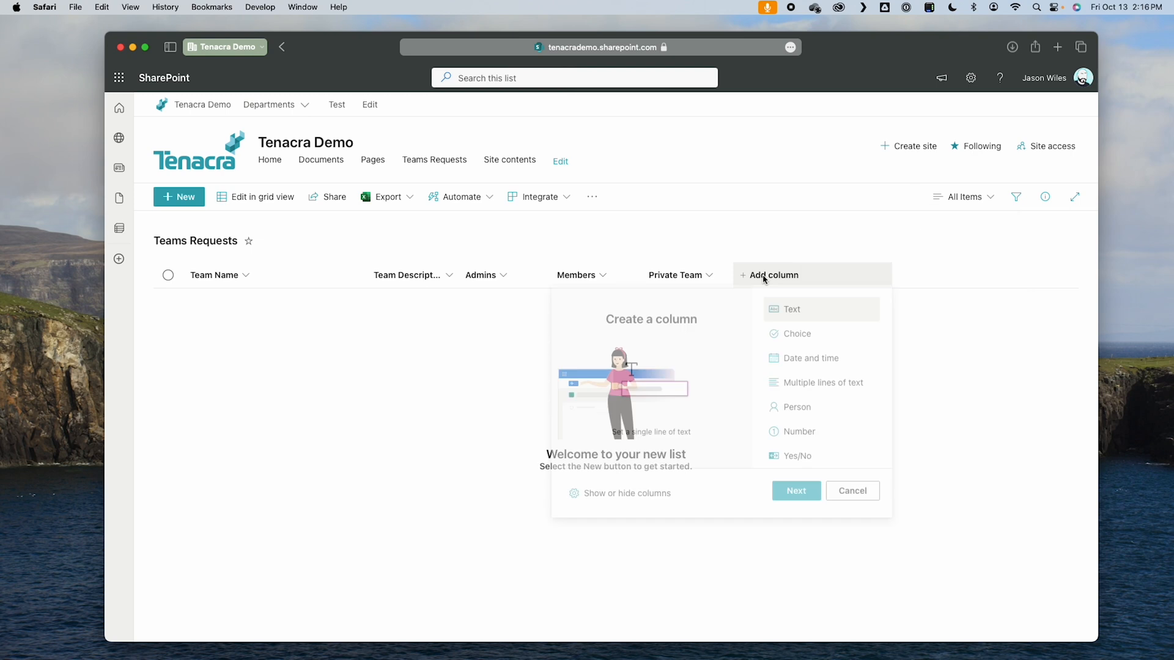
click(806, 338)
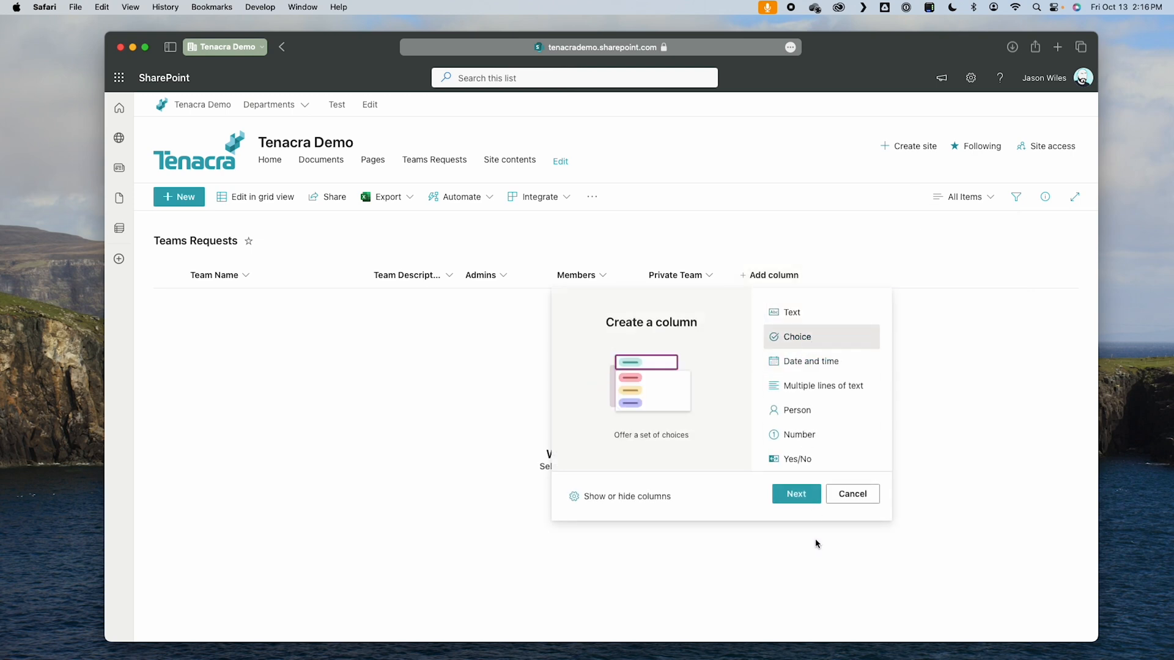
click(794, 495)
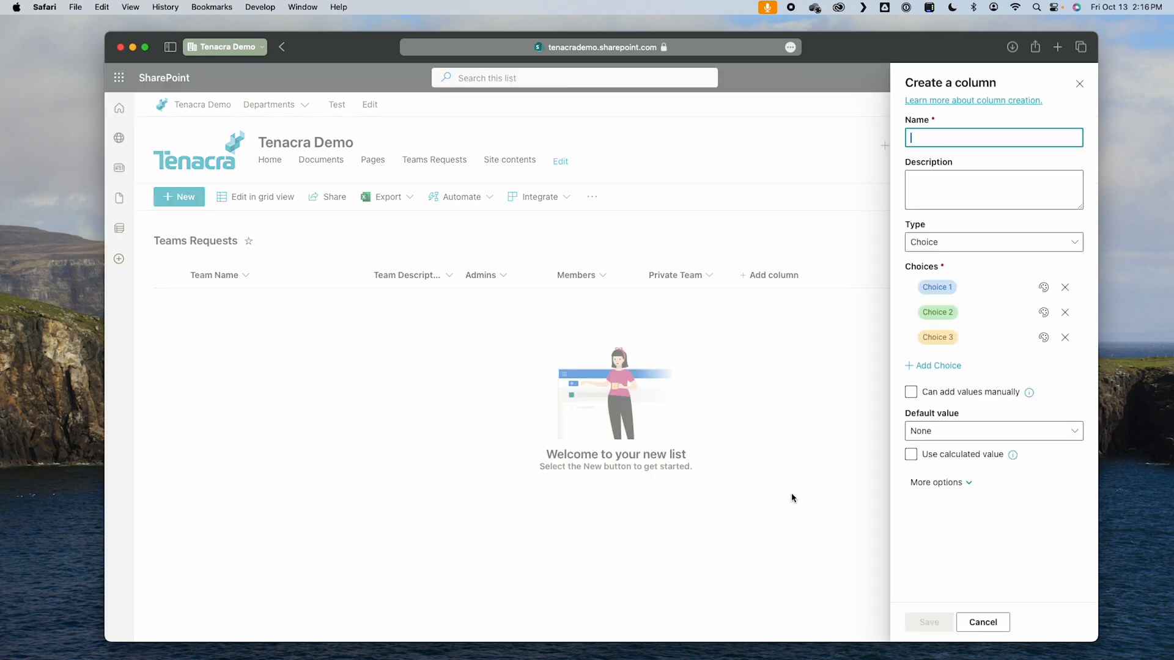
click(975, 284)
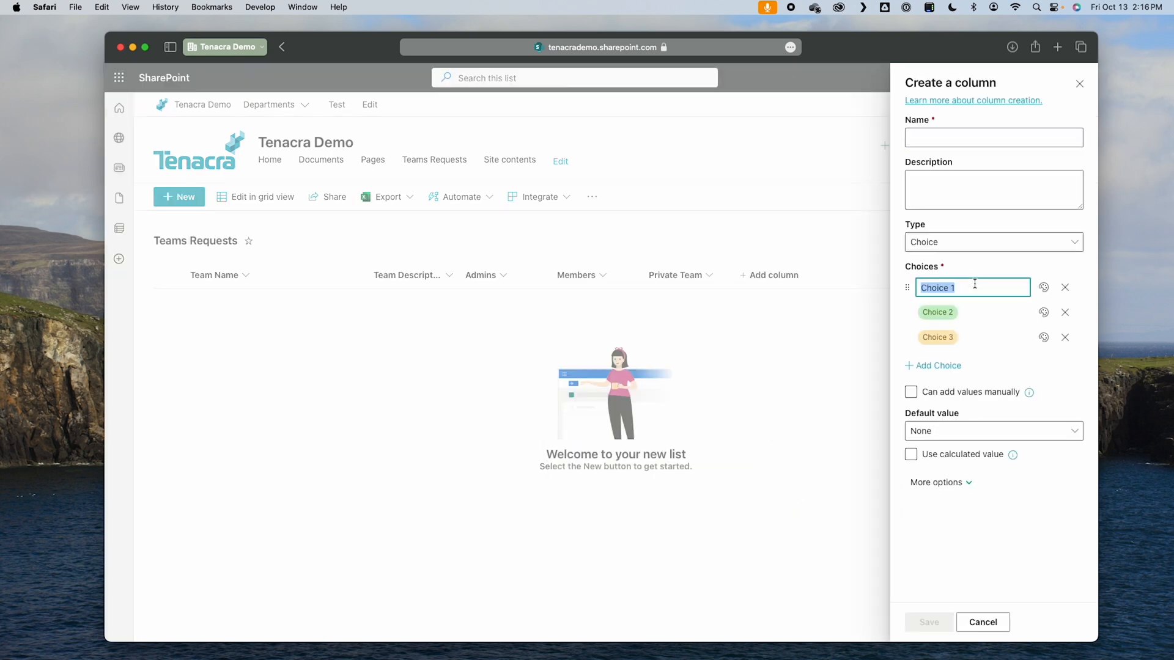
text(Not Started)
click(977, 303)
text(I)
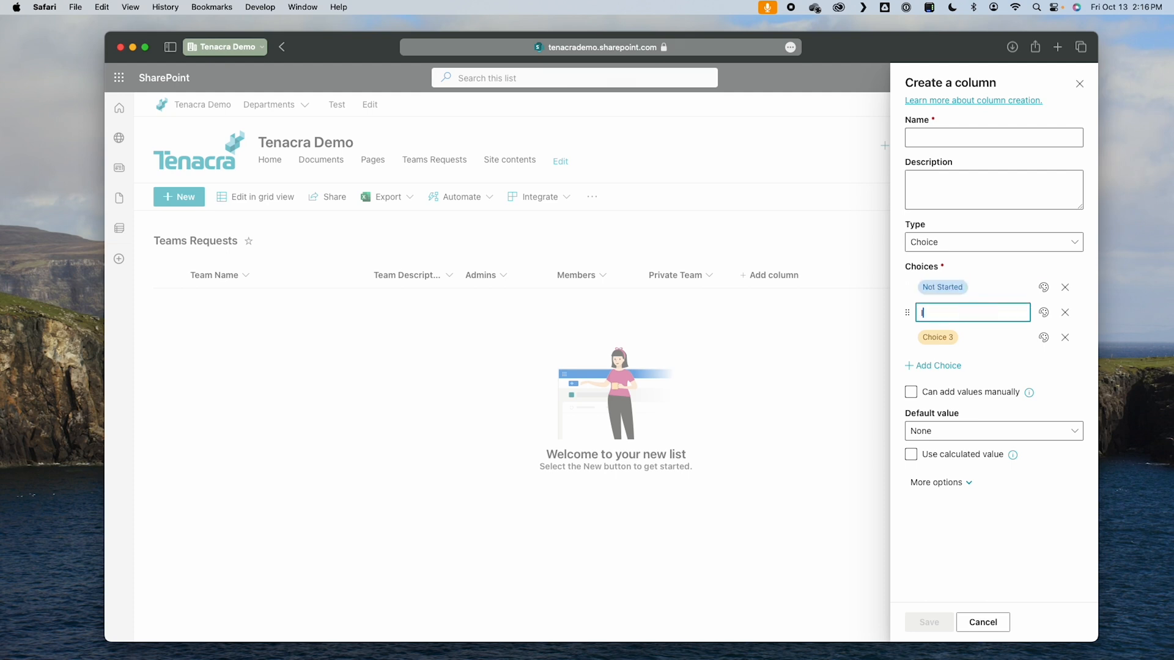
text(n Progress)
click(992, 335)
text(Approved)
click(942, 367)
click(966, 365)
text(Rejected)
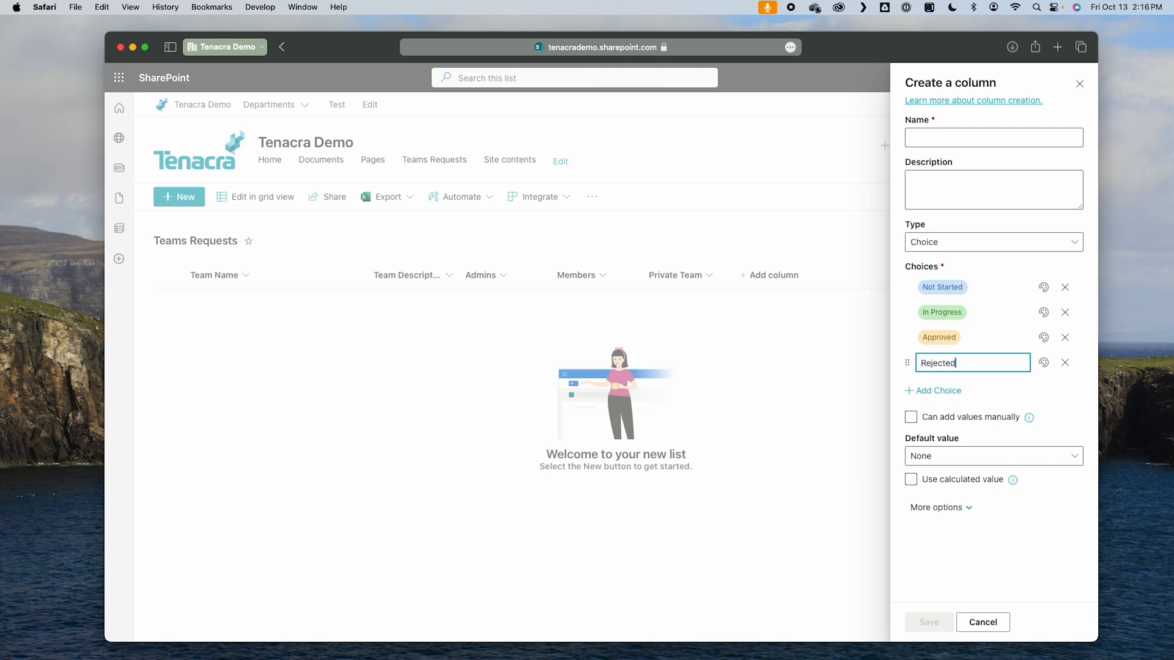
Step: Color the choices: Not Started light teal, In Progress light green, Approved dark green and Rejected red
click(1044, 313)
click(1026, 394)
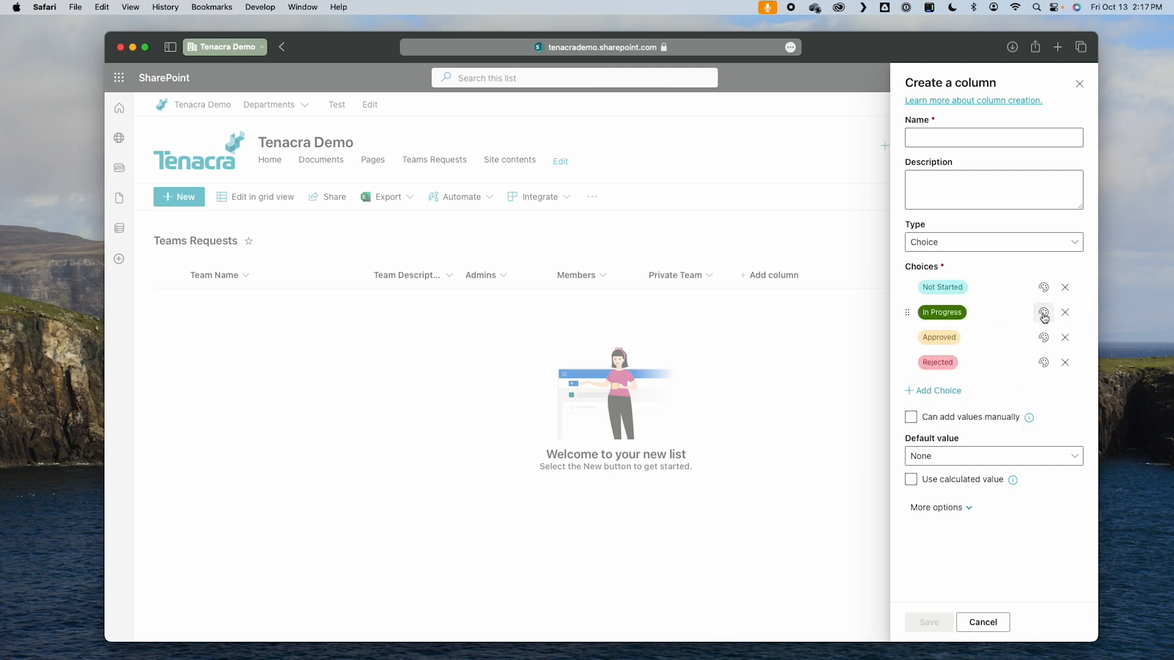
click(1043, 314)
click(1010, 422)
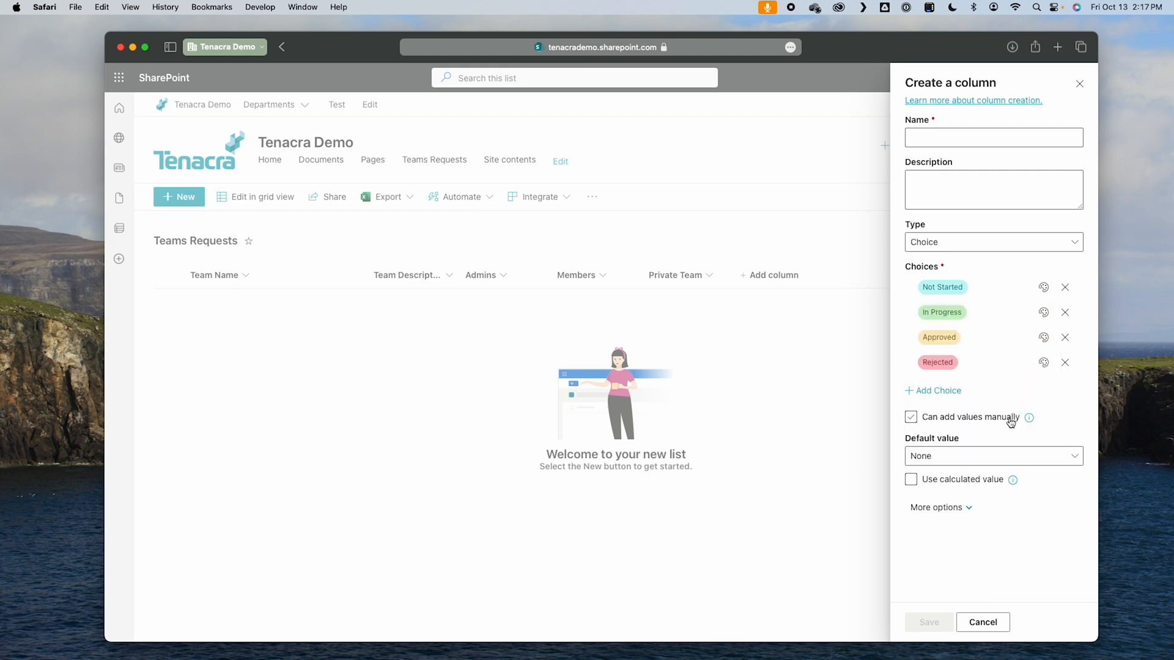
click(1044, 337)
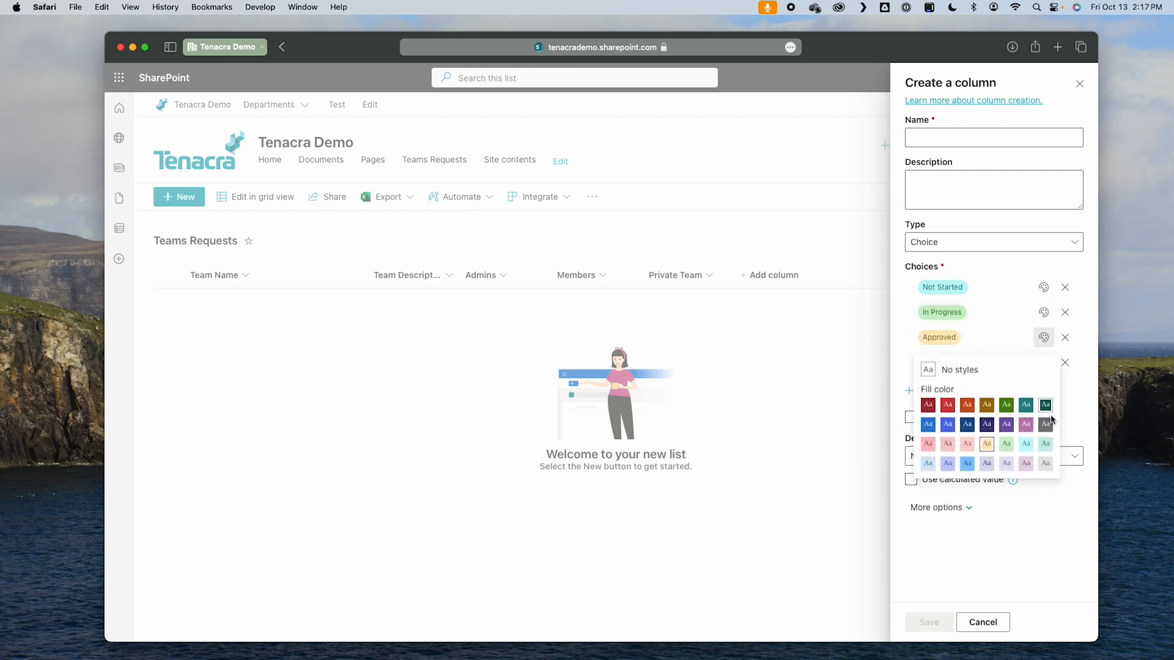
click(1006, 405)
click(1044, 362)
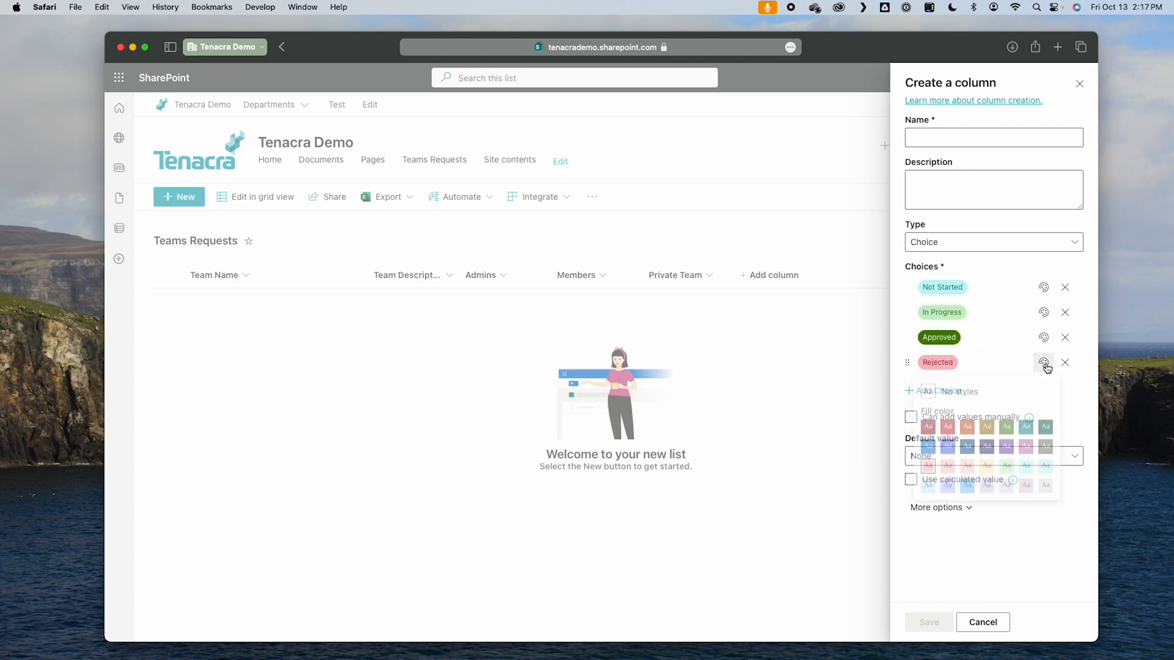
click(952, 435)
Step: Set the choice column's default value to Not Started, name it "Approval Status" and save it
click(949, 463)
click(942, 497)
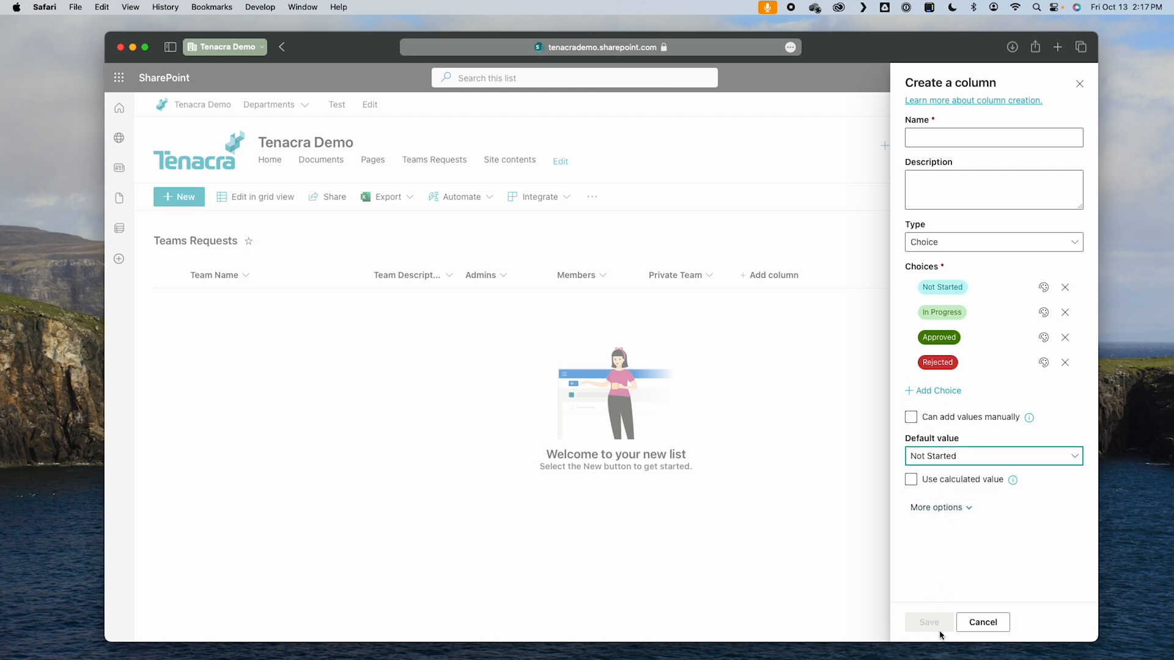
click(965, 593)
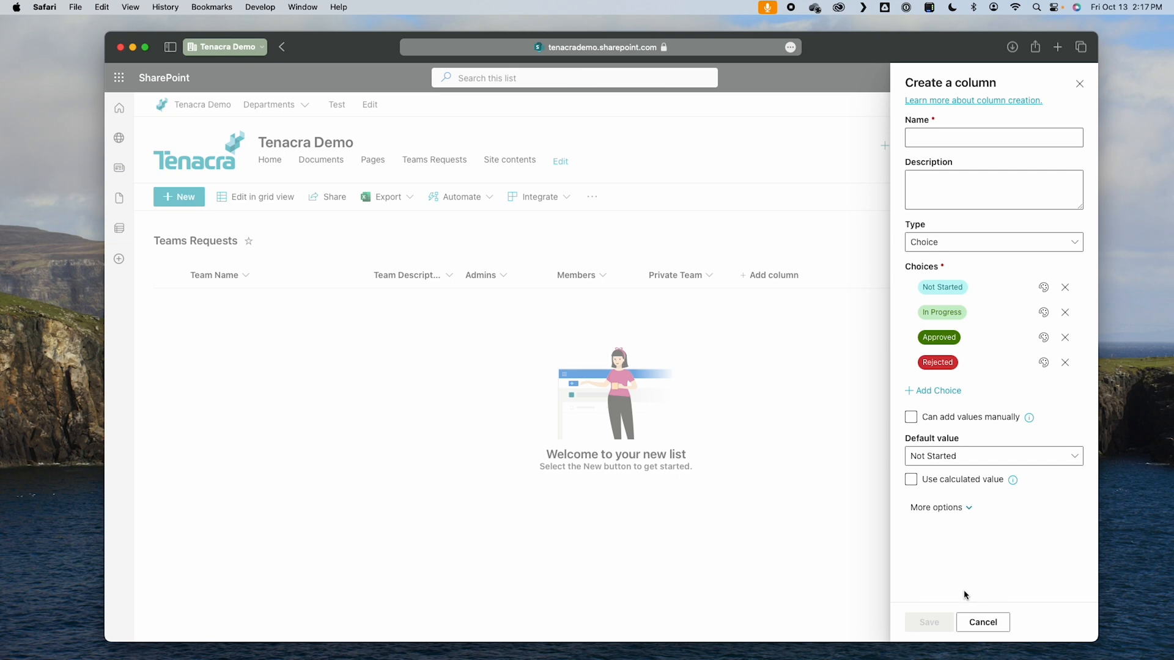
click(945, 140)
text(Approval Status)
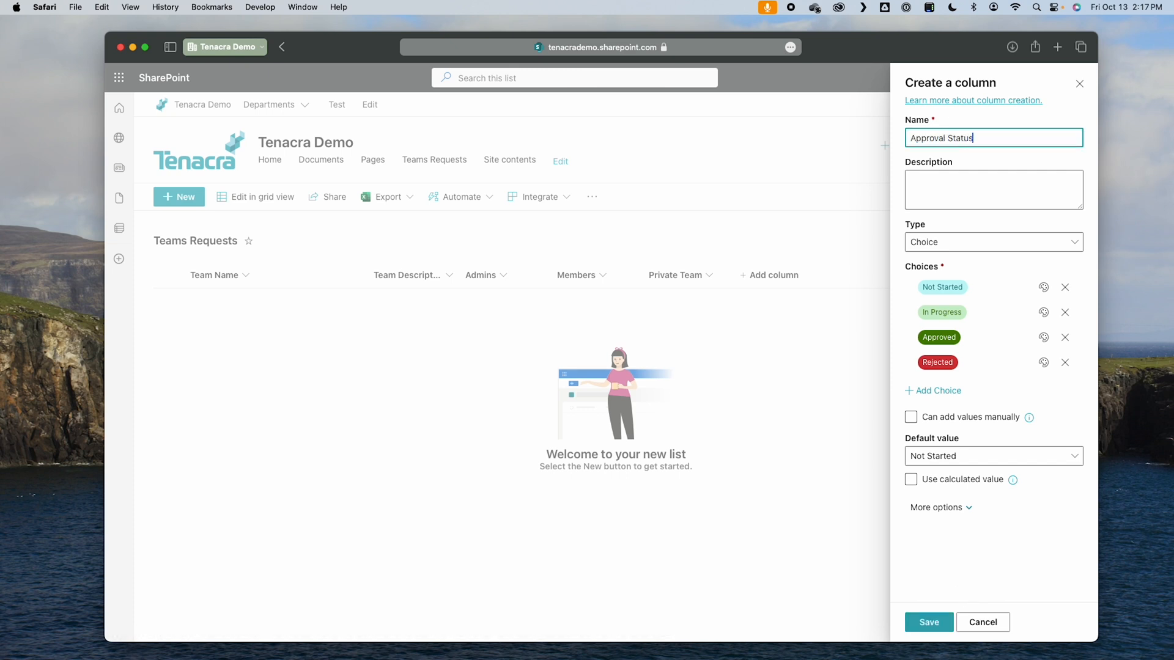
click(933, 631)
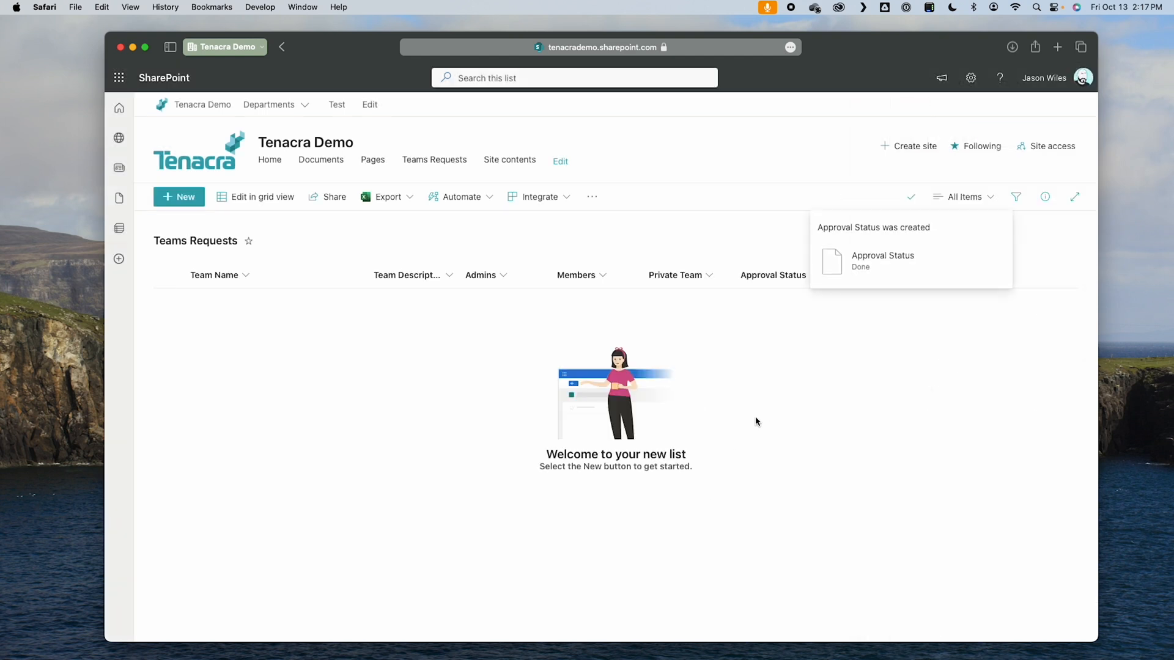
Step: Add a multiple-lines-of-text column named "Approver Notes" that appends changes to existing text
click(871, 277)
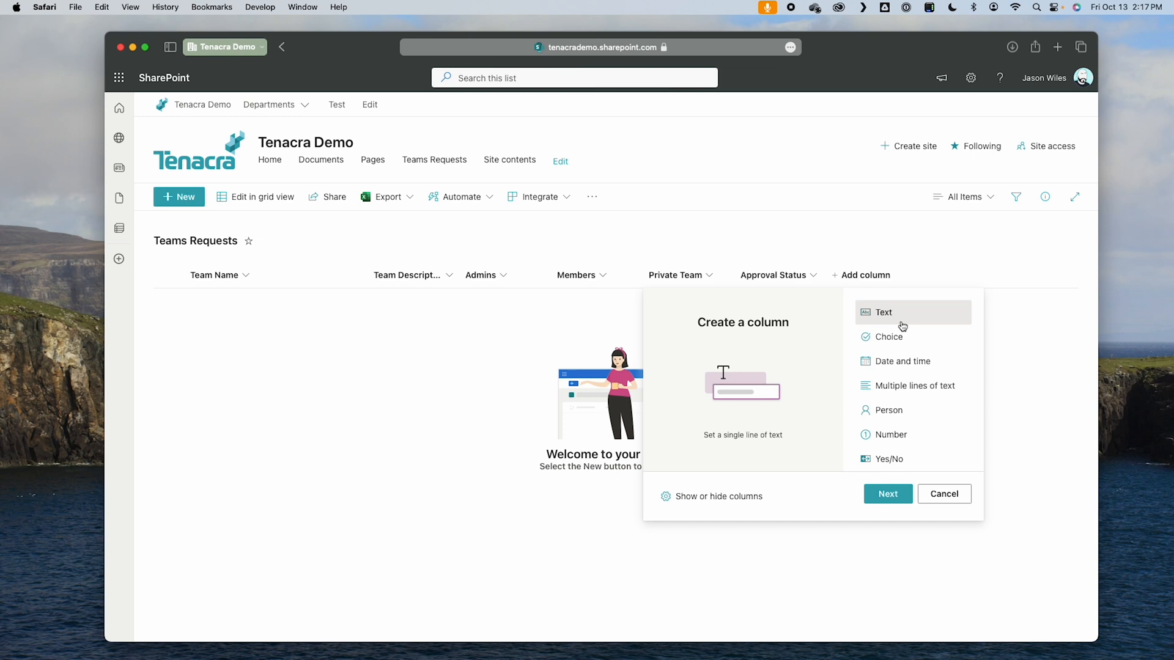
click(895, 387)
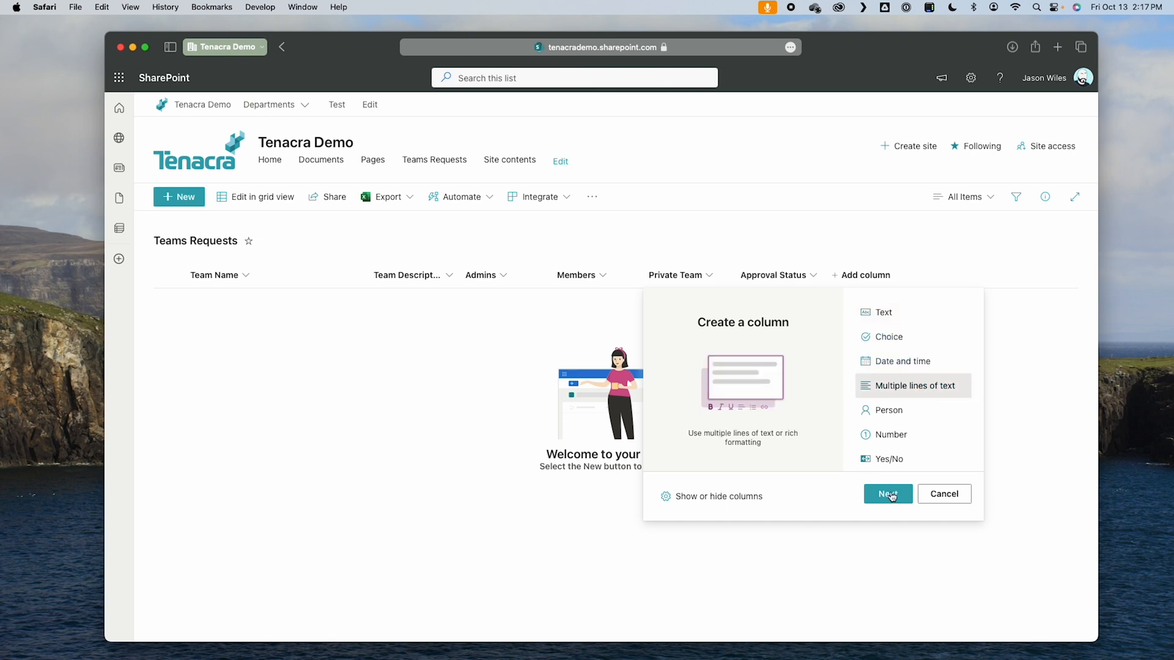
click(890, 494)
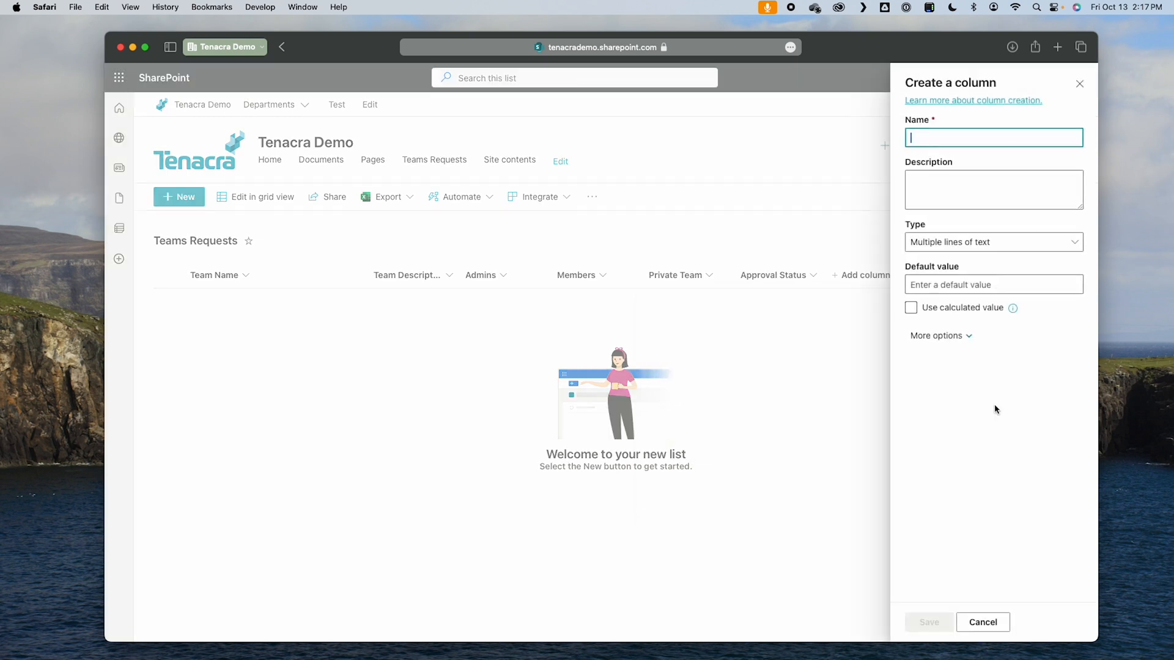
text(Approver Notes)
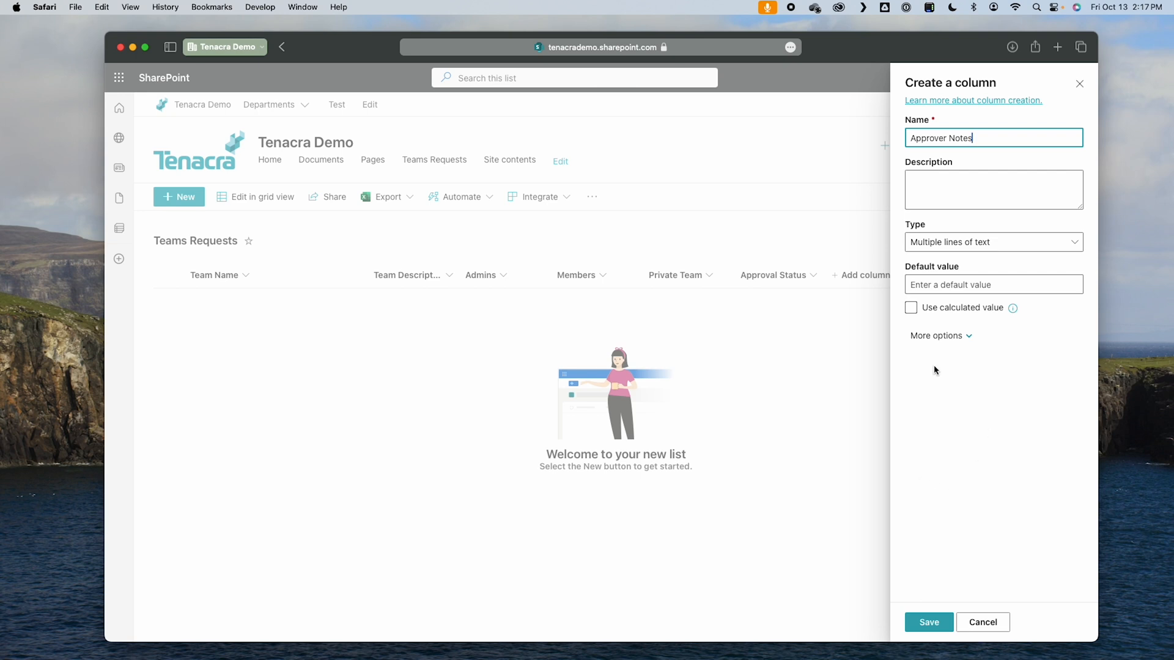
click(947, 341)
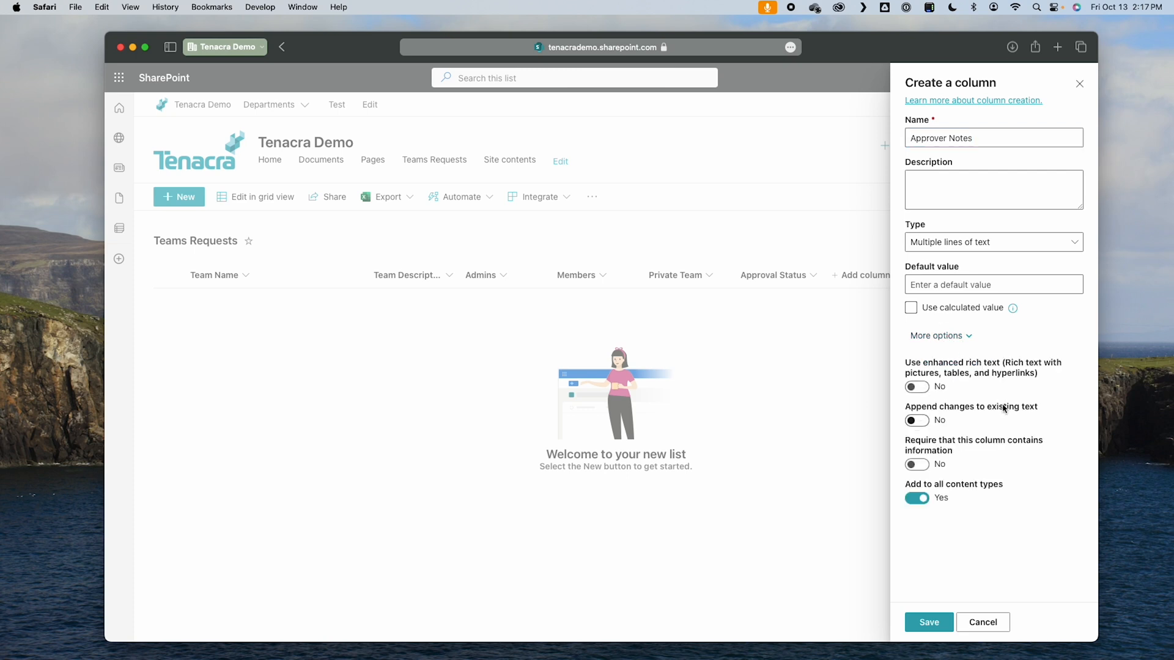
click(917, 421)
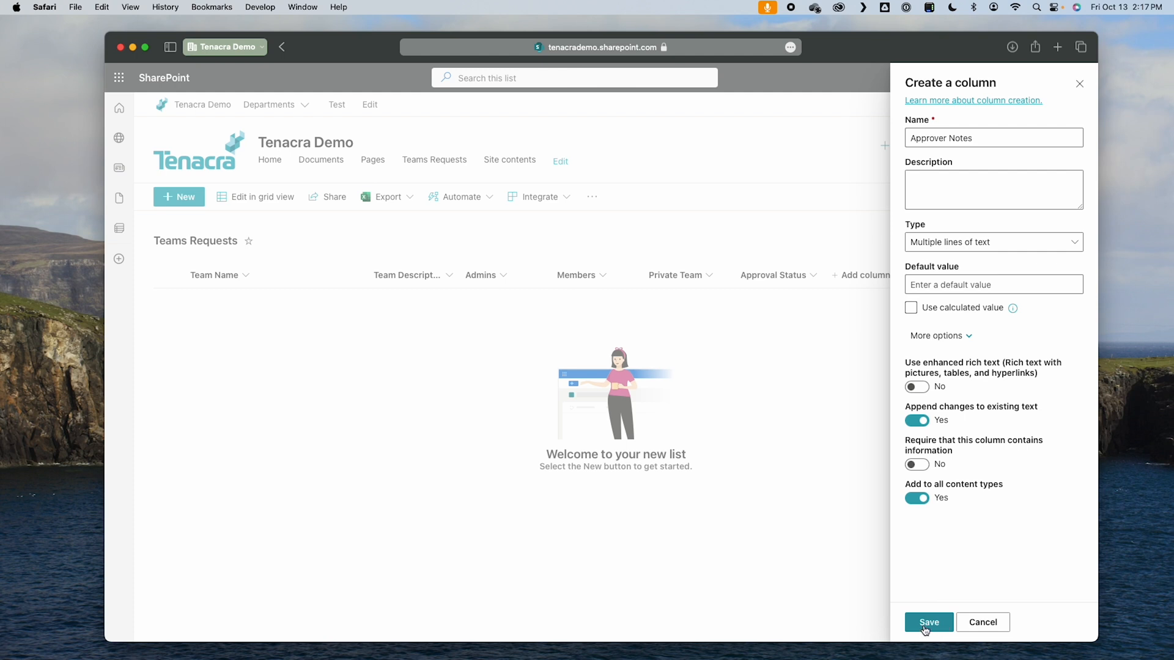
click(929, 623)
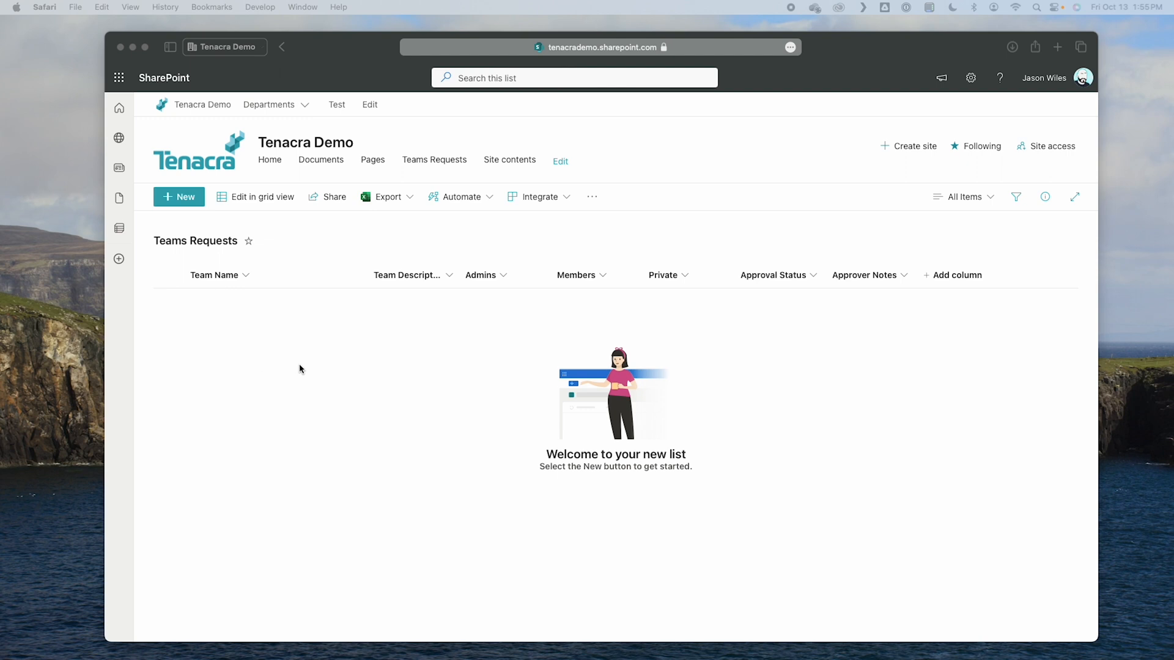
Step: Switch to Microsoft Forms and create a new blank form
click(120, 78)
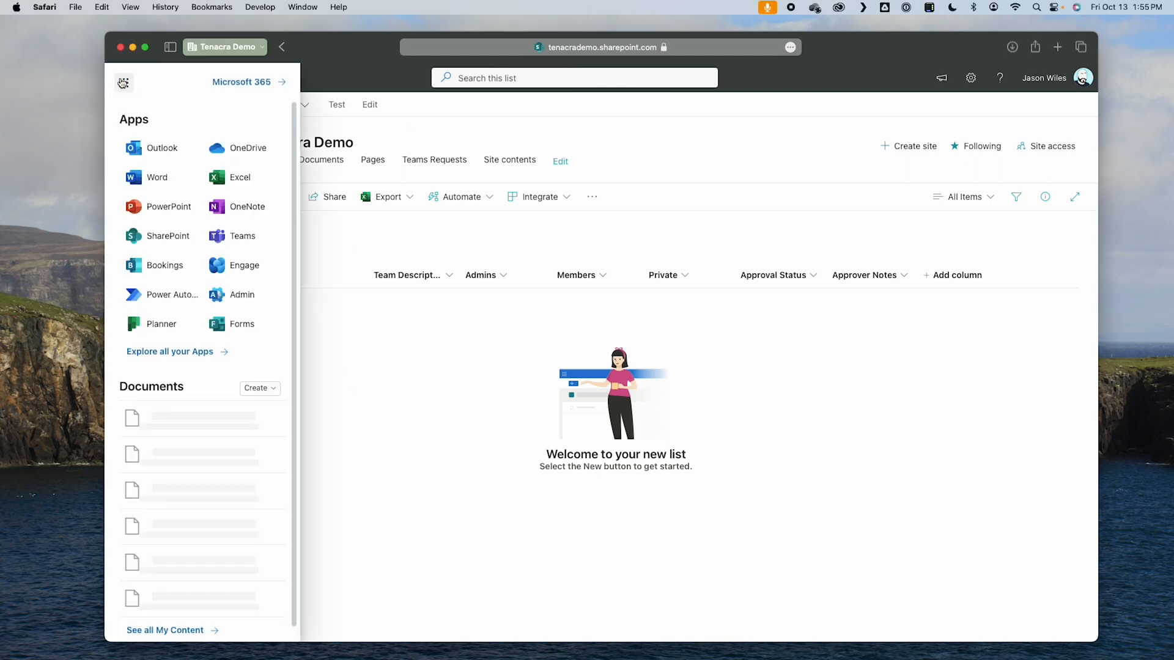
click(222, 321)
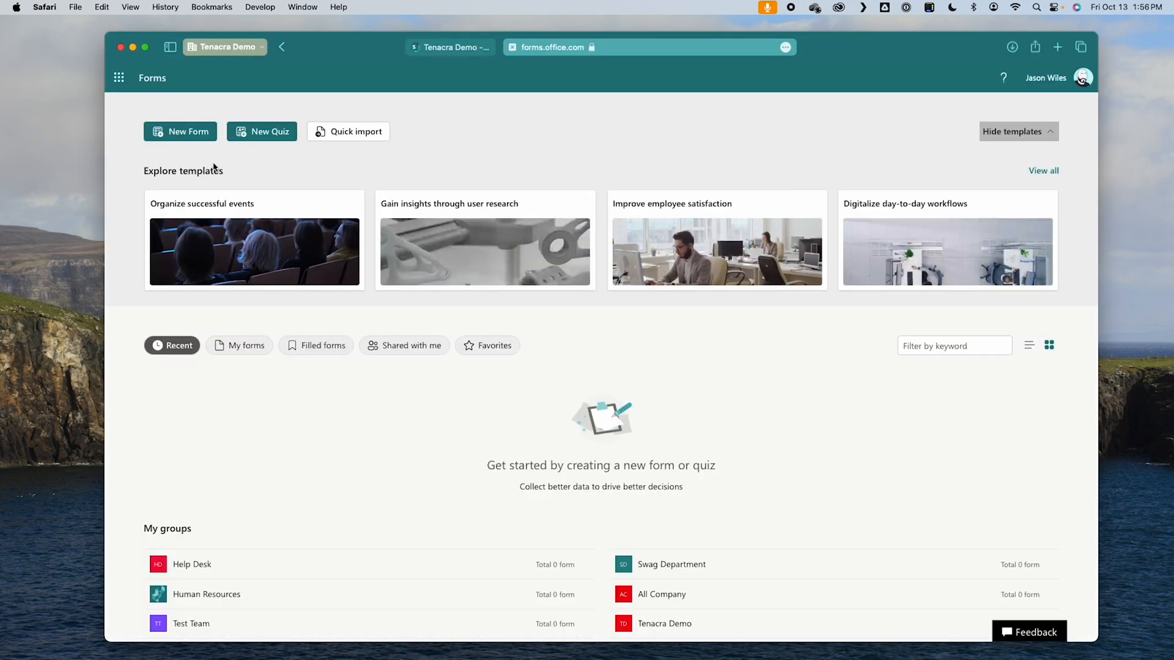
click(193, 136)
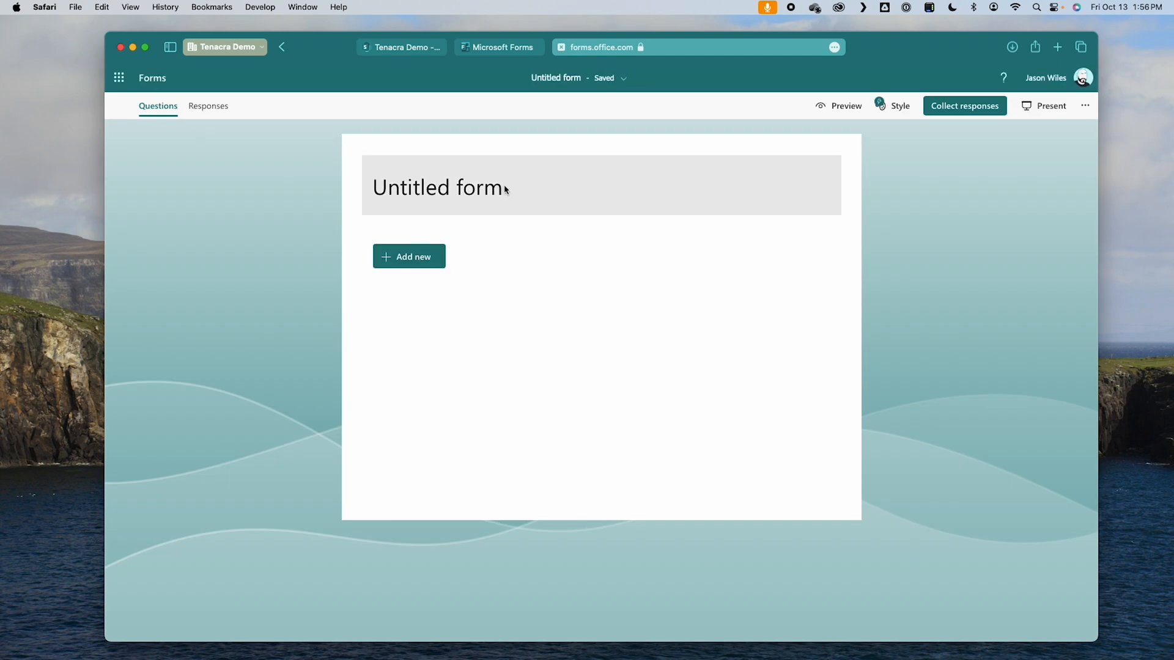
Step: Title the form "Teams Request"
click(472, 189)
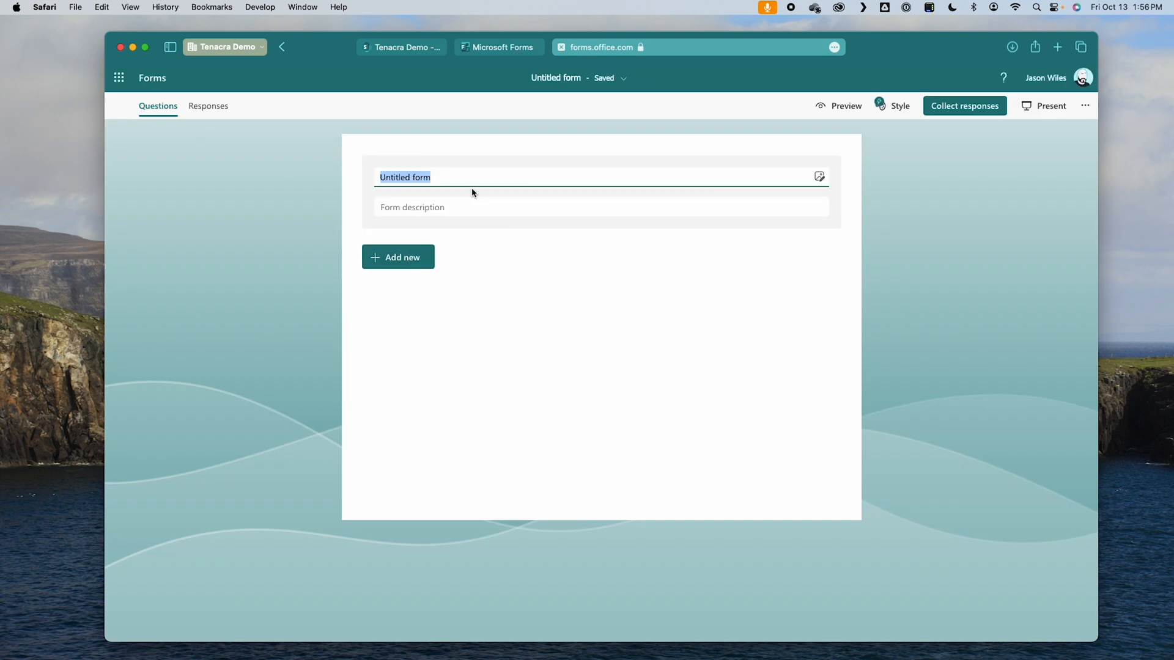
text(Teams R)
text(qes)
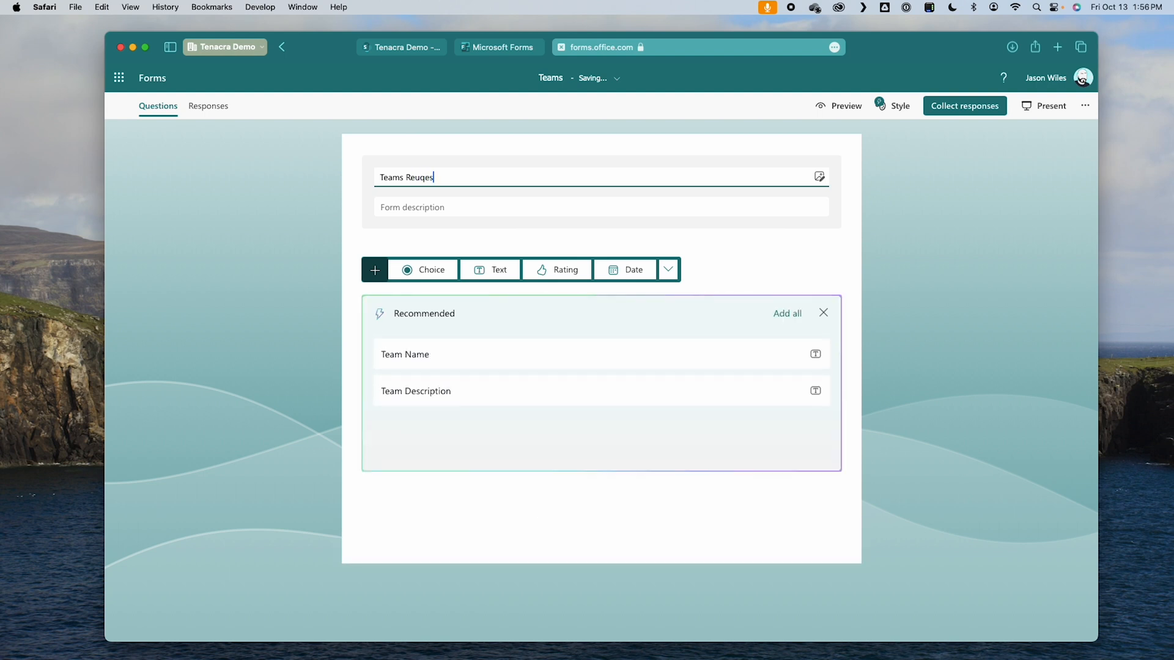
key(BackSpace)
key(BackSpace)
key(BackSpace)
key(BackSpace)
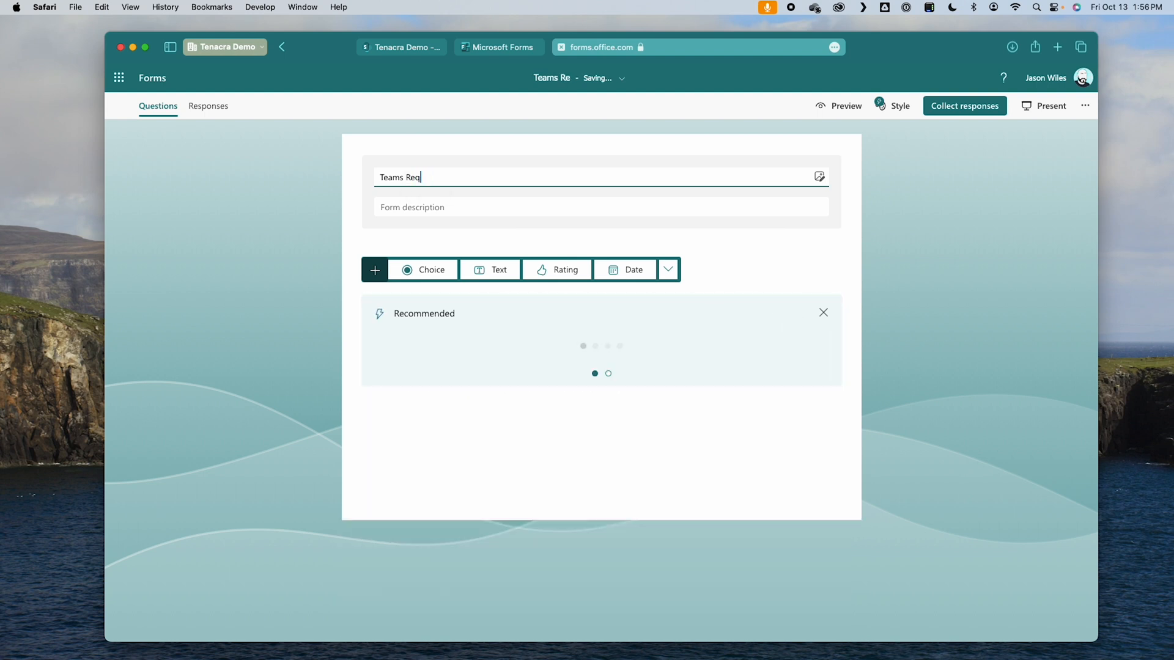
text(quest)
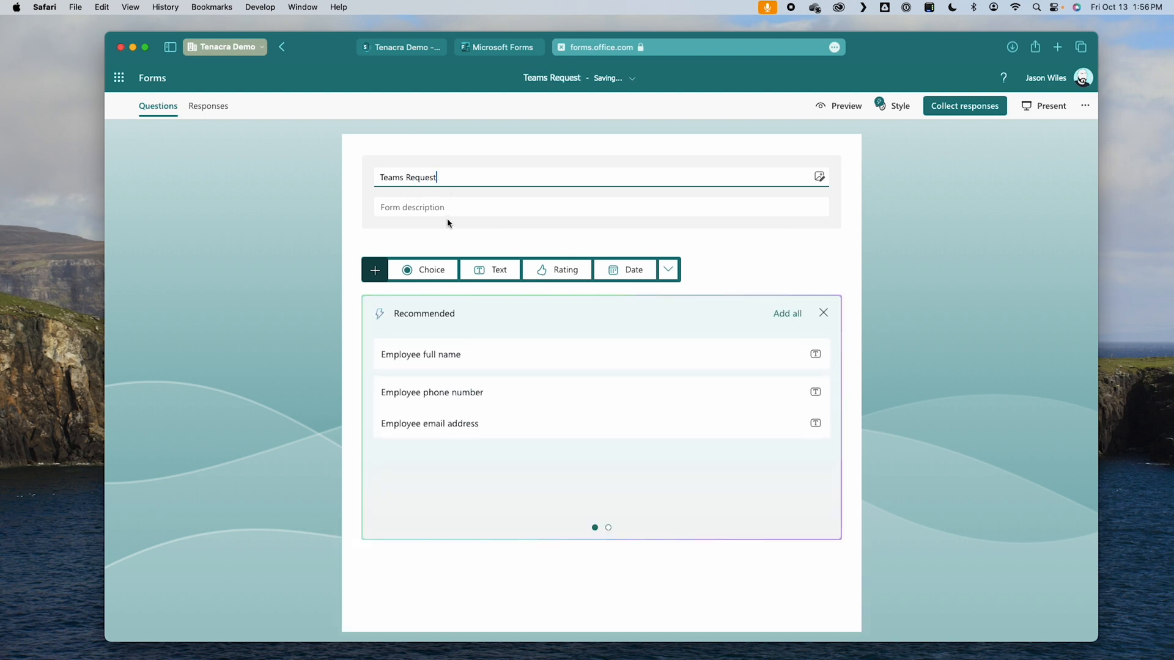
Step: Add a text question "Team Name?" and a second text question "Team Description" that accepts a long answer
click(500, 271)
text(Team Name?)
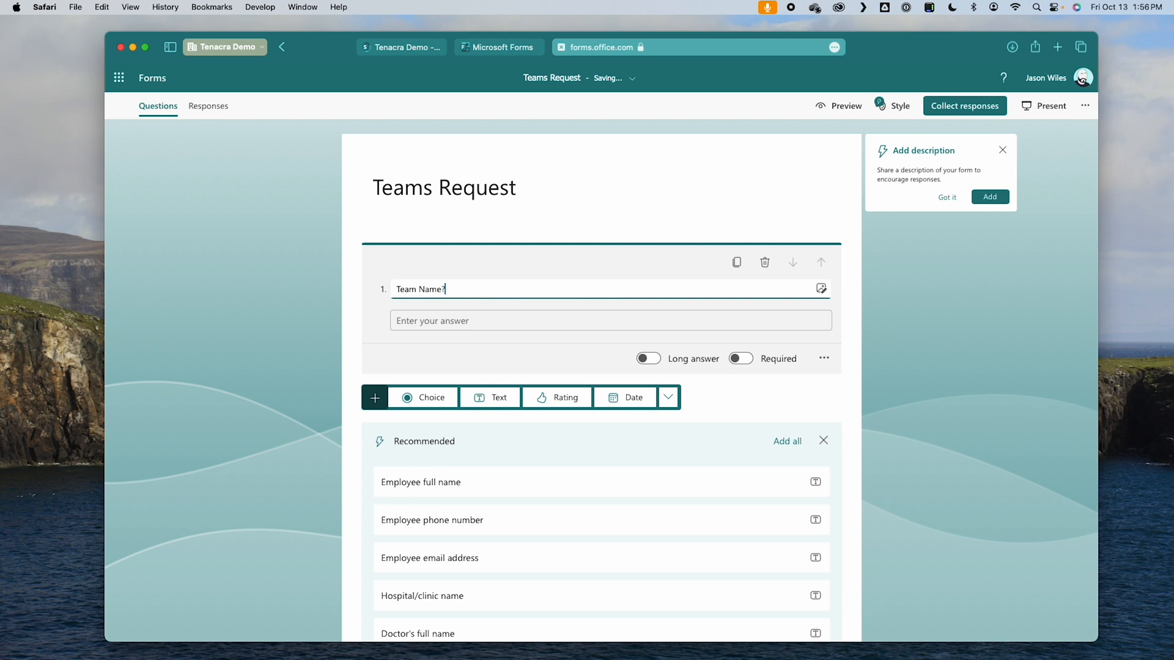
click(492, 398)
text(Team )
text(Descirop)
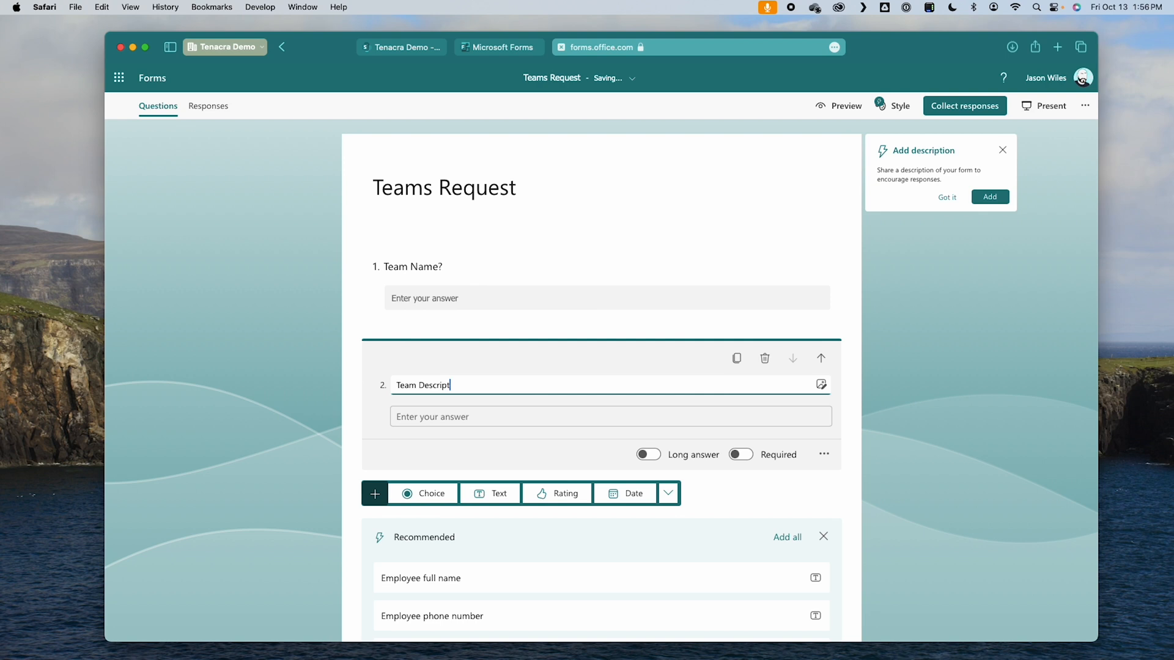
click(648, 454)
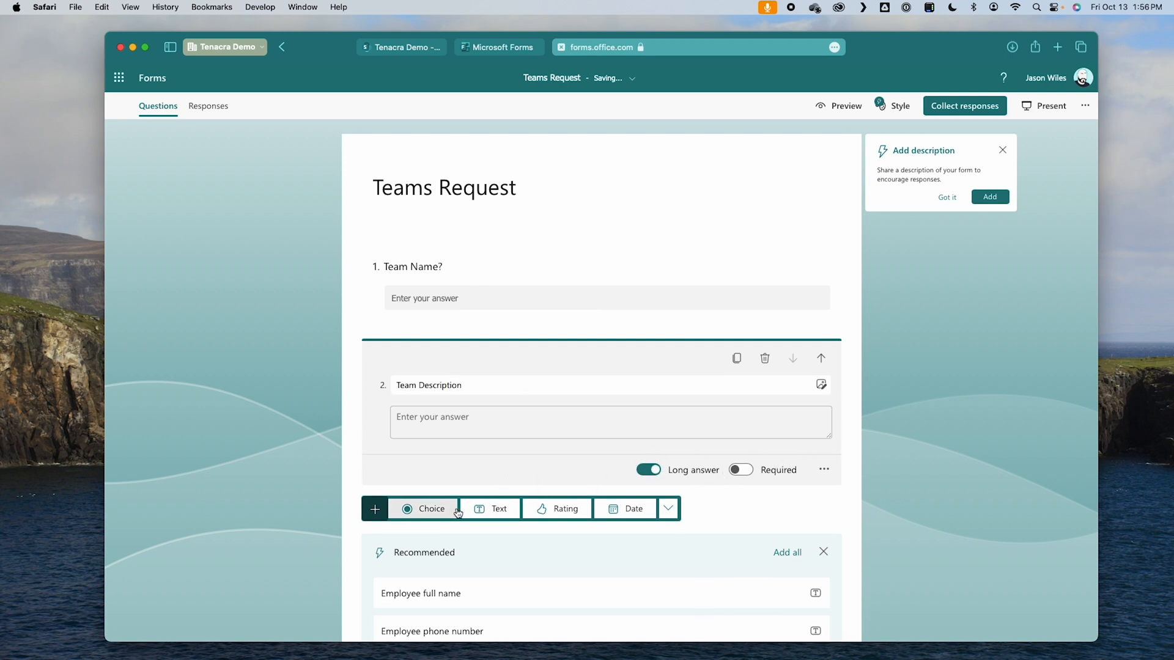
Step: Add a third text question reading "Admins (separate names with a comma and a space)"
scroll(635, 492, down, 3)
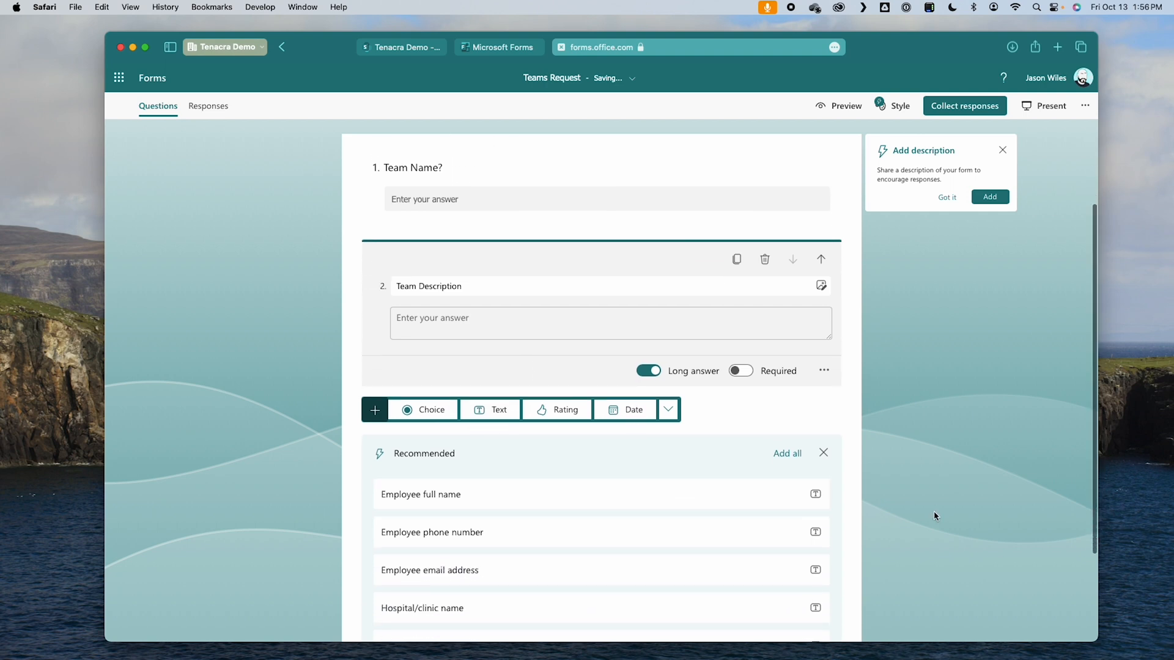
click(499, 409)
click(504, 406)
double_click(504, 406)
text(Admins (separate names wit)
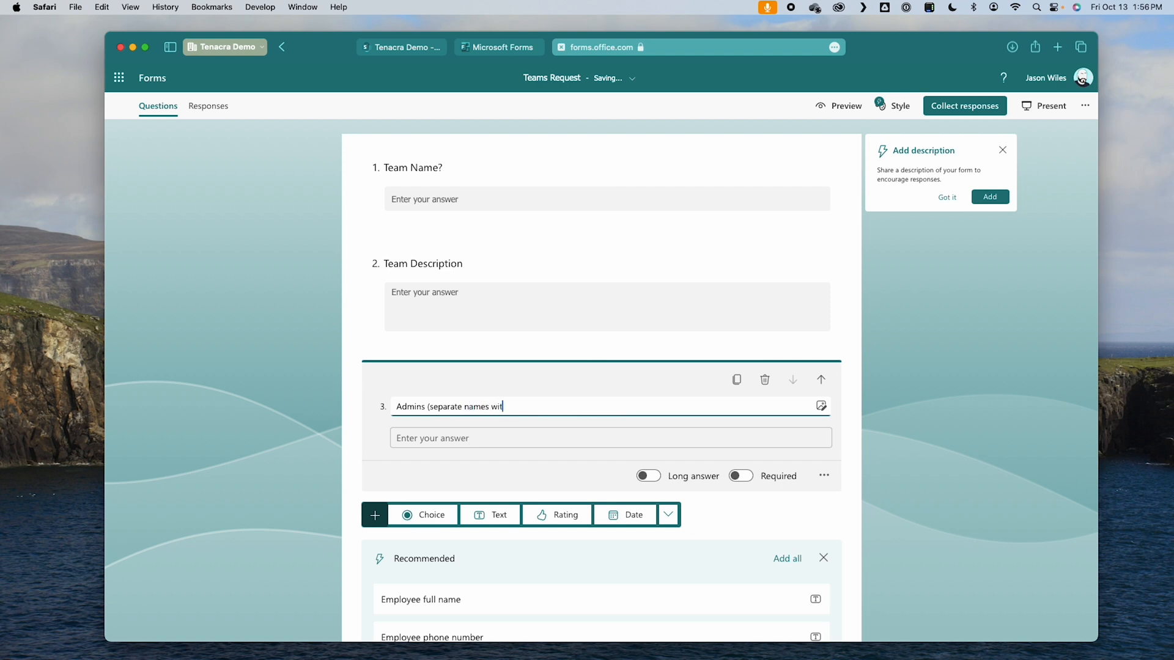
text(and a space)
Step: Add a fourth text question reading "Members (separate names with a comma and a space)", reusing the wording of the Admins question
triple_click(523, 409)
key(super+c)
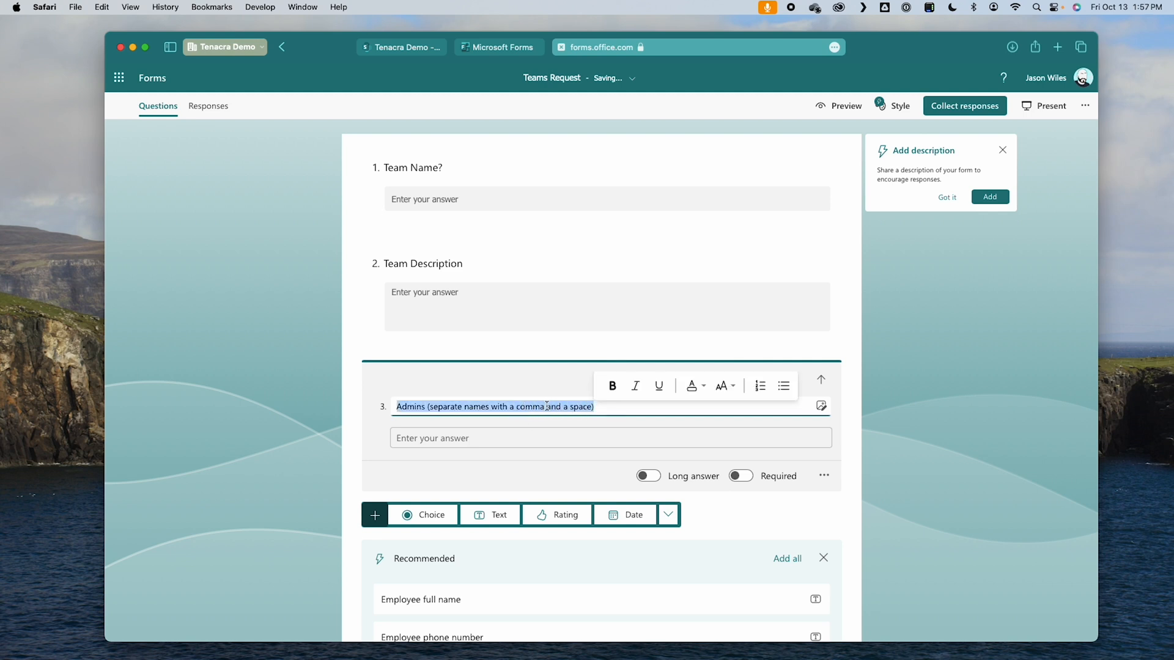
key(Right)
click(485, 517)
text(Members)
key(super+v)
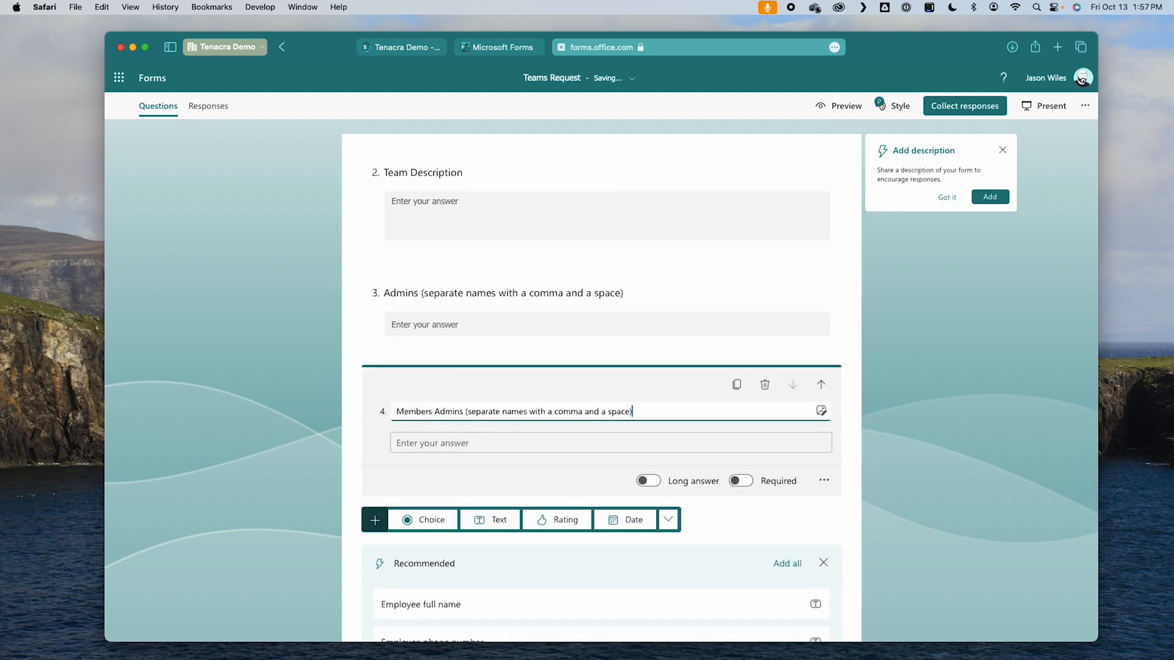
double_click(457, 412)
key(BackSpace)
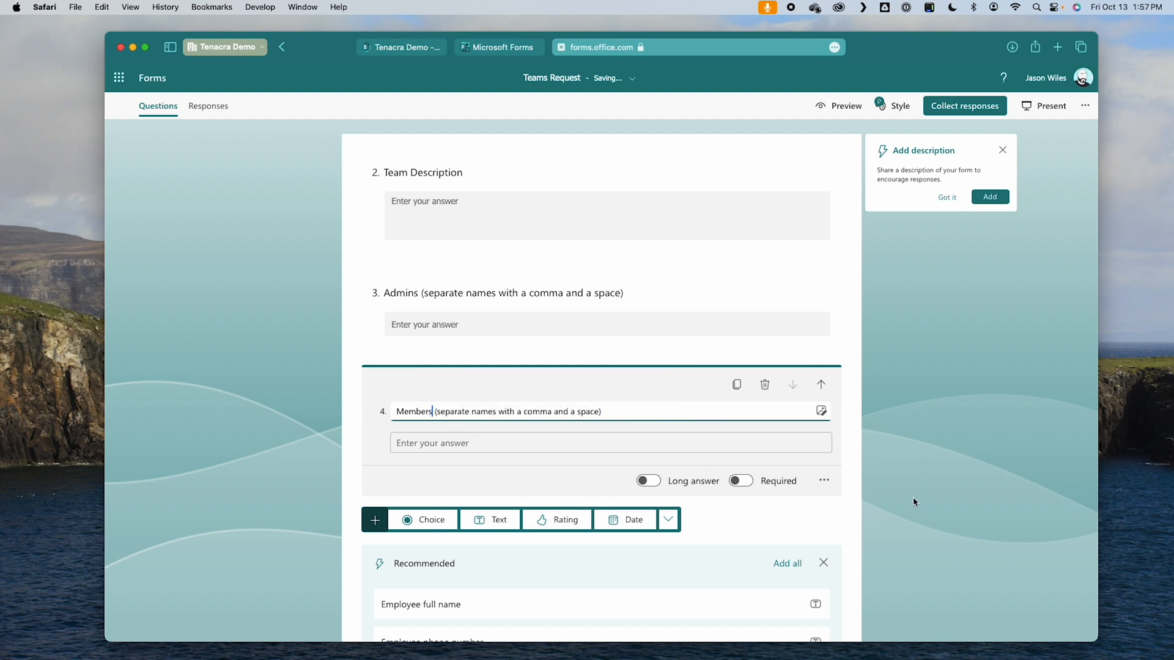
Step: Add a choice question reading "Is this team private"
click(449, 519)
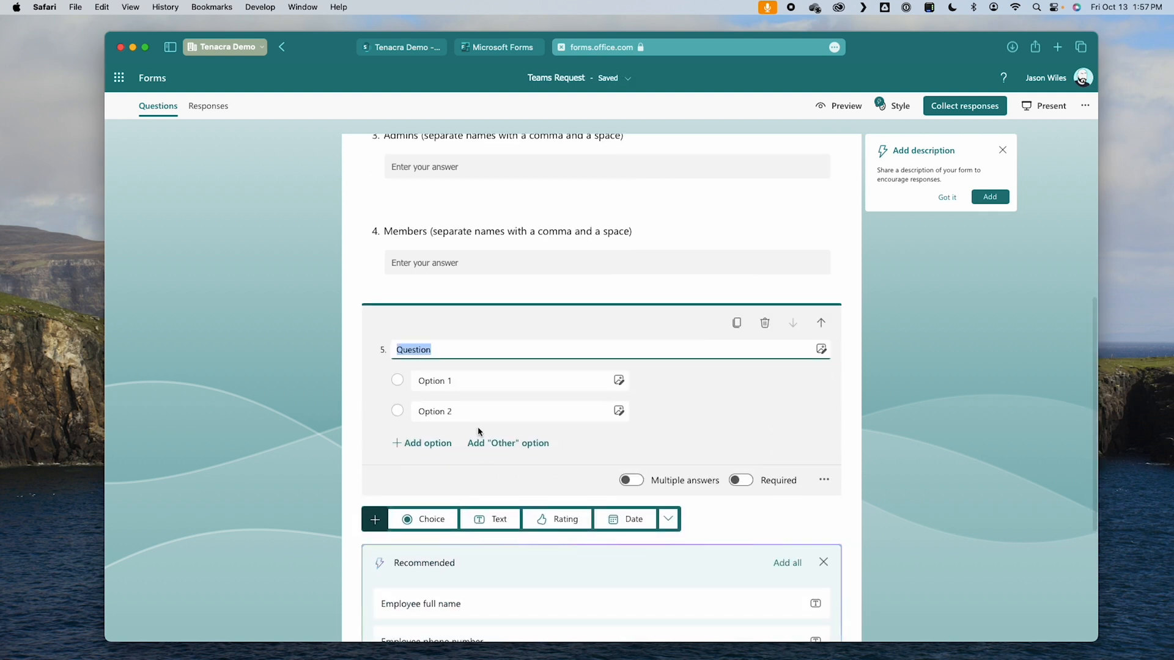
text(Is this team)
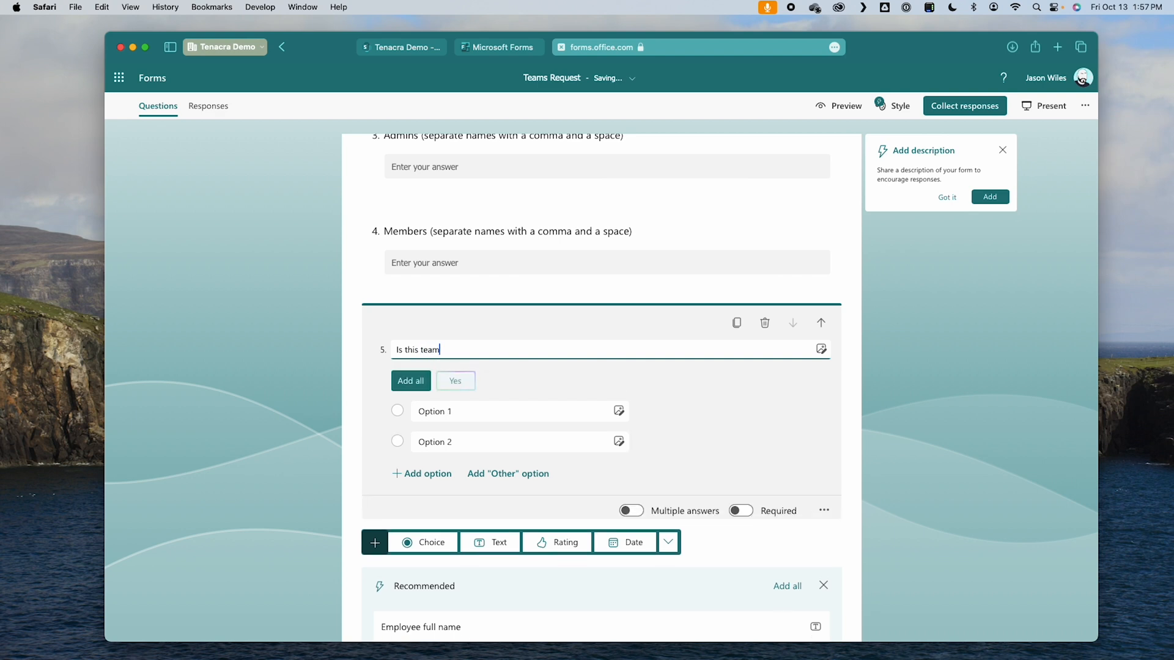
text( private)
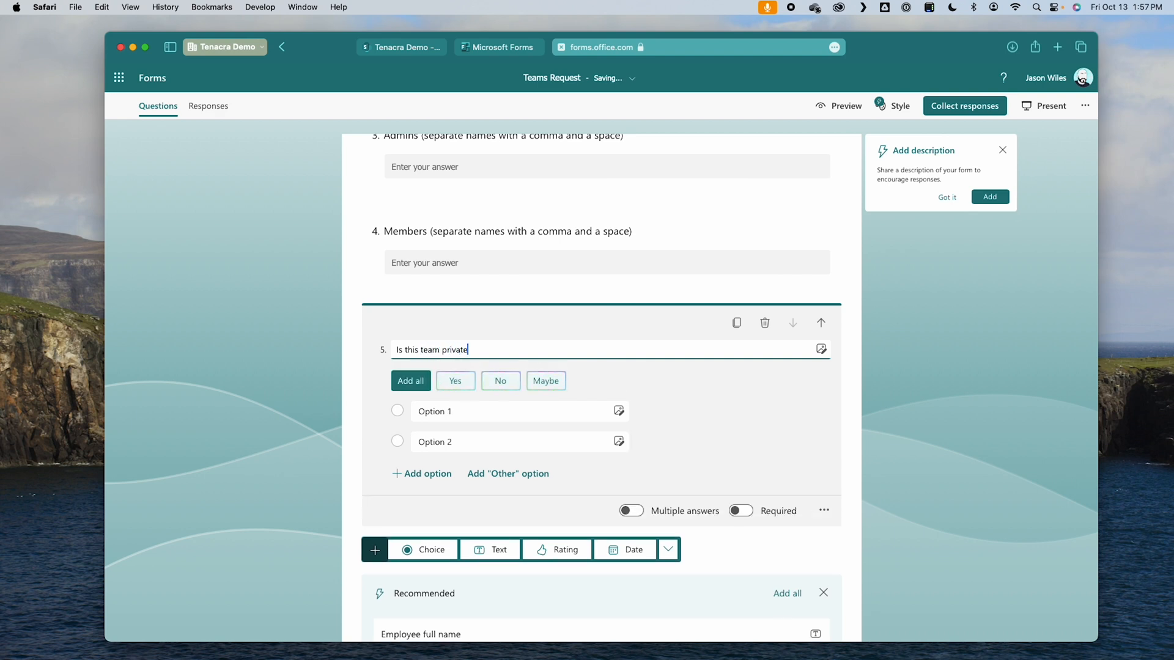
Step: Set the two answer options of the private-team question to "Yes" and "No"
click(446, 411)
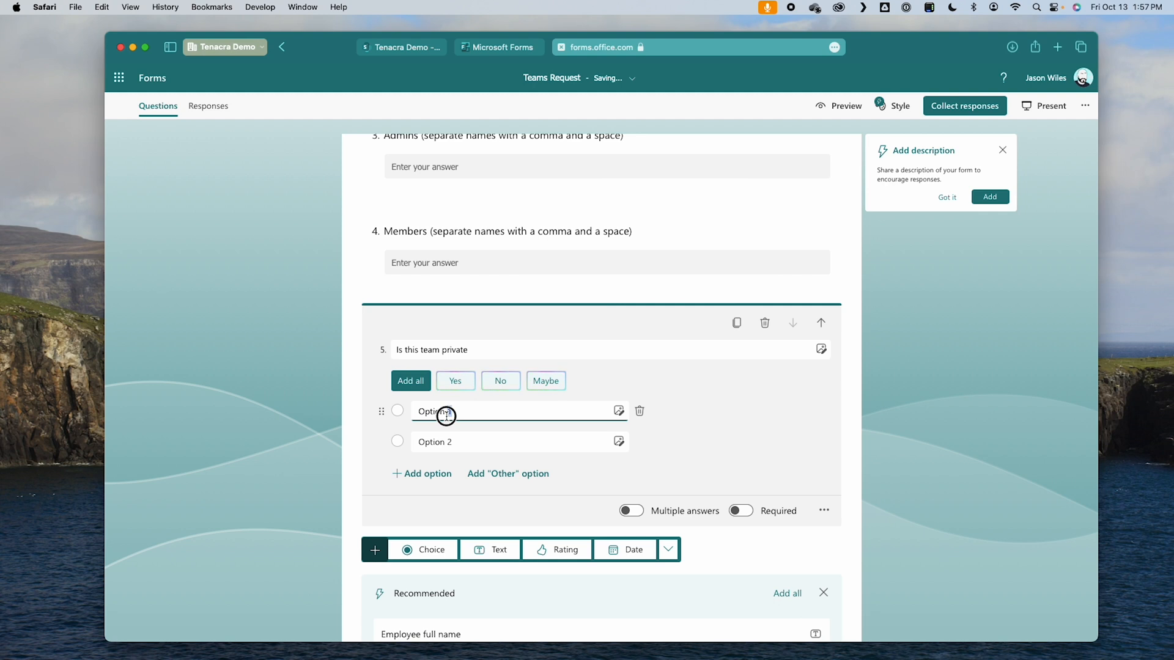
triple_click(447, 412)
text(Yes)
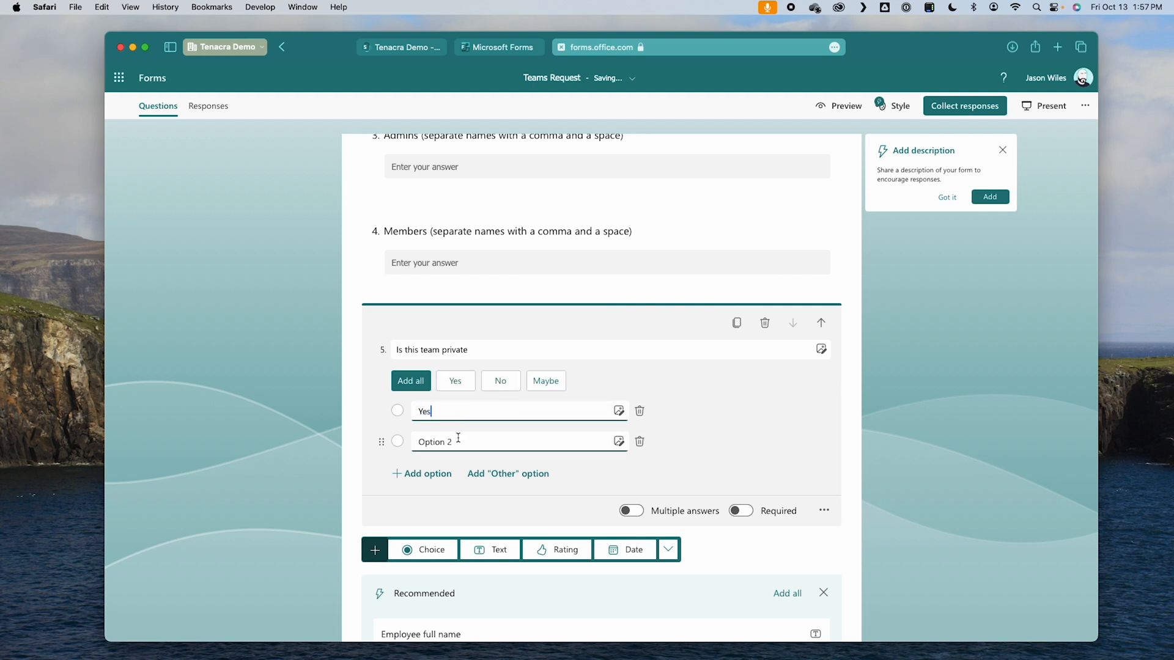
click(456, 442)
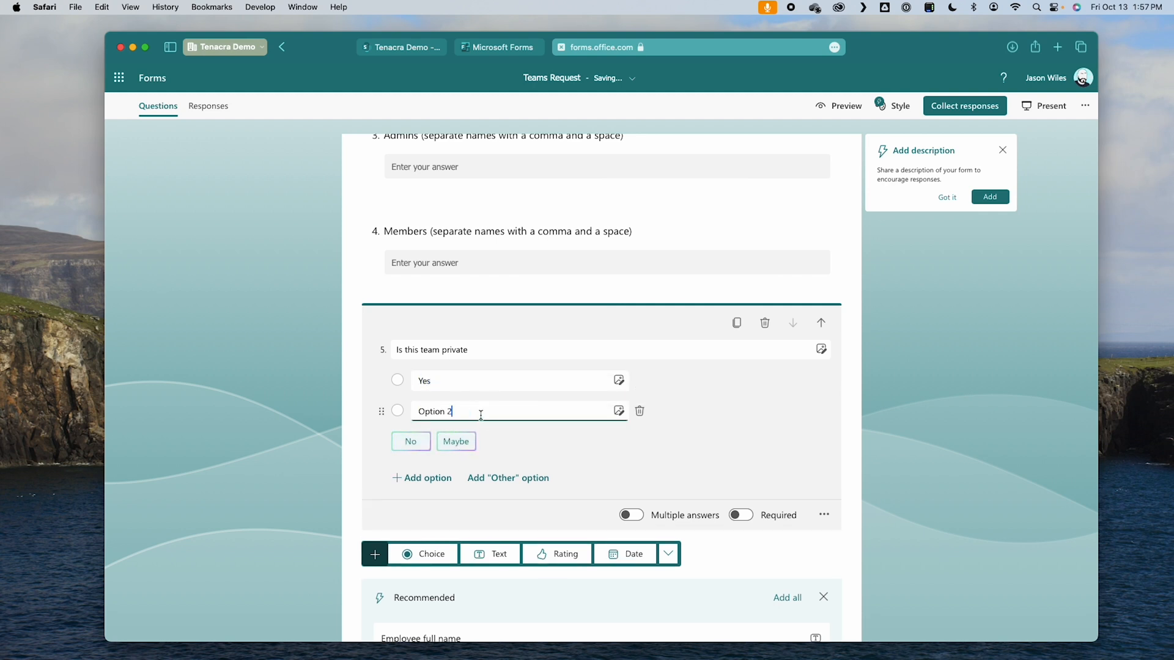
drag(464, 412, 395, 412)
text(No)
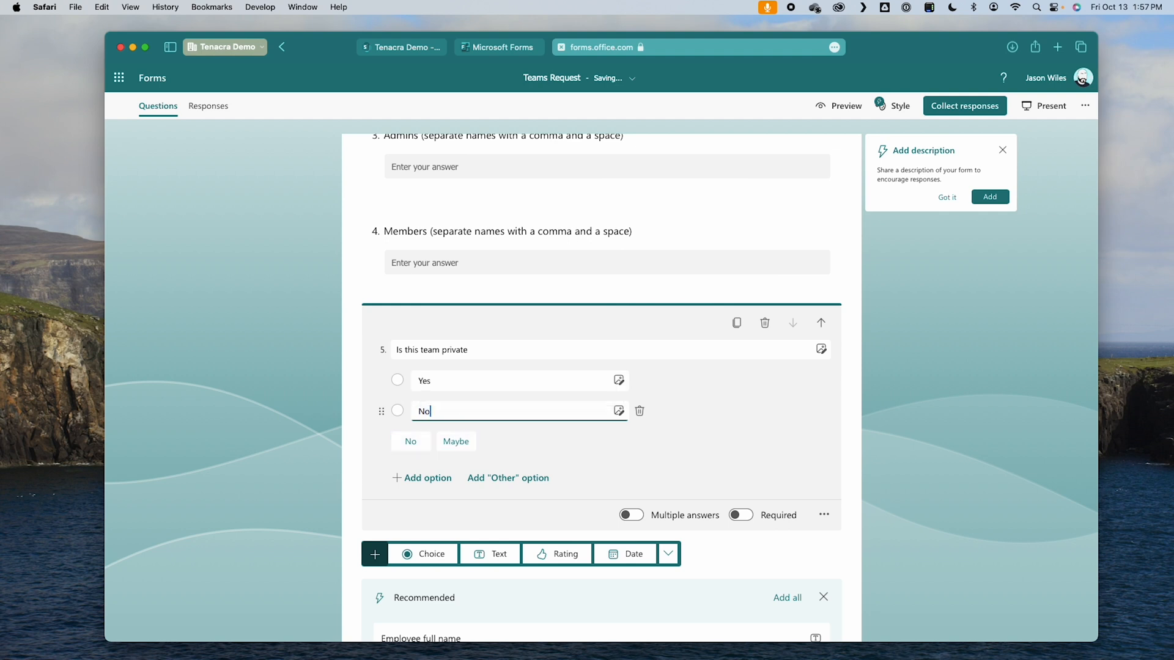
click(927, 433)
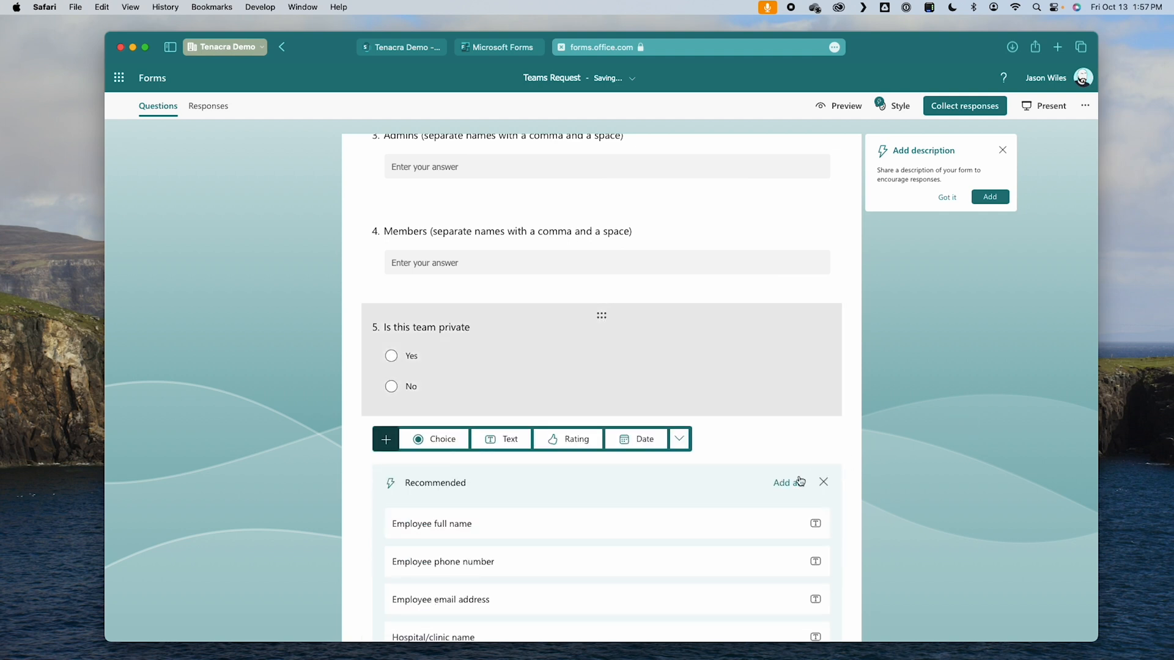
Step: Preview the form as respondents see it and look through all five questions
click(838, 106)
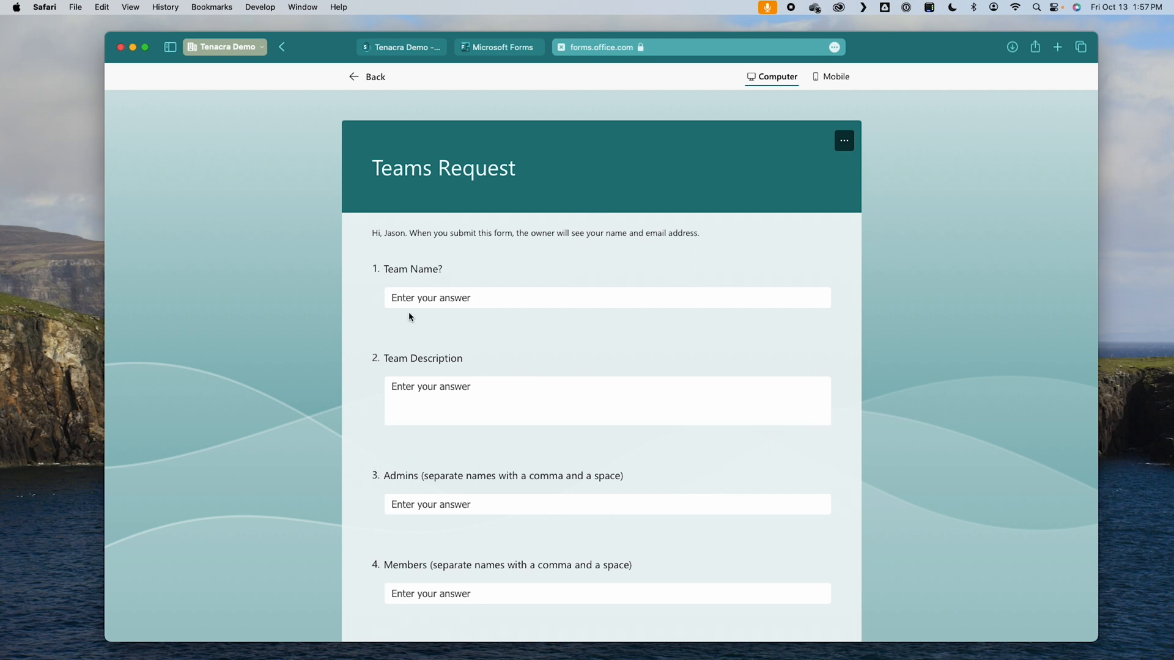
scroll(497, 432, down, 4)
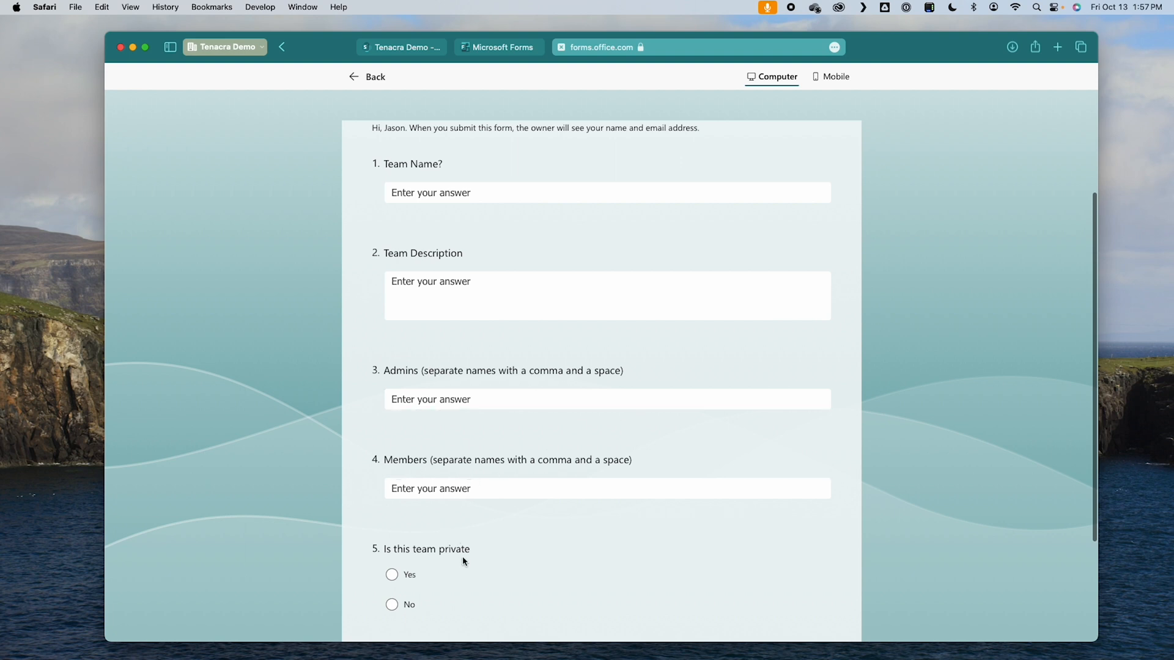
scroll(469, 556, down, 3)
scroll(470, 560, up, 5)
scroll(470, 560, up, 2)
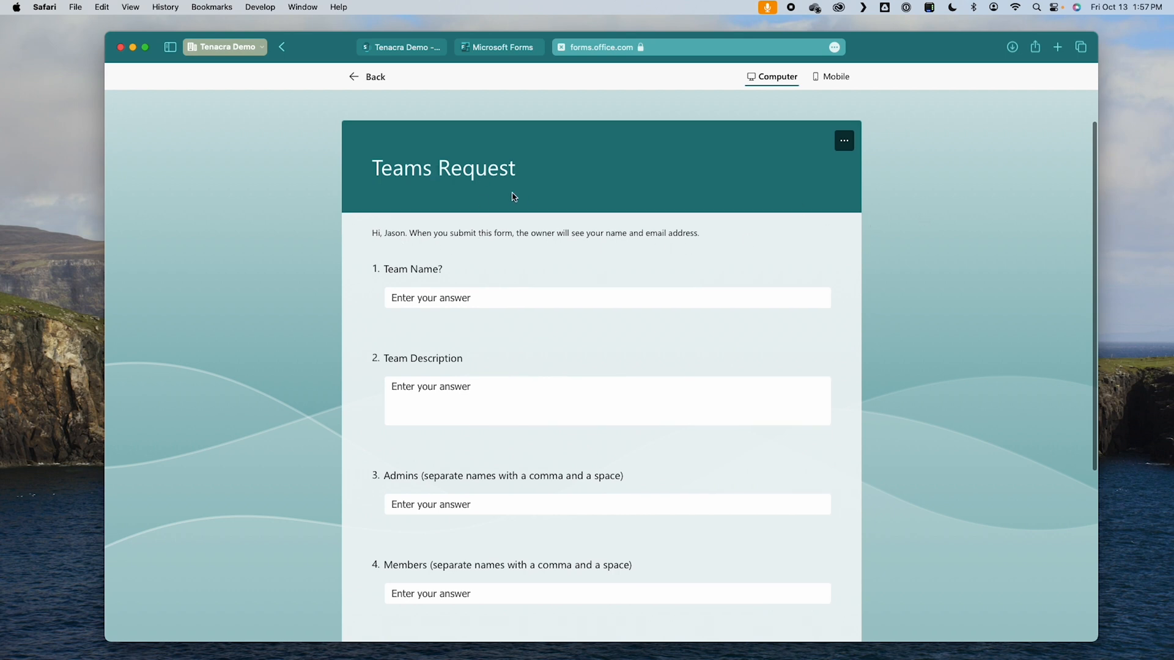
click(481, 299)
Step: Return to the Teams Requests SharePoint list and switch to Power Automate from there
click(424, 50)
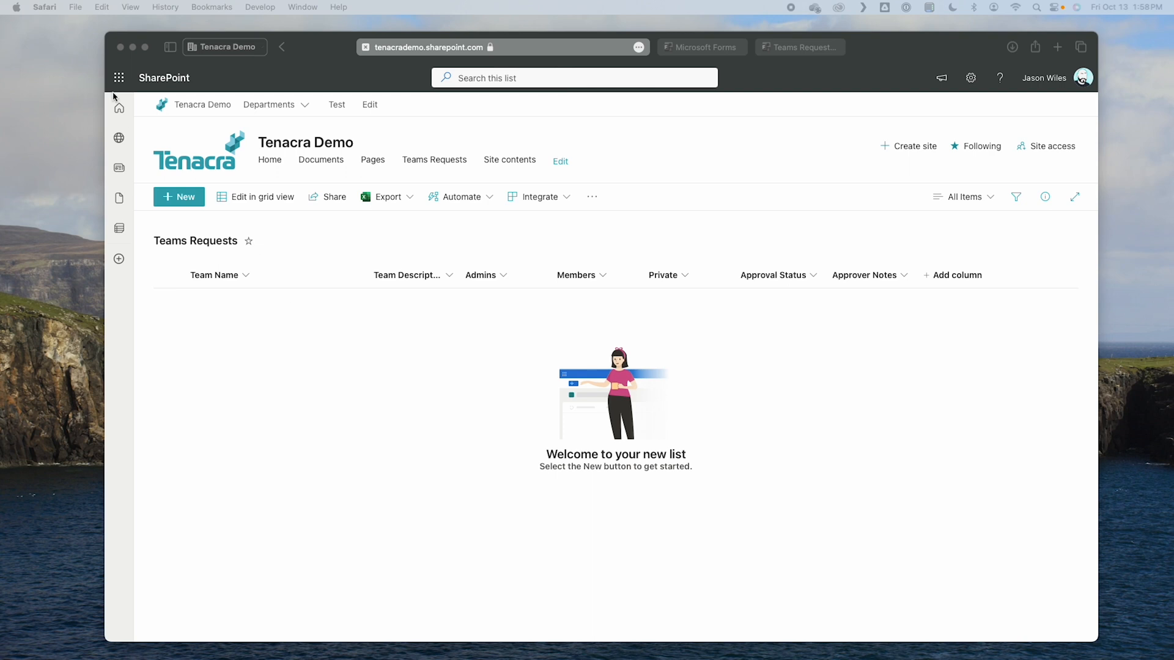
click(120, 78)
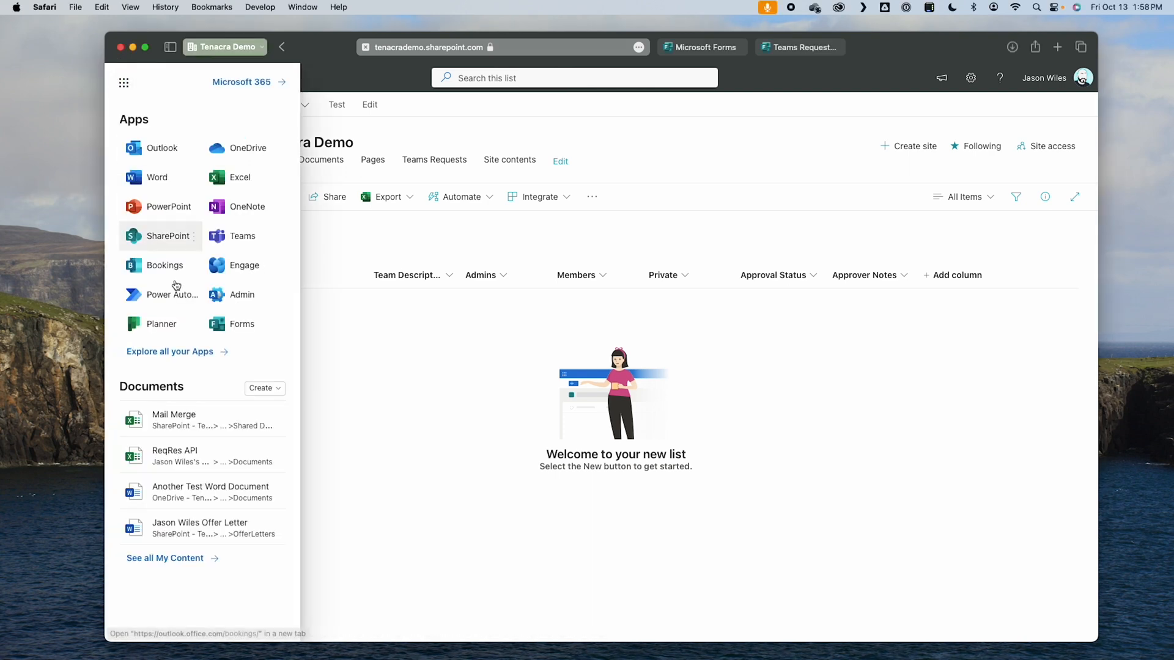
click(161, 295)
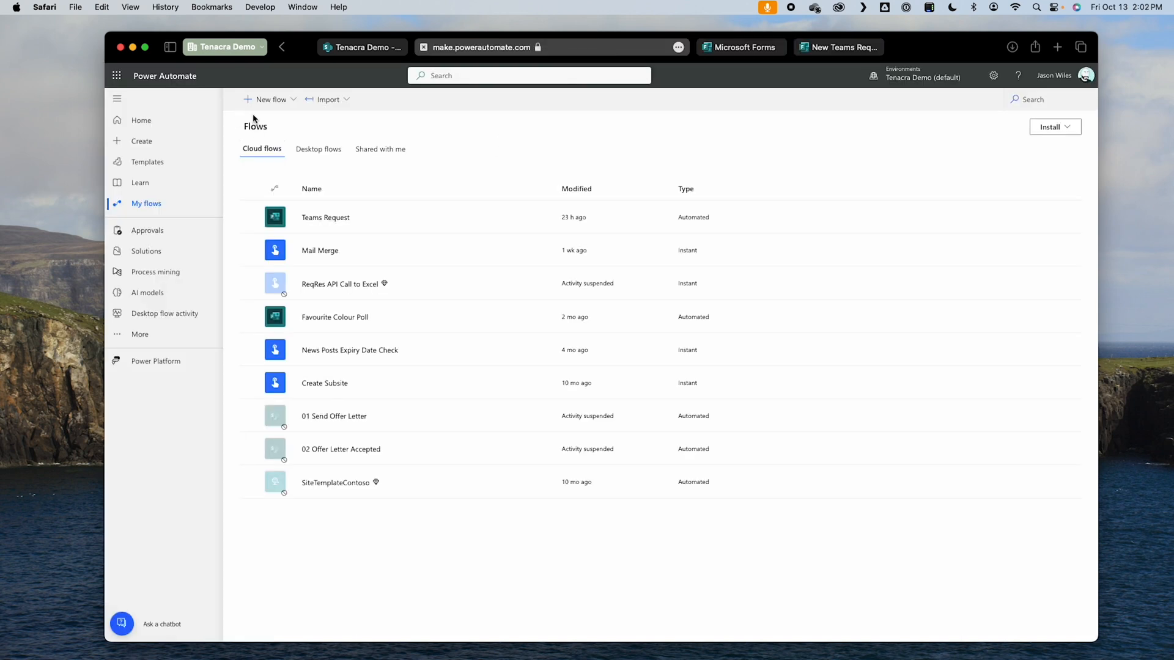
Step: Create an automated cloud flow named "New Team Request from Forms" with the Microsoft Forms trigger "When a new response is submitted"
click(281, 99)
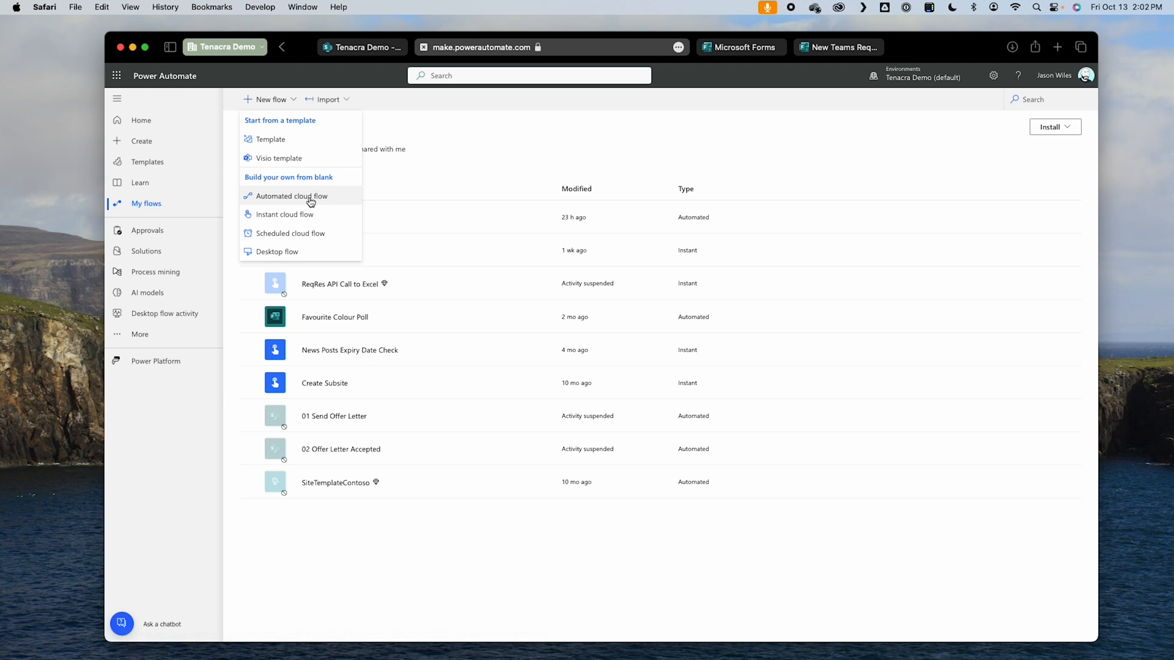
click(306, 196)
click(647, 262)
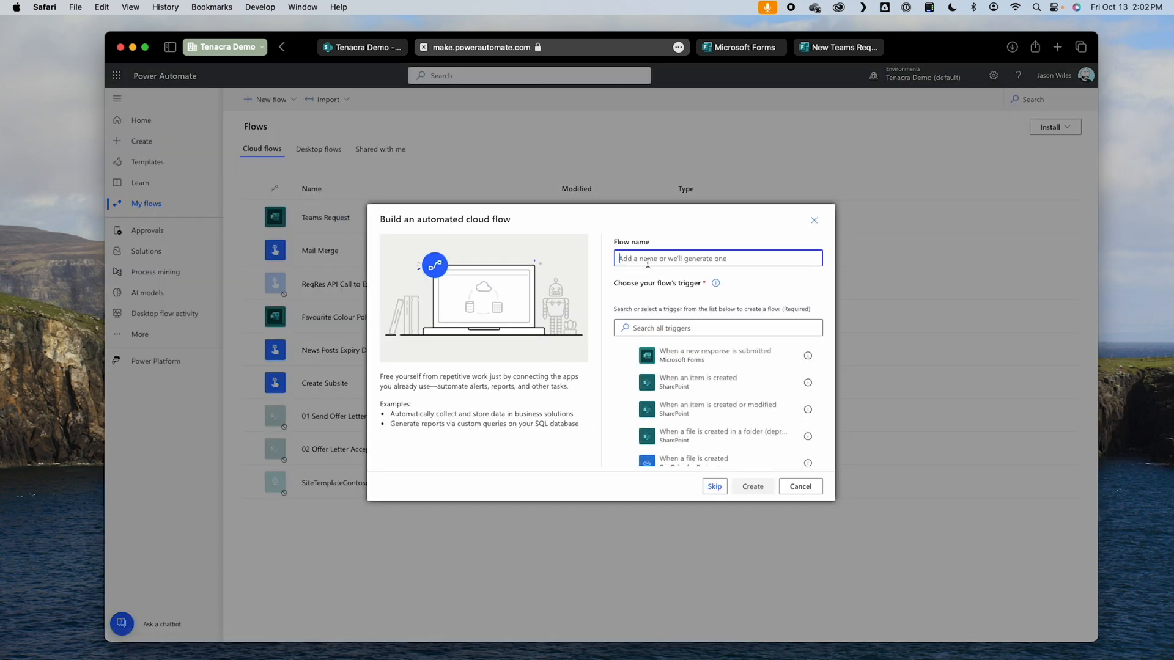
text(New Team Request from Forms)
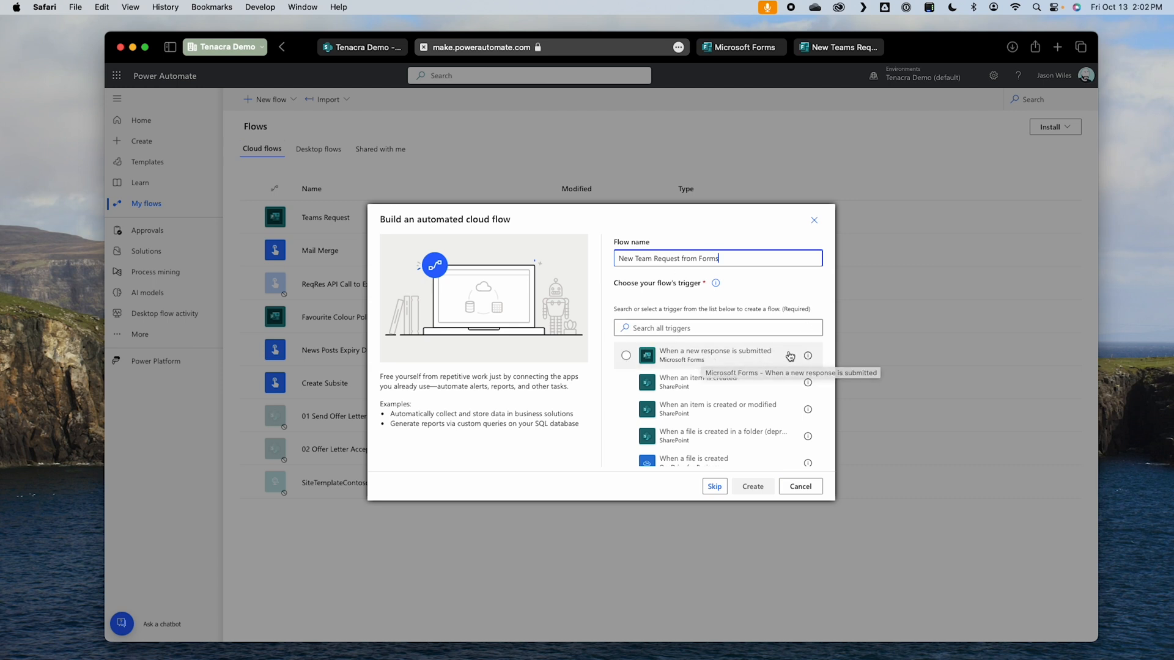
click(715, 365)
click(753, 486)
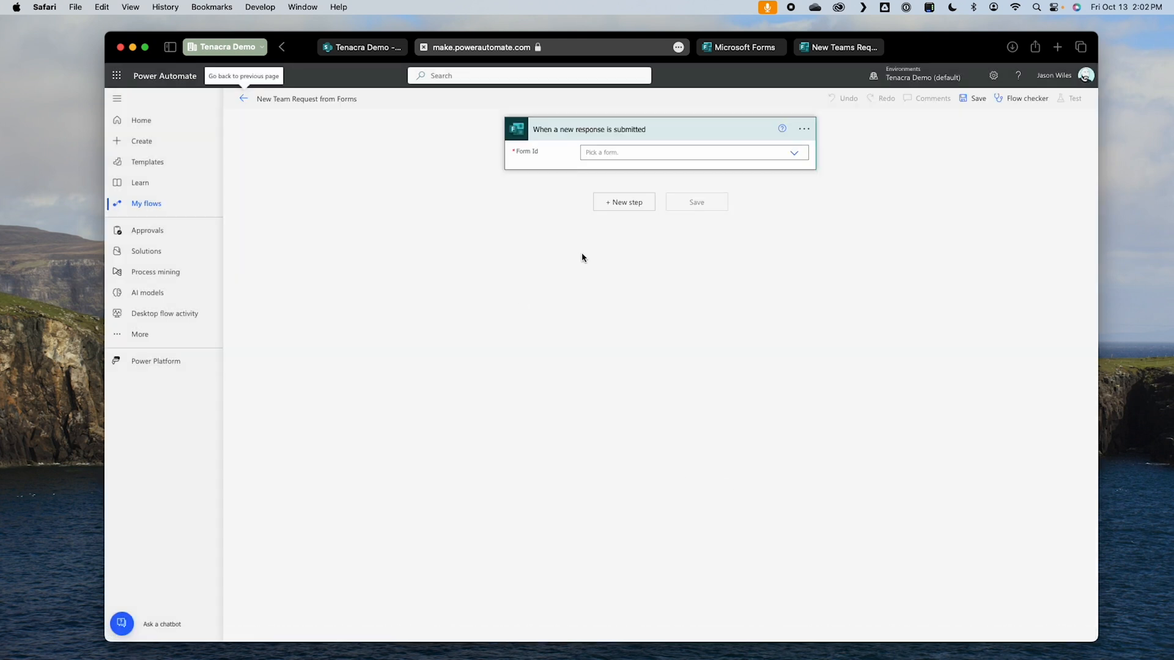
Step: Set the trigger's form to New Teams Request and add the Microsoft Forms action "Get response details"
click(656, 153)
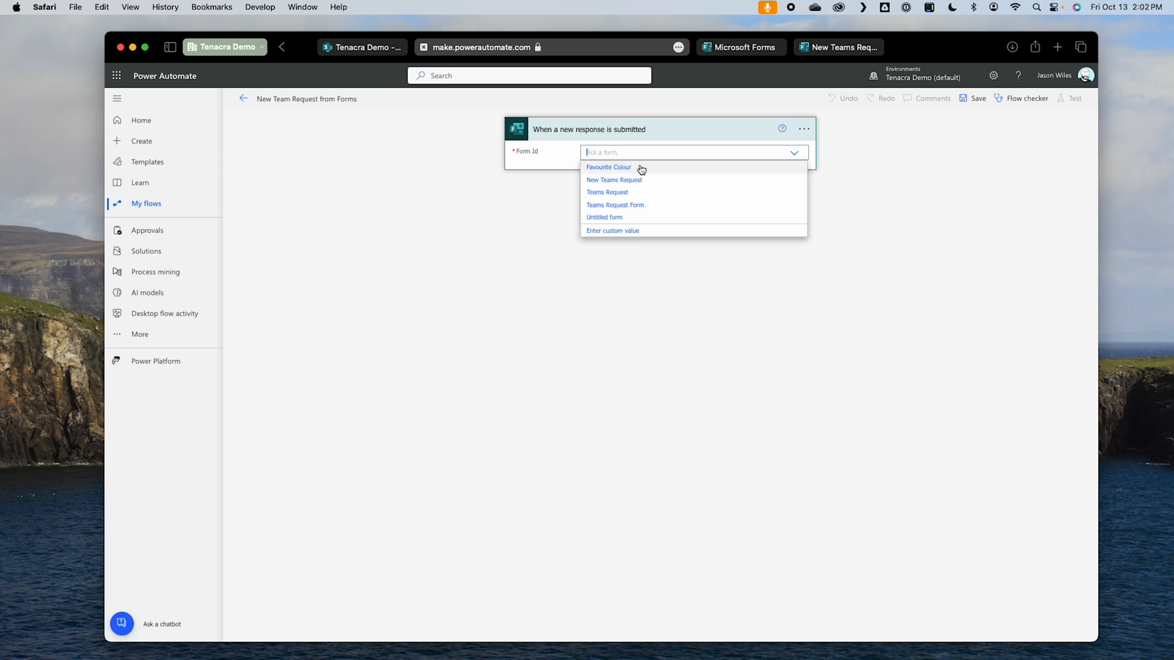
click(637, 181)
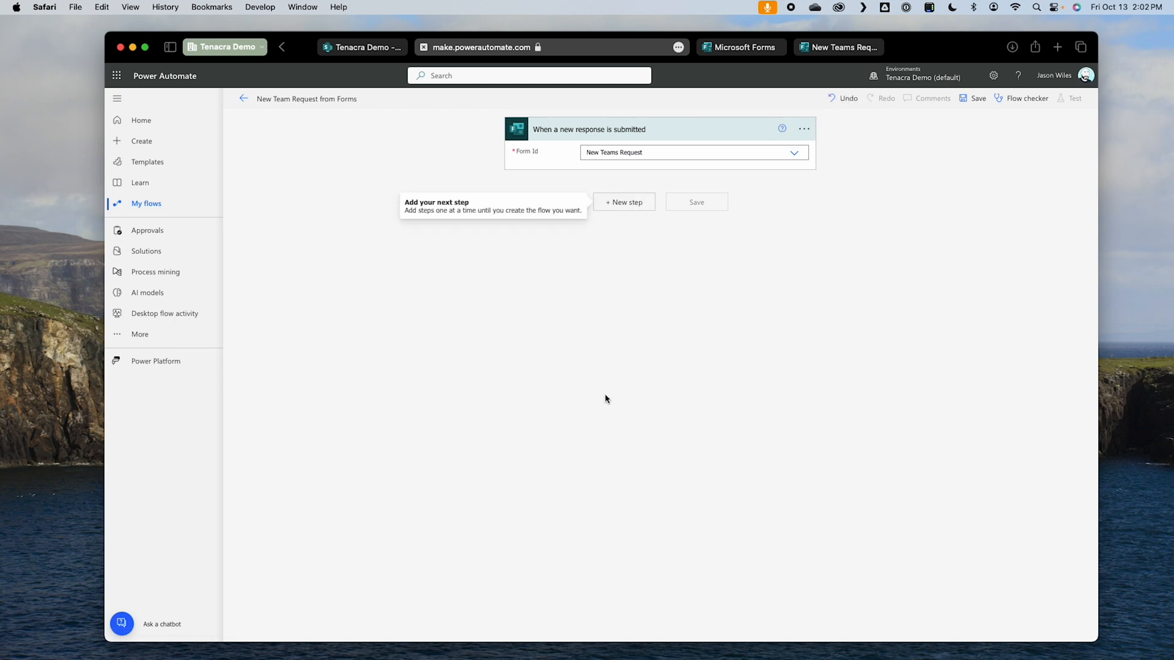
click(624, 202)
text(fp)
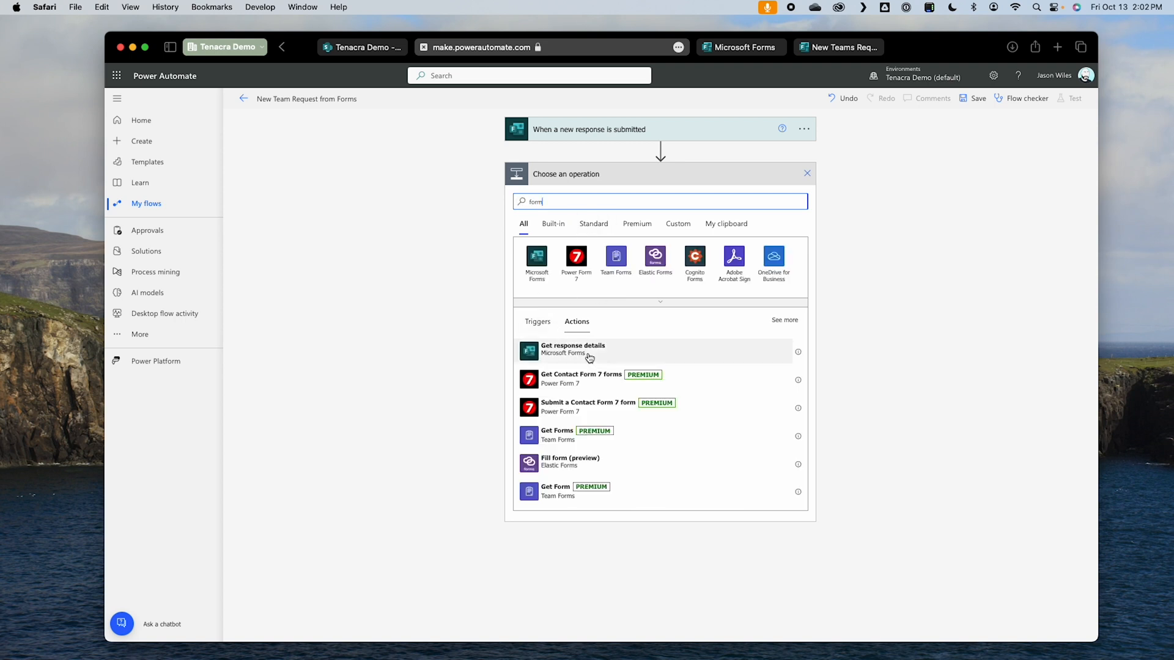
click(590, 359)
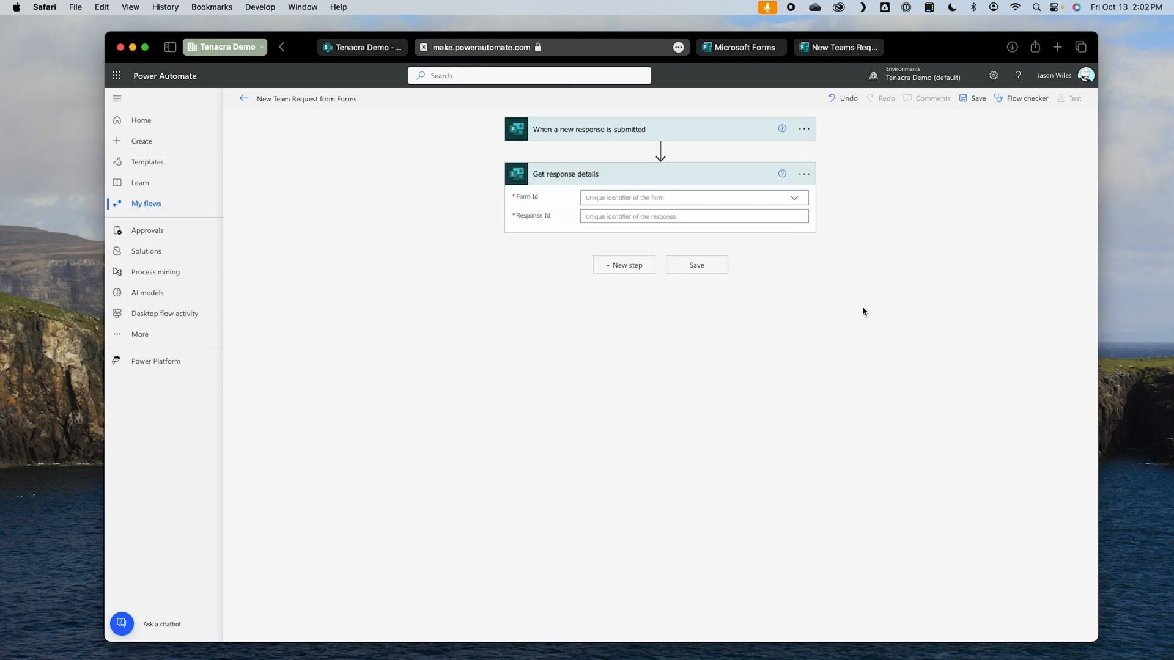
Step: Configure Get response details with the New Teams Request form and the trigger's dynamic Response Id, and save the flow
click(788, 200)
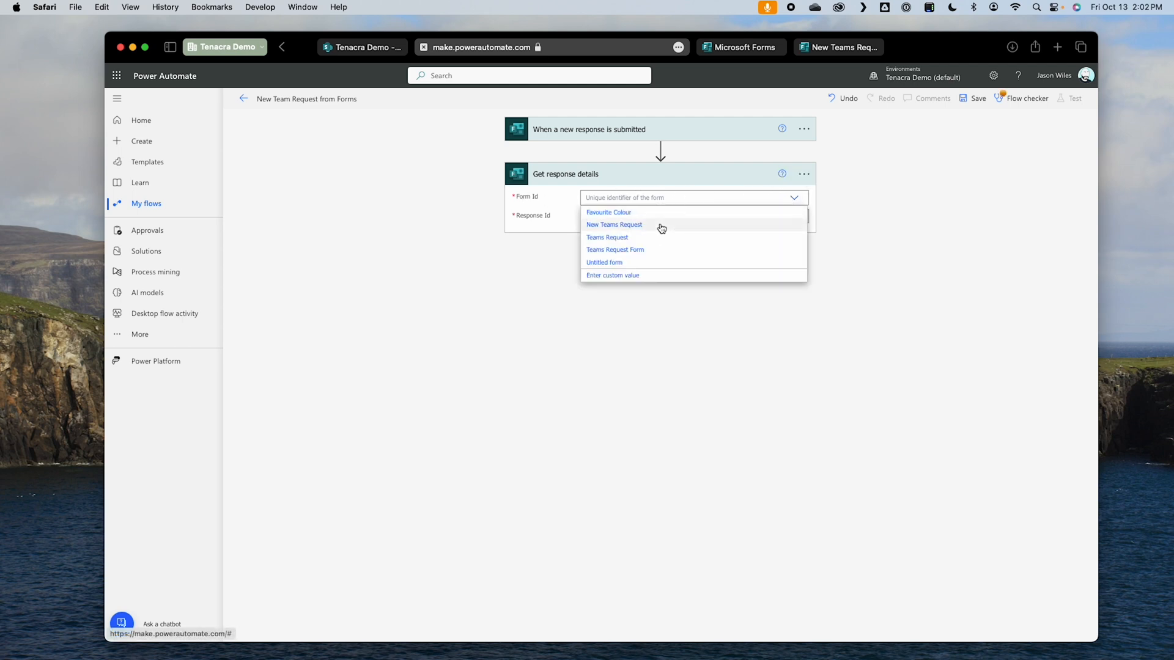
click(661, 226)
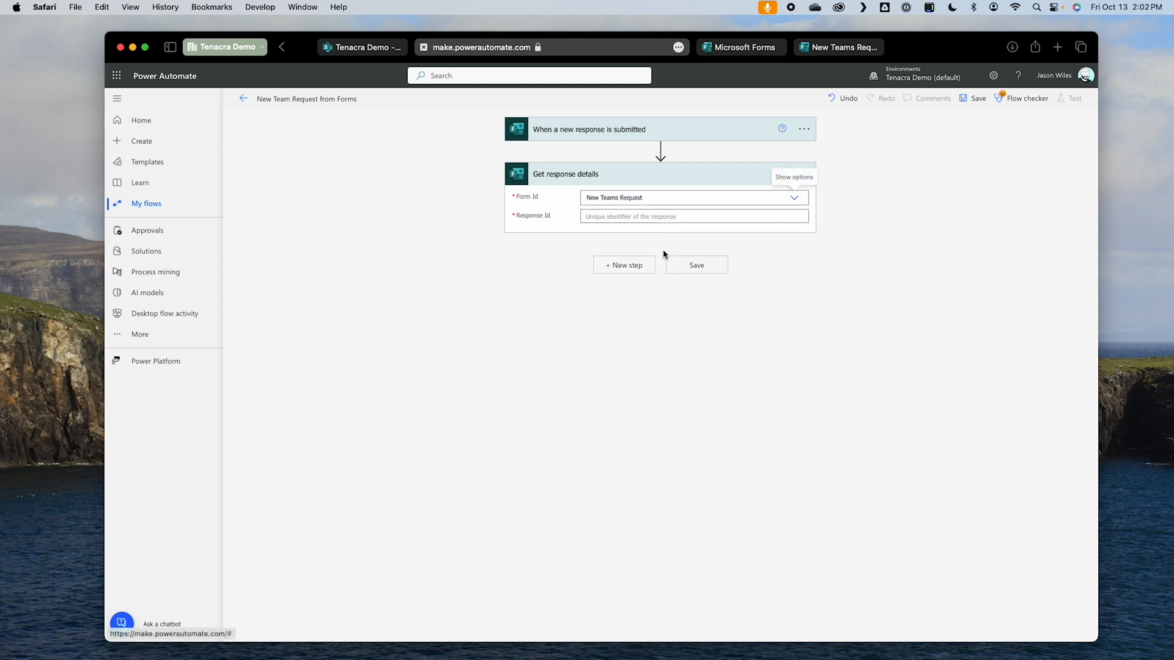
click(619, 215)
click(880, 344)
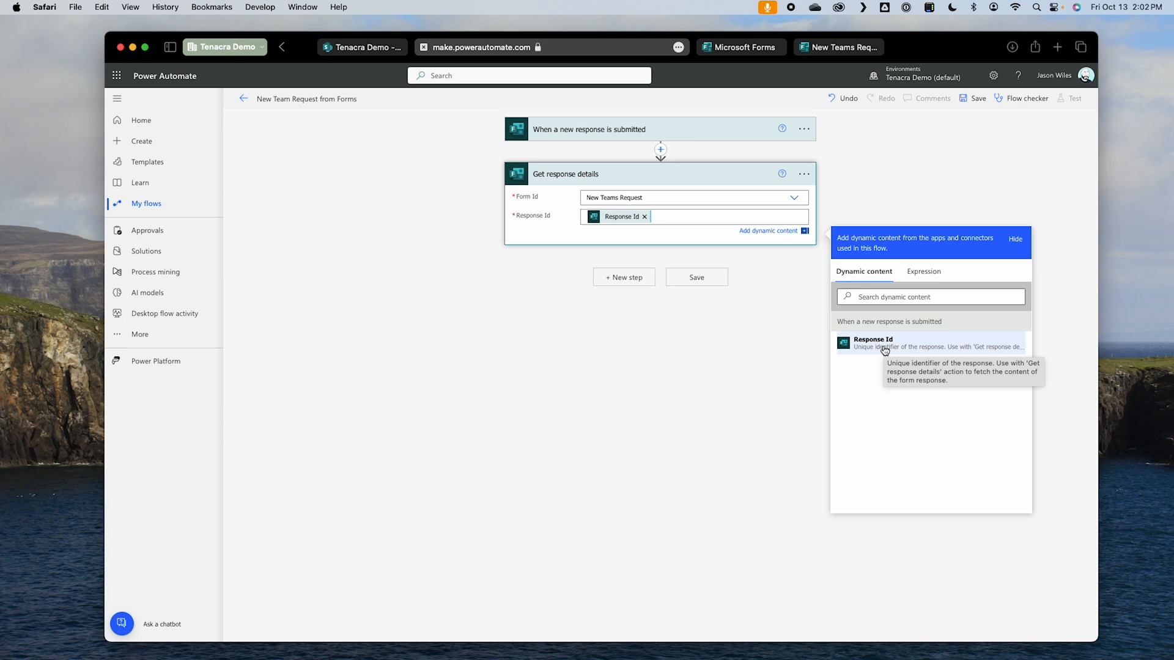
click(758, 350)
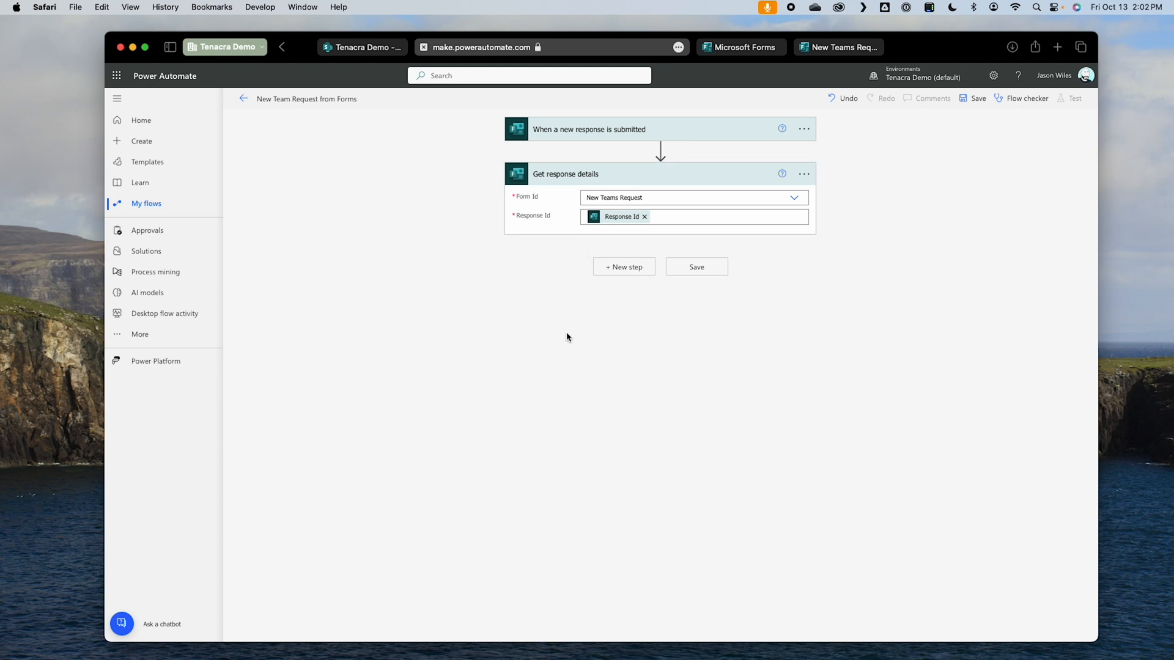
click(977, 100)
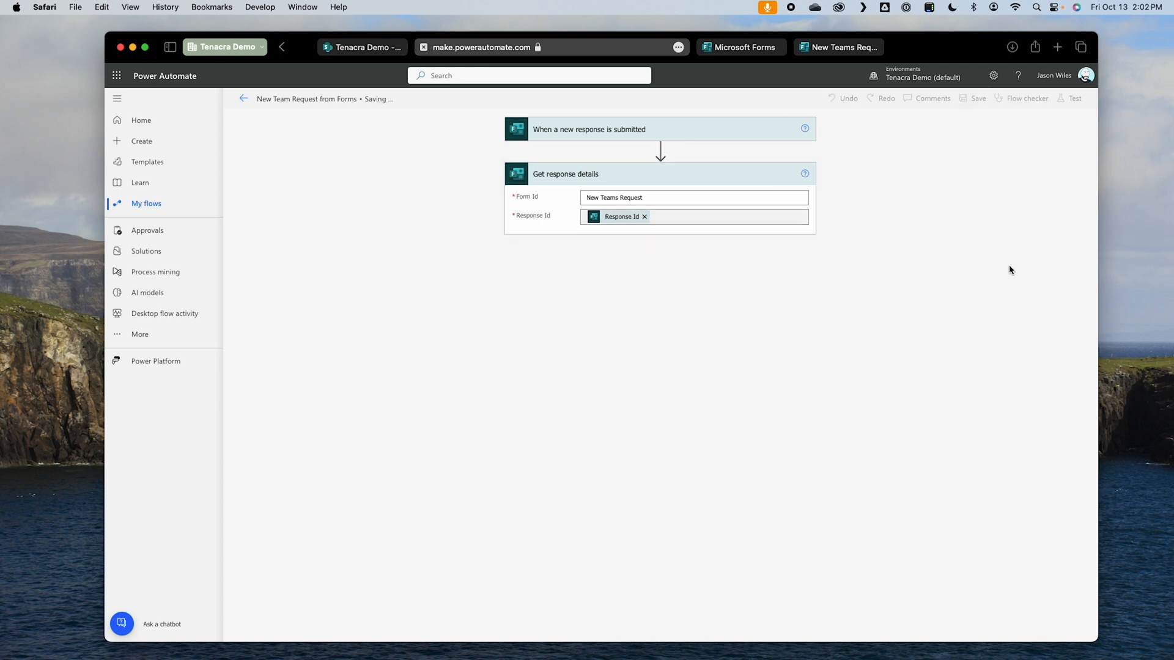
Step: Switch to the New Teams Request form preview in Microsoft Forms and answer the Team Name question with a test team name
click(840, 49)
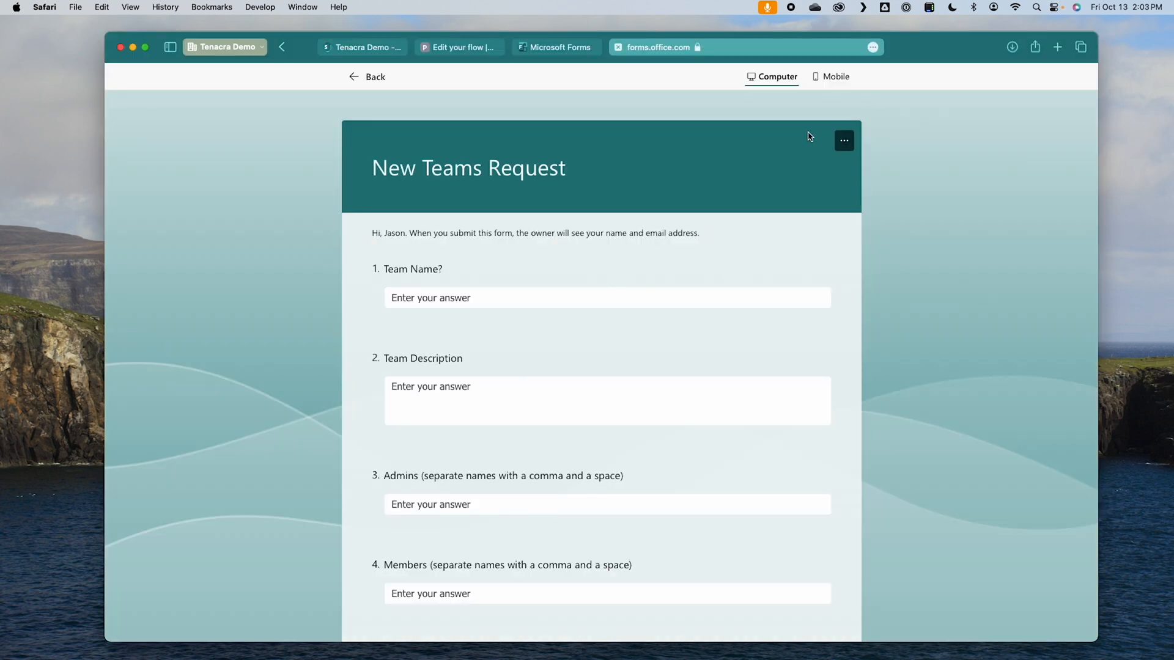
click(571, 300)
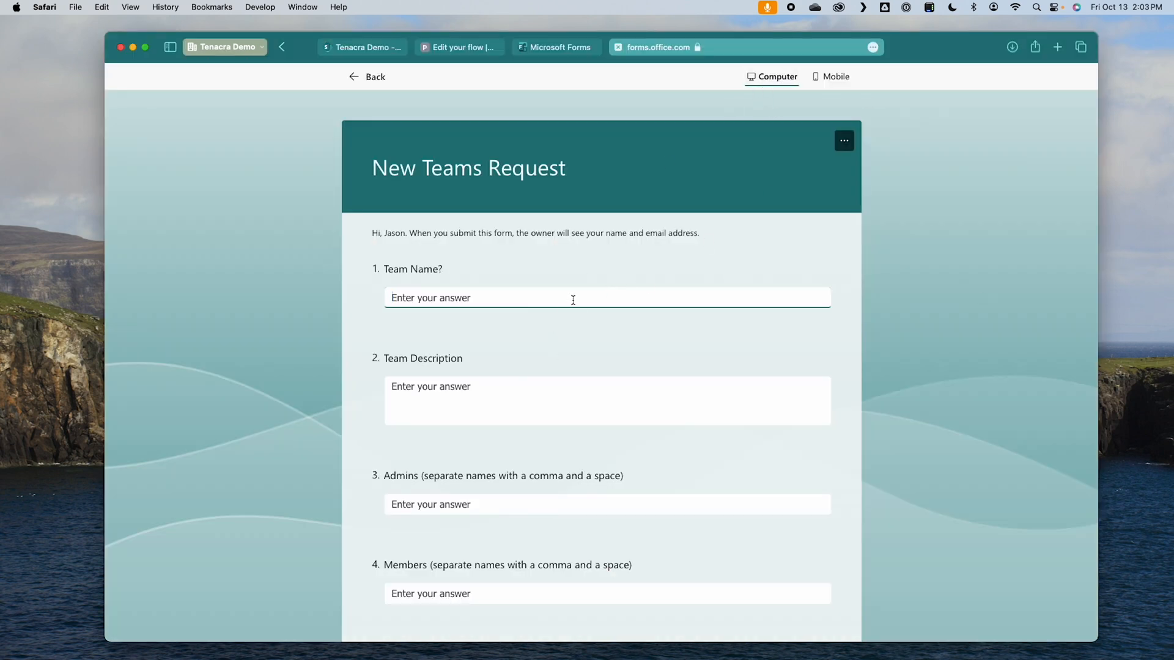
text(Jason's Test Team)
key(Tab)
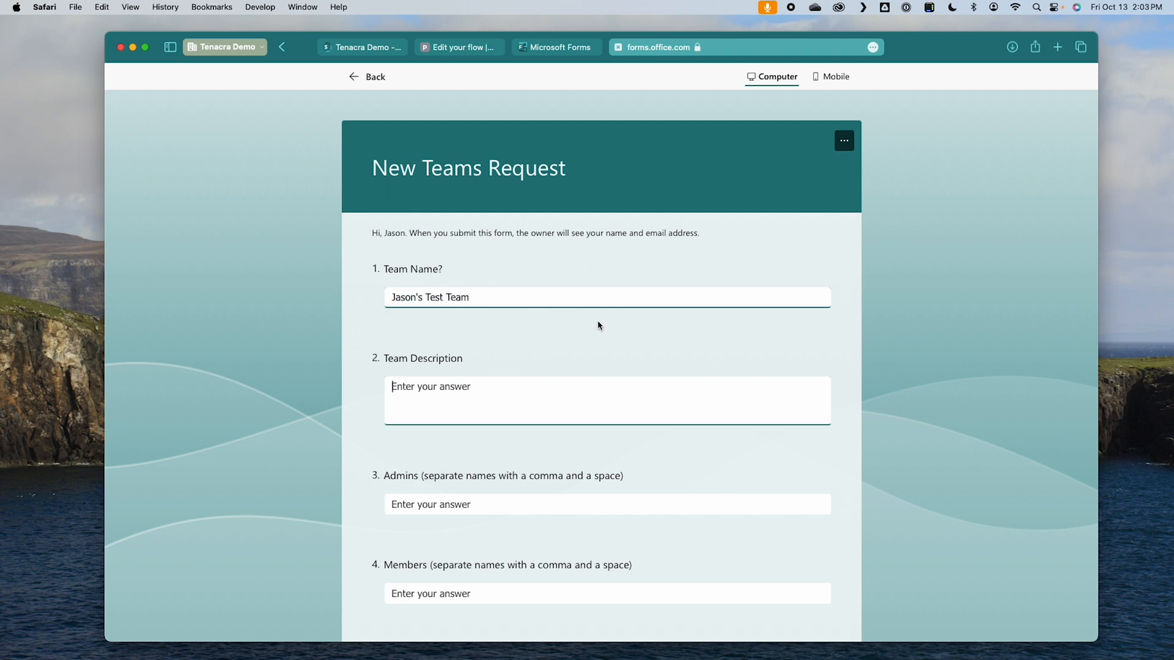
Step: Answer the Team Description question with "I will giver this some sort of LONG description"
text(I)
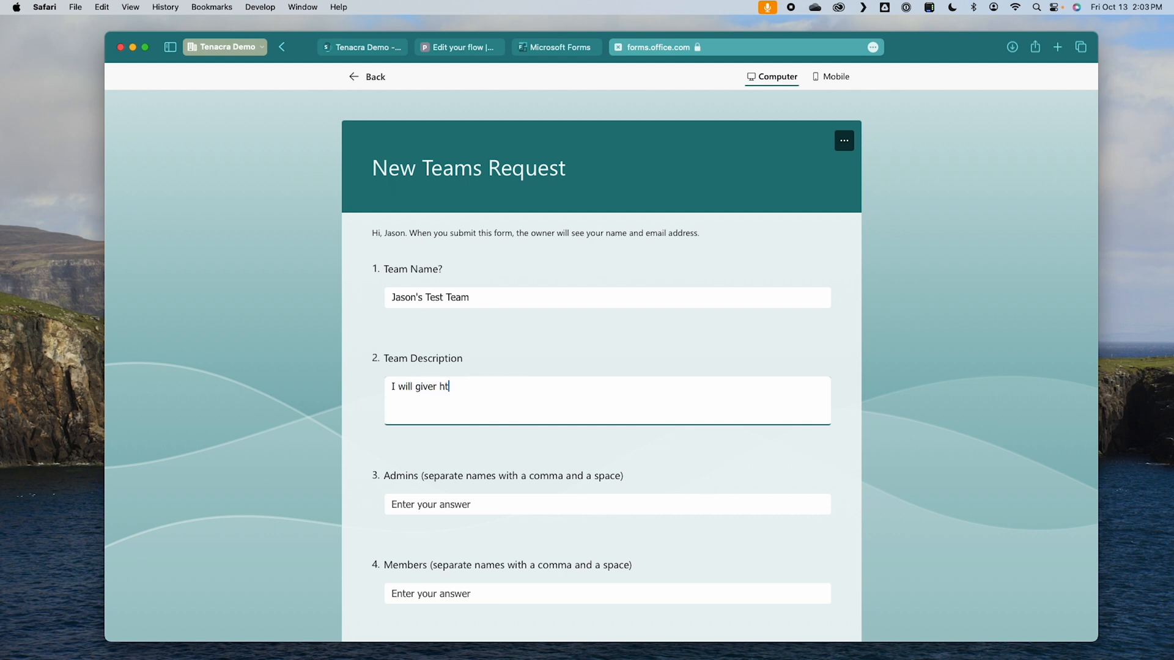
text( will giver this some sort of LONG description)
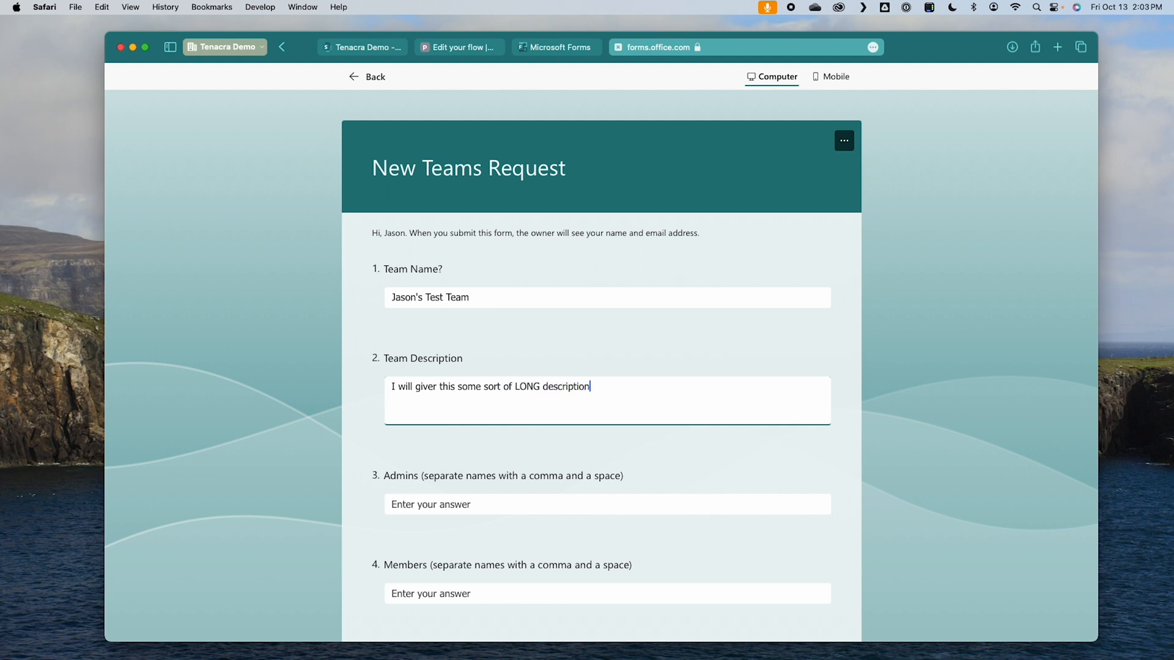
text( so I can fill up a field in a SharePoint list!)
Step: Answer the Admins question with "Nuno Bettencourt, Gary Cherone"
click(568, 507)
scroll(568, 507, down, 3)
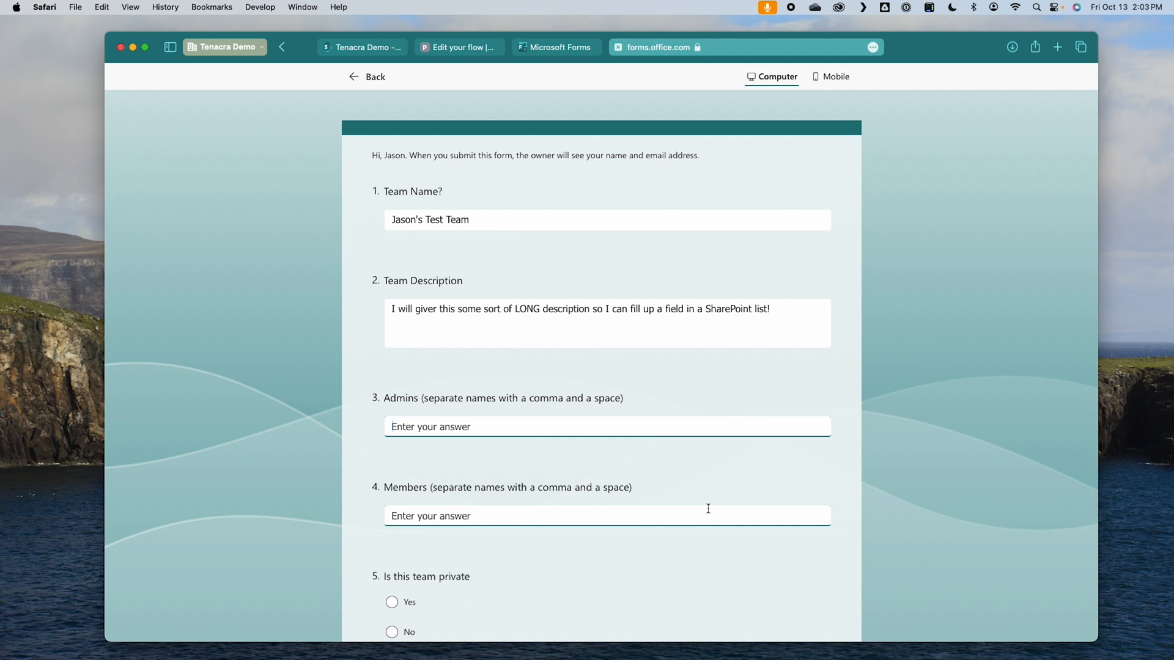
text(Nuno Bettencourt, Gary)
text(Cherone)
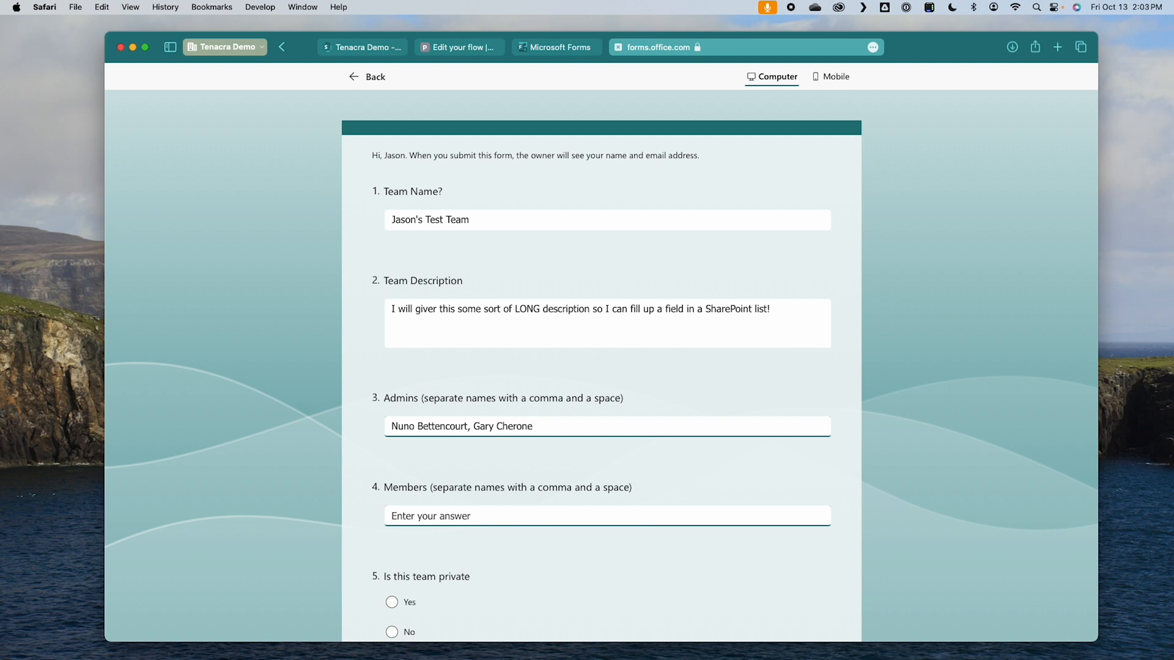
Step: Answer the Members question with "Pat Badger, James Hetfield, Kirk Hammett"
click(596, 516)
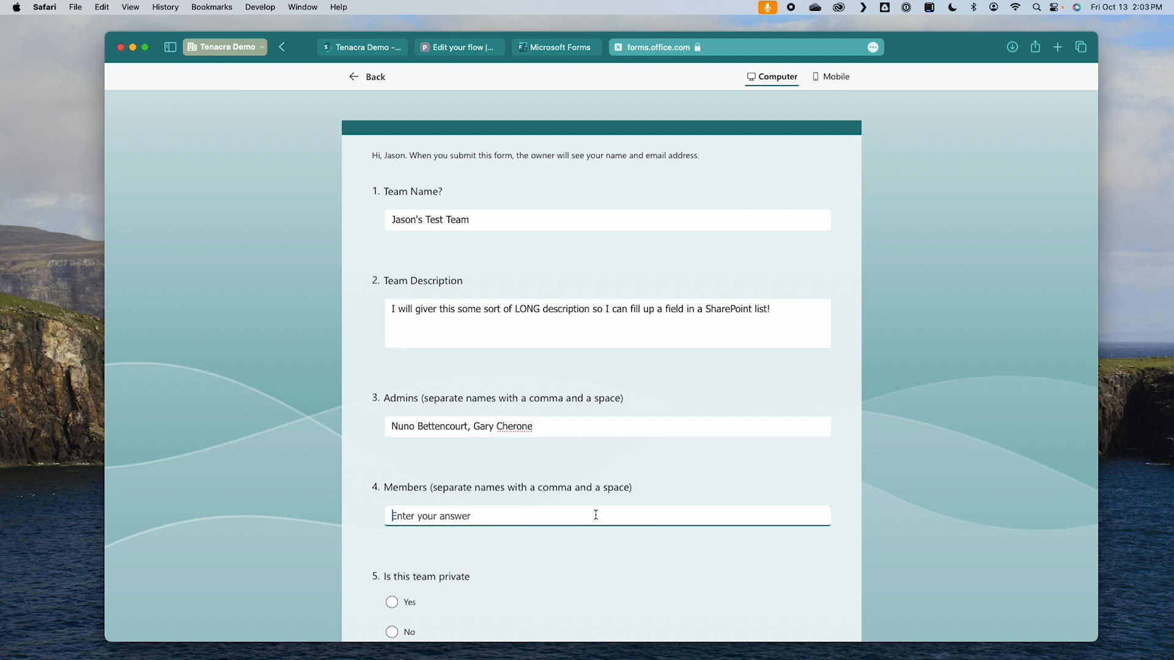
text(Pat Bdag)
key(BackSpace)
key(BackSpace)
key(BackSpace)
text(adger, James Hetfield,)
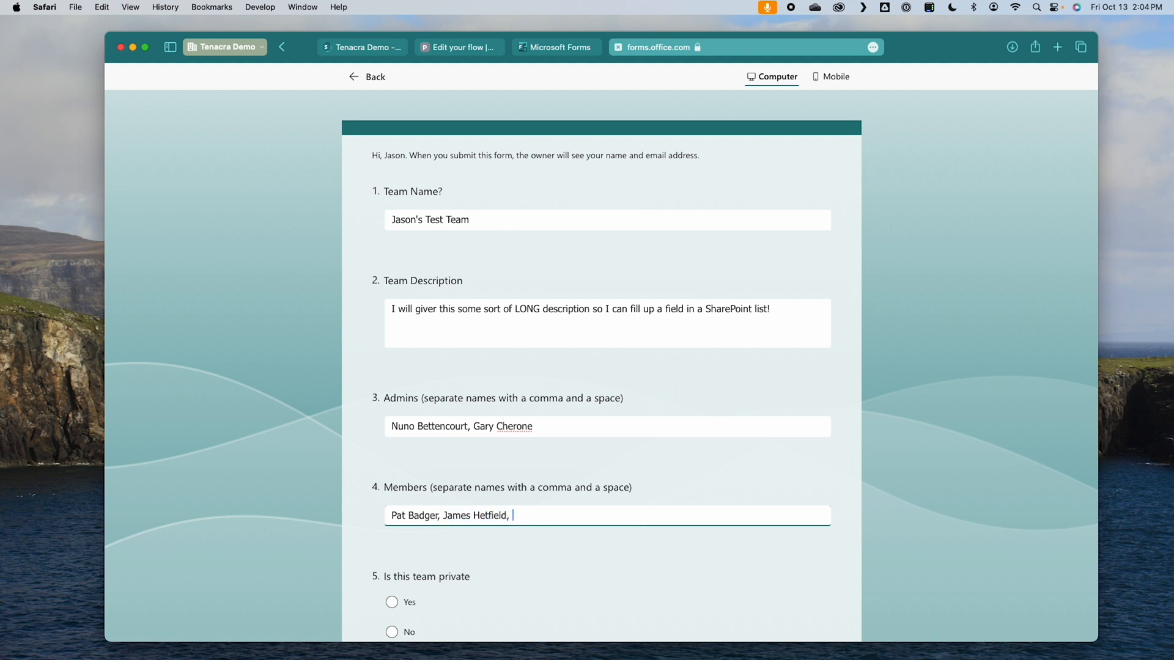
text( Kirk Hammett)
Step: Answer Yes to "Is this team private" and submit the form response
scroll(371, 402, down, 2)
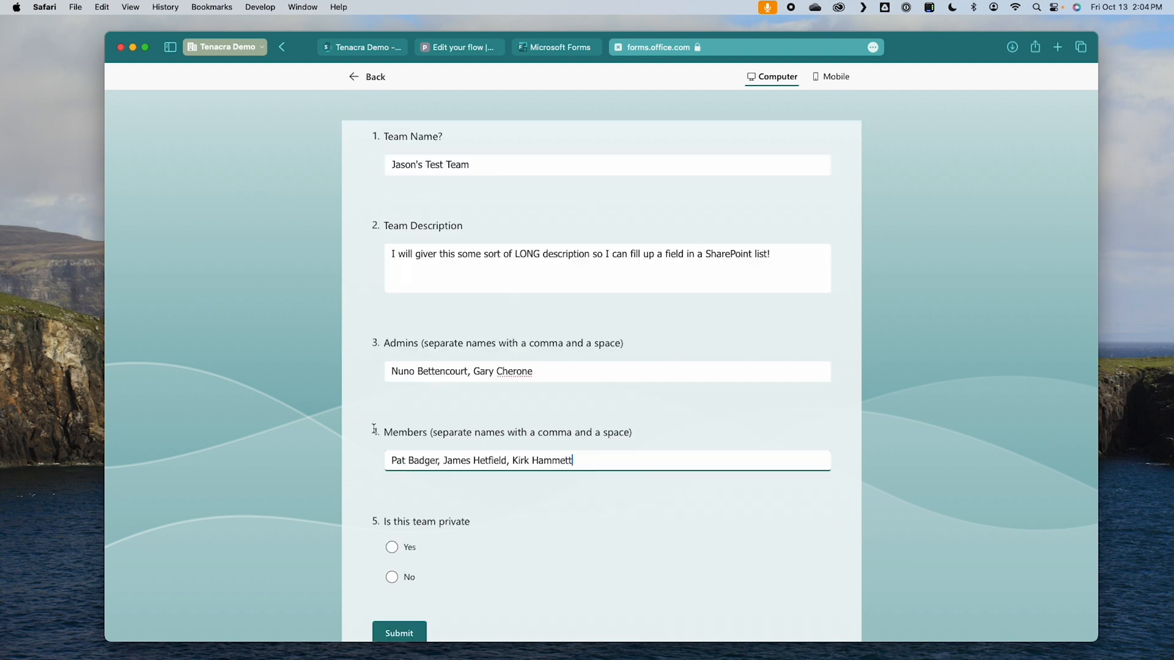
scroll(522, 548, down, 3)
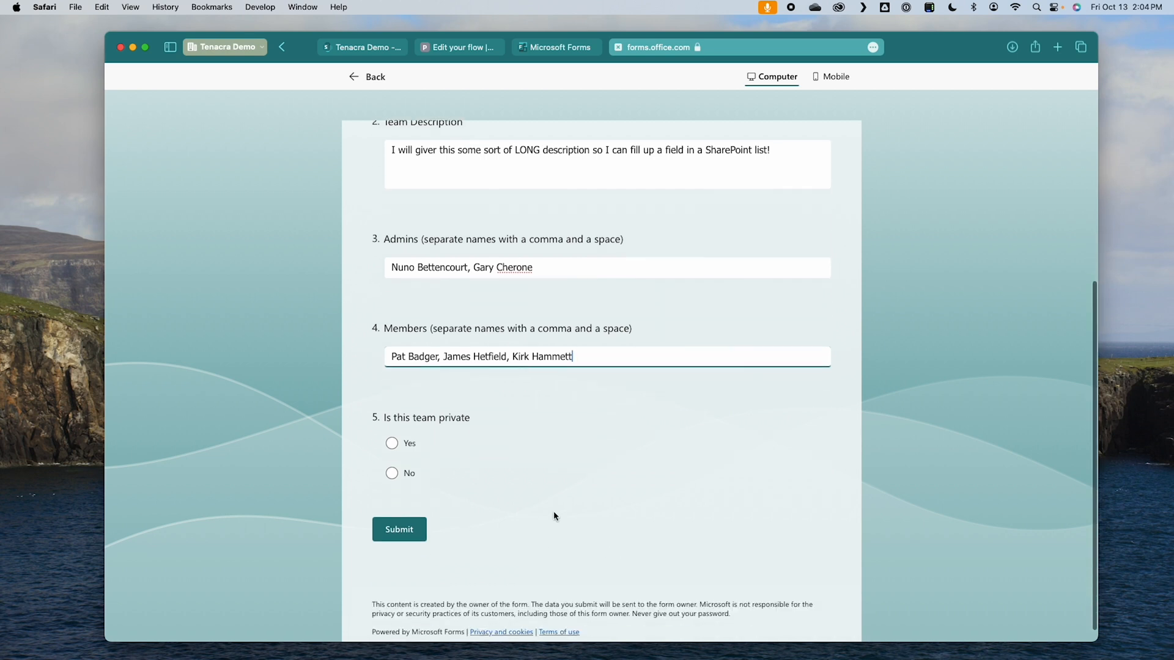
click(391, 443)
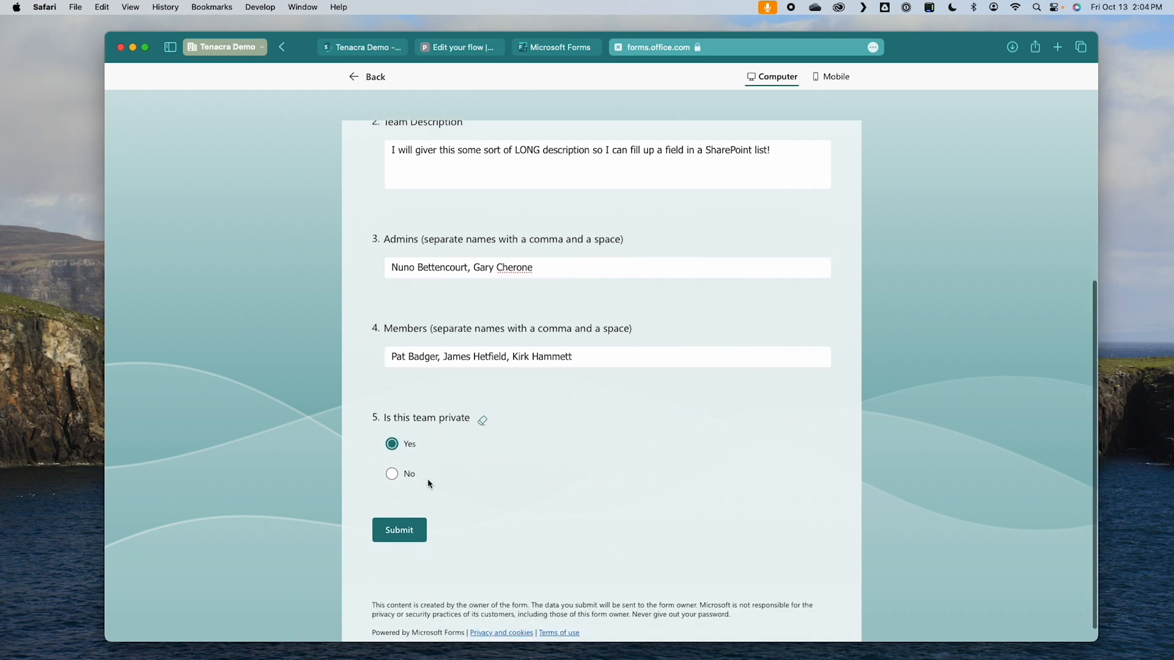
click(401, 531)
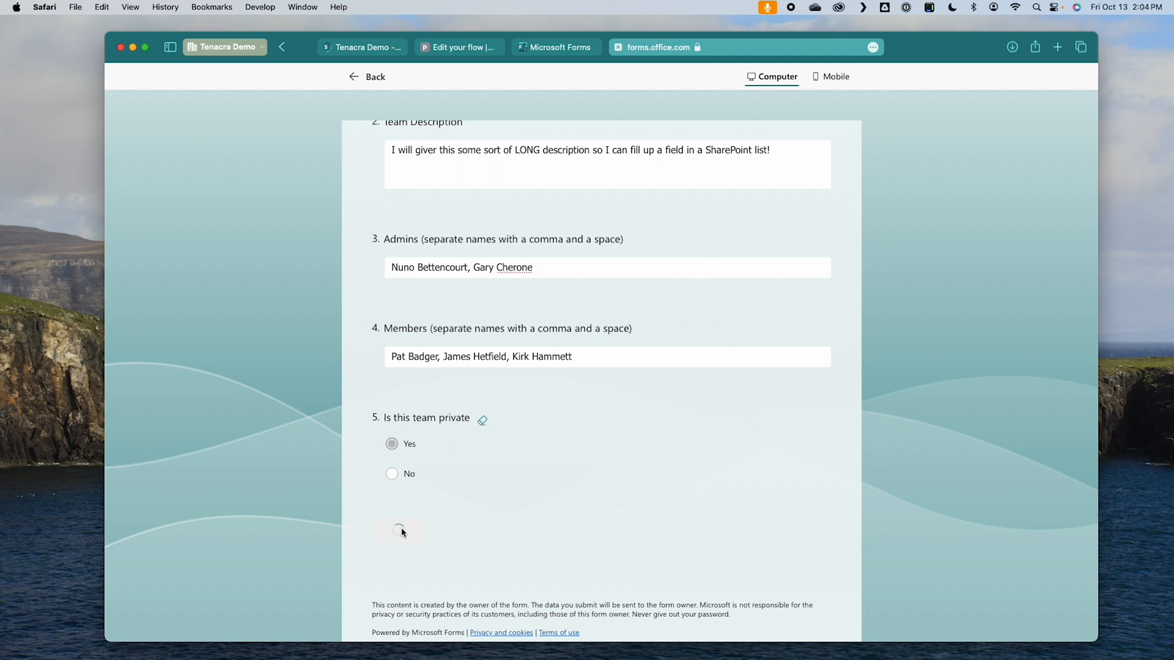
Step: Switch to Power Automate, open the latest run of New Team Request from Forms, and examine the inputs and outputs of Get response details
click(451, 47)
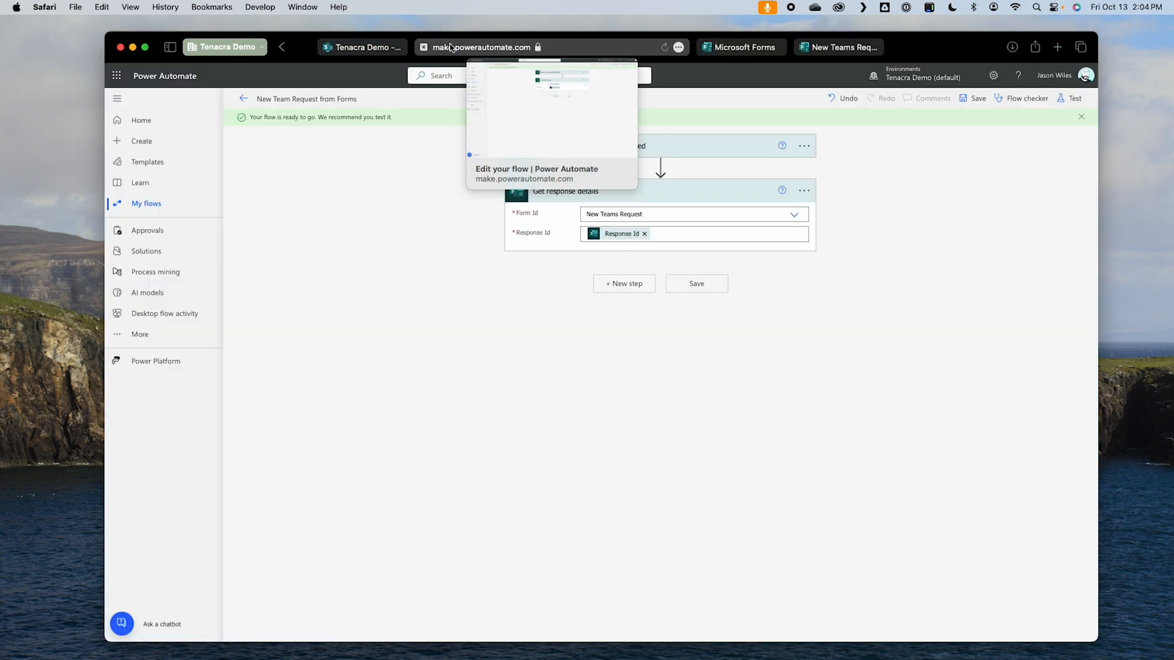
click(280, 49)
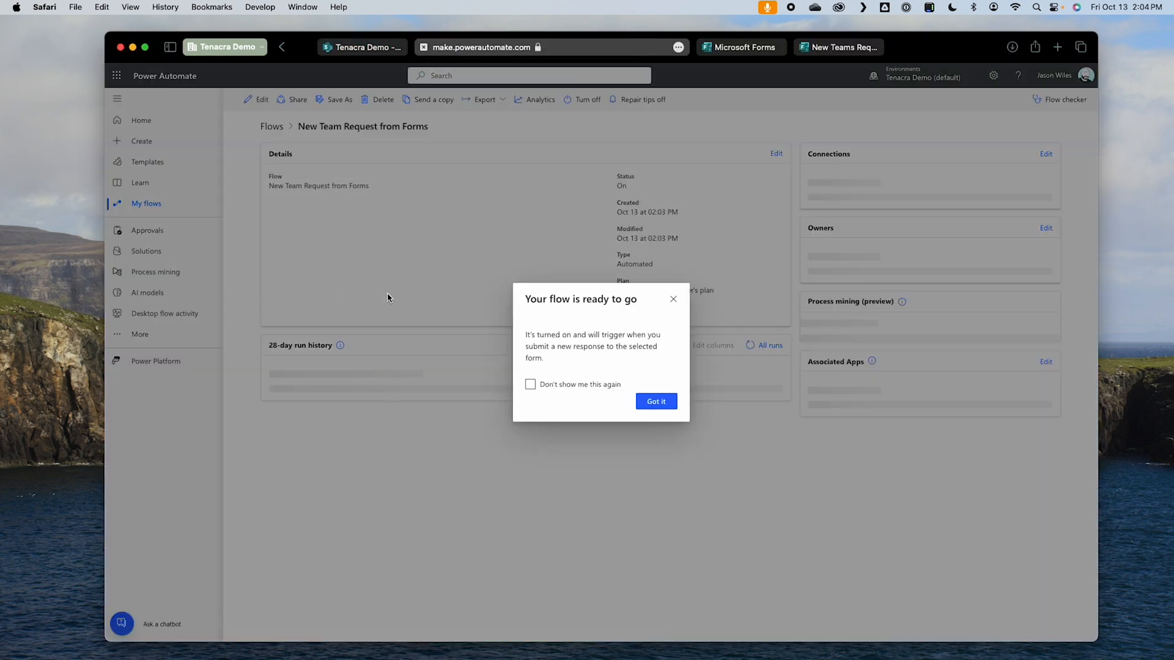
click(657, 454)
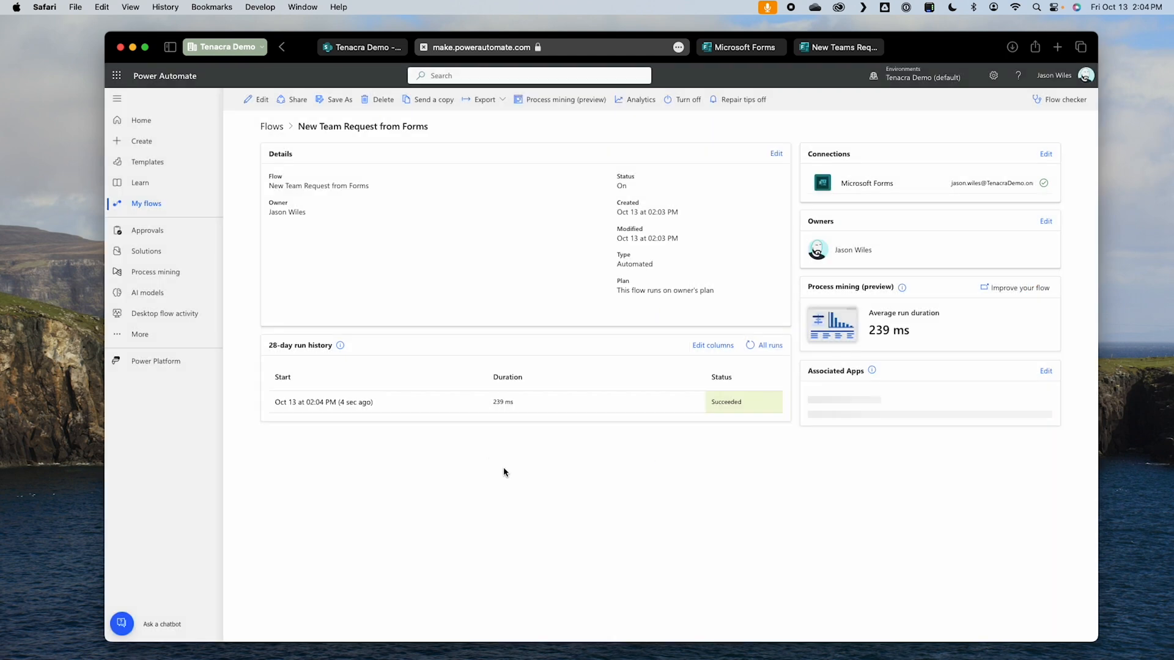
click(306, 404)
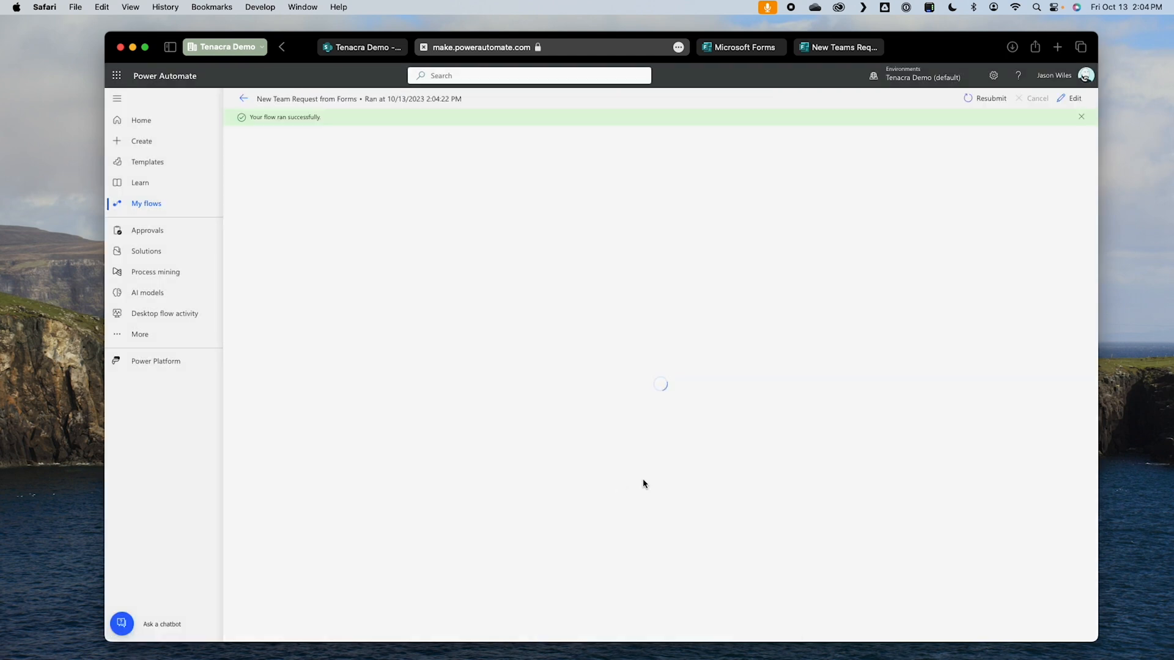
click(648, 204)
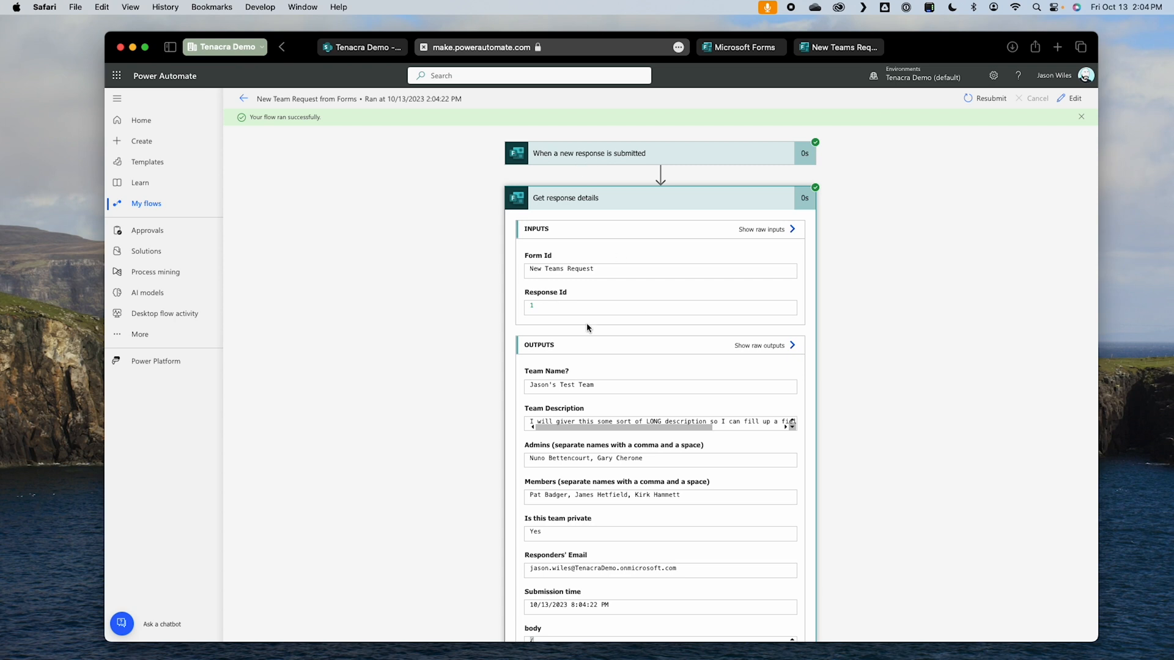
scroll(810, 468, down, 5)
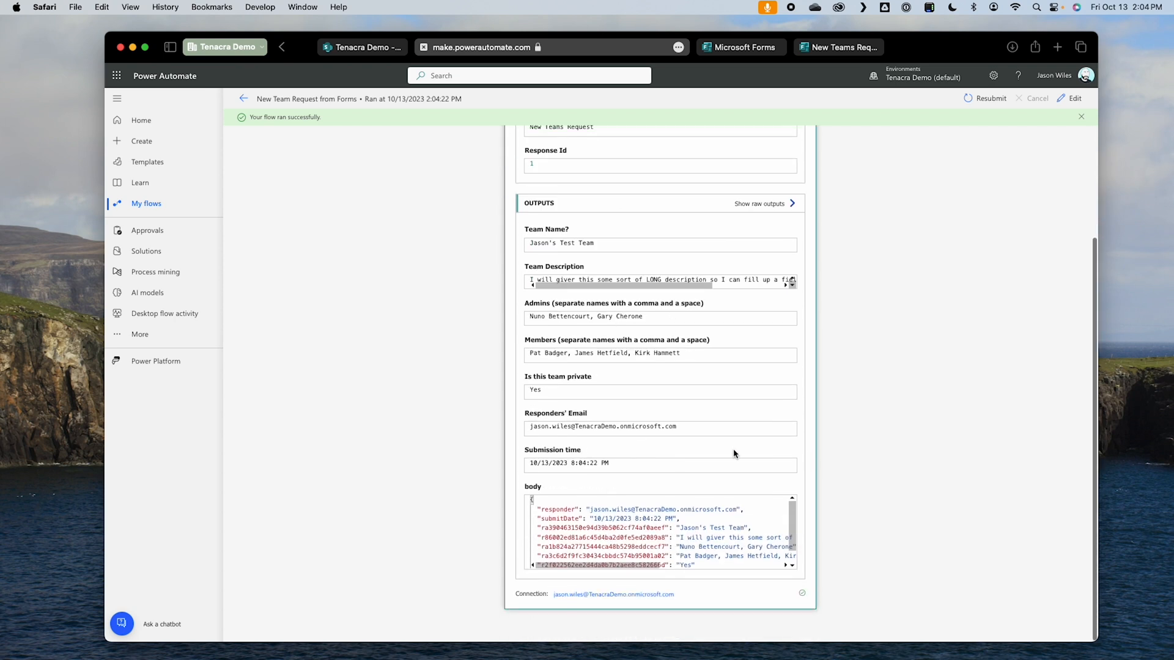
scroll(743, 570, down, 2)
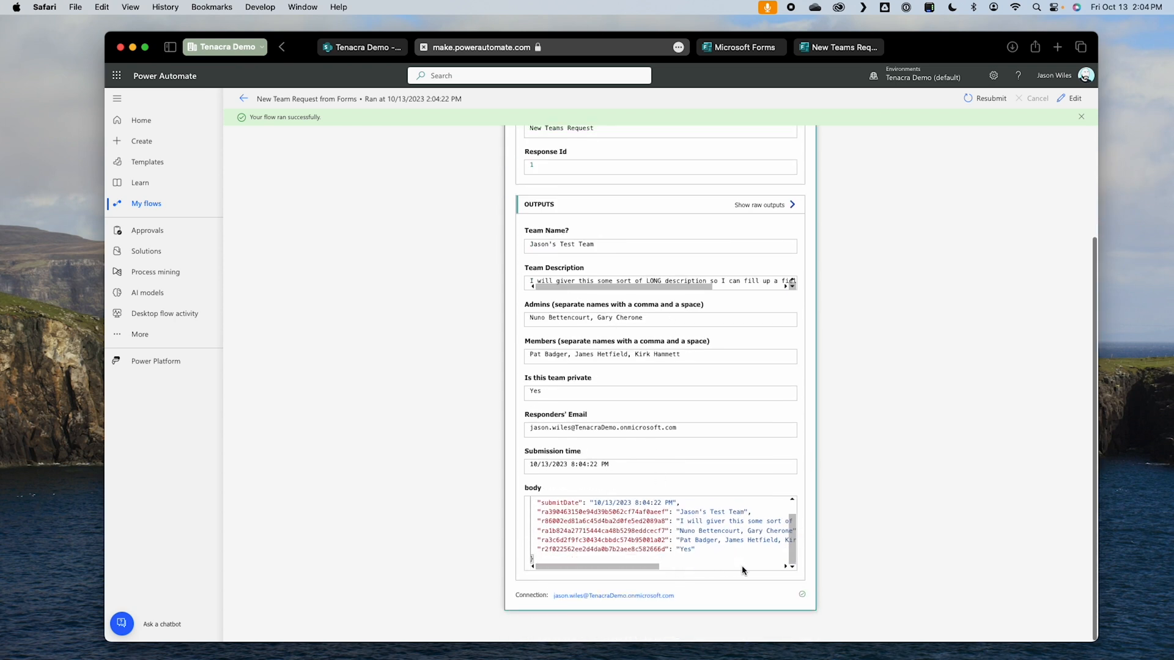
Step: Reopen the flow for editing and add an Initialize variable action for a Boolean variable named varPrivate
click(1067, 103)
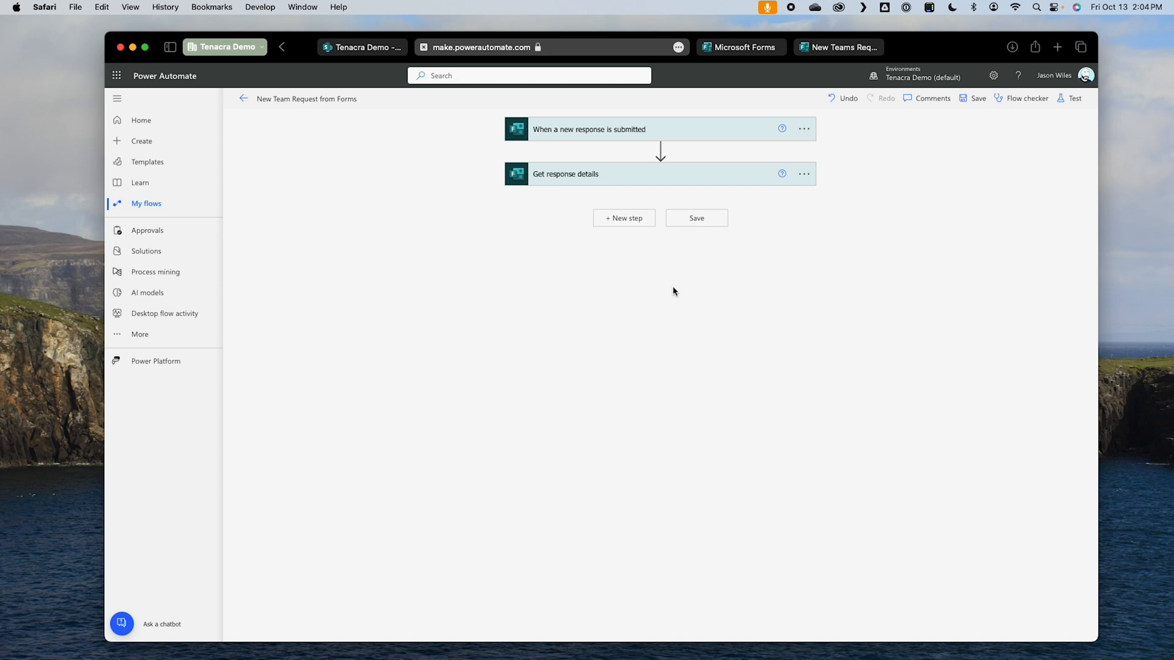
click(626, 218)
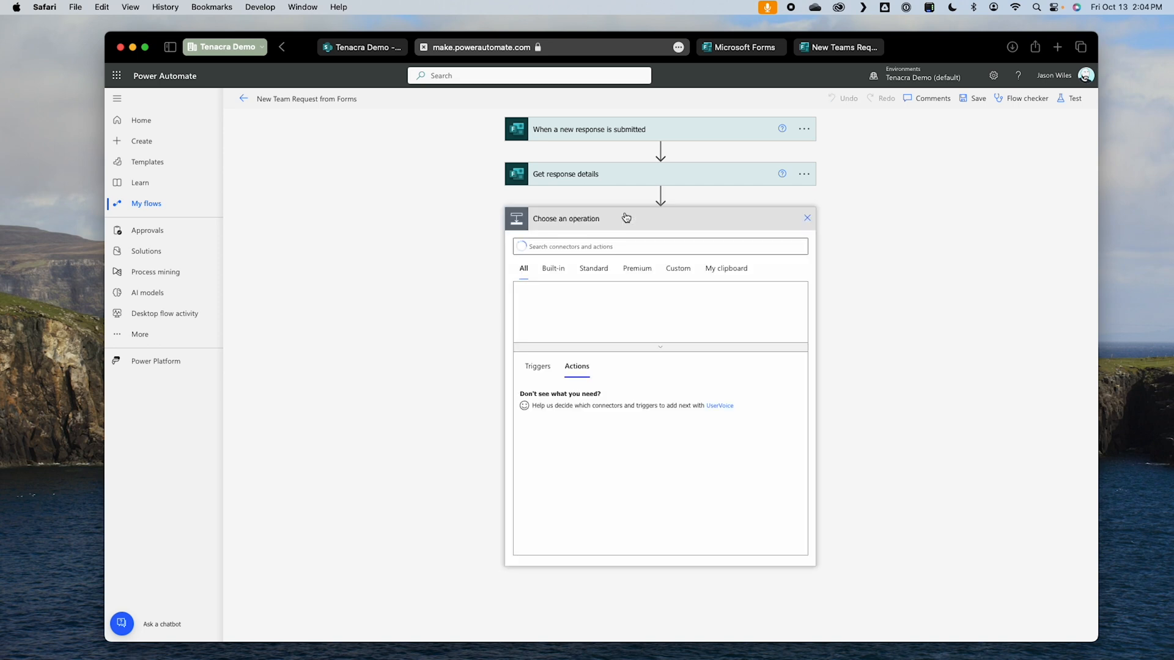
click(613, 245)
text(init)
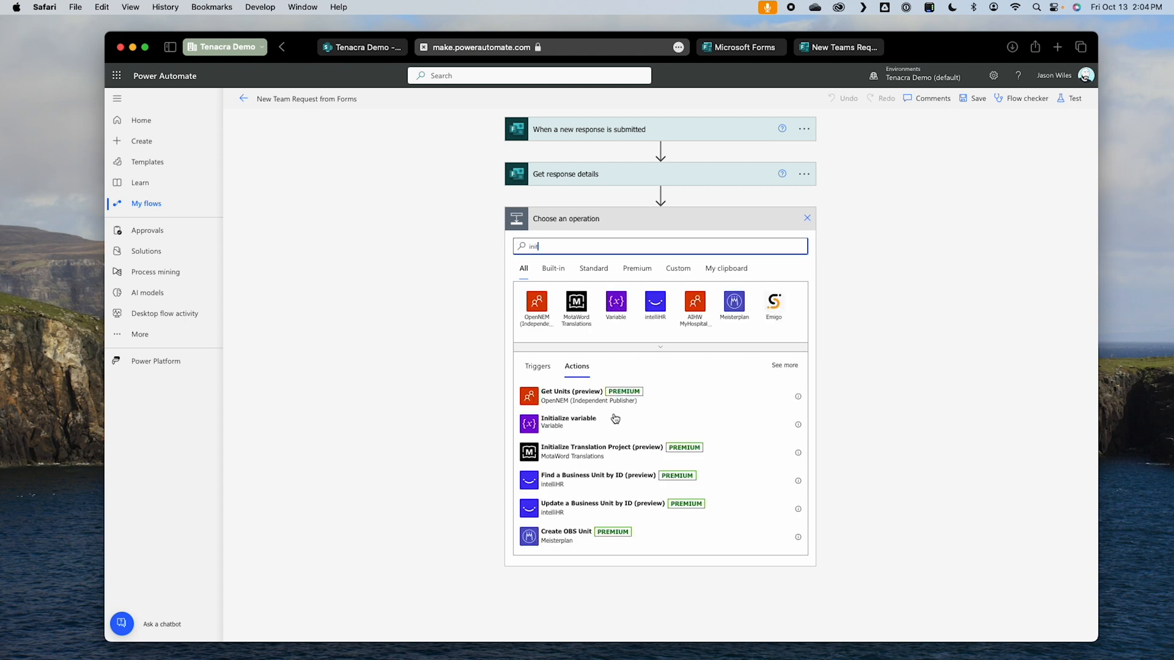
click(615, 423)
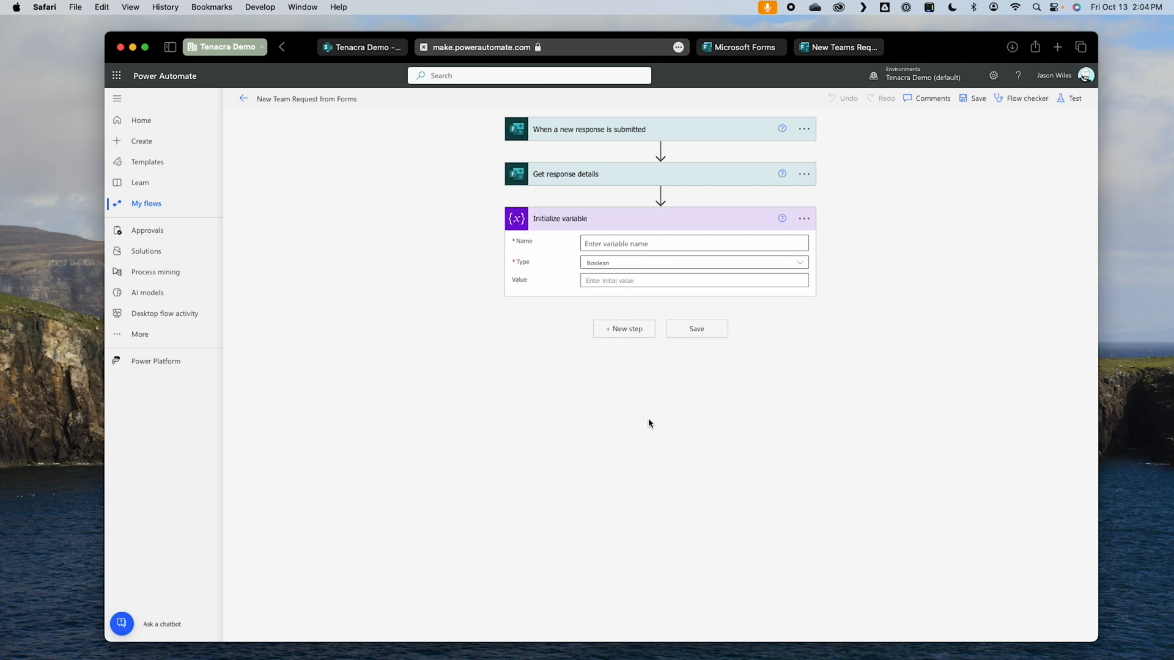
text(varPrivate)
click(673, 280)
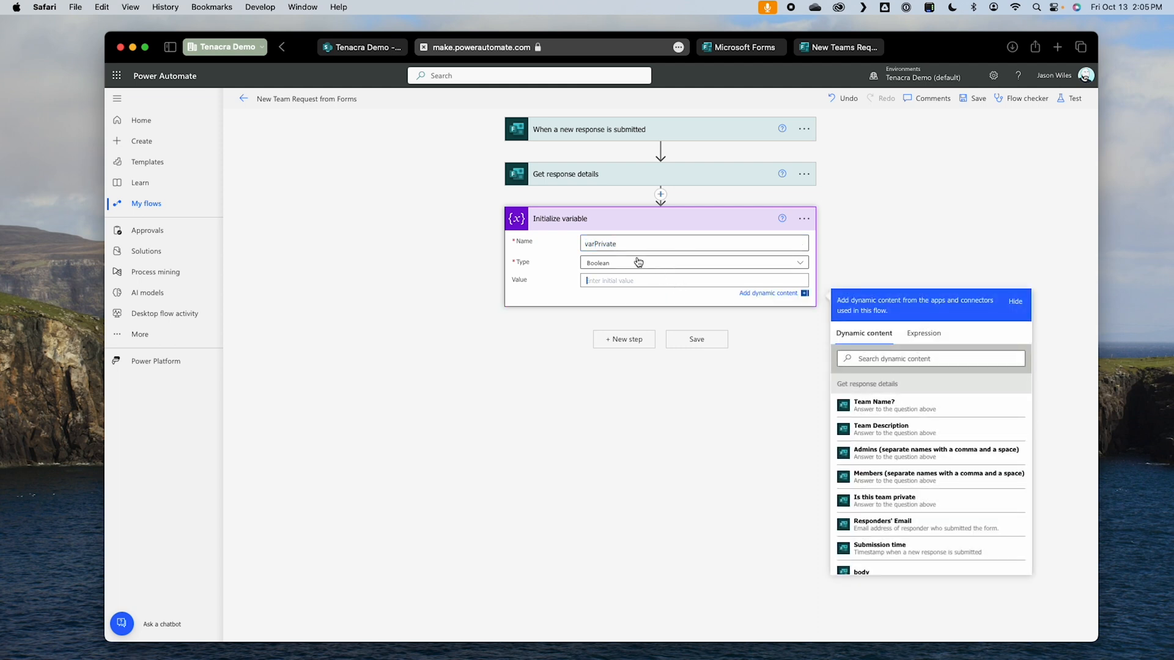
Step: Rename the new variable action to "Initialize varPrivate" and save the flow
double_click(648, 238)
key(super+c)
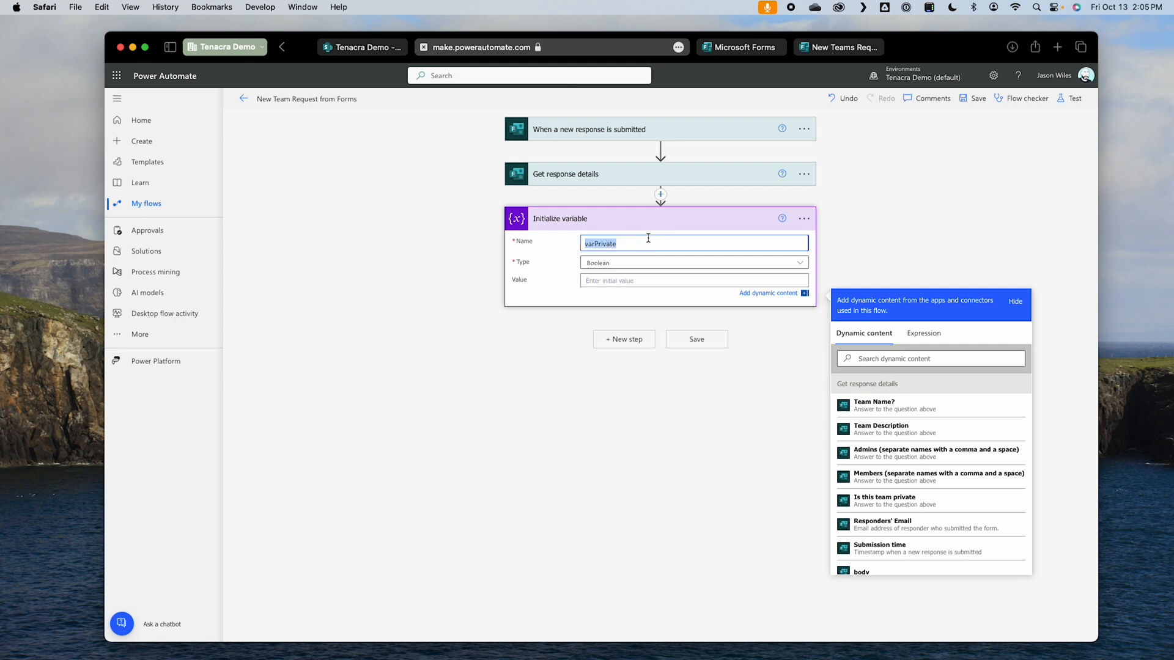
click(803, 228)
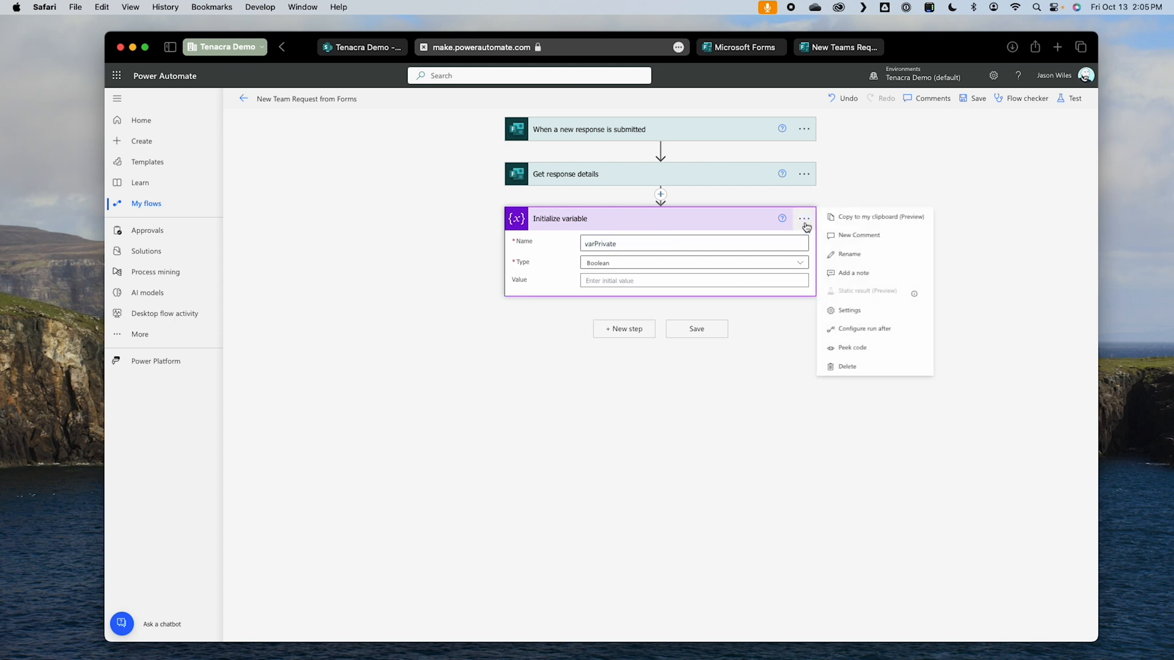
click(844, 251)
double_click(567, 219)
key(super+v)
click(542, 356)
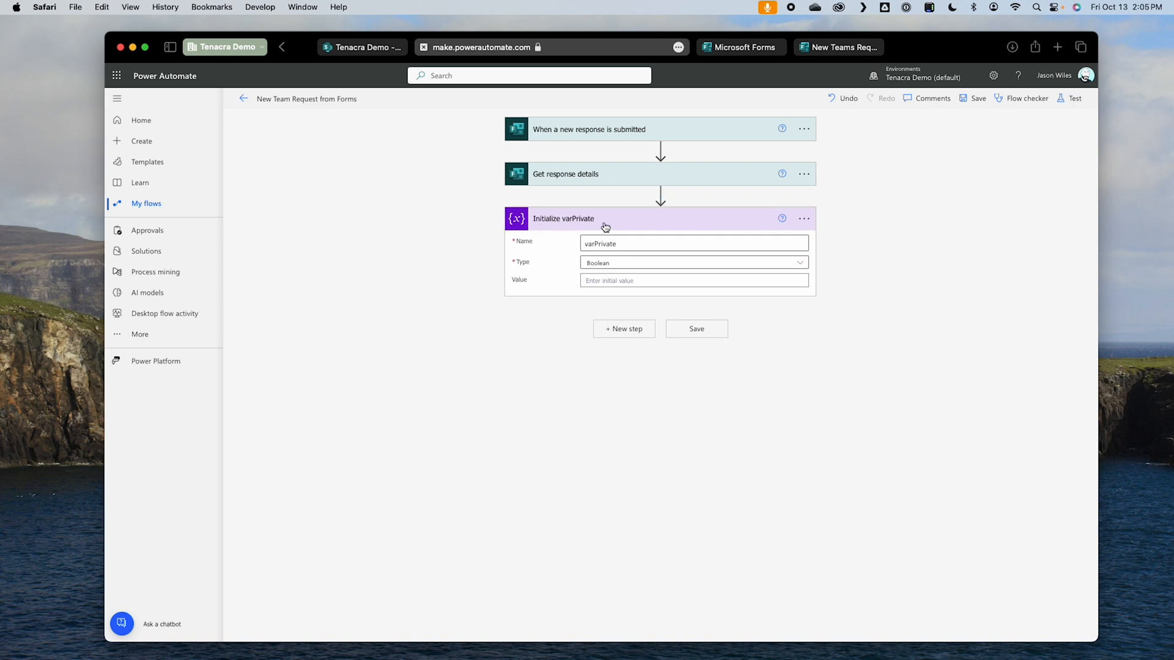
click(973, 99)
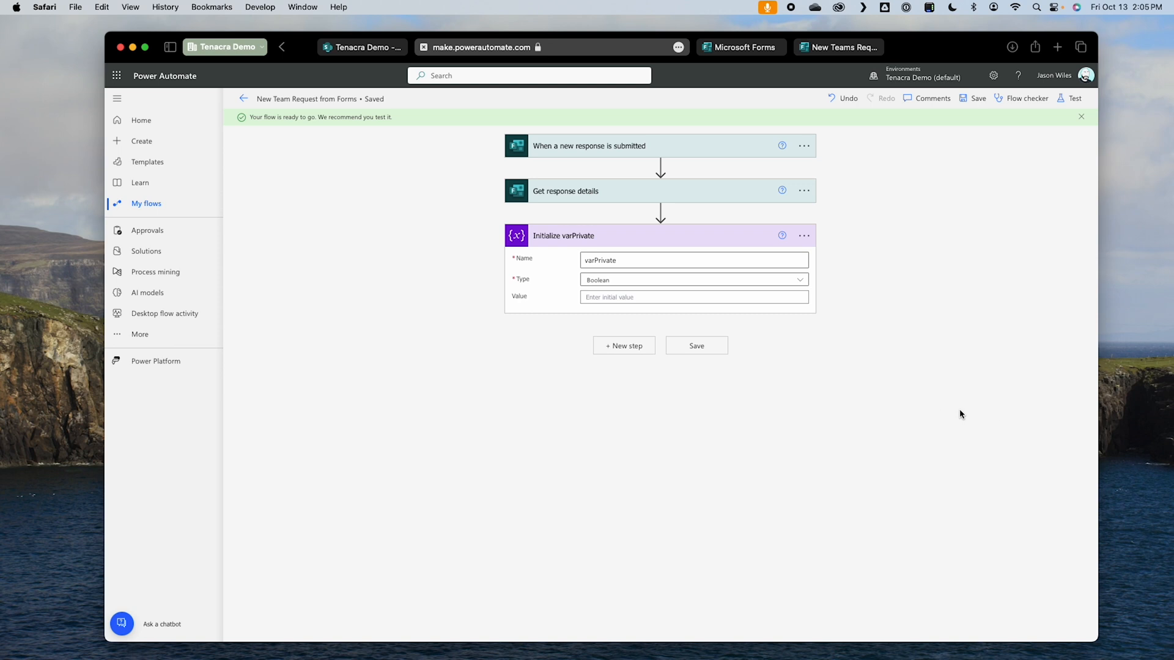
Step: Add another Initialize variable action with the variable name arrAdmins and type Array
click(651, 347)
text(init)
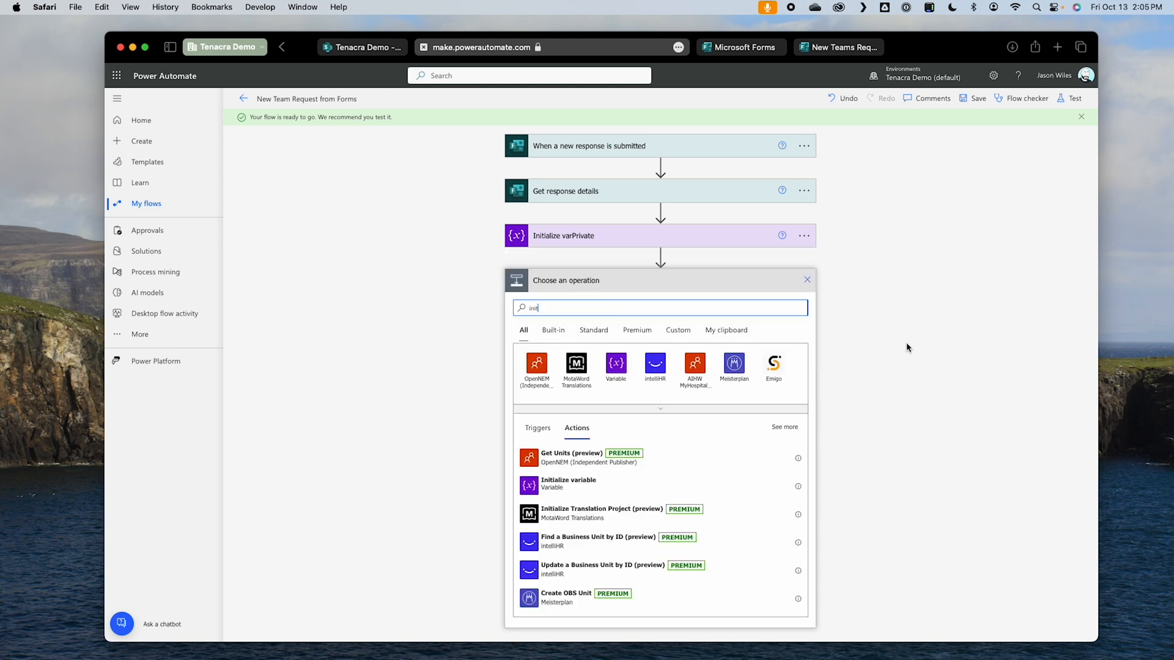
click(581, 481)
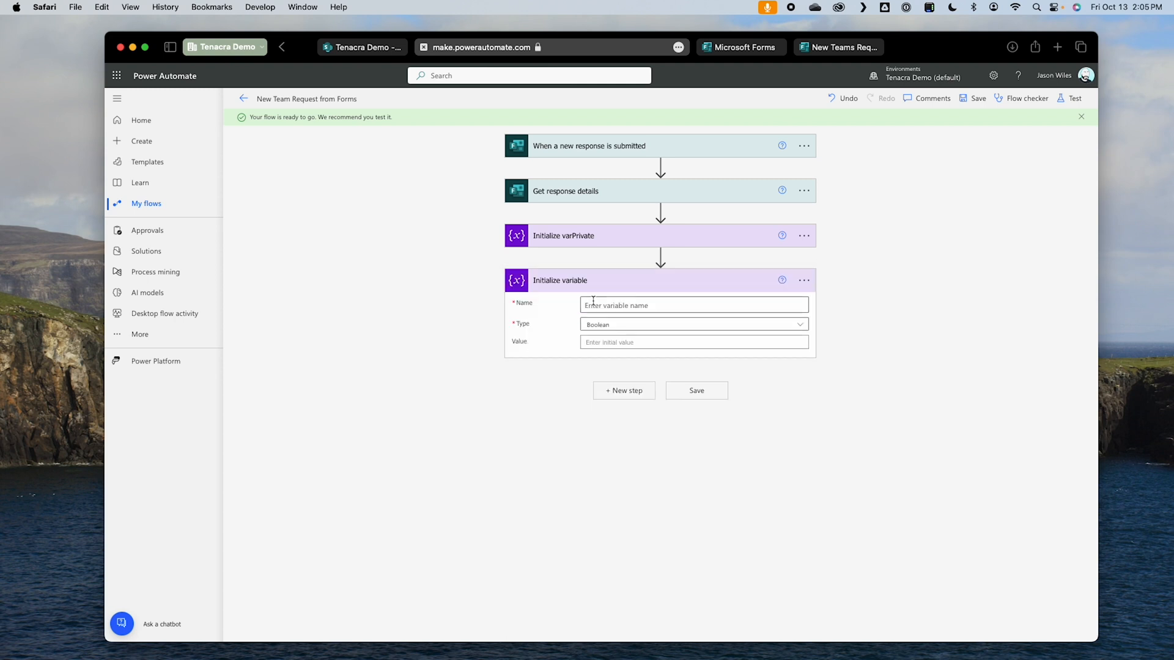
text(arrAdm)
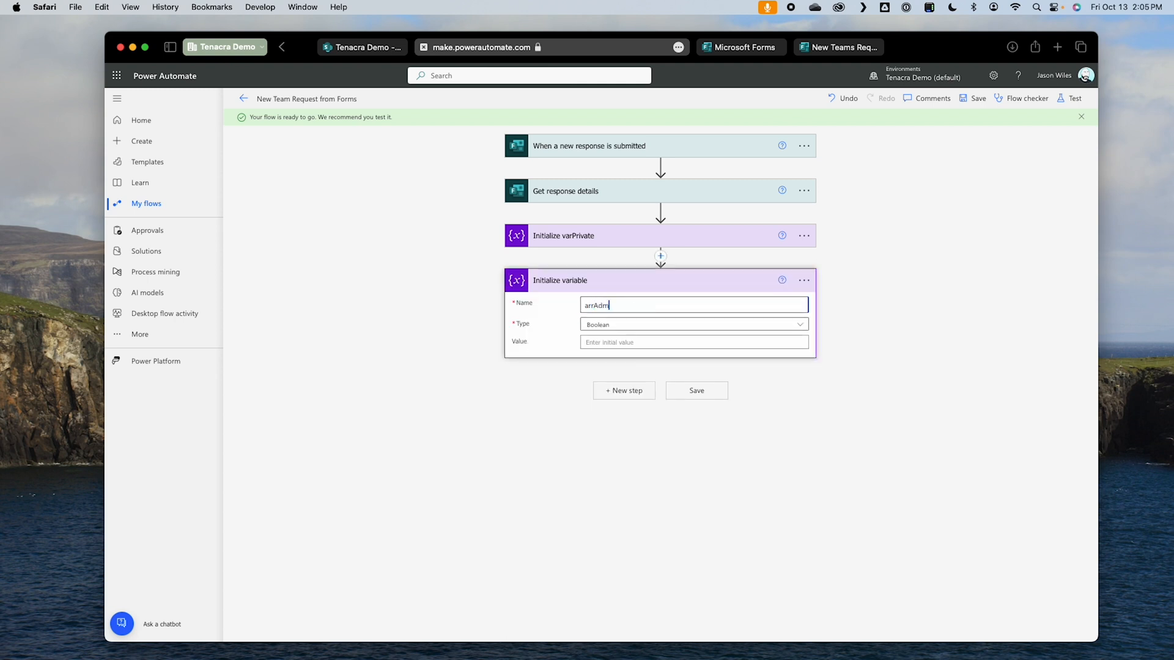
text(ins)
click(631, 325)
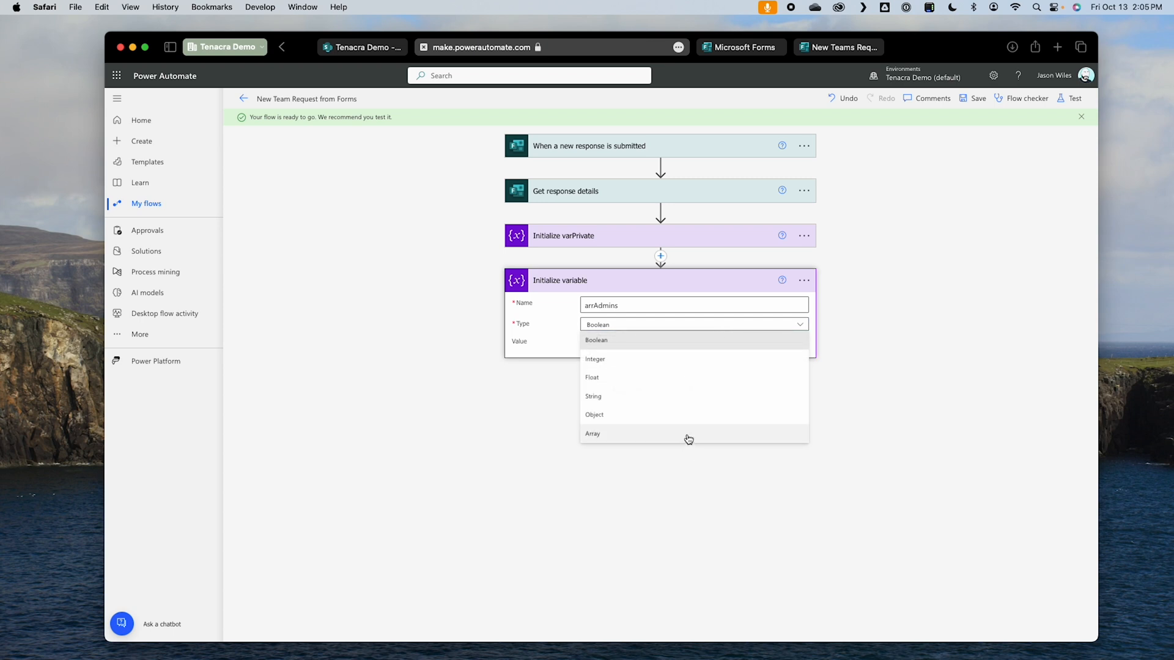
click(641, 435)
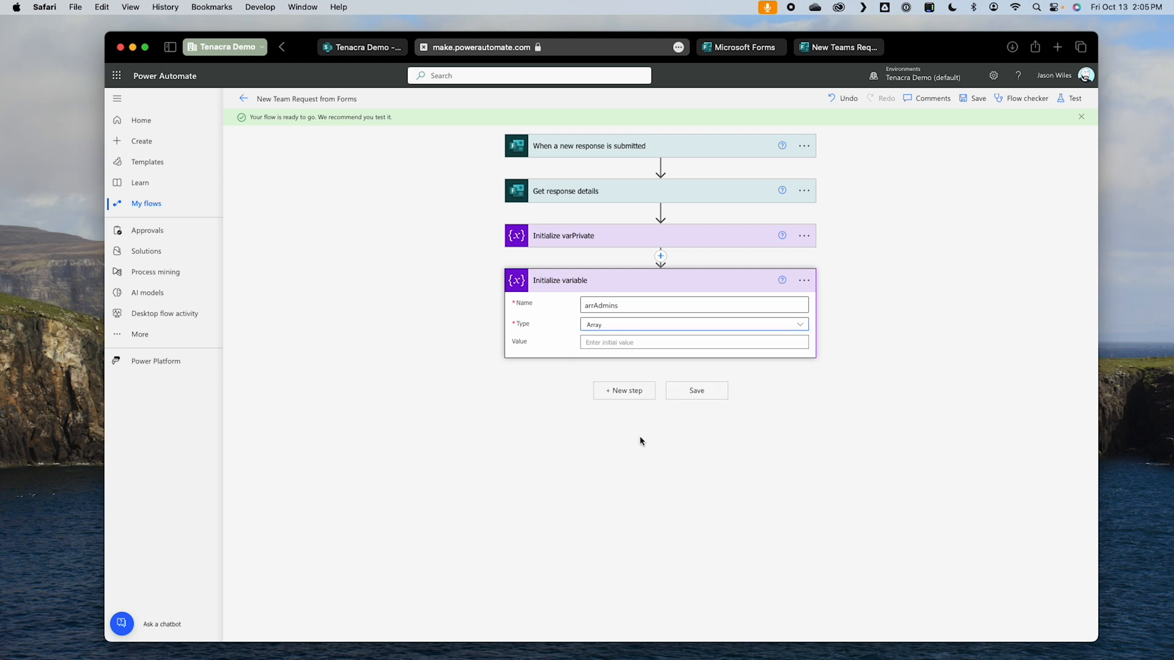
Step: Rename the array variable action to "Initialize arrAdmins"
double_click(625, 302)
key(super+c)
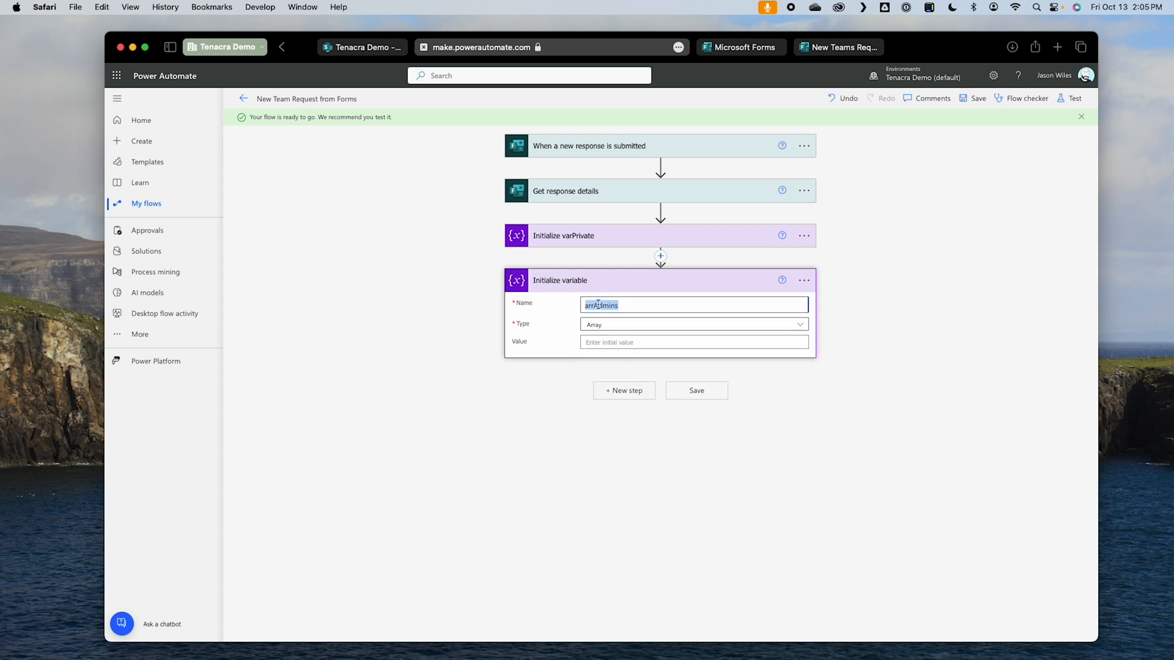
click(804, 280)
click(851, 320)
click(578, 283)
double_click(578, 283)
key(super+v)
click(668, 459)
click(692, 391)
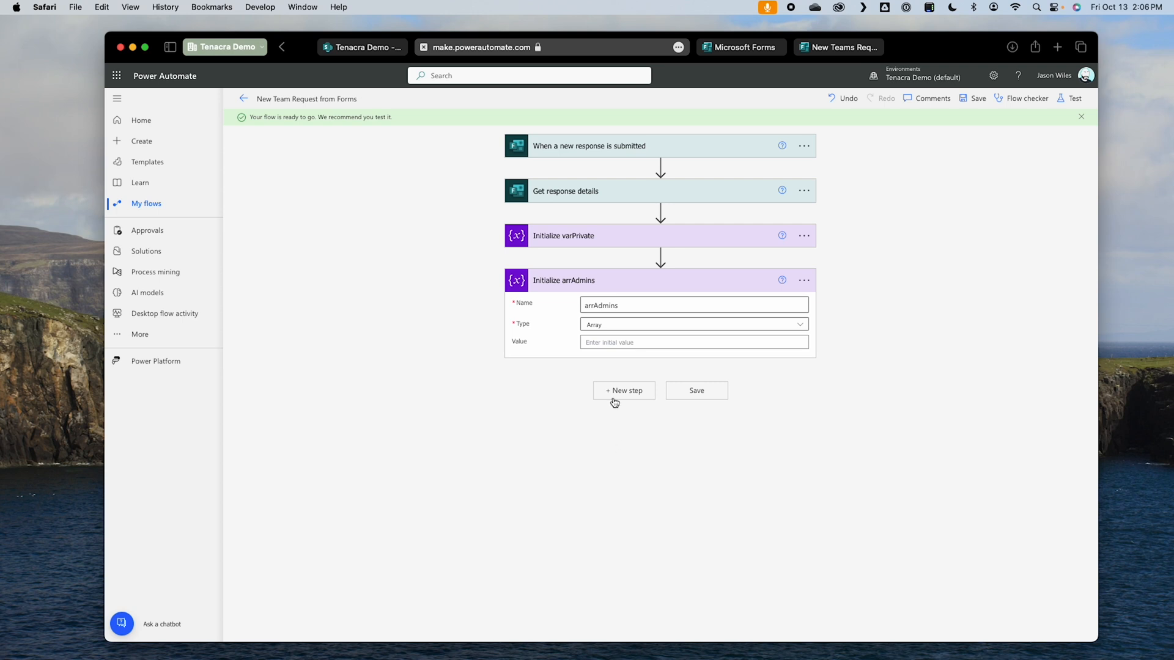
Step: Add a Data Operation Compose action after Initialize arrAdmins
click(614, 391)
text(compoes)
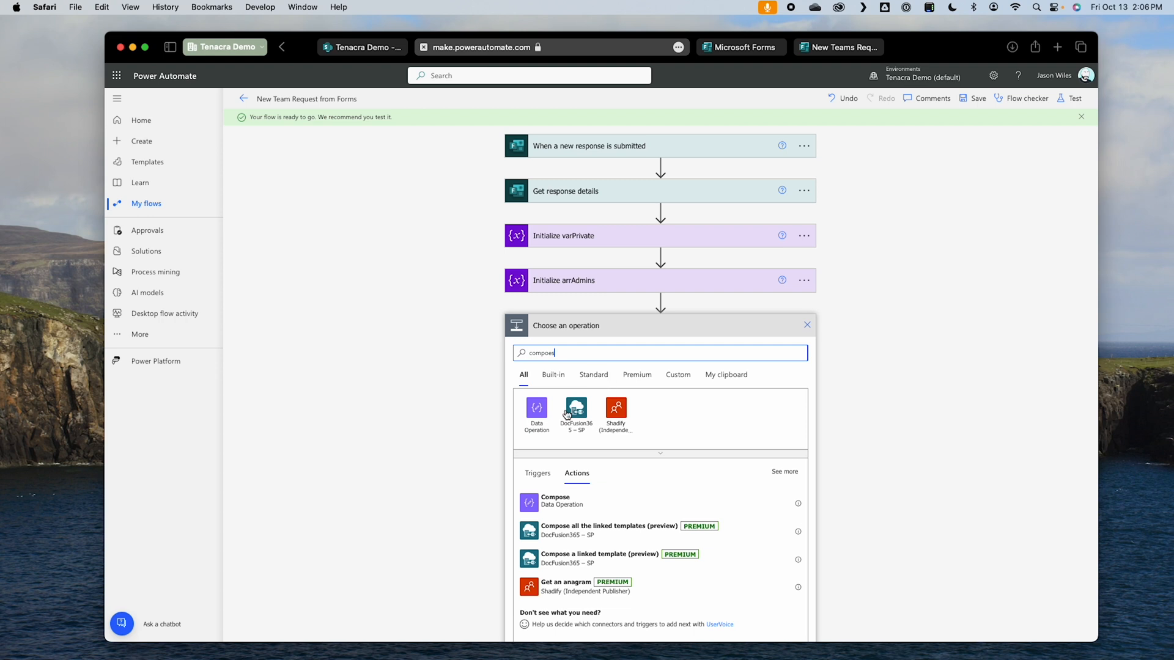
click(702, 500)
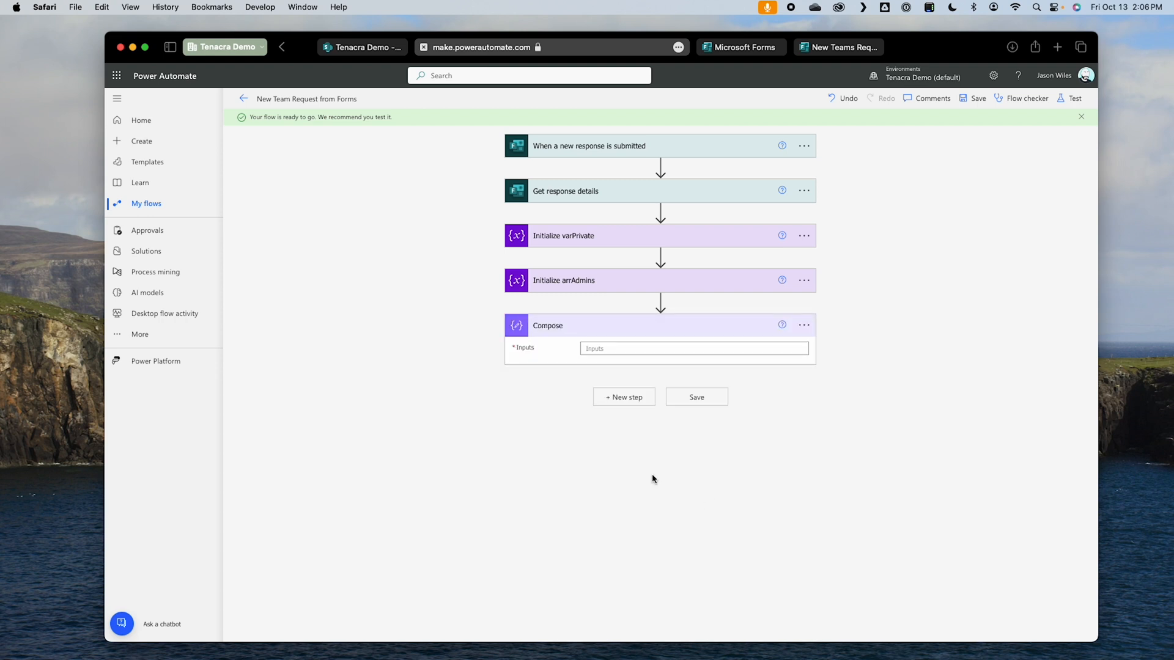
Step: Rename the Compose action to "Compose Another Admin Array"
click(804, 325)
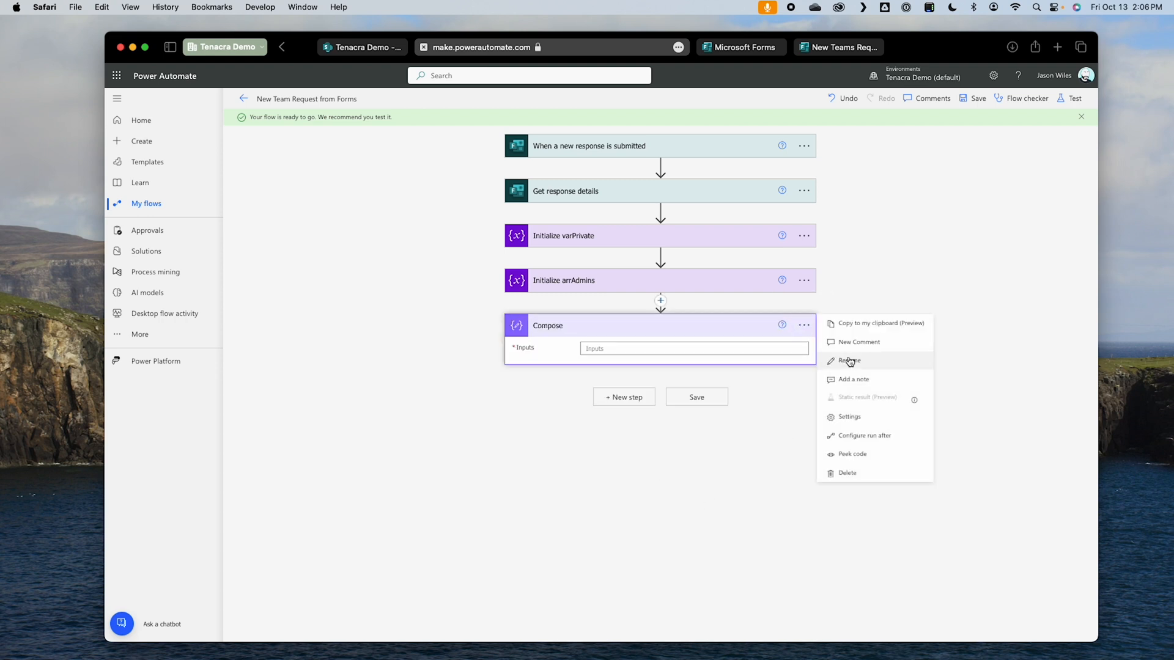
click(877, 360)
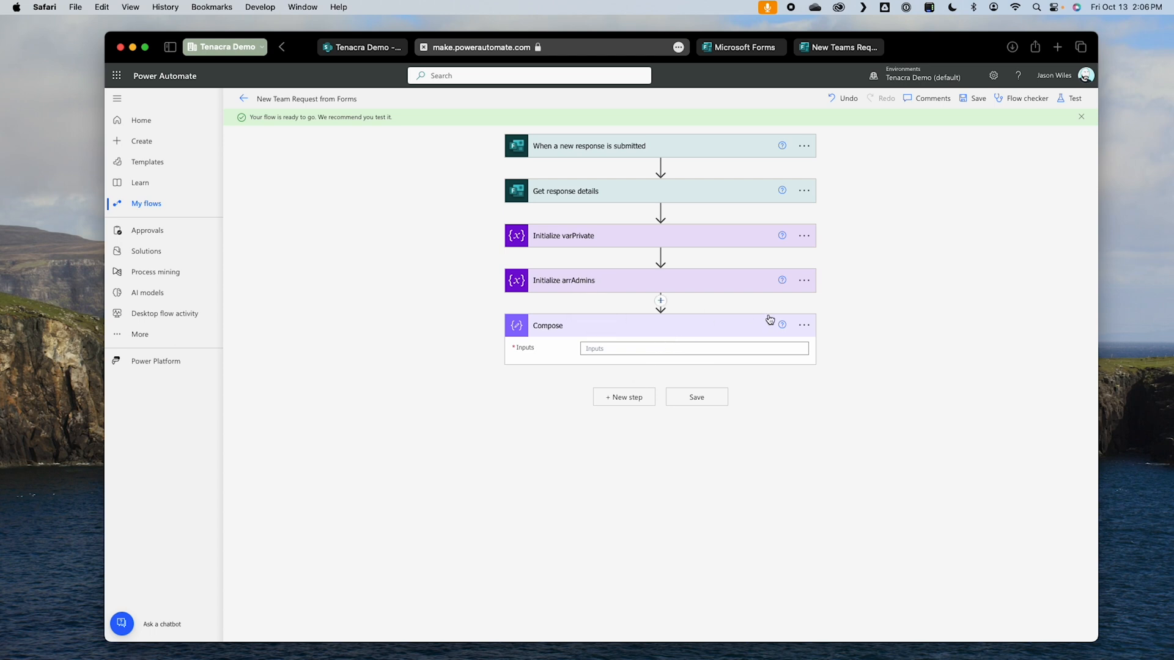
click(804, 324)
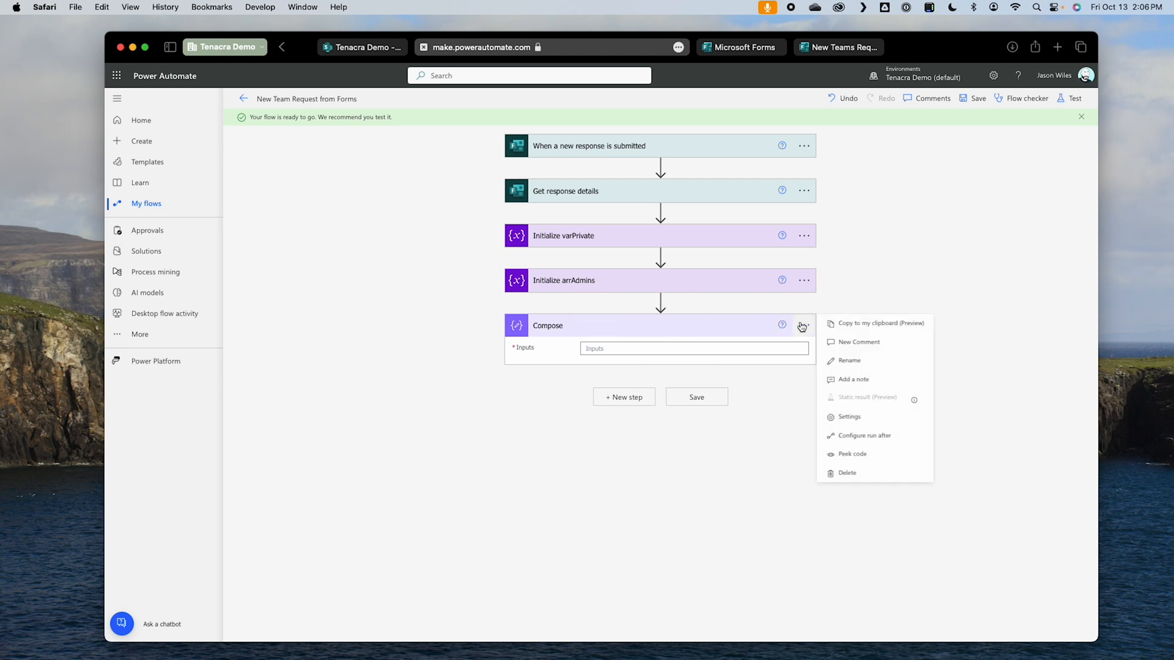
click(861, 360)
click(628, 329)
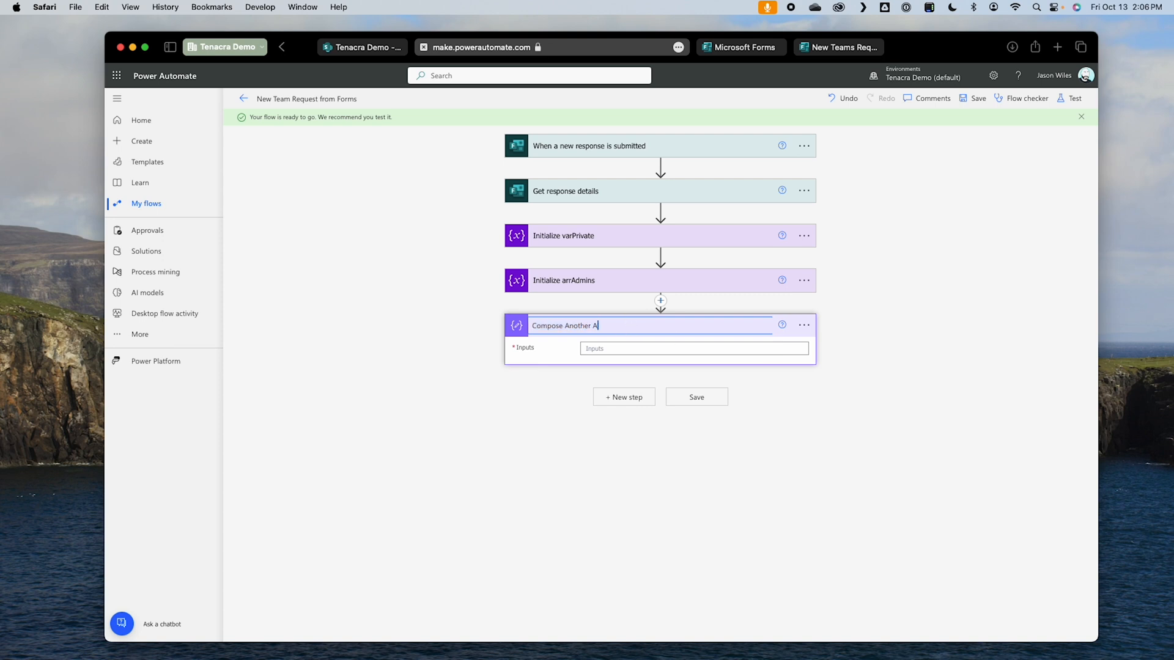
Step: Start an expression for the Compose inputs with array(split( and insert the form's Admins answer as the text to split
click(532, 347)
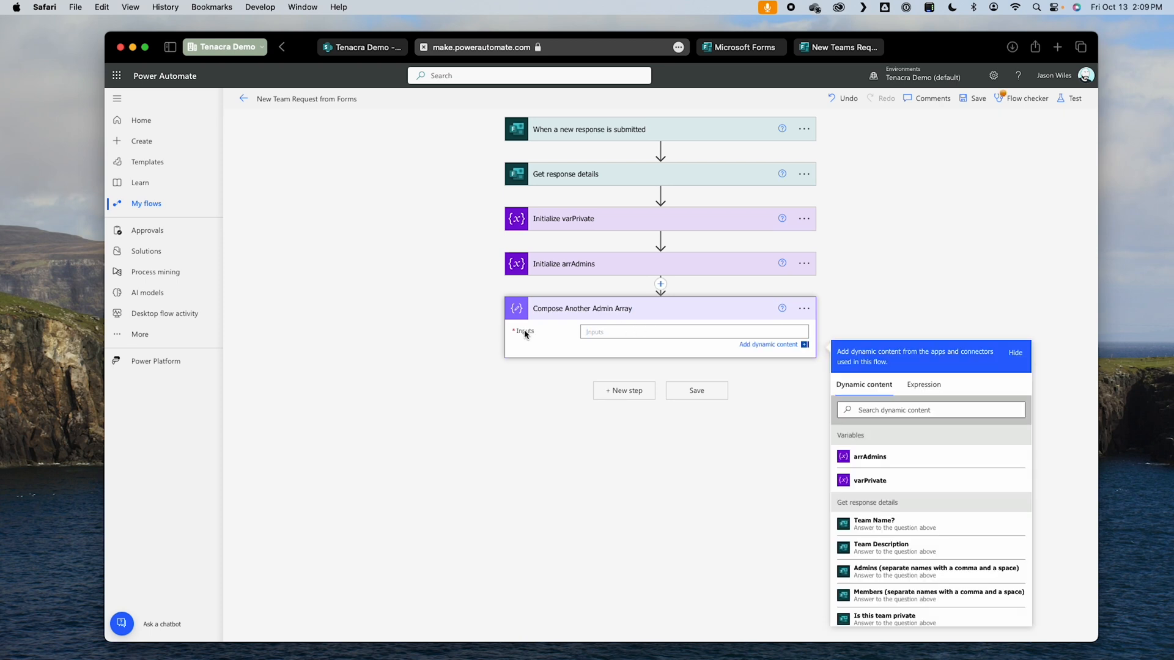
click(924, 384)
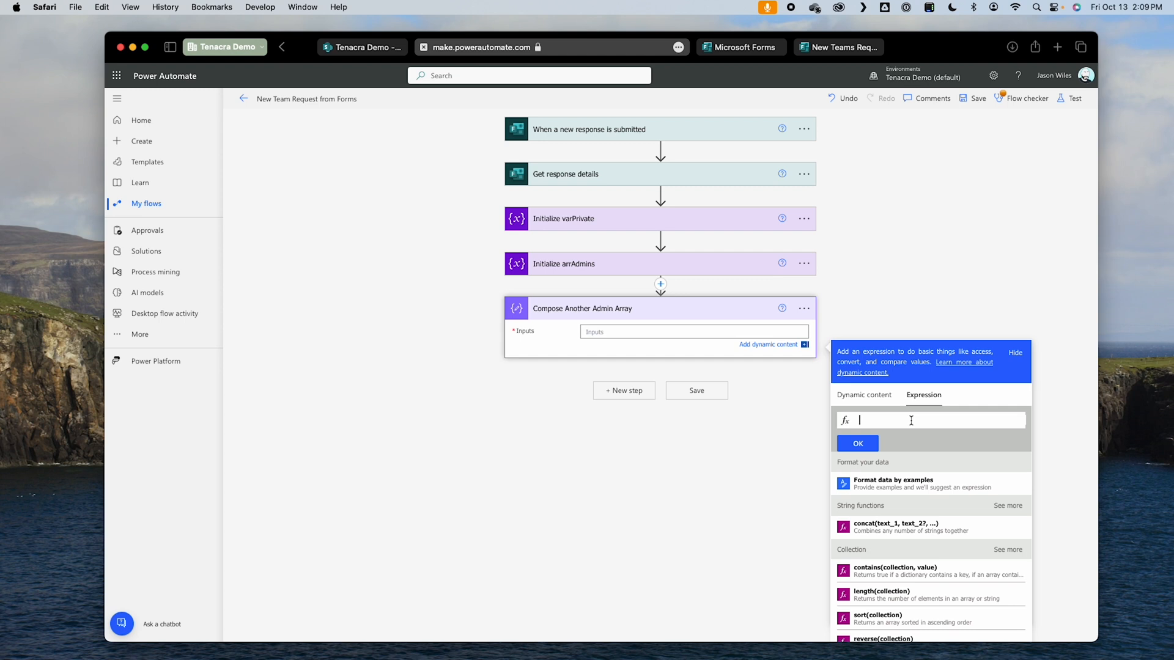
text(array)
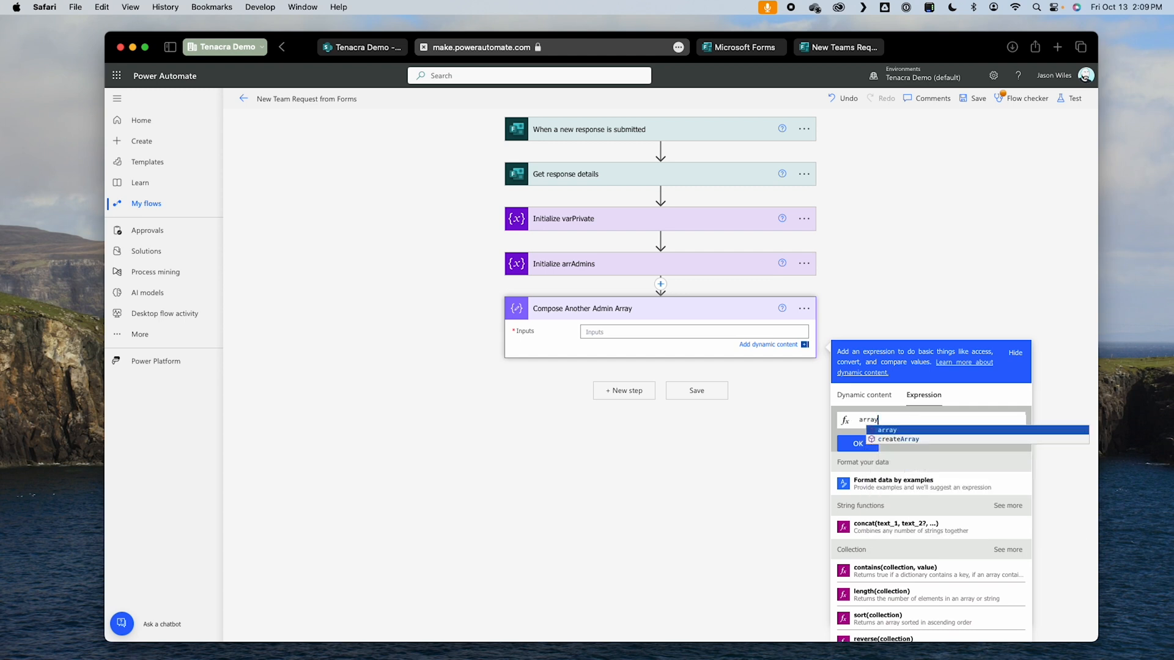
text(()
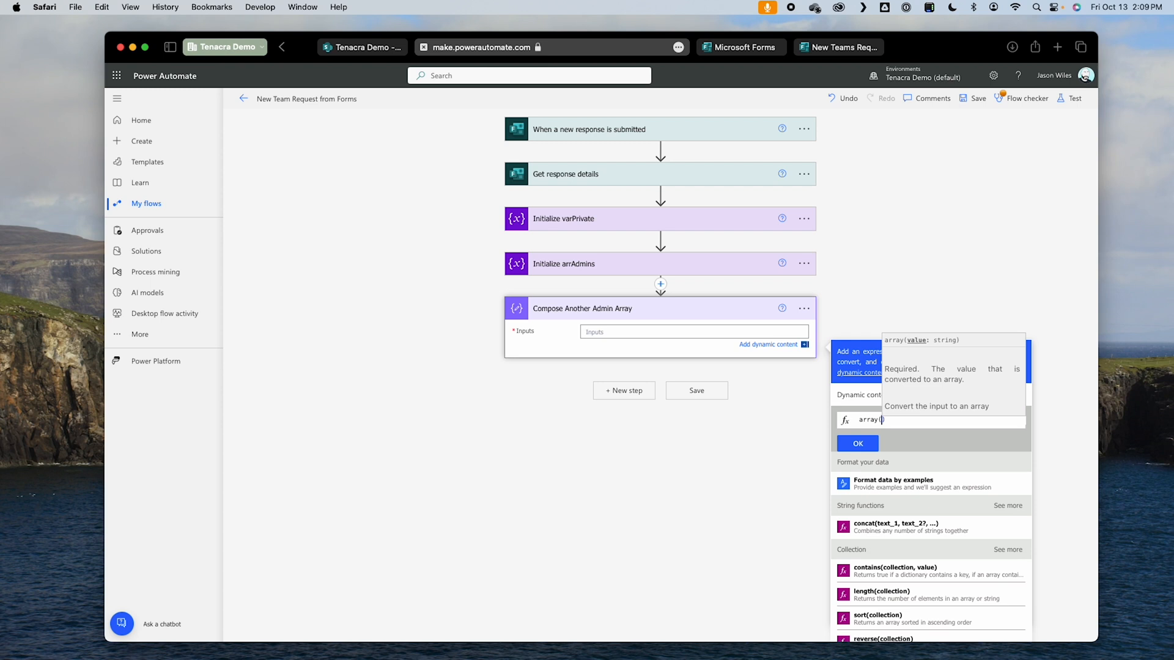
text(split()
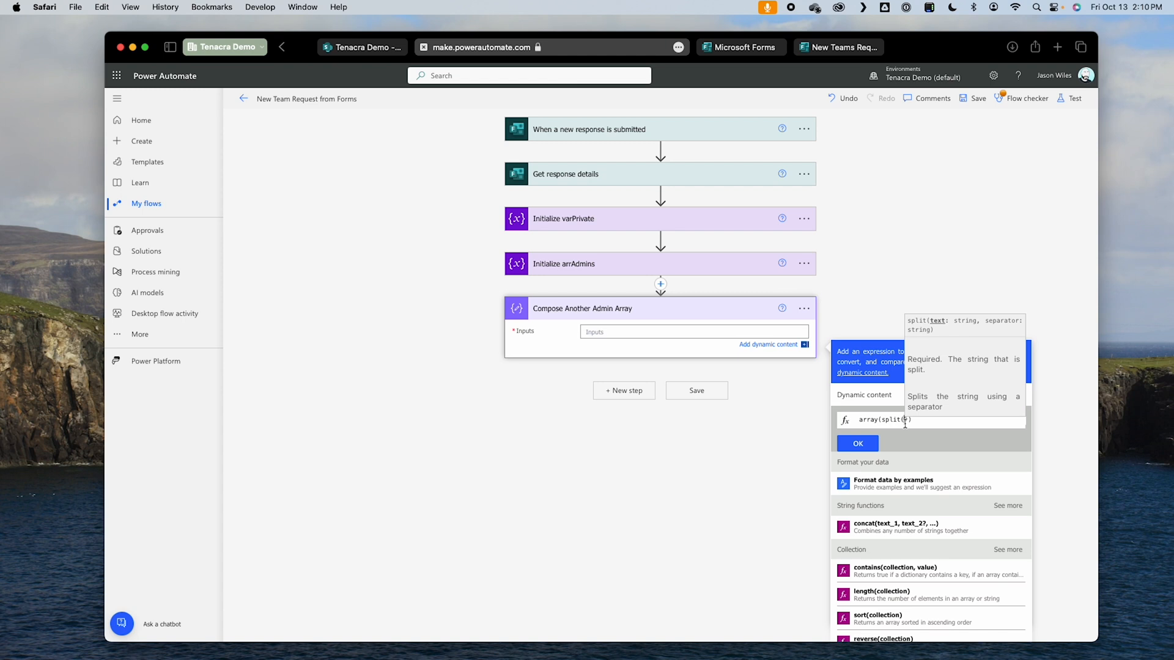
click(883, 398)
click(875, 585)
Step: Complete the split expression with the separator ', ' after the Admins answer and insert it as the Compose input
key(Right)
key(Right)
key(Right)
key(Right)
key(Right)
key(Right)
key(Right)
key(Right)
key(Right)
key(Right)
key(Right)
key(Right)
key(Right)
key(Right)
key(Right)
key(Right)
key(Right)
key(Right)
key(Right)
key(Right)
key(Right)
key(Right)
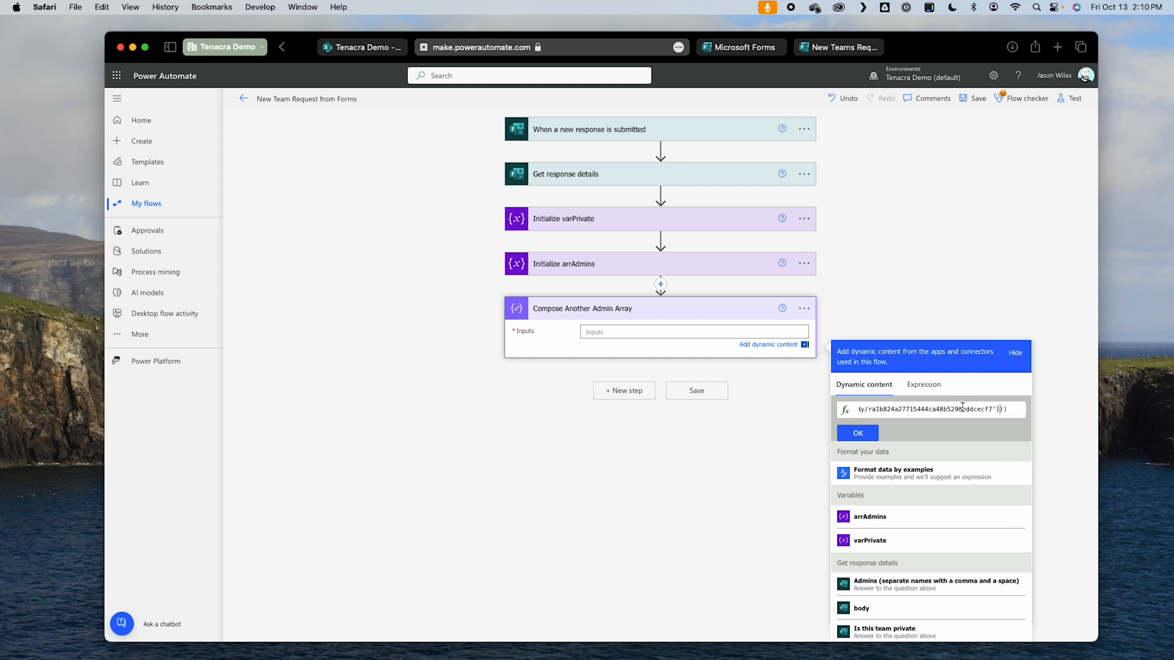
text(, )
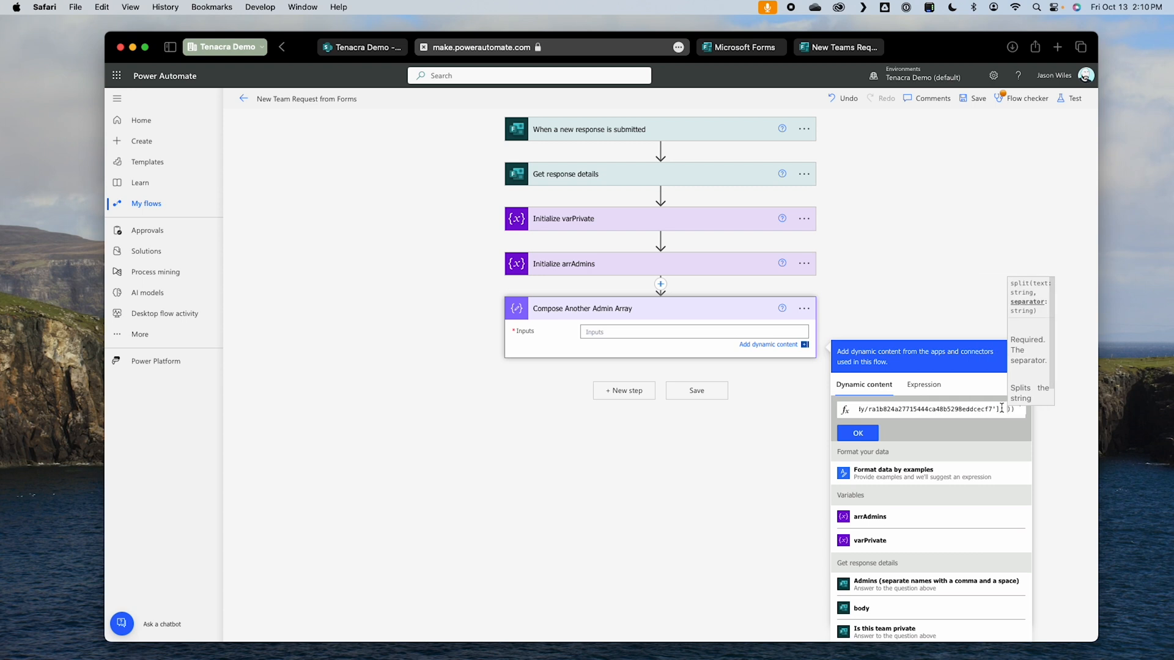
text(')
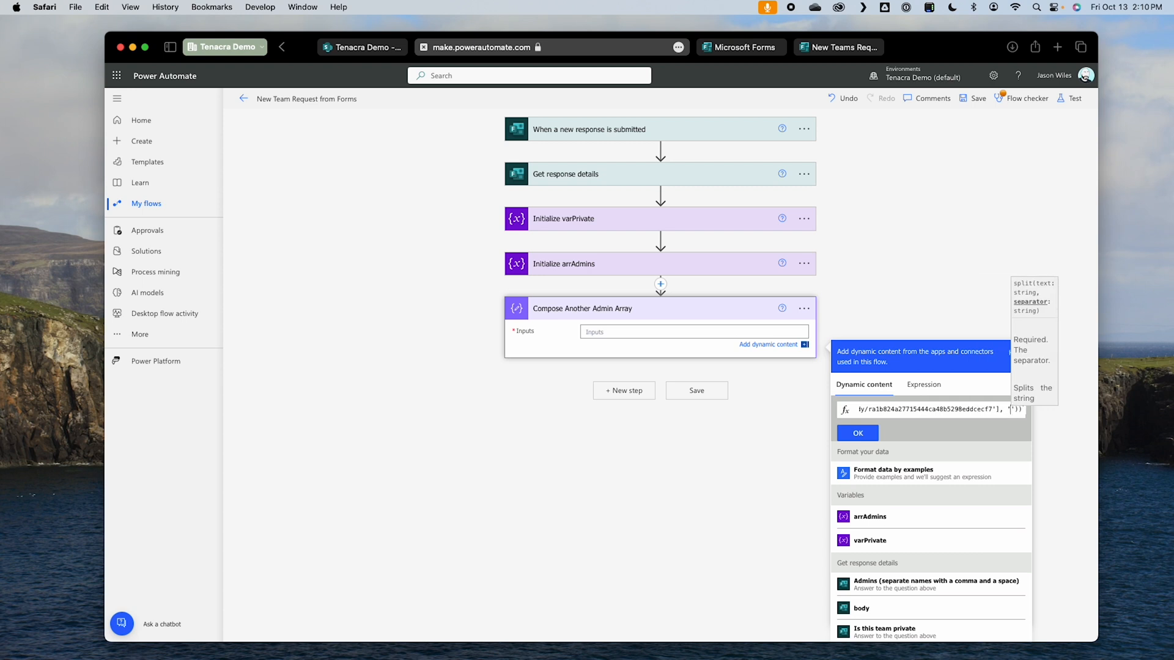
text(,)
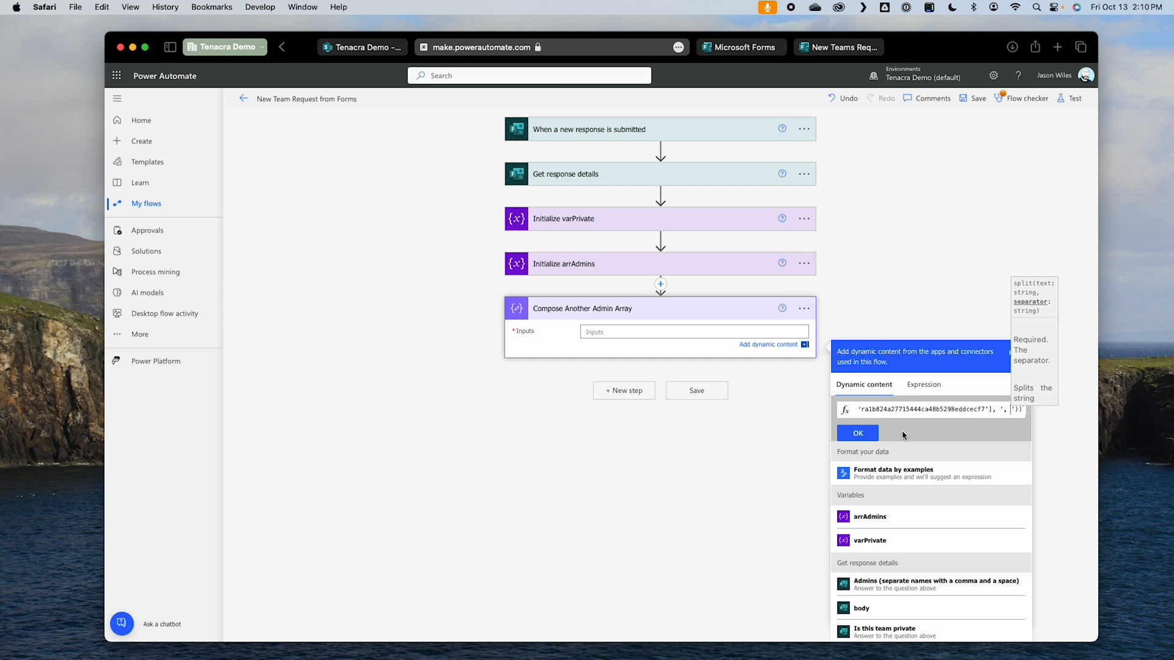
click(856, 433)
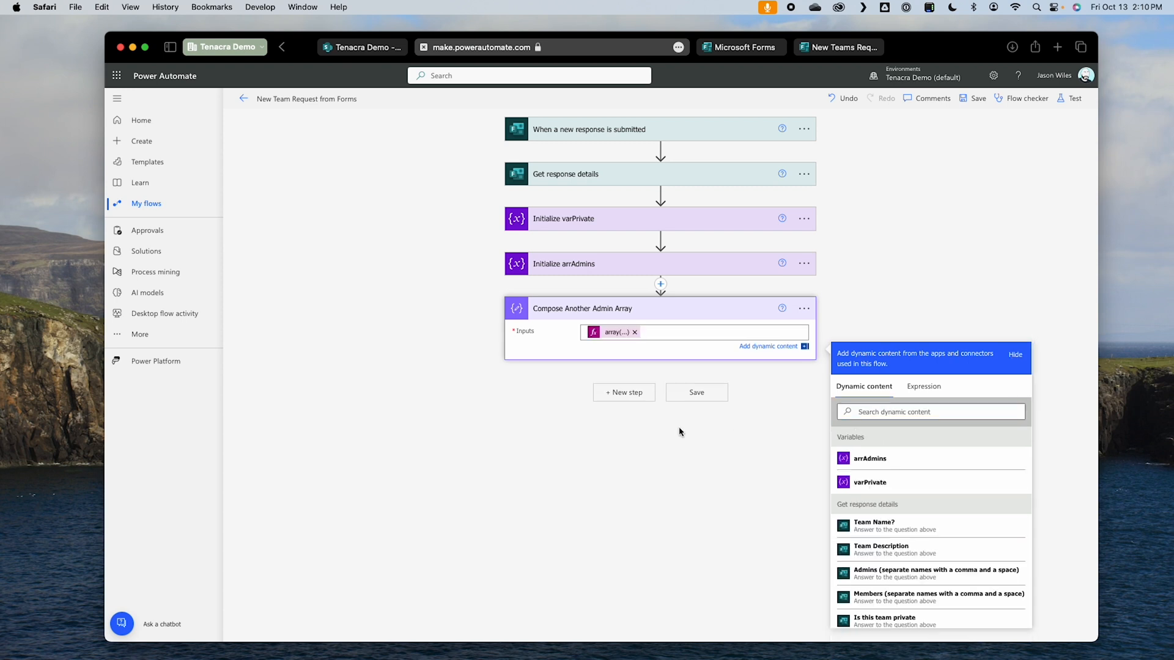
Step: Add an Apply to each control after the Compose action, looping over the Outputs of Compose Another Admin Array
click(629, 396)
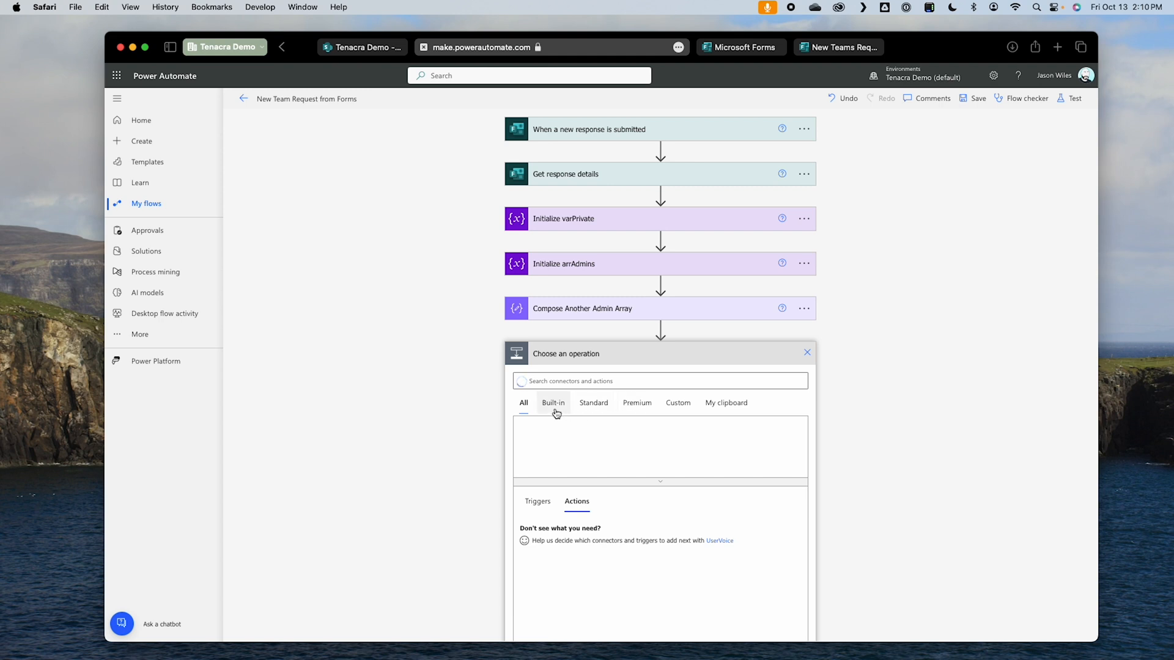
click(537, 437)
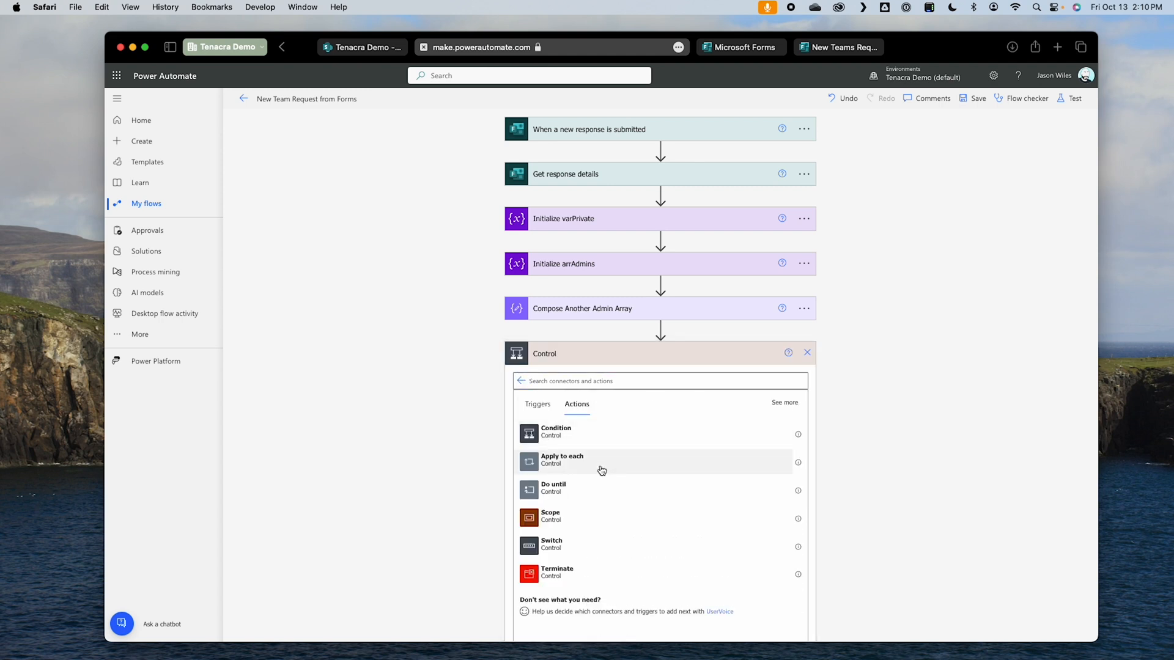
click(601, 470)
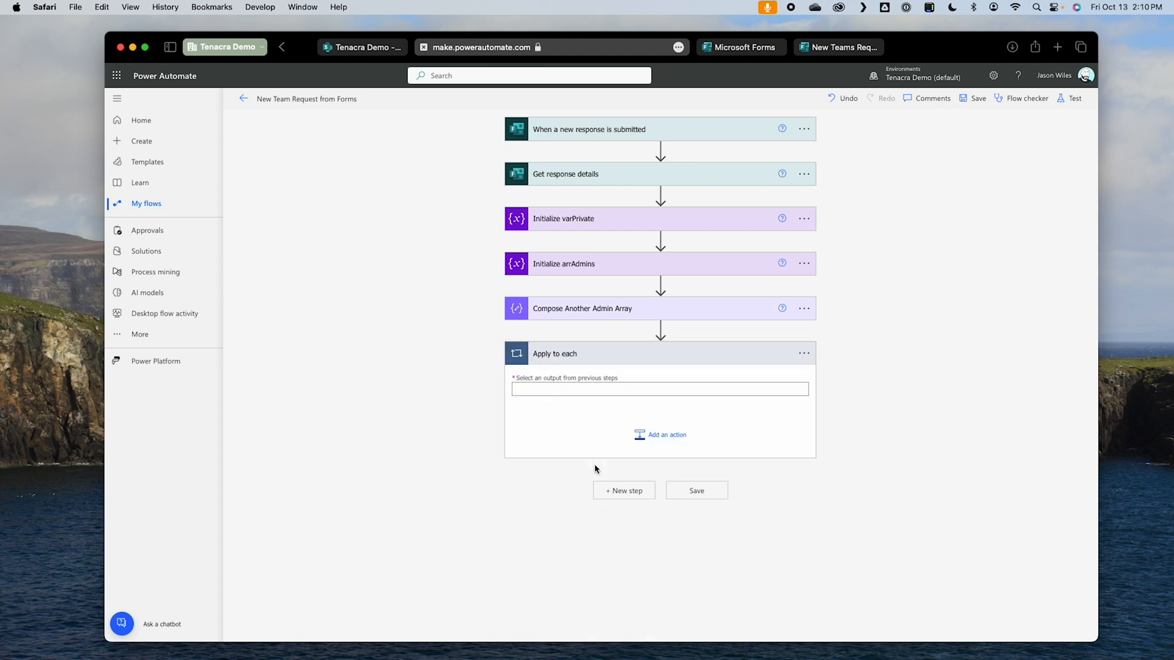
click(585, 388)
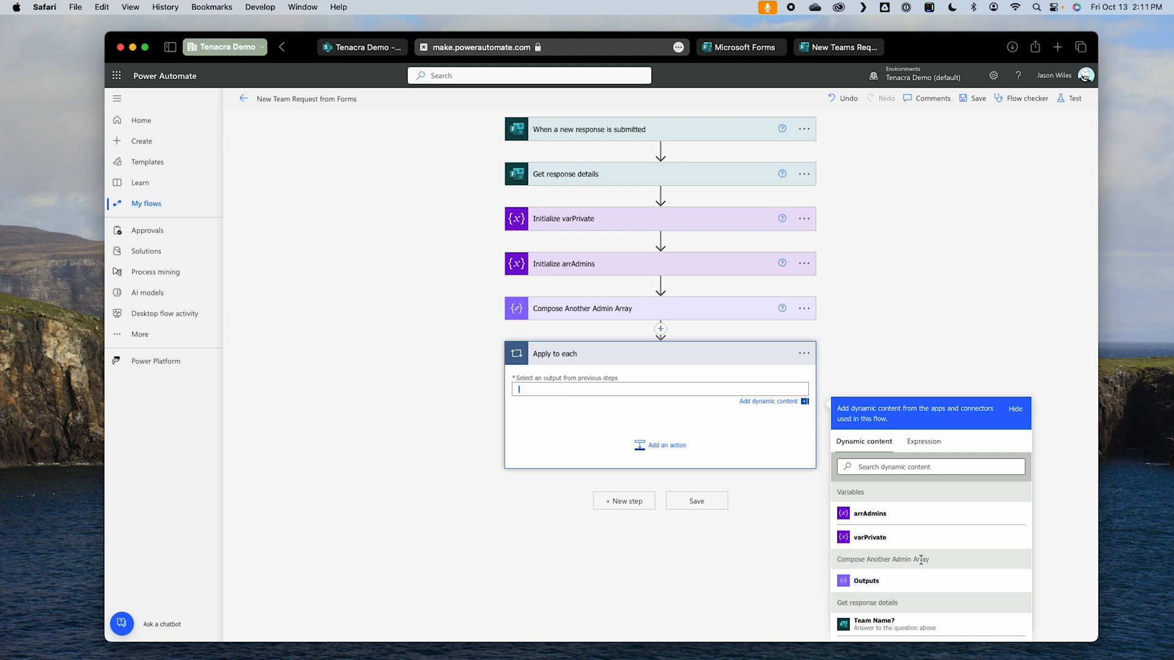
click(924, 581)
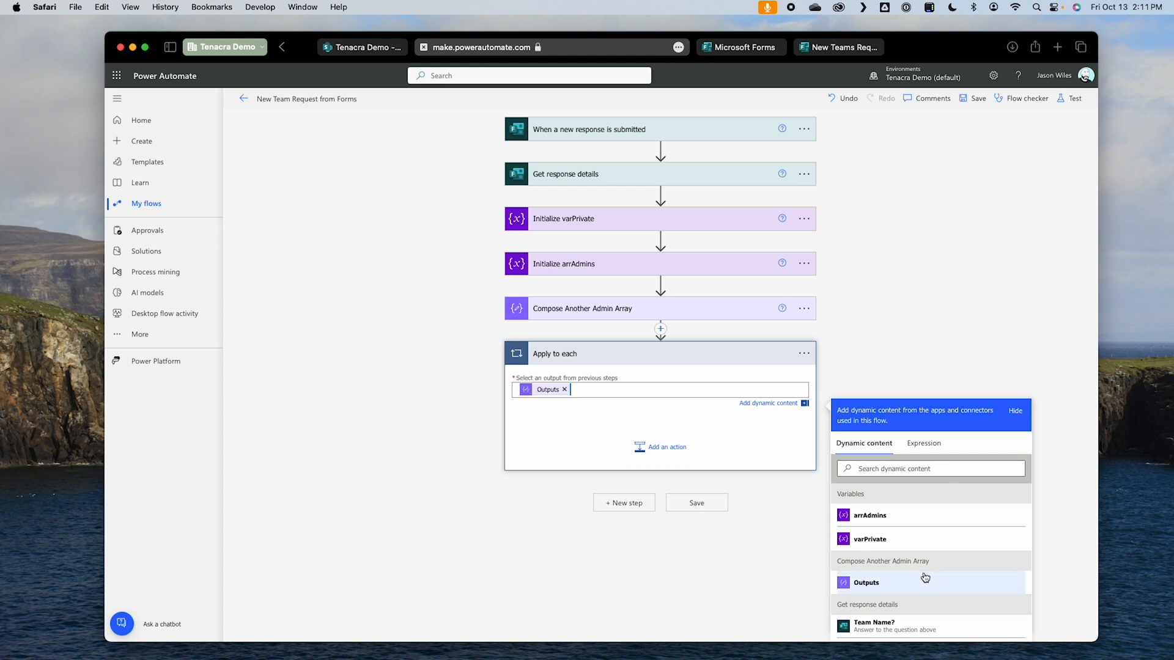
Step: Add an Append to array variable action inside the loop and select arrAdmins as the variable name
click(656, 448)
text(append)
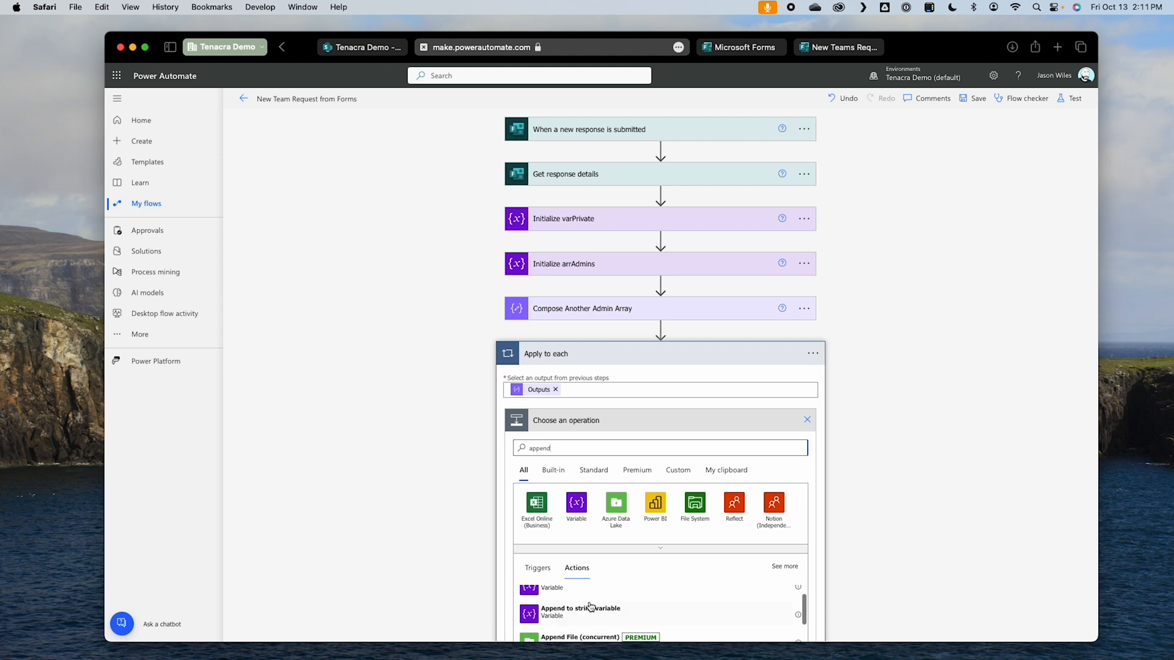
click(590, 624)
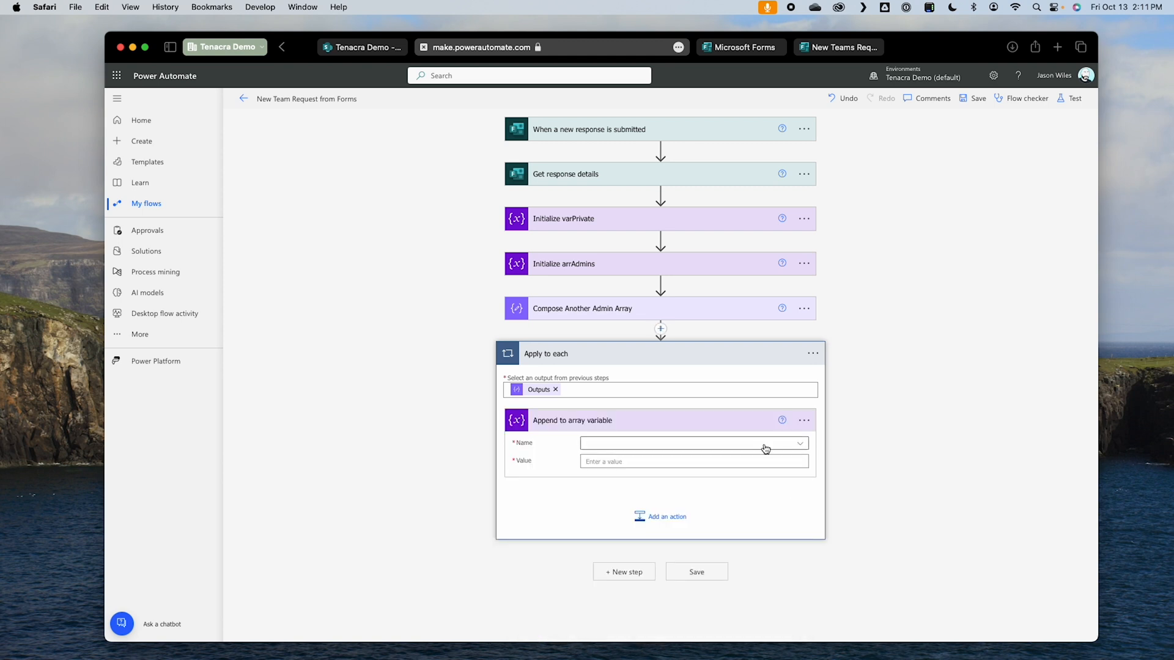
click(765, 449)
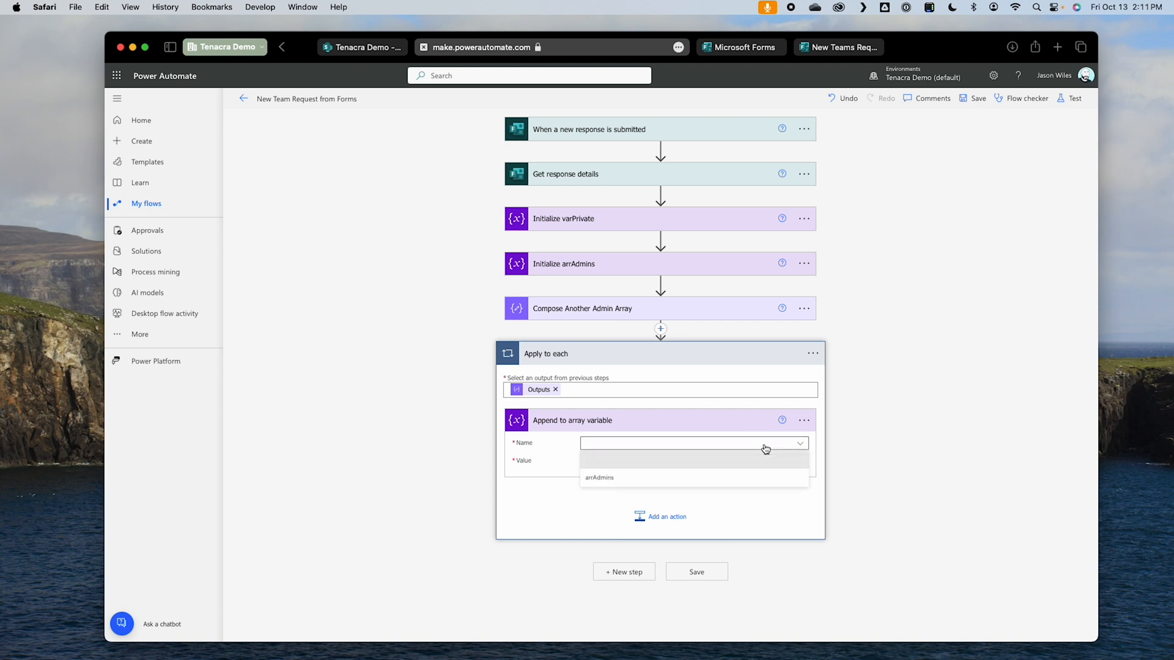
click(645, 480)
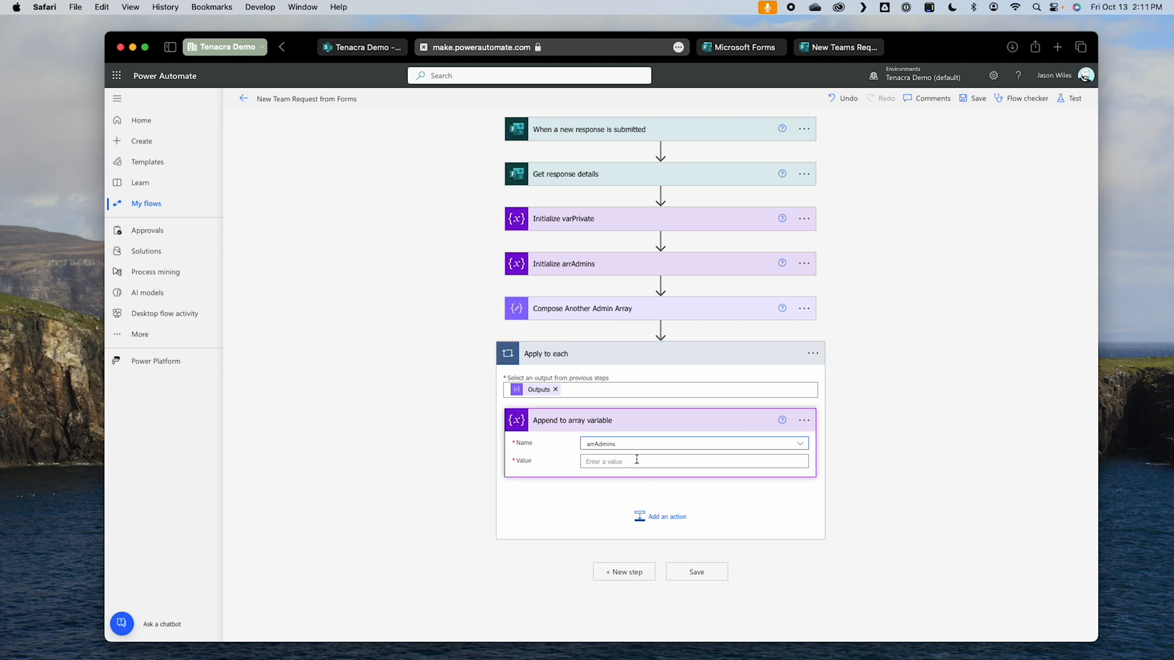
Step: Set the appended value to {"Claims": ""} with the loop's Current item inserted between the empty quotes
click(637, 460)
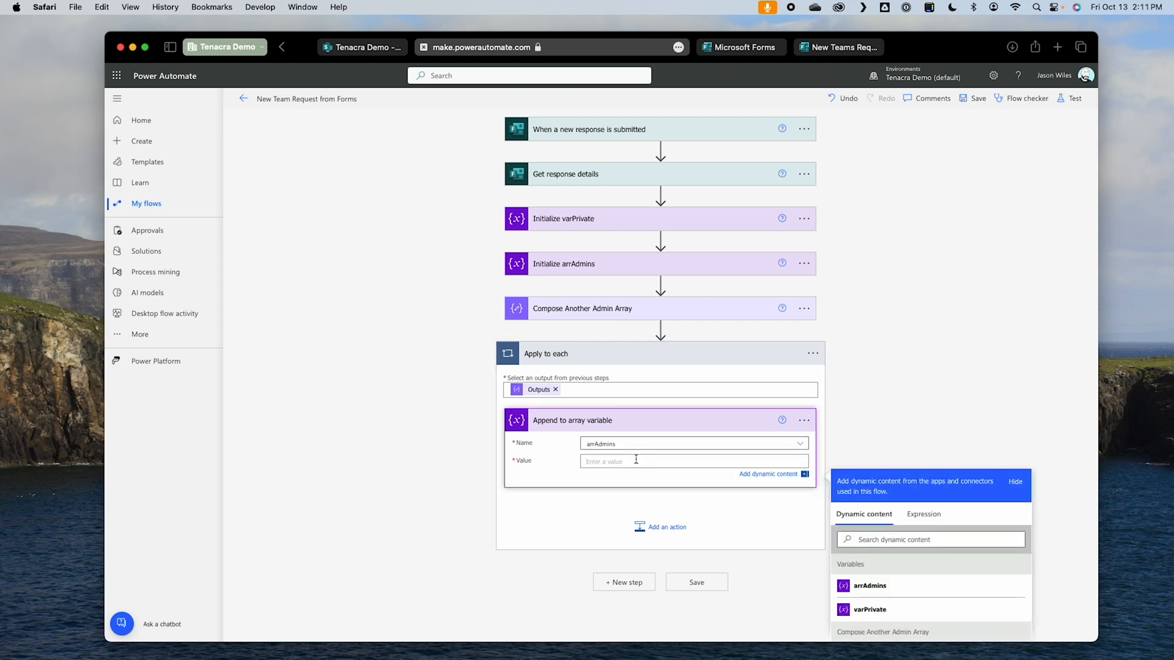
text({"Claims": ")
scroll(920, 565, down, 10)
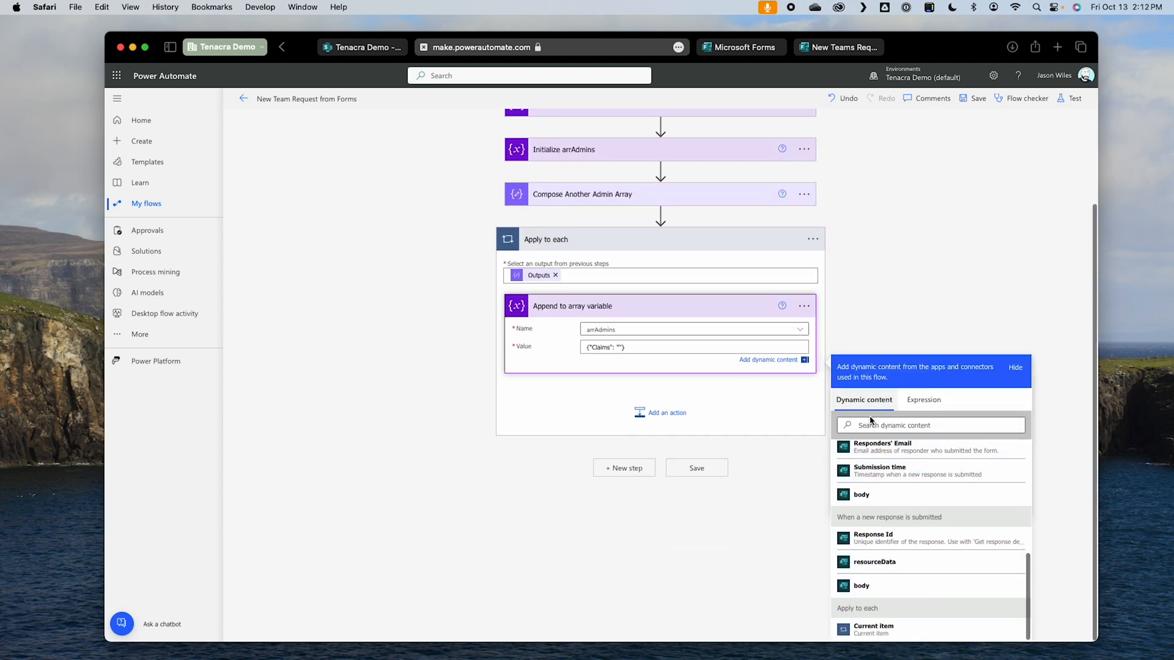
click(897, 635)
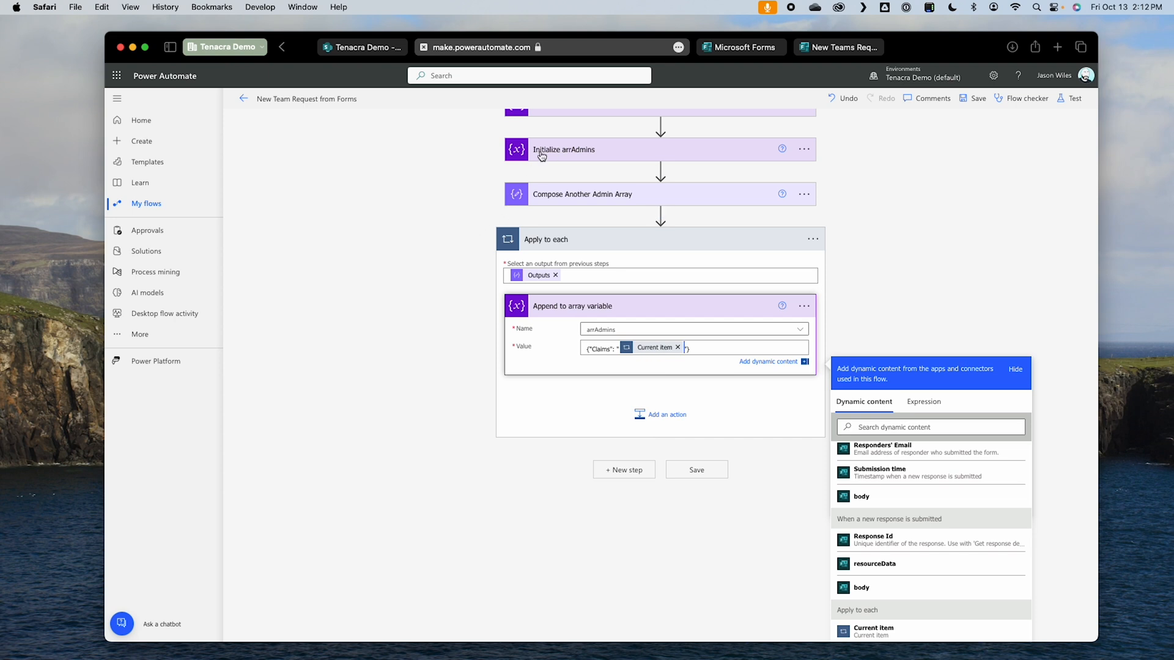
Step: Save the flow and test it automatically with the recently succeeded trigger run
click(976, 98)
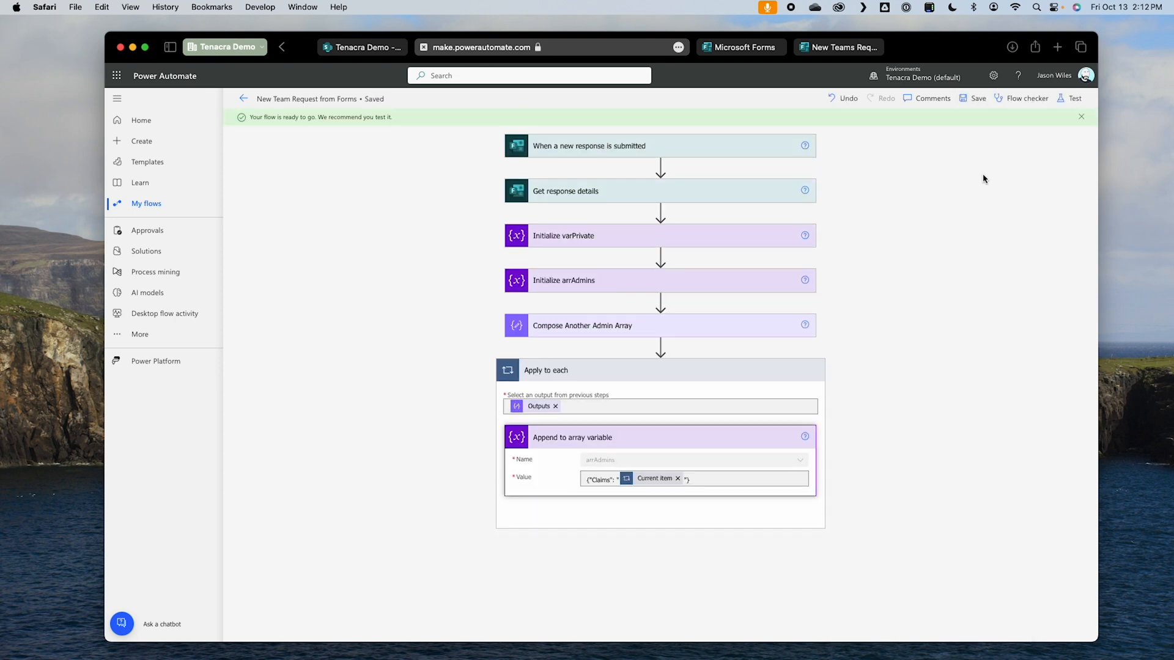
click(1080, 98)
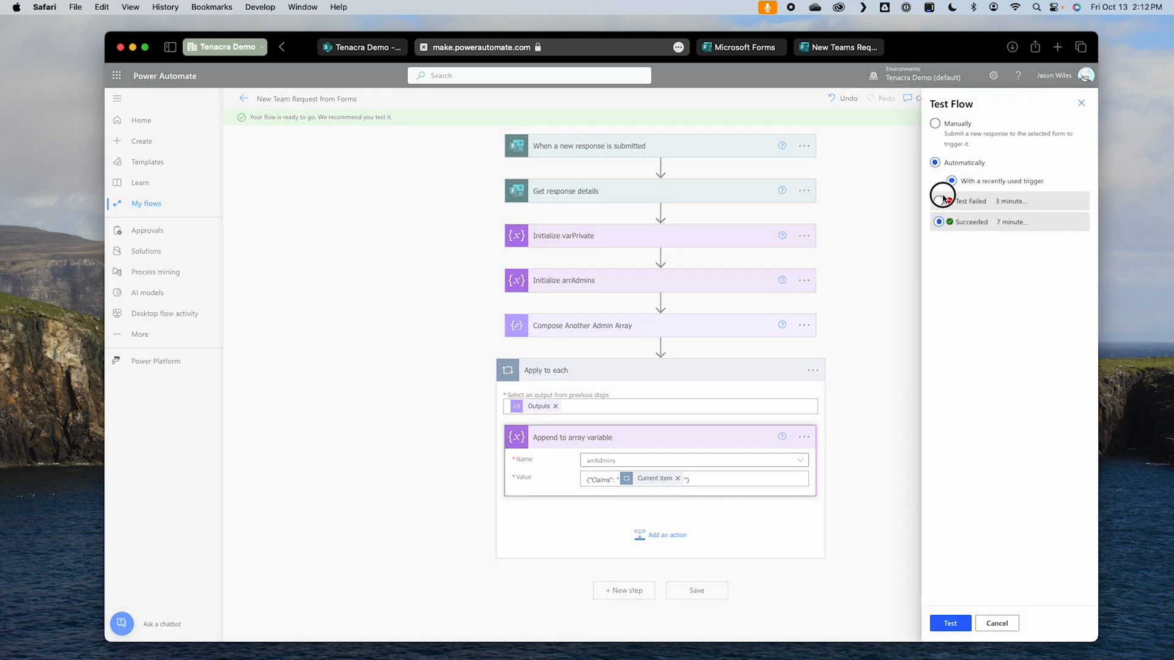
click(956, 624)
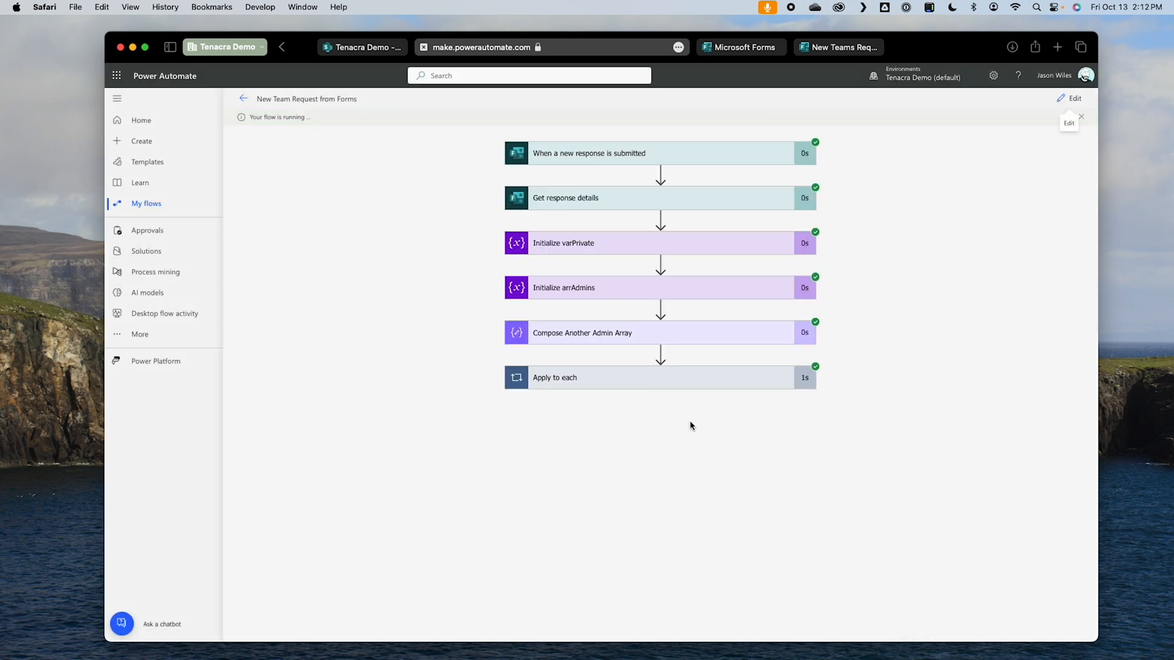
Step: Examine the Append to array variable details for both iterations of the Apply to each loop in the test run
click(720, 377)
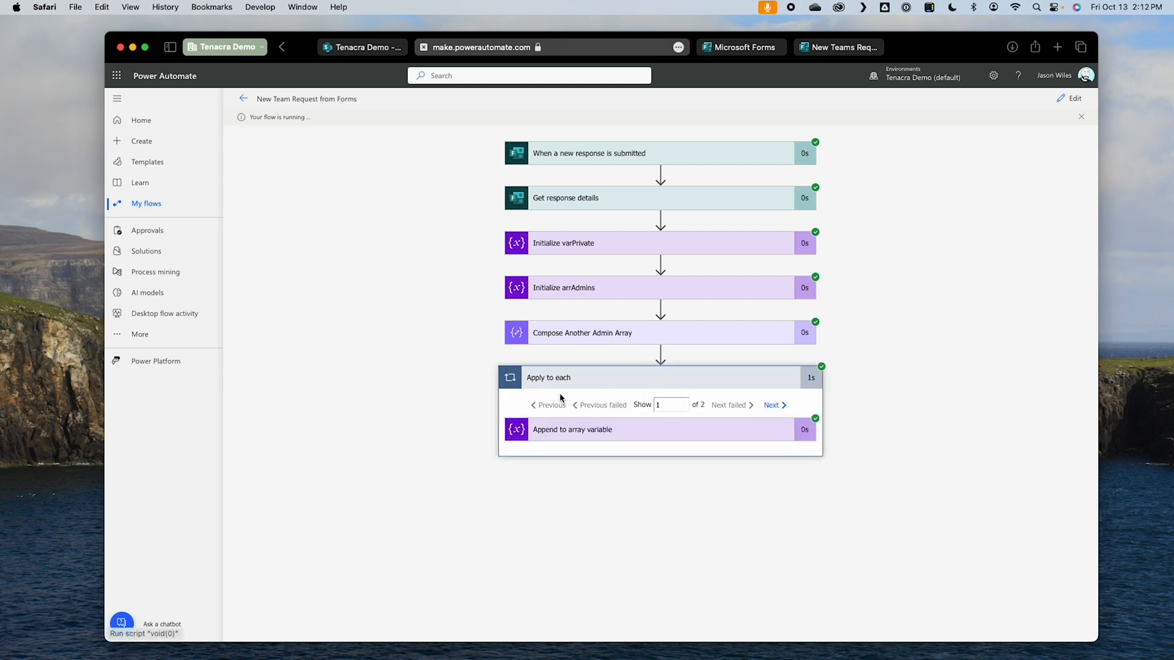
click(555, 435)
drag(548, 555, 631, 547)
click(772, 407)
drag(632, 546, 532, 537)
click(873, 516)
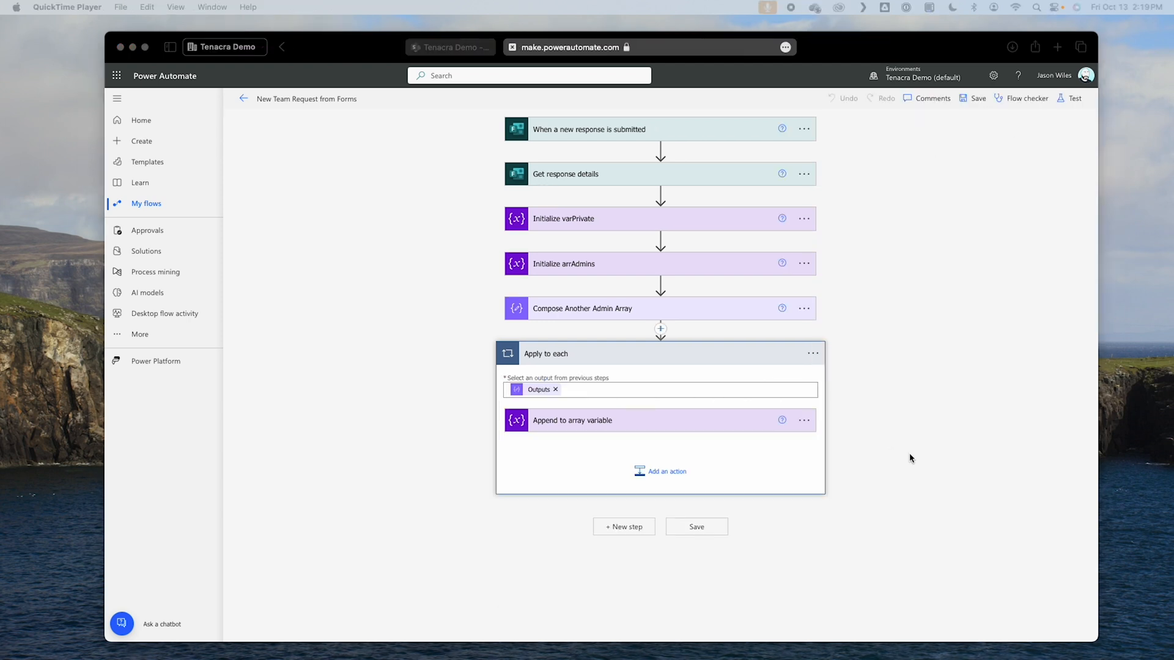
Step: Rename the Apply to each loop to "Apply to each Another Admin Array"
click(813, 353)
click(814, 354)
click(868, 383)
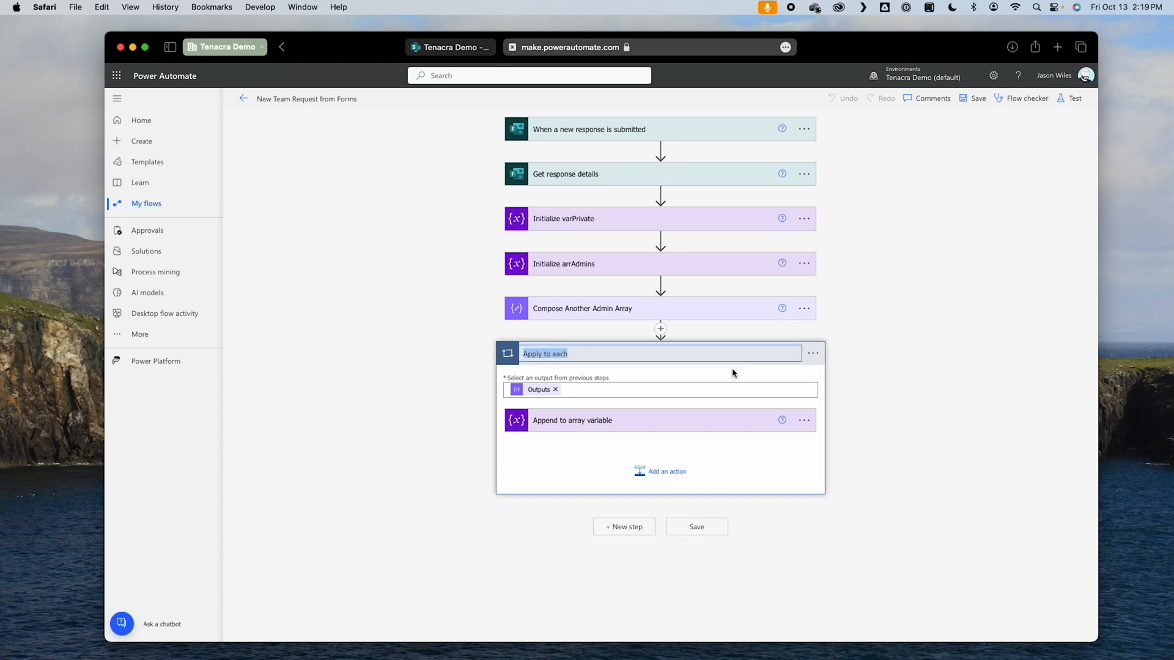
key(Right)
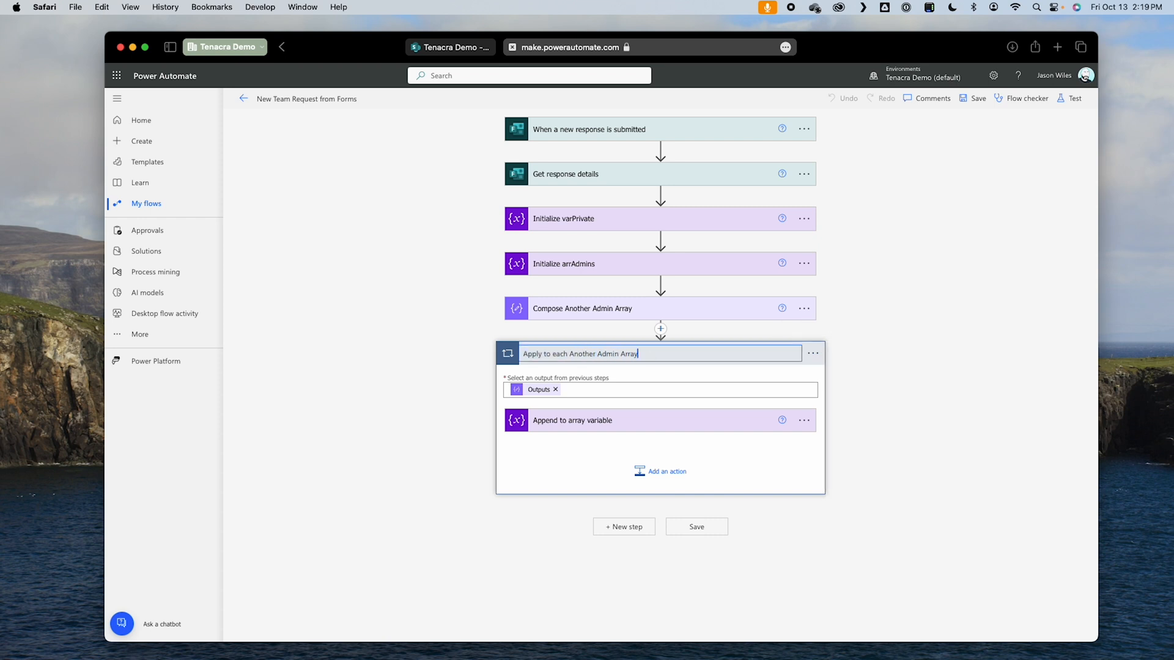
click(885, 502)
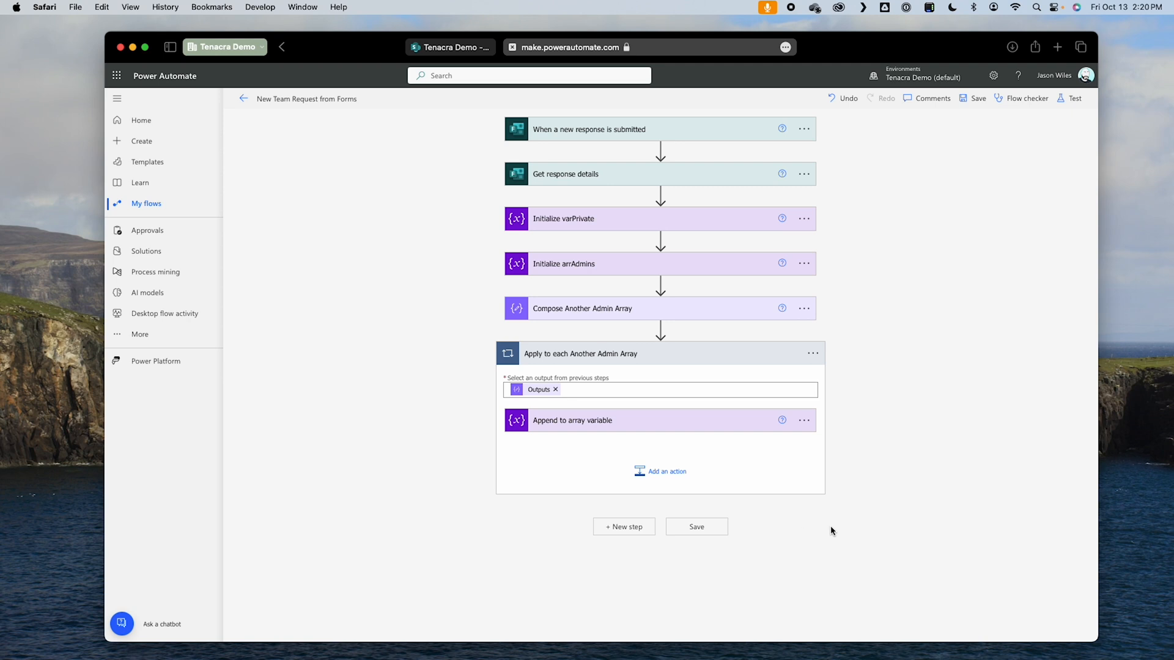
Step: Add an Initialize variable action at the end of the flow and name the variable arrMembers
click(634, 531)
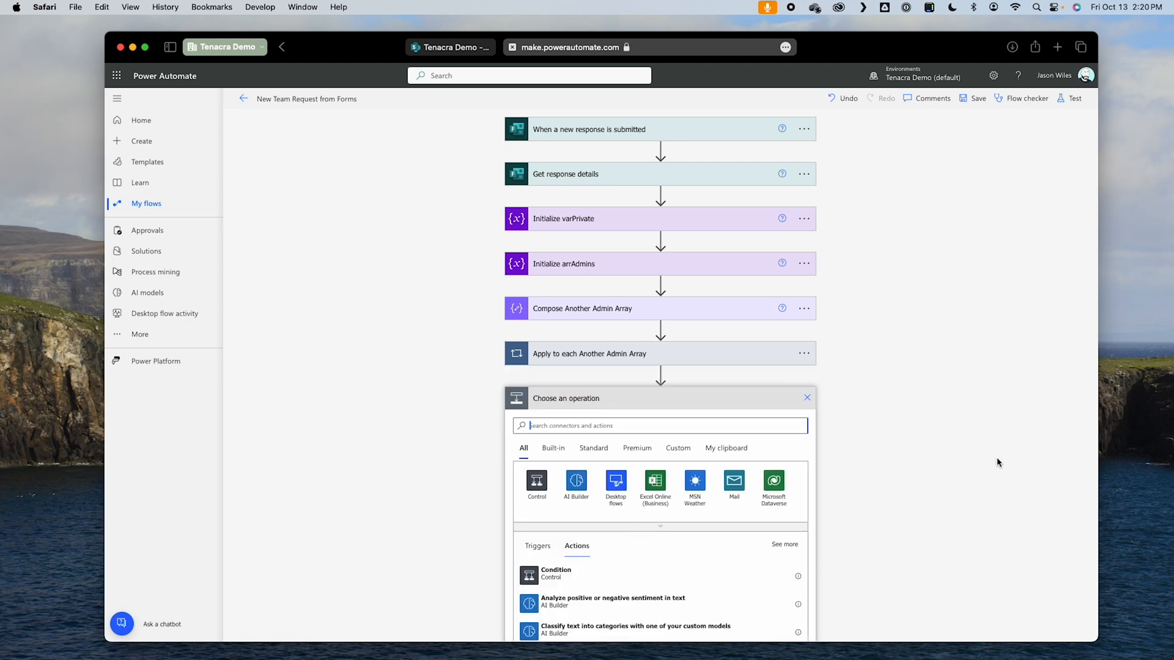
text(init)
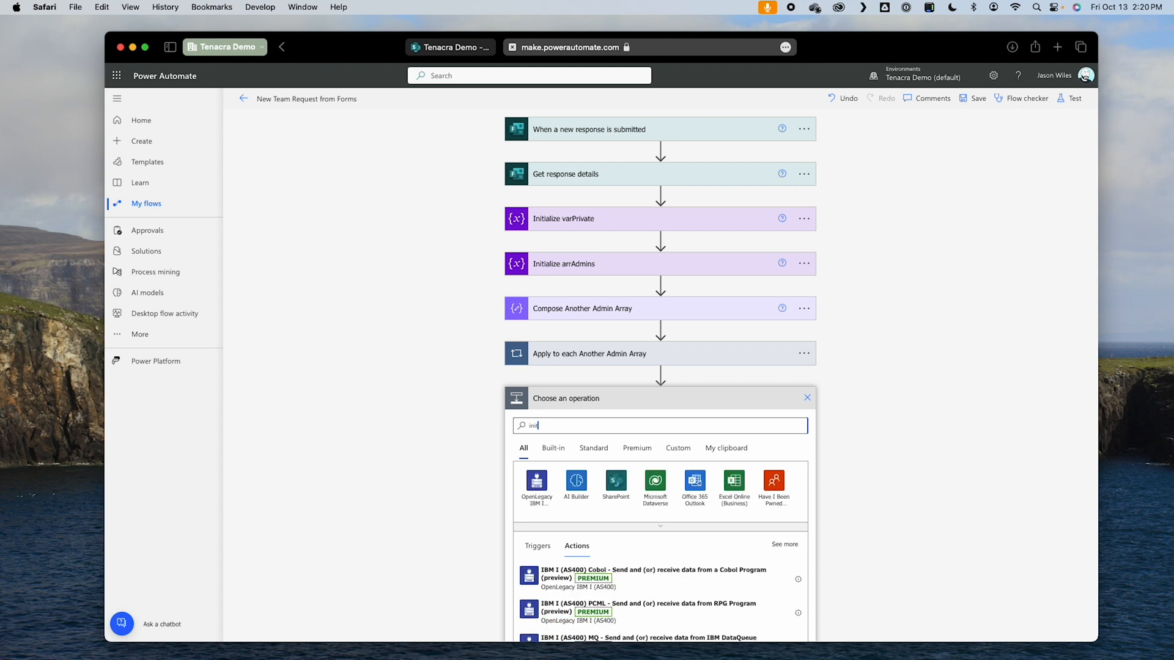
click(606, 629)
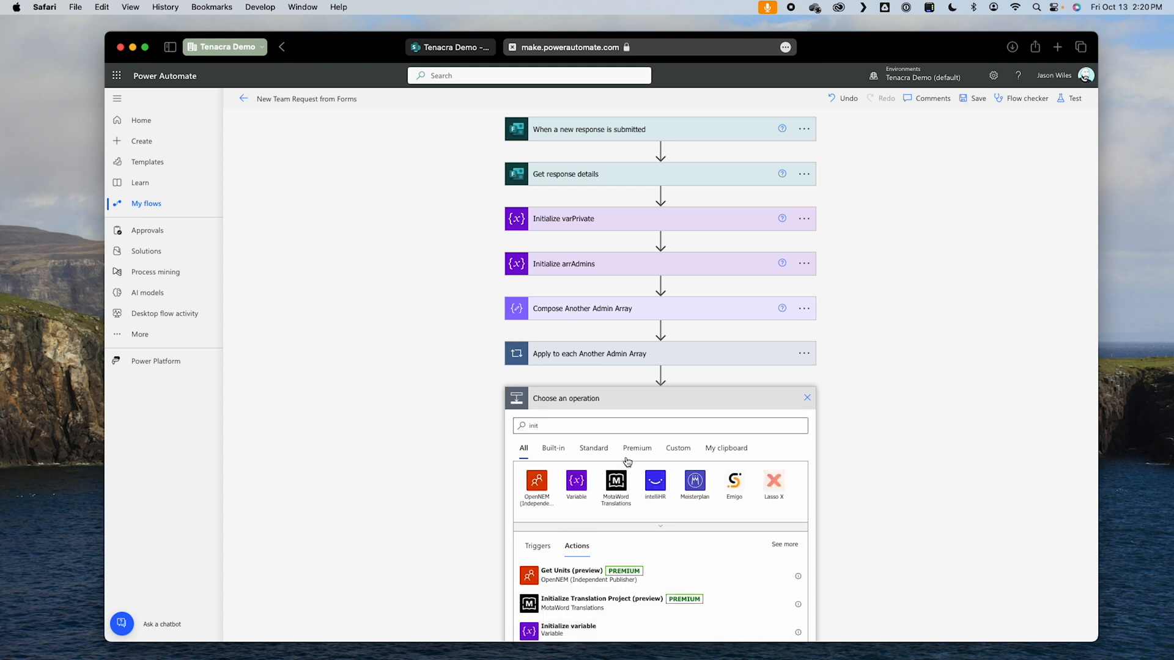
text(arrMembers)
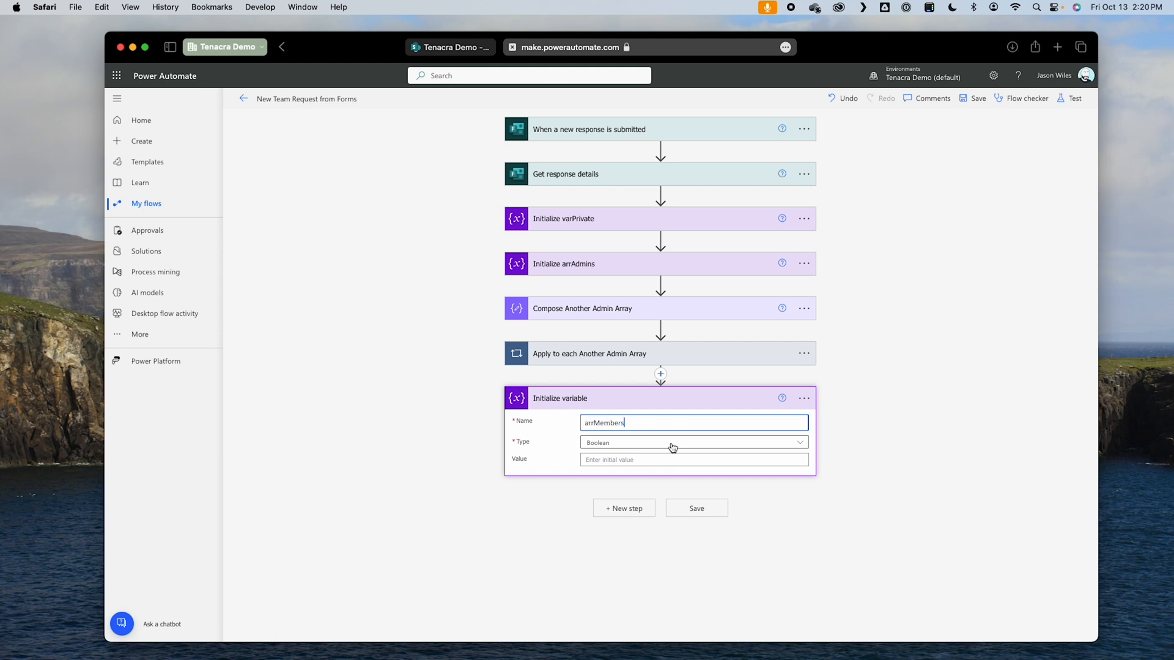
Step: Rename the new variable action to "Initialize arrMembers" and set the variable's type to Array
double_click(620, 423)
key(super+c)
click(804, 398)
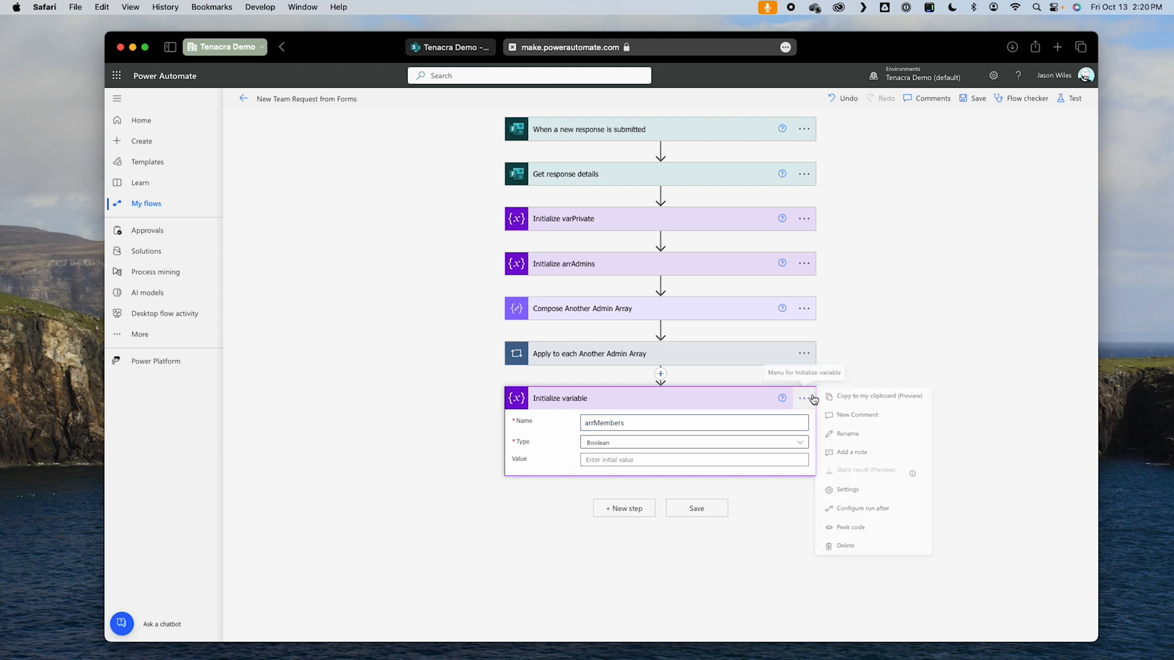
click(854, 436)
text(Initialize)
key(super+v)
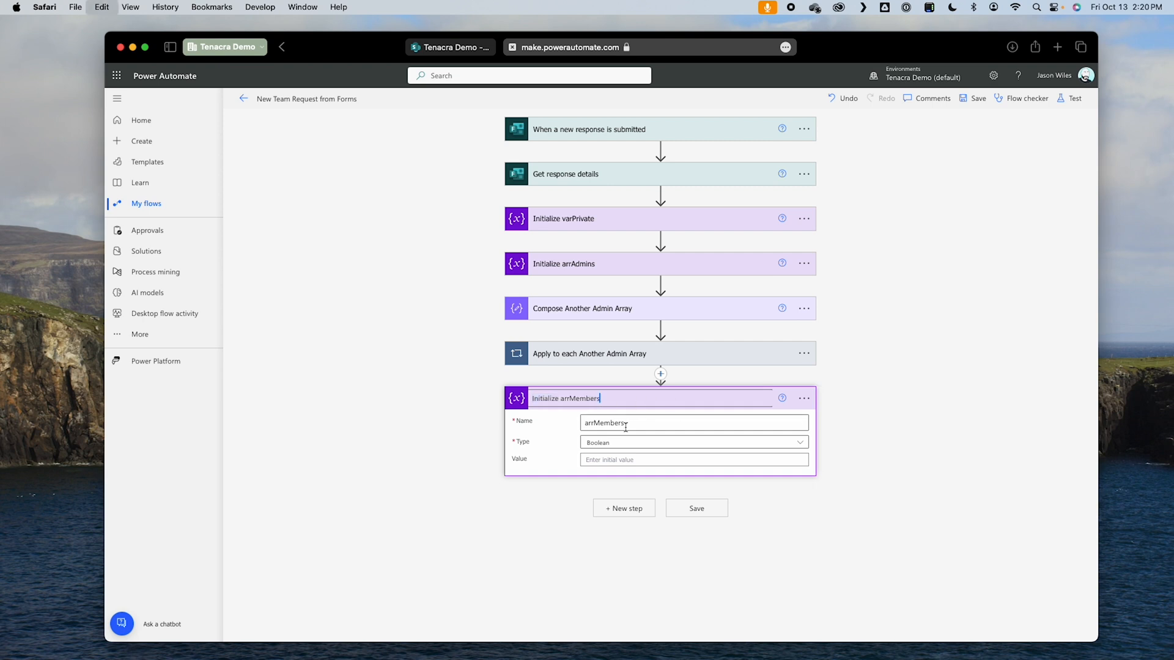
click(932, 410)
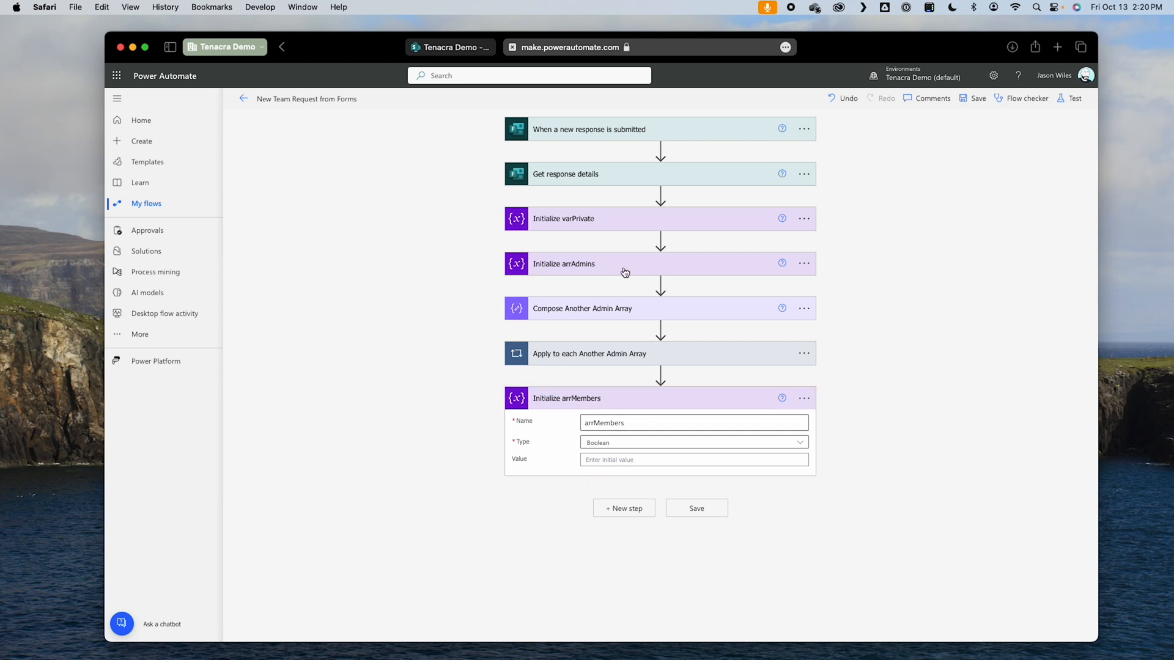
click(664, 447)
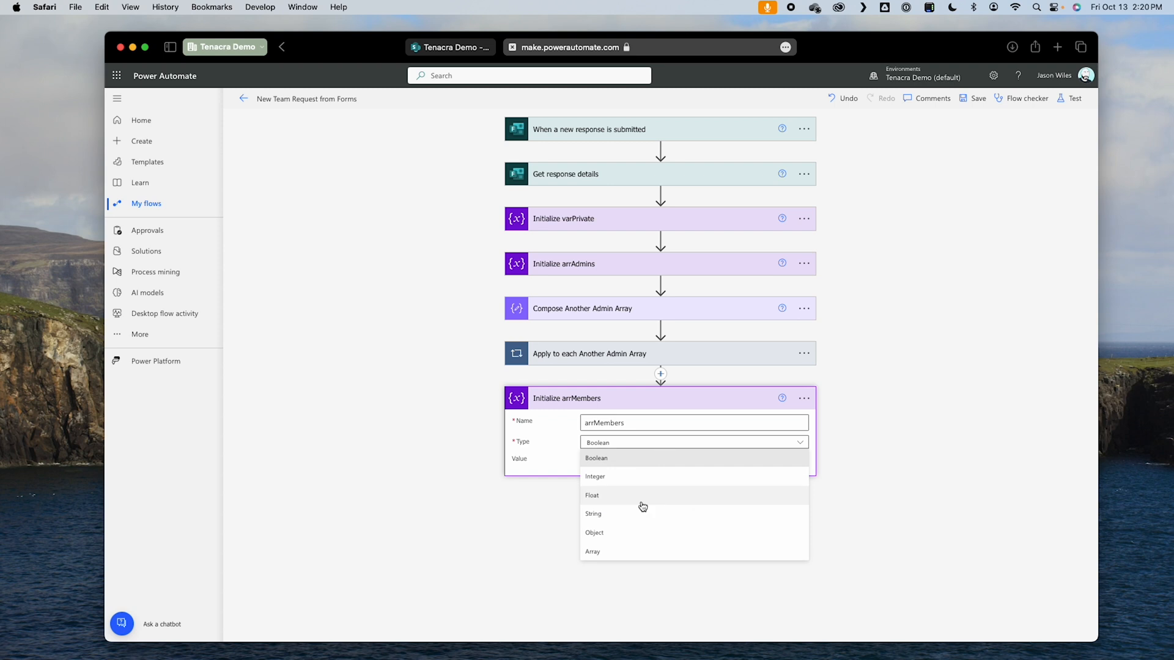
click(636, 555)
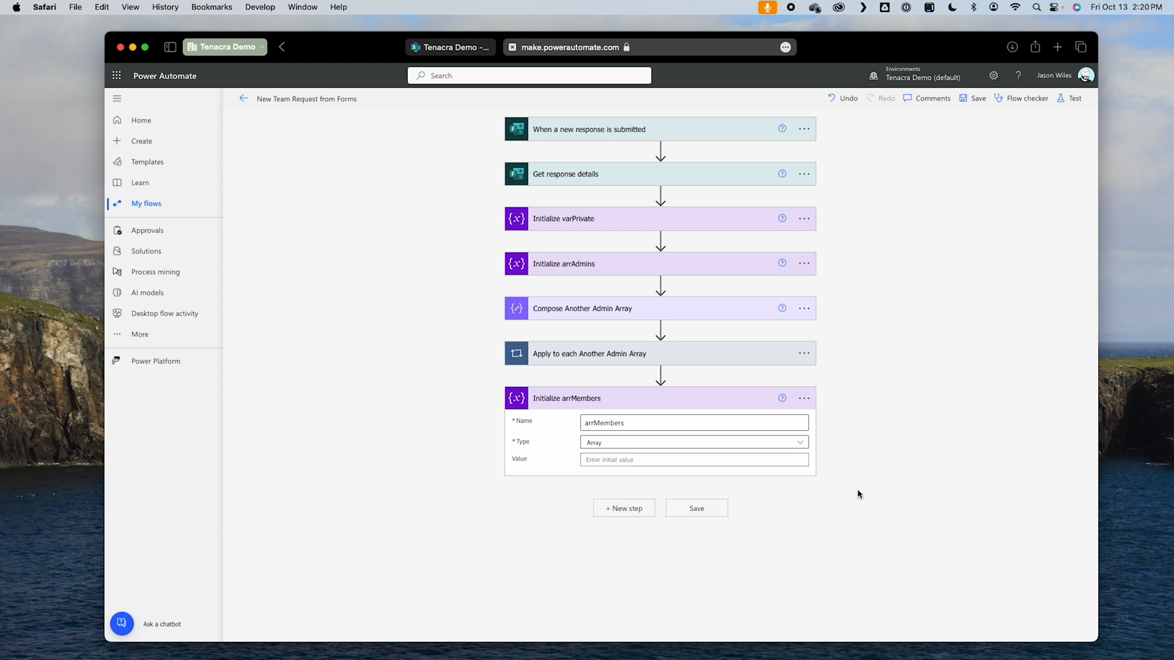
Step: Add a Compose data operation after the Initialize arrMembers action
click(623, 508)
click(758, 467)
click(687, 469)
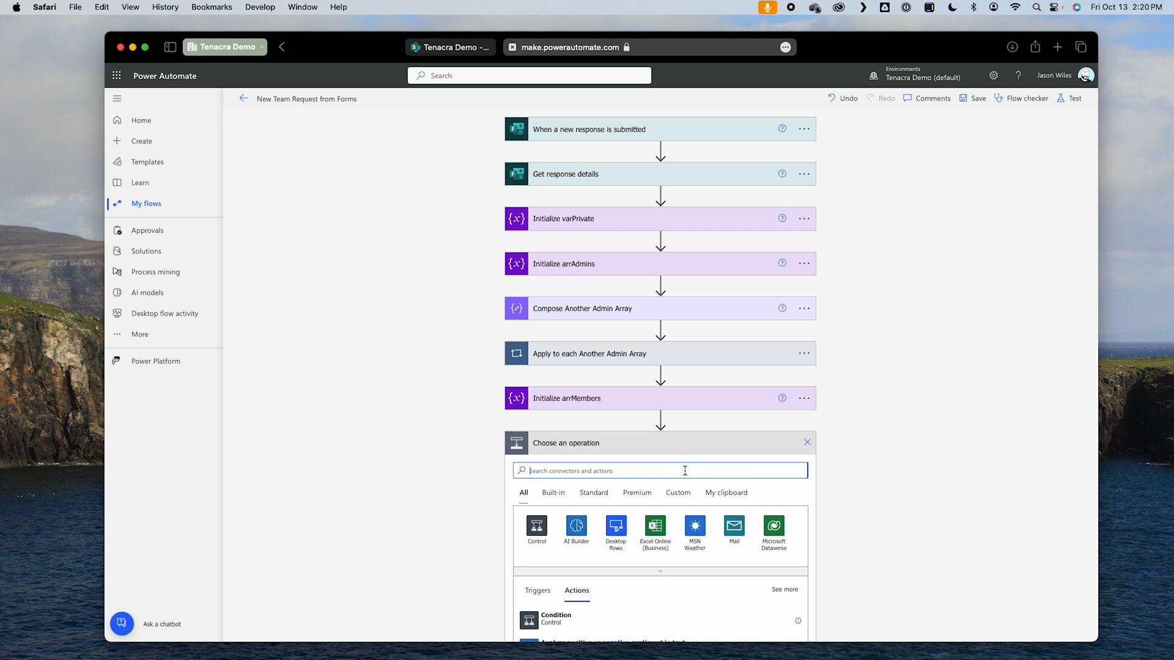
text(compose)
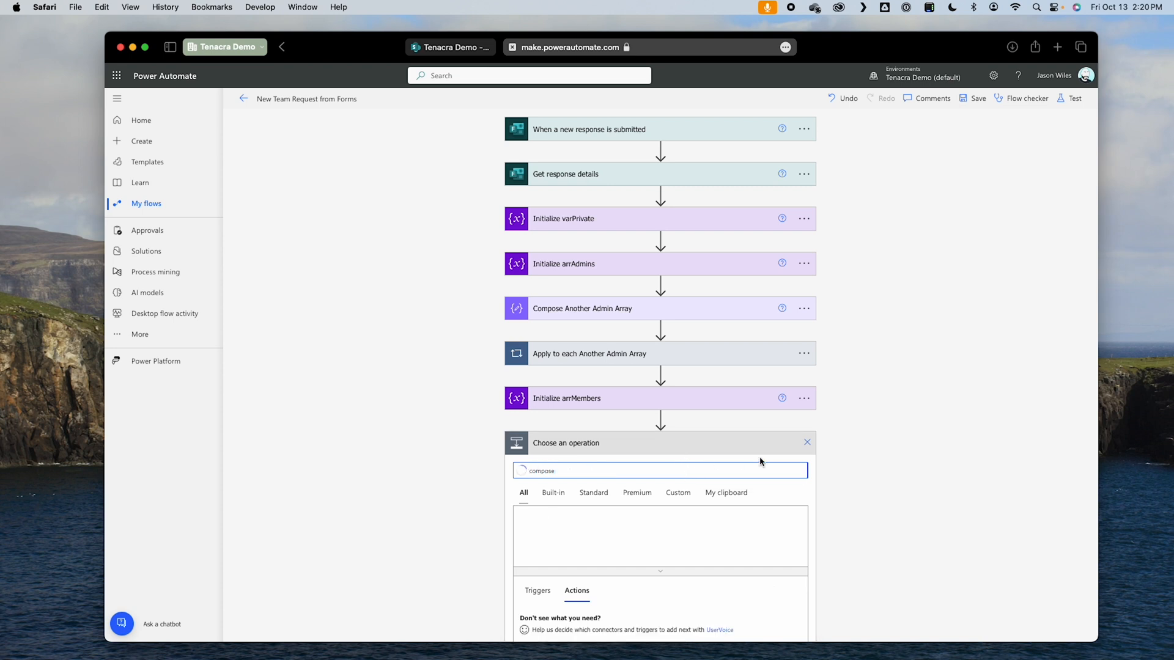
scroll(761, 464, down, 2)
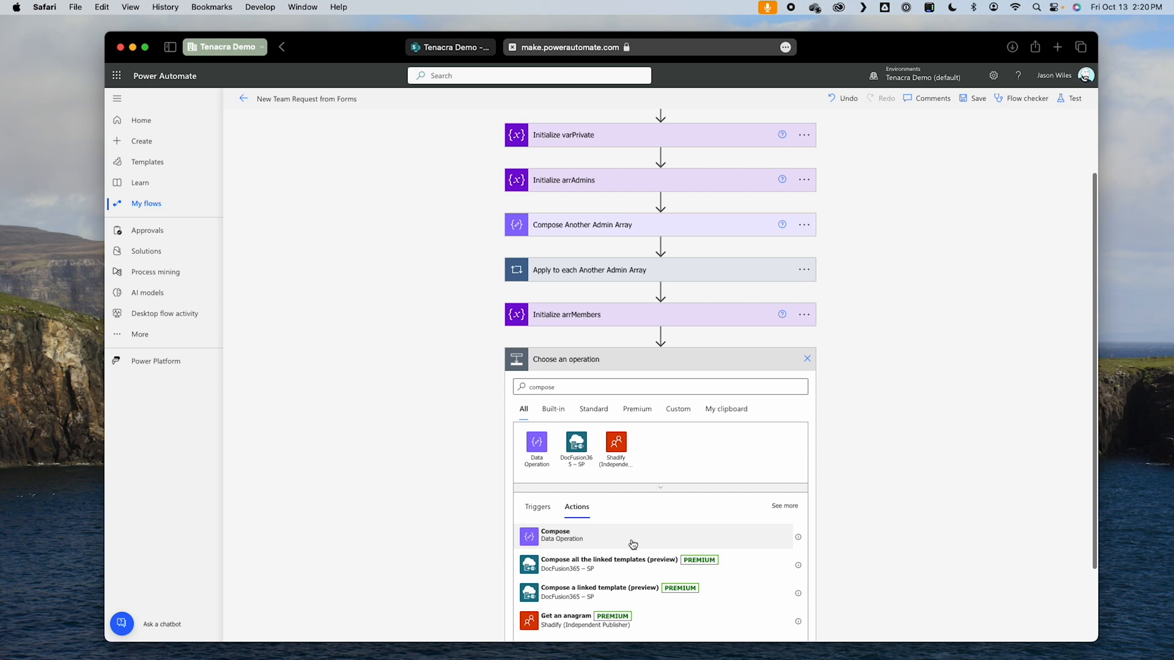
click(633, 544)
Step: Rename the new Compose action to "Compose Another Member Array"
click(804, 443)
click(845, 479)
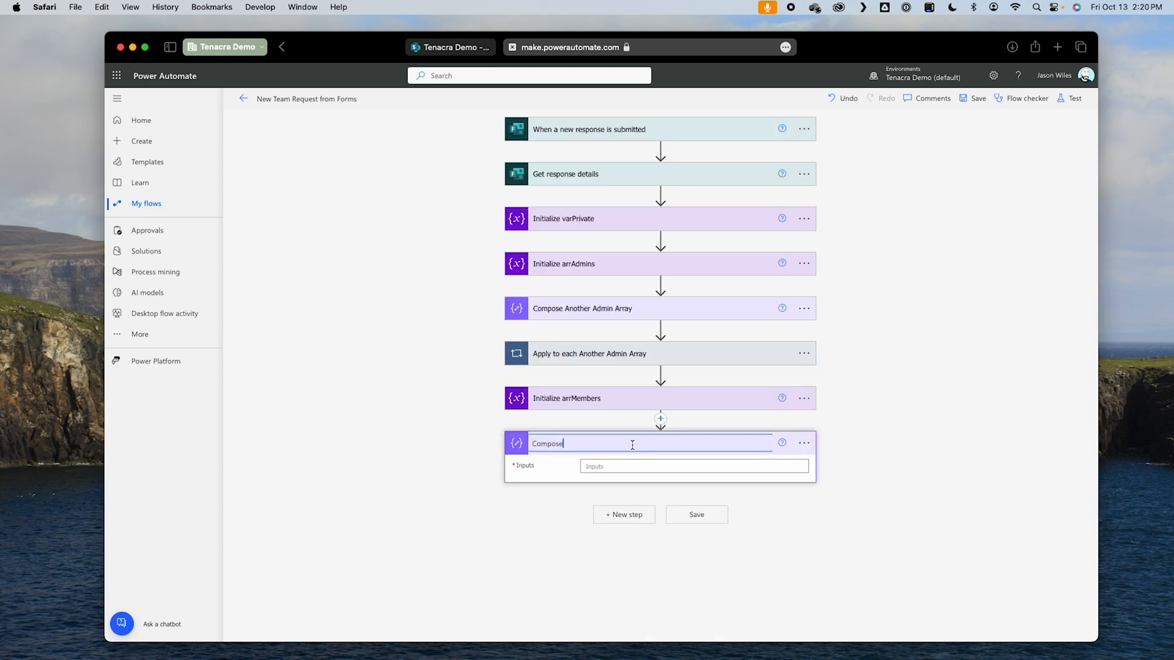
text(Anoter)
key(BackSpace)
key(BackSpace)
text(h)
Step: Write the expression array(split()) for the Compose Another Member Array inputs, with the Members form answer inserted inside split
click(632, 469)
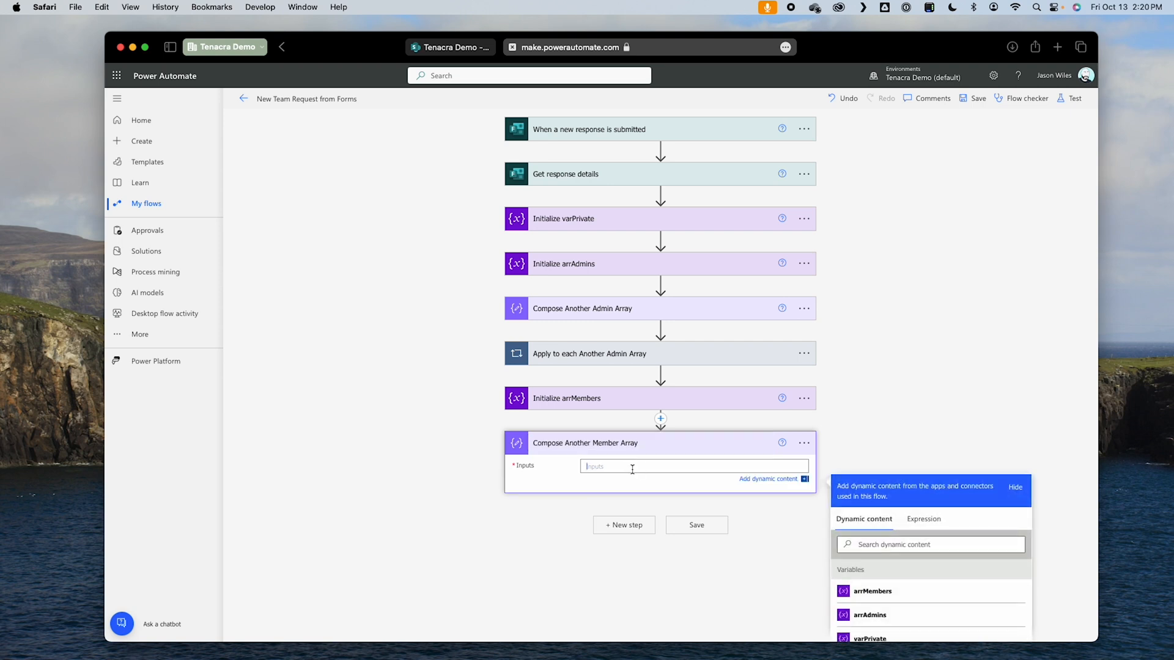
scroll(755, 519, down, 3)
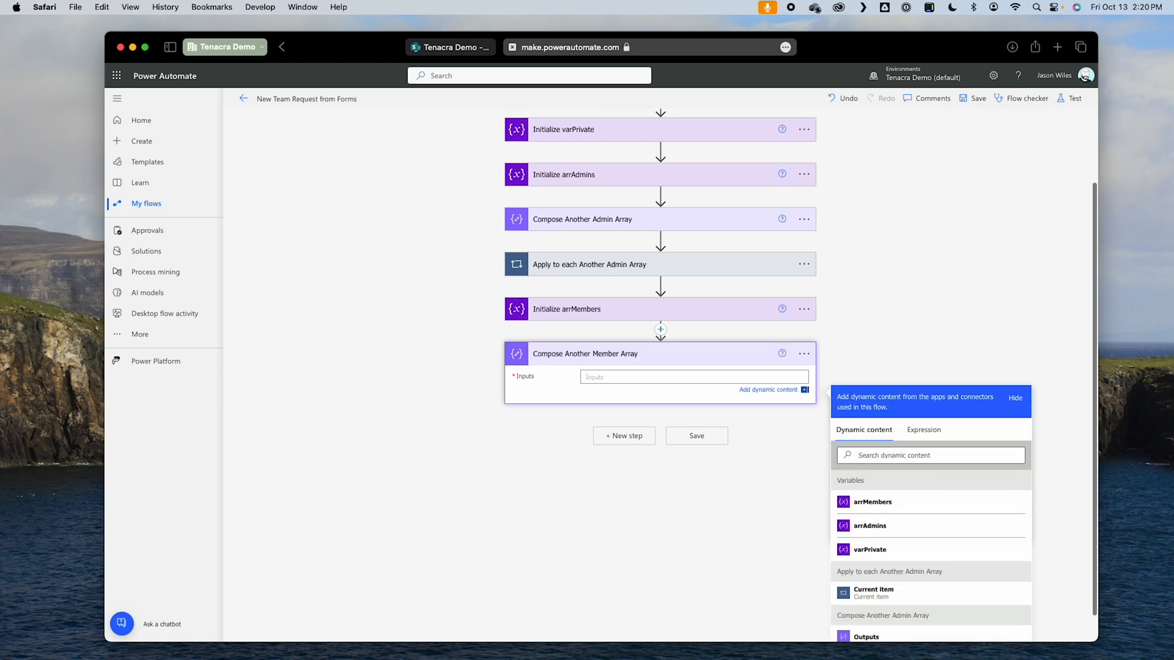
click(923, 430)
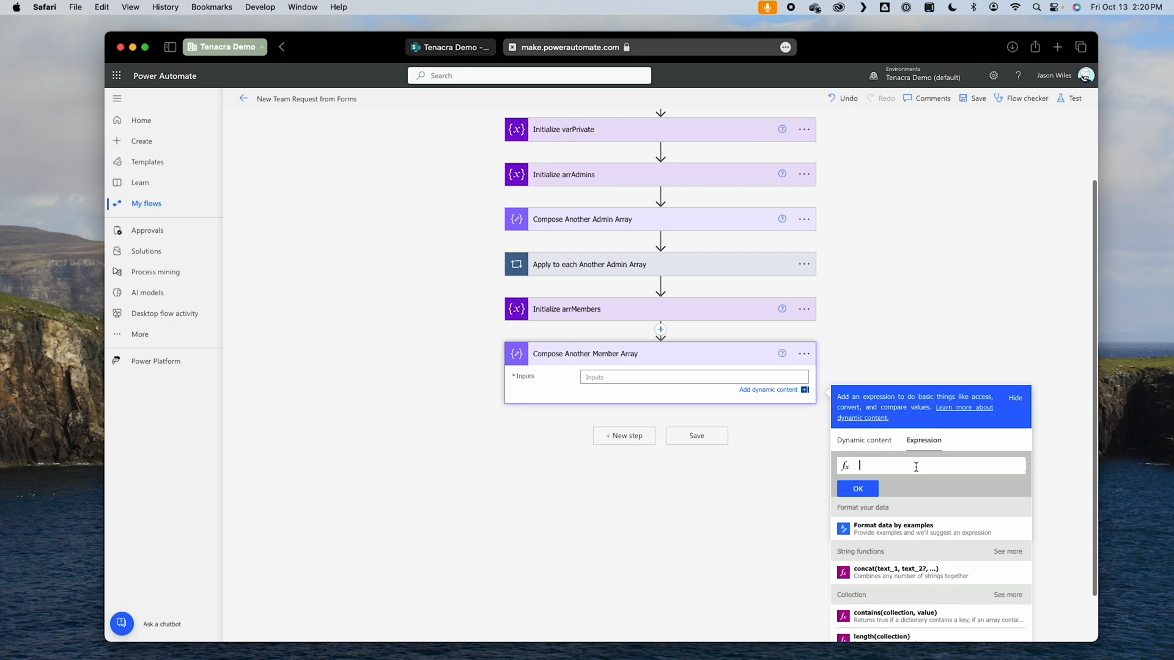
text(array)
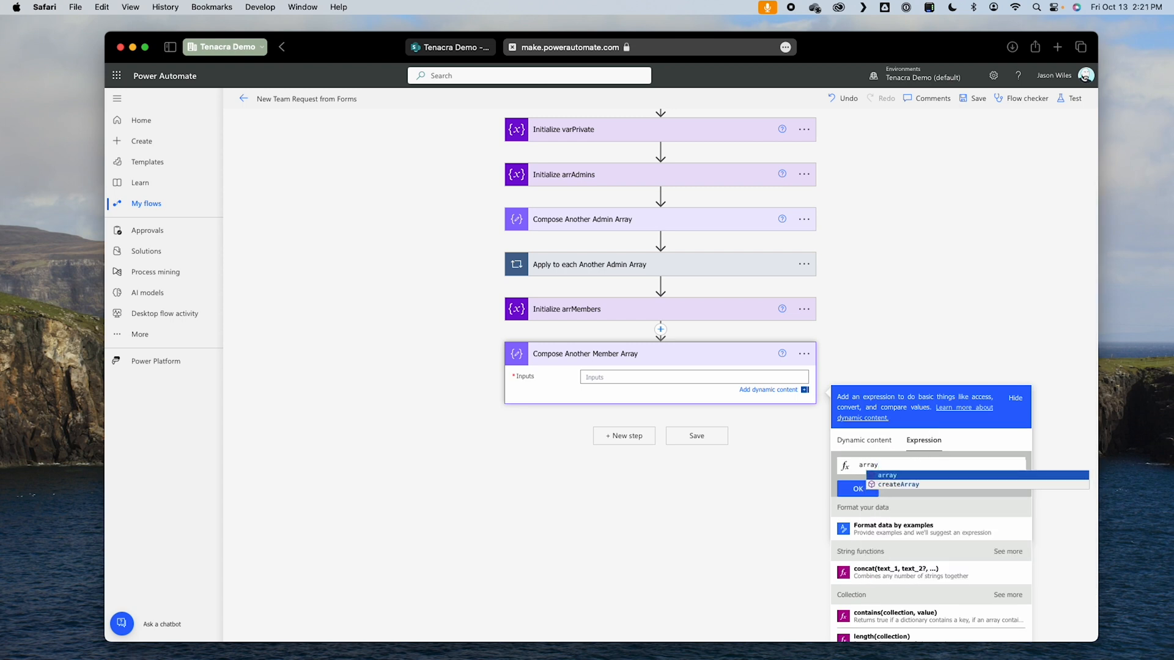
text((split)
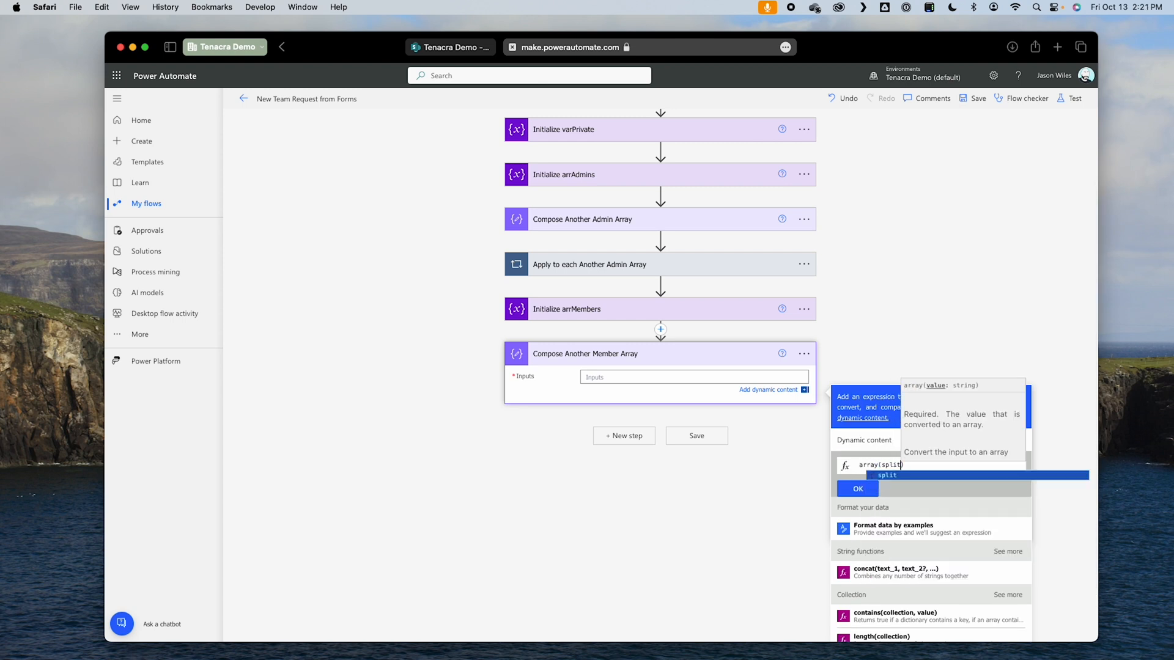
text(()
click(884, 441)
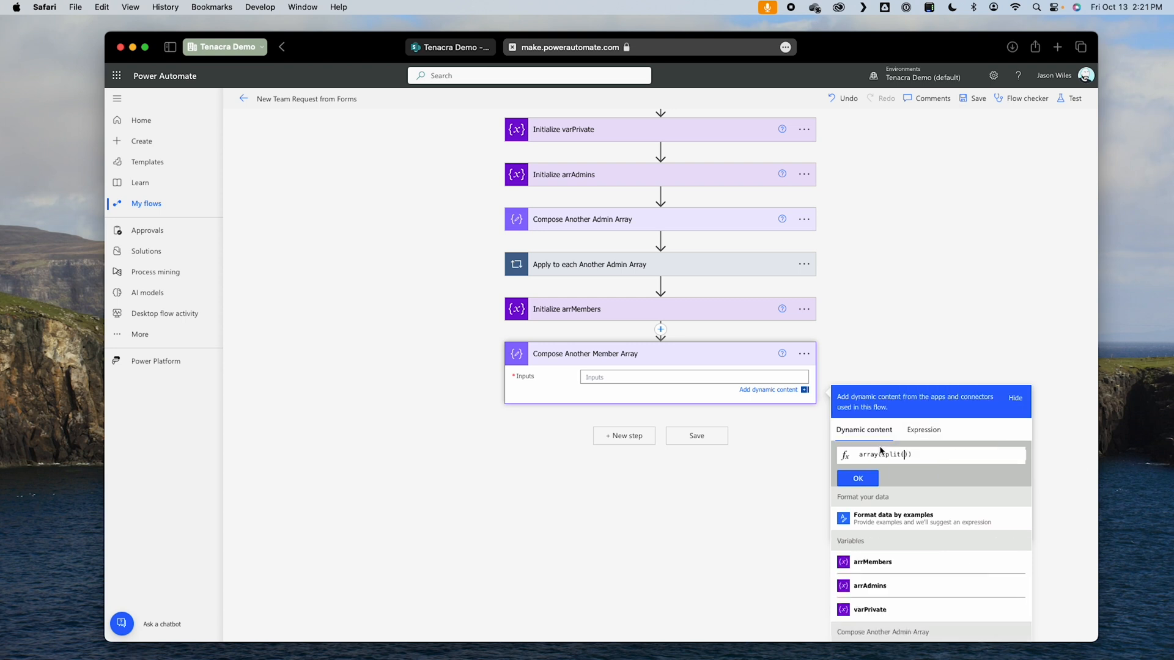
scroll(927, 587, down, 3)
scroll(927, 590, down, 3)
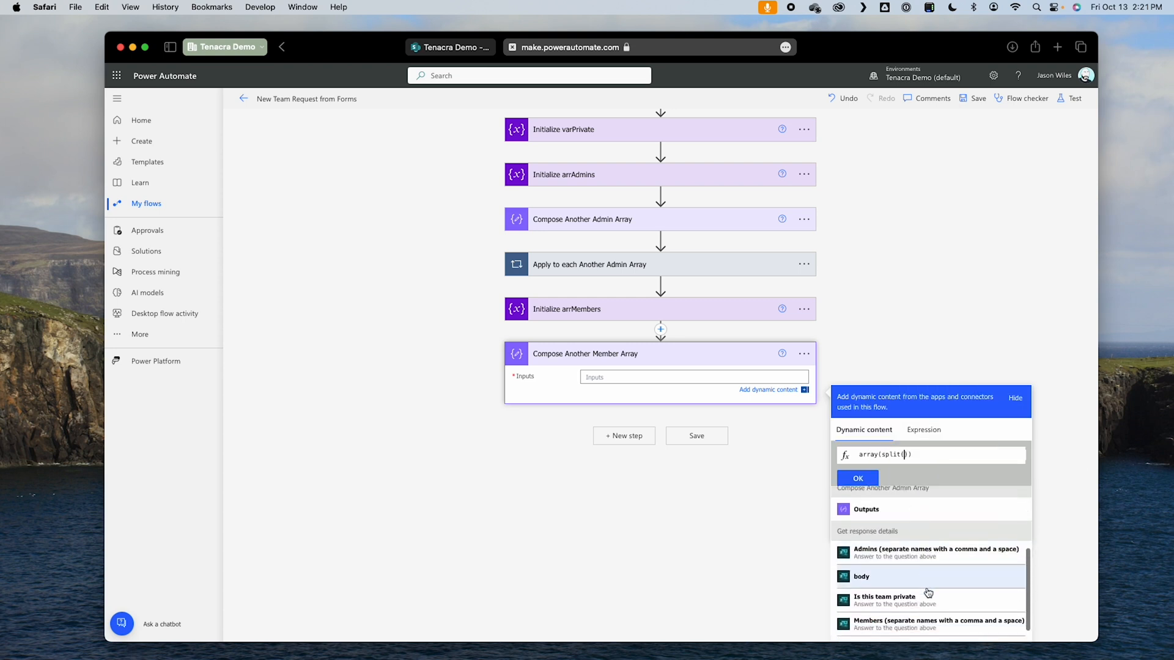
click(920, 566)
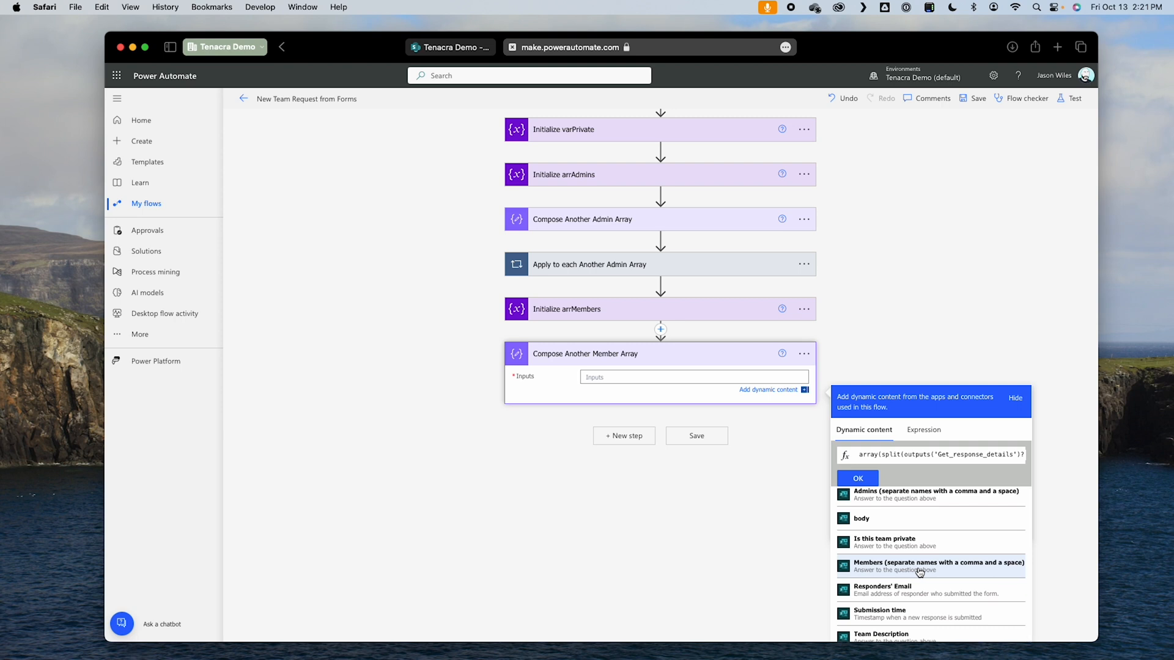
Step: Complete the split expression with the separator ', ' (comma and space) and insert it as the Compose action's input
click(964, 455)
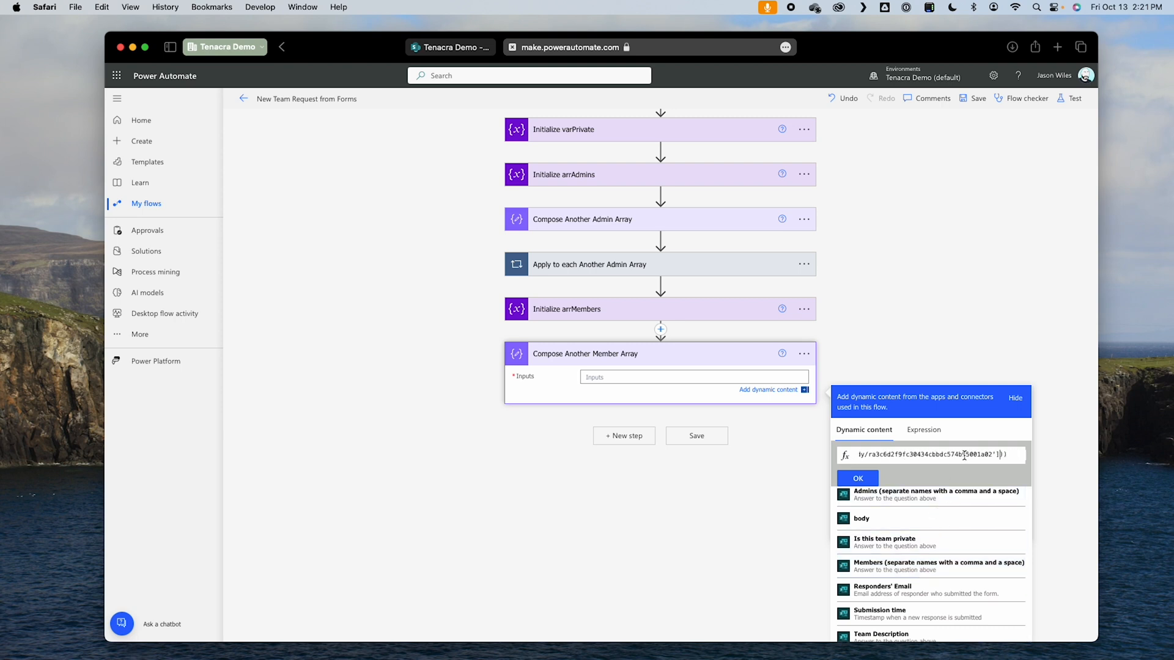
text(, )
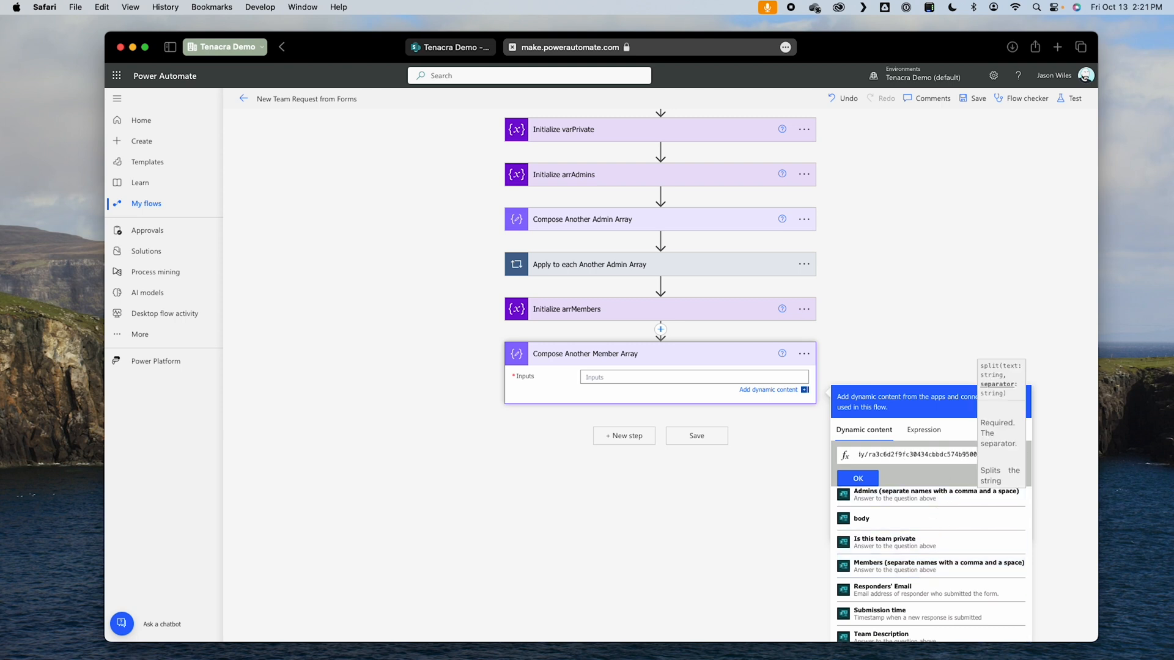
text(')
key(Left)
text(,)
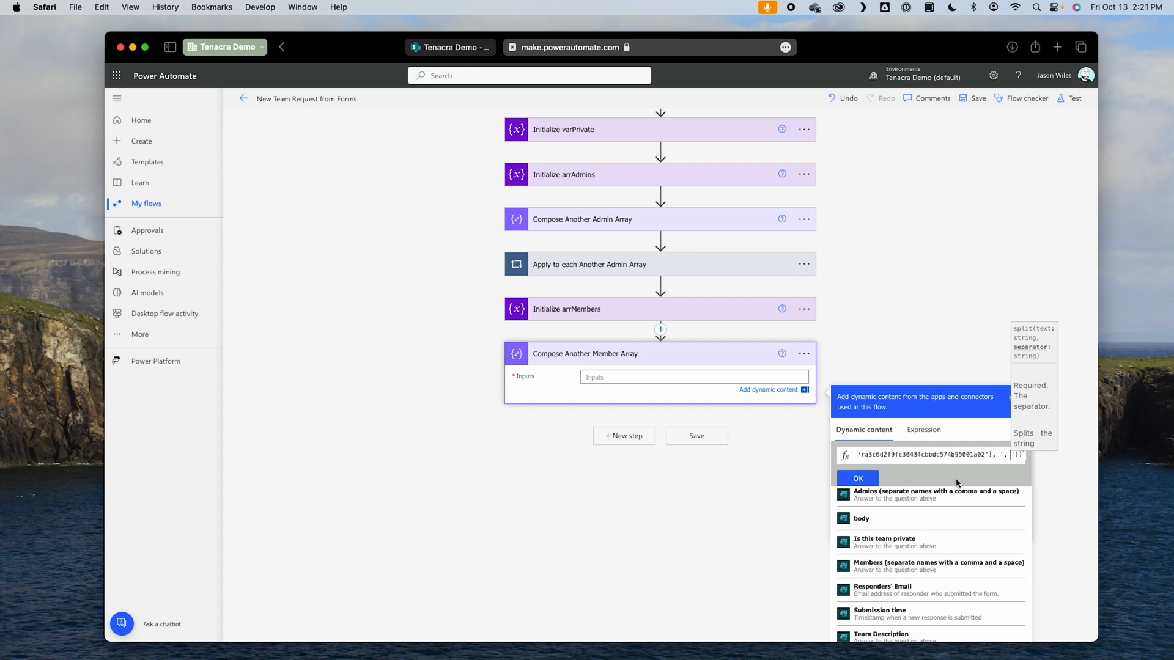
click(855, 480)
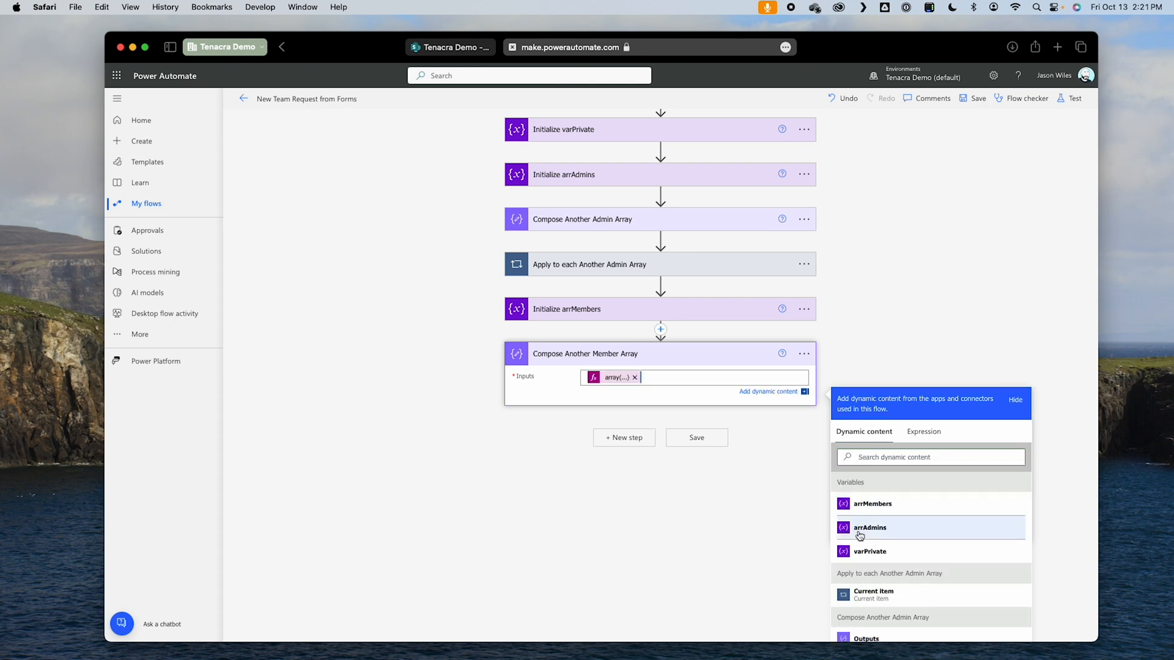
click(670, 517)
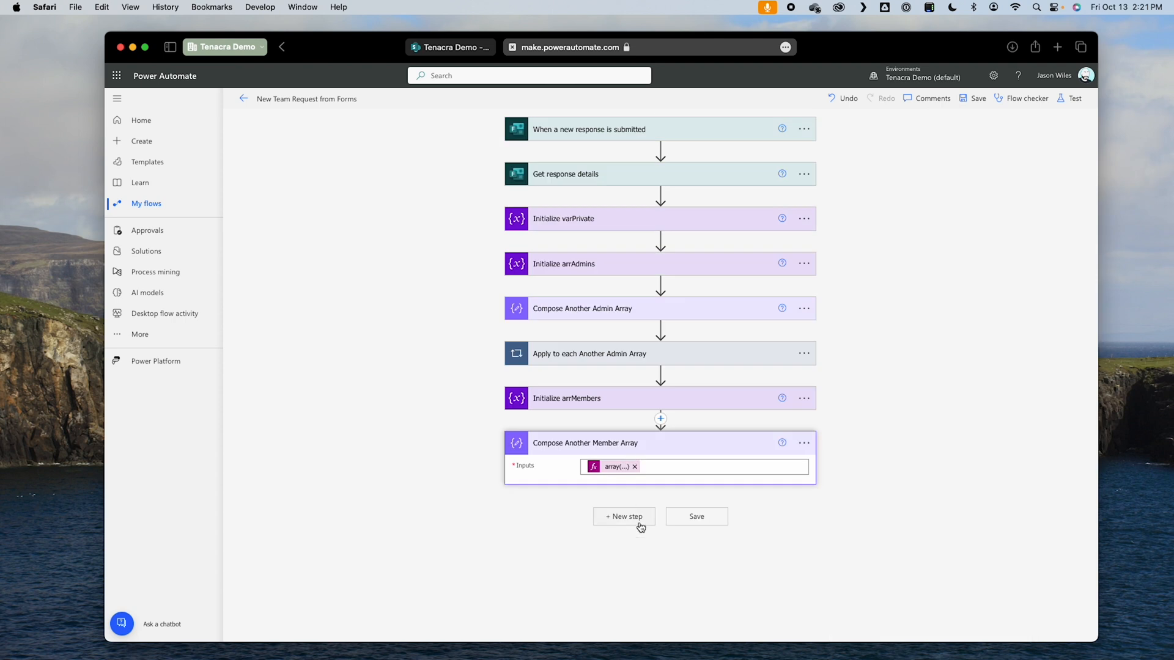
Step: Add an Apply to each control after Compose Another Member Array and rename it "Apply to each Another Member Array"
click(612, 522)
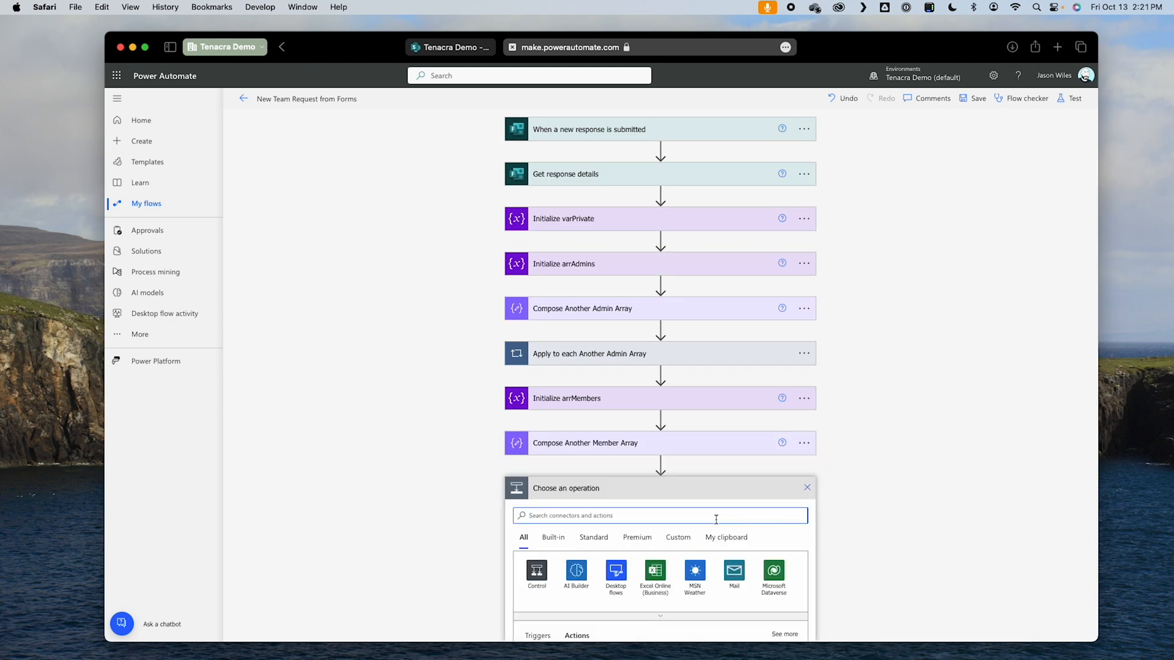
click(536, 572)
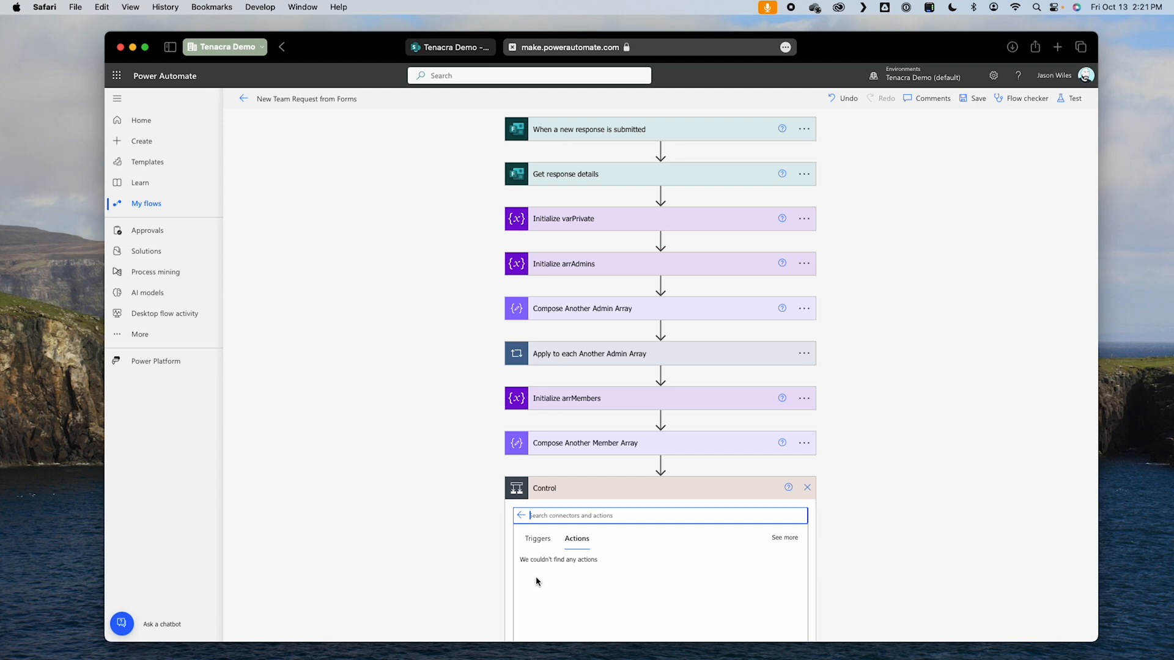
click(553, 528)
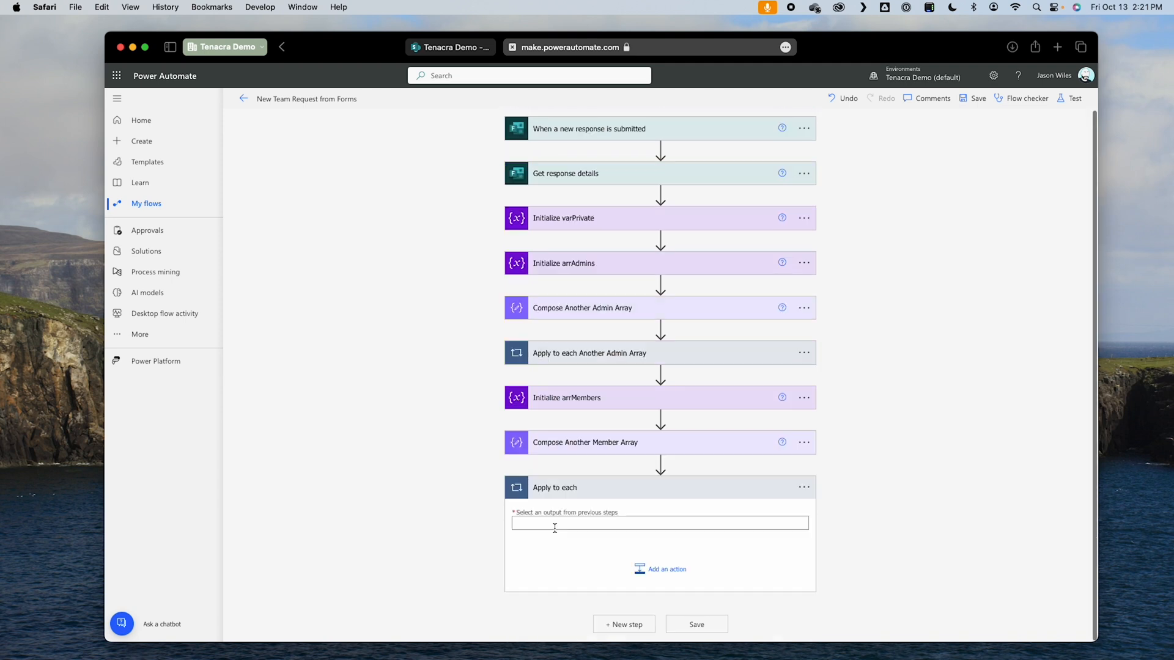
click(804, 487)
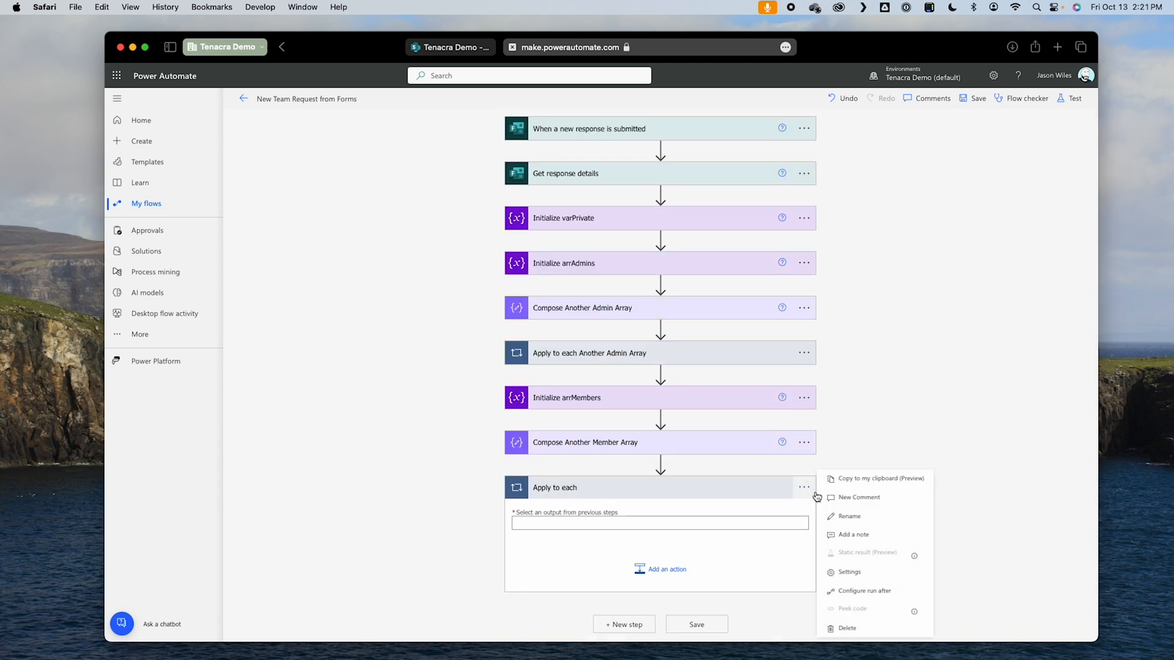
click(860, 519)
click(616, 489)
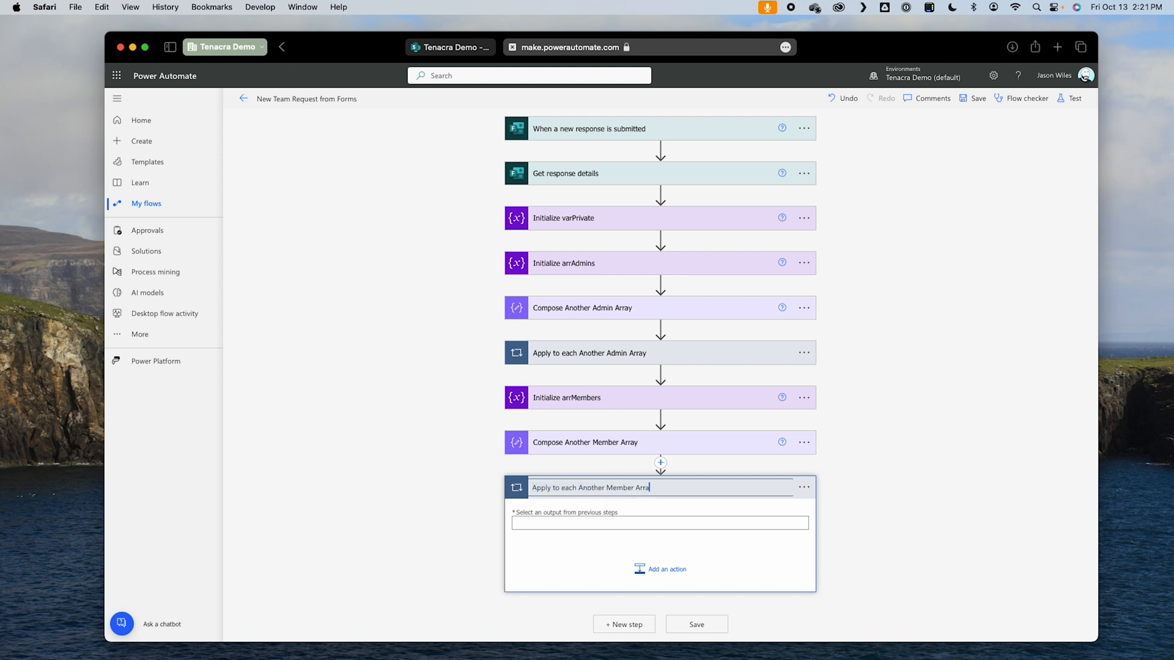
Step: Set the new loop's source to the Outputs of Compose Another Member Array
click(551, 524)
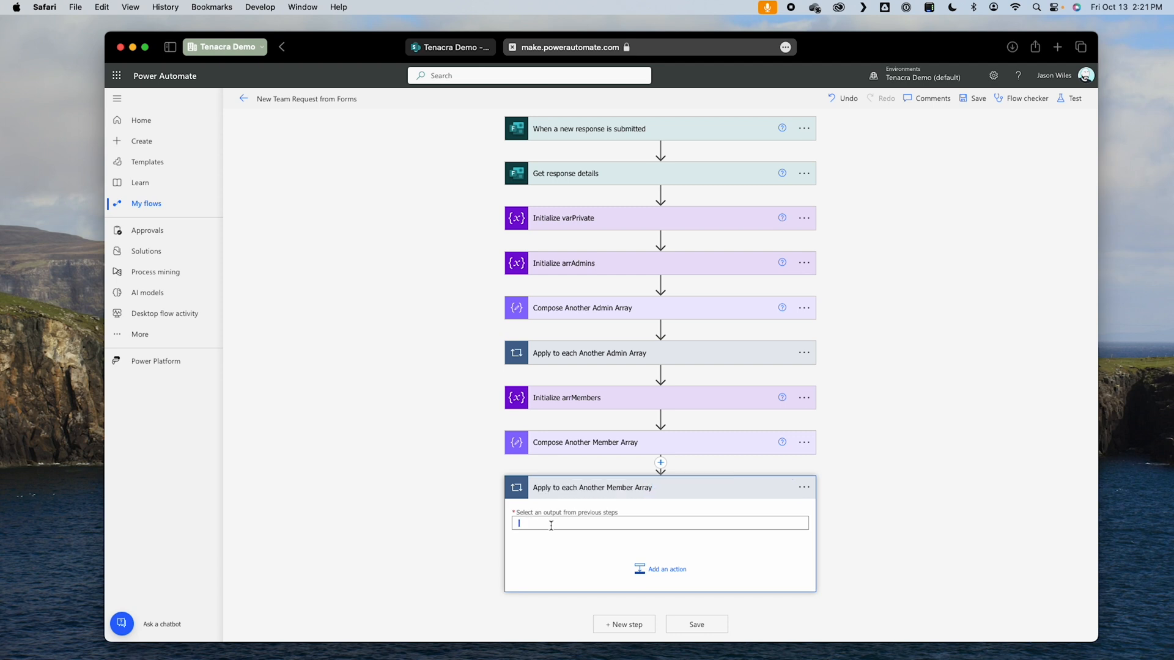
scroll(593, 523, down, 2)
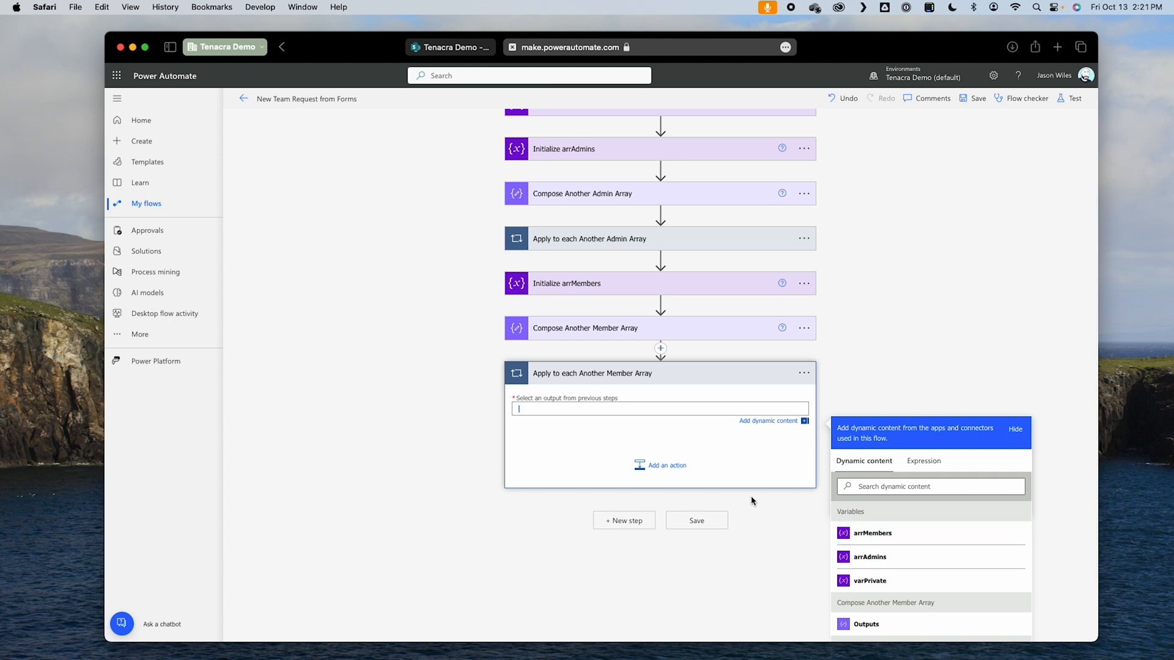
click(911, 622)
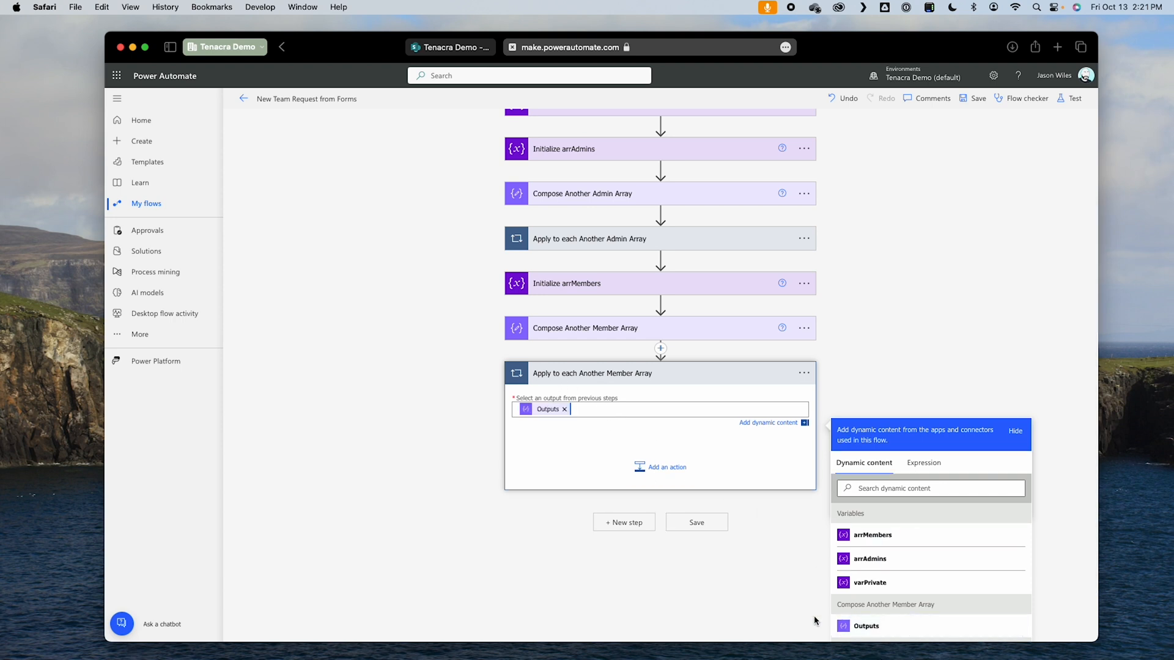
Step: Add an Append to array variable action inside the Apply to each Another Member Array loop and select arrMembers as its variable
click(677, 468)
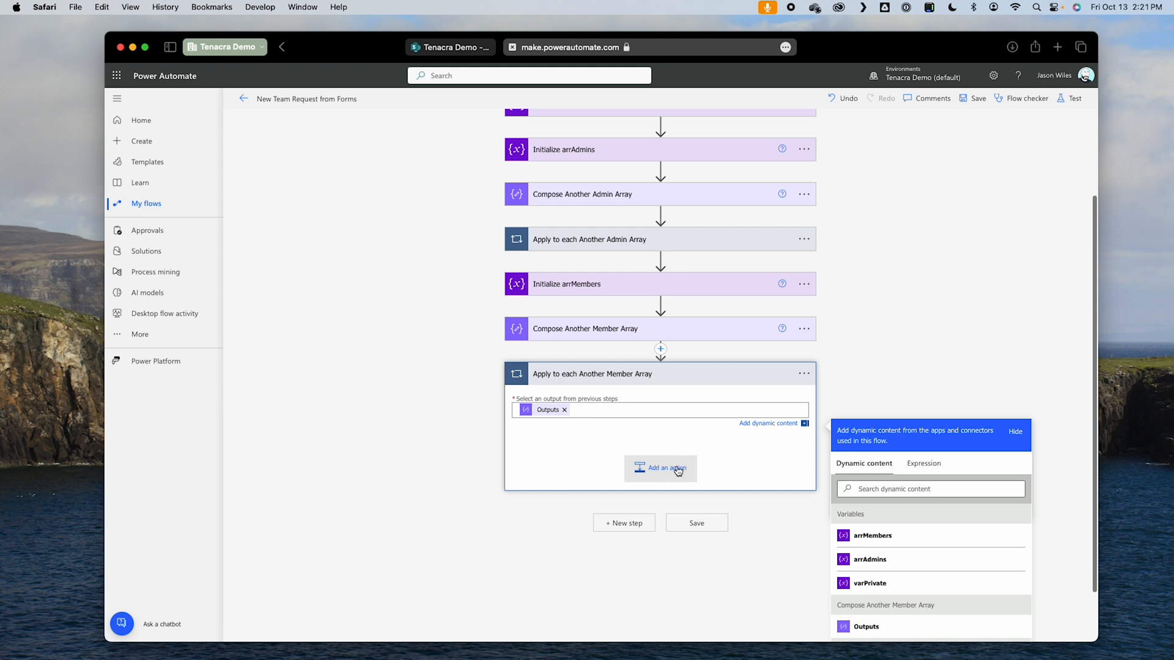
text(append)
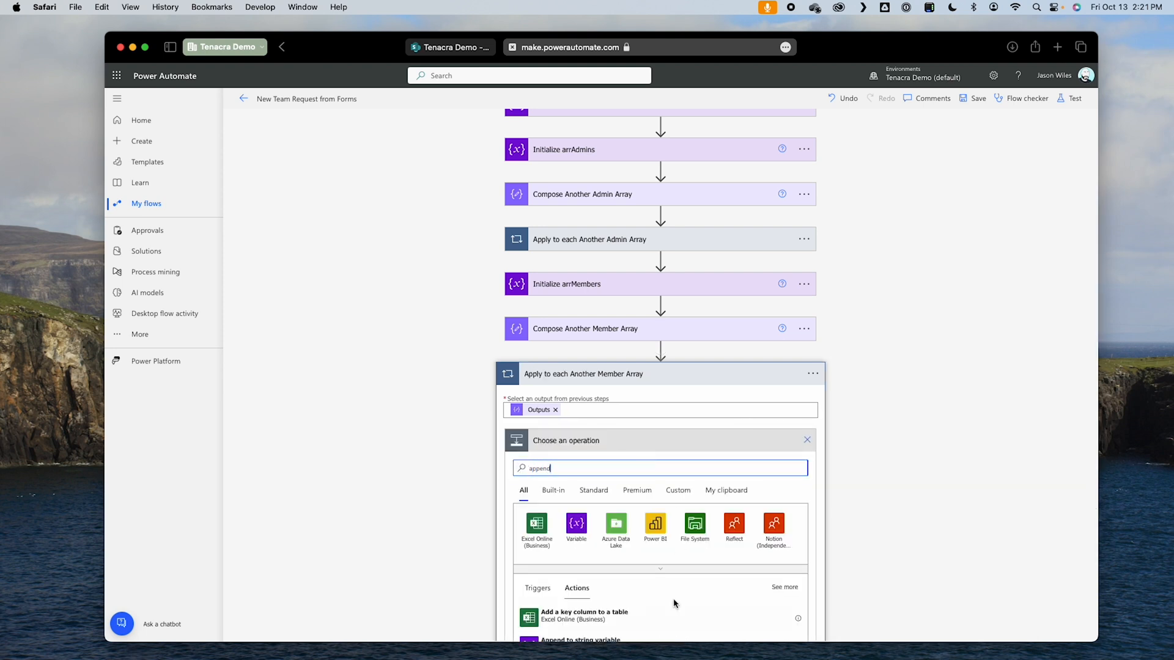
scroll(673, 606, down, 1)
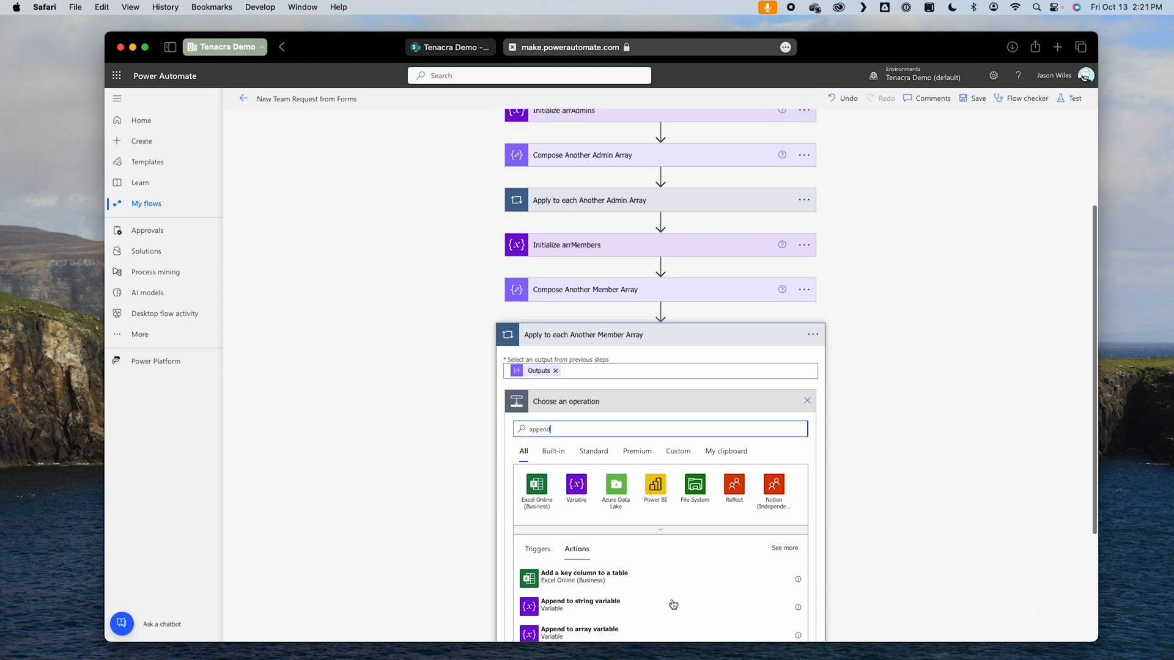
scroll(622, 614, down, 1)
click(619, 616)
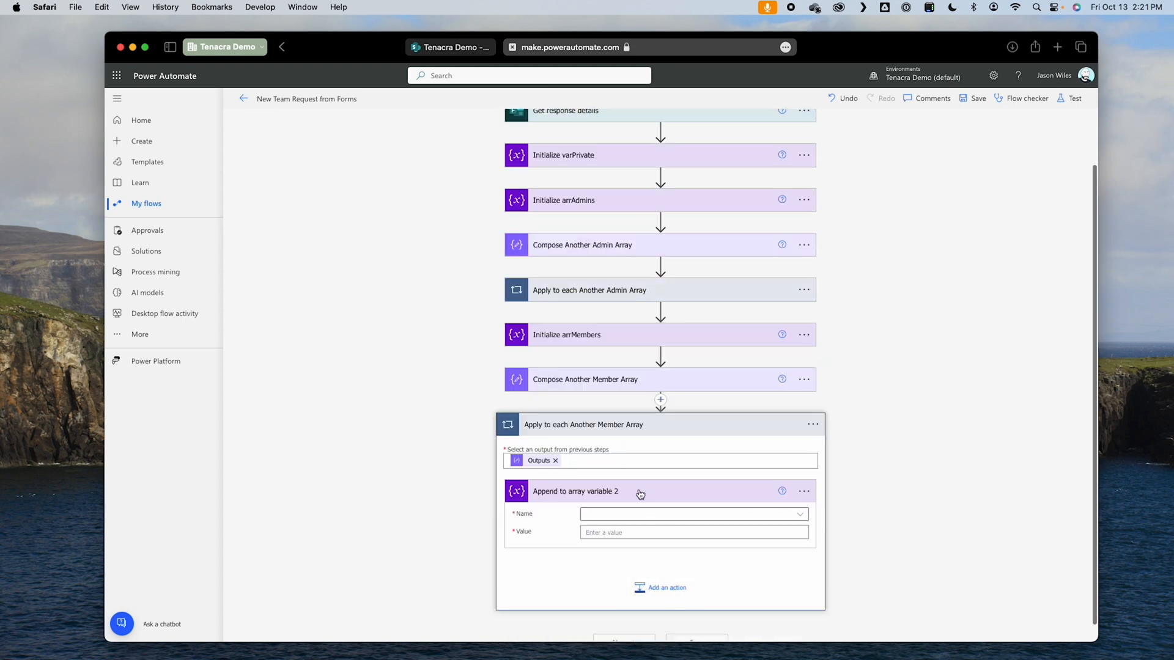
click(649, 514)
click(645, 548)
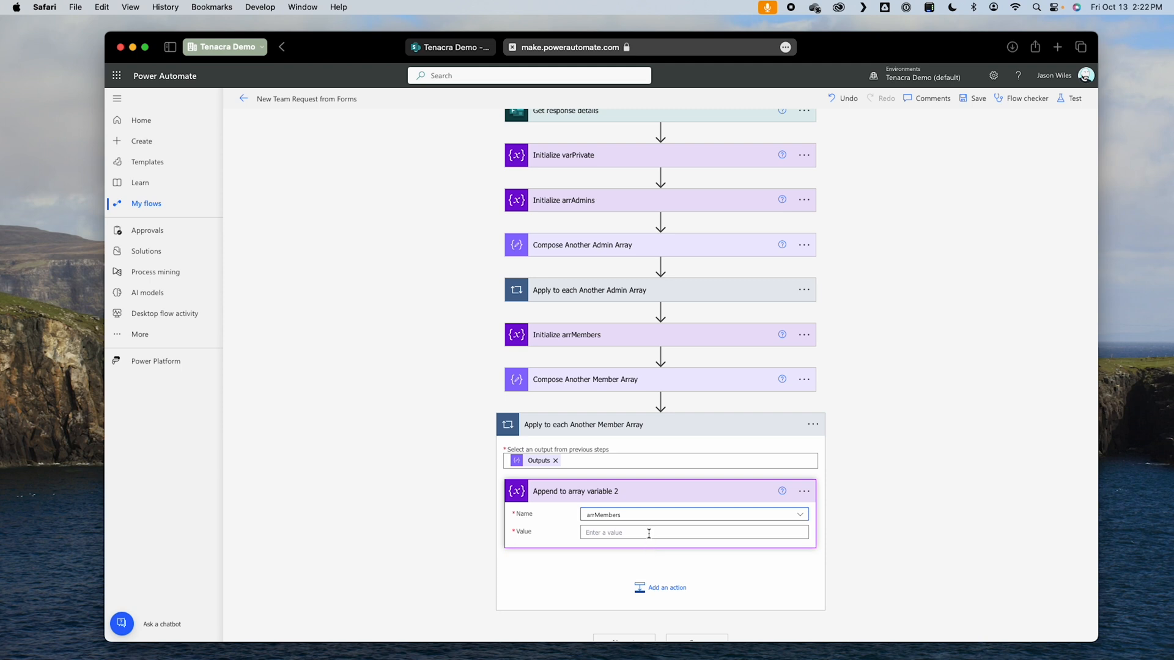
Step: Set the append action's value to {"Claims": ""} with the member loop's Current item inserted between the empty quotes
click(649, 532)
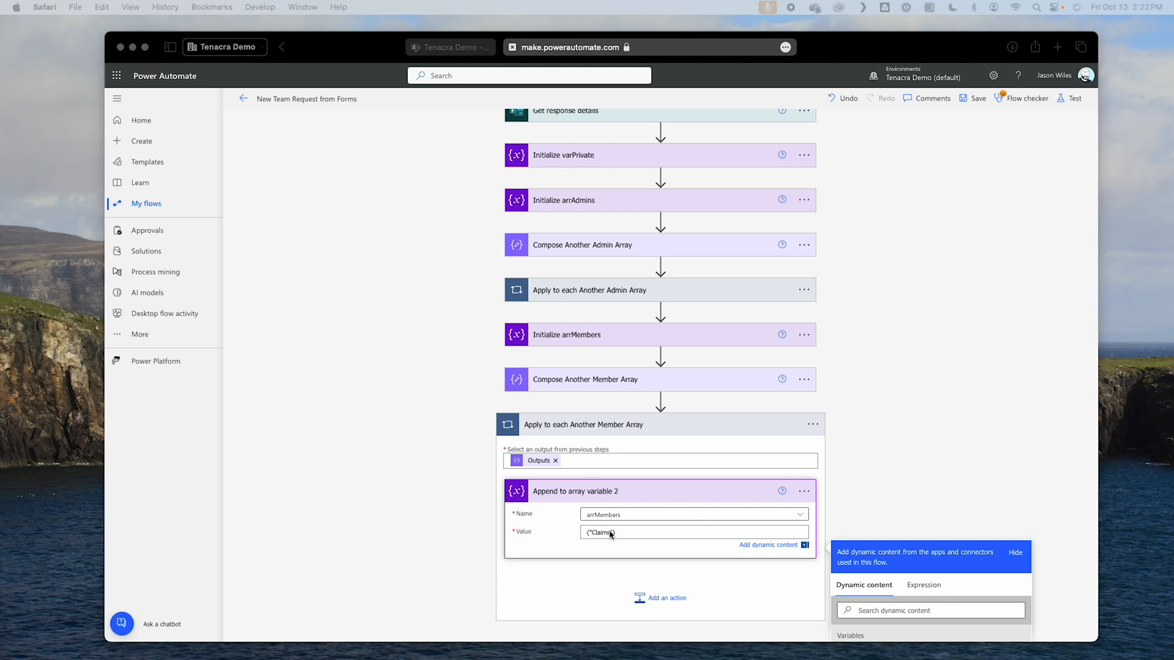
click(612, 533)
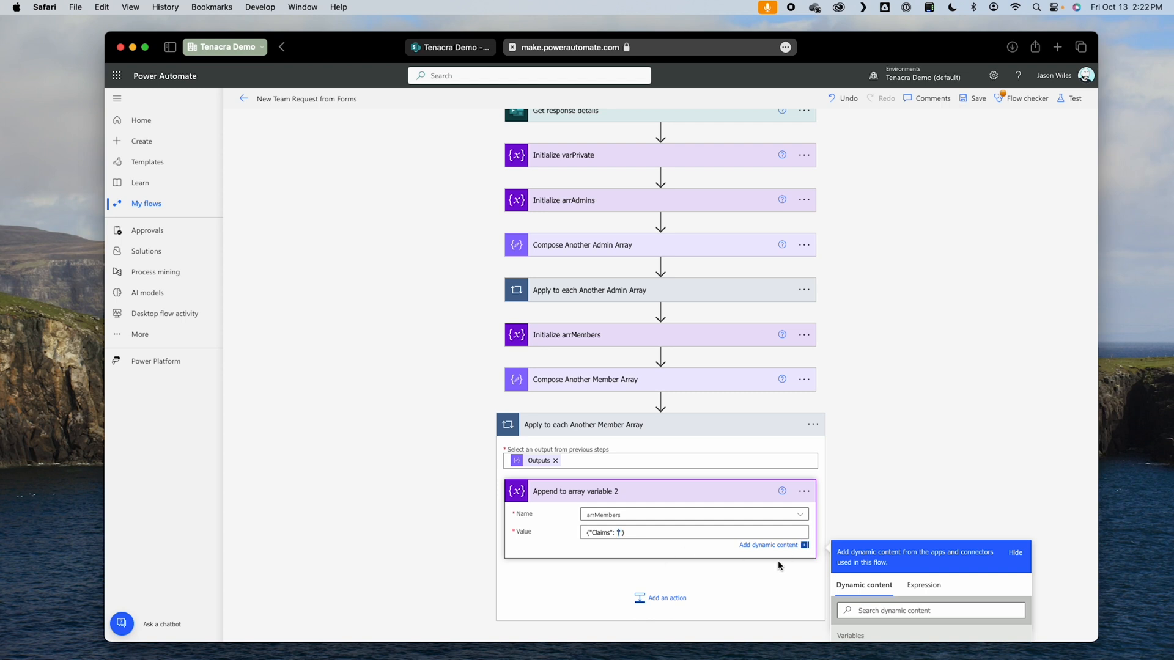
scroll(782, 565, down, 3)
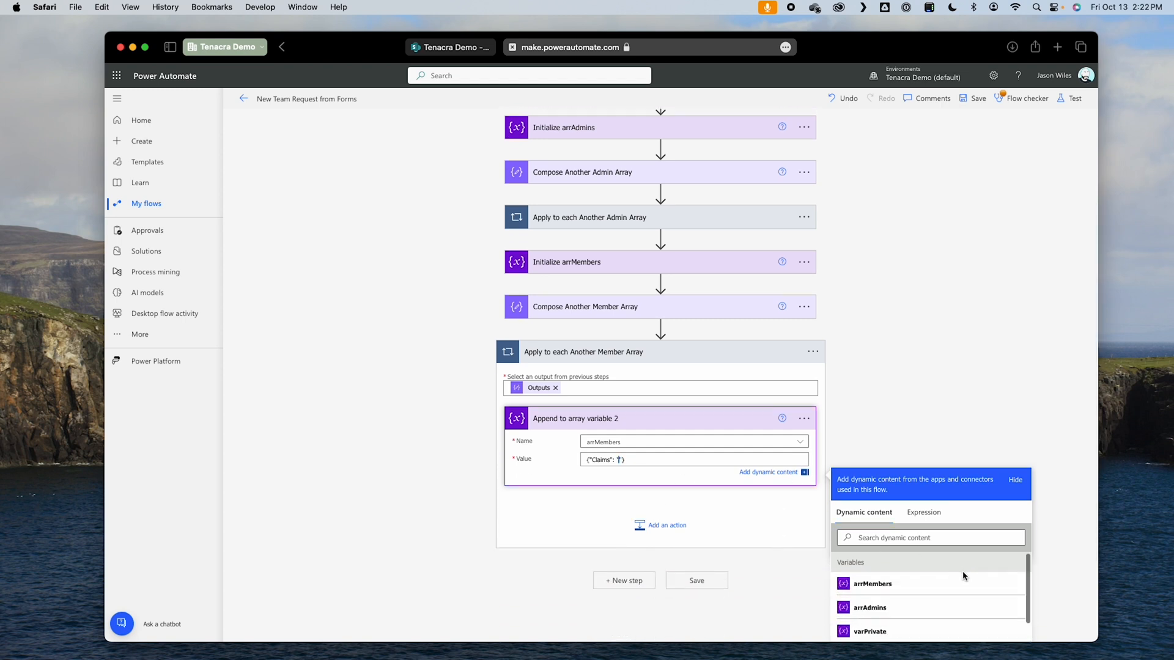
scroll(961, 579, down, 3)
scroll(1051, 582, down, 2)
scroll(935, 587, down, 10)
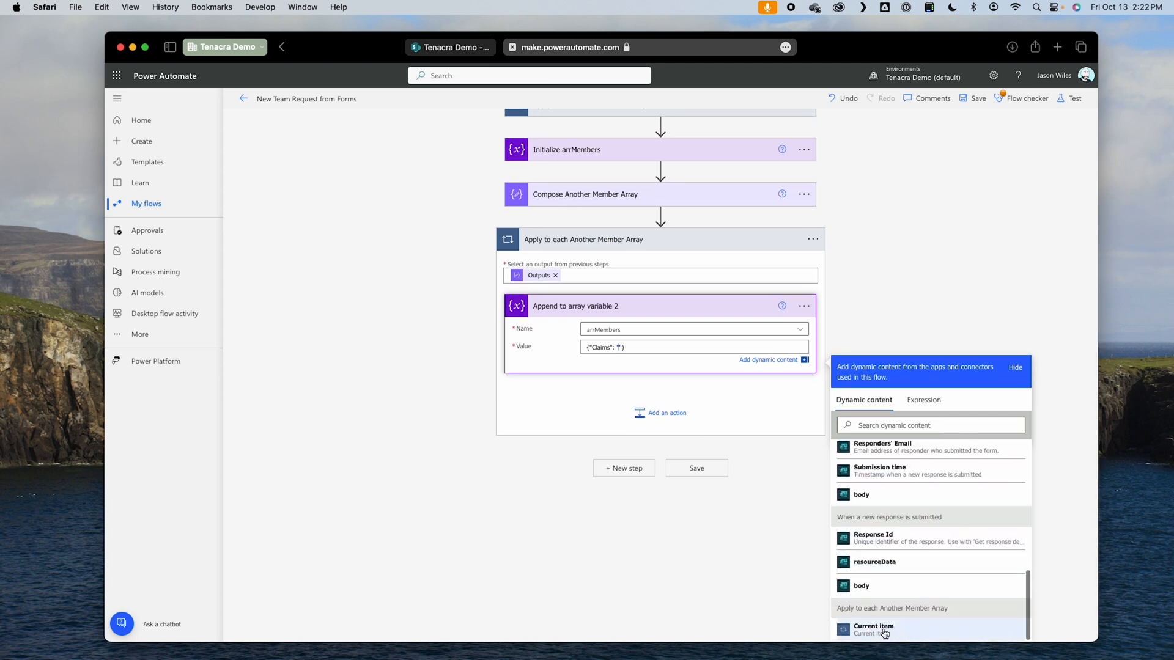
click(885, 633)
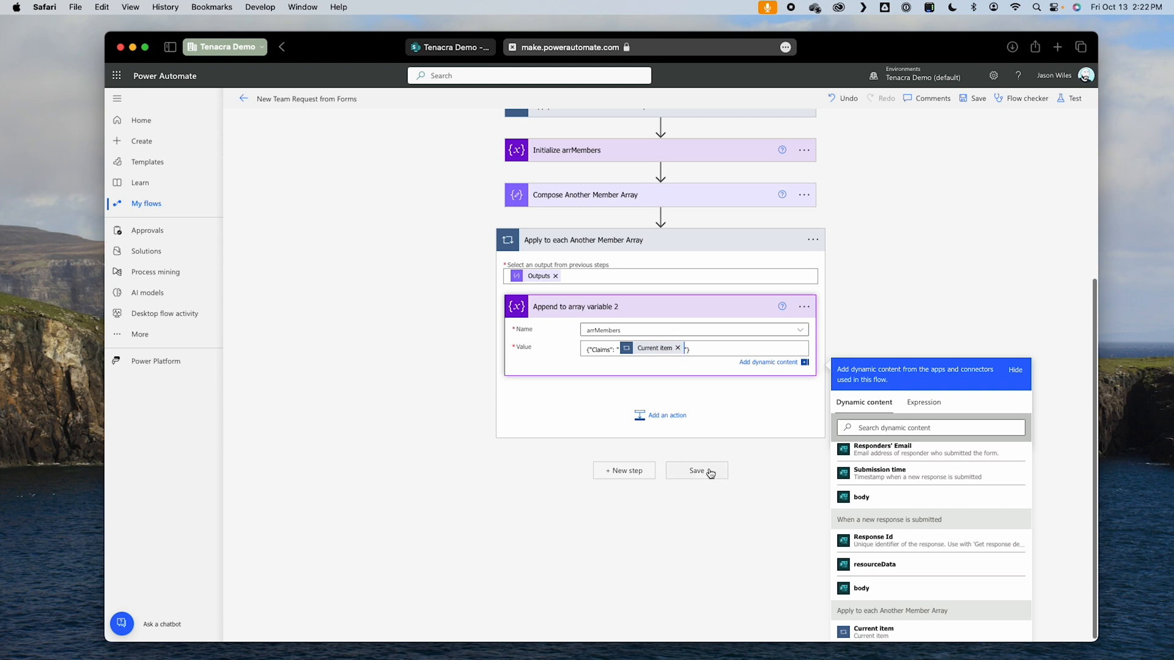
Step: Save the flow and test it automatically with the most recent successful trigger run
click(710, 472)
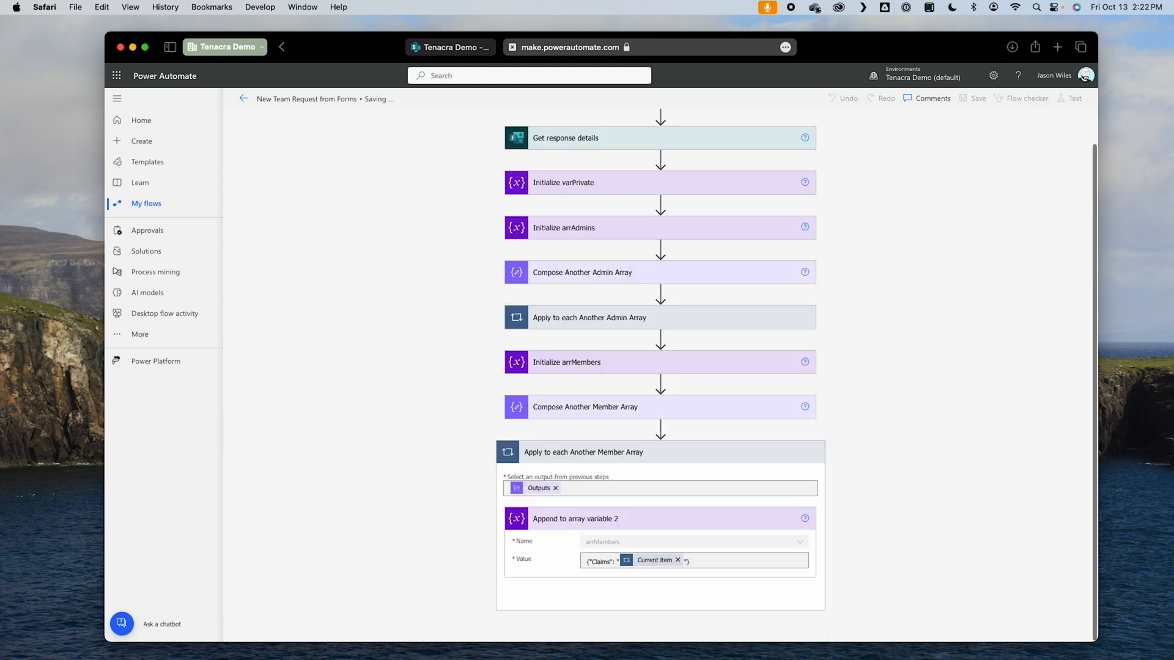
click(1067, 100)
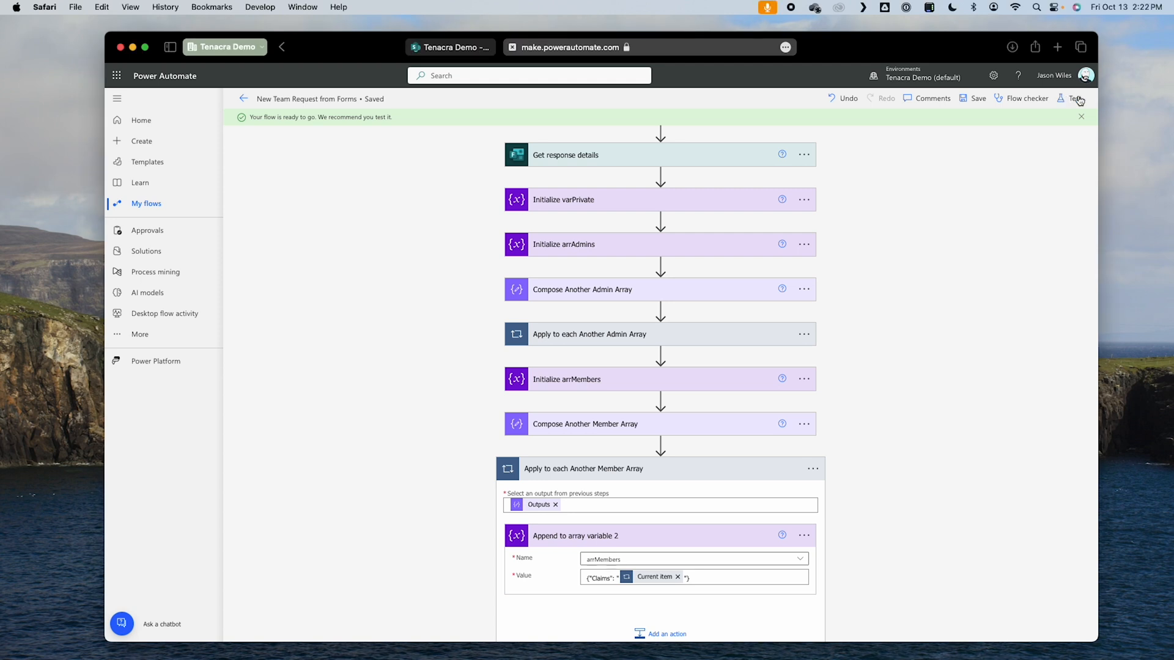
click(978, 164)
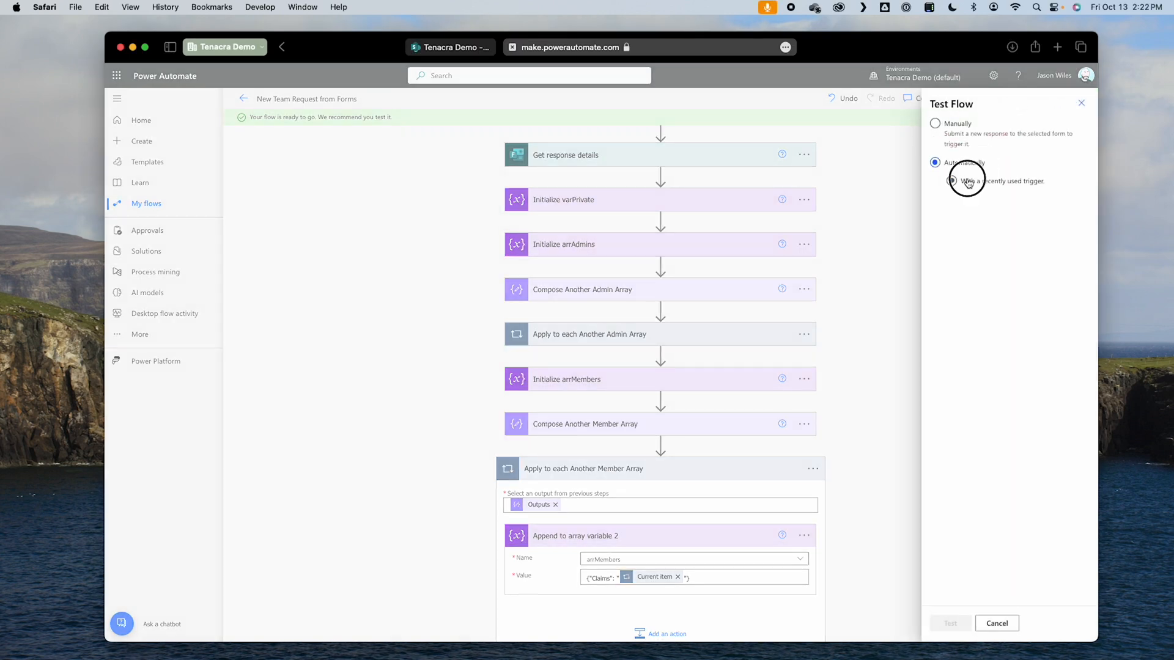
click(966, 201)
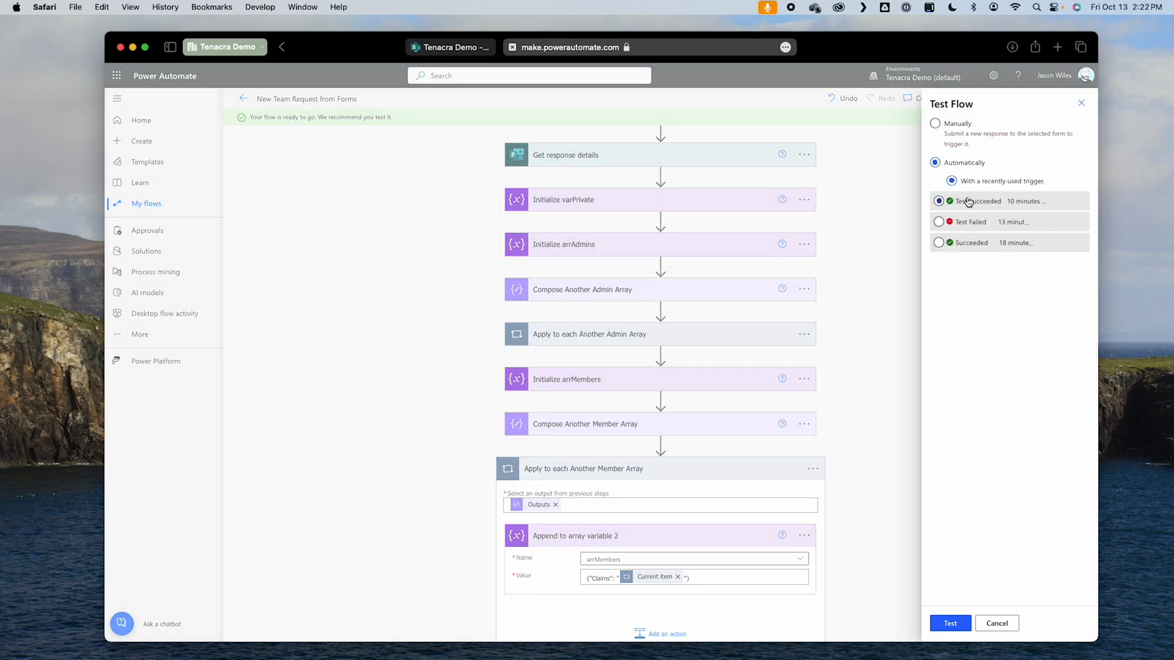
click(951, 623)
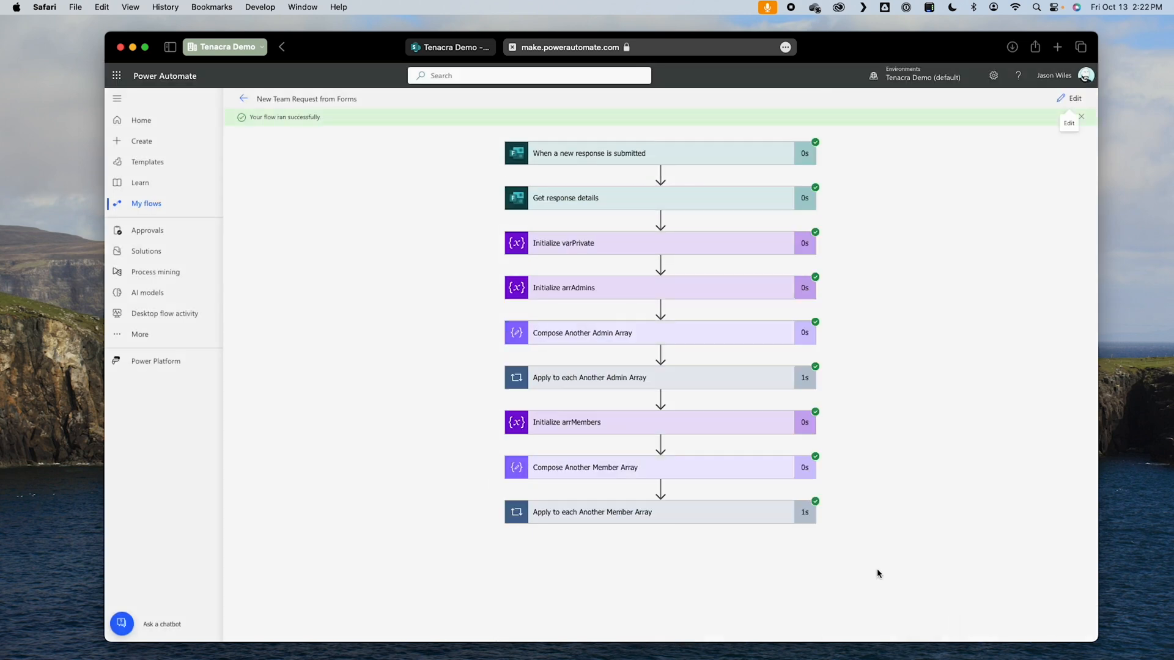
Step: Examine the Claims value appended to arrAdmins in both iterations of the admin loop in the test run
click(719, 383)
click(647, 429)
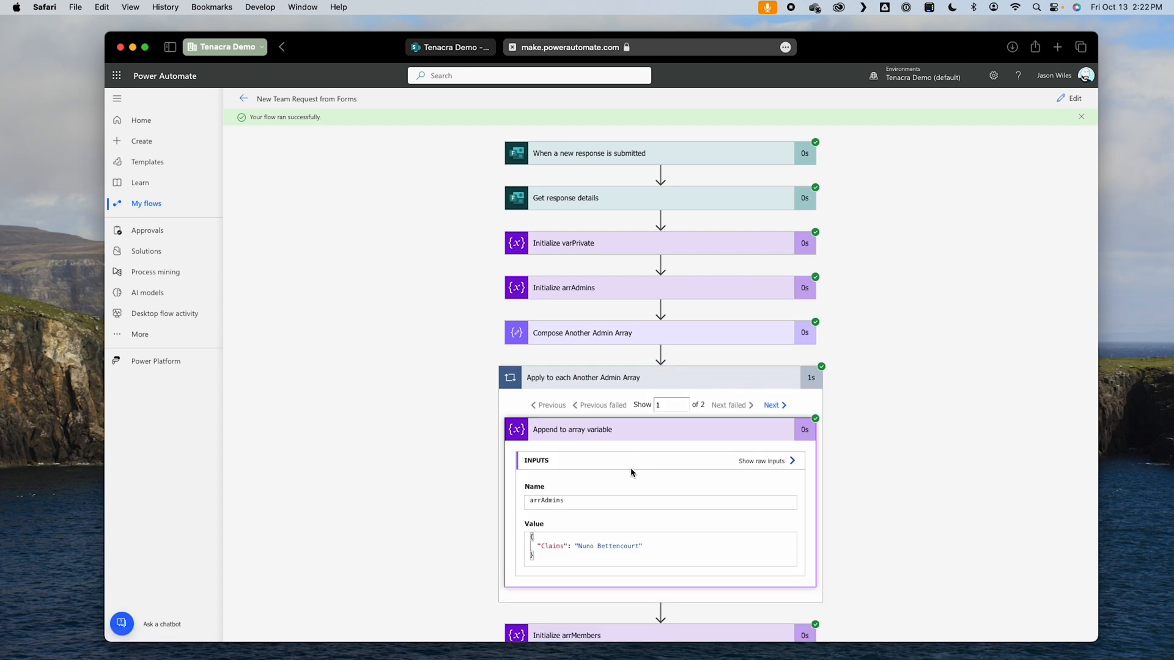
drag(651, 547, 571, 546)
click(774, 405)
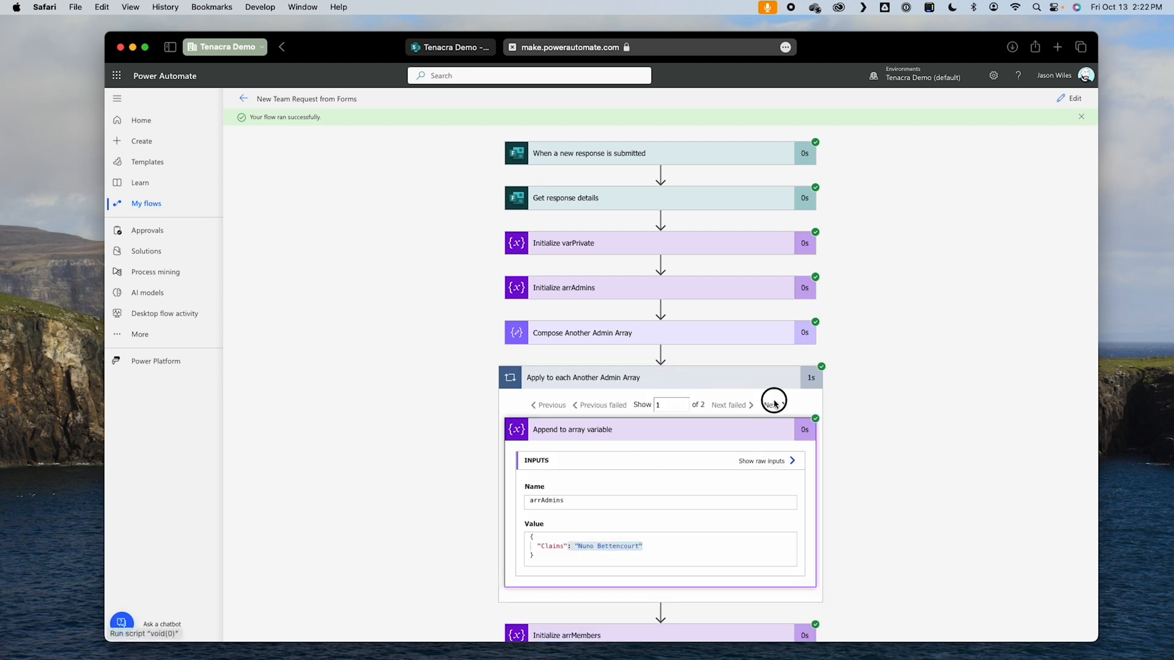
drag(645, 536, 575, 545)
Step: Examine the run details of Initialize arrMembers and the inputs and outputs of Compose Another Member Array
scroll(846, 542, down, 3)
click(583, 516)
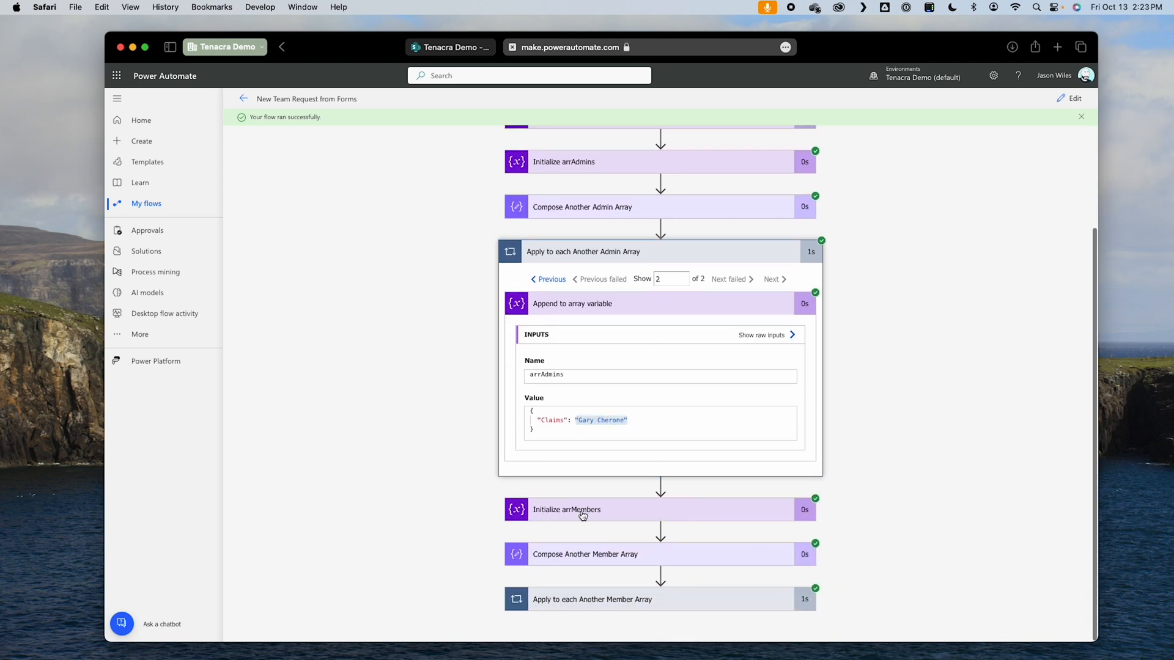
scroll(606, 371, down, 2)
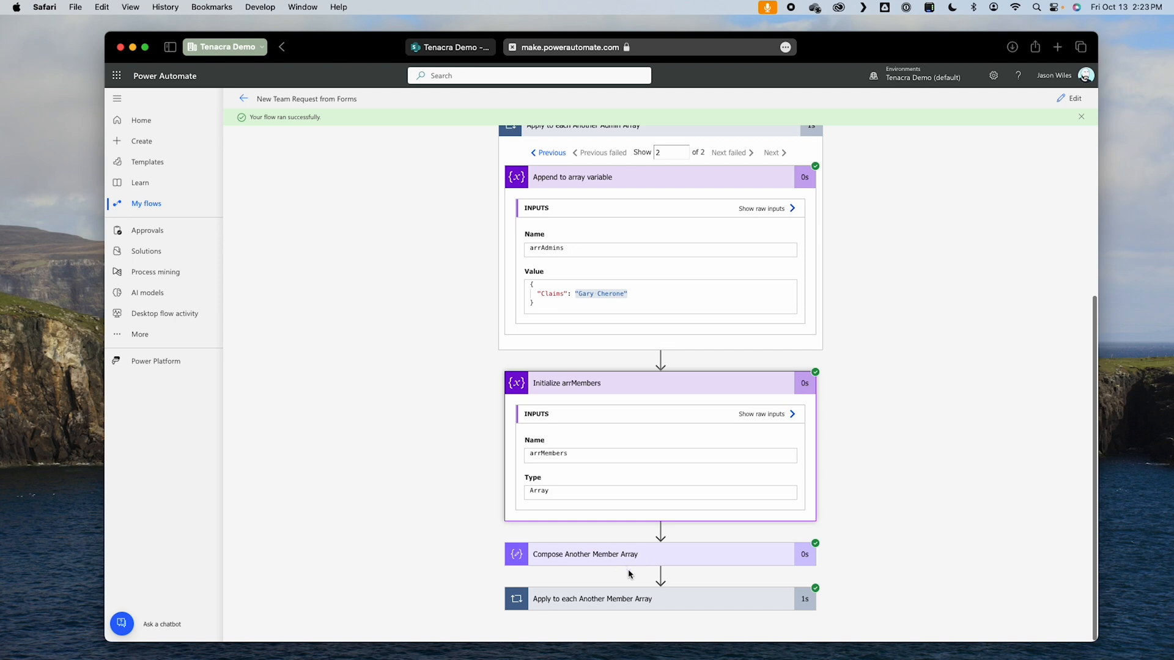
click(641, 554)
scroll(645, 557, down, 2)
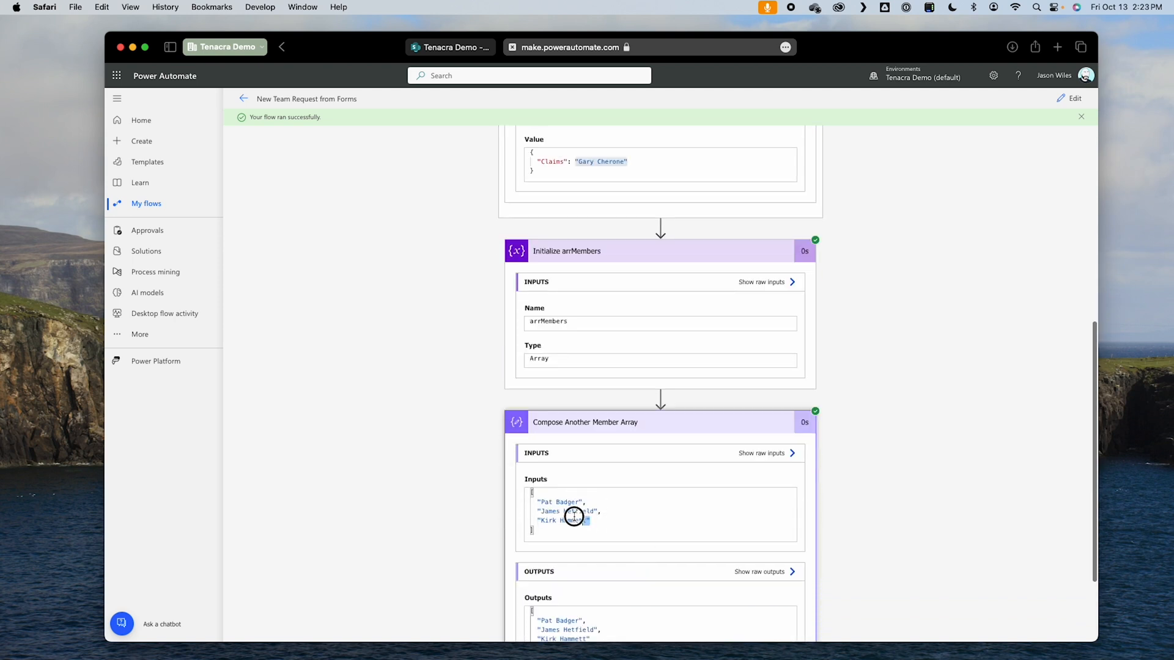
drag(590, 521, 530, 506)
scroll(826, 543, down, 2)
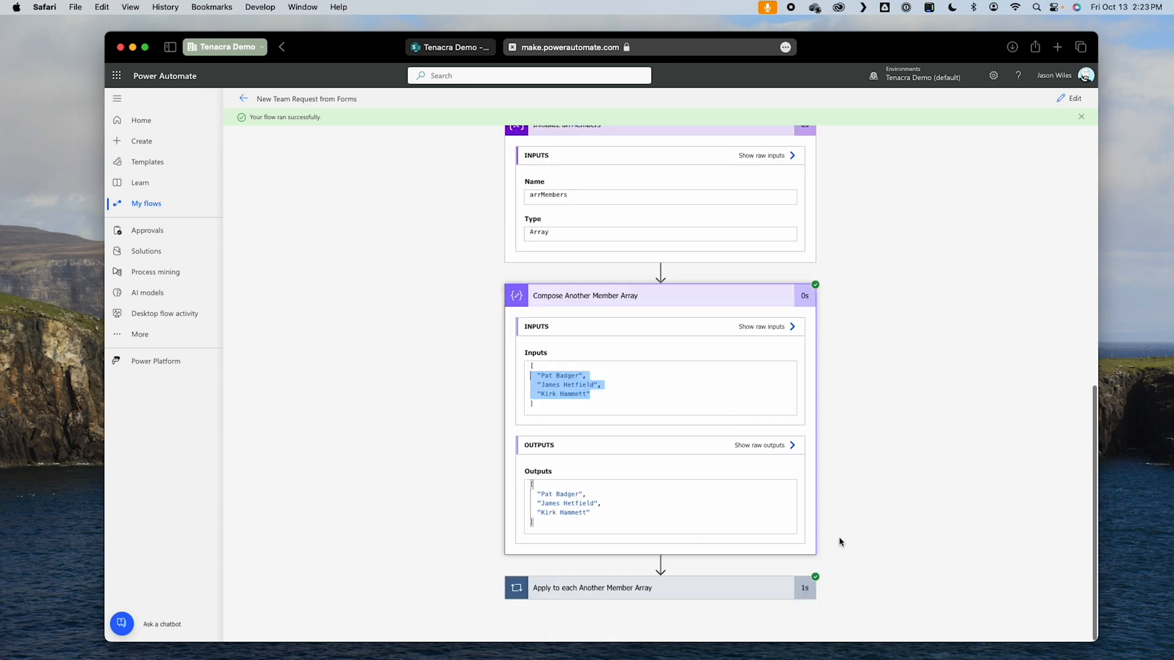
Step: Examine the Claims value appended to arrMembers by going through all three iterations of the member loop
click(638, 606)
scroll(636, 606, down, 1)
click(636, 584)
scroll(639, 575, down, 3)
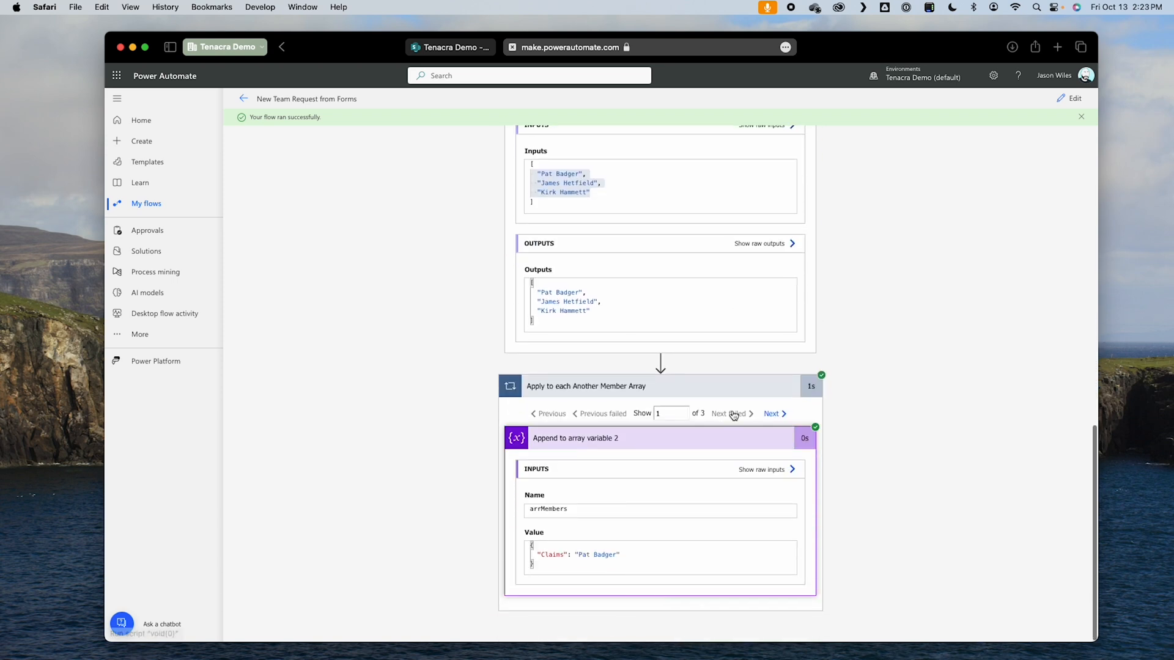
drag(567, 555, 621, 555)
click(773, 414)
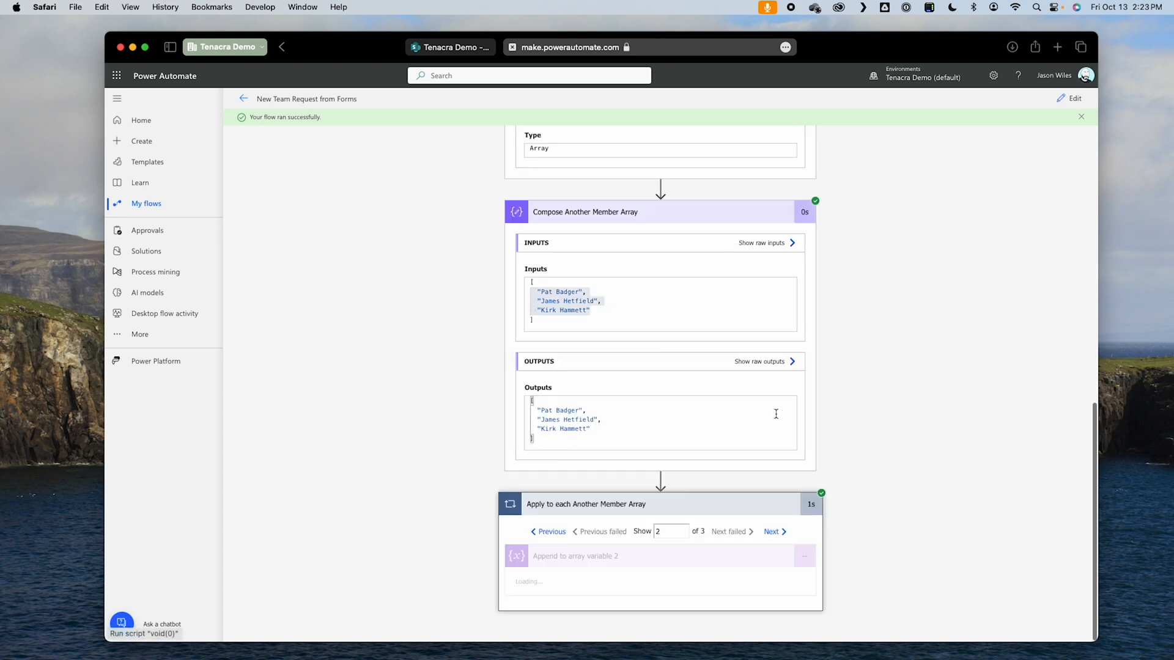
click(776, 414)
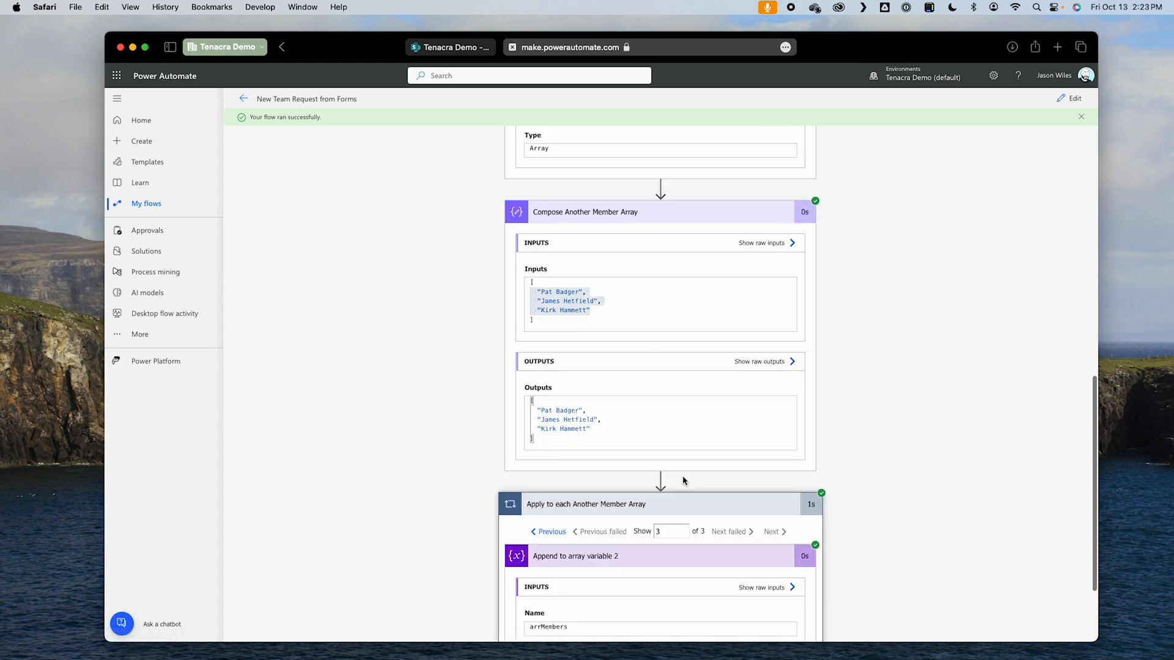
scroll(685, 480, down, 3)
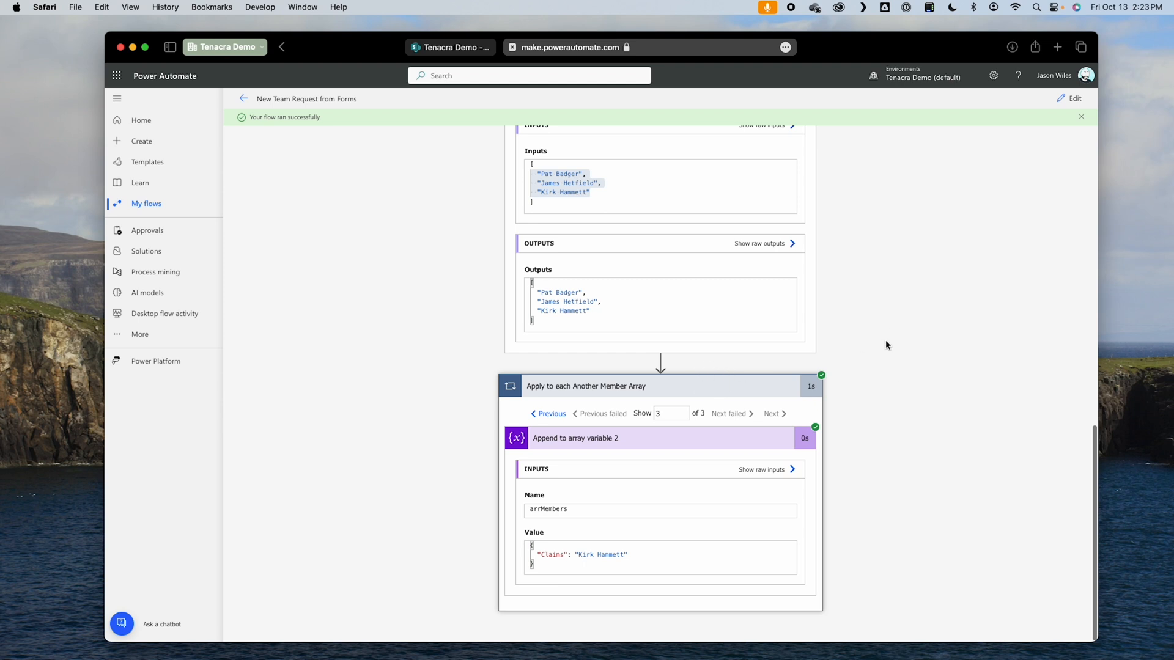
Step: Collapse the expanded action details in the test run
scroll(886, 341, up, 8)
click(709, 463)
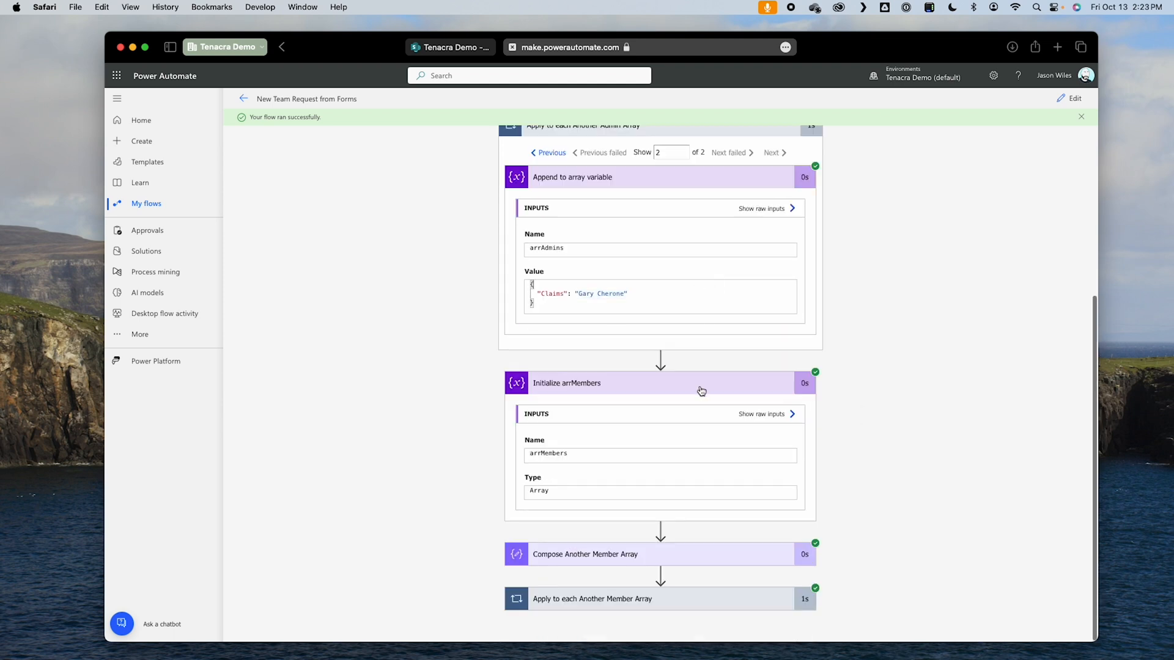
click(700, 388)
click(715, 256)
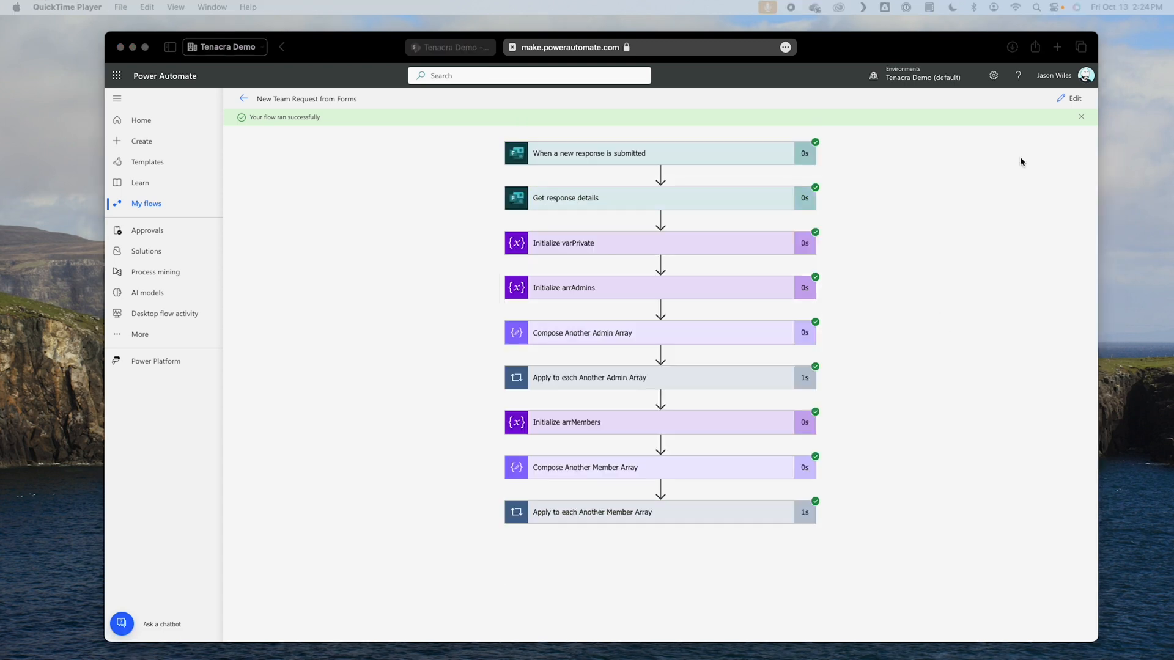
Step: Return the flow to editing and collapse the Apply to each Another Member Array loop
click(1073, 99)
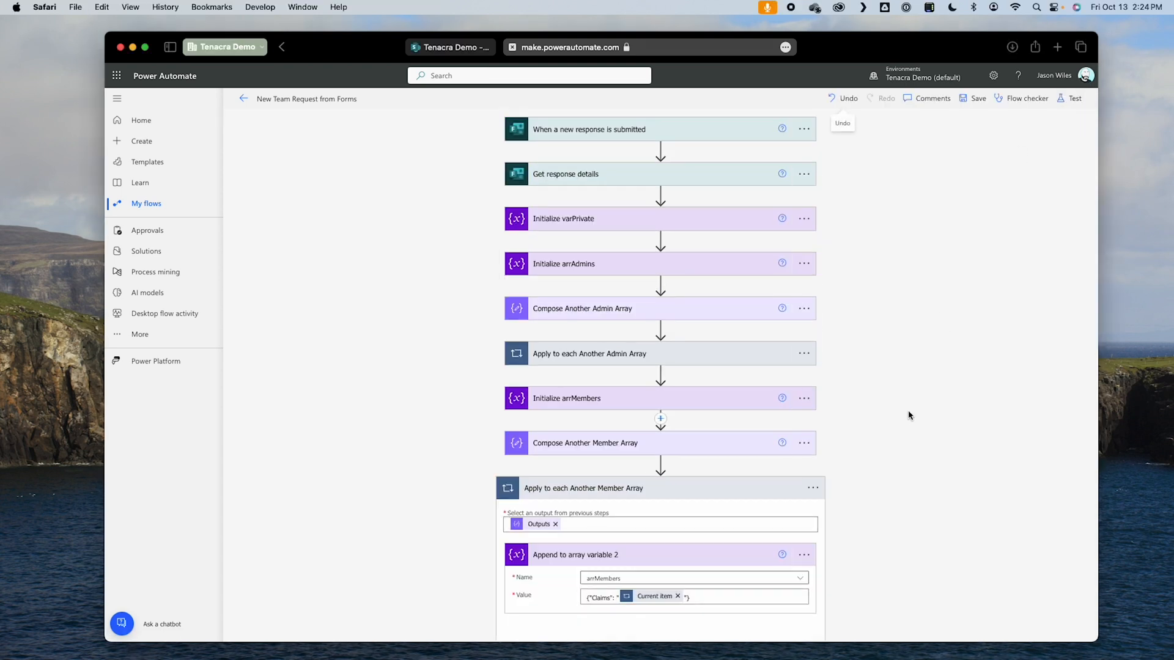
scroll(846, 436, down, 3)
click(778, 404)
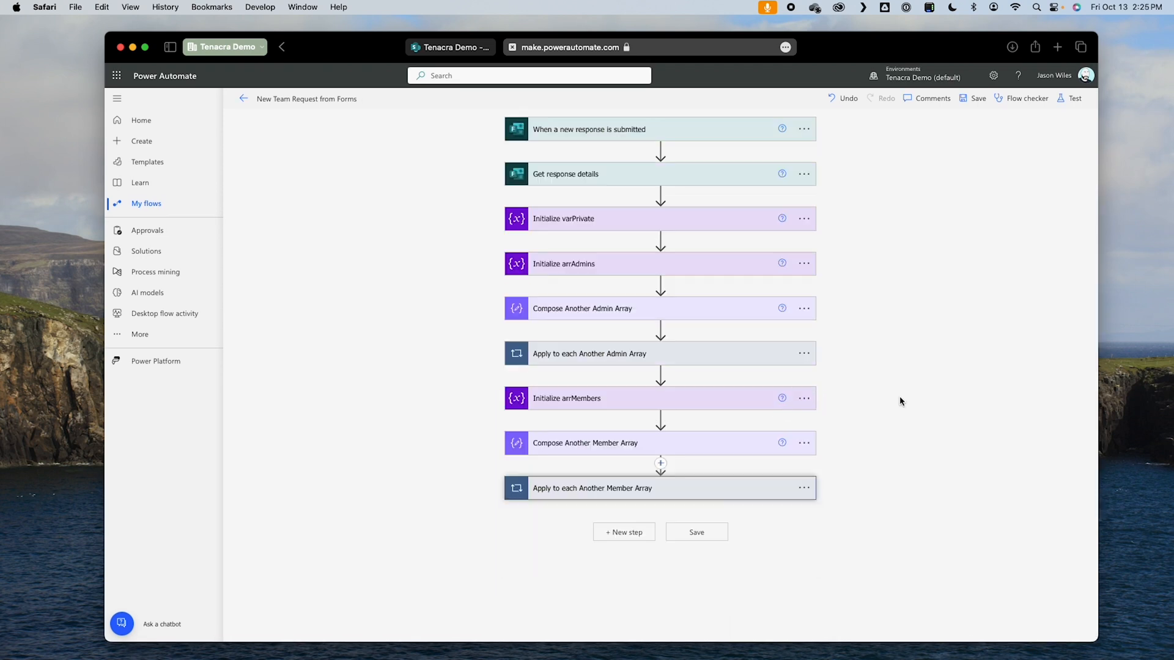
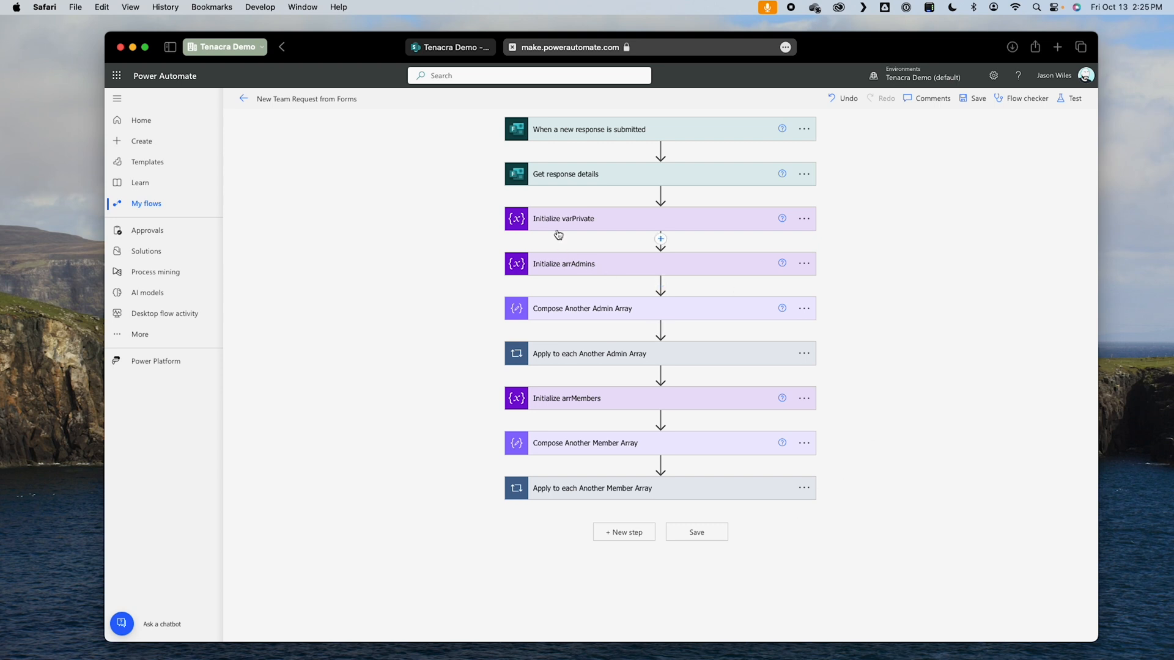
Step: Move Initialize varPrivate to the end of the flow, after the Apply to each Another Member Array loop
click(638, 534)
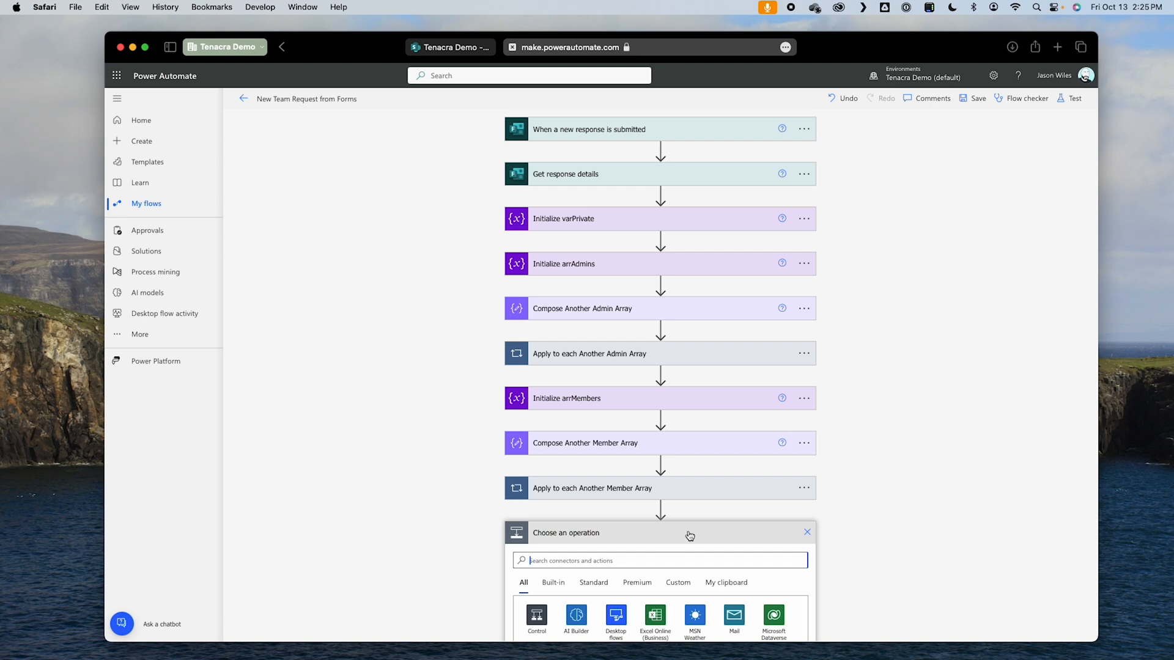
drag(634, 217, 661, 511)
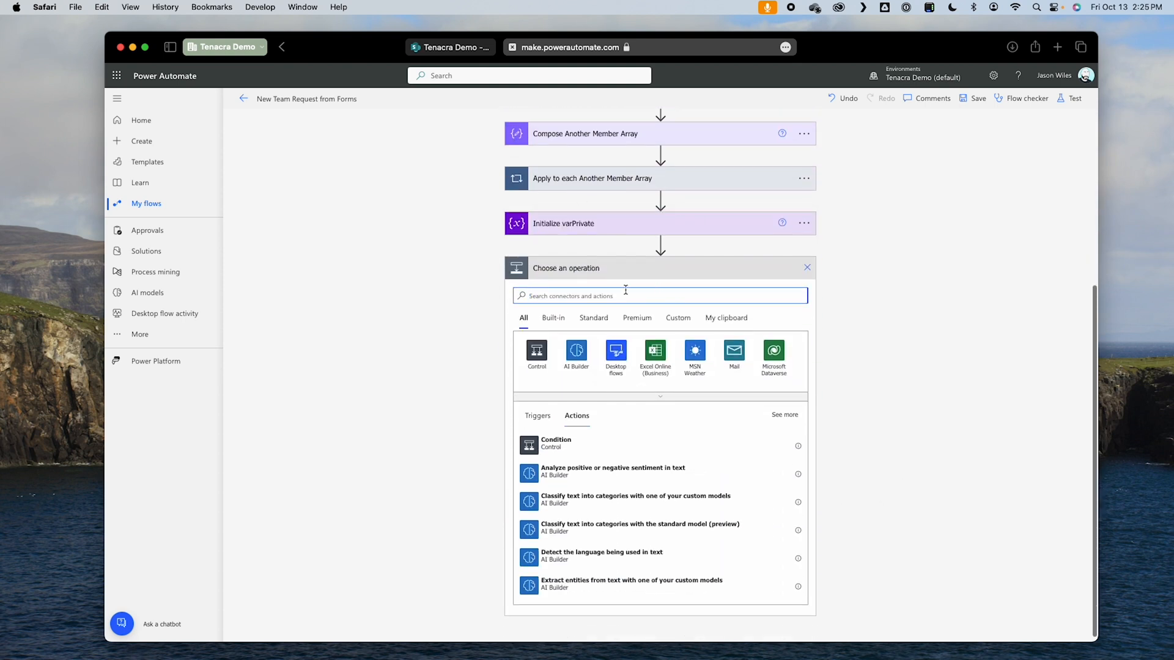
Step: Add a Condition control after Initialize varPrivate and rename it Condition is Team Private
click(537, 352)
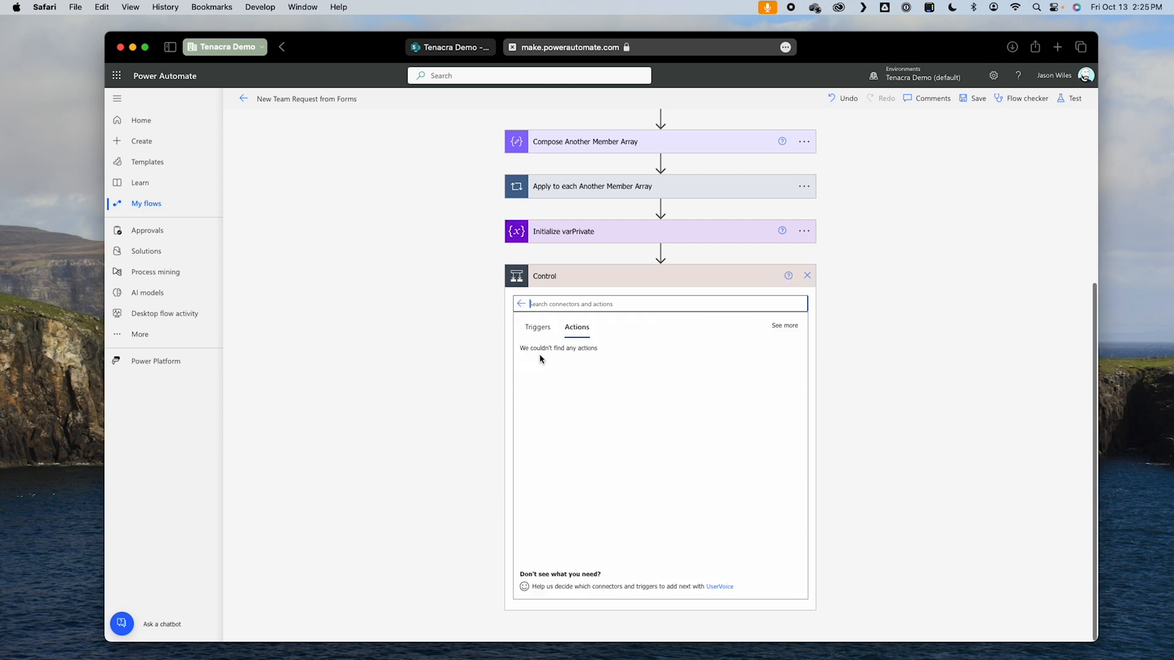
click(549, 357)
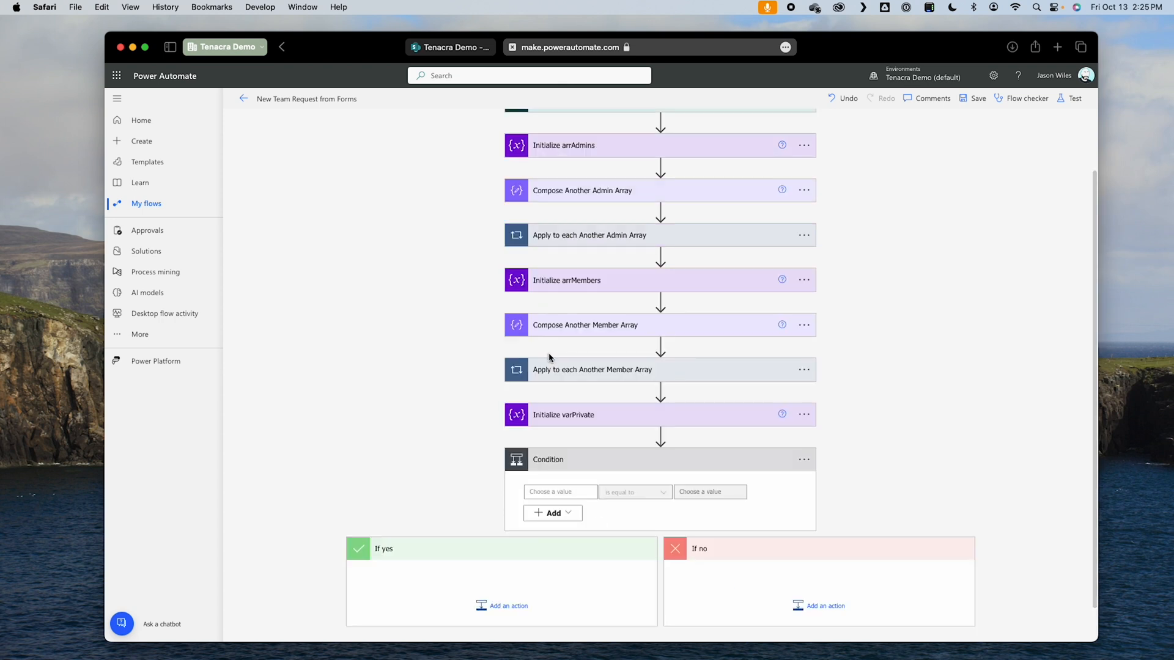
click(804, 421)
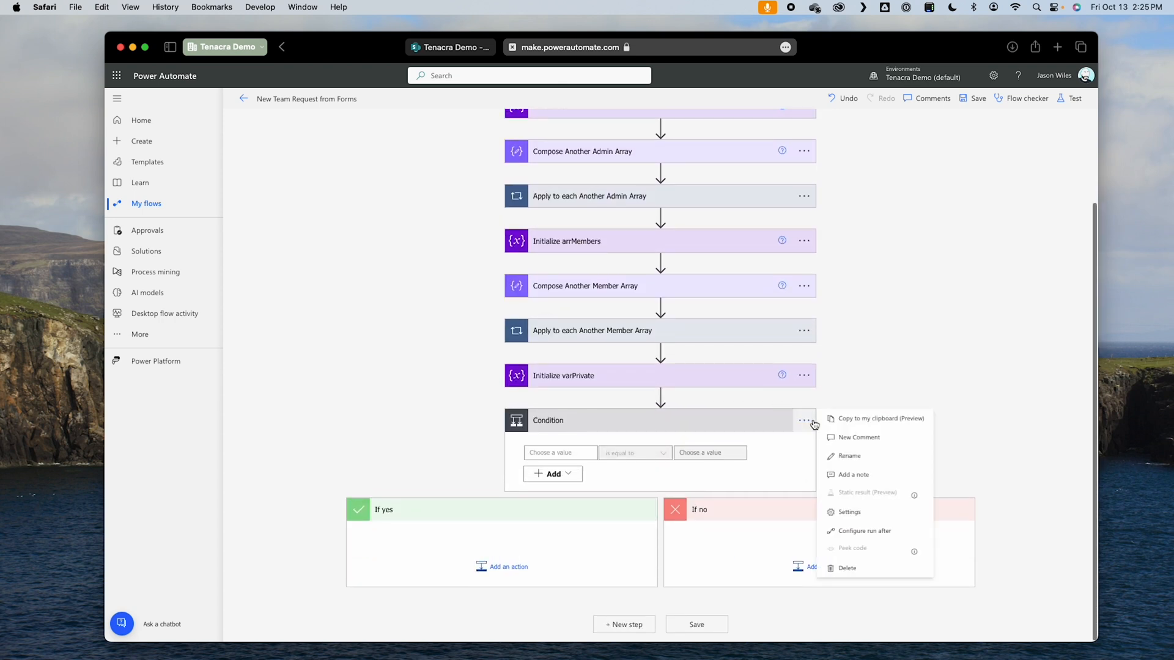
click(888, 456)
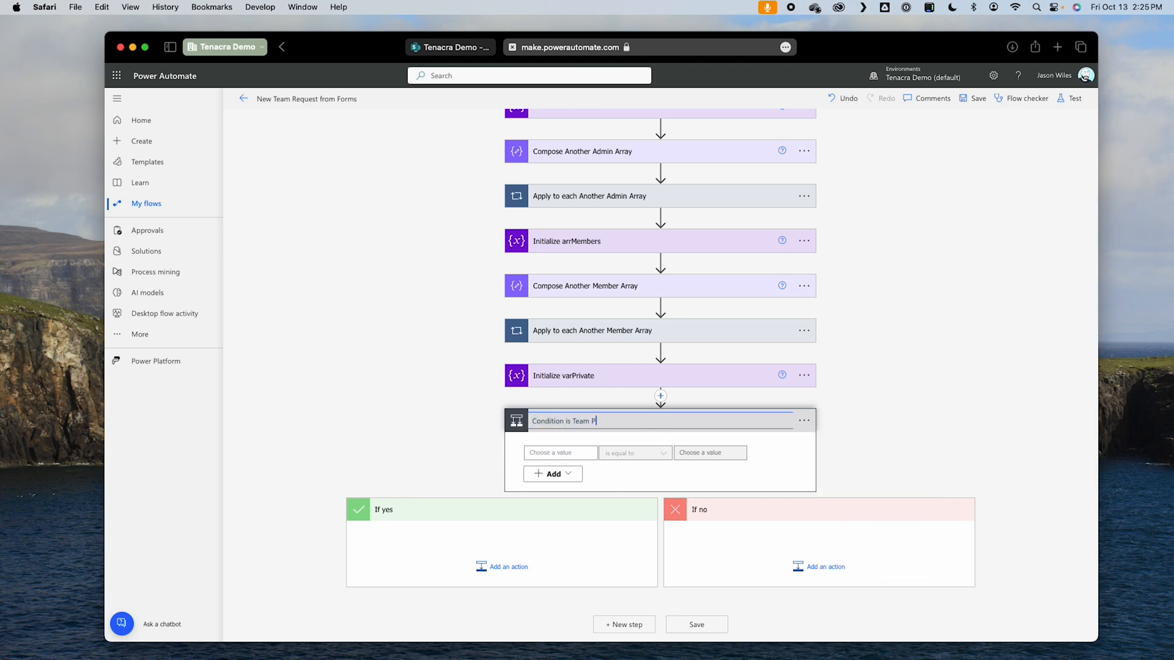
Step: Set Condition is Team Private to check that the form answer Is this team private is equal to Yes
click(553, 453)
scroll(553, 451, down, 1)
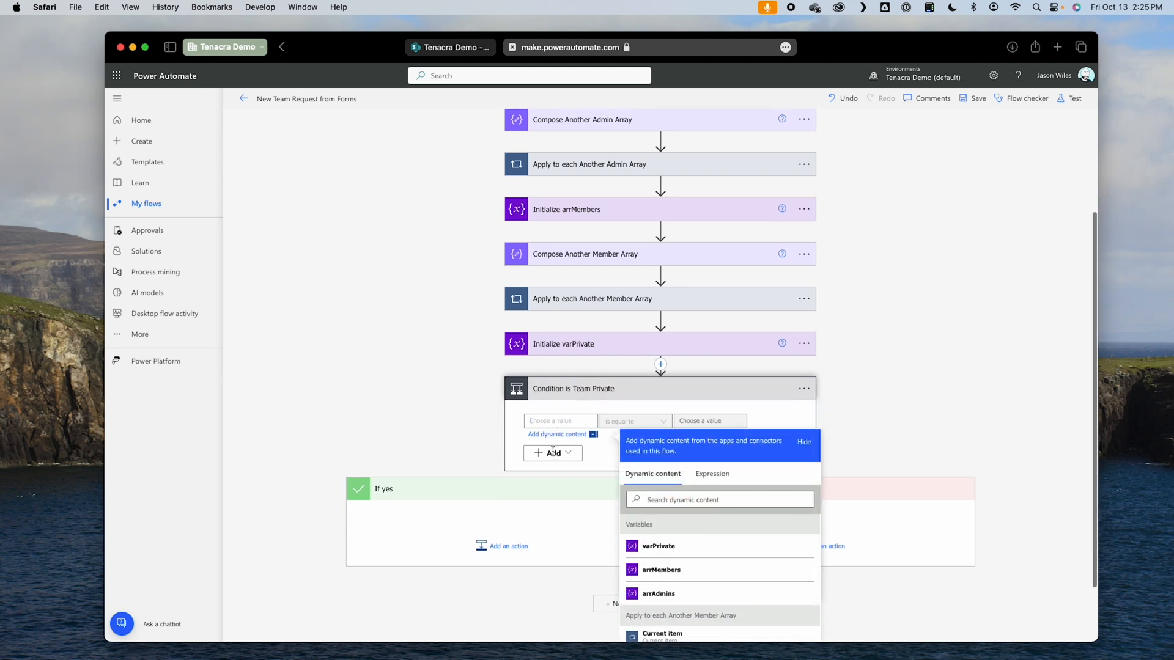
scroll(737, 543, down, 5)
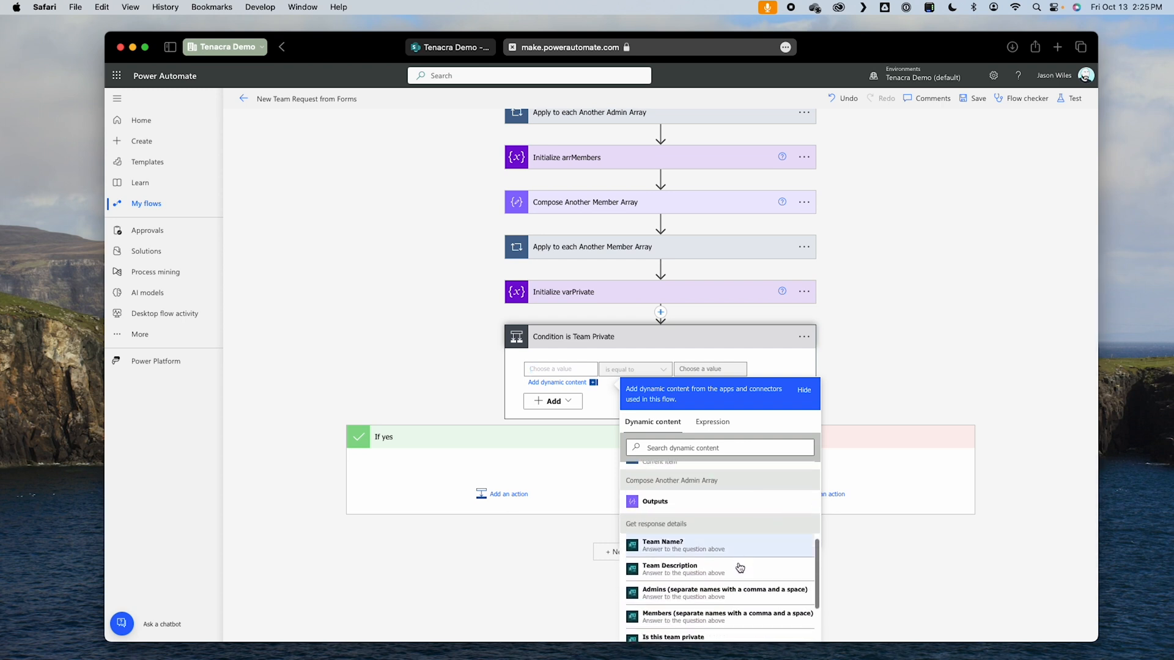
scroll(741, 563, down, 3)
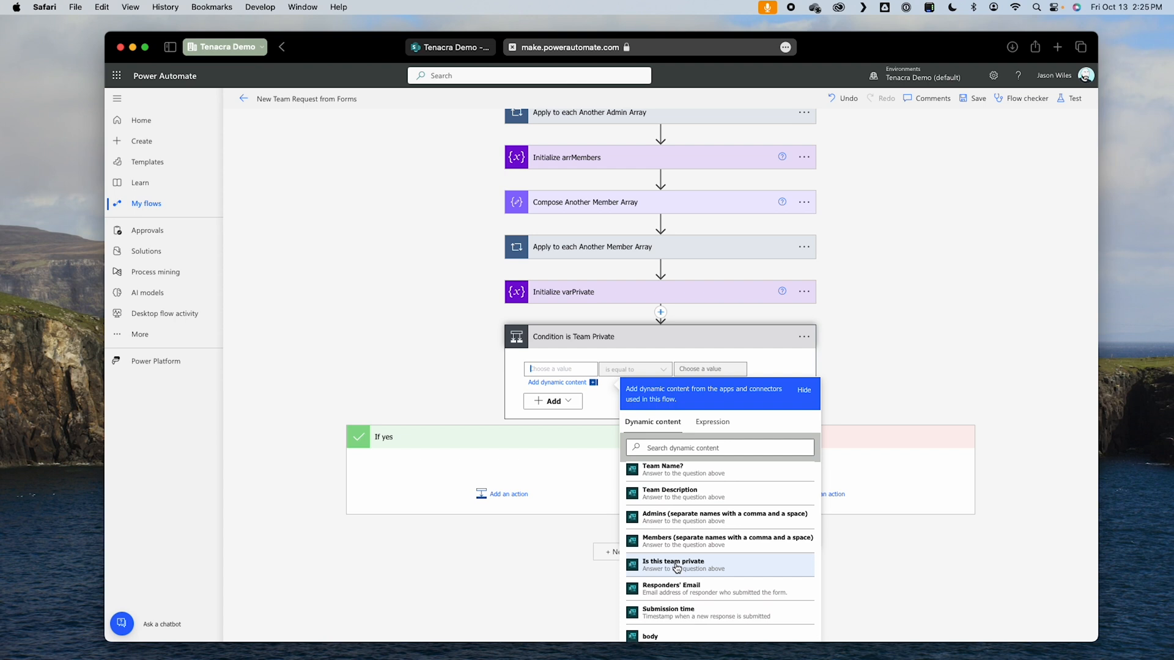
click(677, 568)
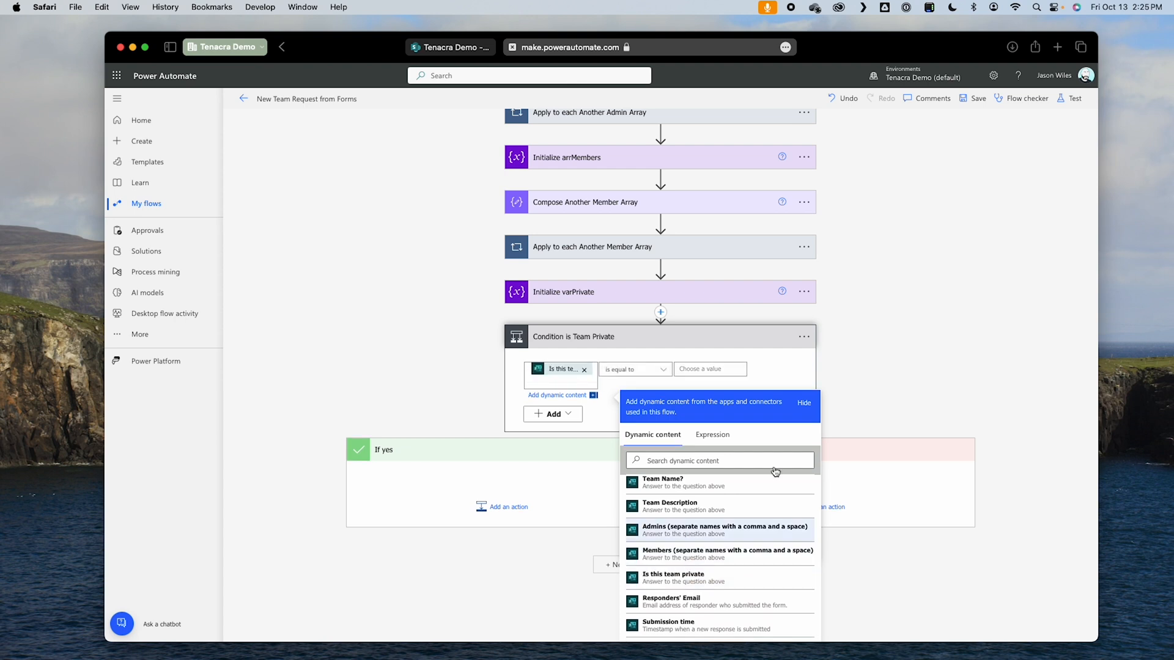
scroll(688, 371, up, 2)
click(692, 362)
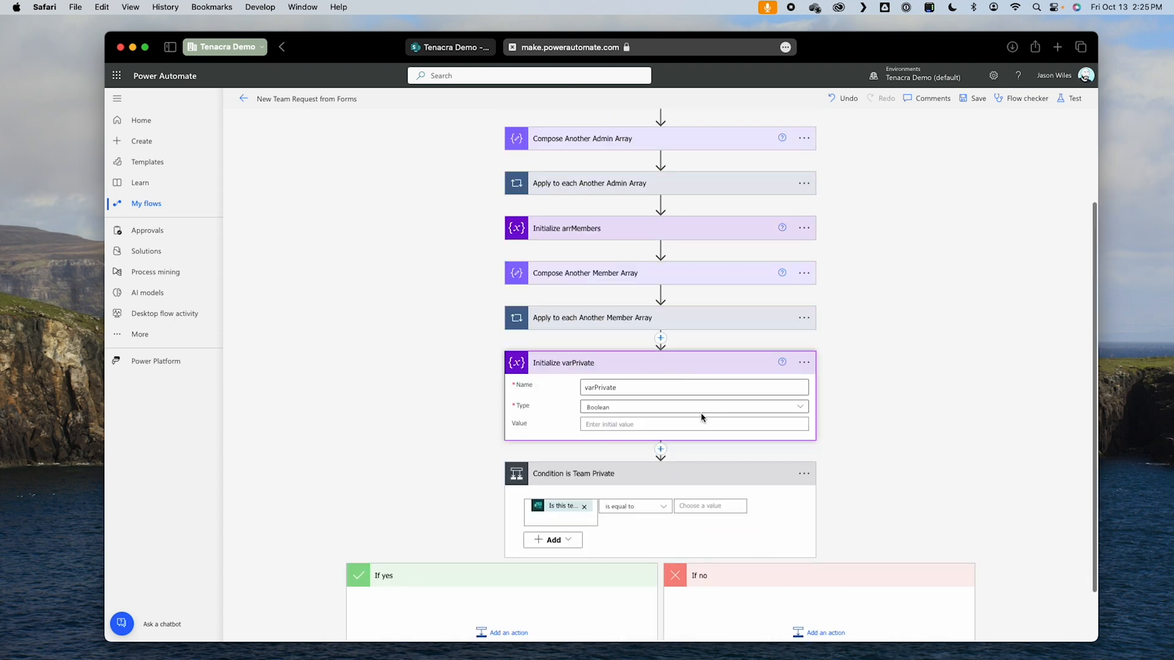
click(693, 362)
click(705, 439)
text(Yes)
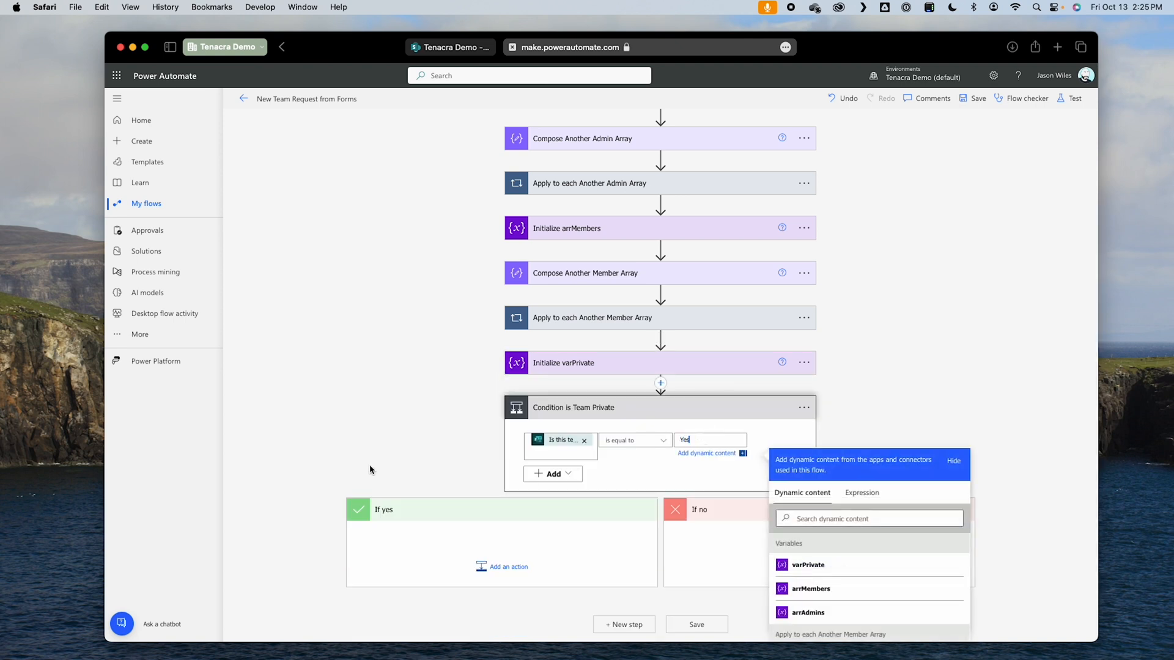
click(370, 469)
Step: Add a Set variable action to the If yes branch and rename it Set varPrivate to true
click(508, 566)
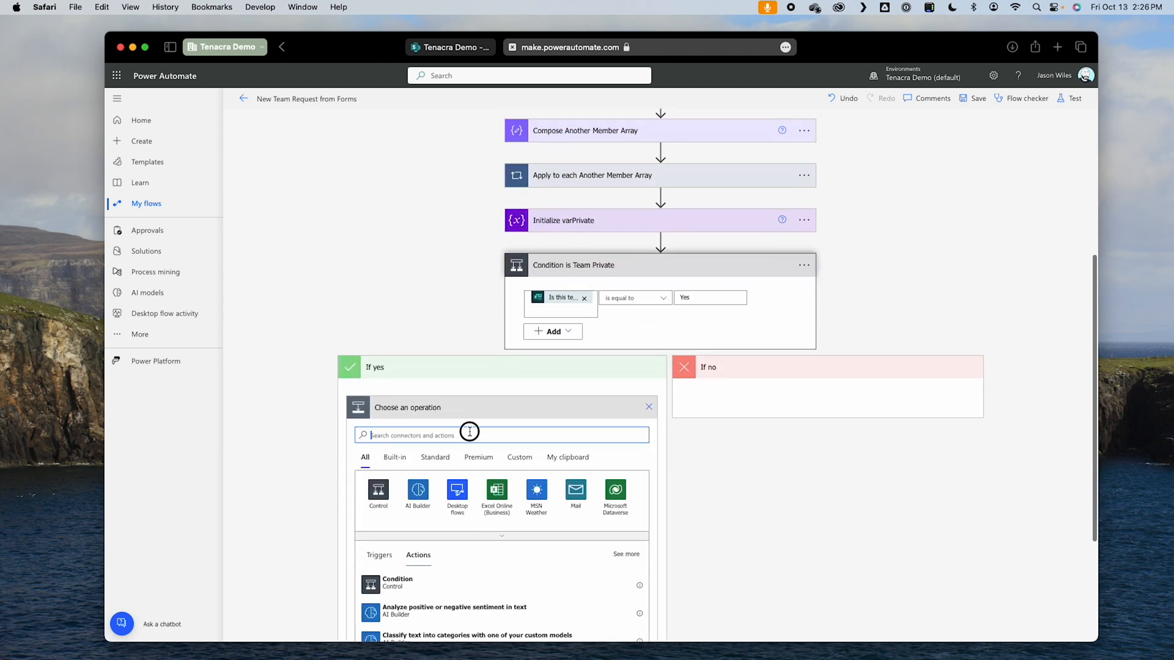
text(set)
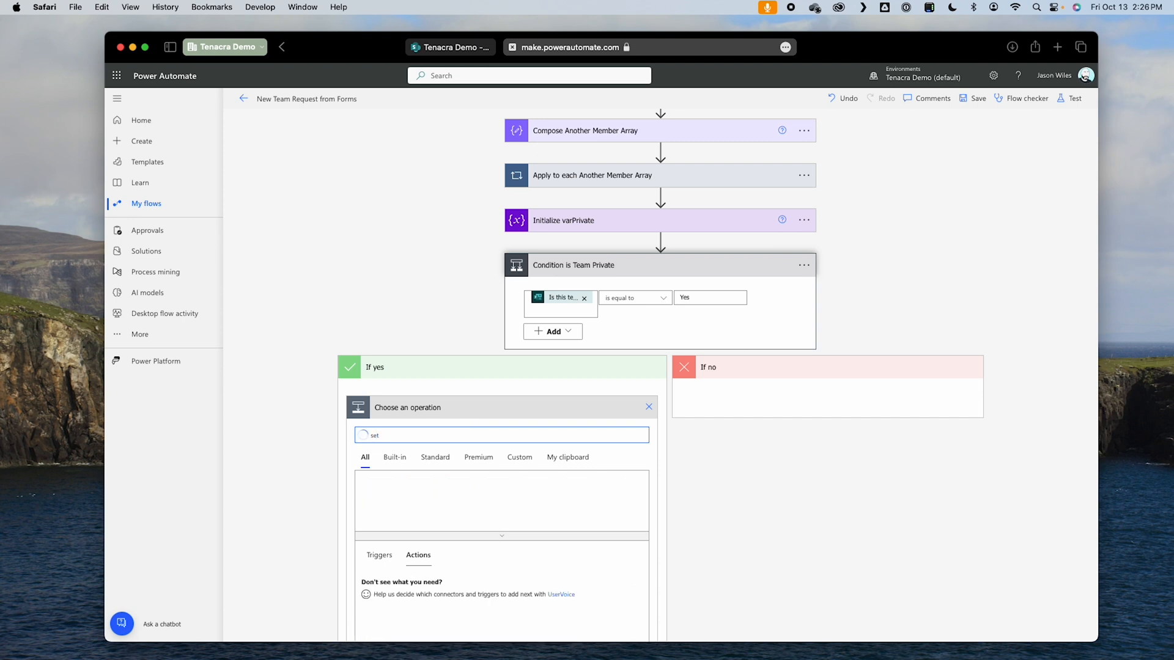
scroll(509, 629, down, 2)
scroll(642, 599, down, 3)
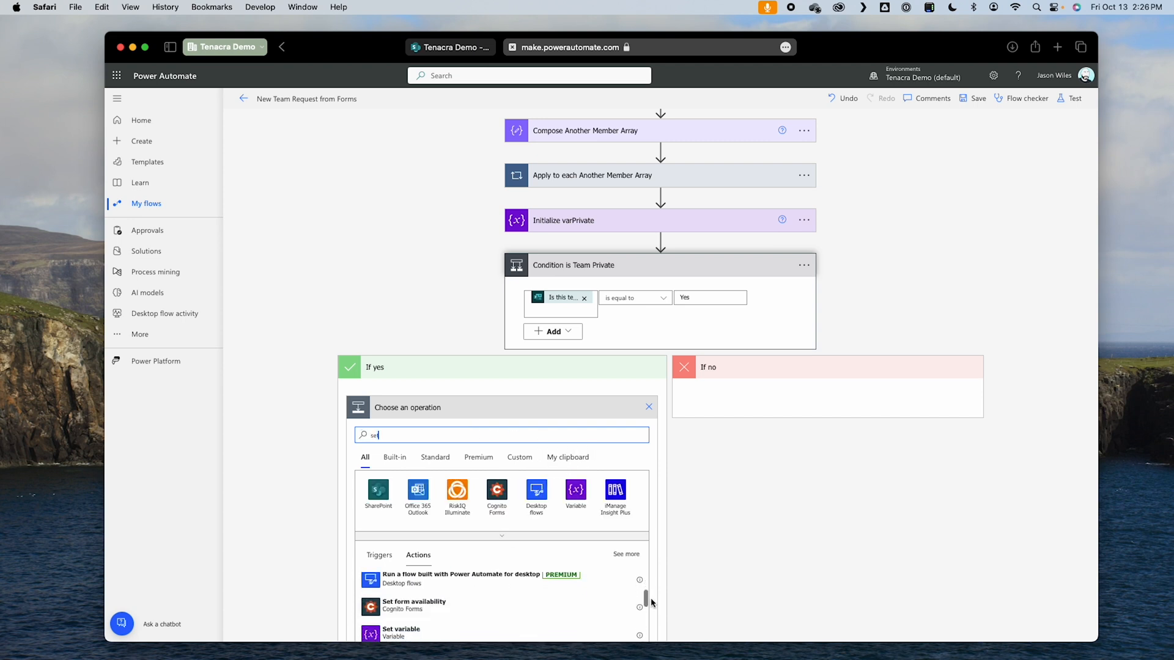
click(389, 565)
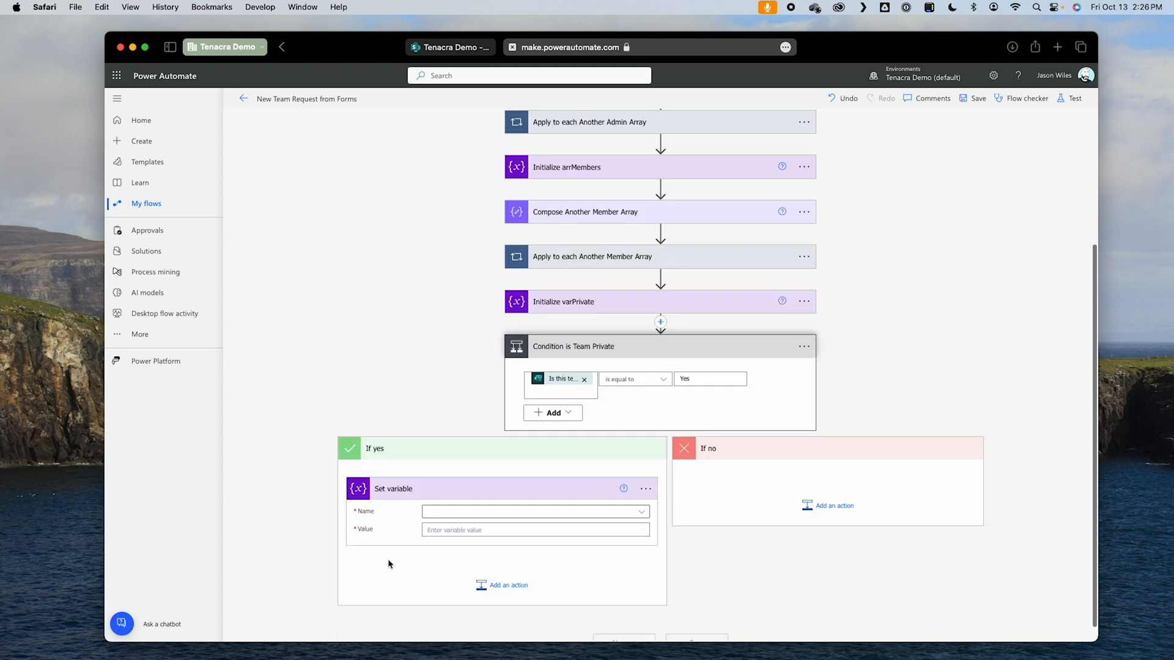
click(645, 489)
click(679, 516)
double_click(398, 489)
text(var)
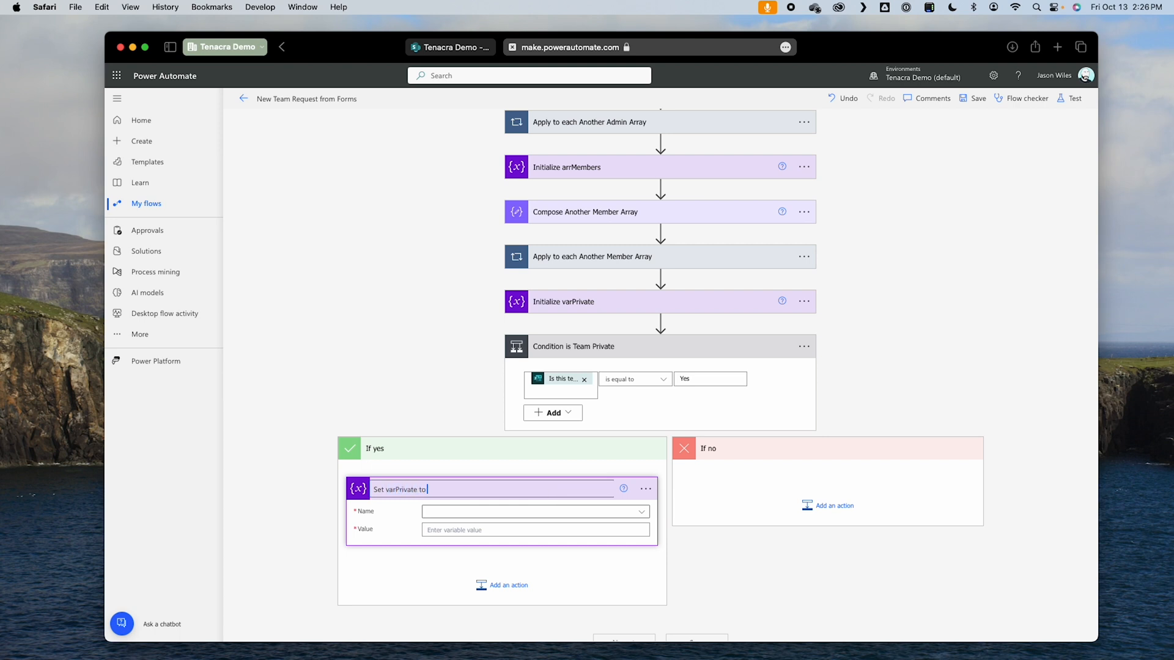
Step: Configure the If yes action to assign the value true to the varPrivate variable
click(532, 517)
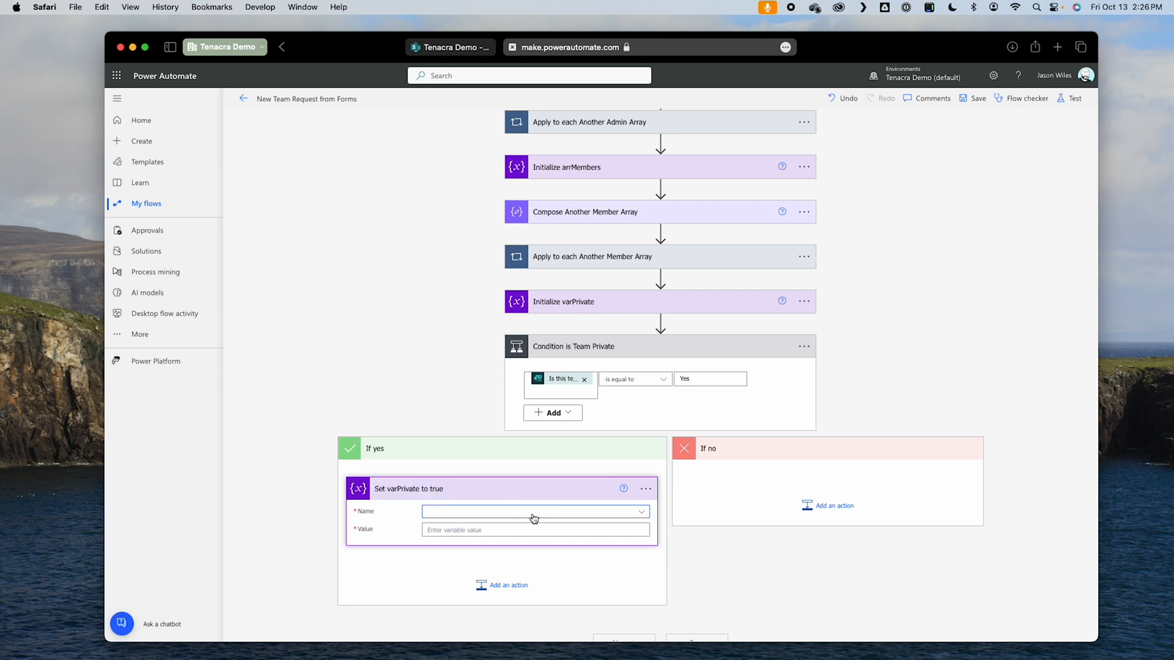
click(467, 546)
click(463, 529)
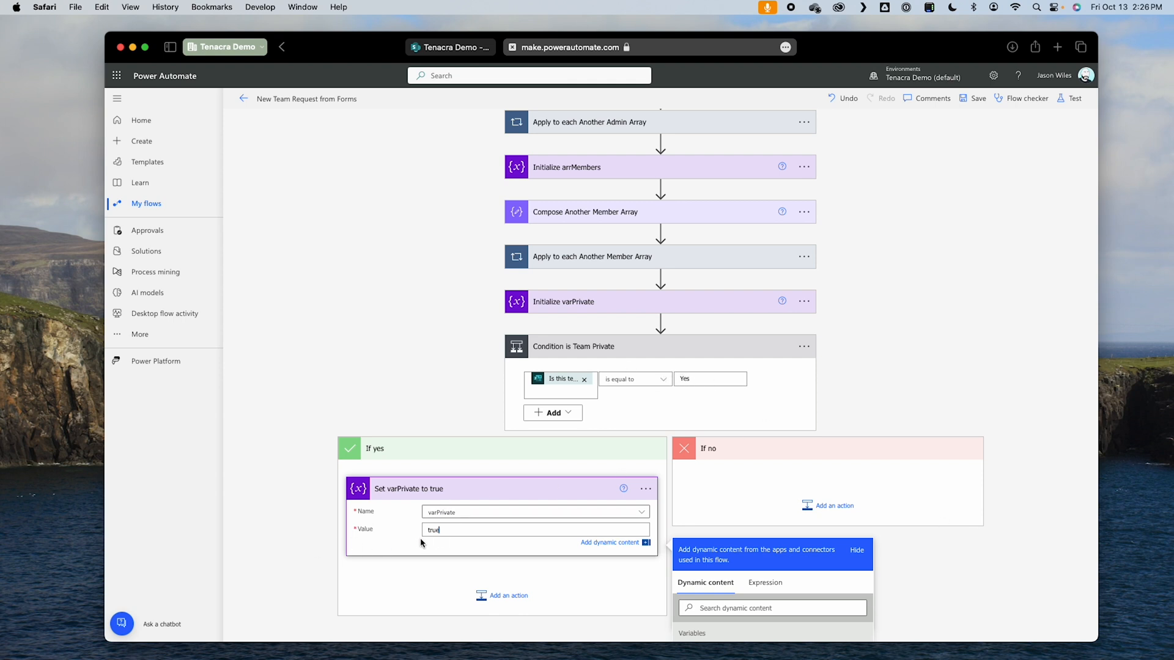
click(917, 521)
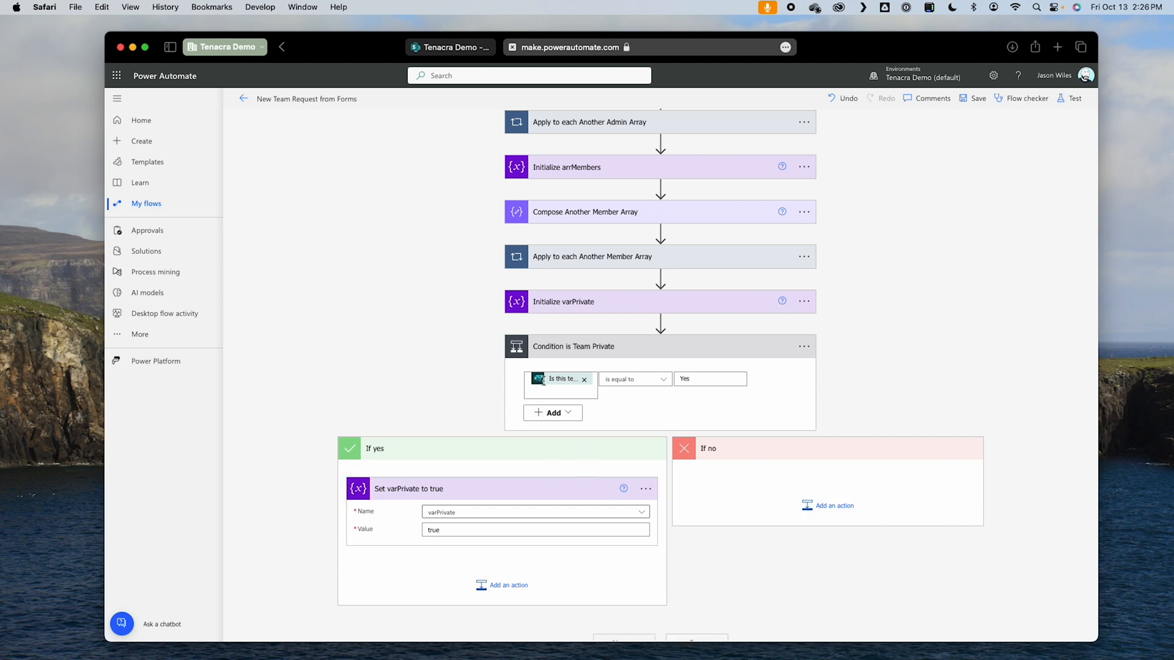
click(441, 530)
click(978, 543)
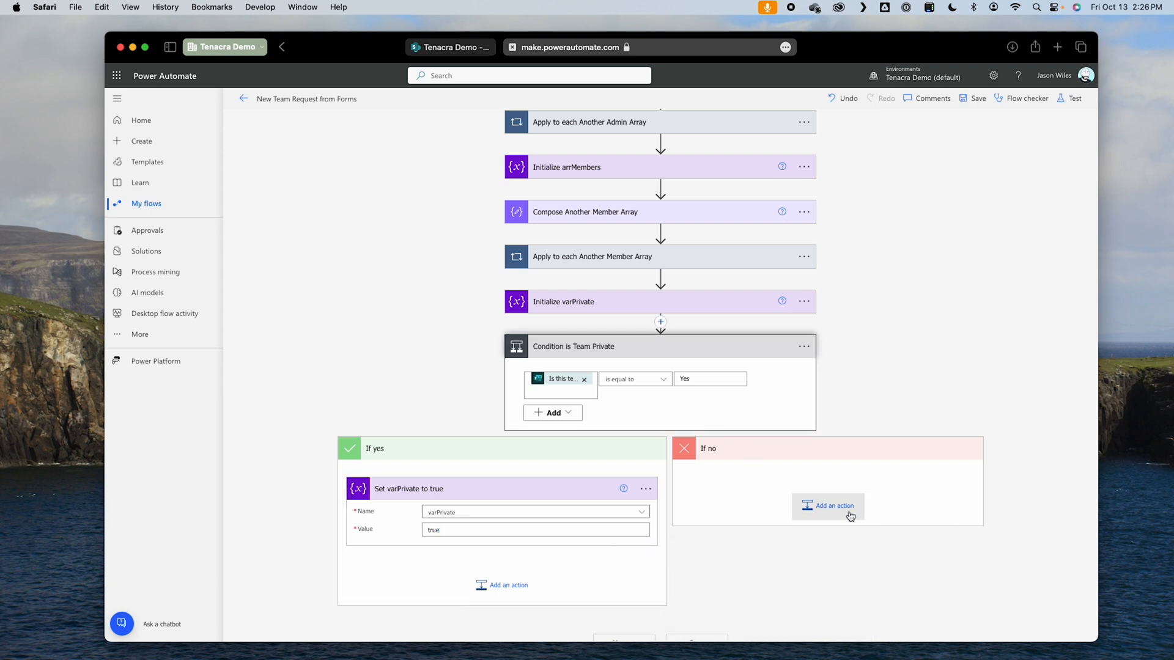
Step: Add a Set variable action to the If no branch and rename it Set varPrivate to false
click(816, 506)
click(778, 517)
text(set va)
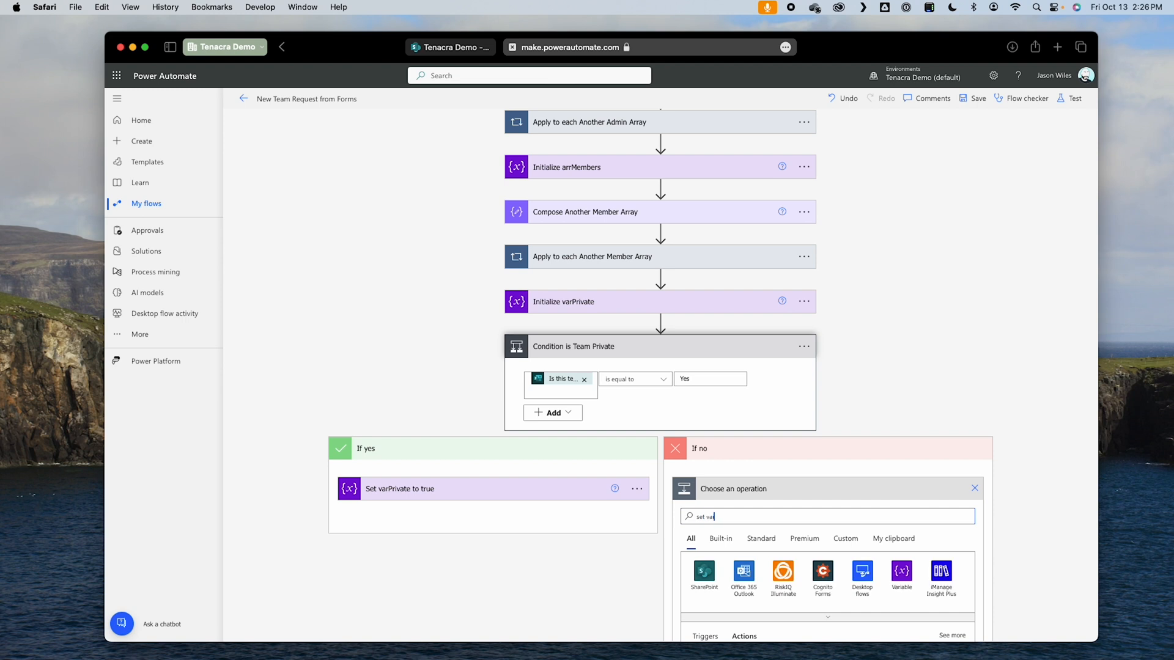
text(r)
scroll(803, 567, down, 4)
click(771, 566)
click(603, 496)
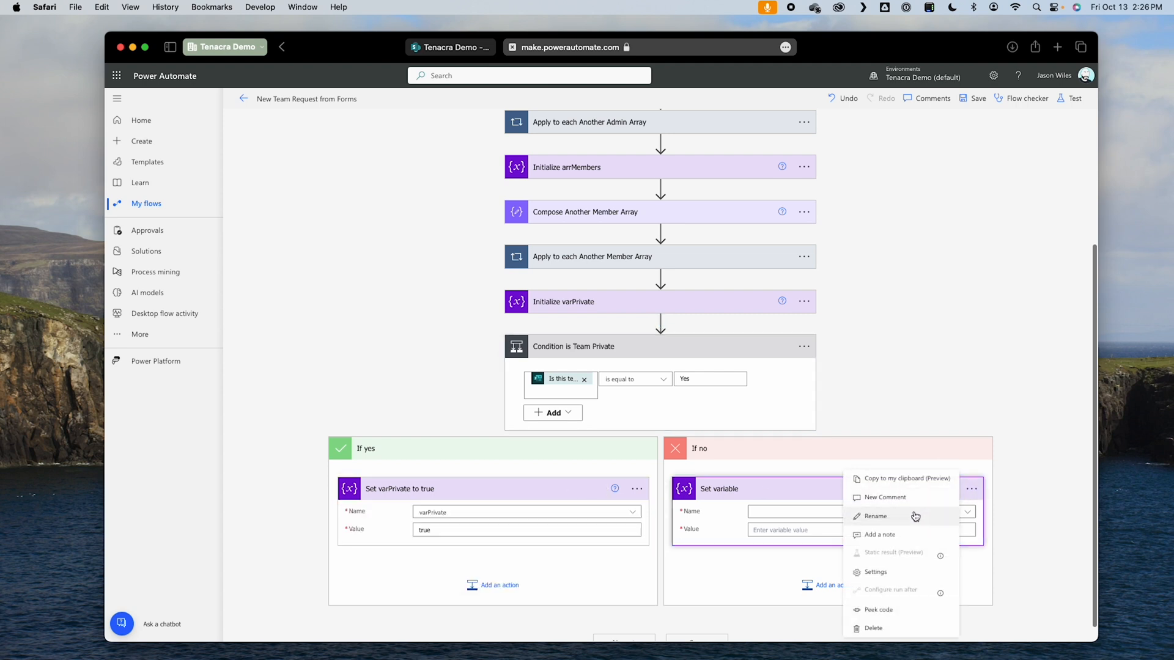
click(875, 516)
double_click(726, 489)
text(vate to fals)
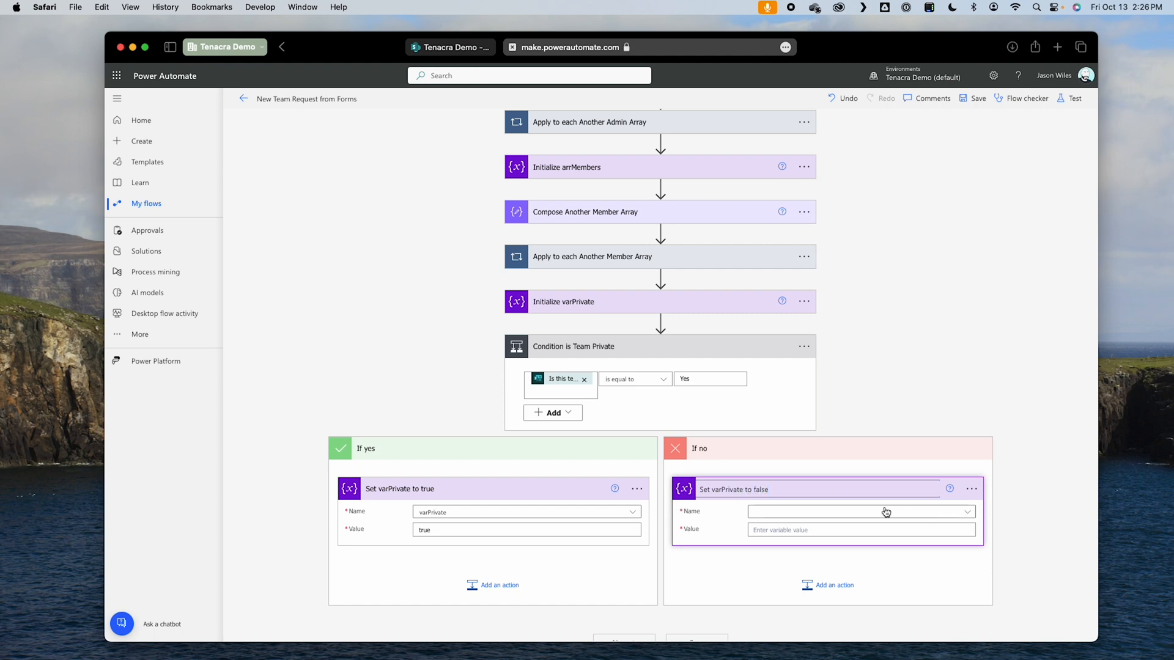
Step: Configure the If no action to assign the value false to the varPrivate variable
click(770, 515)
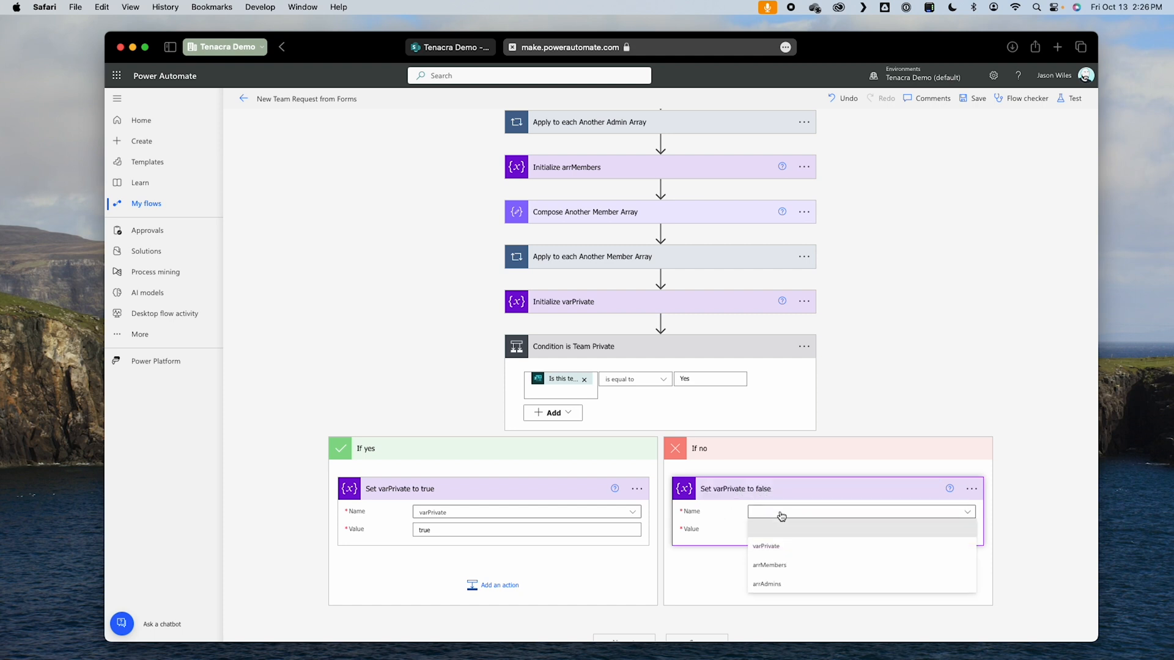
click(777, 544)
click(785, 530)
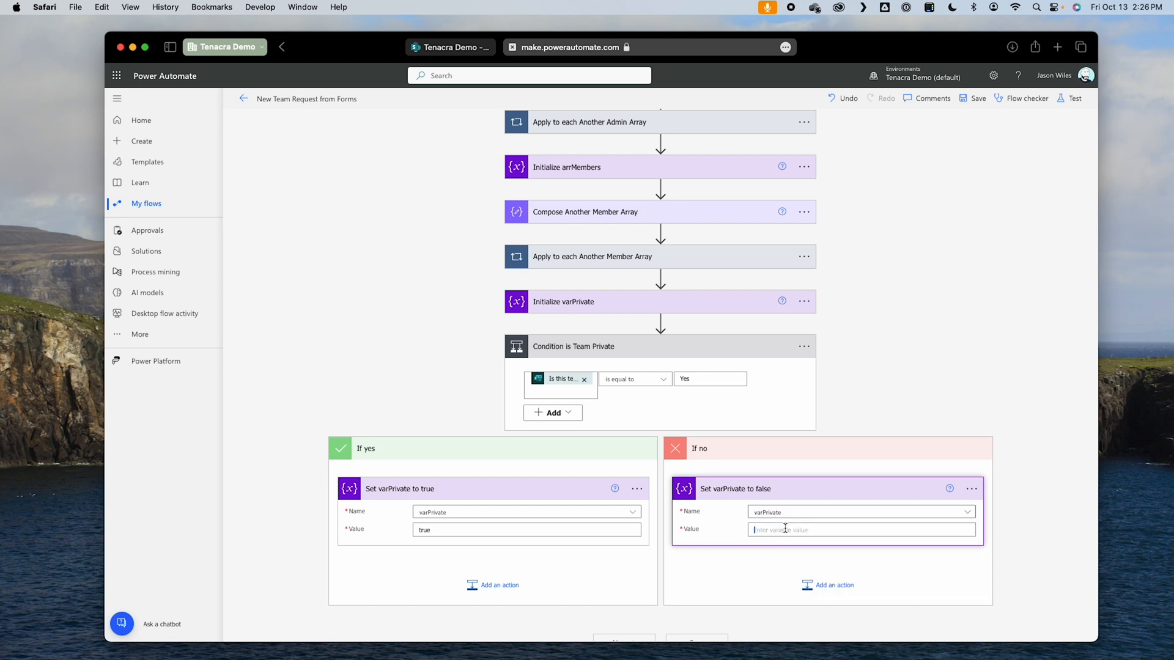
click(914, 402)
Step: Save the flow and test it automatically with the most recent successful trigger
click(973, 99)
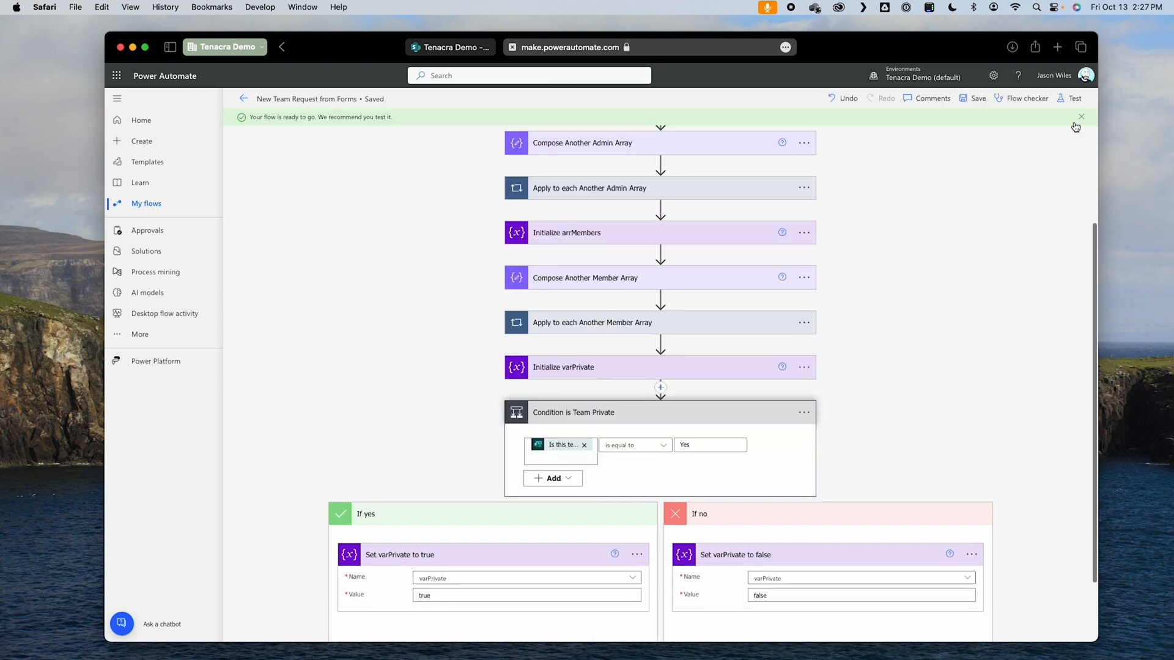
click(1071, 98)
click(959, 211)
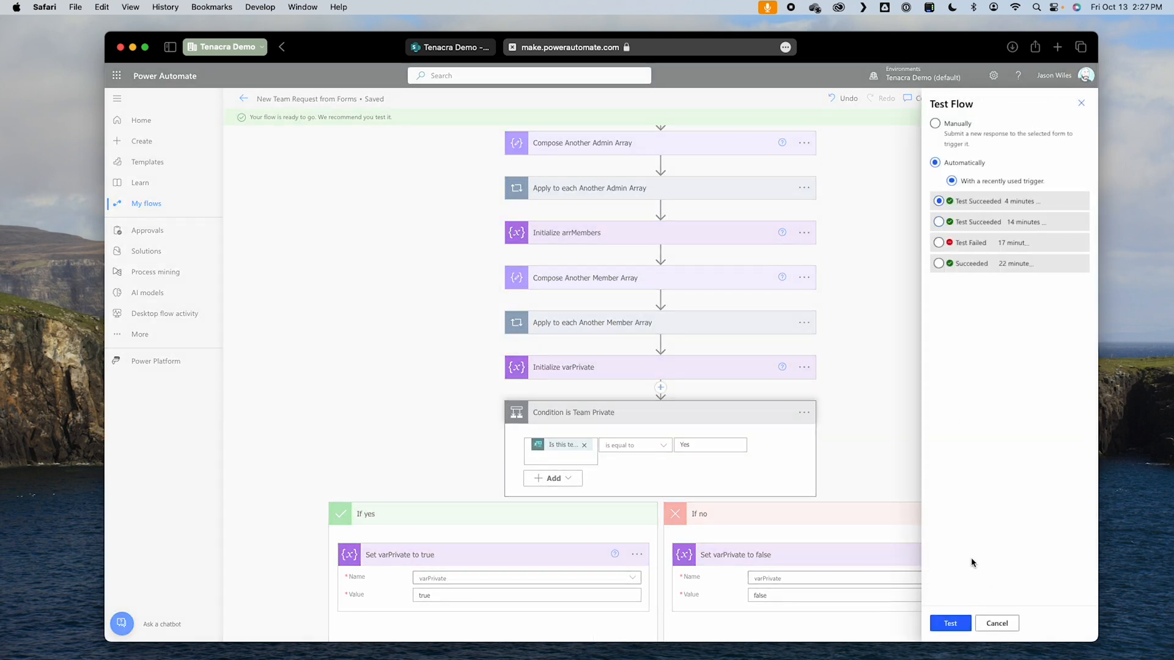
click(949, 624)
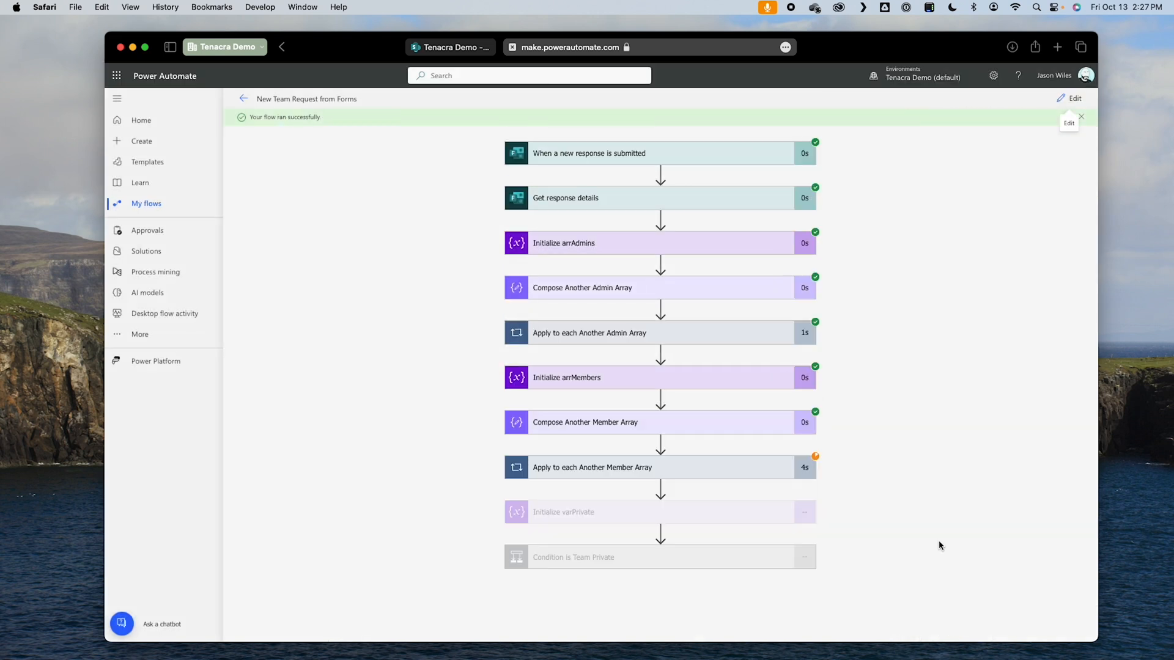
Step: Examine the expression result of Condition is Team Private and the inputs of Set varPrivate to true in the test run
click(739, 568)
scroll(857, 545, down, 2)
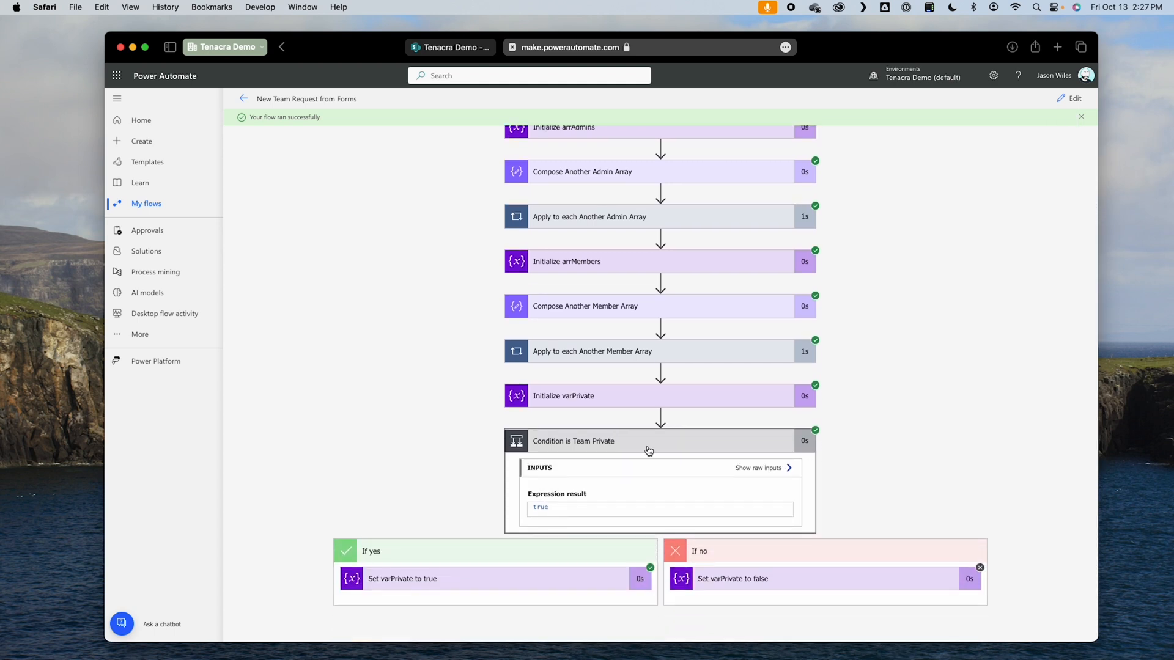
click(453, 581)
scroll(1027, 553, down, 2)
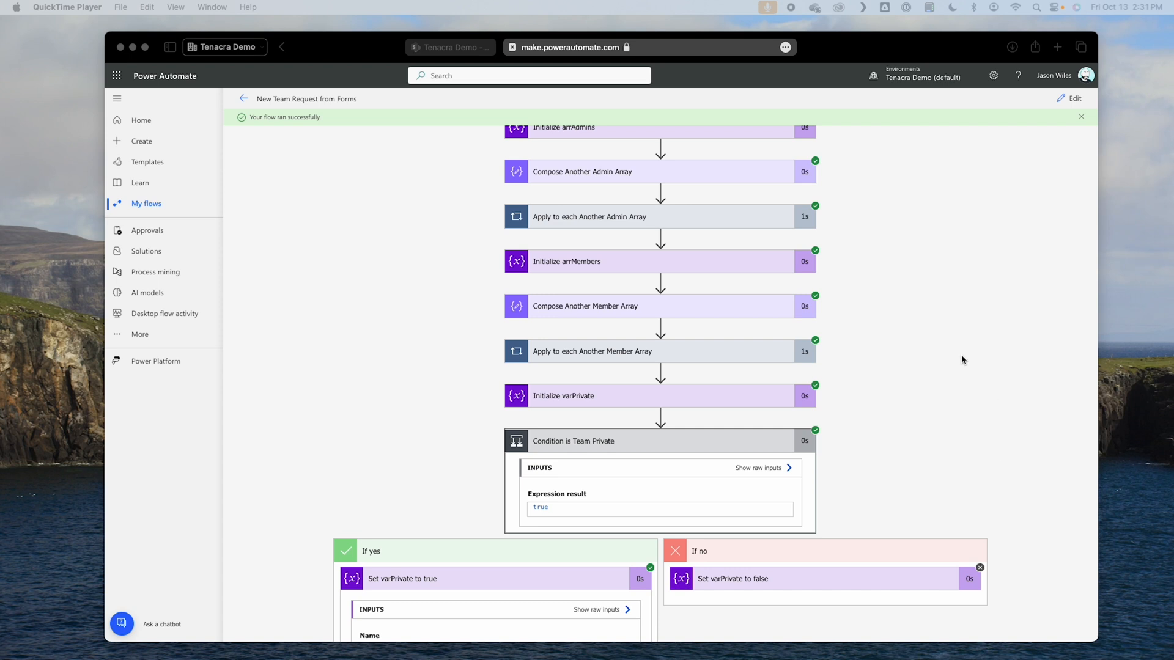
Step: Return the flow to editing and collapse Condition is Team Private
click(962, 359)
click(1068, 98)
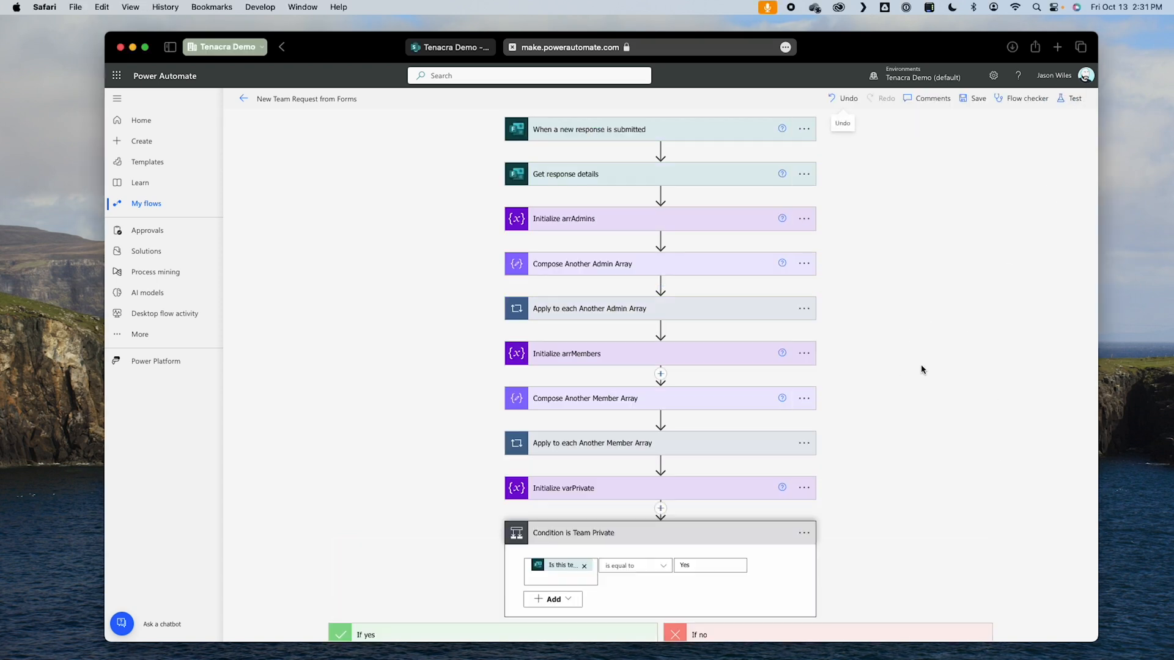
scroll(923, 379, down, 4)
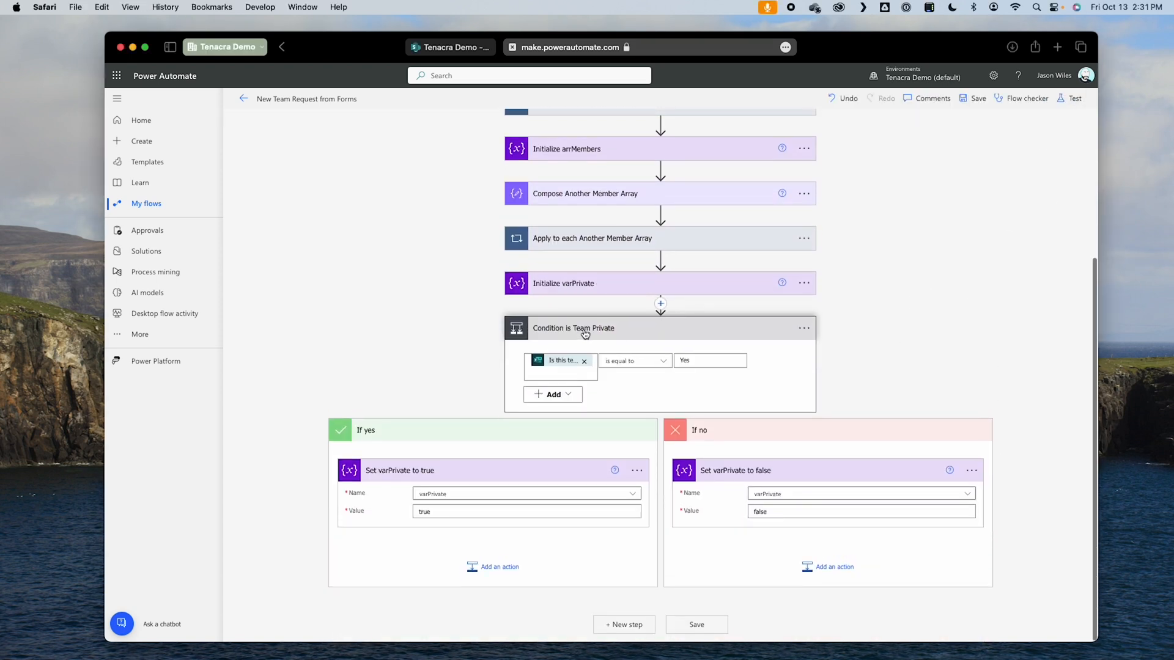
click(585, 331)
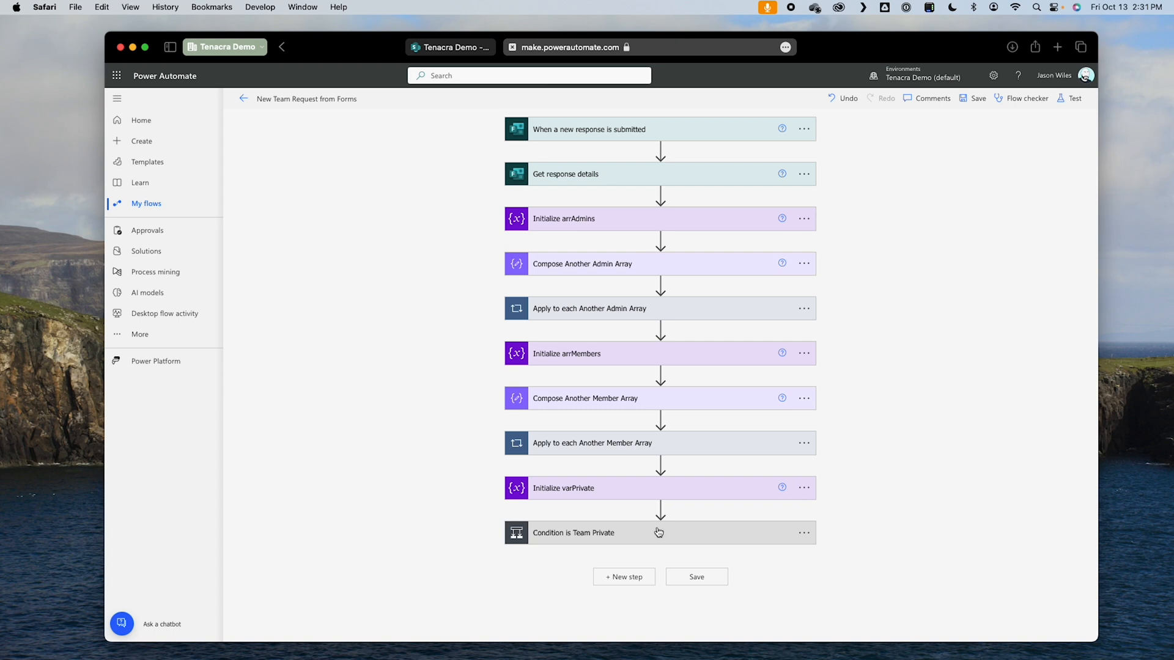
Step: Add a SharePoint Create item action after Condition is Team Private
click(647, 582)
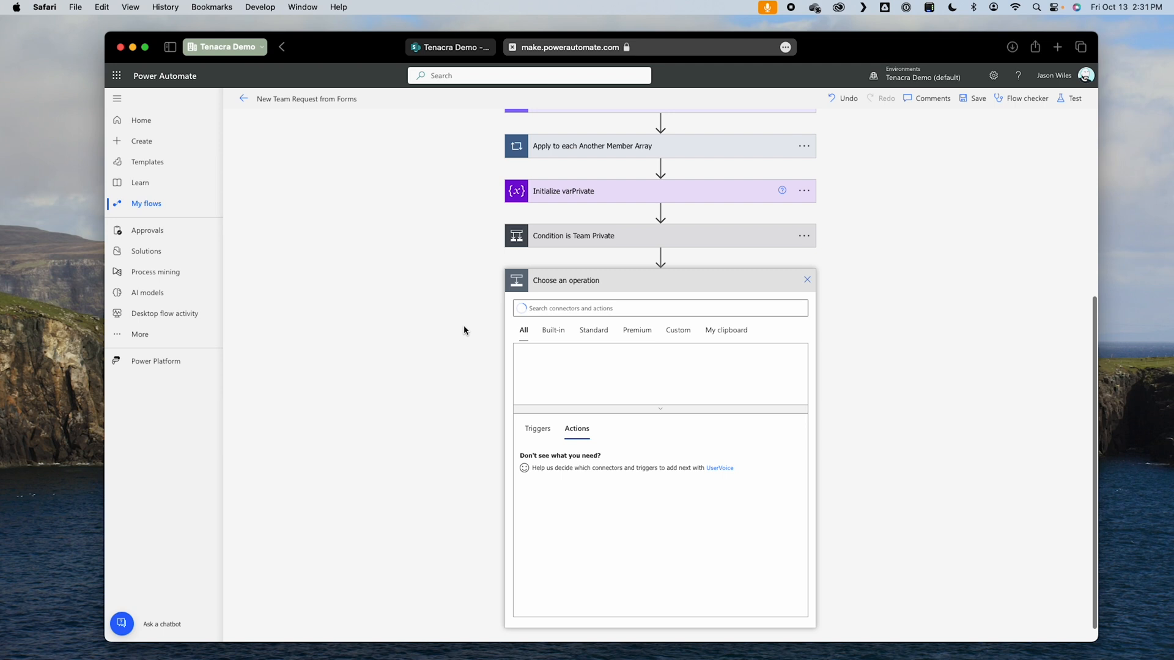
click(584, 308)
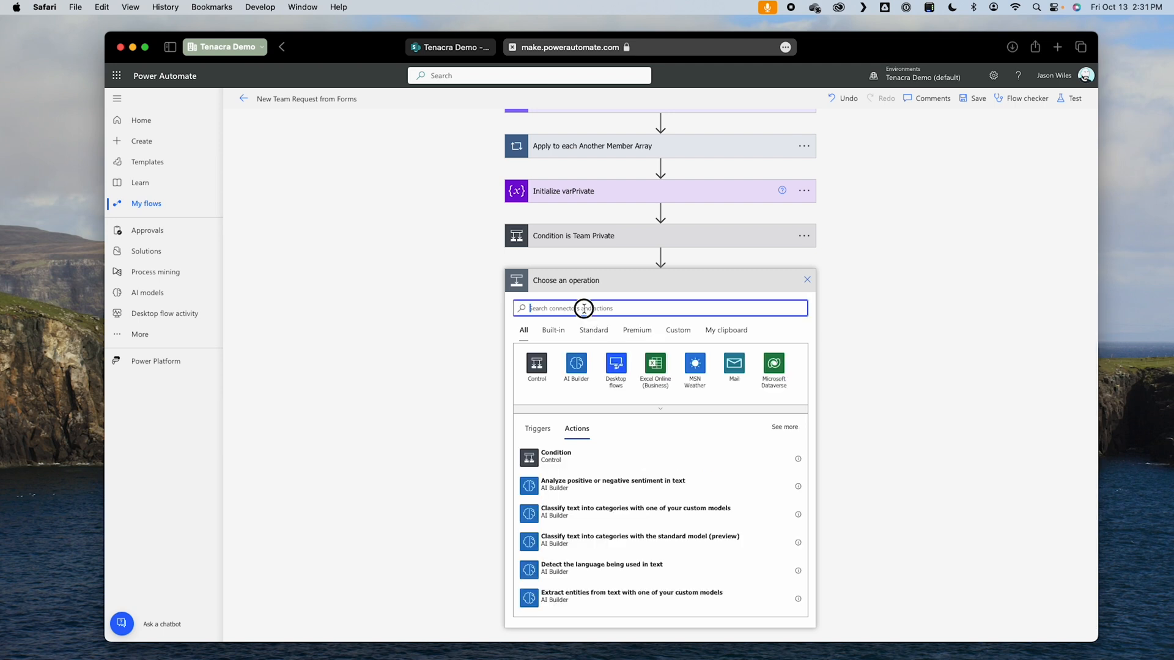
text(sharepoint)
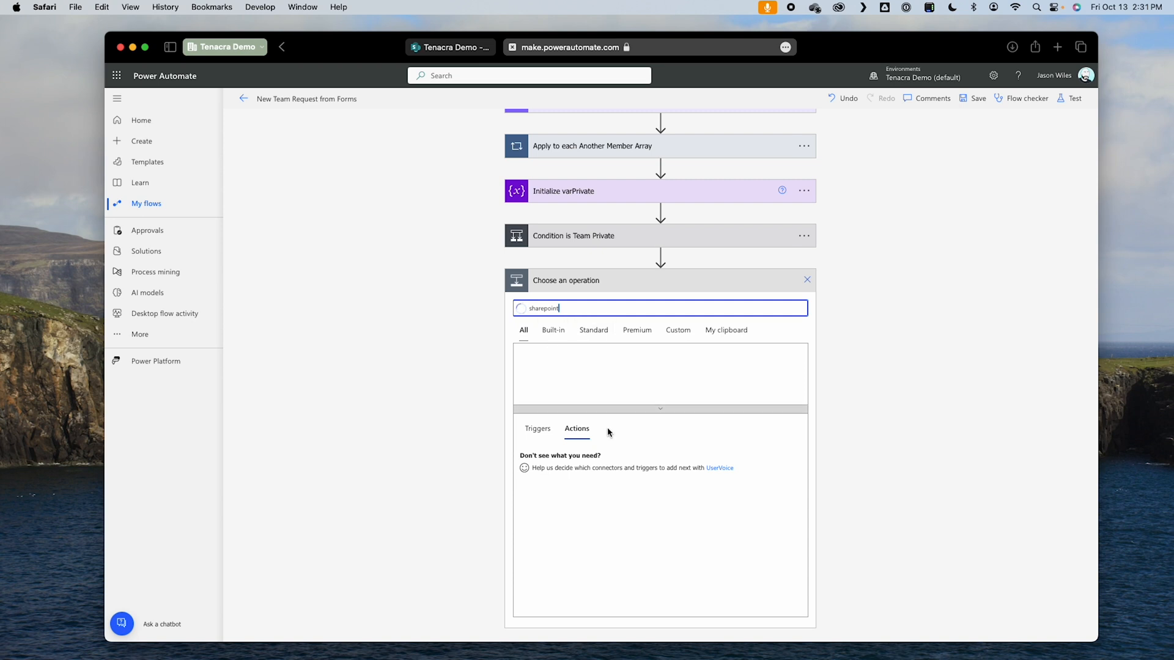
click(537, 367)
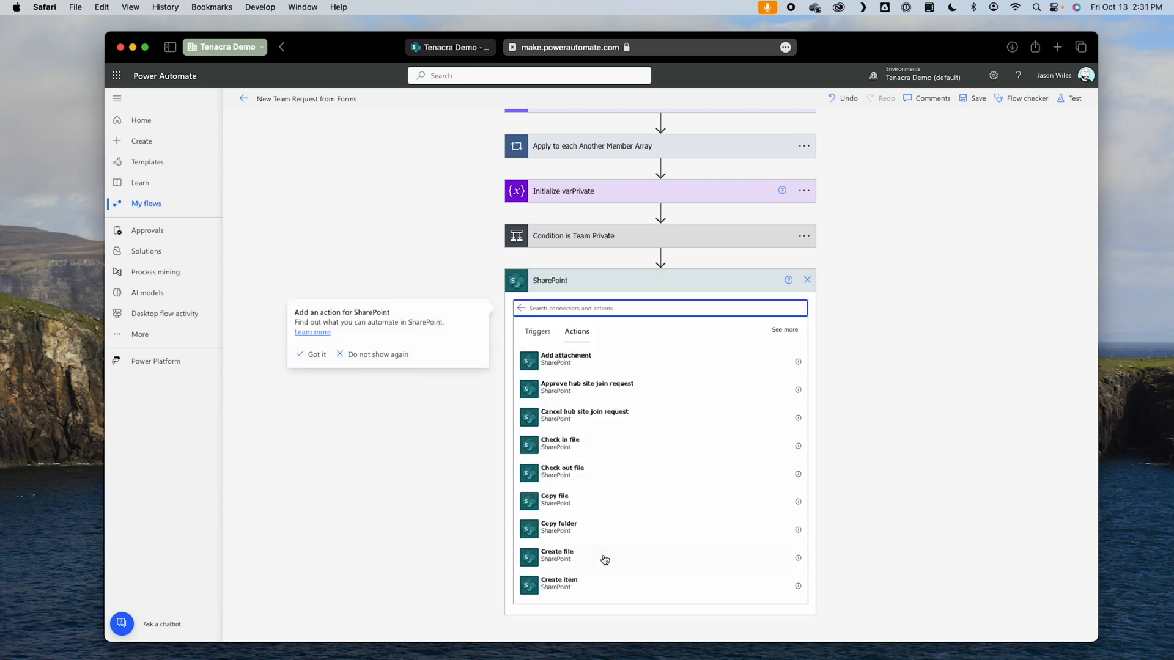
click(602, 582)
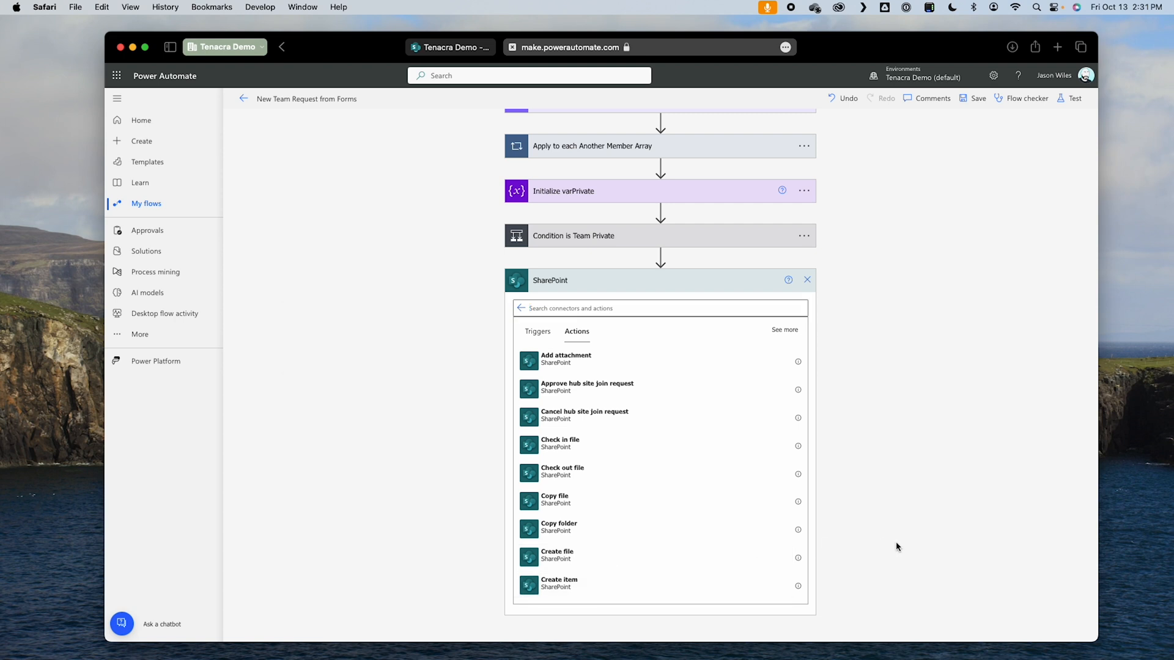
Step: Rename the new SharePoint action as Create item in Teams Request
click(801, 512)
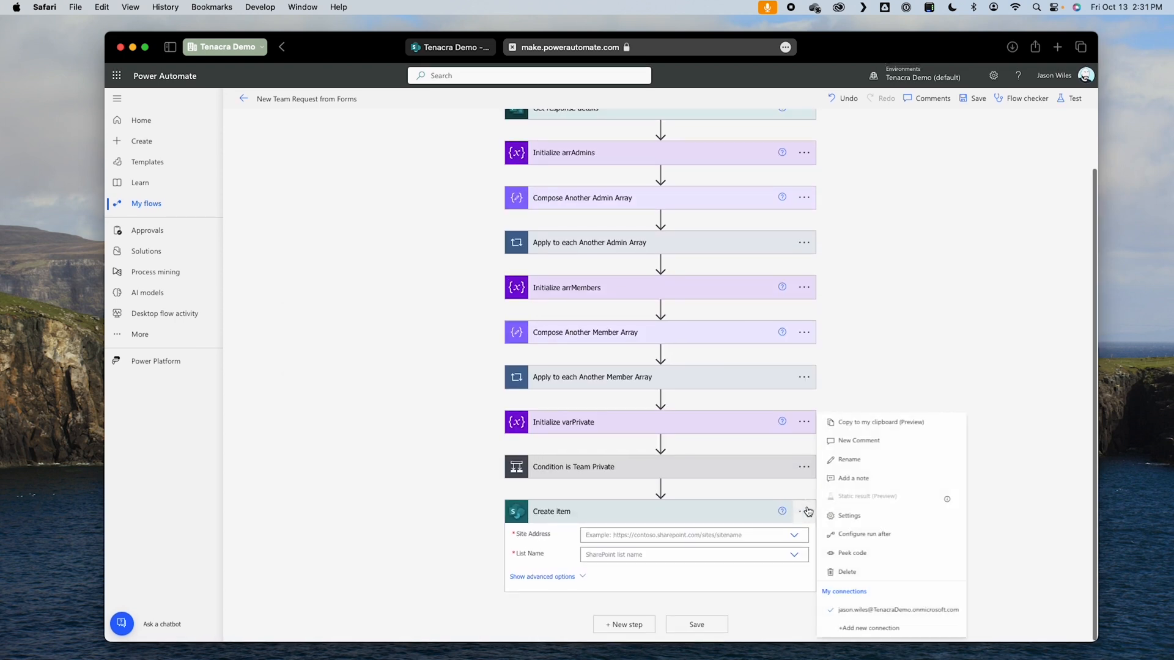
click(875, 460)
click(640, 514)
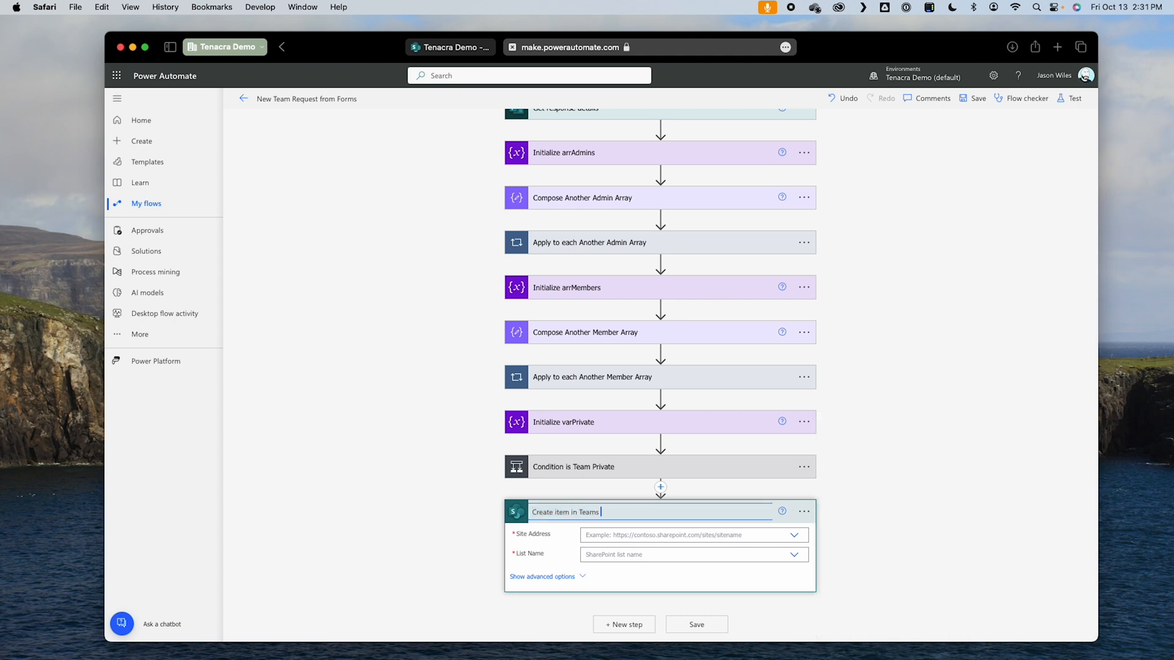
key(Return)
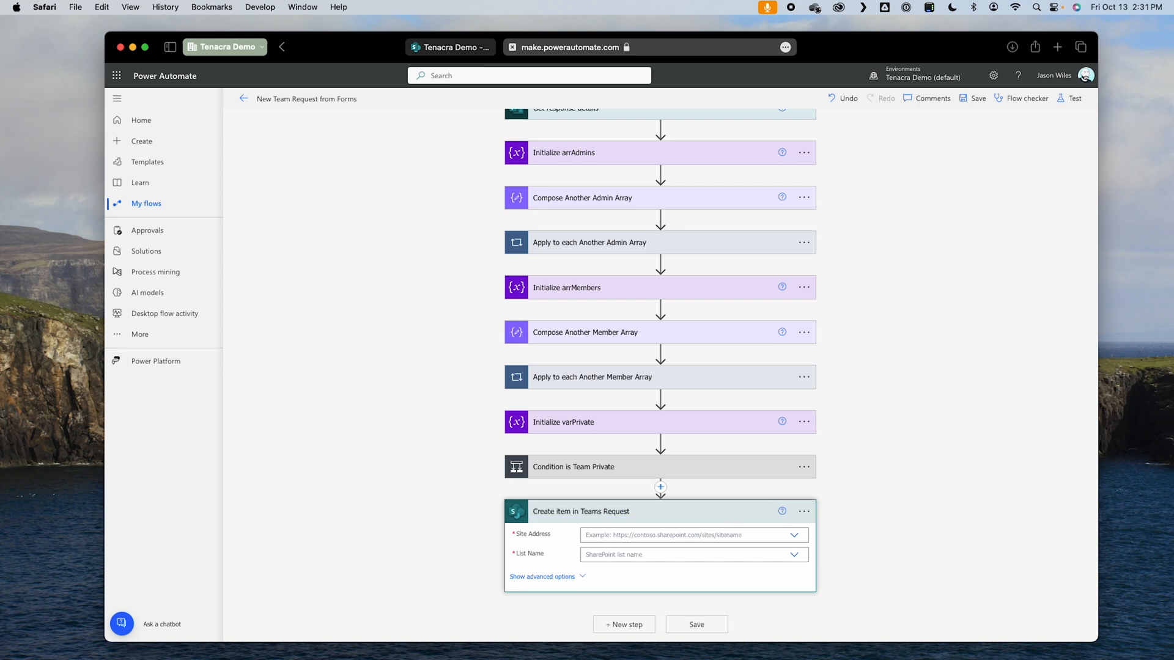
click(790, 535)
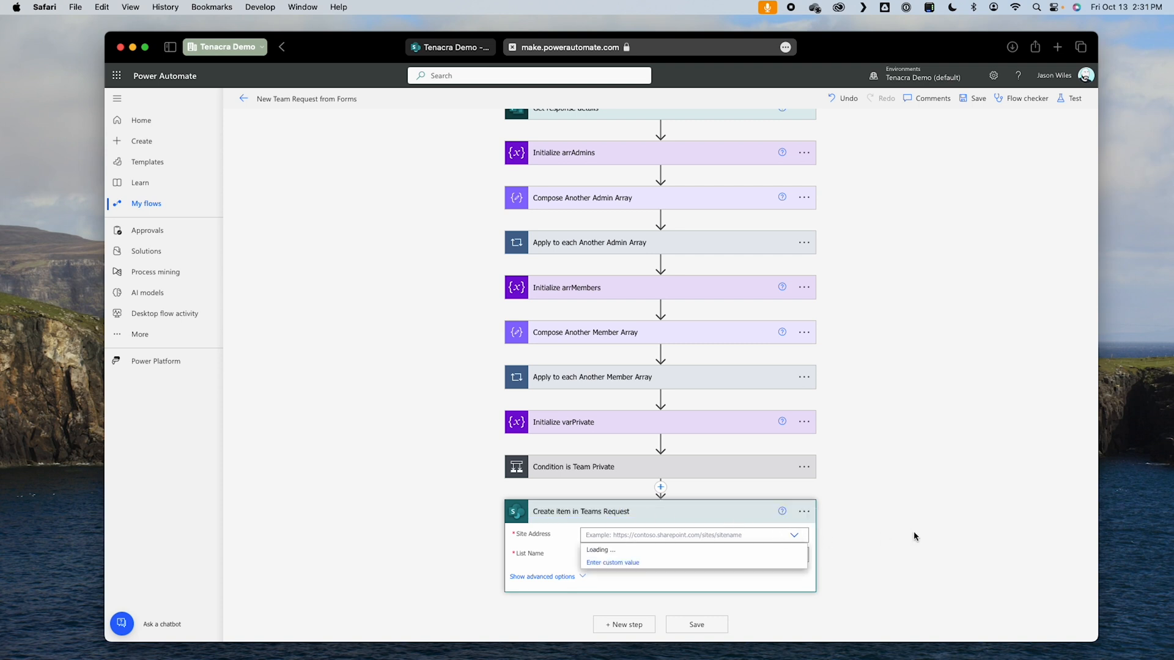
scroll(773, 581, down, 2)
click(716, 599)
click(796, 556)
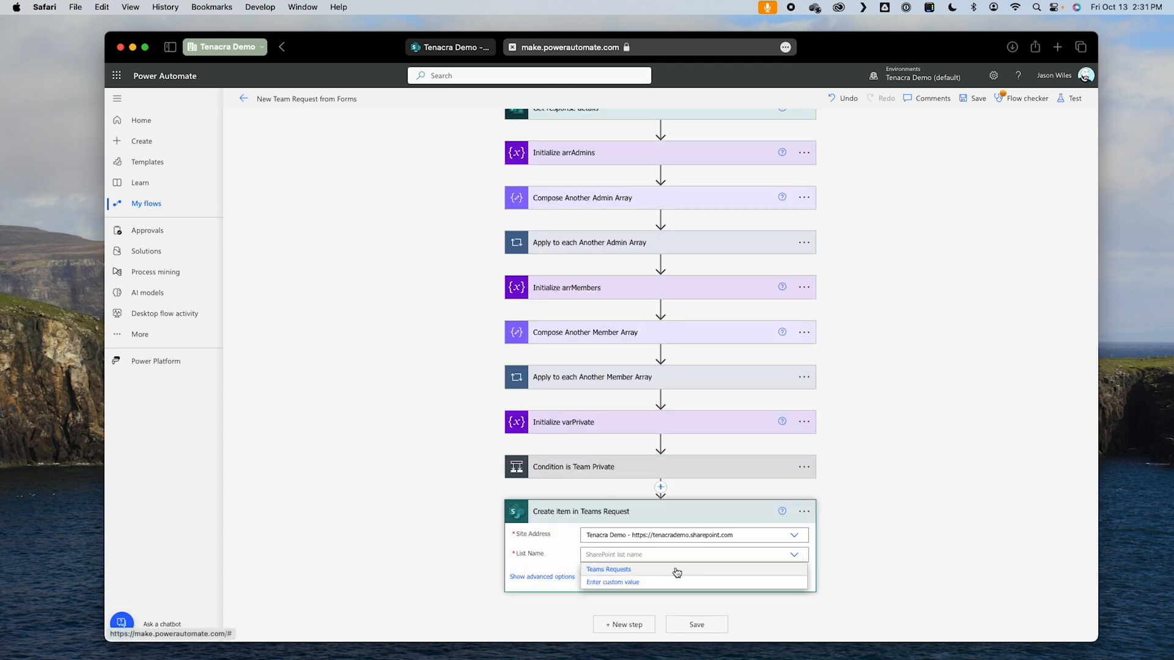
click(674, 570)
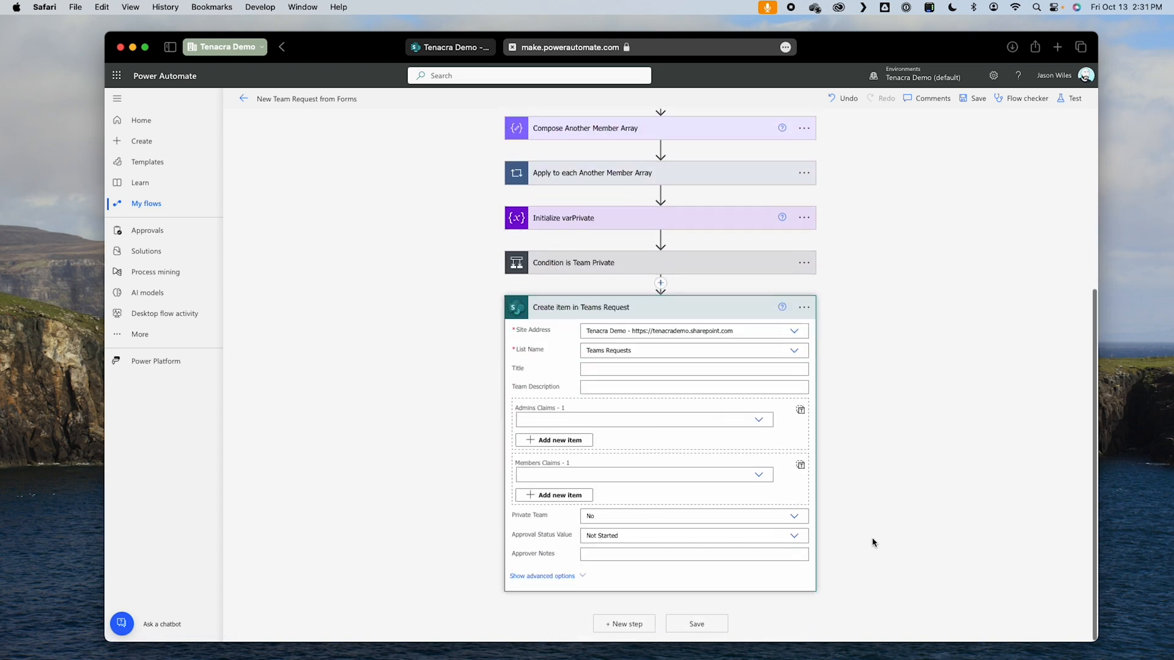
Step: Map the Title to the form's Team Name? answer and the Team Description to its Team Description answer
click(624, 370)
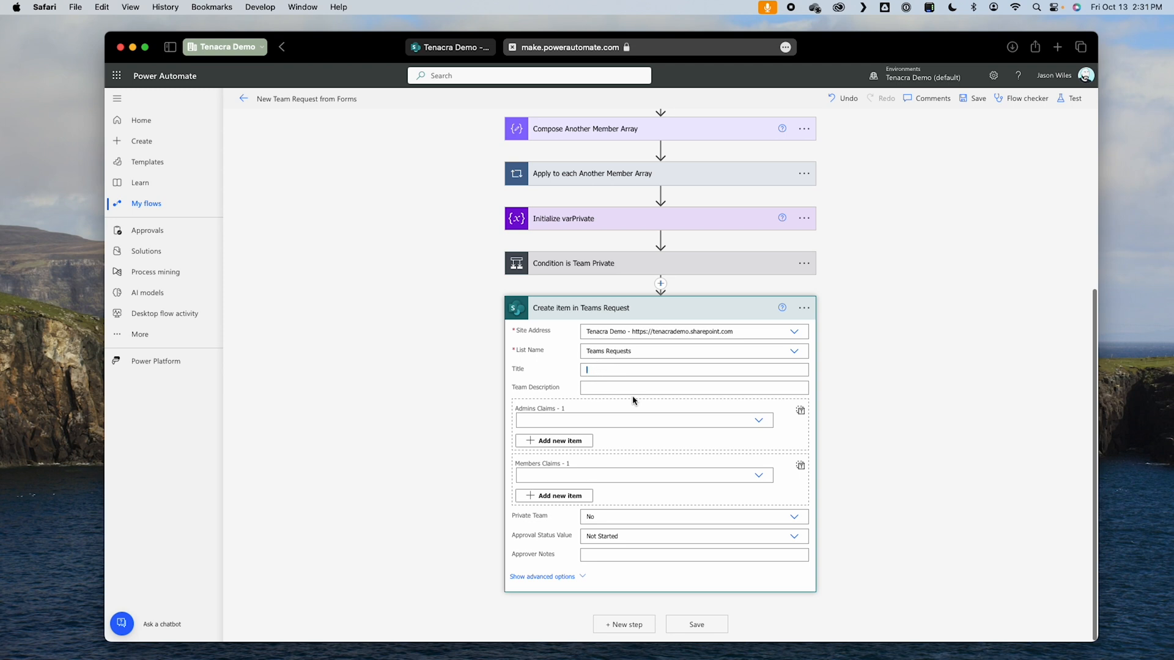
scroll(980, 490, down, 3)
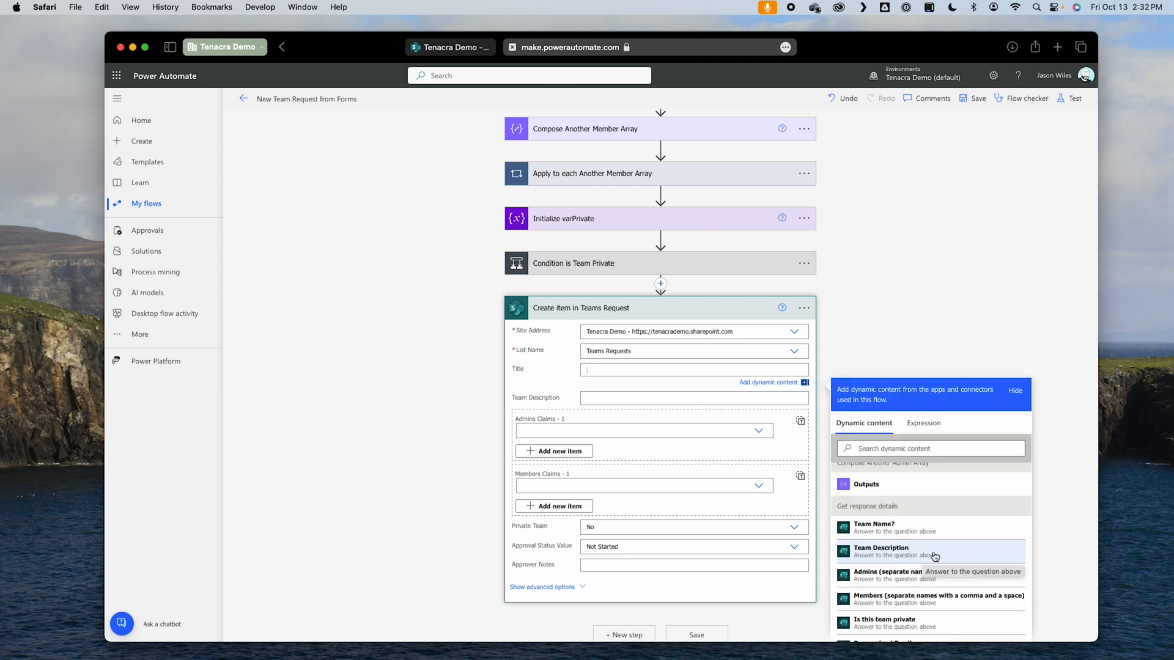
click(903, 530)
click(603, 400)
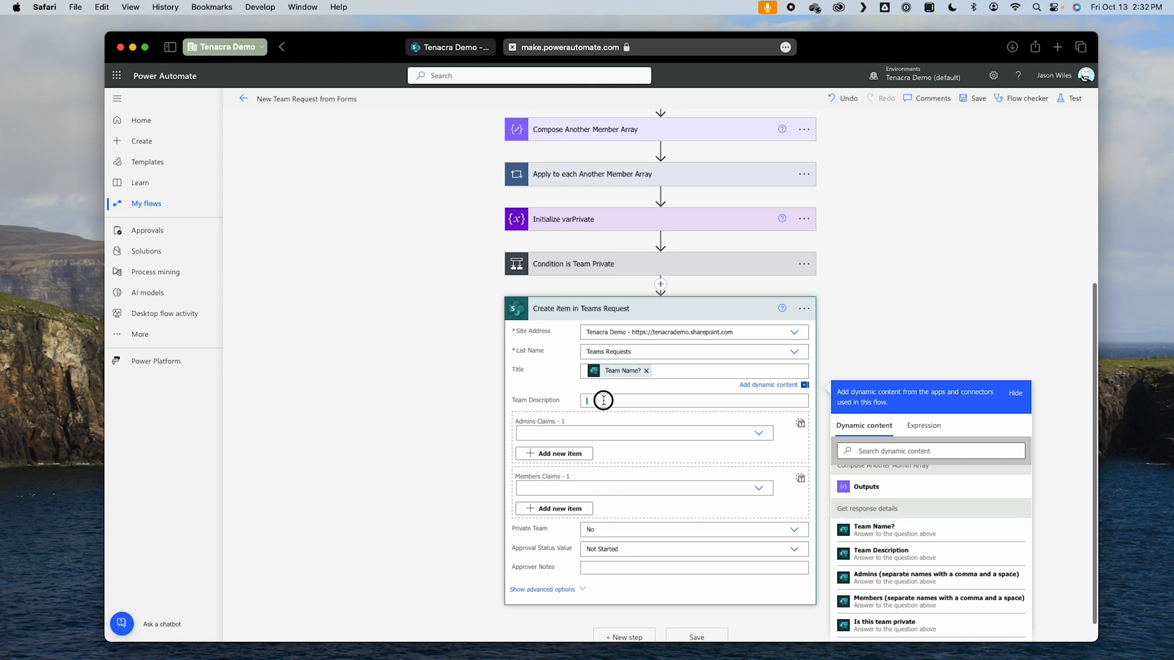
scroll(954, 577, down, 3)
scroll(957, 578, down, 2)
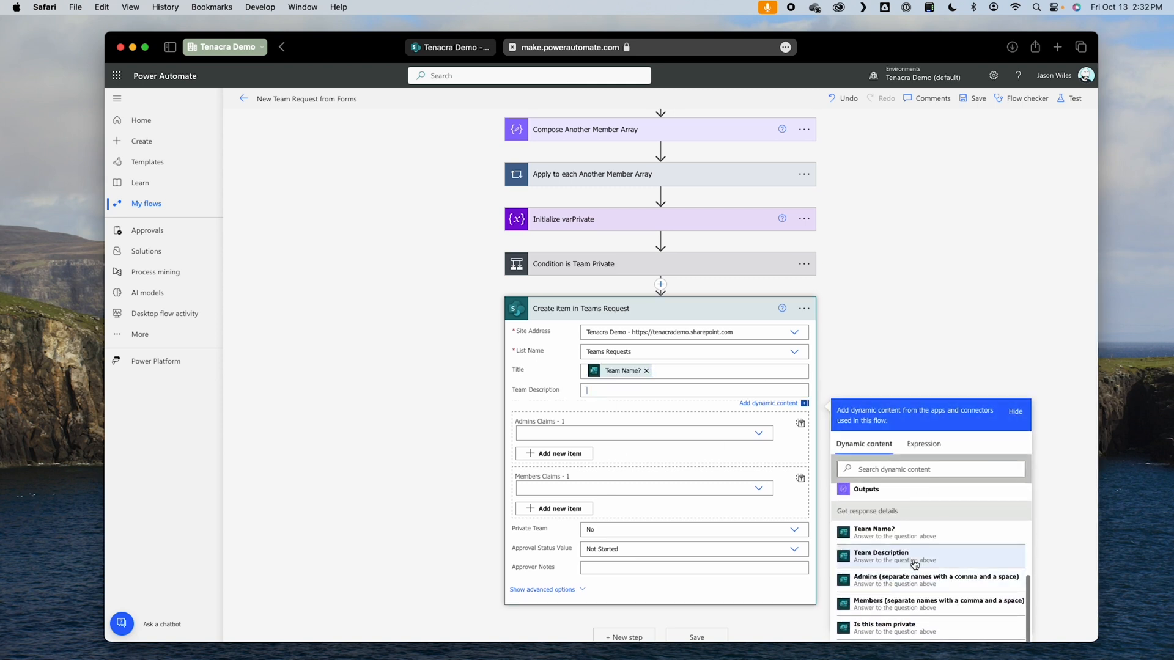
click(881, 558)
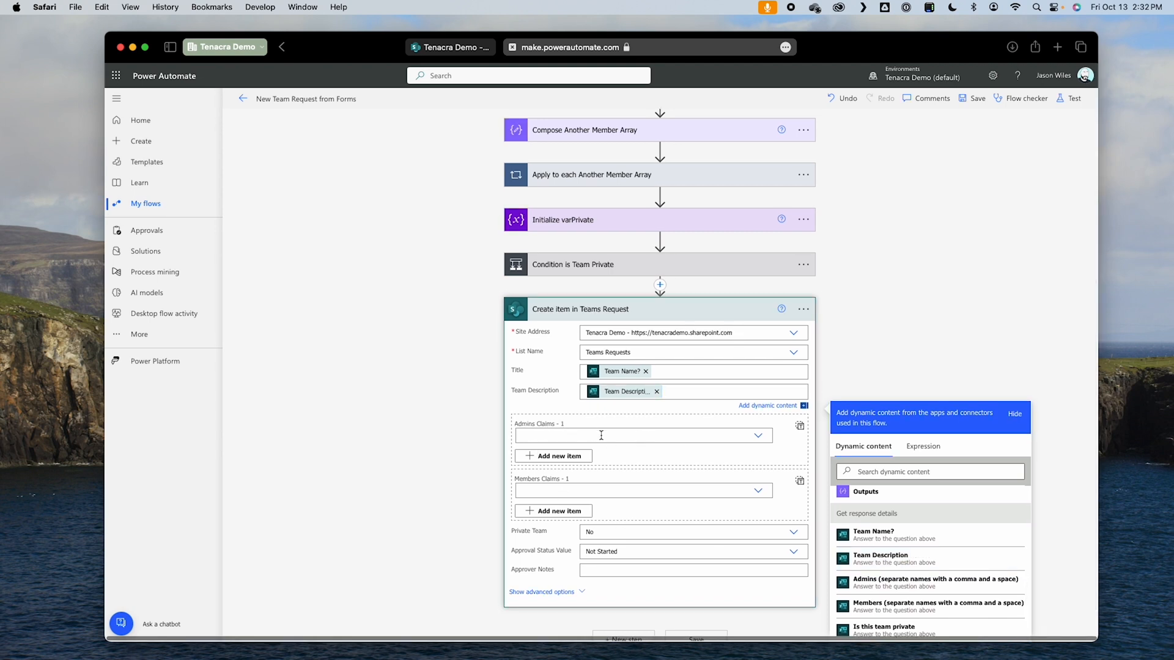
Step: Switch Admins and Members to entire-array input and fill them with the arrAdmins and arrMembers variables respectively
click(800, 426)
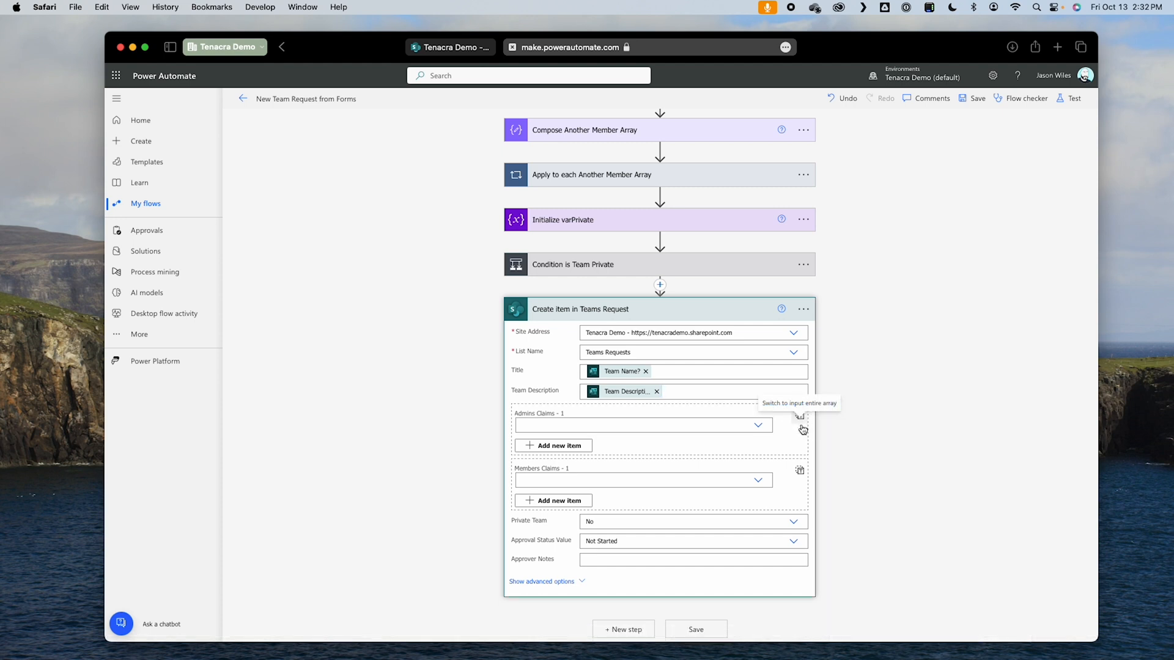
click(622, 439)
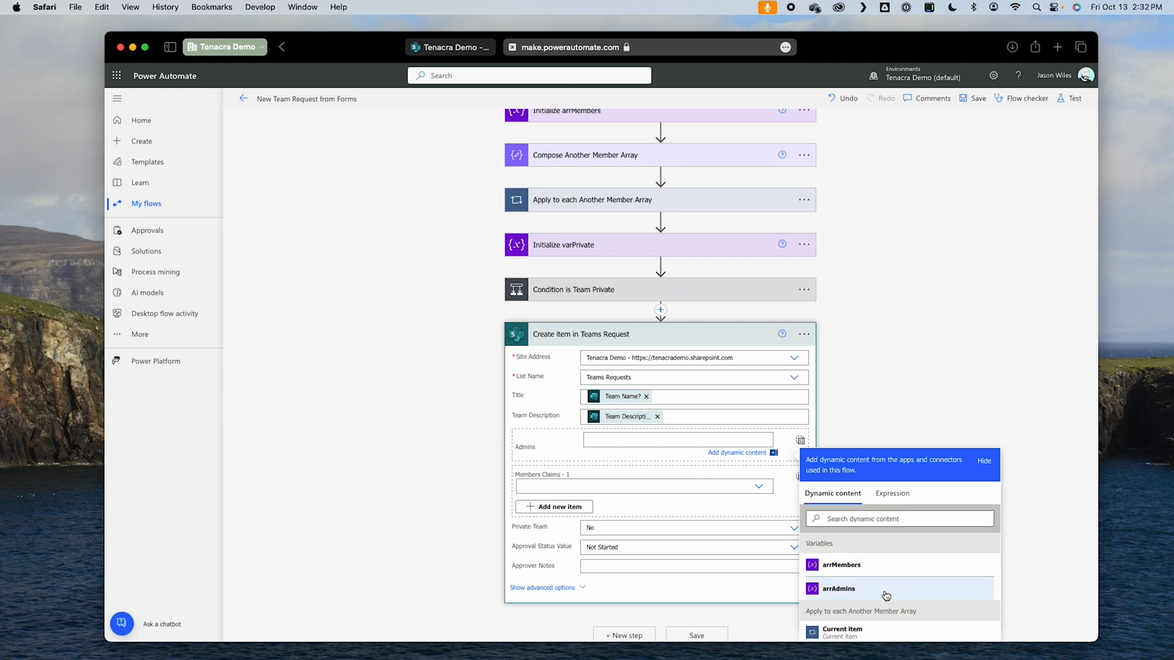
click(849, 590)
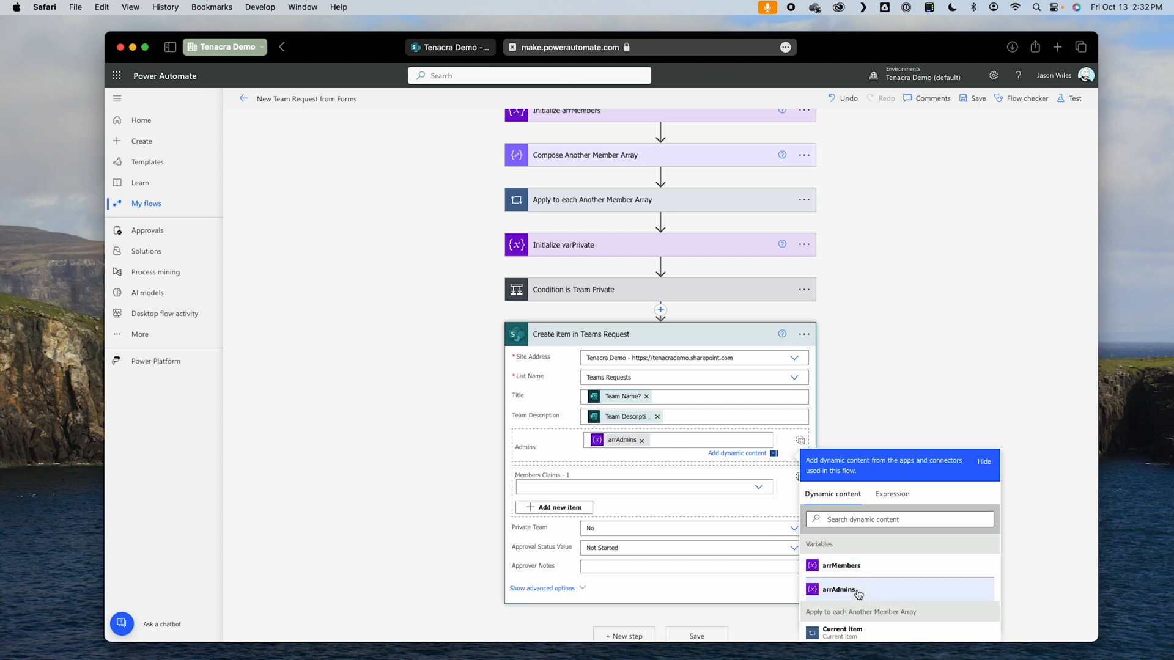
click(848, 432)
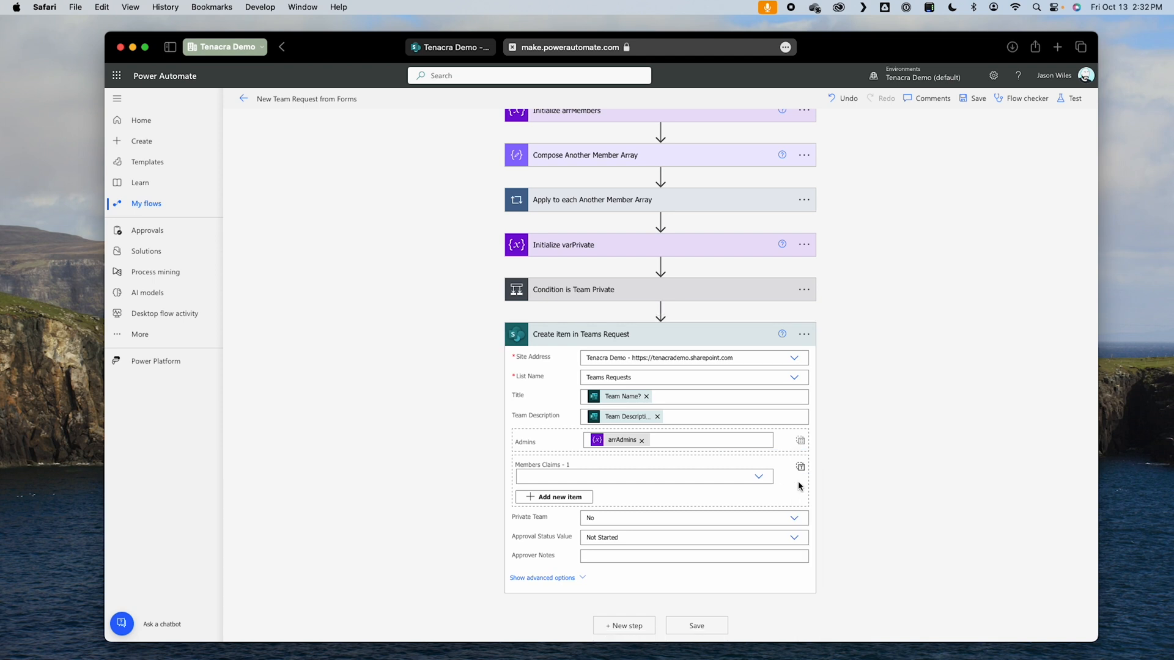
click(801, 467)
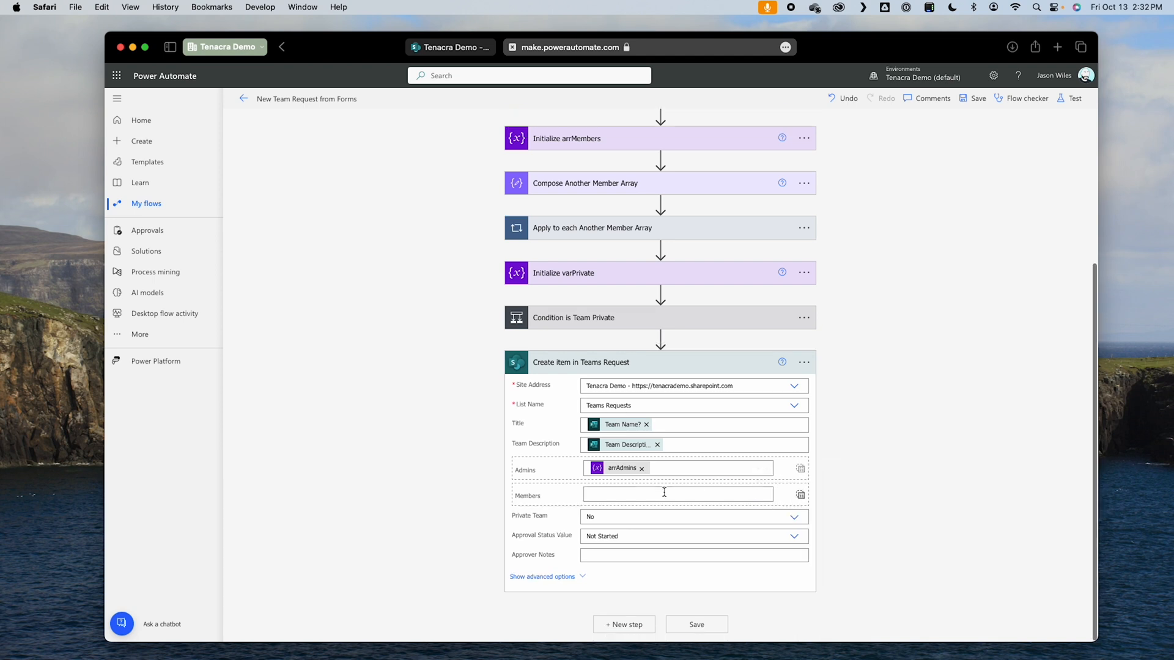
click(664, 492)
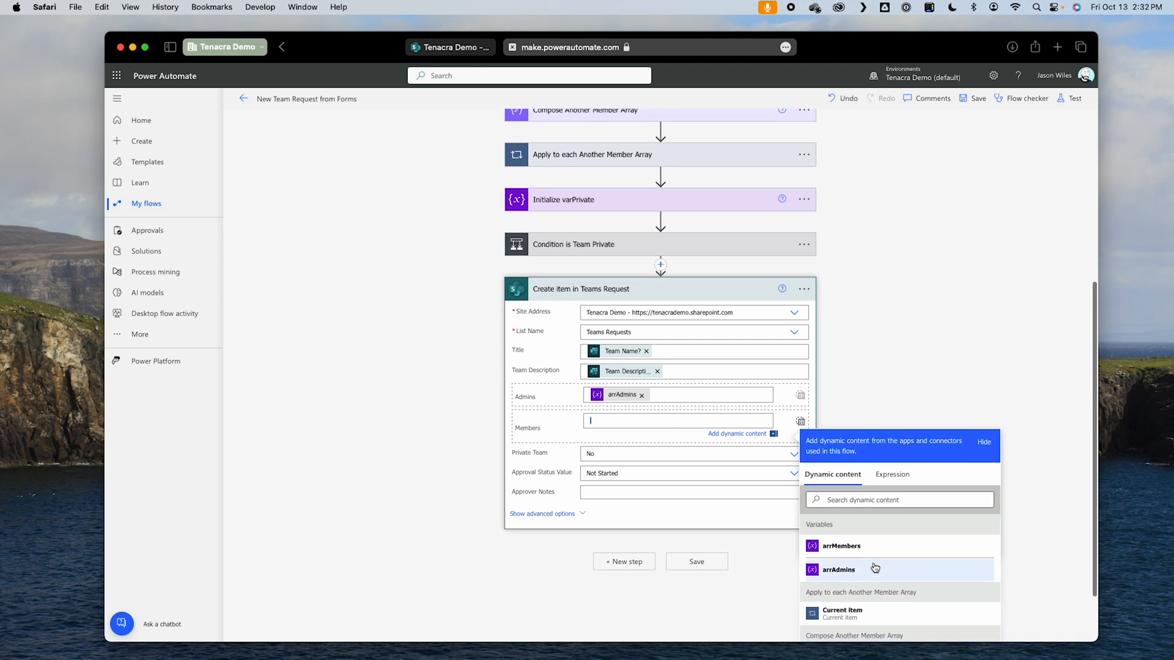
click(883, 549)
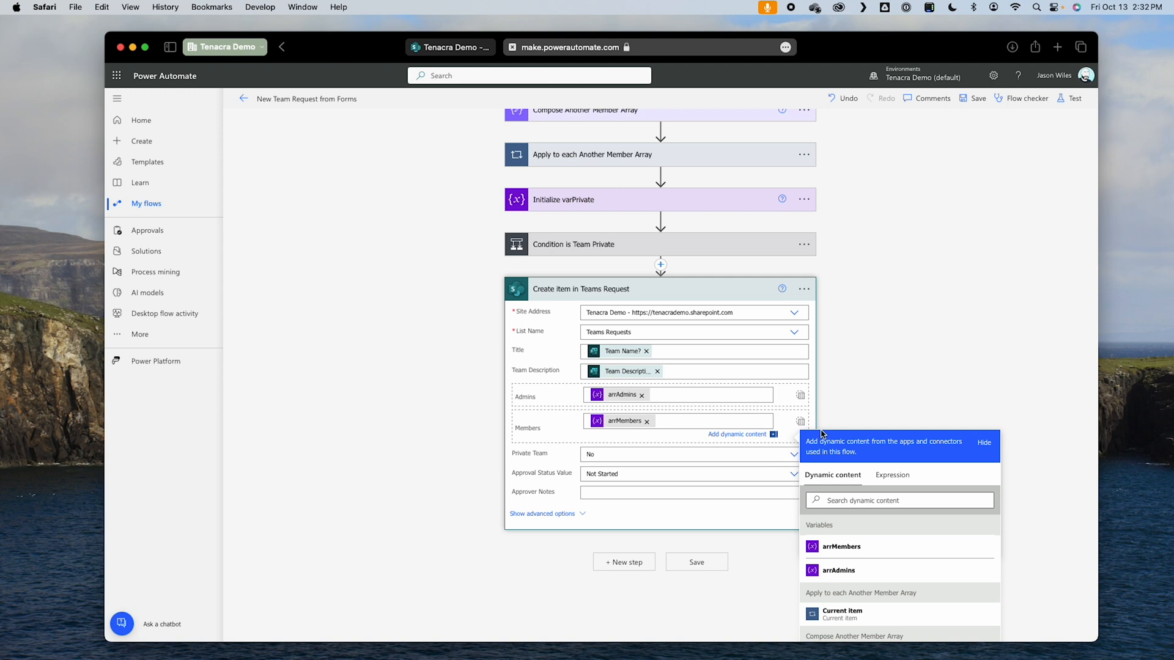
click(878, 395)
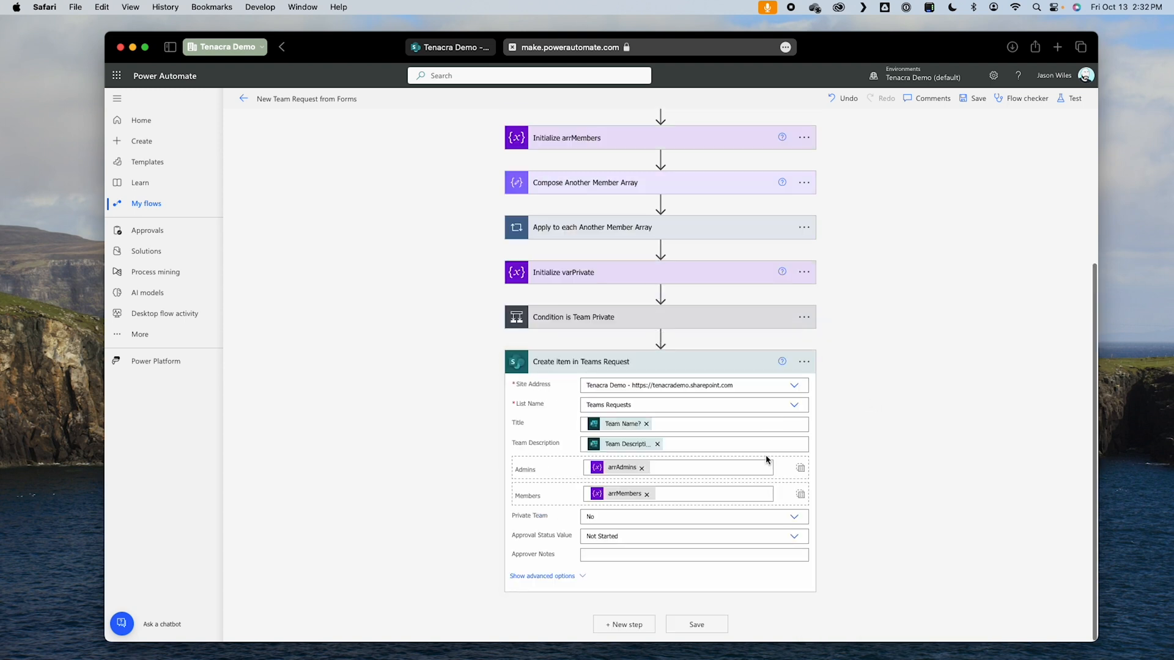
Step: Set Private Team to the custom value varPrivate and the Approval Status Value to In Progress
click(731, 520)
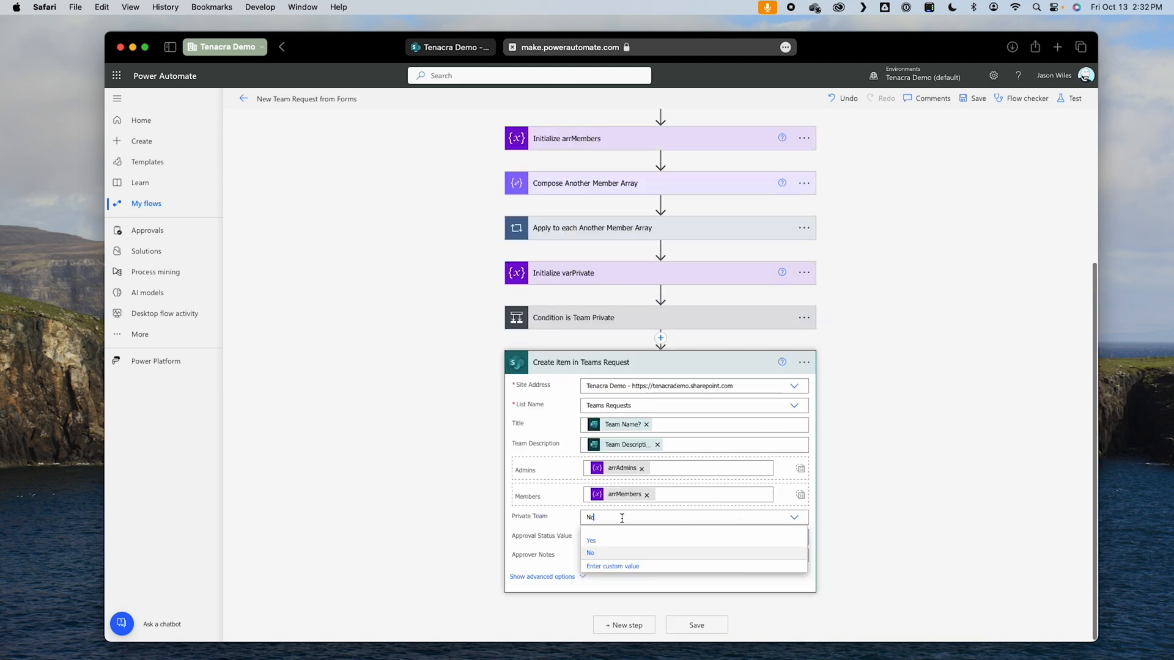
click(628, 567)
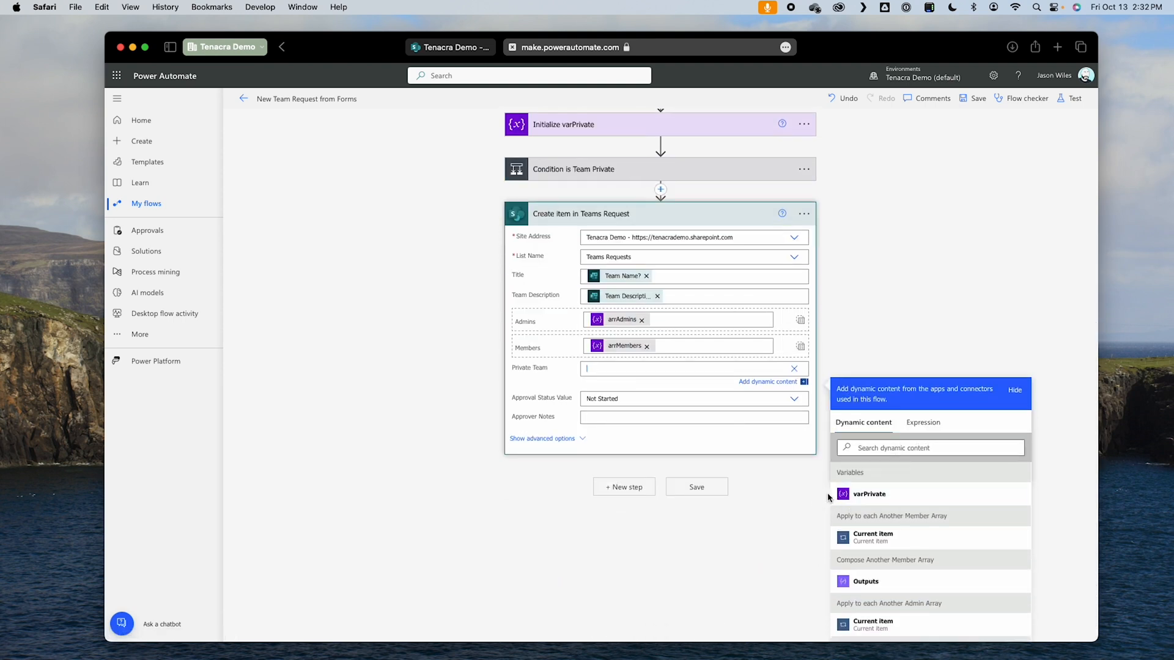
click(871, 496)
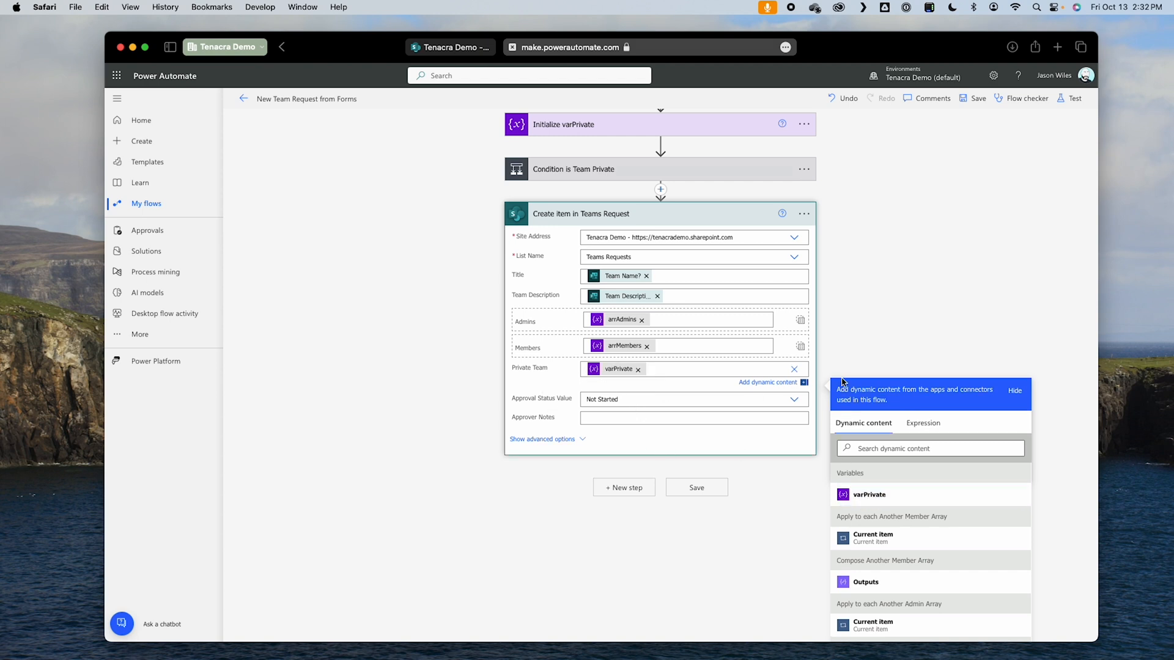
click(751, 399)
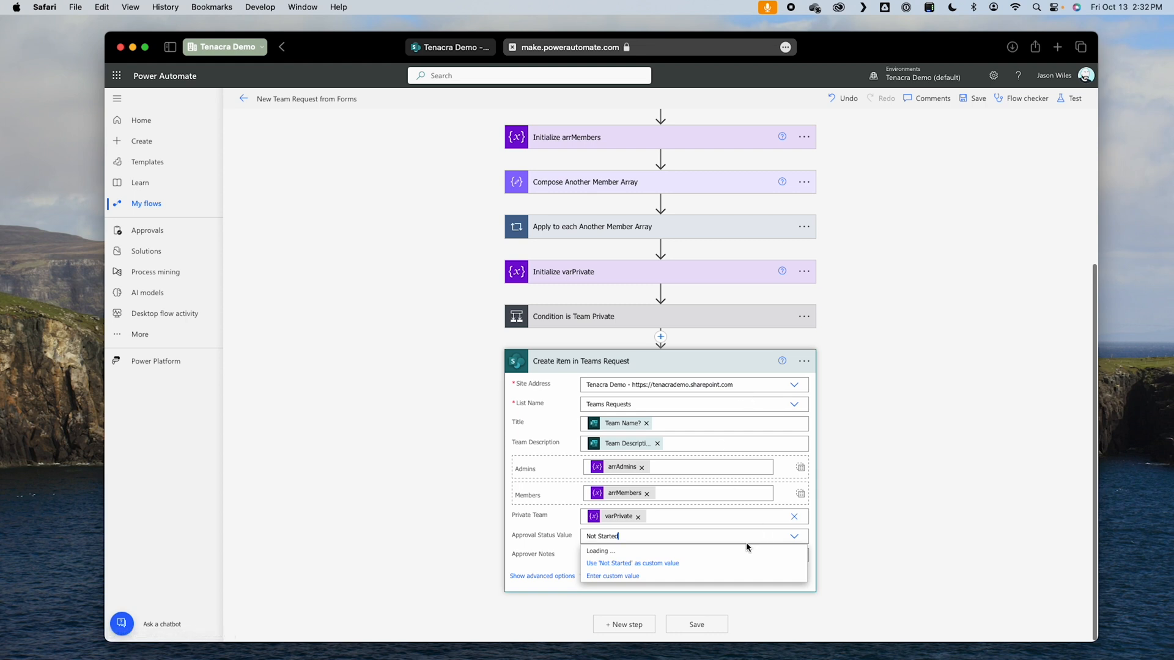
click(635, 563)
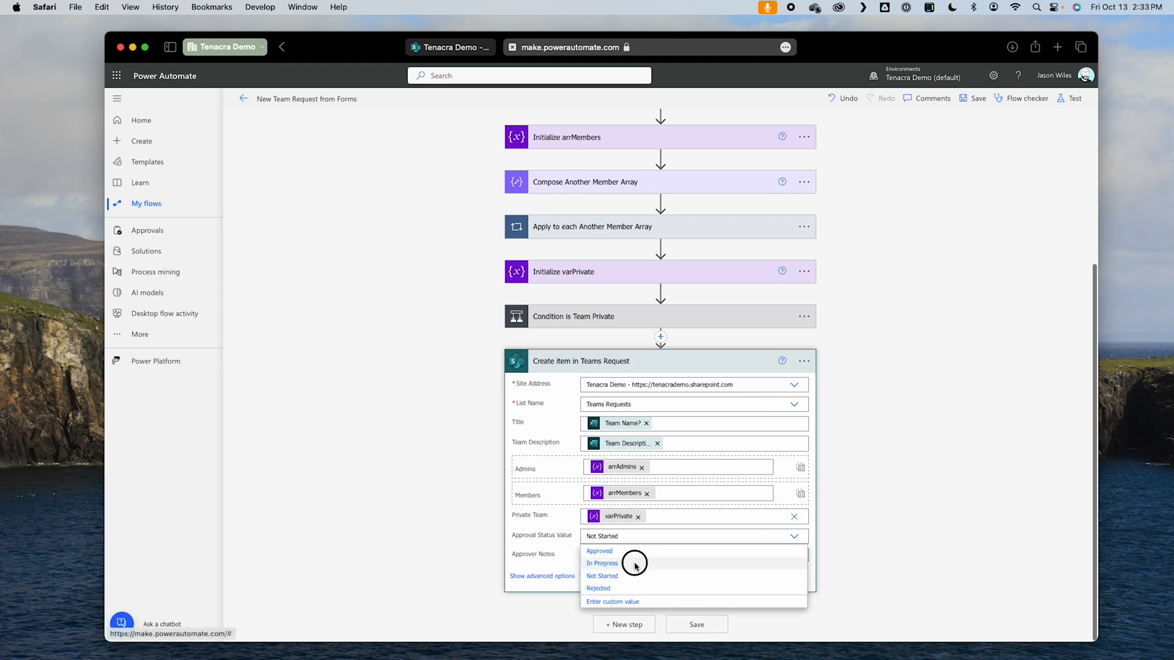
Step: Save the flow and test it automatically with the most recent successful trigger, from 6 minutes ago
click(713, 628)
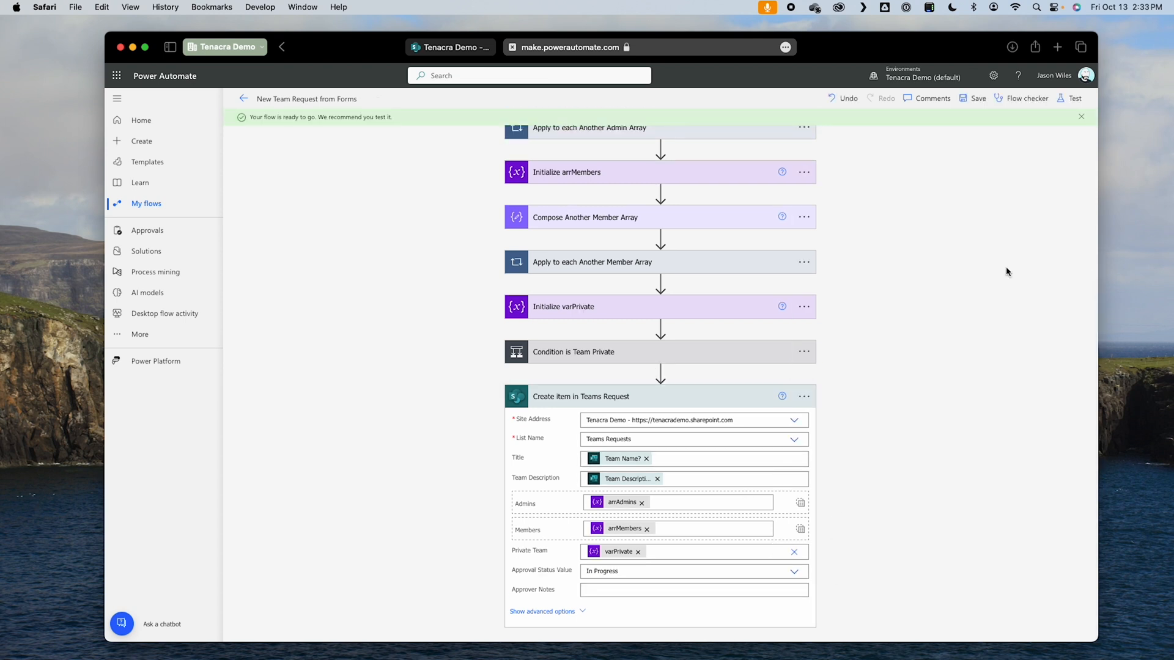
click(1073, 98)
click(968, 204)
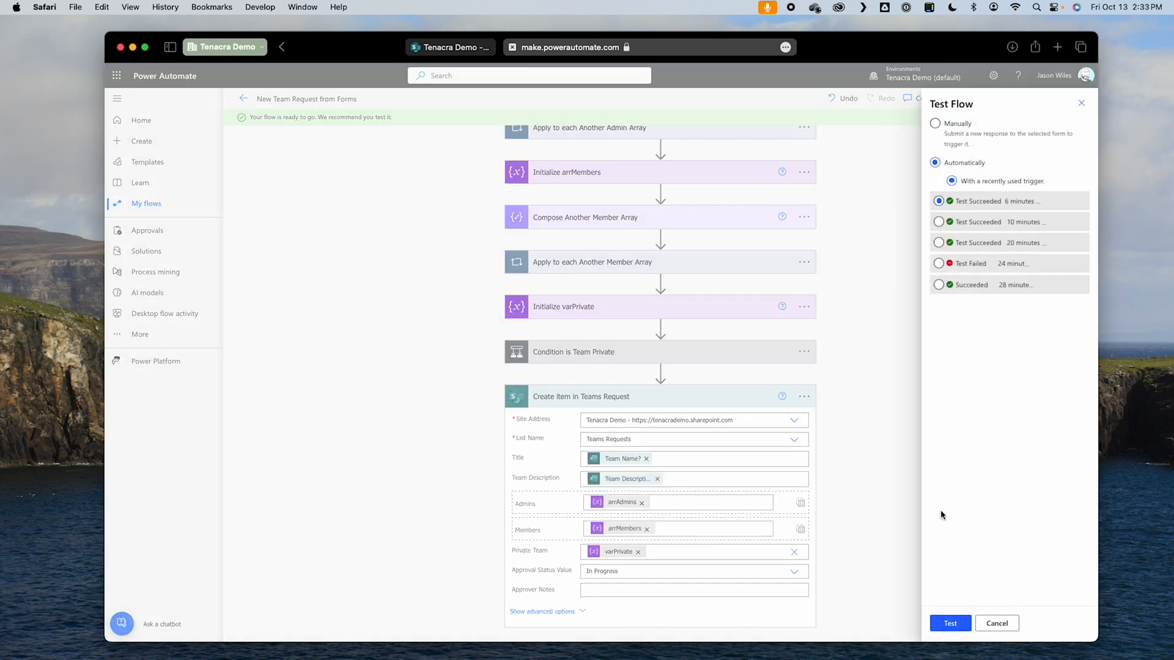
click(966, 626)
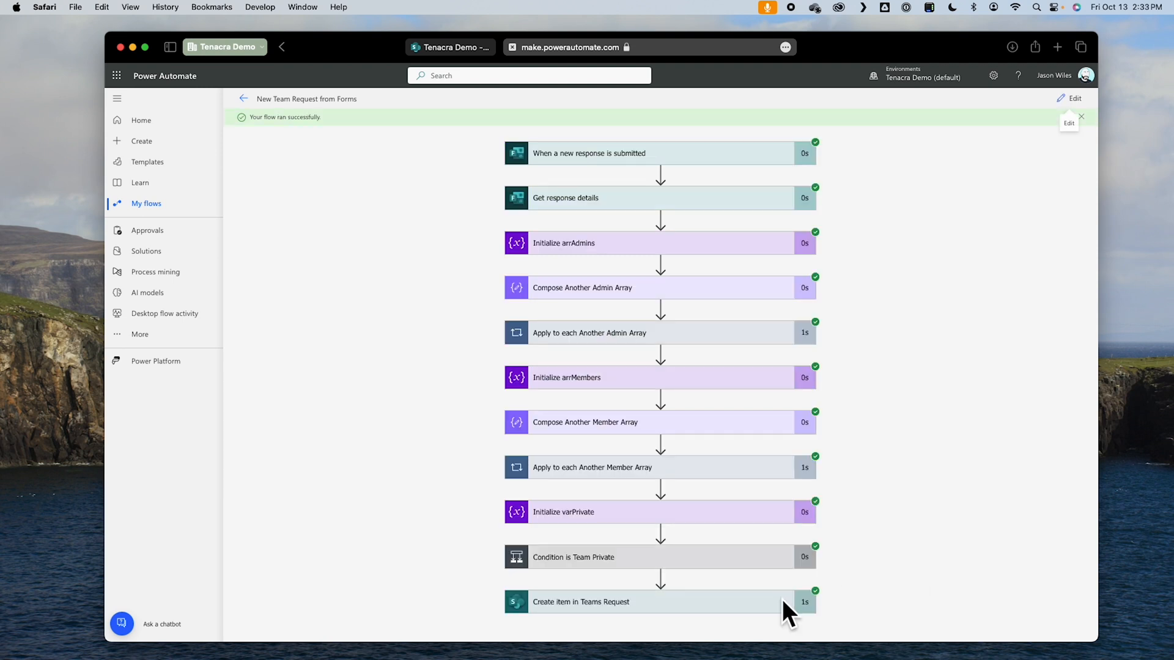
Step: Examine the site address, list name, title, description, admins and members passed to Create item in Teams Request in the test run
click(758, 601)
scroll(856, 575, down, 10)
click(730, 245)
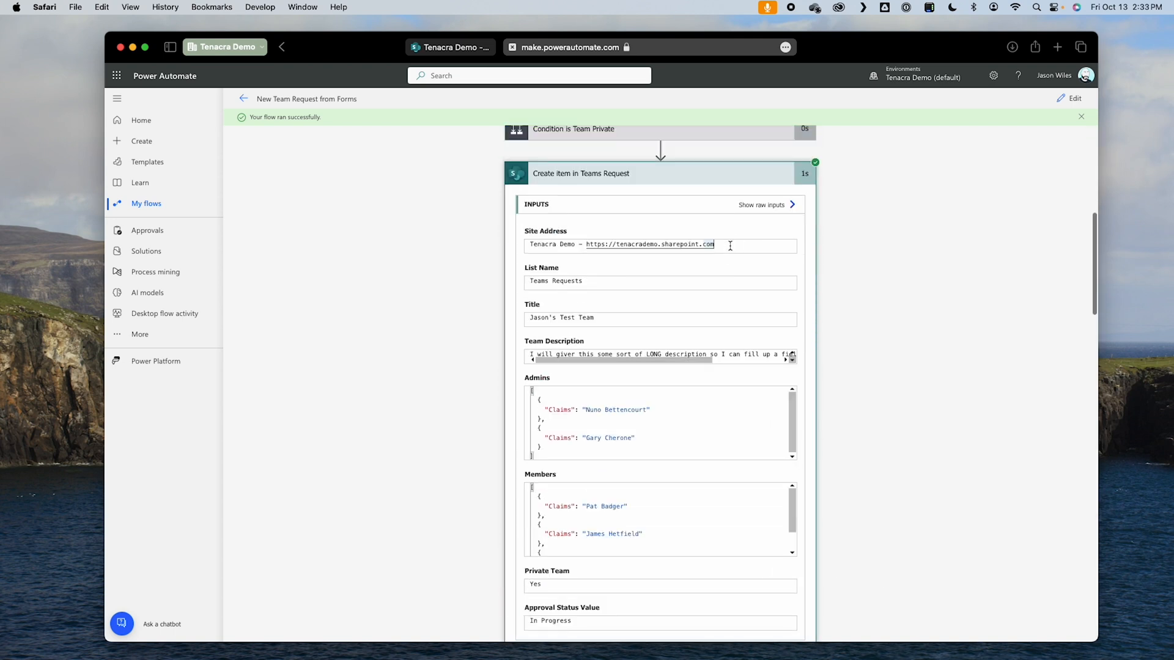
drag(587, 282, 520, 288)
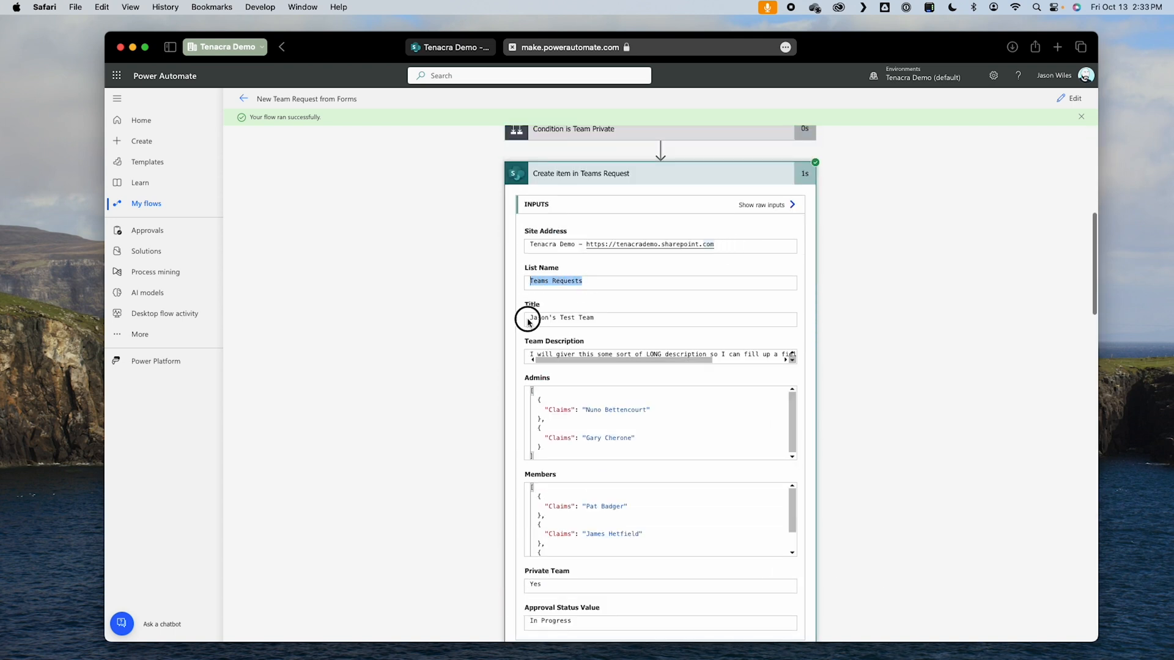
drag(541, 353, 682, 355)
click(801, 450)
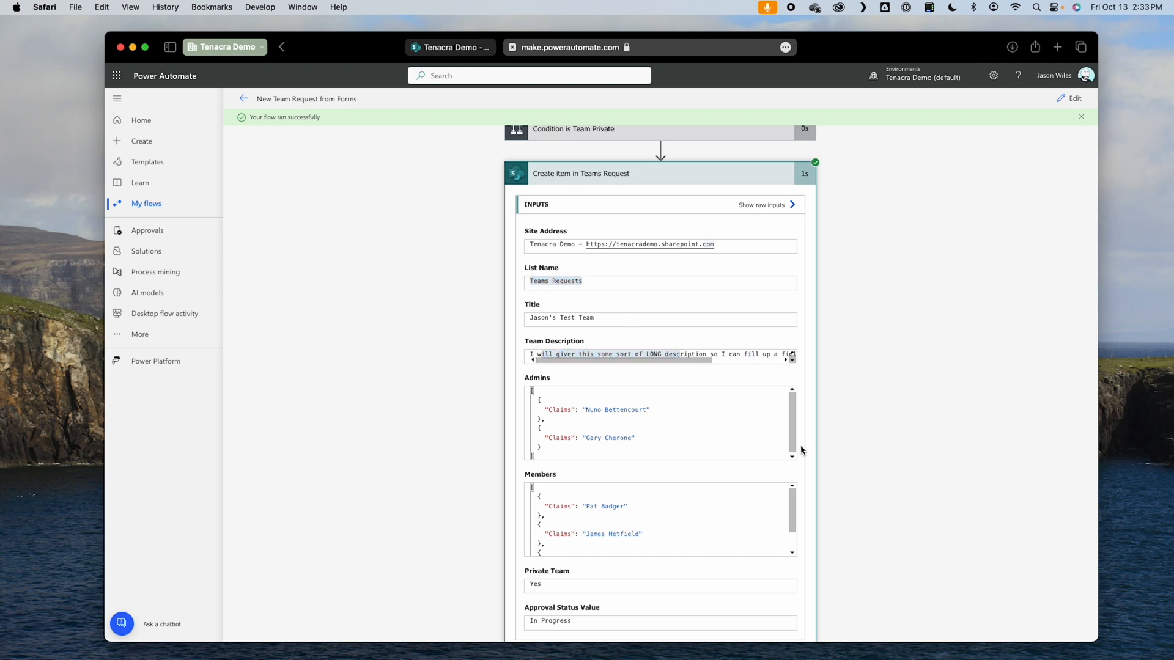
Step: Examine the Admins, Members, Private Team and Approval Status Value inputs passed to Create item in Teams Request
drag(530, 389, 579, 464)
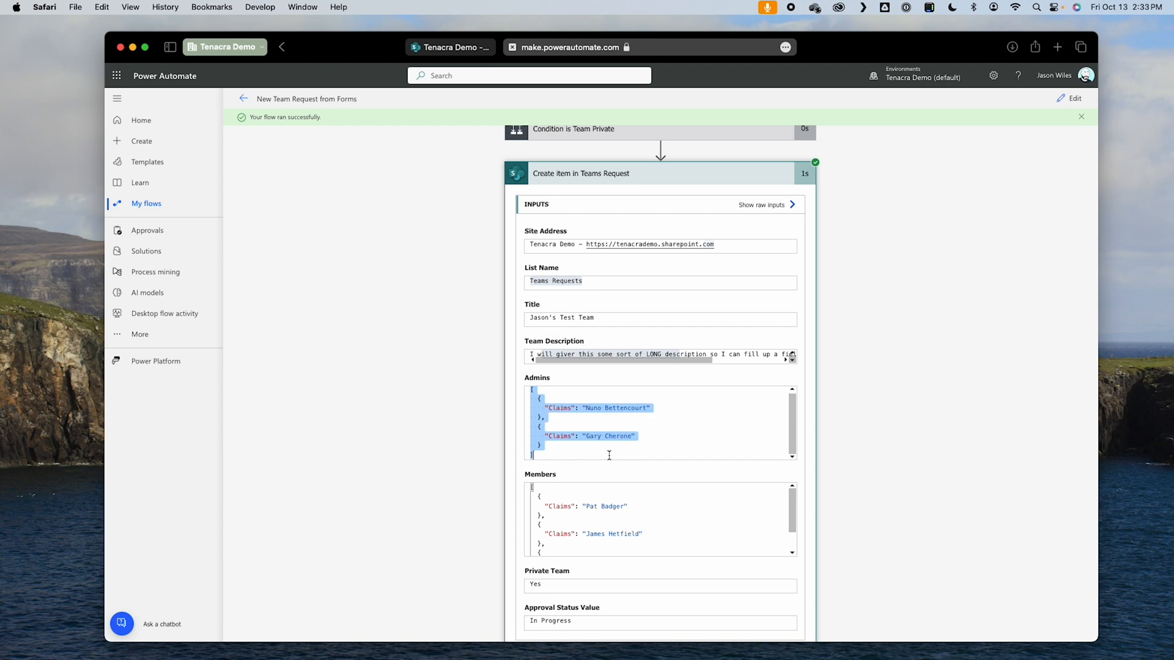
scroll(834, 532, down, 3)
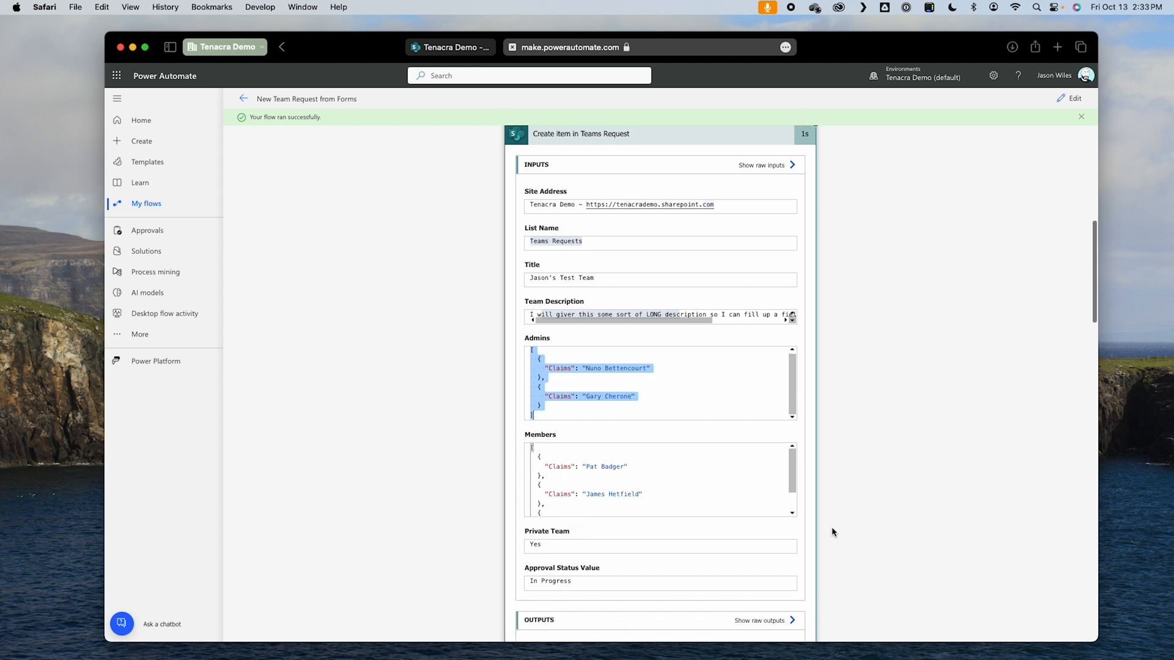
drag(546, 478, 487, 477)
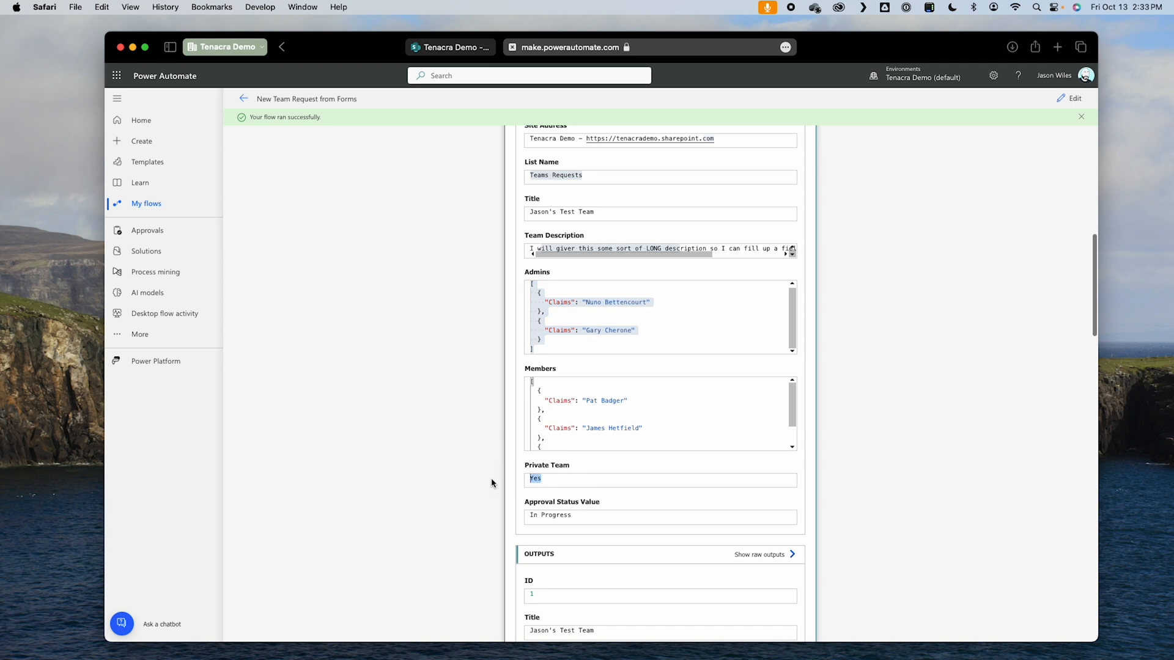
click(605, 520)
drag(658, 523, 479, 515)
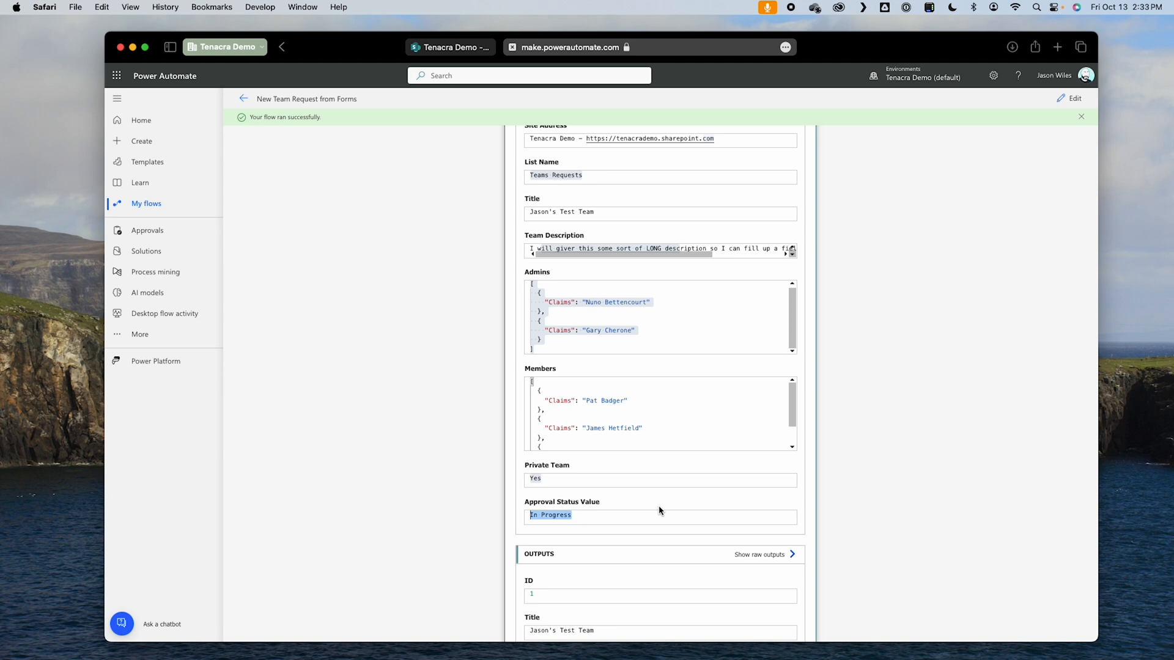
click(806, 474)
Step: Switch to the SharePoint Teams Requests list and review the item created by the test run
click(450, 47)
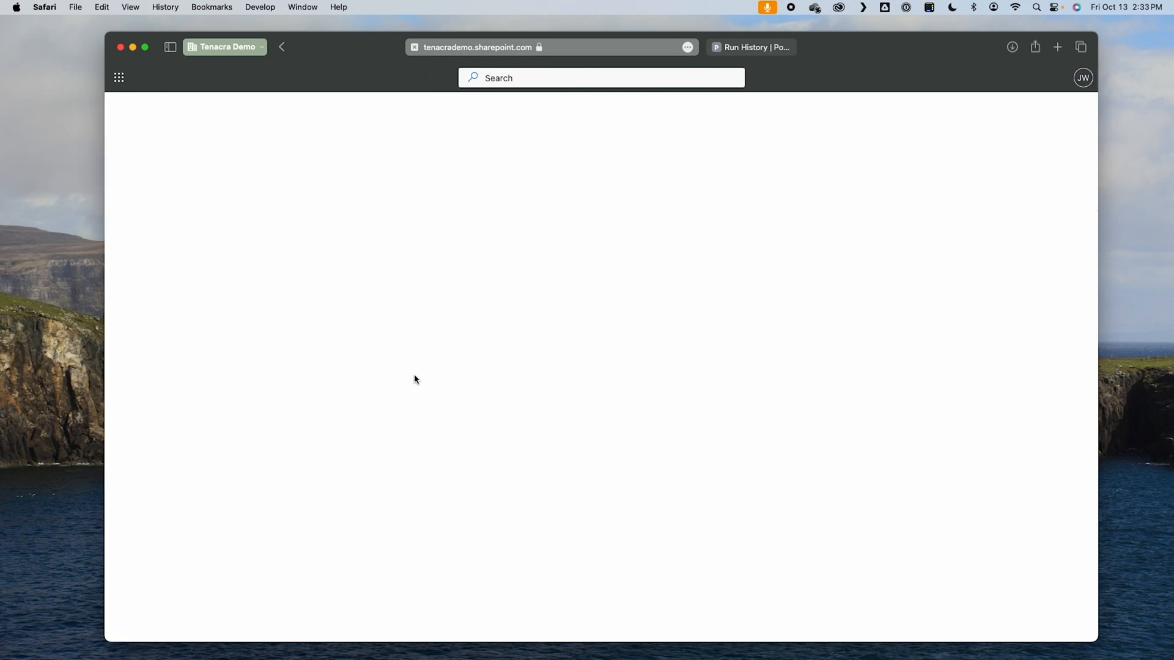
click(296, 341)
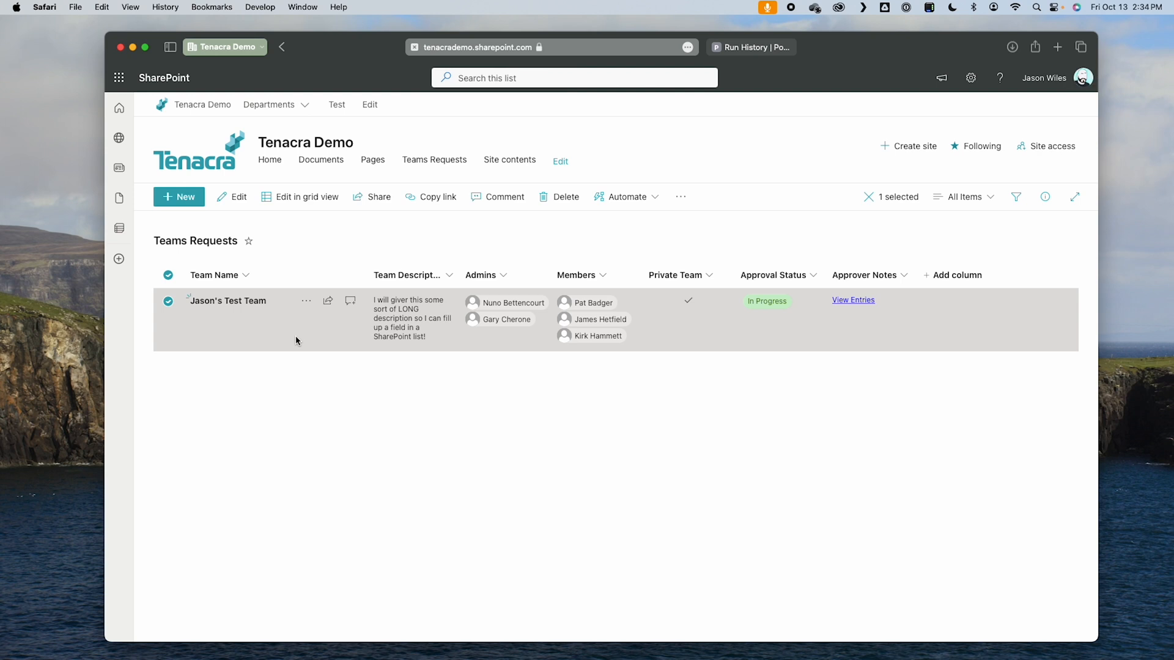
click(402, 395)
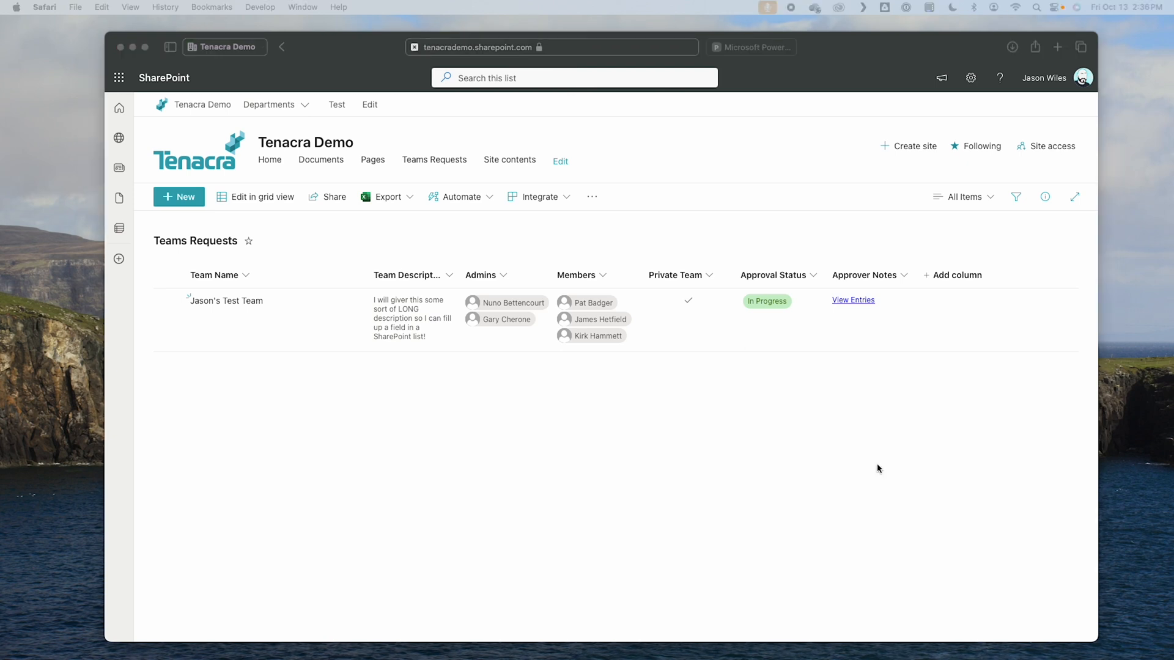
Step: Return to the flow in Power Automate and add an Office 365 Outlook Send an email (V2) action after Create item in Teams Request
click(758, 49)
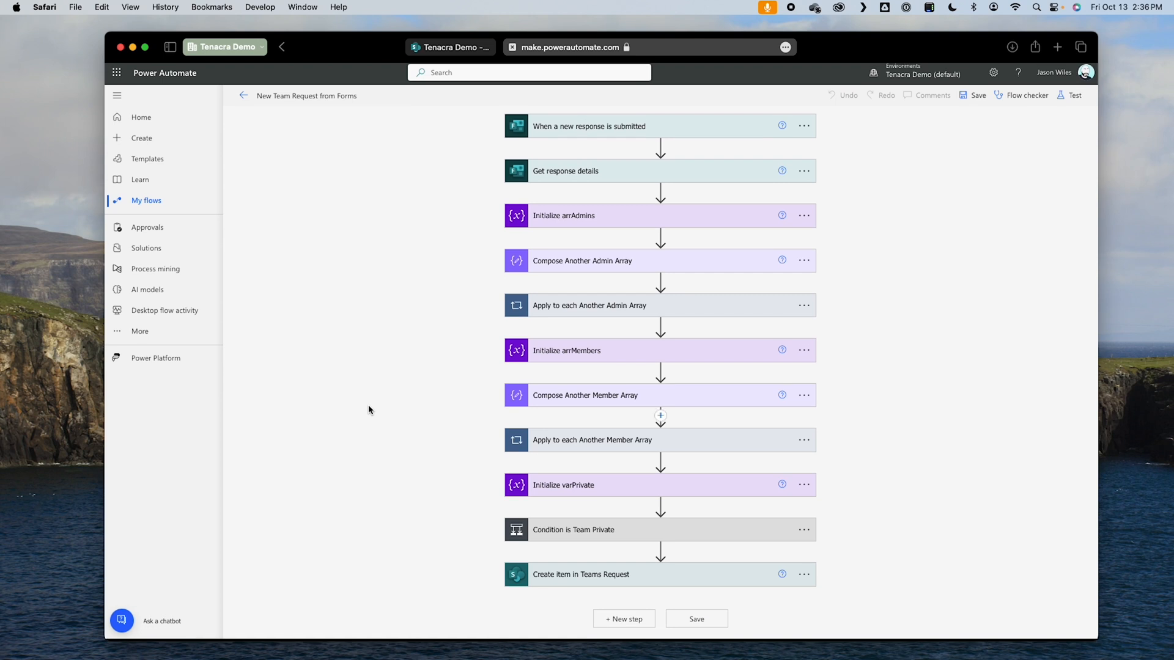
click(638, 628)
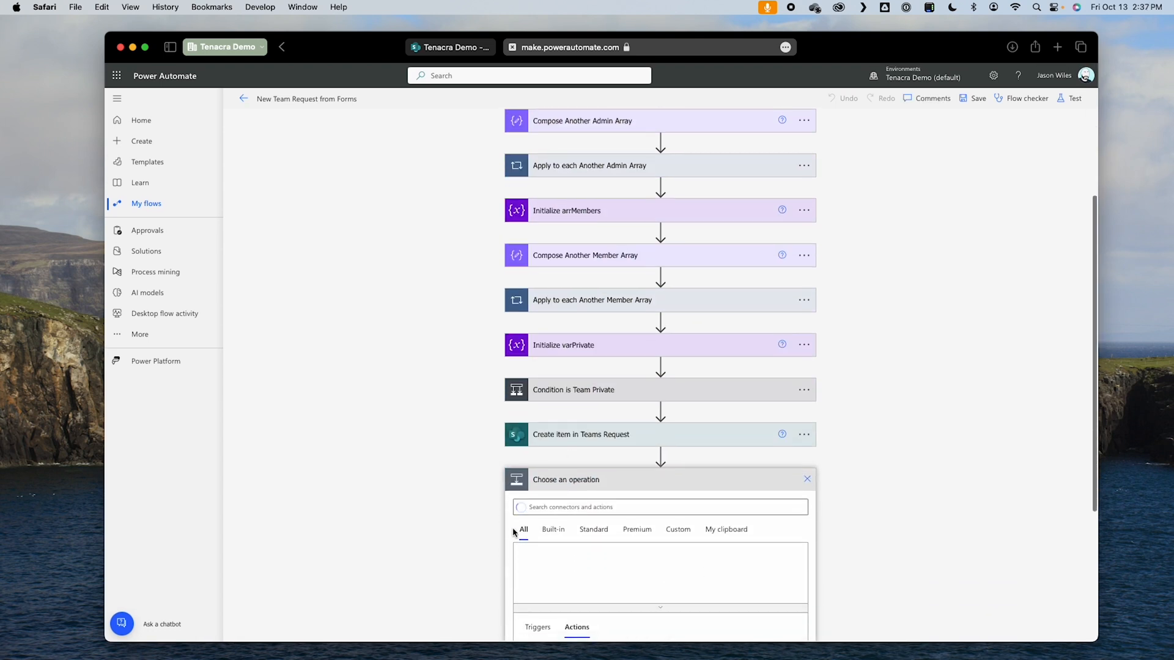
text(cutlook)
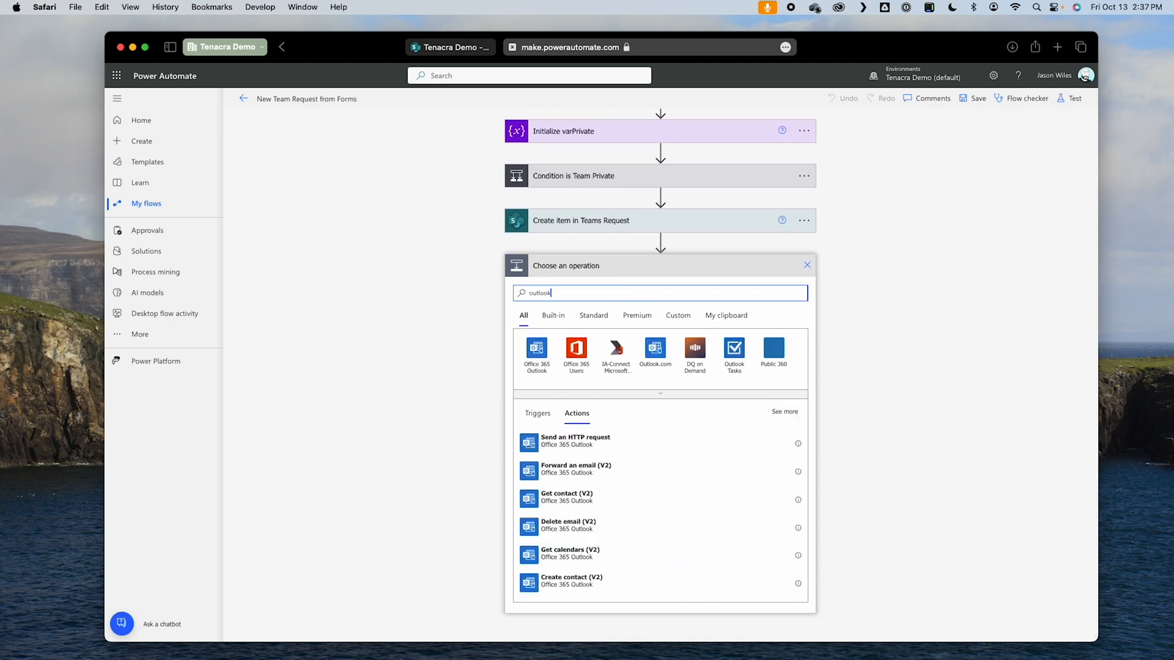
click(537, 350)
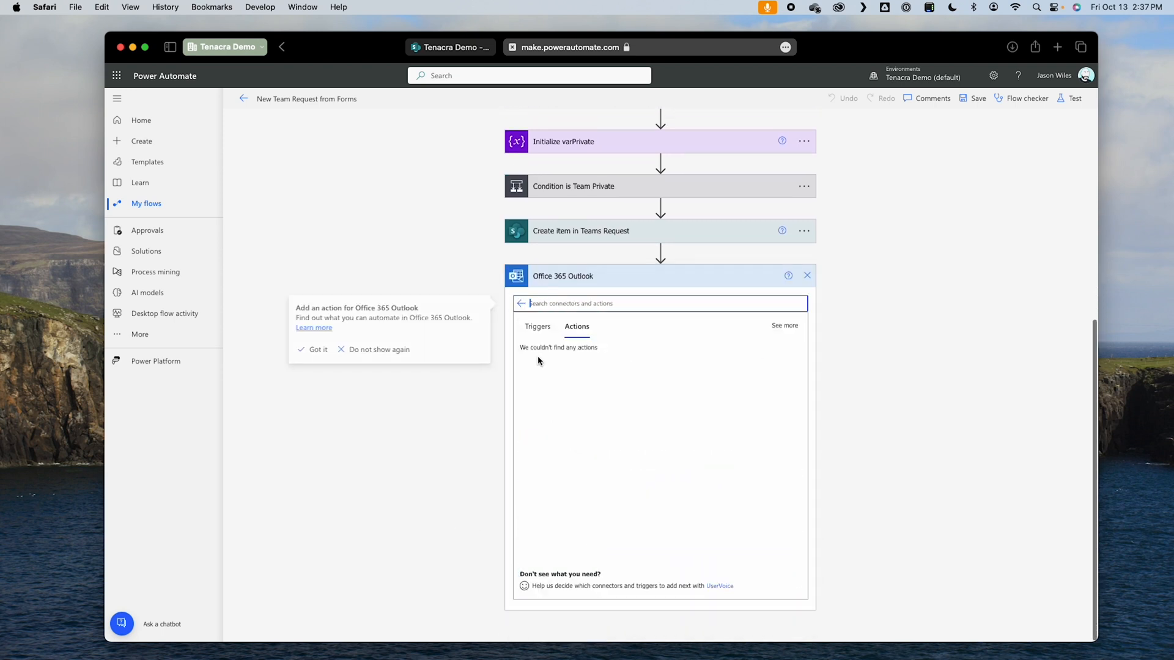
click(612, 435)
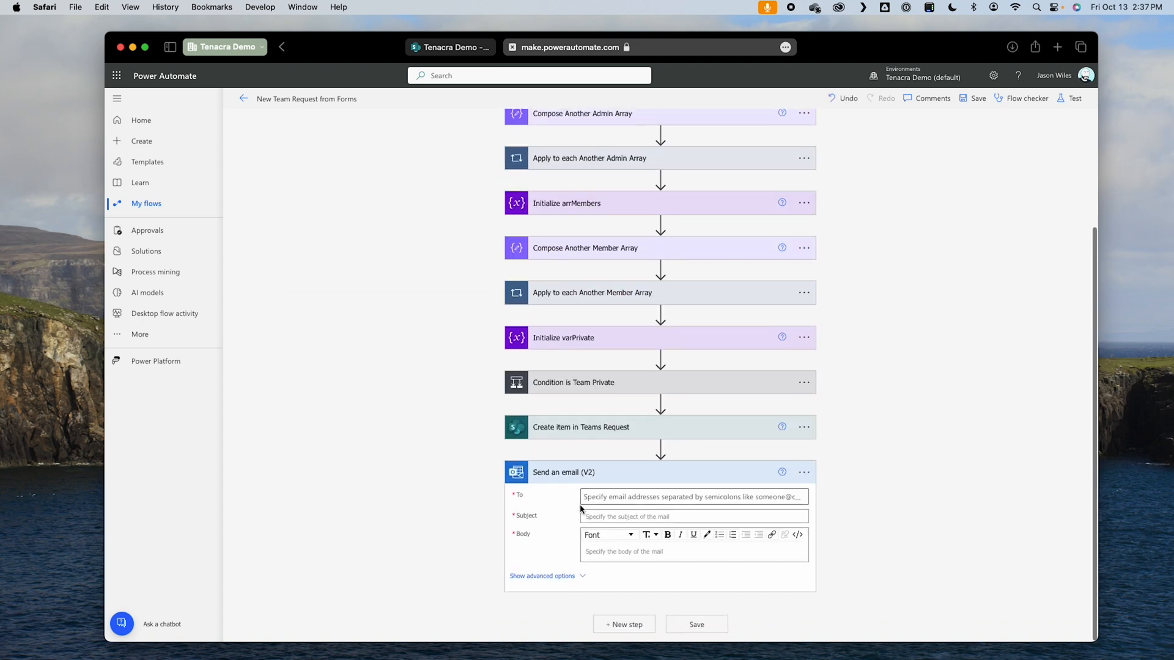
Step: Address the email to the dynamic Responders' Email value from Get response details
click(581, 508)
click(772, 532)
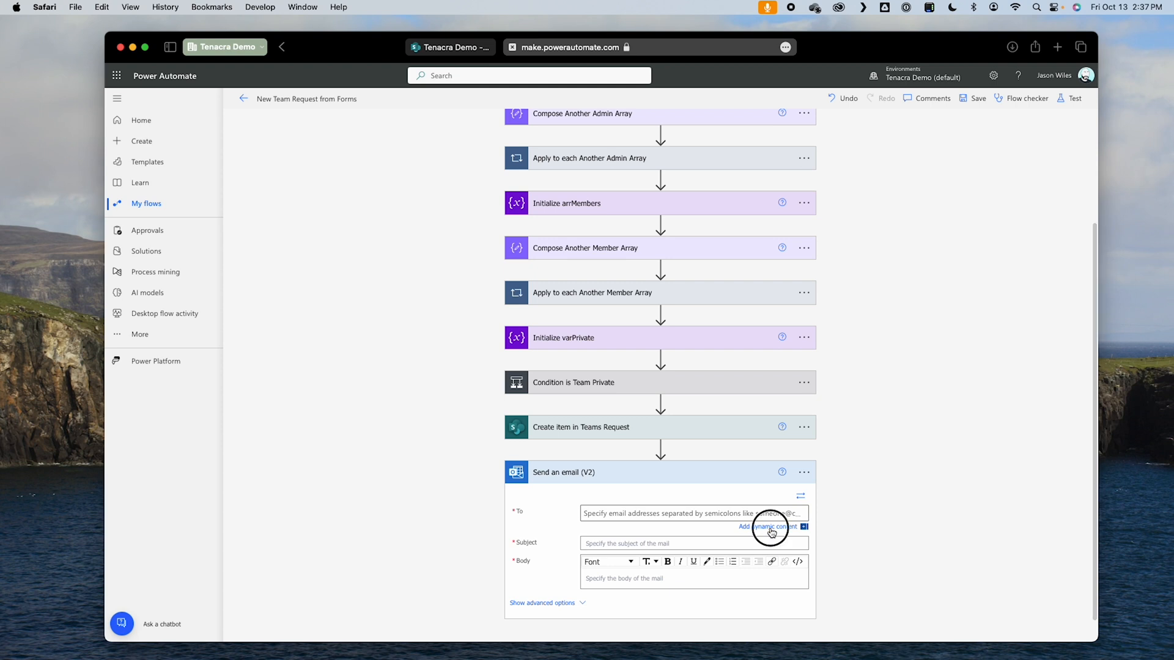
scroll(898, 550, down, 5)
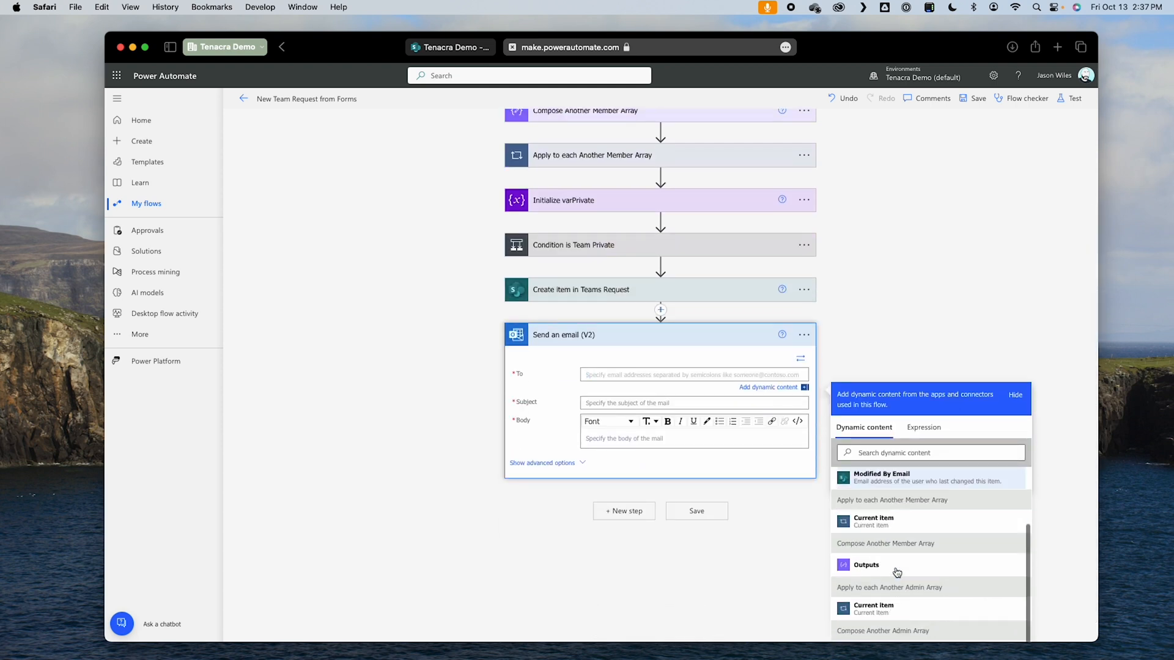
scroll(897, 573, down, 4)
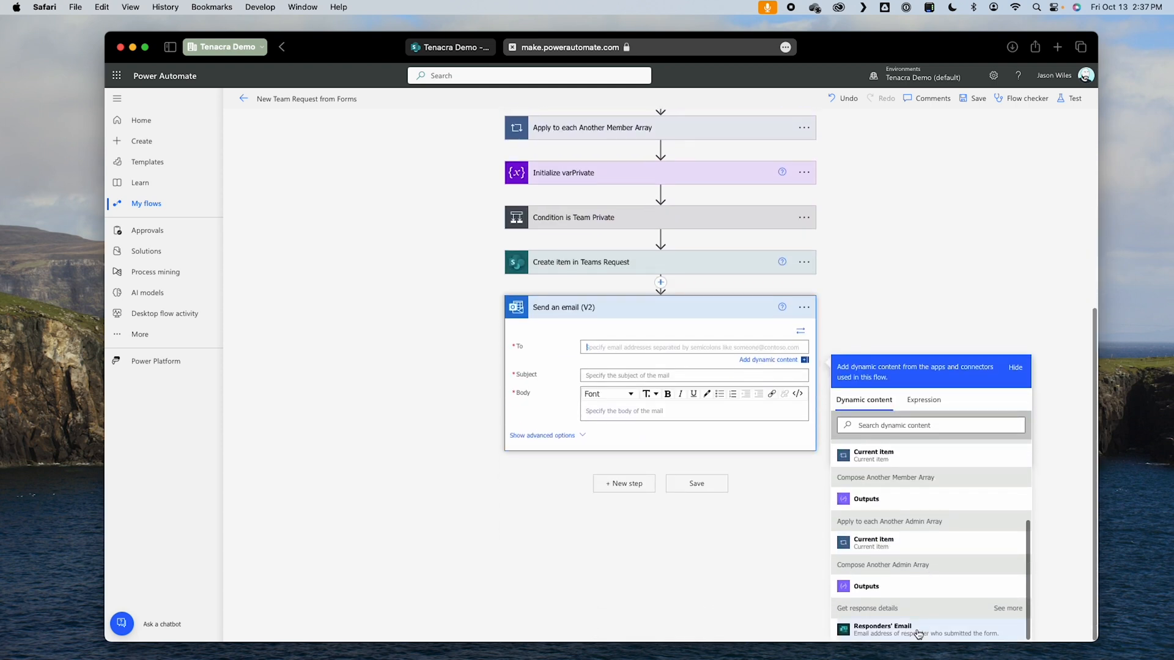
click(918, 634)
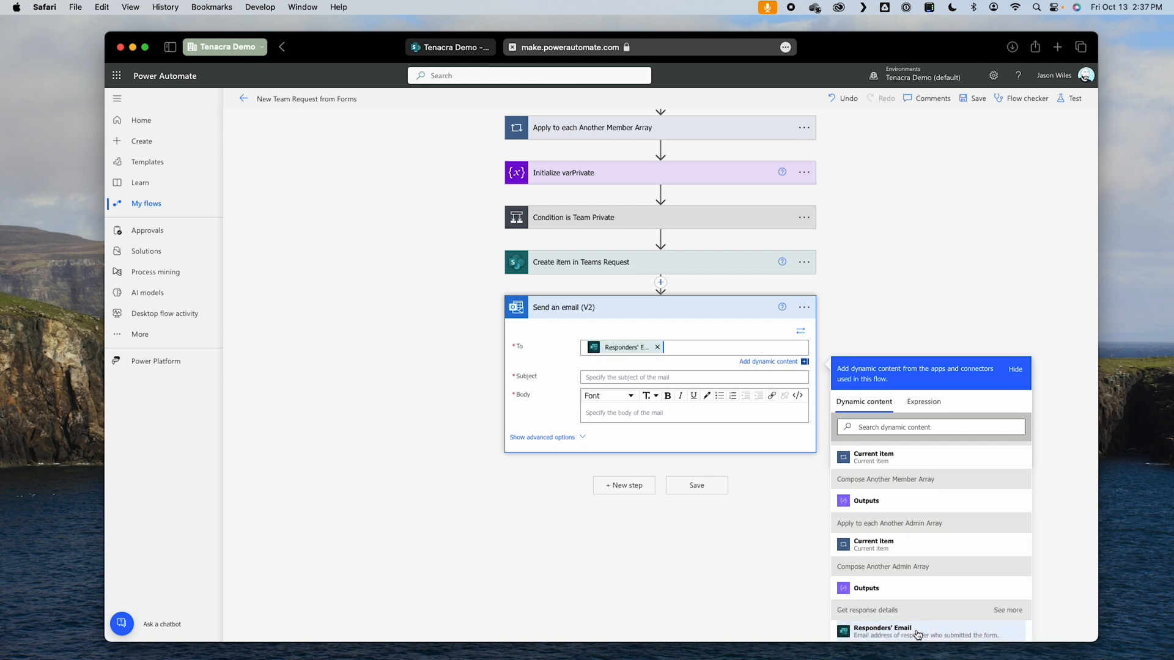
Step: Set the email subject to "Your Request for Team" followed by the dynamic Team Name? value in quotation marks
click(611, 377)
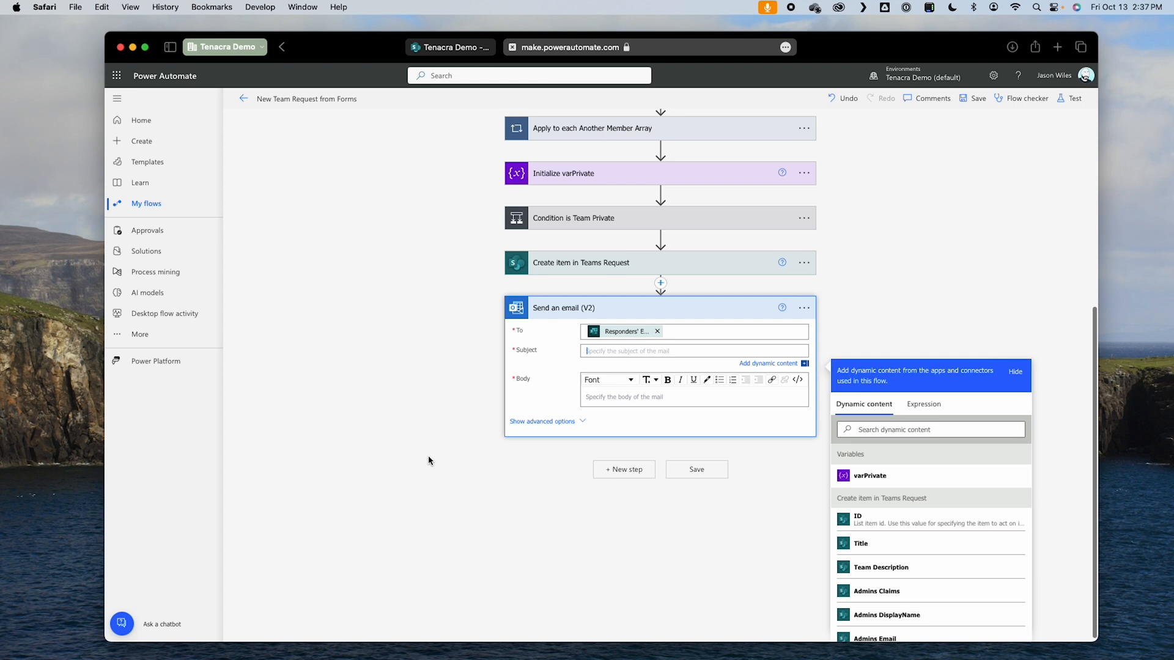
text(Your Request for Team)
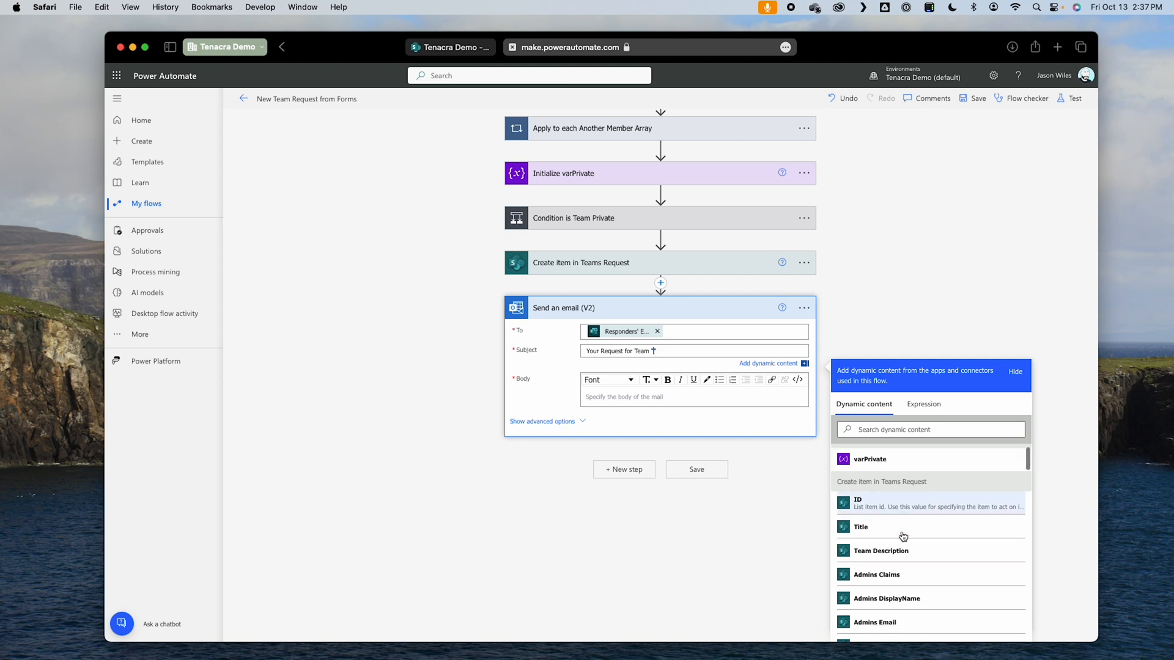
scroll(911, 545, down, 10)
scroll(910, 544, down, 10)
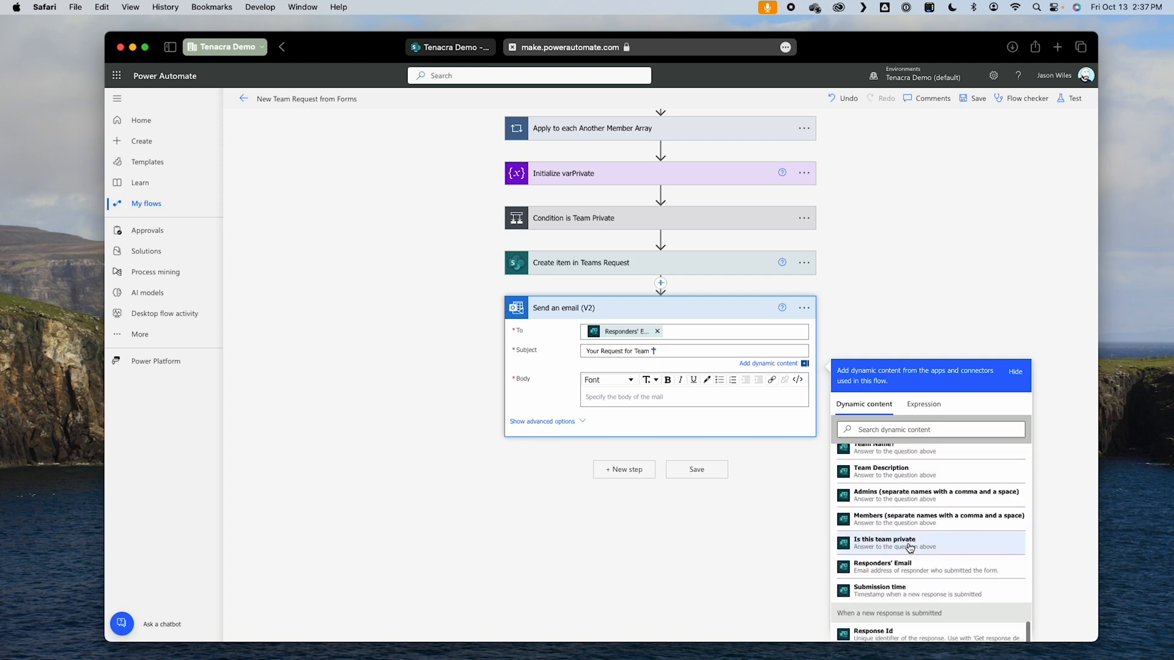
click(894, 528)
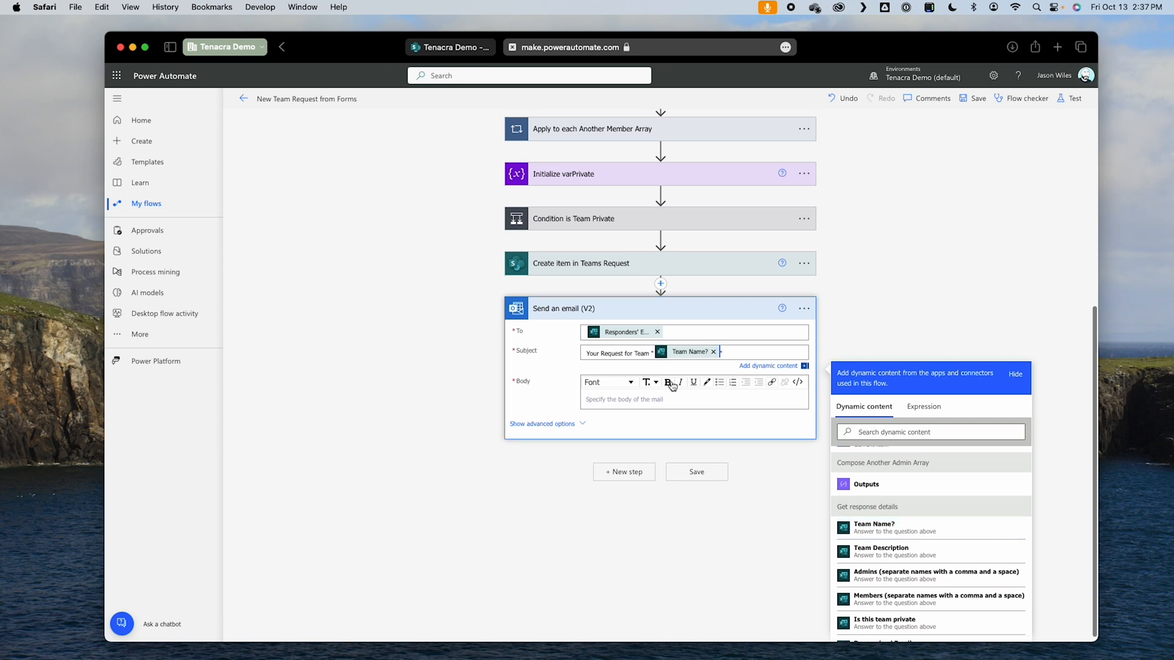
Step: Start the email body with "Hello," and a new line "Your request for a team named" followed by the dynamic Team Name? value in quotation marks
click(652, 398)
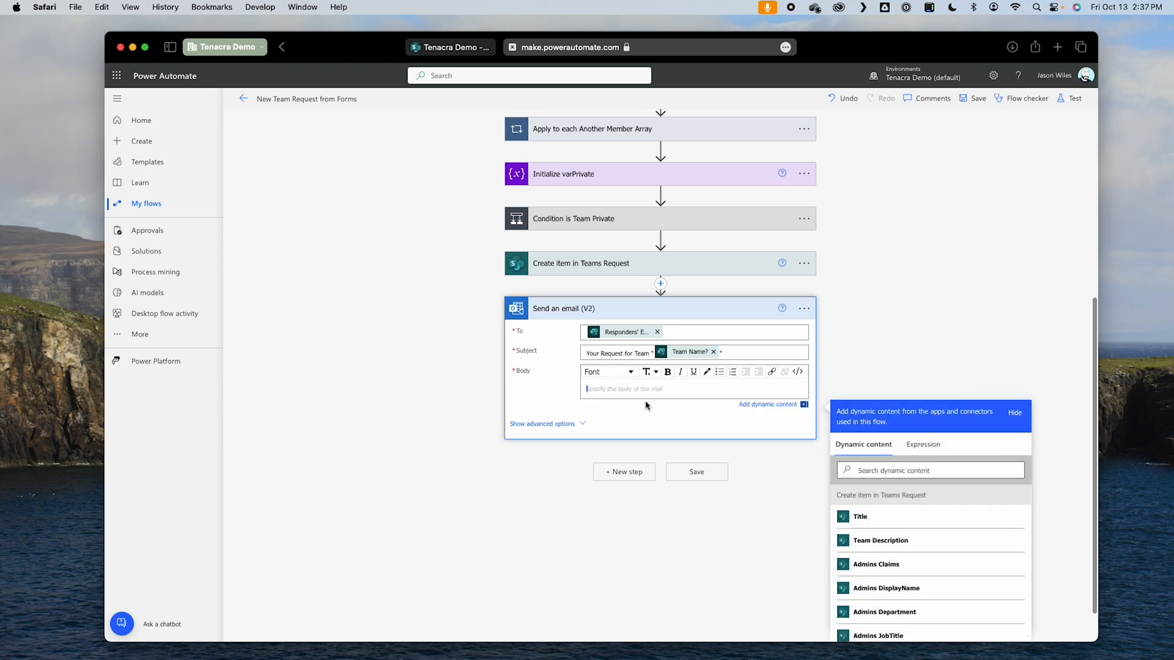
text(Hello)
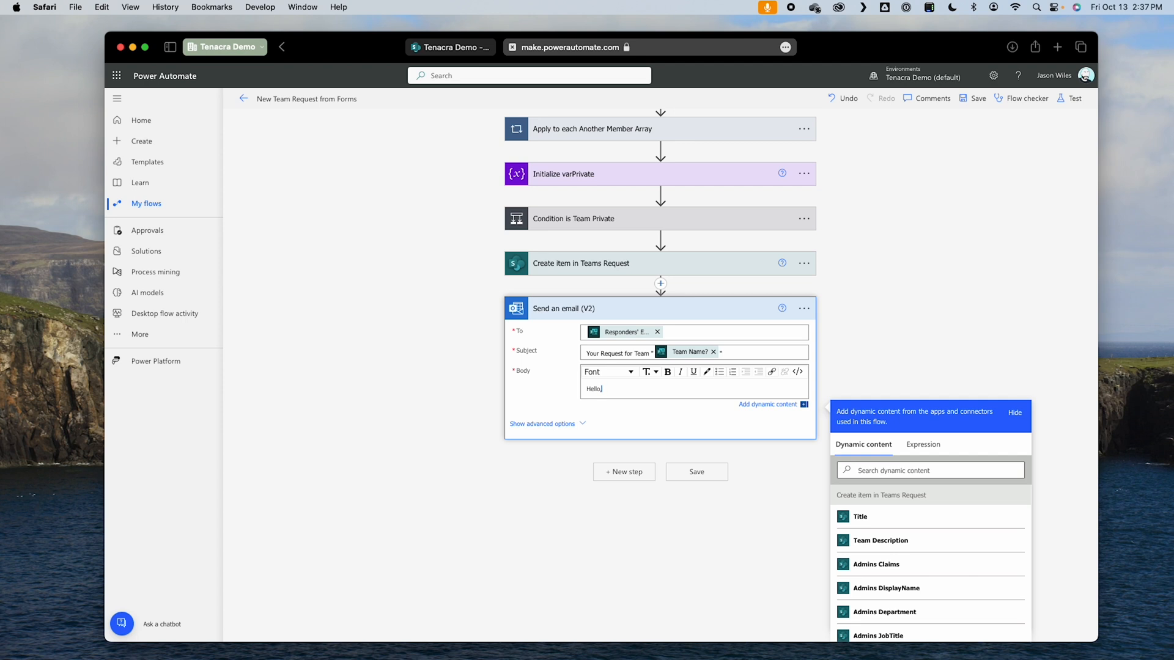
text(,)
key(Return)
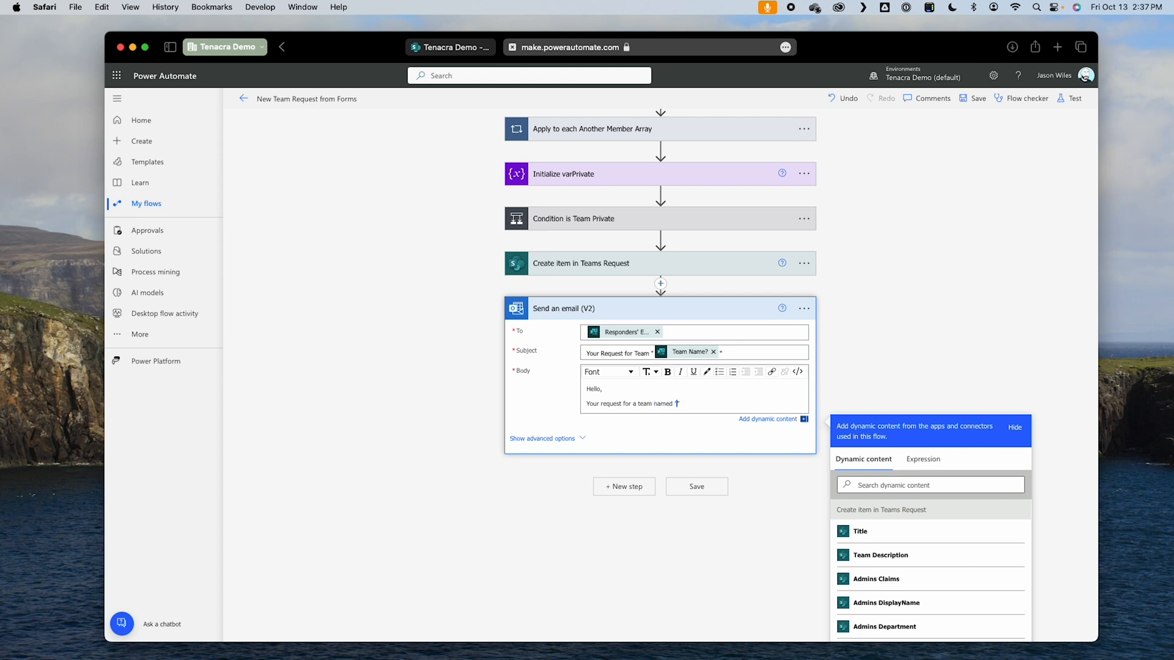
scroll(880, 581, down, 10)
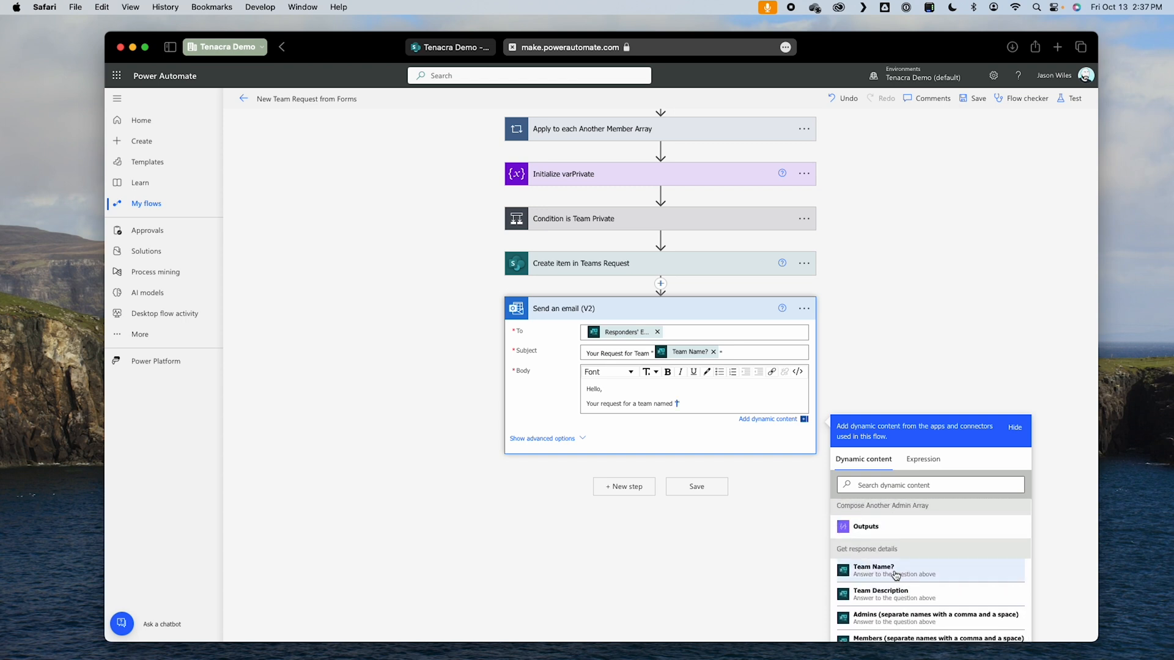
click(875, 569)
text(")
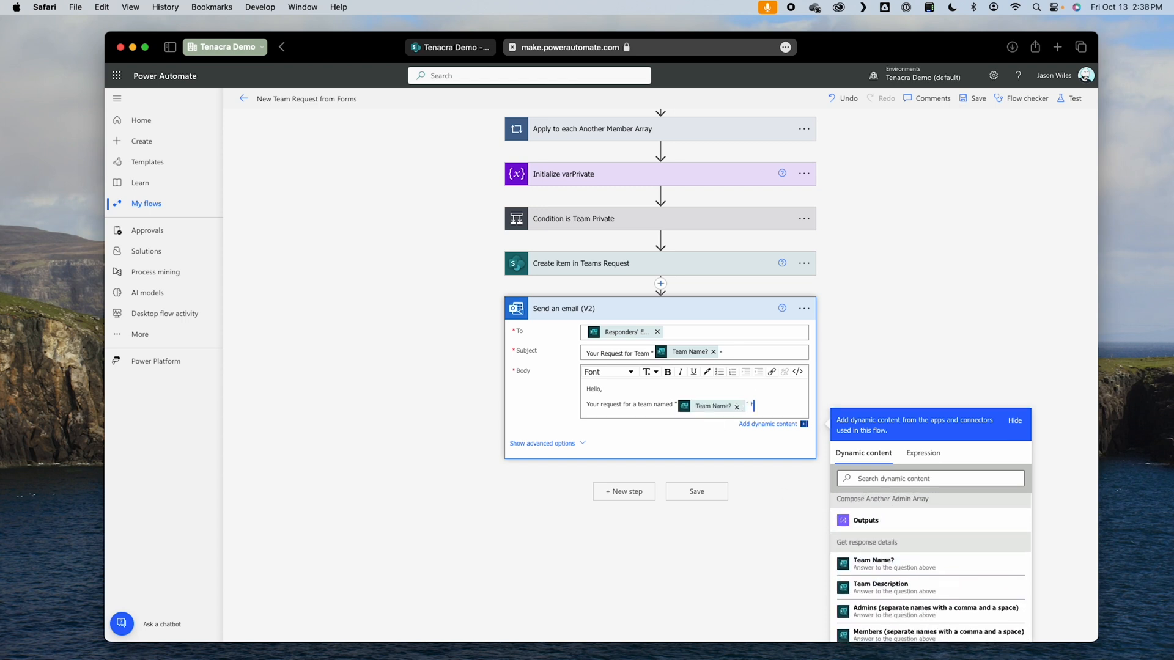
text( has been recieved ar)
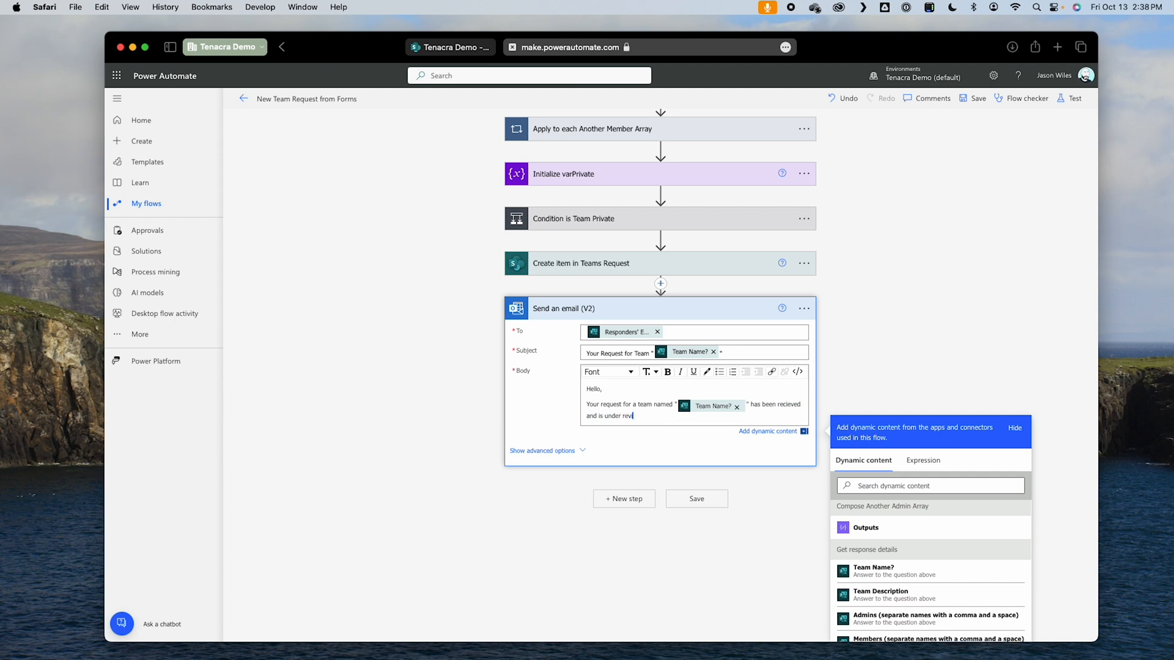
Step: Finish the body sentence with "has been recieved and is under review." and sign it "Power Automate Team" on a new line
key(Return)
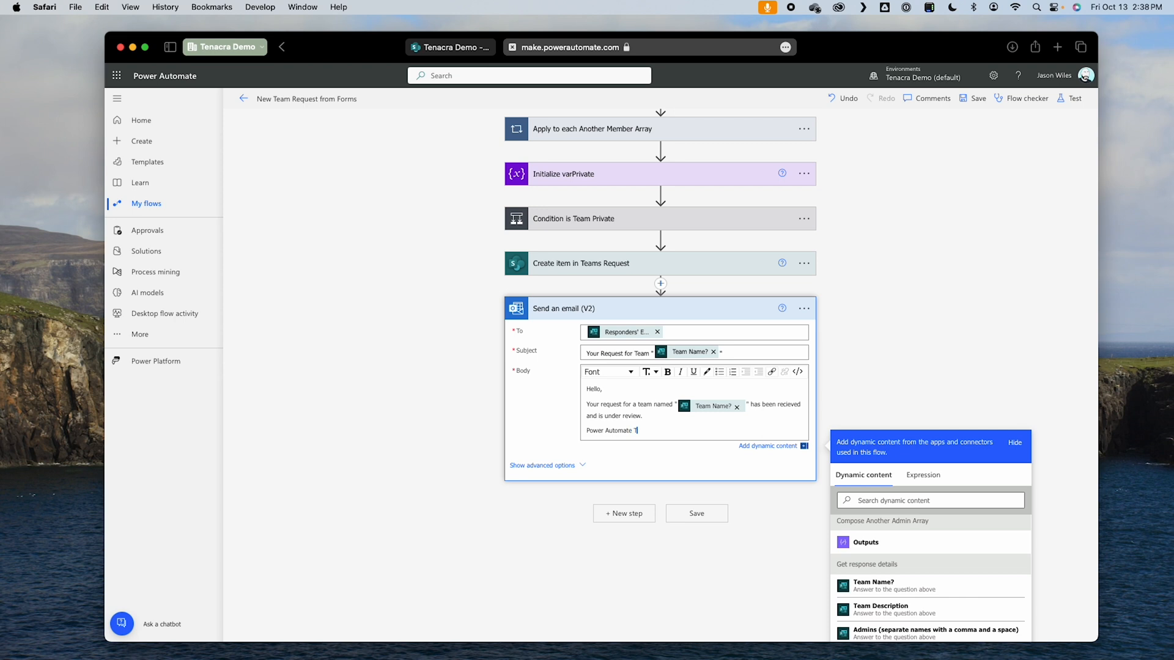
Step: Save the flow and test it automatically with a recently used trigger
click(696, 514)
click(1070, 98)
click(955, 162)
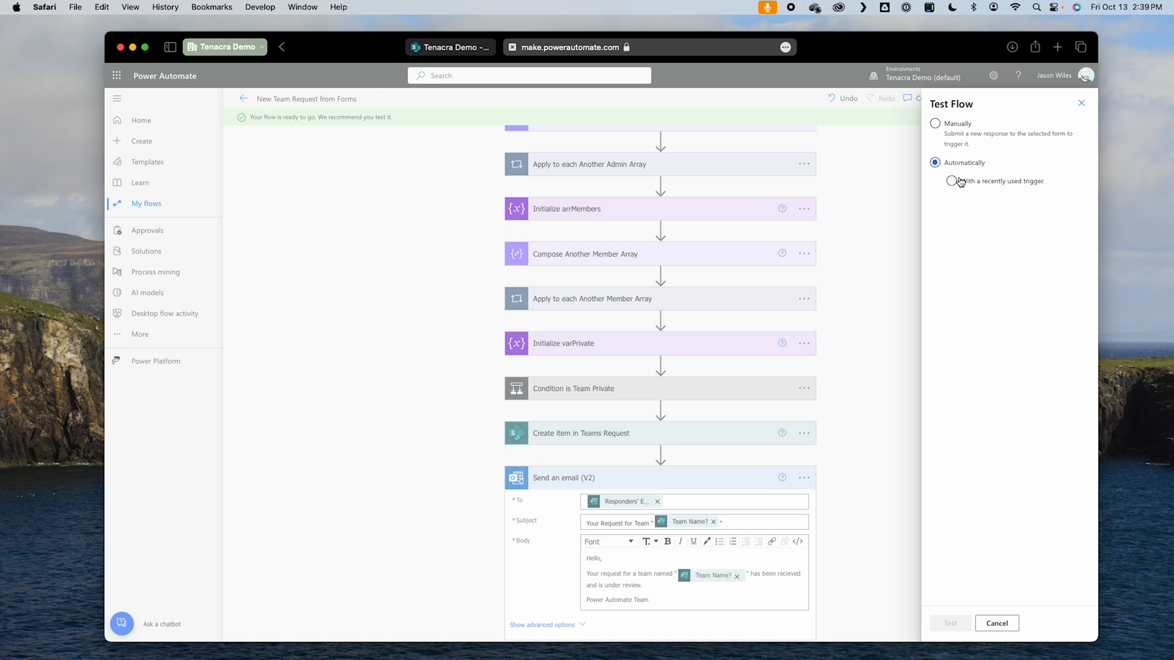
click(952, 181)
click(973, 202)
click(958, 625)
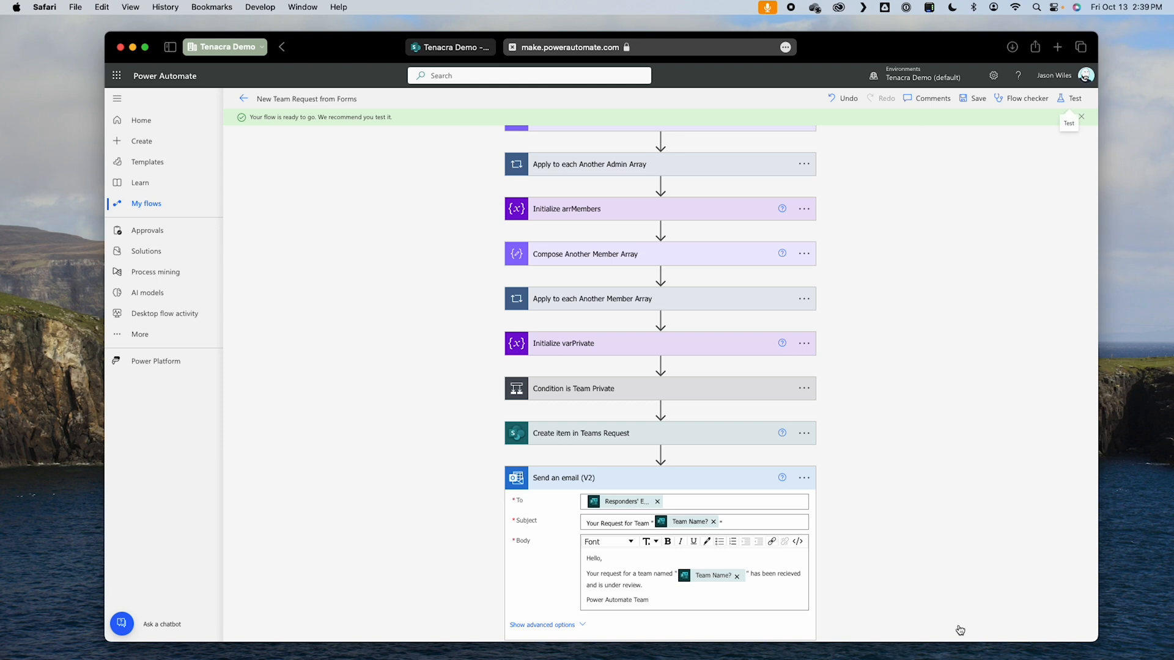
Step: Open Outlook and read the subject, message and signature of the team request email sent by the flow
click(122, 80)
click(158, 137)
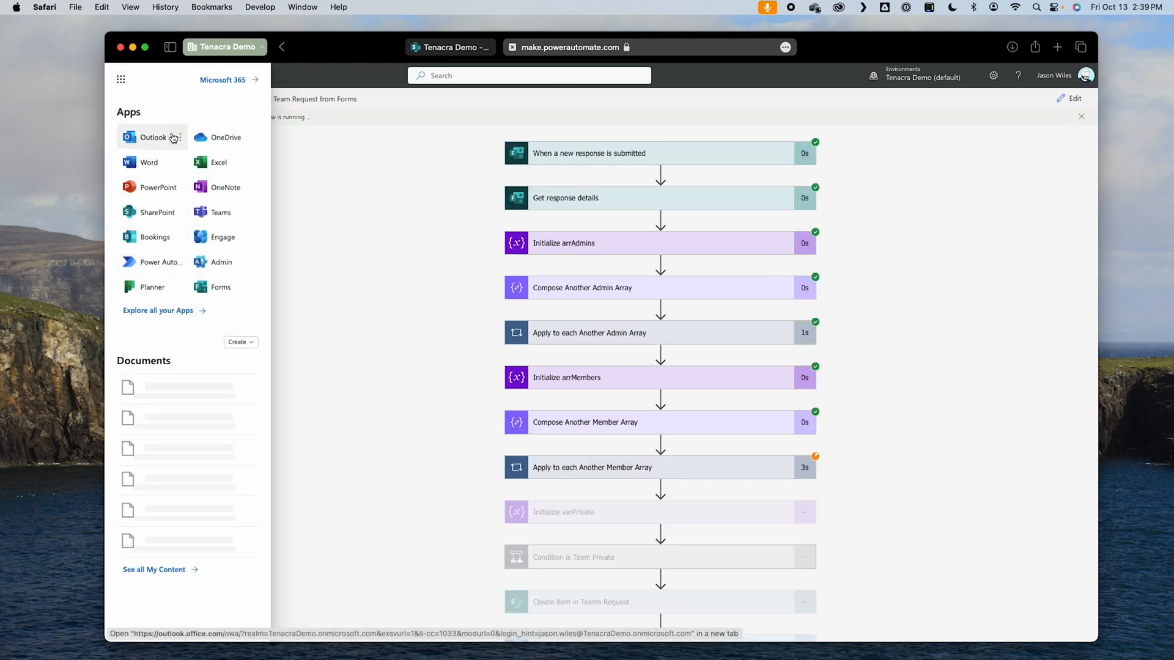
click(325, 198)
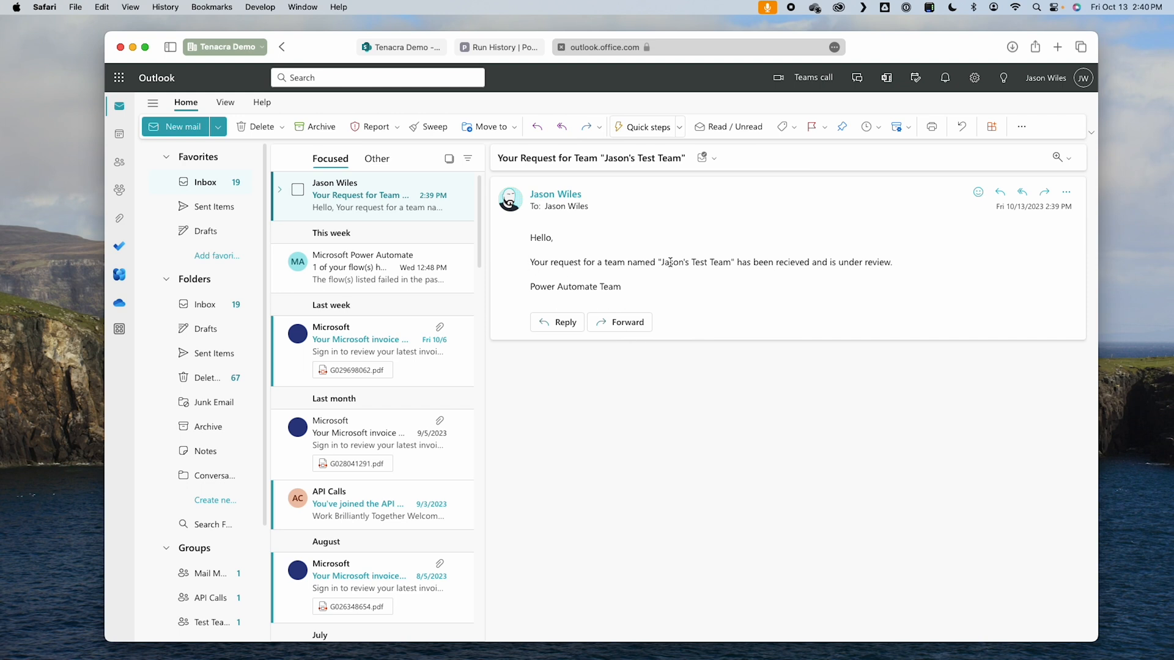
drag(747, 263, 965, 258)
click(855, 254)
drag(619, 288, 573, 280)
click(573, 279)
Step: Switch back to Power Automate, reopen the flow for editing, and save it with the Send an email (V2) action collapsed
click(513, 49)
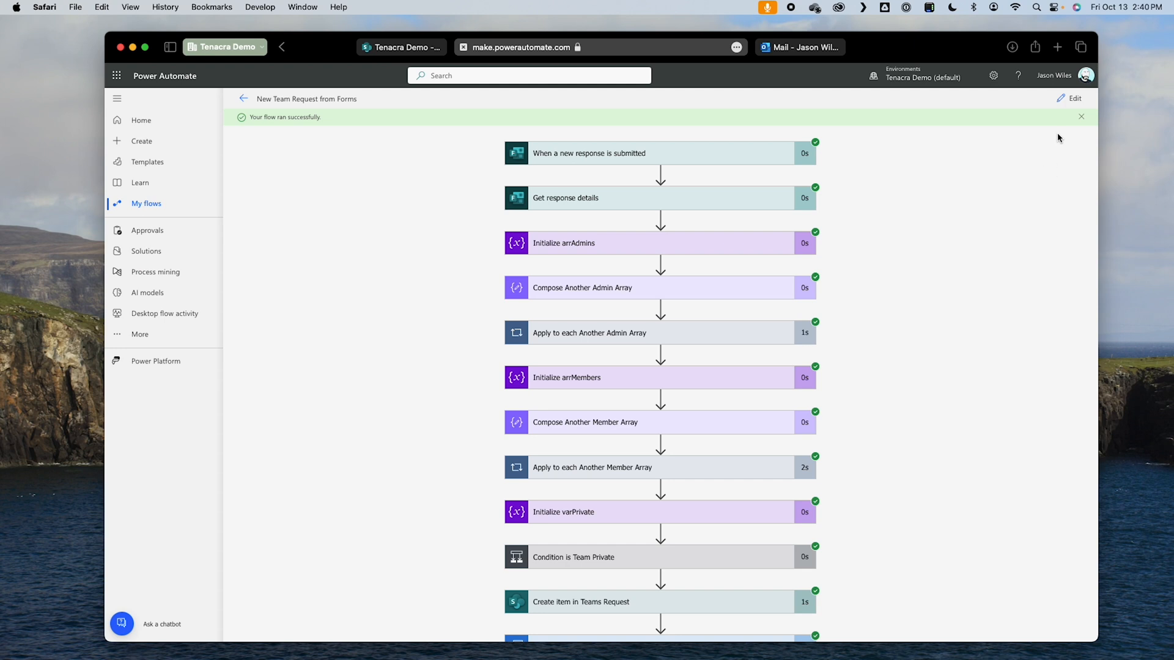
click(1074, 102)
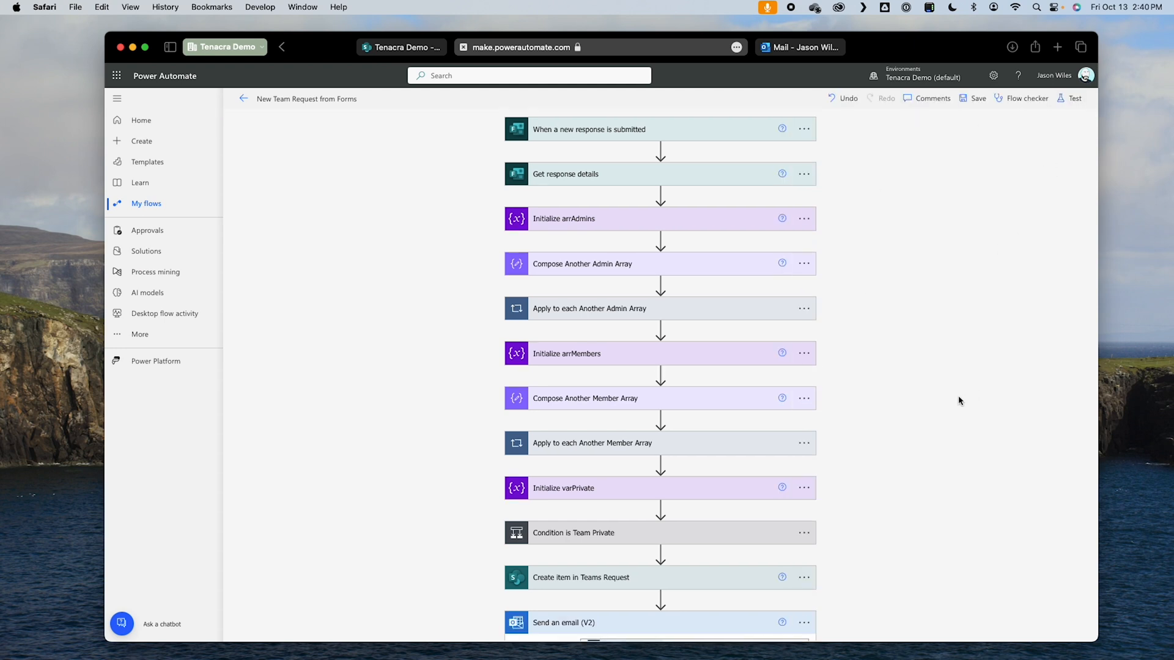
scroll(959, 398, down, 5)
click(715, 436)
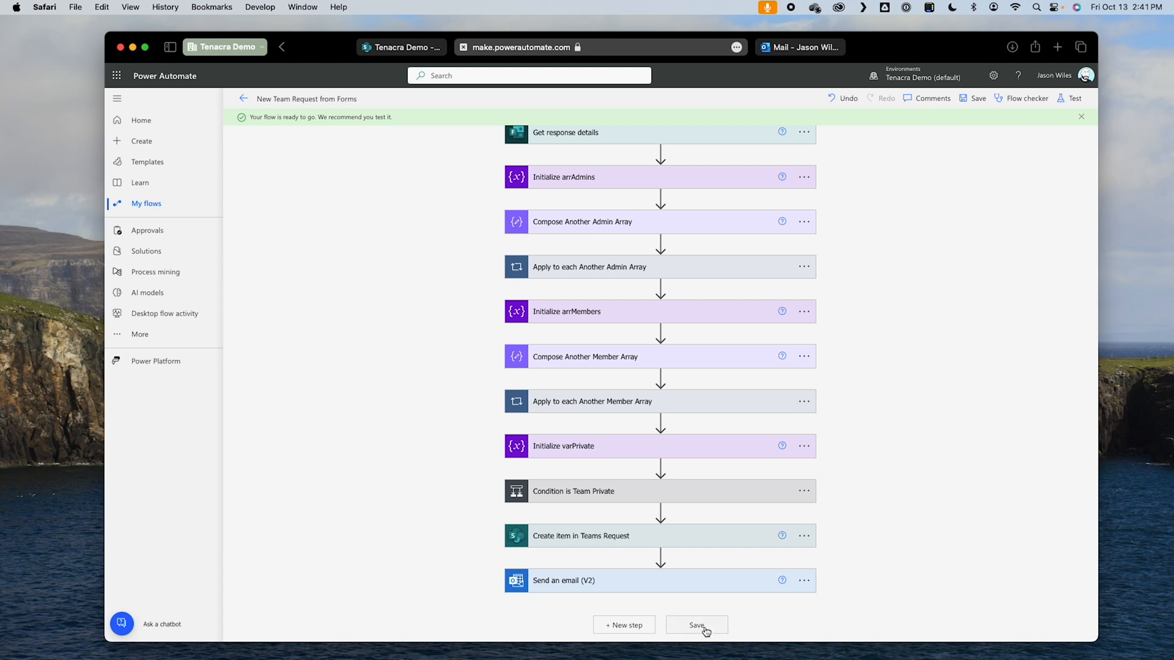
Step: Add a Start and wait for an approval action after the email action, with approval type Approve/Reject - First to respond
click(625, 626)
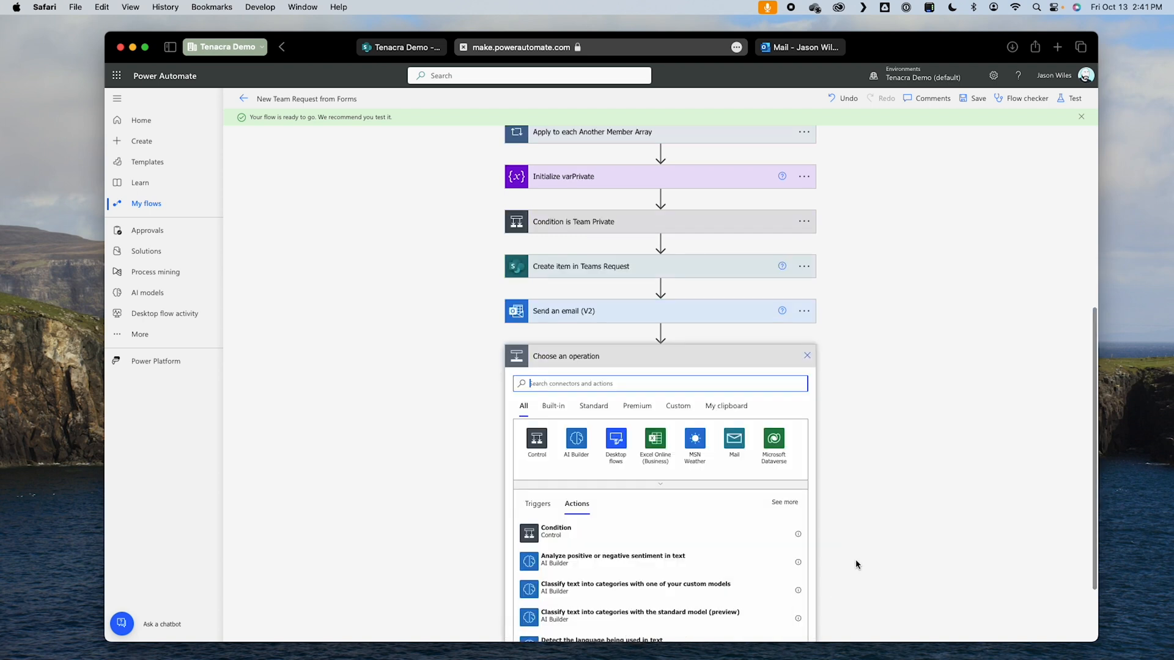
text(approv)
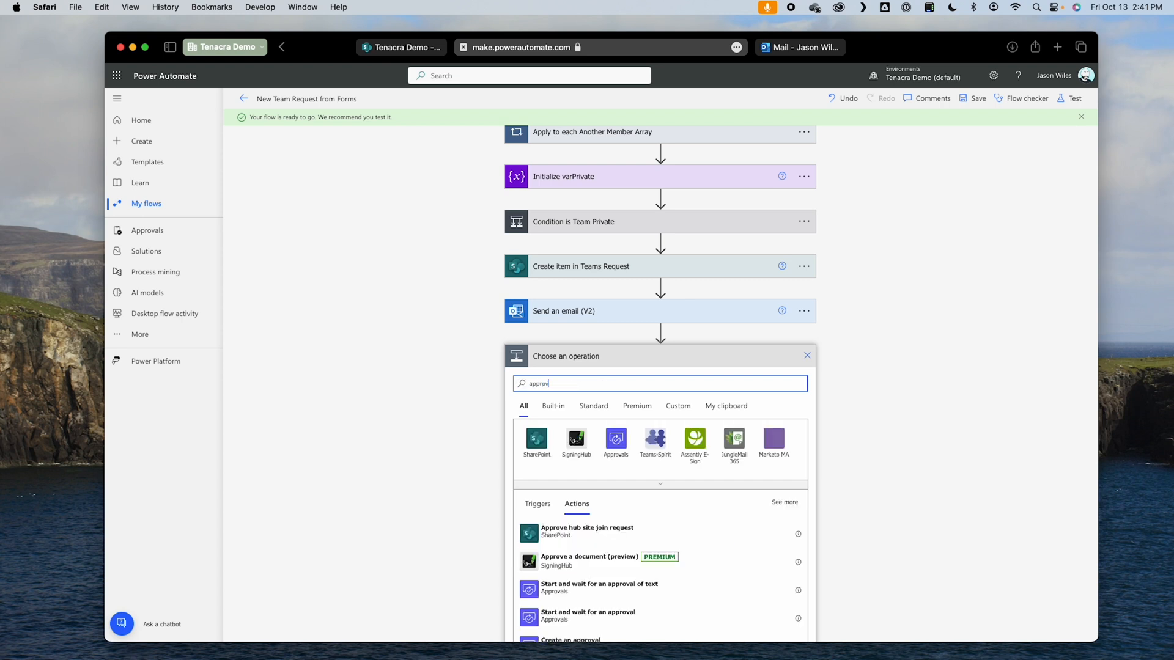
scroll(728, 608, down, 2)
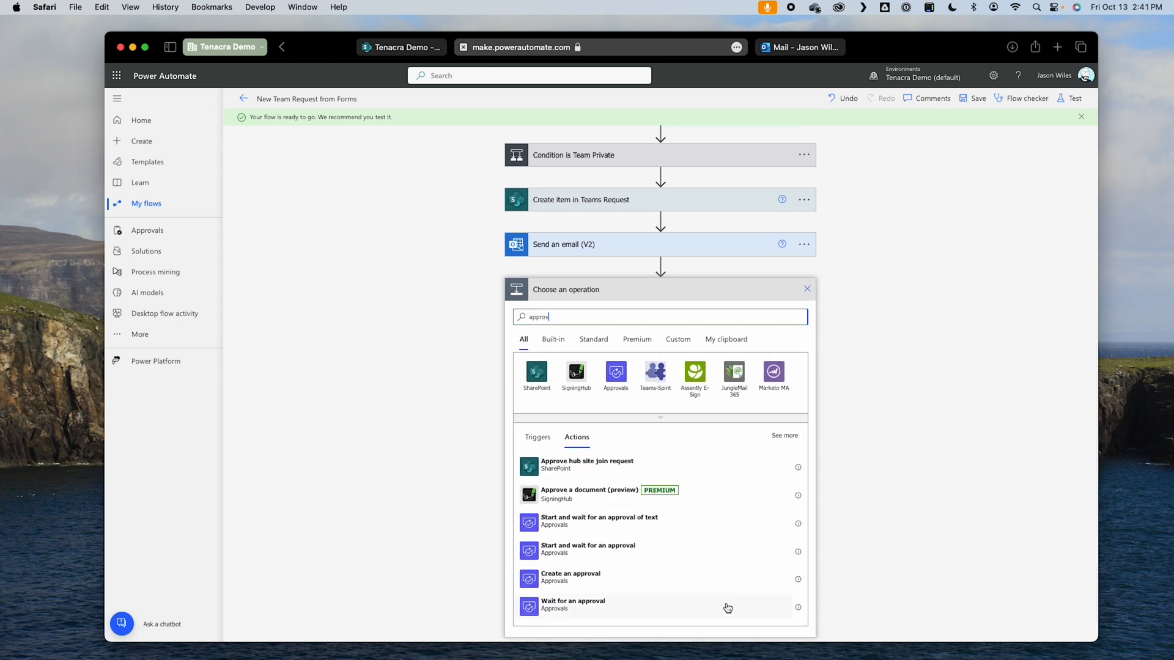
click(686, 558)
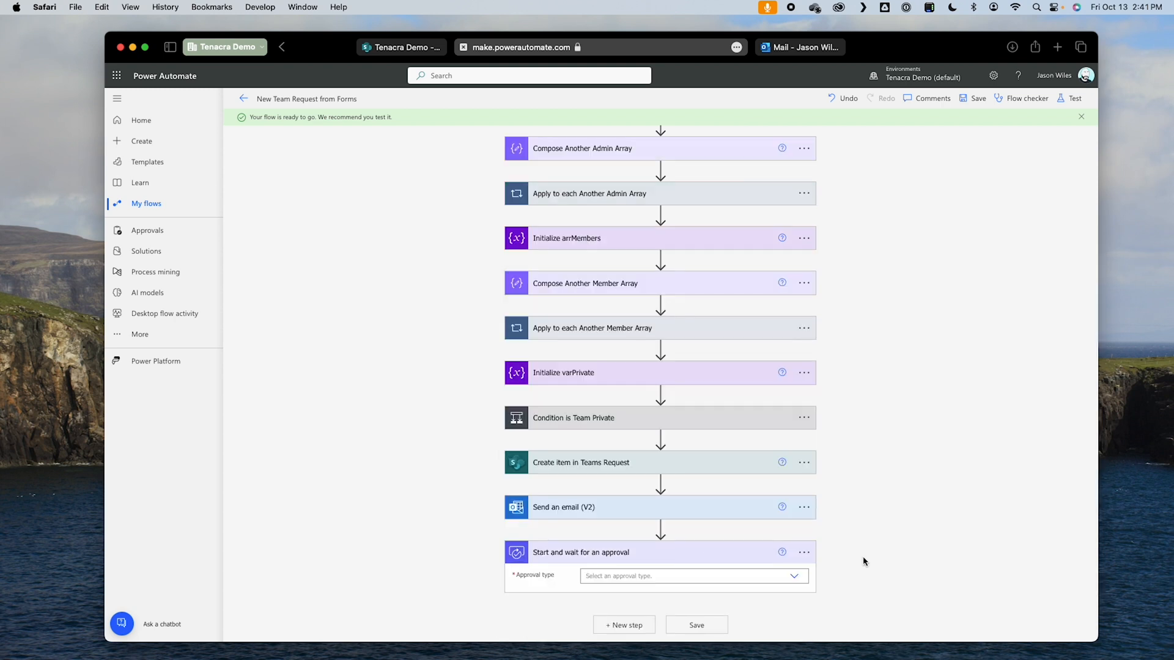
click(777, 575)
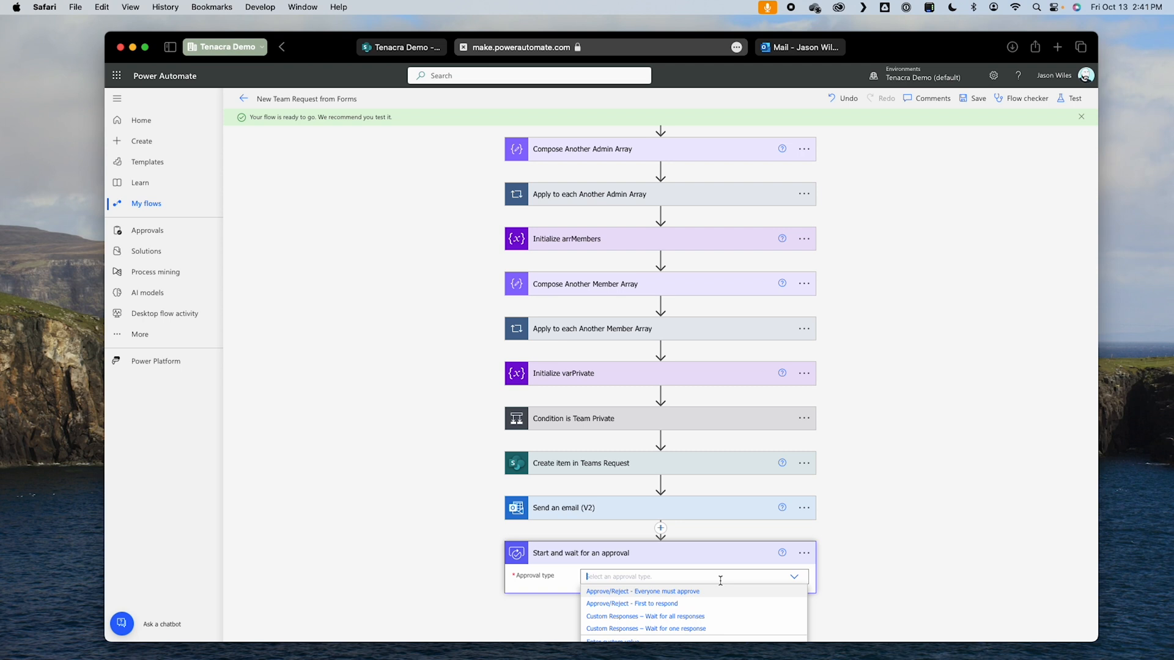
click(681, 604)
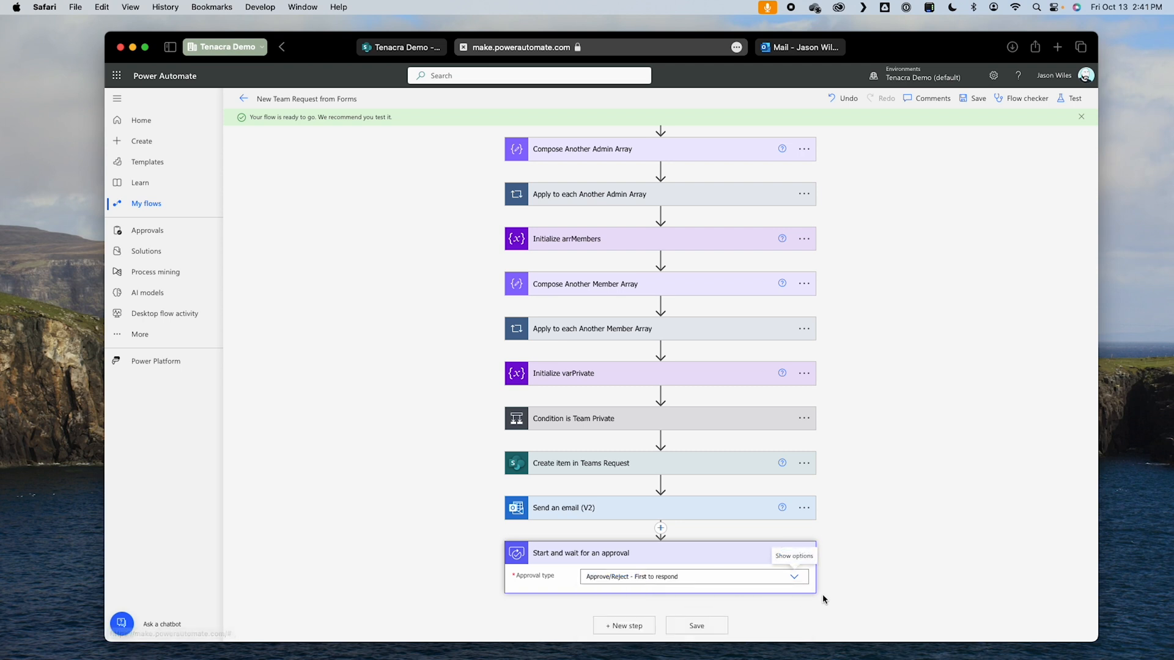
Step: Title the approval Request for New Team "Team Name?" using the form's Team Name? answer in quotes, and assign it to the approver's account
click(671, 479)
text(Request for New Team ')
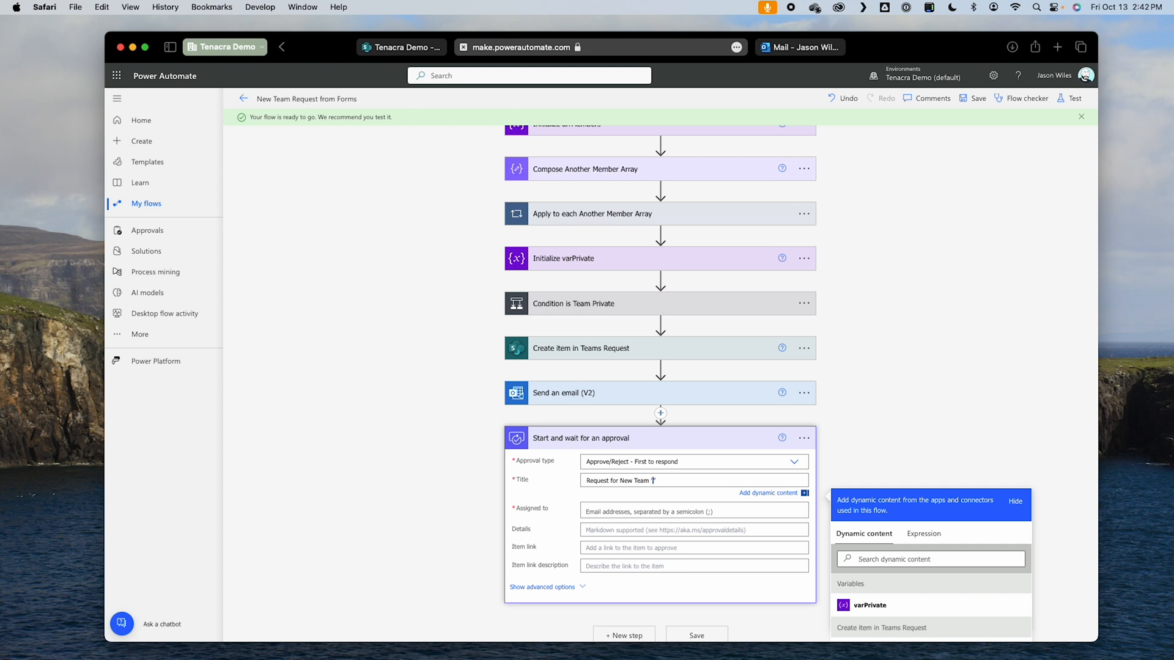
scroll(843, 476, down, 3)
scroll(938, 524, down, 8)
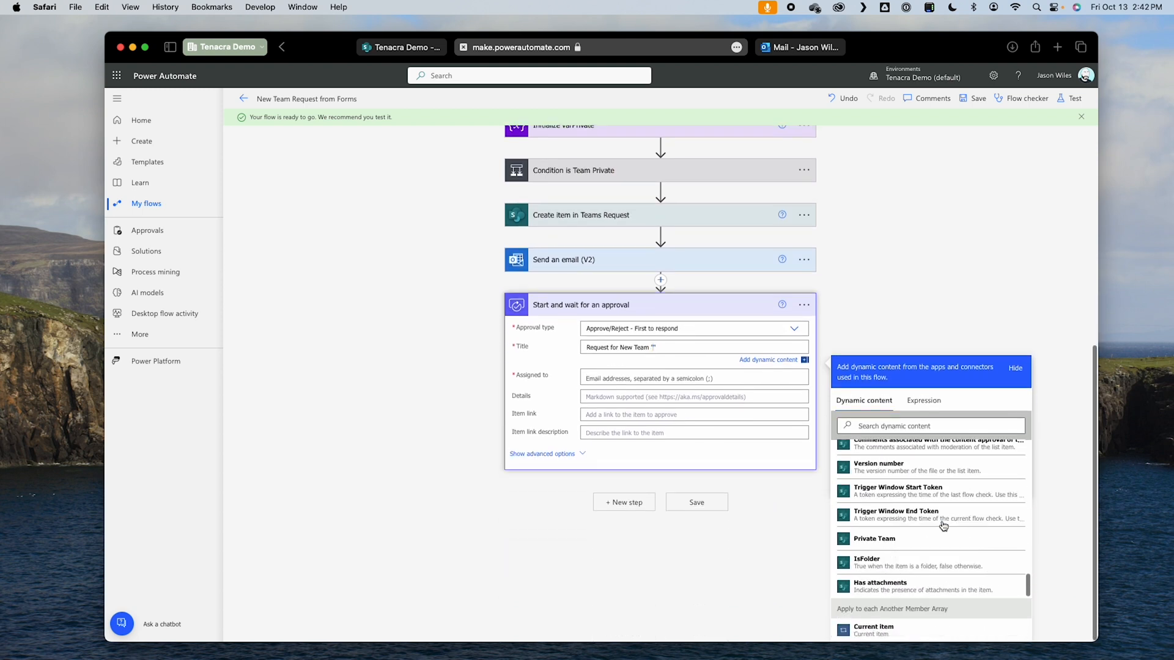
scroll(943, 527, up, 4)
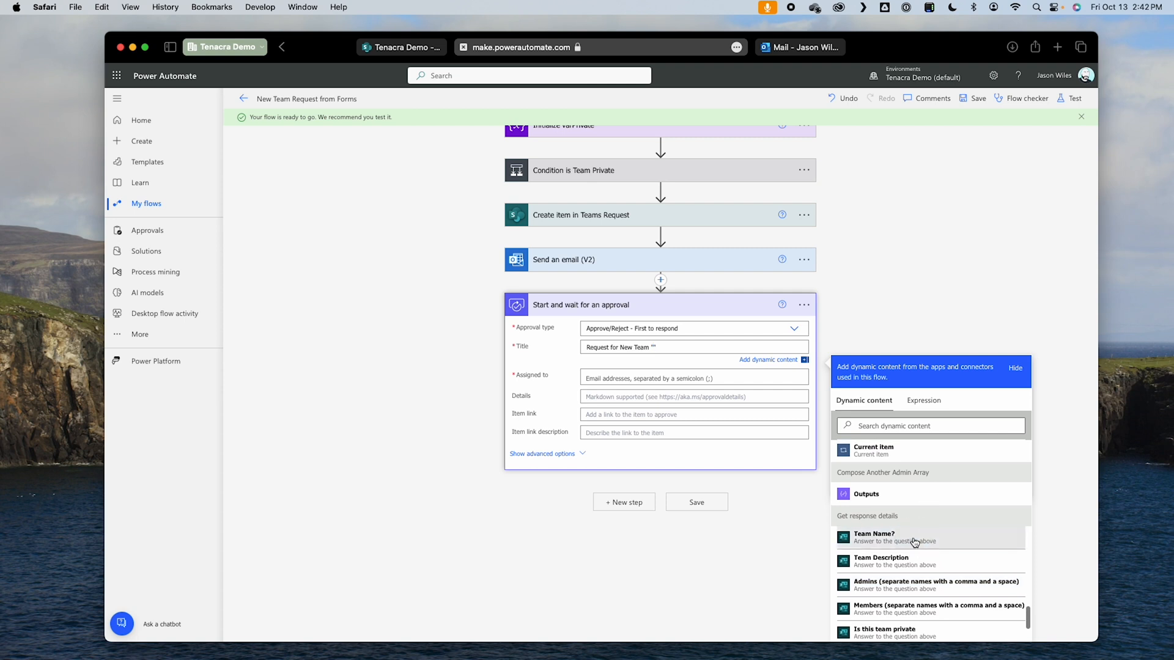
click(912, 541)
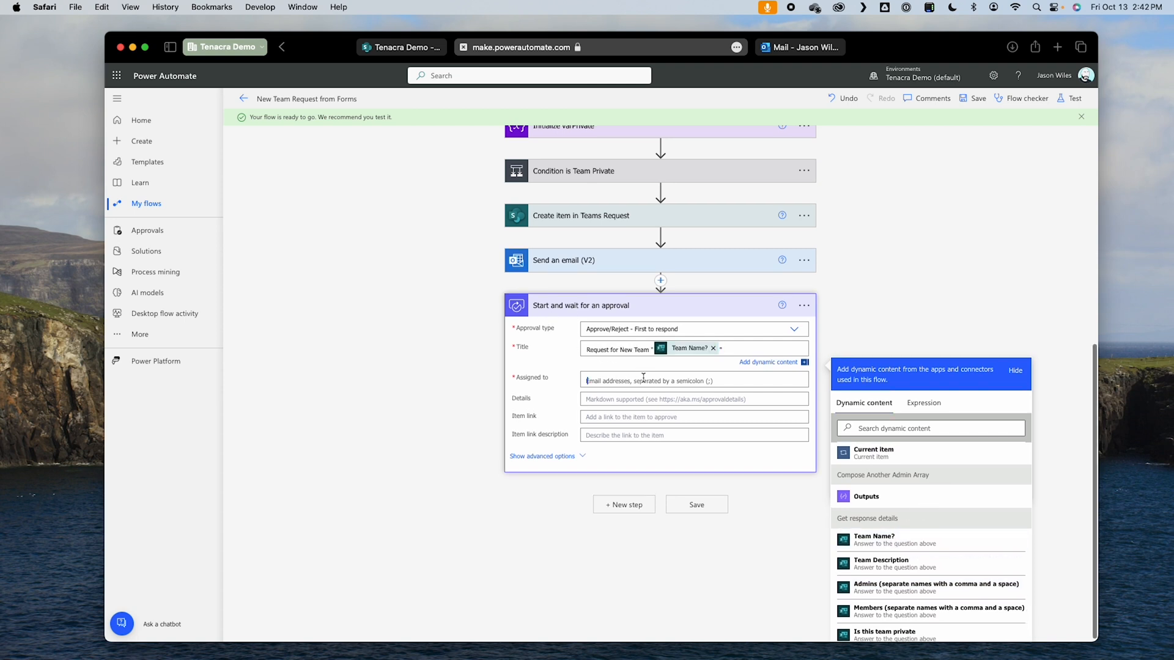
text(jason)
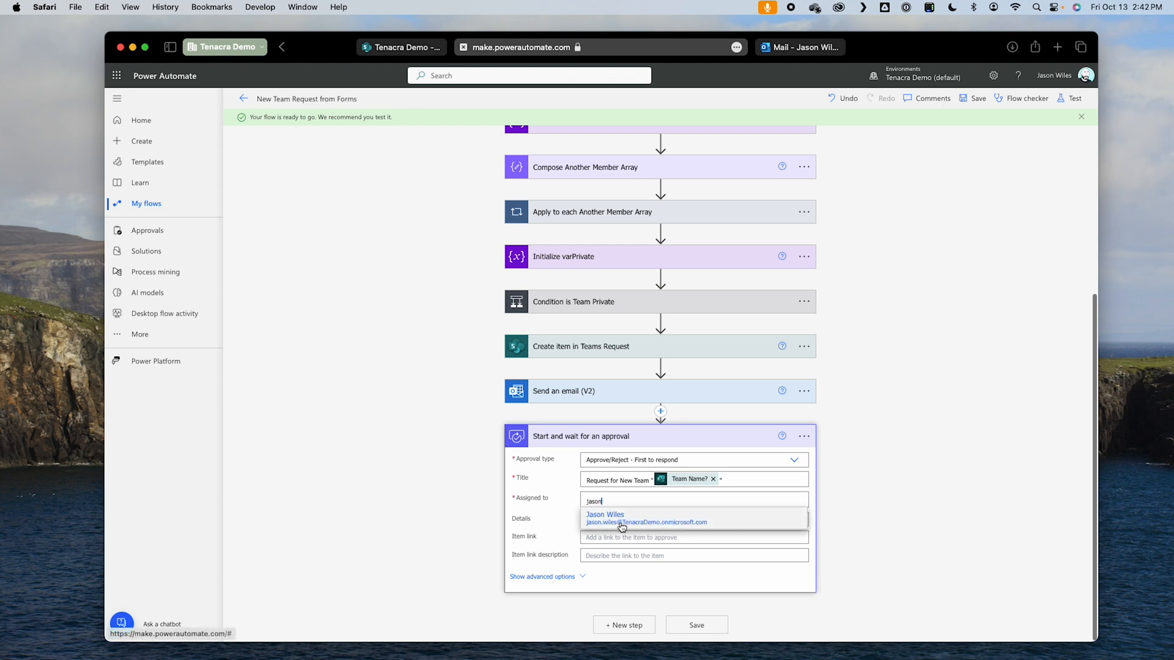
click(622, 528)
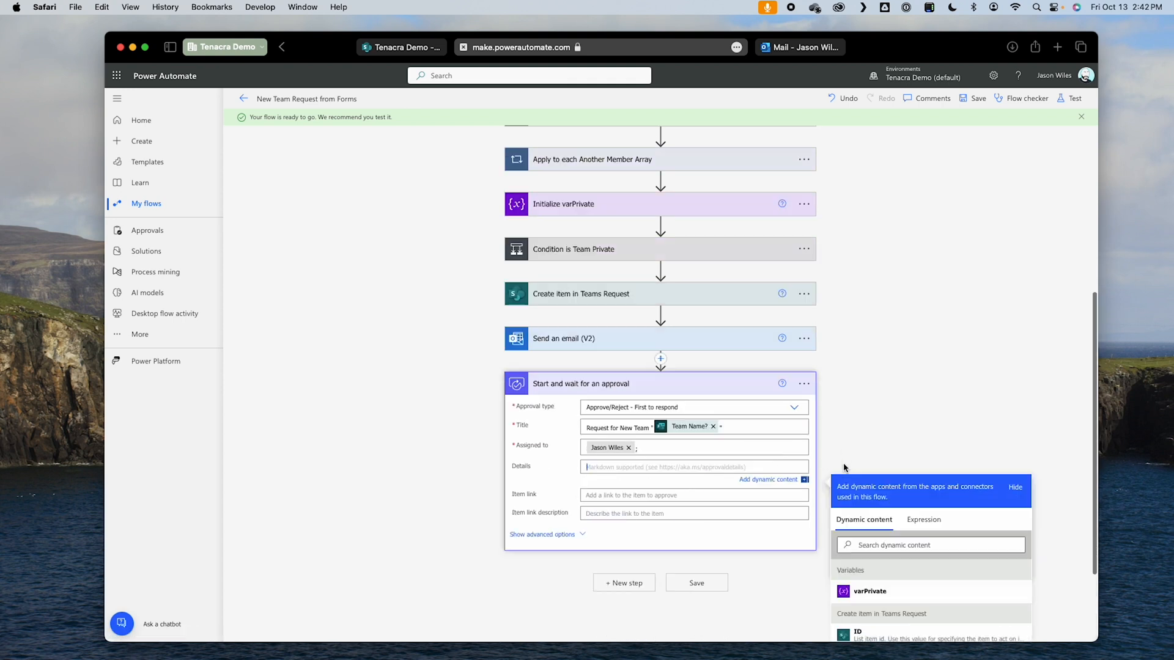
Step: Start the approval details with the label "Team Name:" and the form's Team Name? answer on the line below
scroll(844, 468, down, 2)
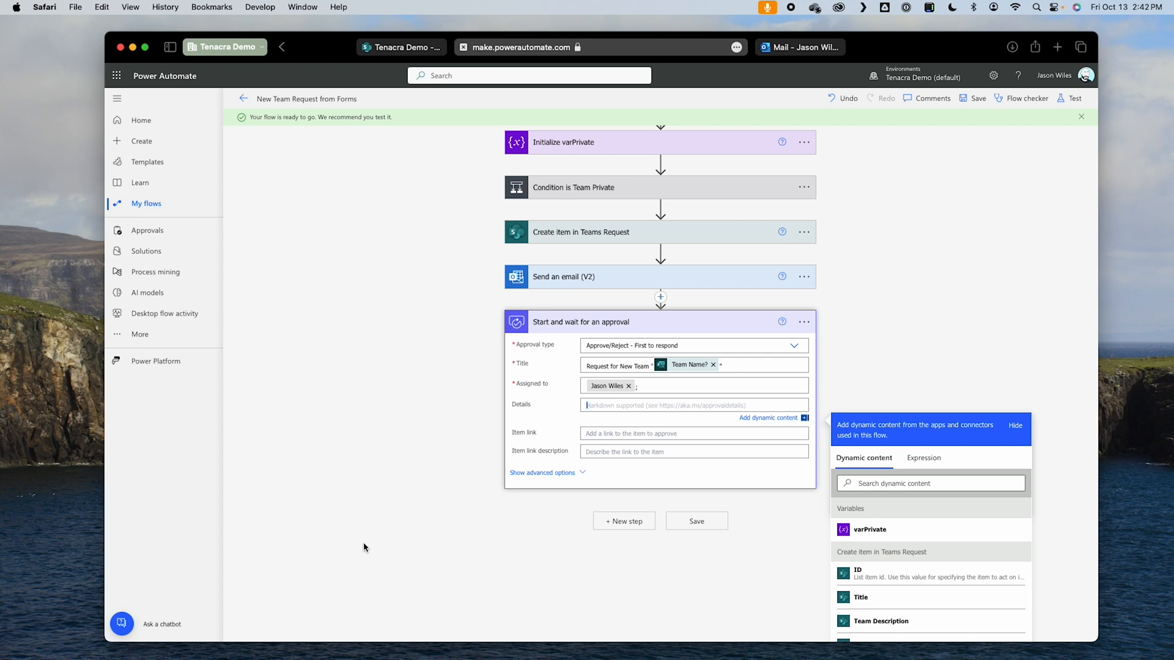
text(Team Name)
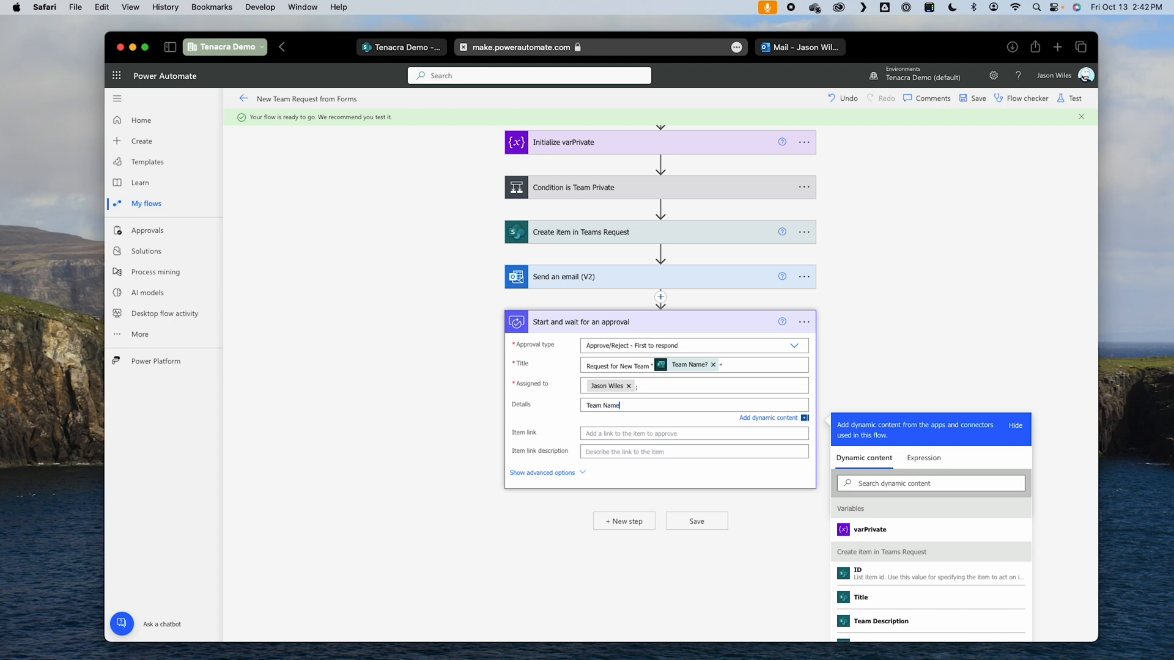
text(:)
key(Return)
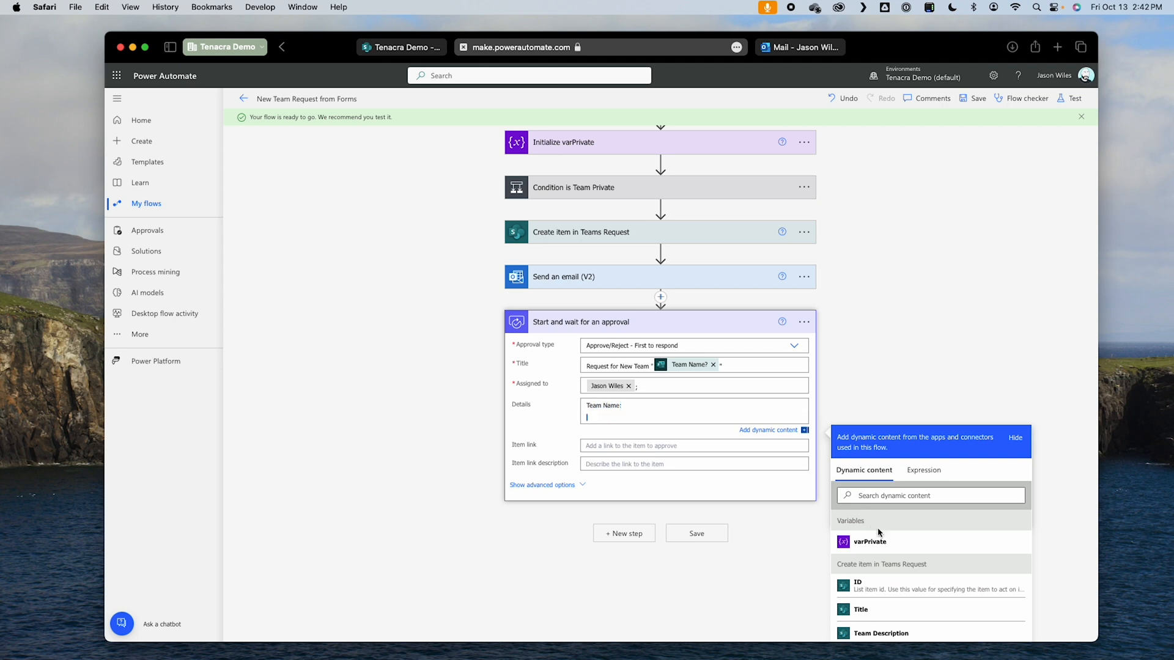
scroll(879, 533, down, 10)
scroll(942, 561, down, 10)
click(916, 563)
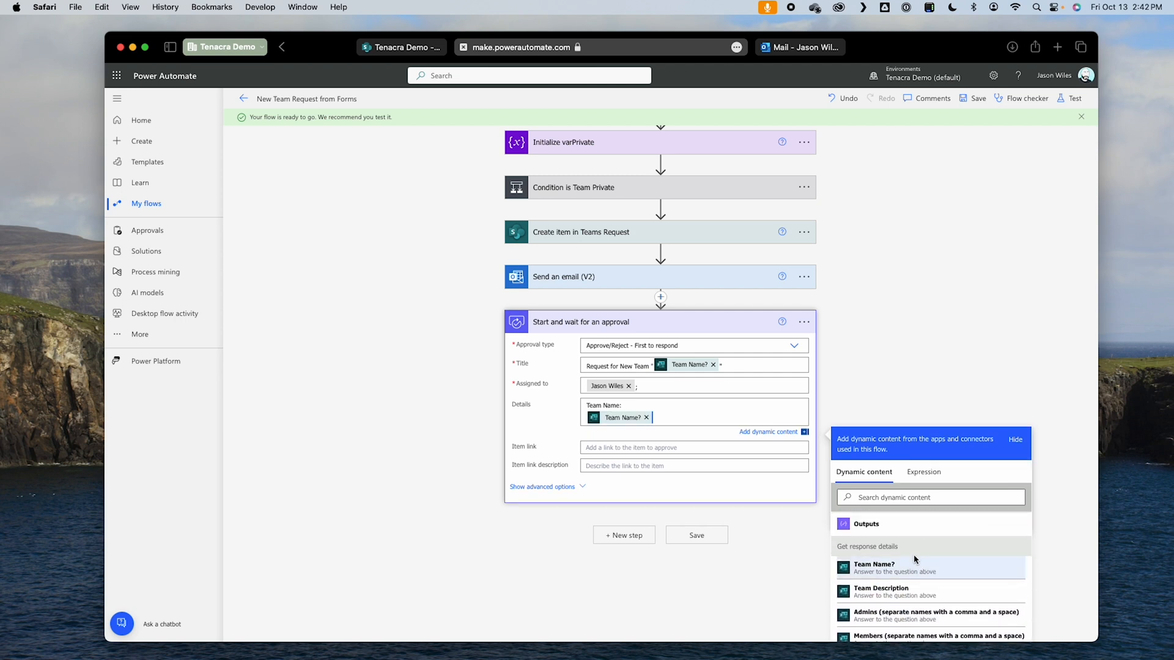
Step: Add the label "Team Description:" to the approval details after a blank line, followed by the form's Team Description answer
key(Return)
key(Return)
text(Team Description)
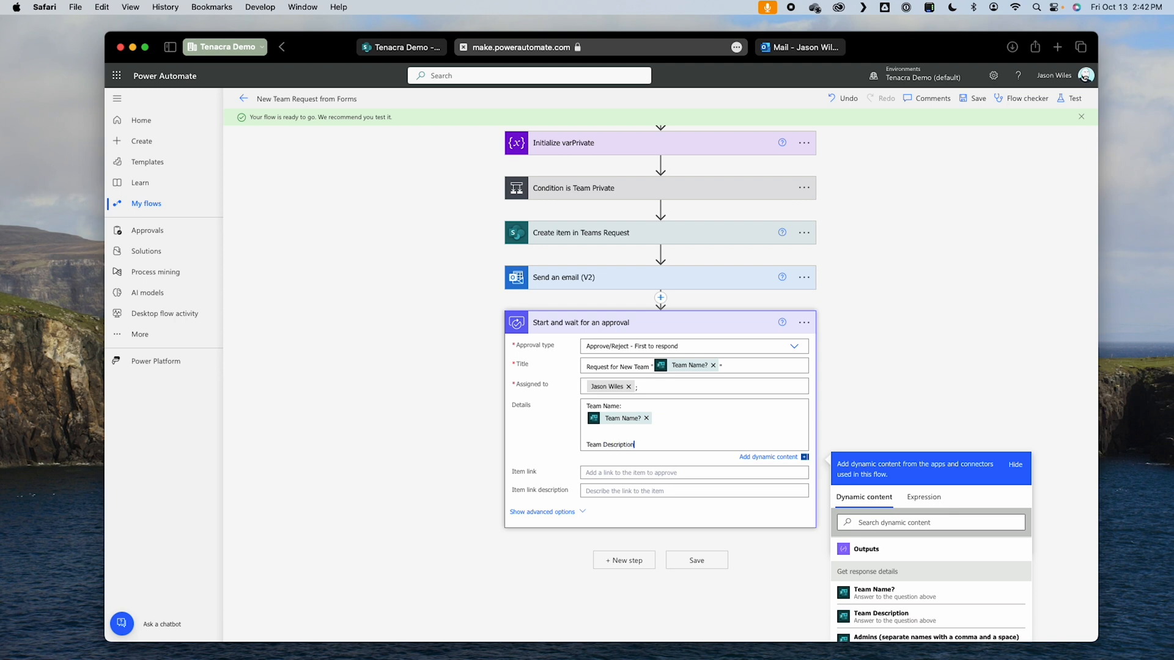
text(:)
key(Return)
scroll(992, 581, down, 2)
click(993, 580)
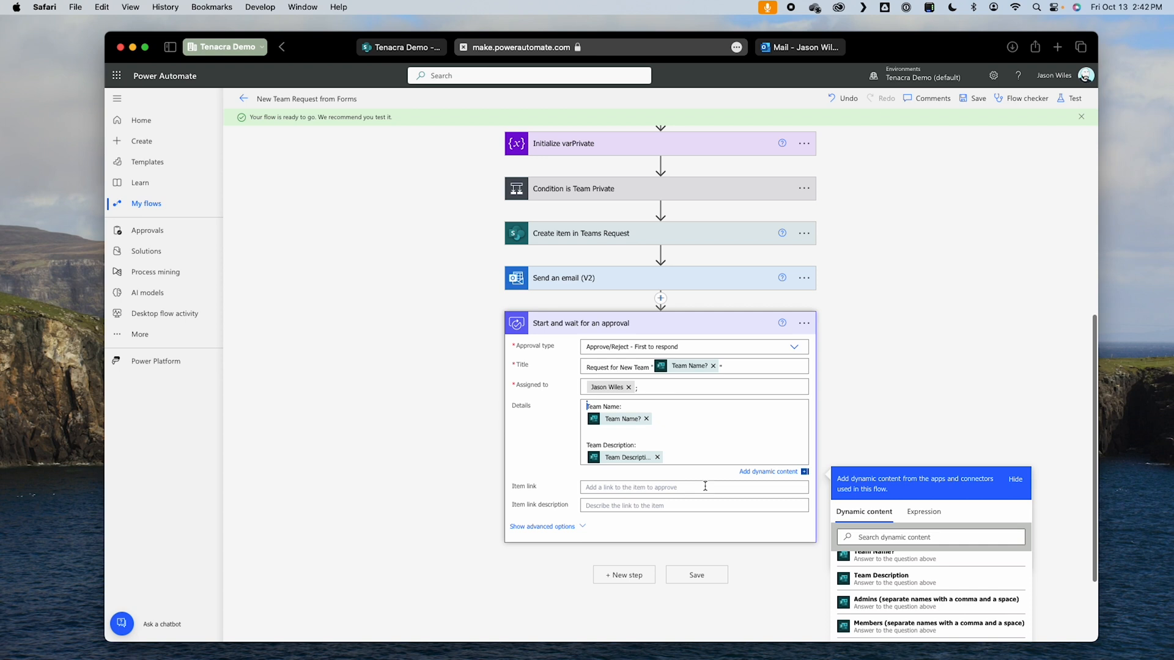
Step: Add the label "Admins:" to the approval details, with the form's Admins answer on the line below
key(Return)
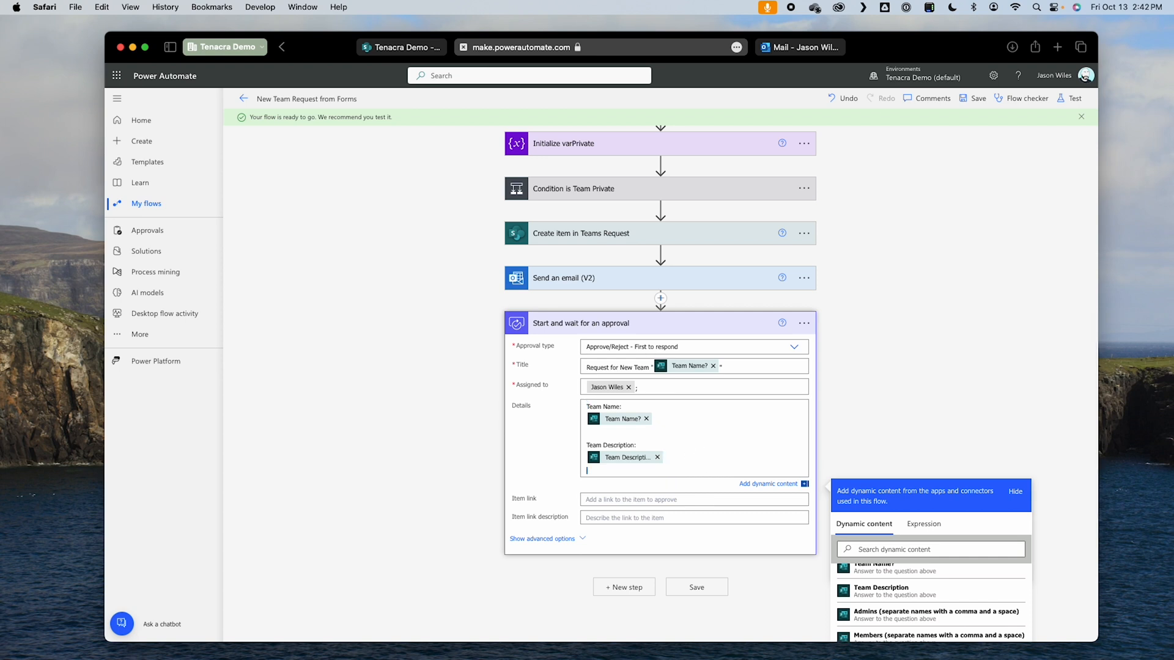
key(Return)
text(Admins:)
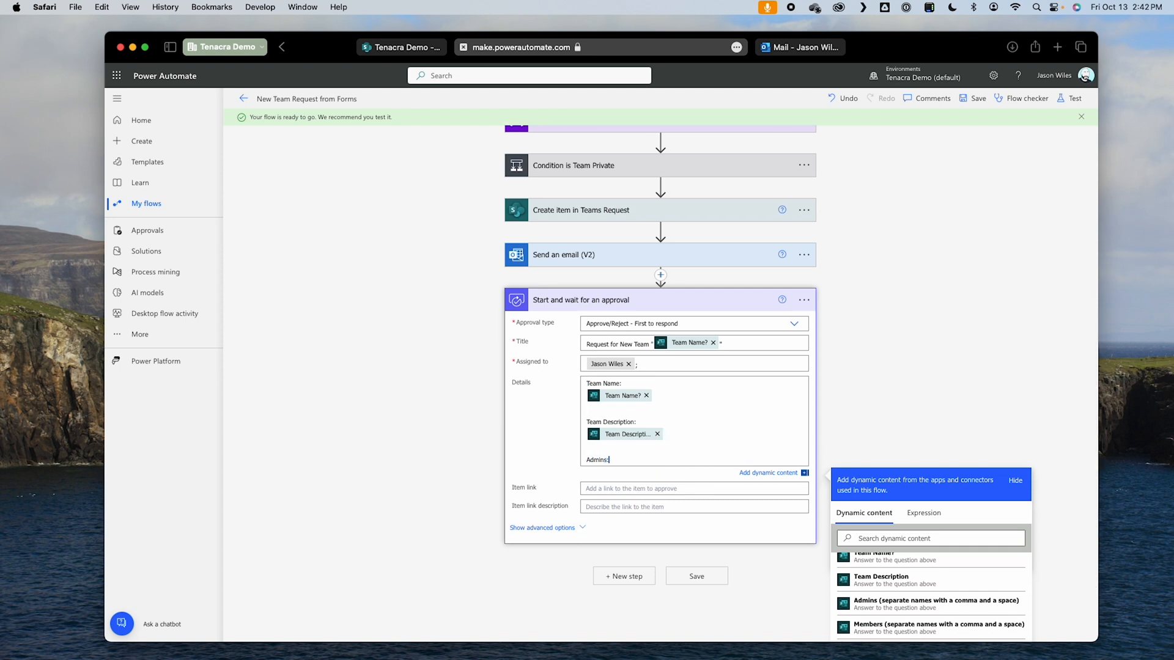
key(Return)
click(950, 614)
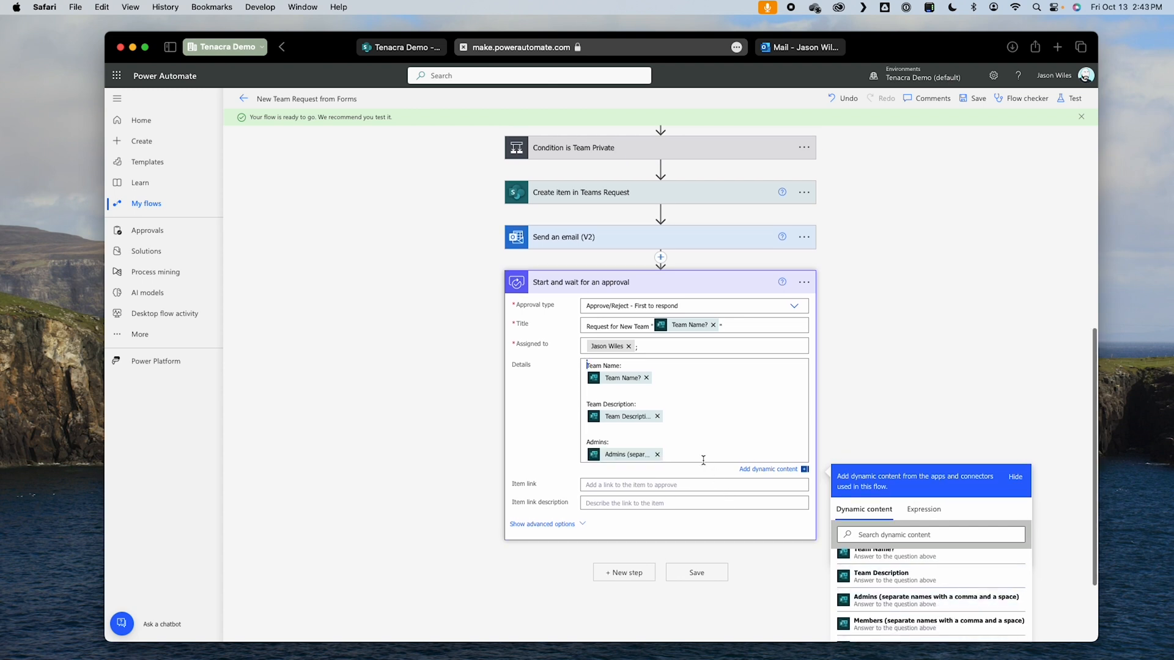
Step: Add the label "Members:" to the approval details, with the form's Members answer on the line below
key(Return)
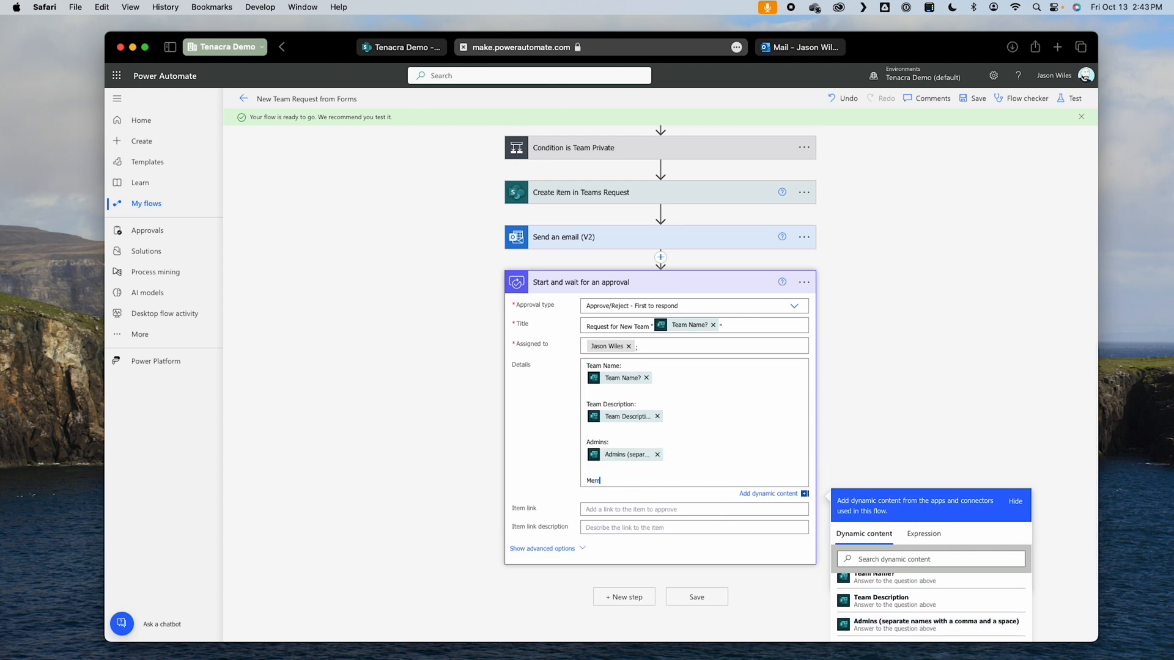
text(Members:)
key(Return)
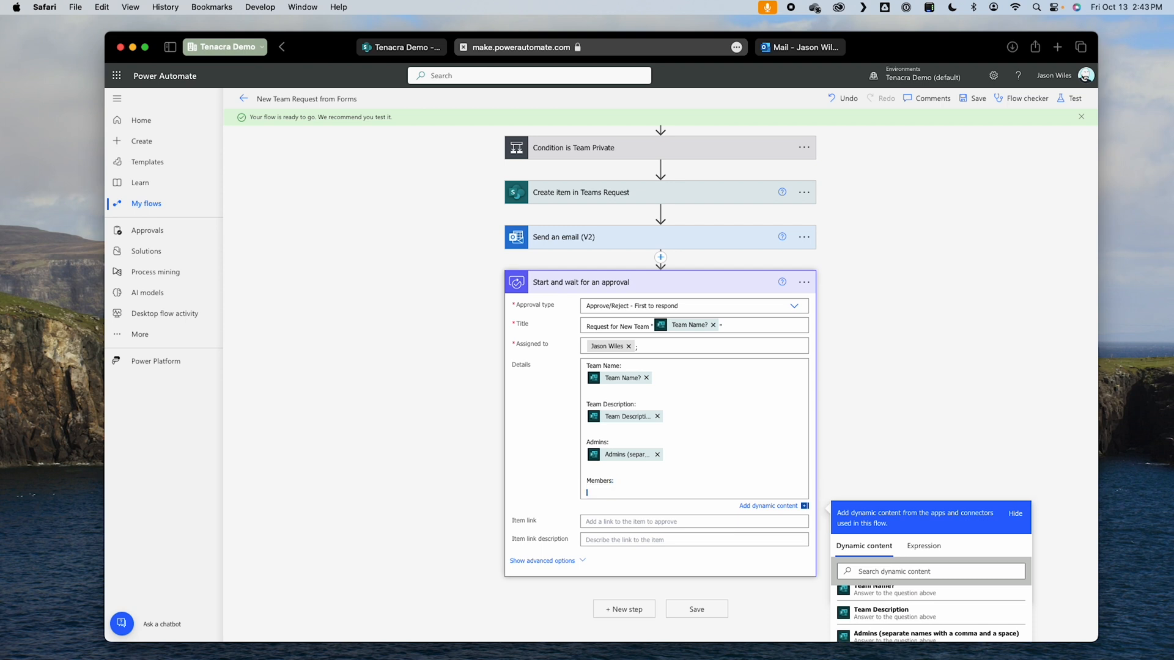
scroll(842, 441, down, 5)
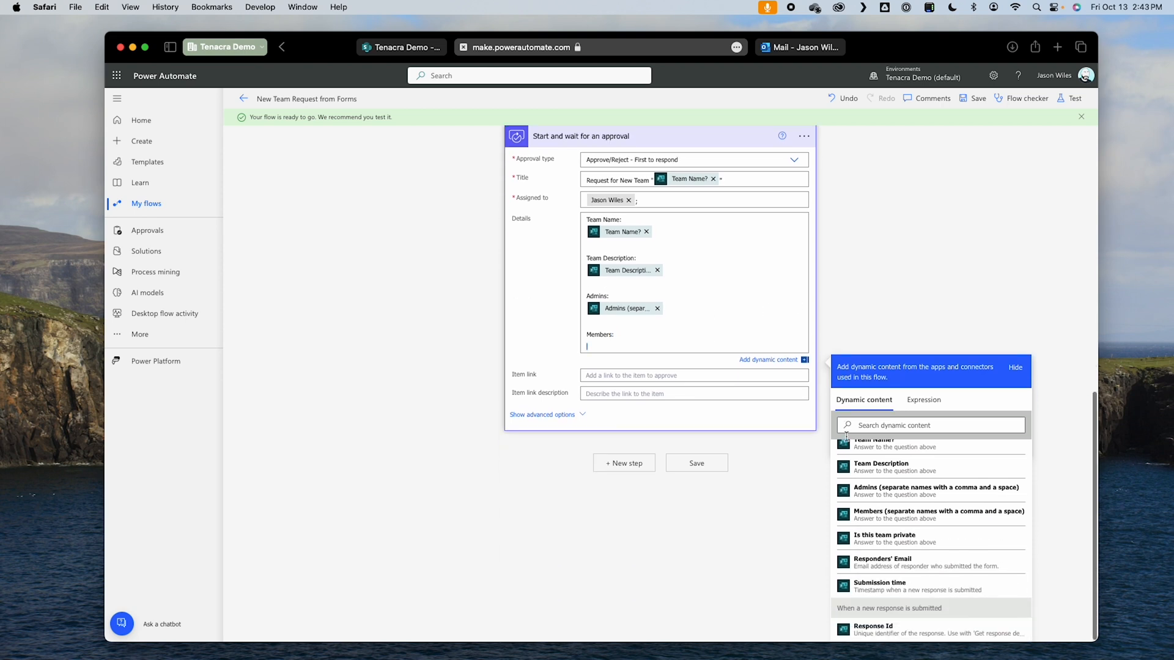
click(928, 520)
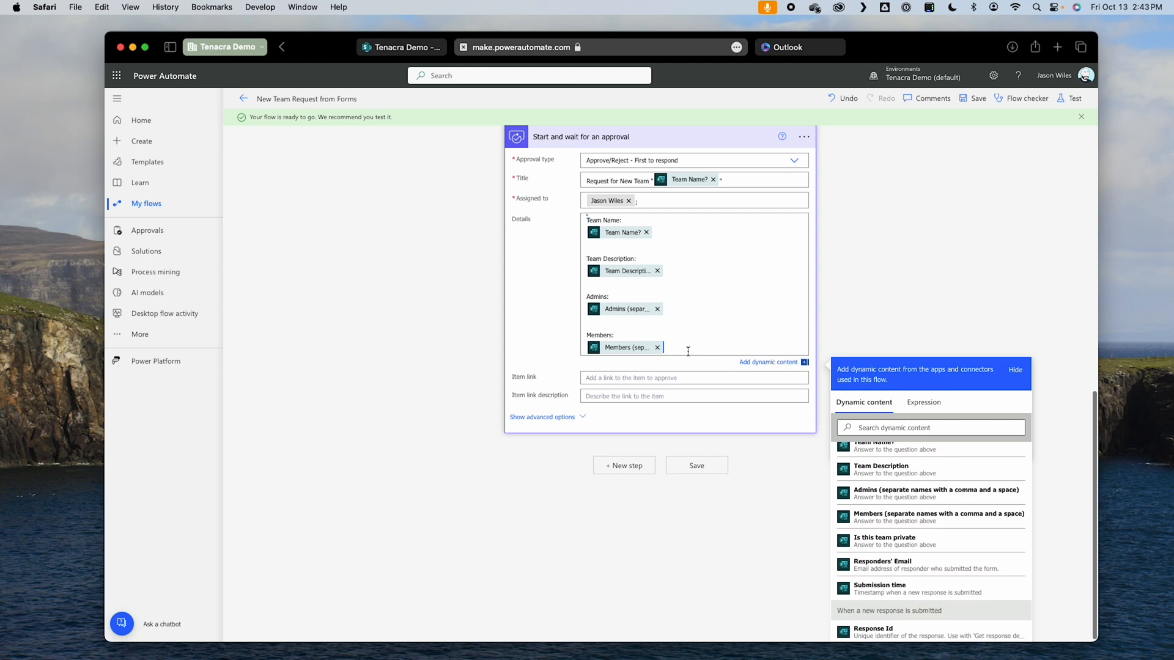
Step: Add the label "Private Team?" to the approval details, with the form's Is this team private answer beneath it
key(Return)
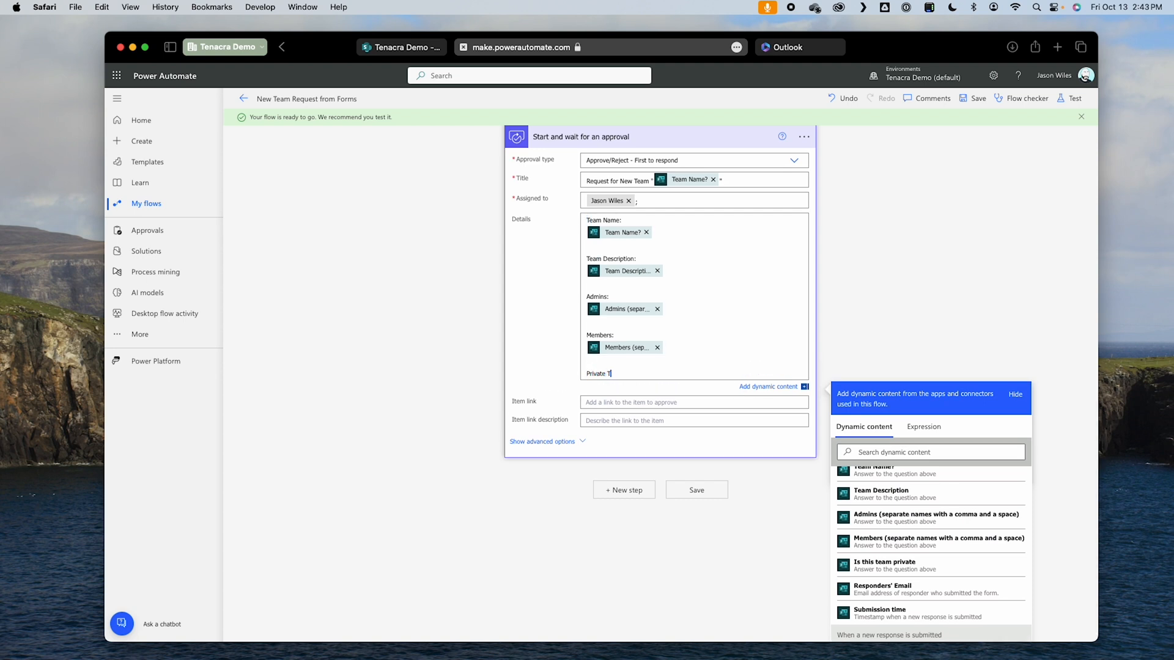
key(Return)
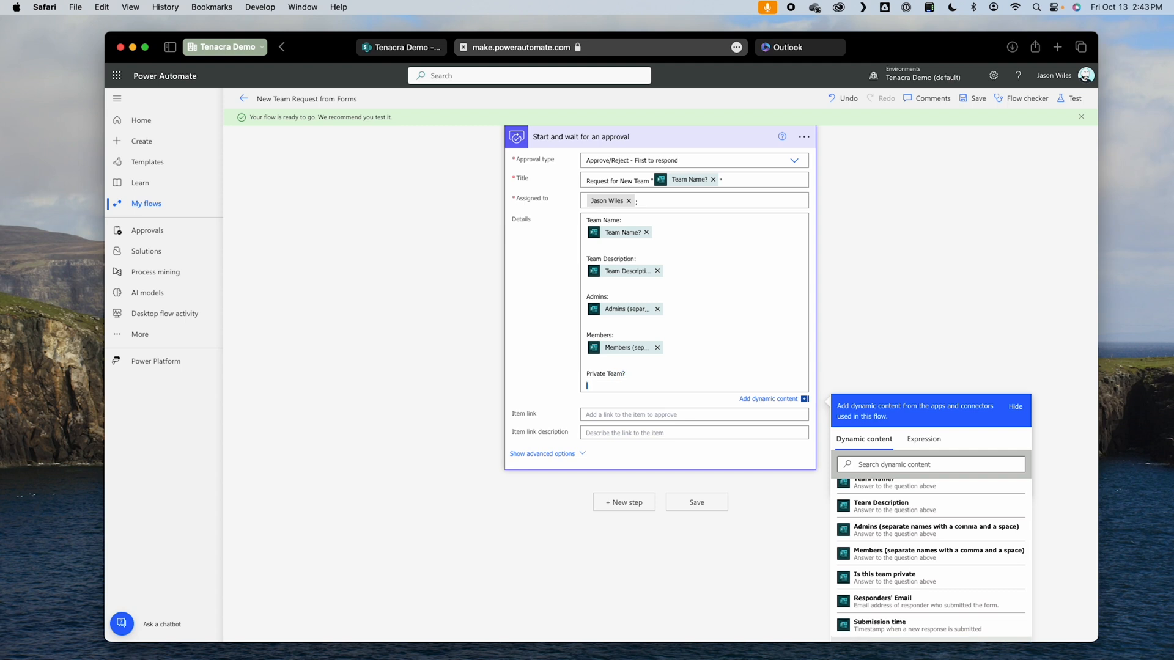
click(884, 577)
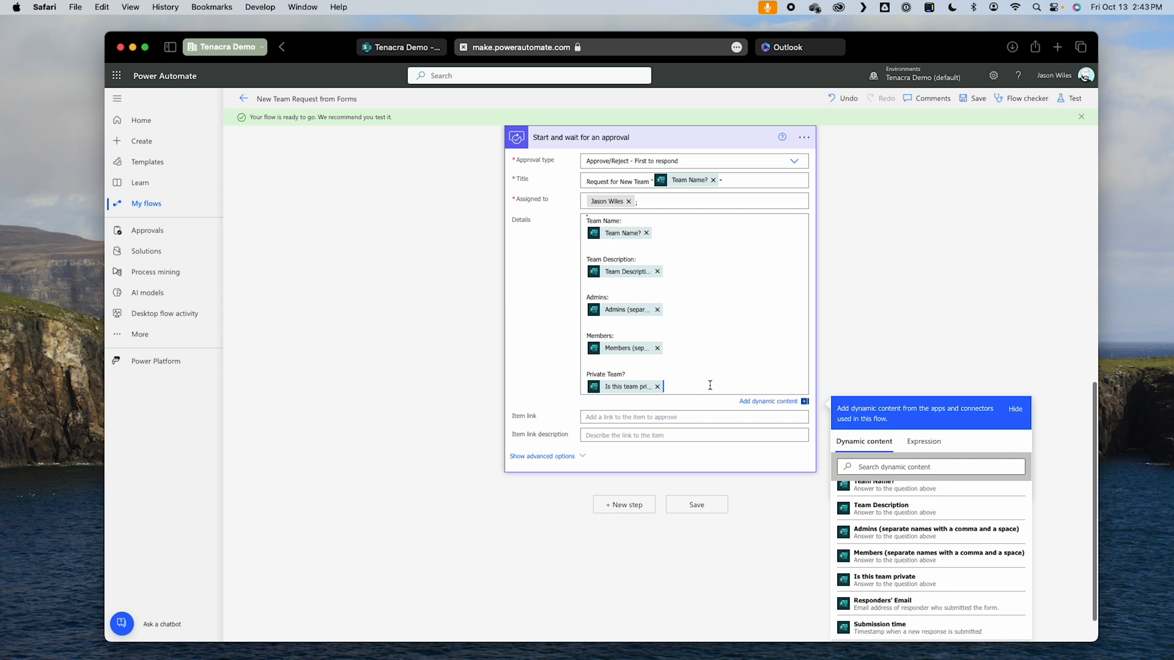
Step: Add the label "Requested by:" to the approval details, with the Responders' Email value from the form response beneath it
key(Return)
key(Return)
text(Requeste)
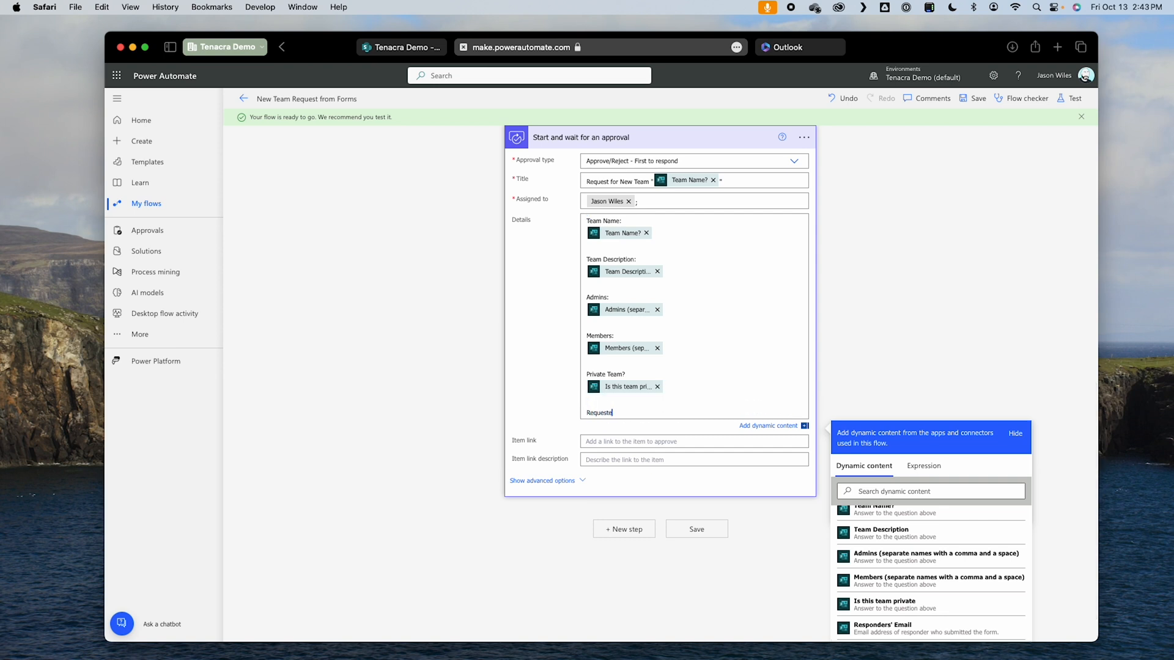
text(d by:)
key(Return)
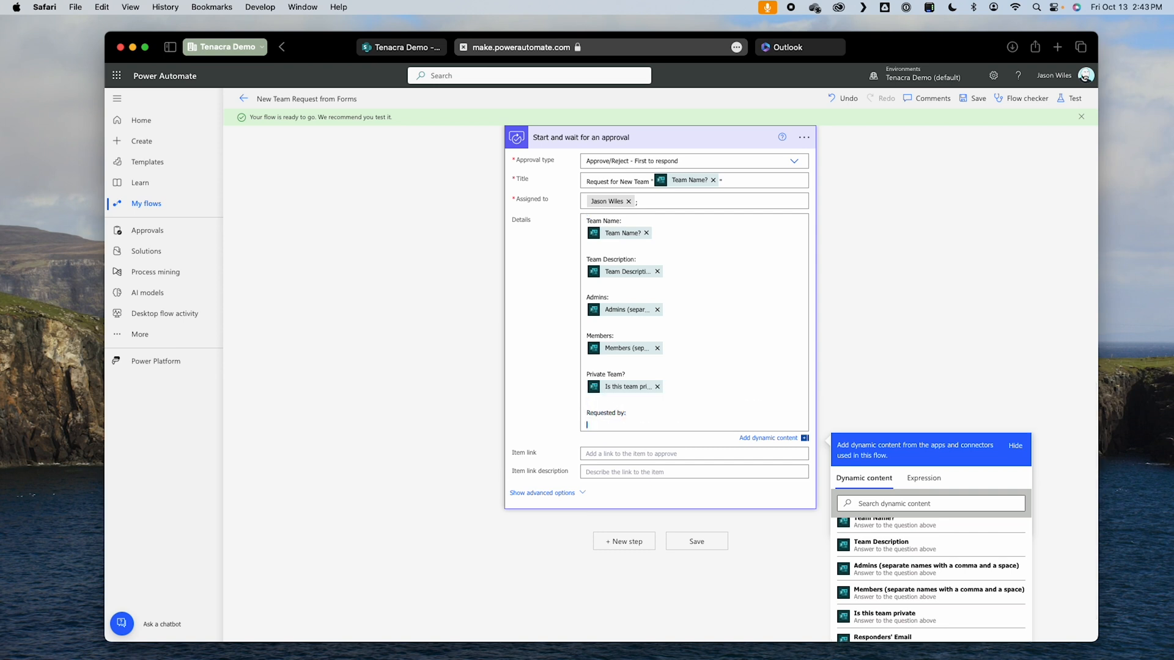
click(929, 630)
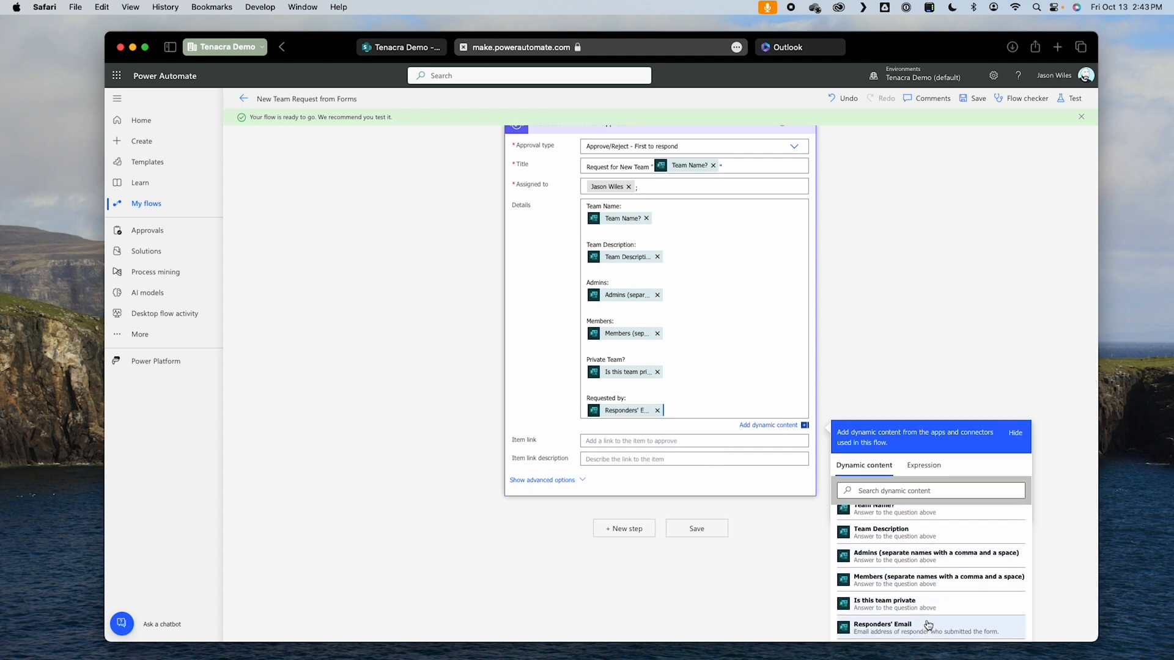
Step: Add the label "Requested Date:" at the end of the approval details, with the response's Submission time beneath it
scroll(934, 618, down, 3)
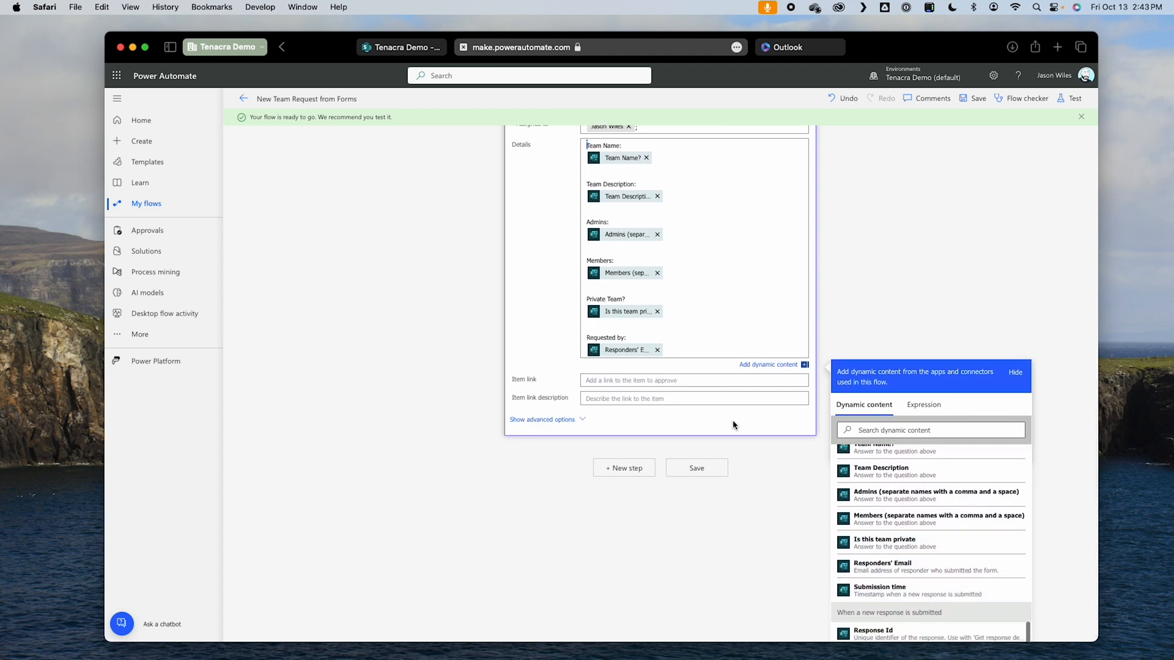
click(679, 352)
key(Return)
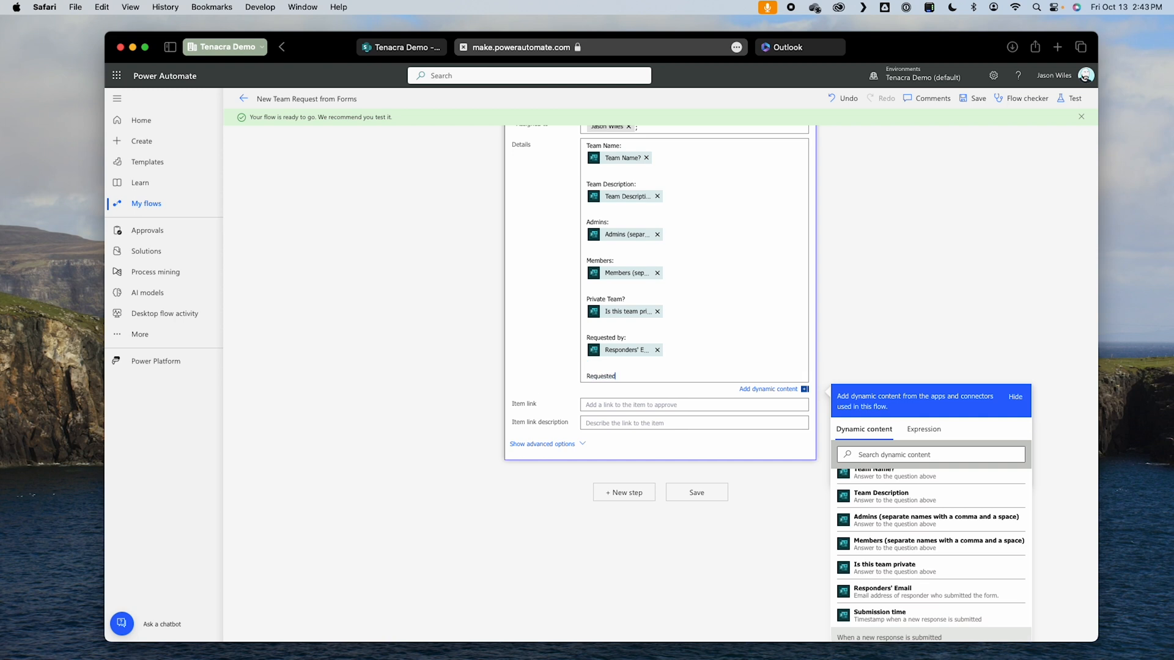
text(Requested Date:)
key(Return)
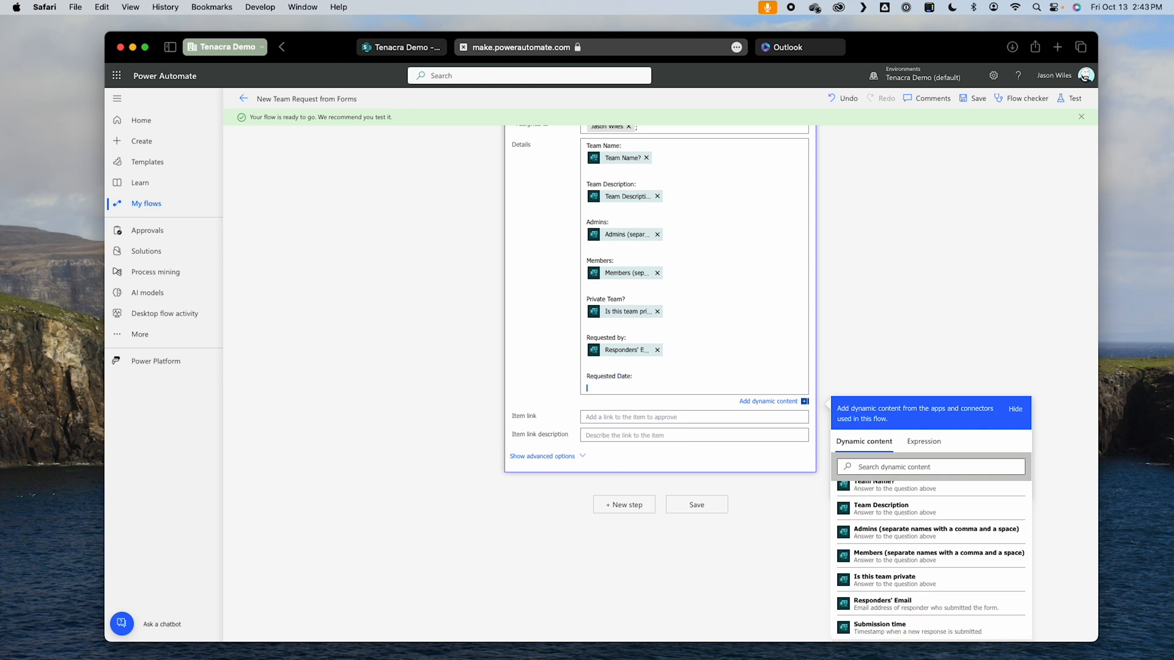
scroll(933, 593, down, 2)
click(888, 592)
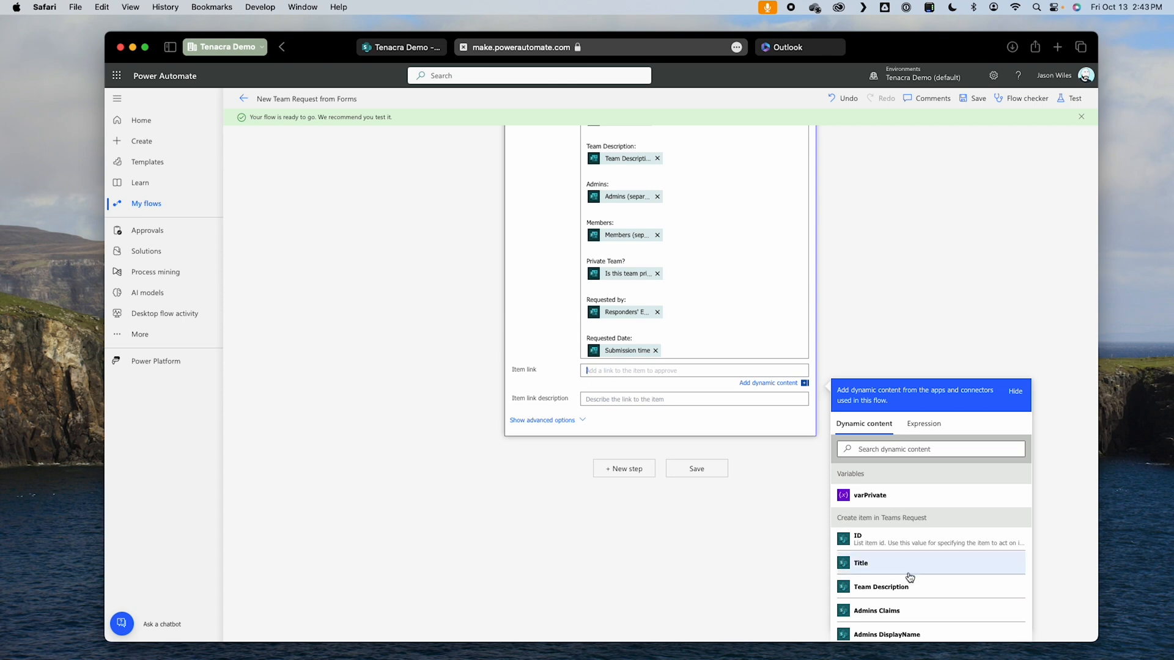
Step: Set the approval's item link to the Link to item value from Create item in Teams Request
scroll(917, 602, down, 3)
scroll(917, 606, down, 10)
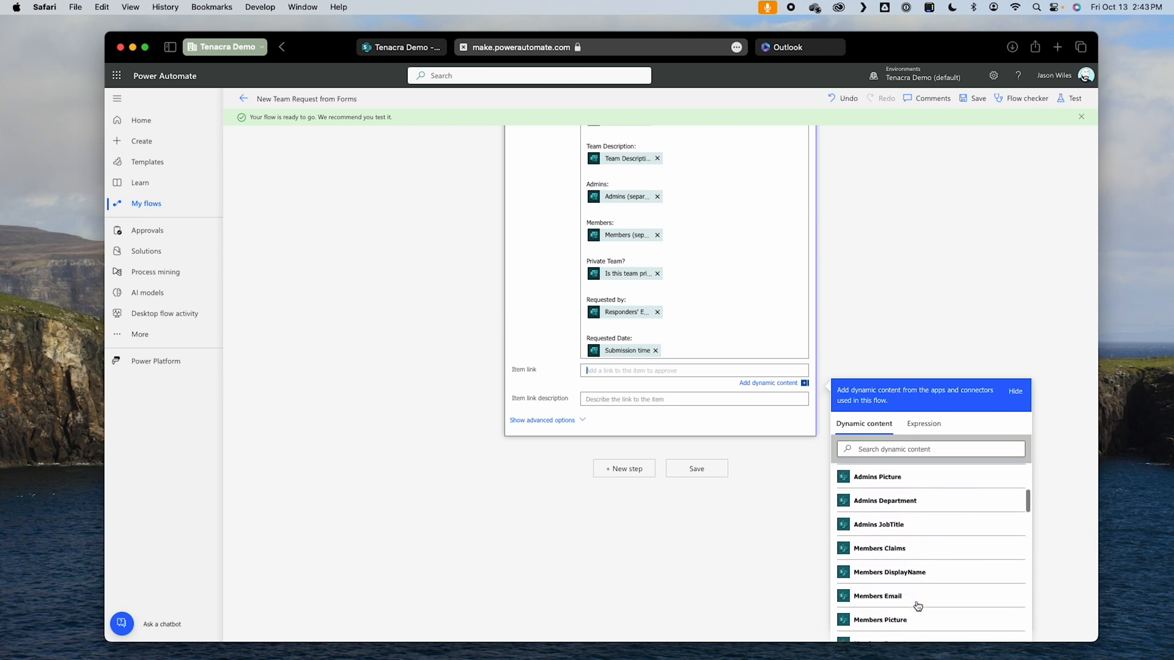
scroll(918, 606, down, 8)
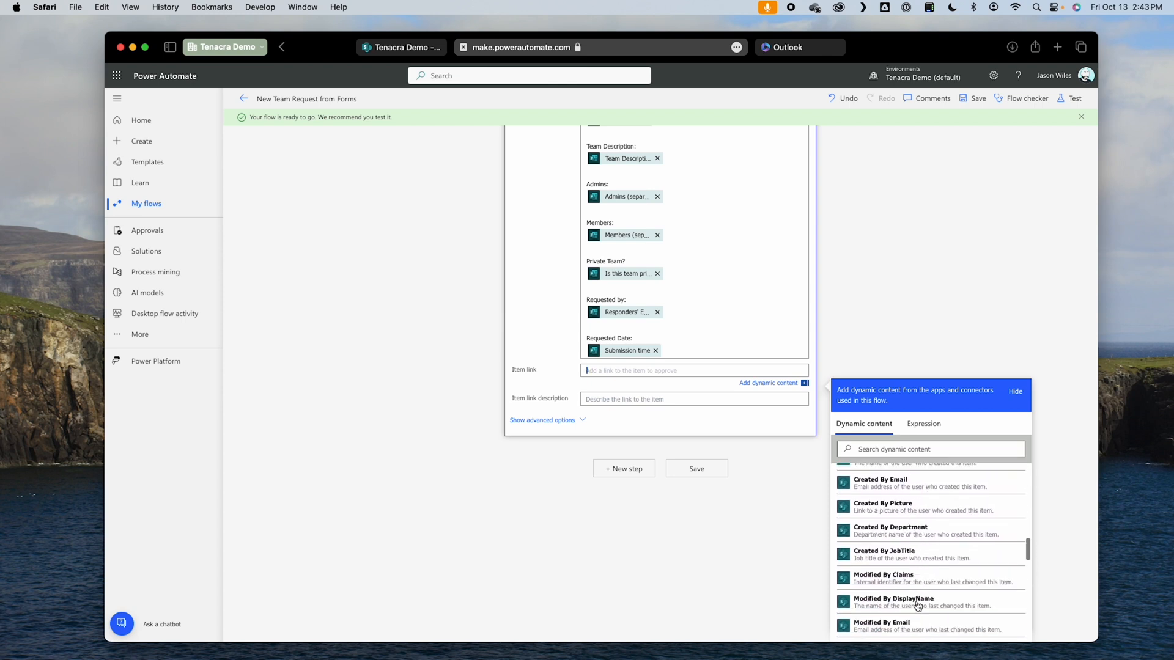
scroll(917, 605, down, 1)
click(883, 589)
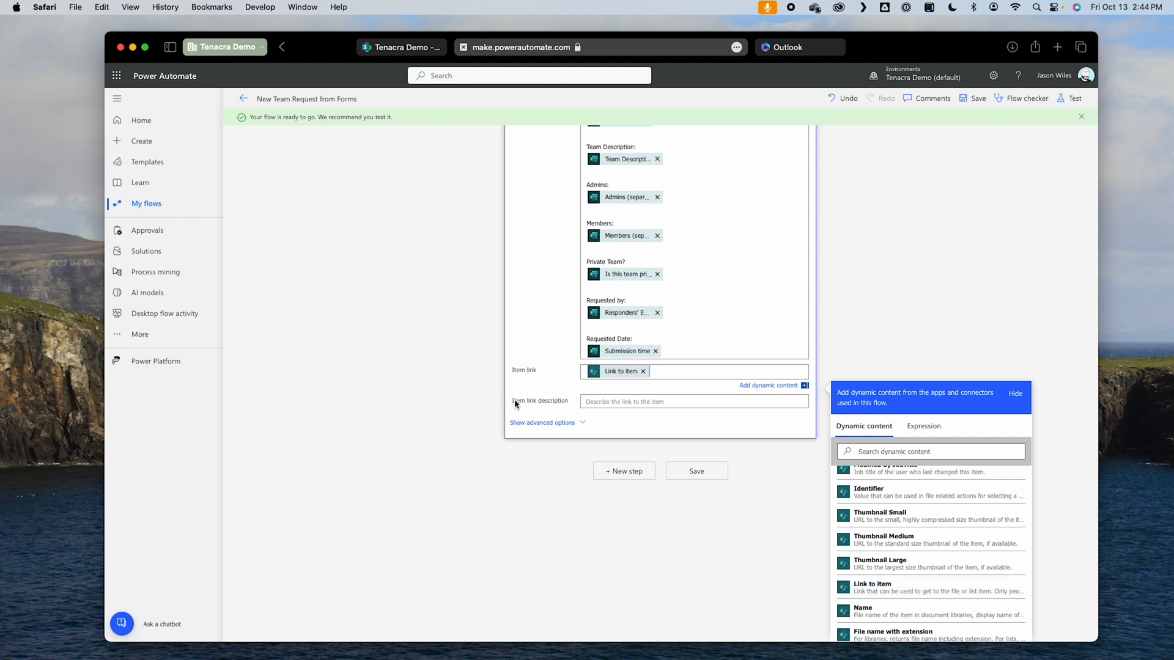
Step: Set the approval's item link description to the form's Team Name? answer
click(614, 402)
scroll(947, 593, down, 10)
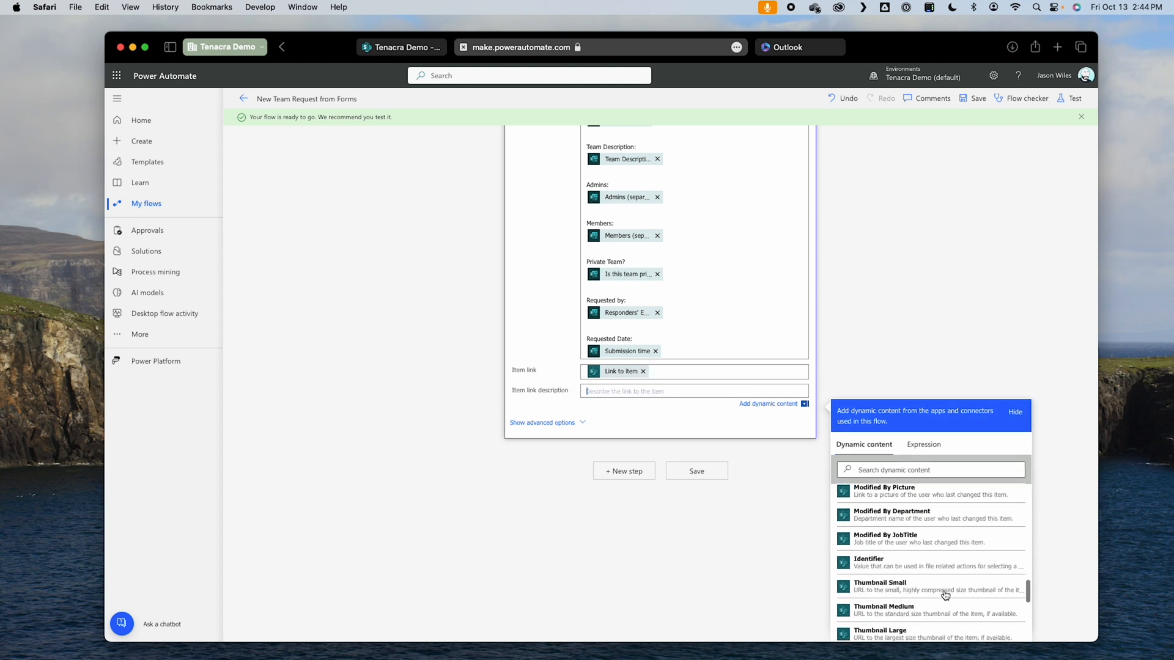
scroll(945, 594, down, 1)
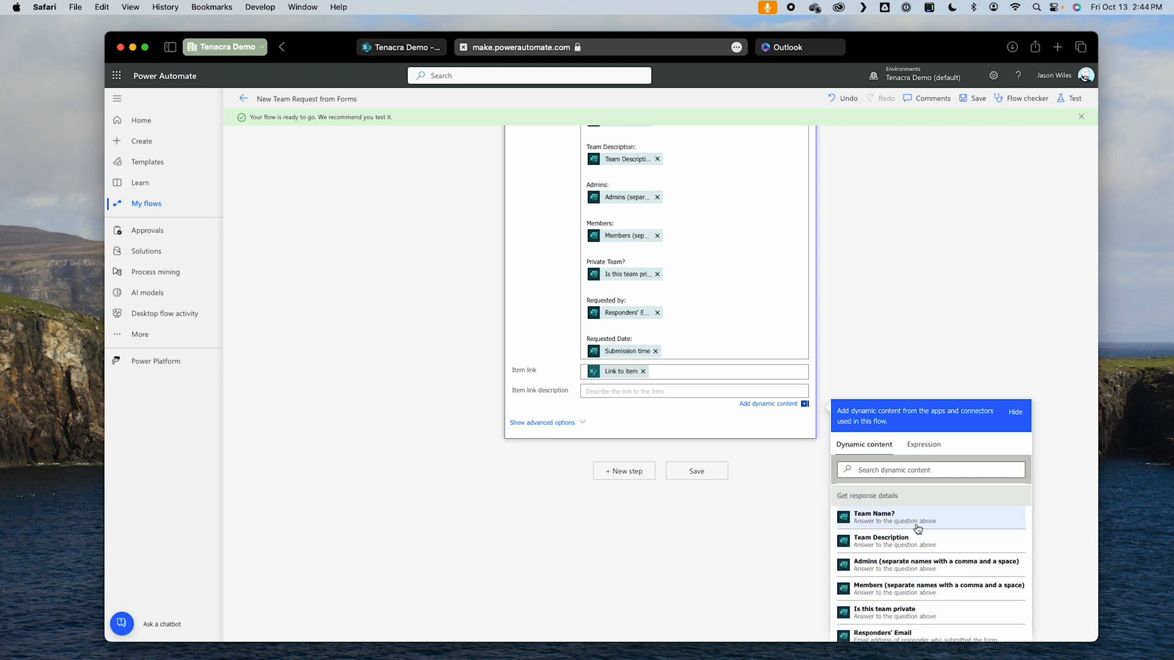
click(917, 522)
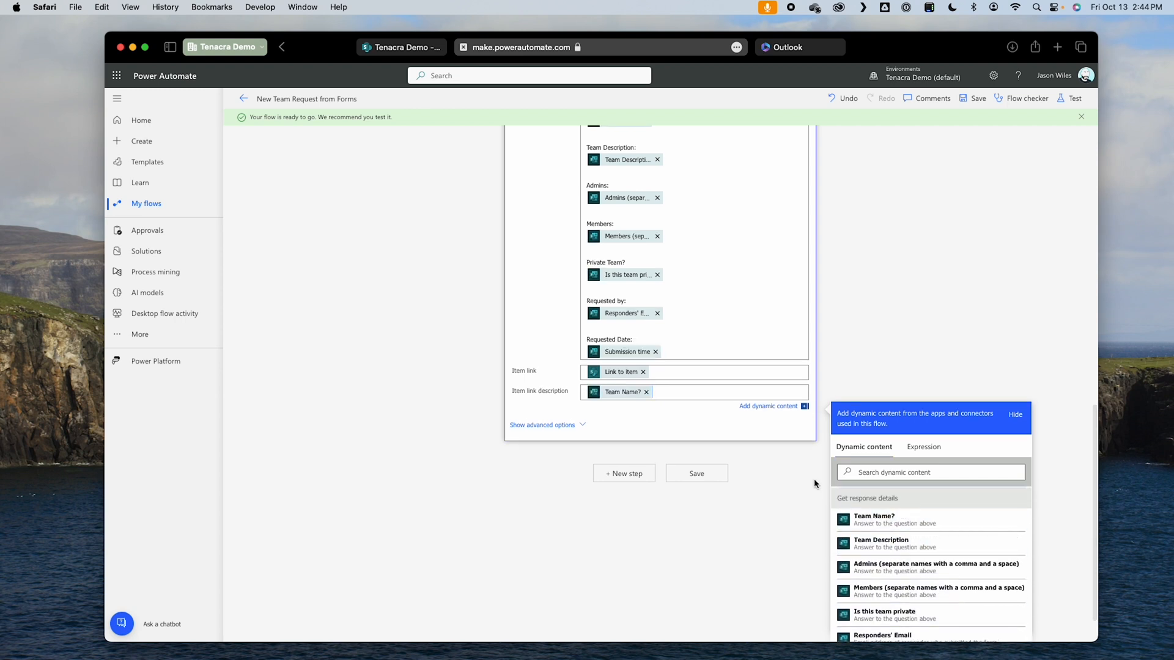
Step: Save the flow and test it automatically with the most recent successful trigger
click(697, 476)
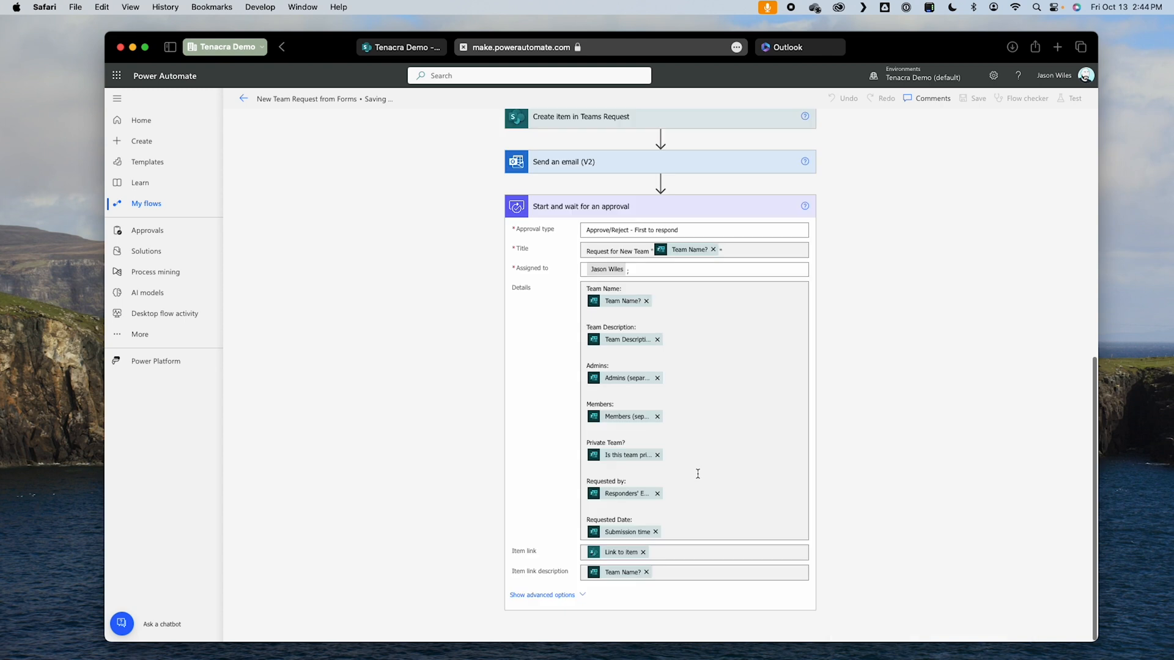
click(1075, 100)
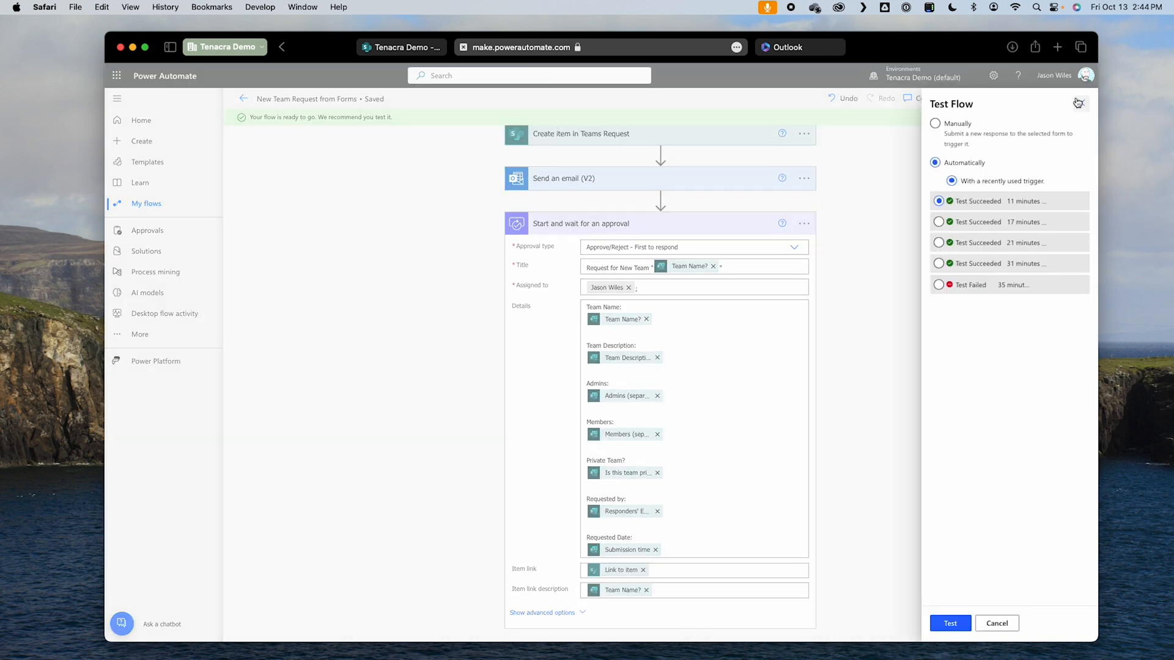
click(992, 204)
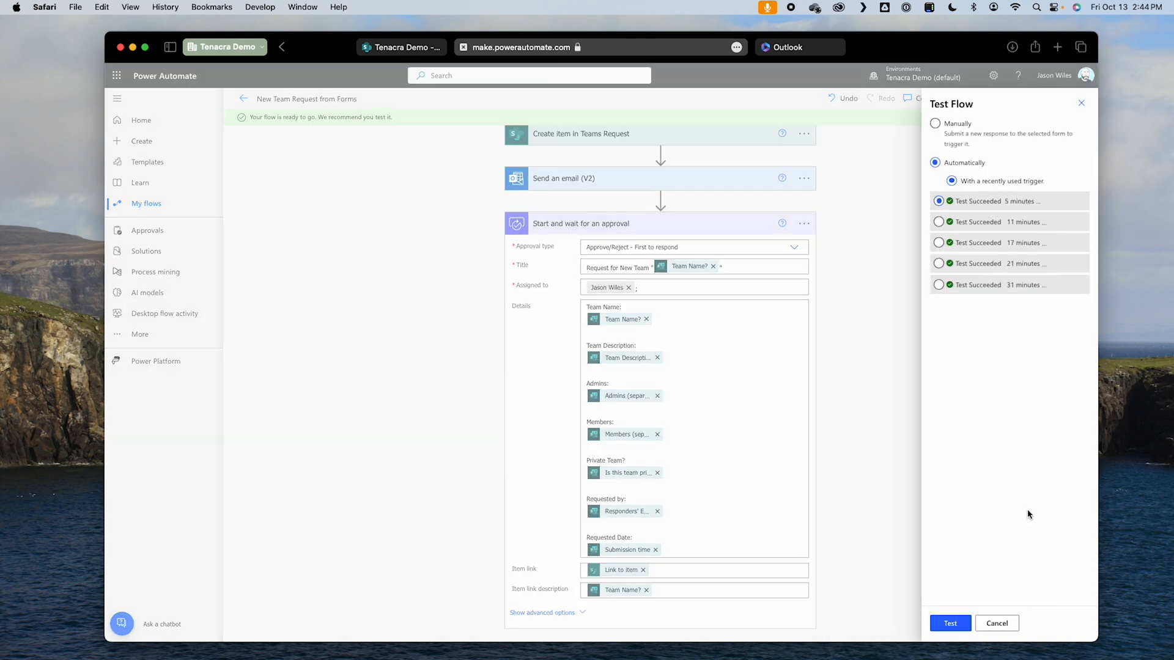
click(960, 630)
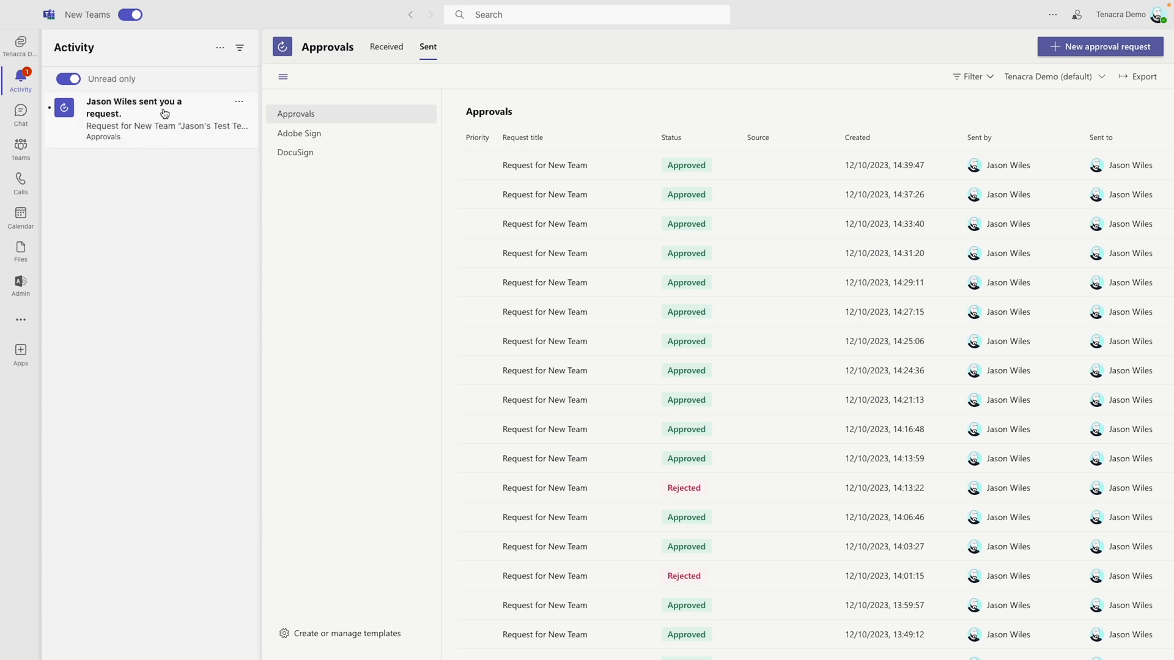
Step: In Teams, open the new team approval request and examine its title, details, requester, requested date and attached item link
click(108, 119)
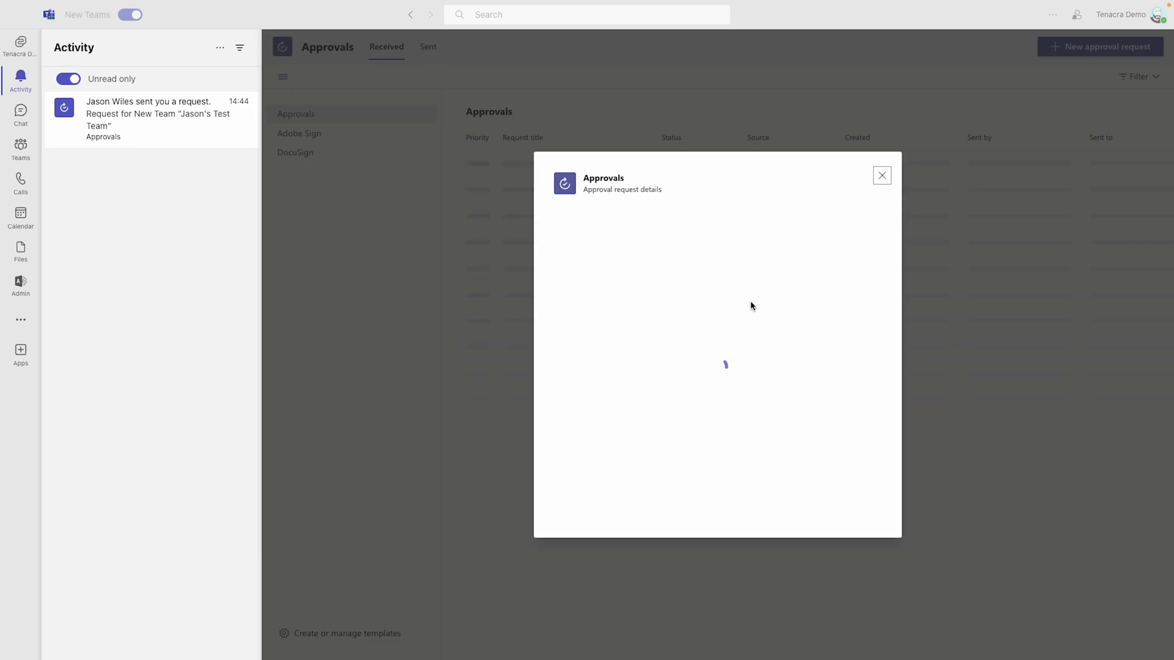
drag(568, 240, 692, 240)
click(692, 240)
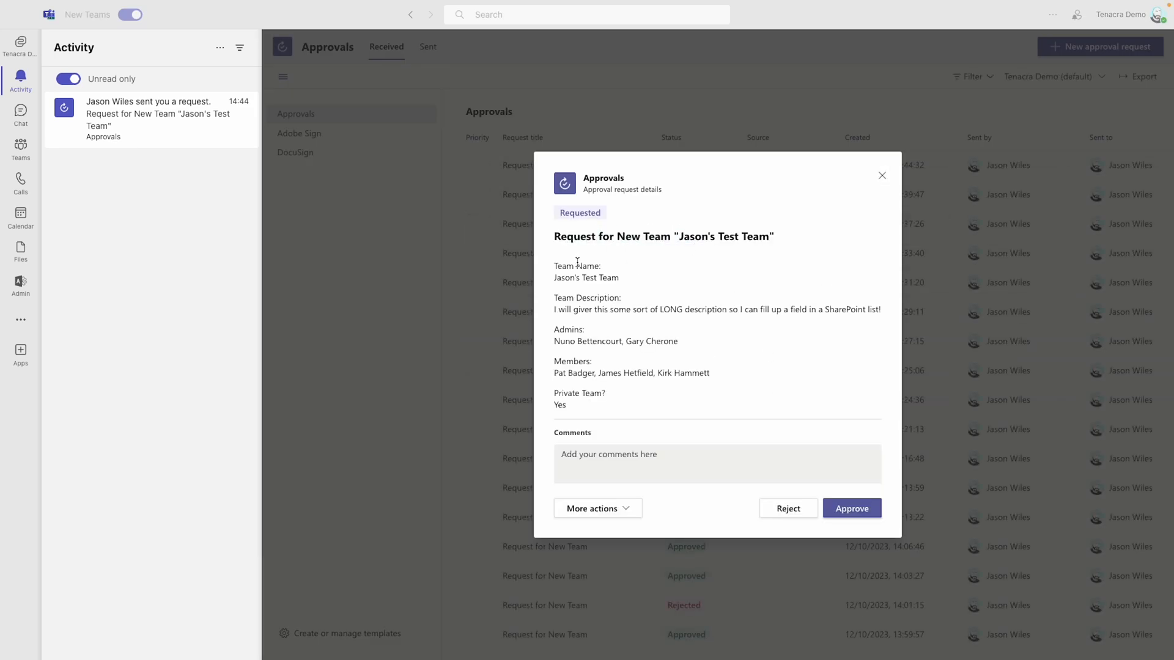
scroll(628, 388, down, 1)
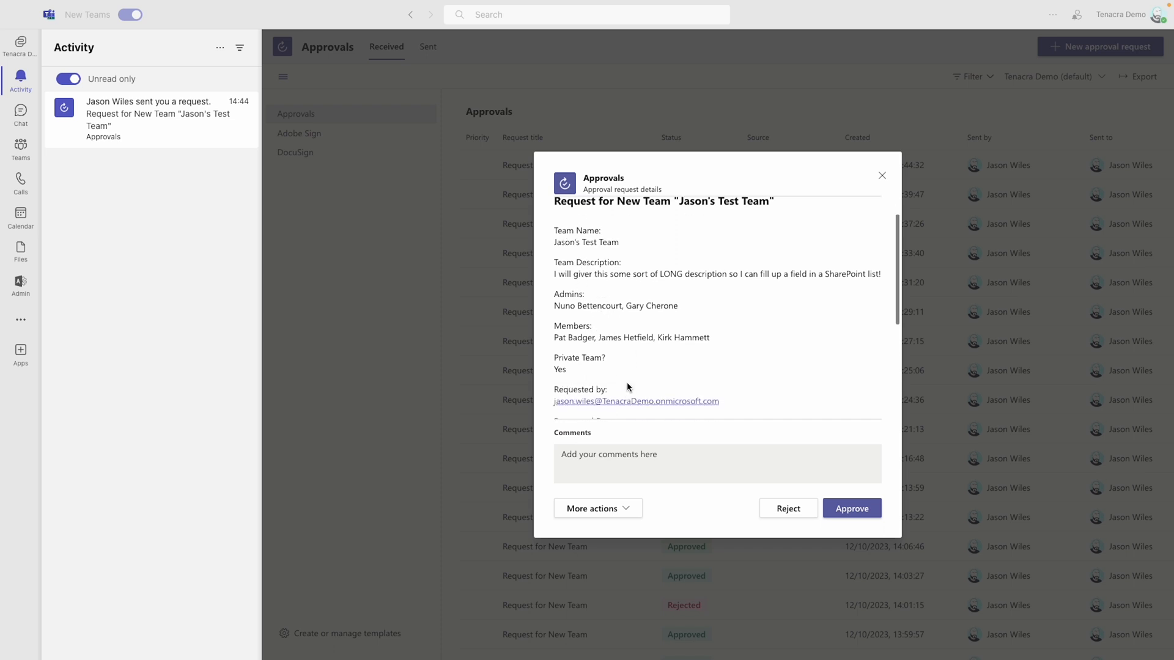
scroll(629, 387, down, 2)
scroll(765, 383, down, 2)
scroll(767, 383, up, 4)
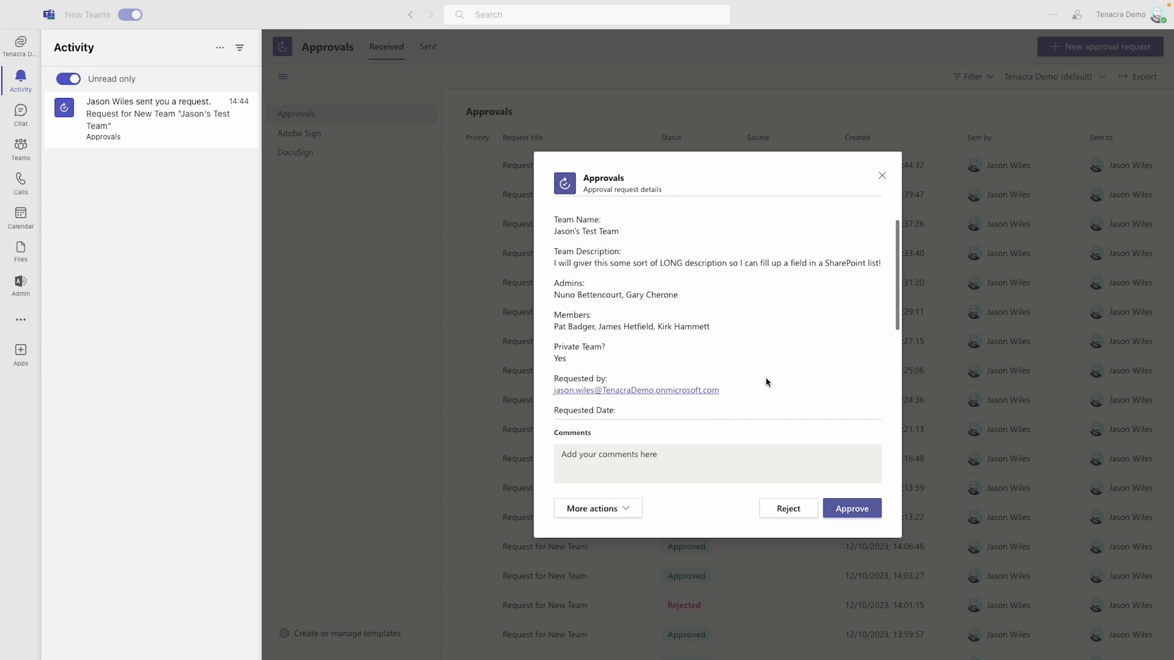
scroll(769, 362, down, 4)
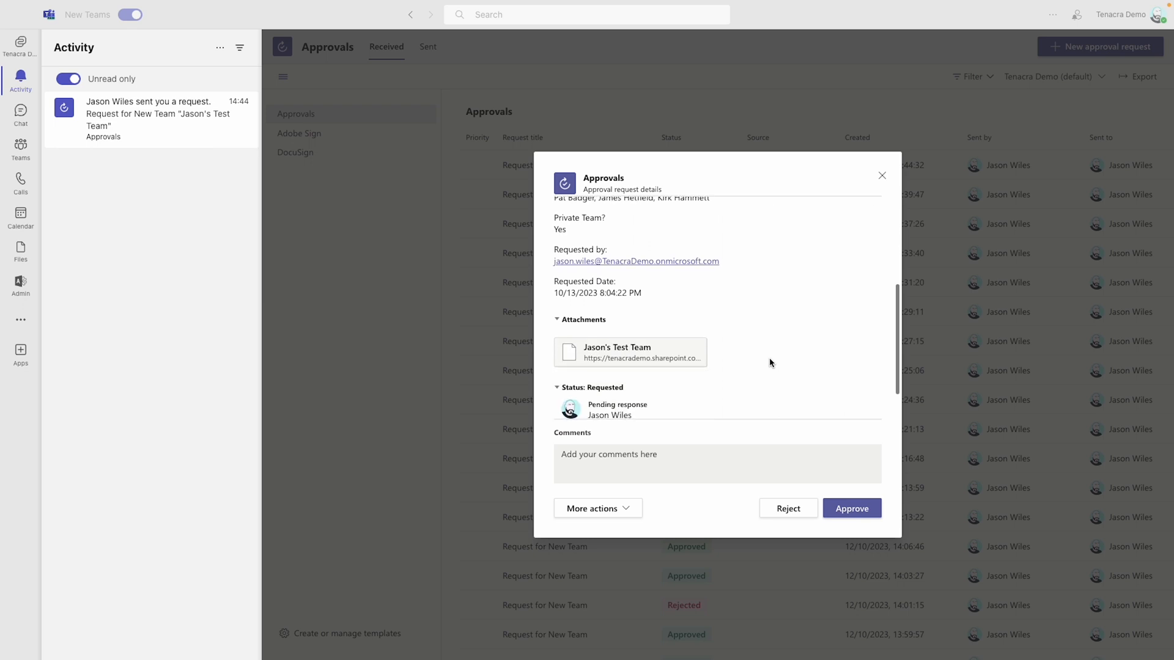
drag(558, 248, 729, 276)
drag(656, 294, 544, 291)
click(669, 292)
scroll(703, 391, down, 1)
scroll(718, 401, up, 5)
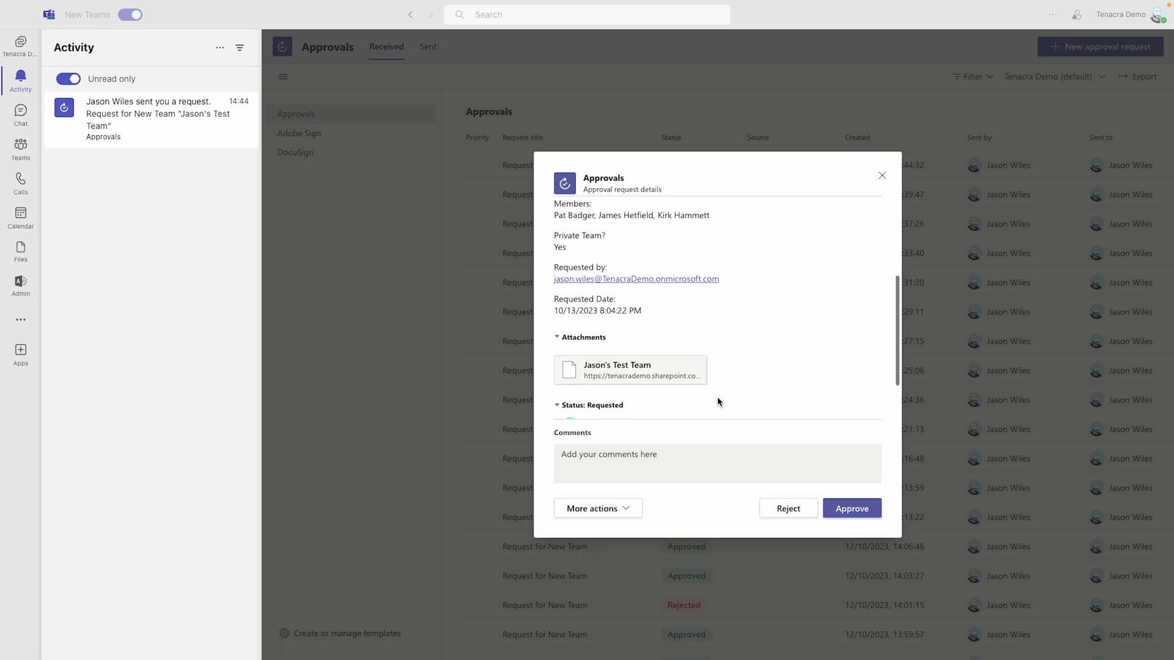
Step: Approve the request in Teams, and inspect the outputs of Start and wait for an approval in the Power Automate run
click(861, 512)
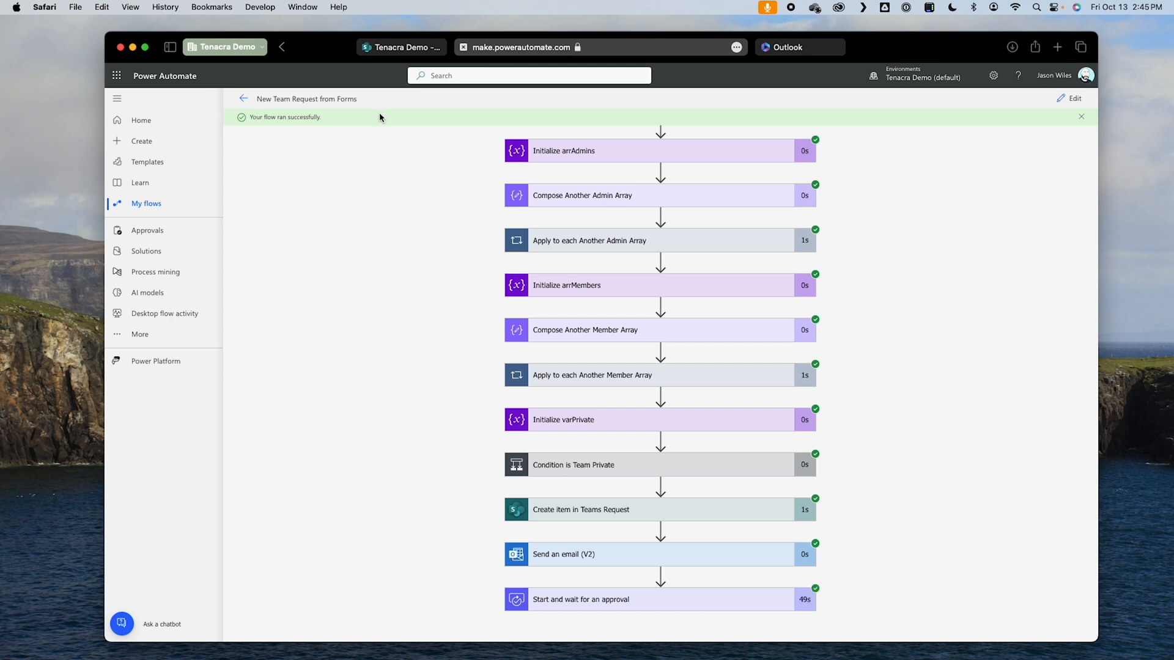
click(746, 599)
scroll(873, 596, down, 5)
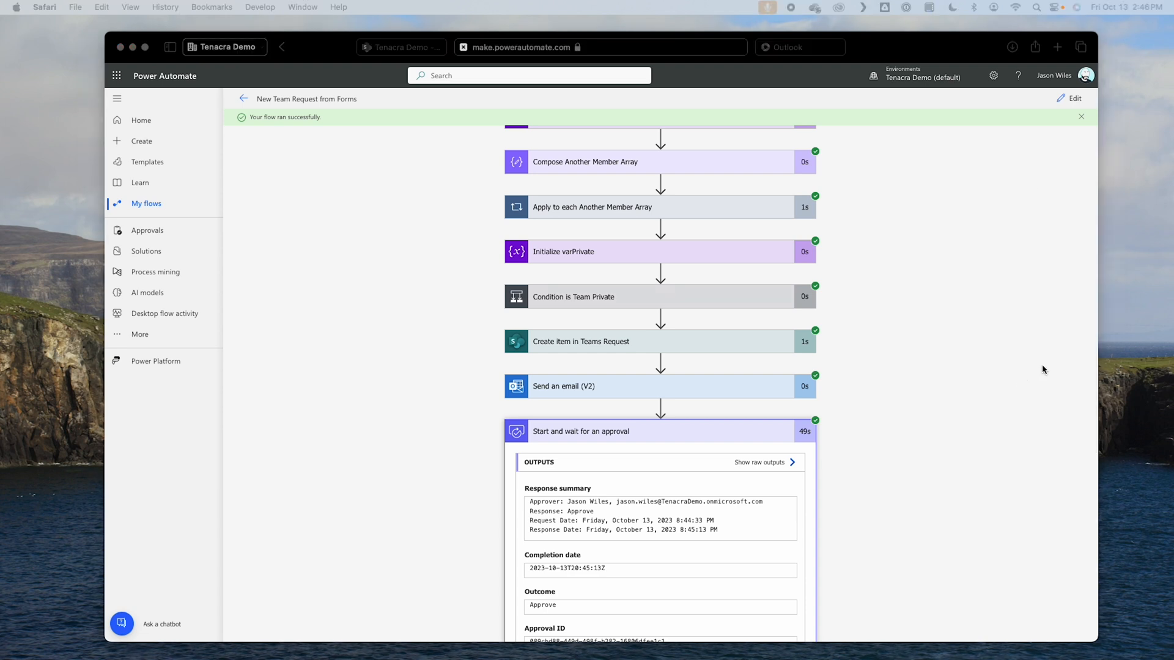
Step: Reopen the flow for editing and add a Condition control after Start and wait for an approval
click(1070, 101)
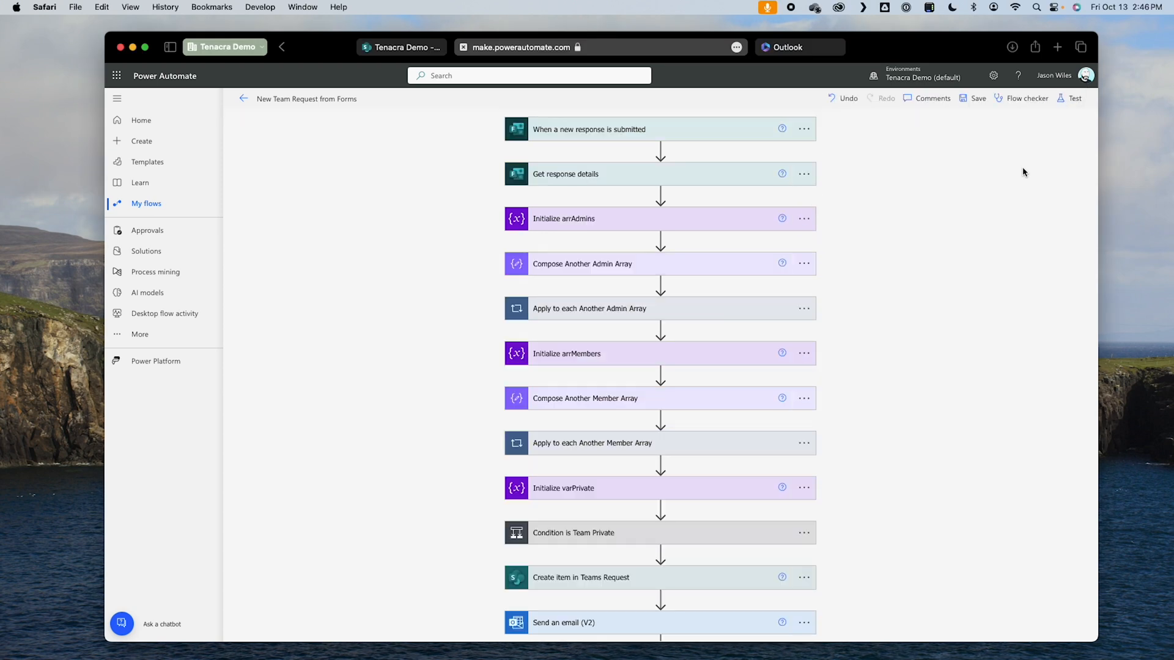
scroll(943, 350, down, 5)
click(724, 295)
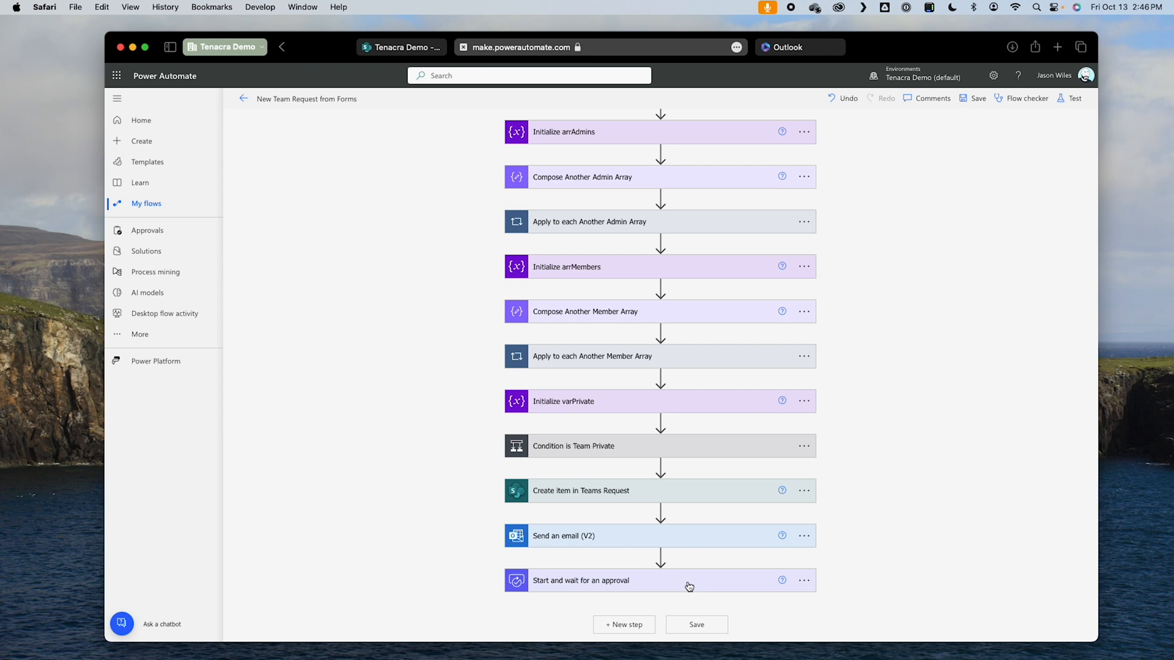
click(612, 626)
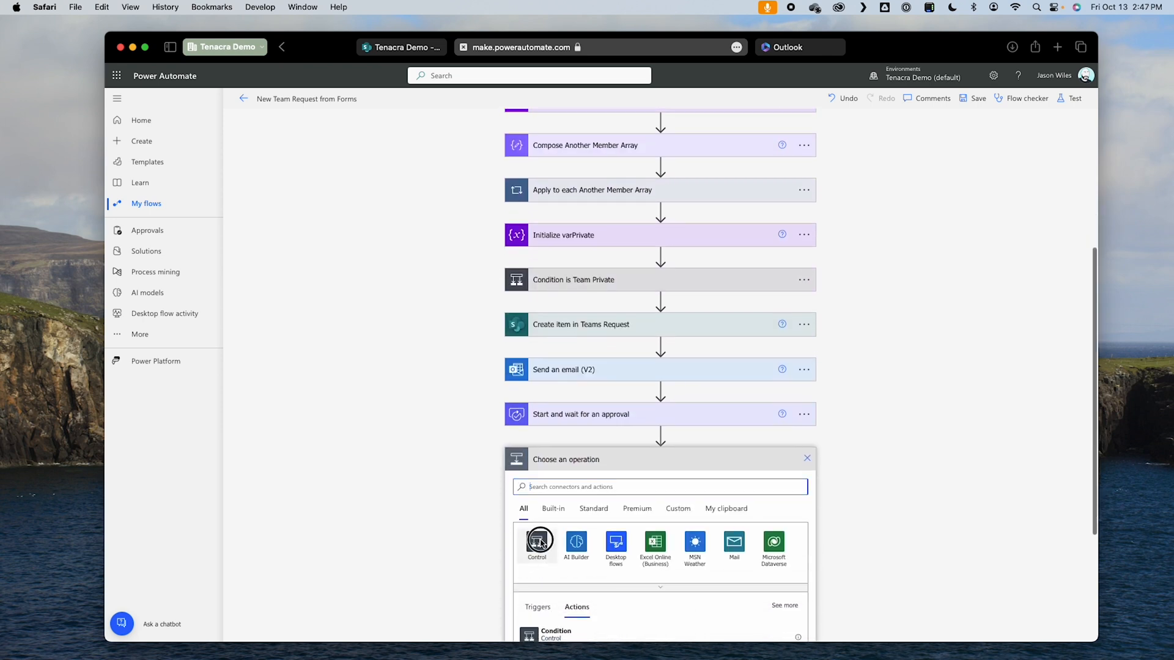
click(541, 543)
click(594, 543)
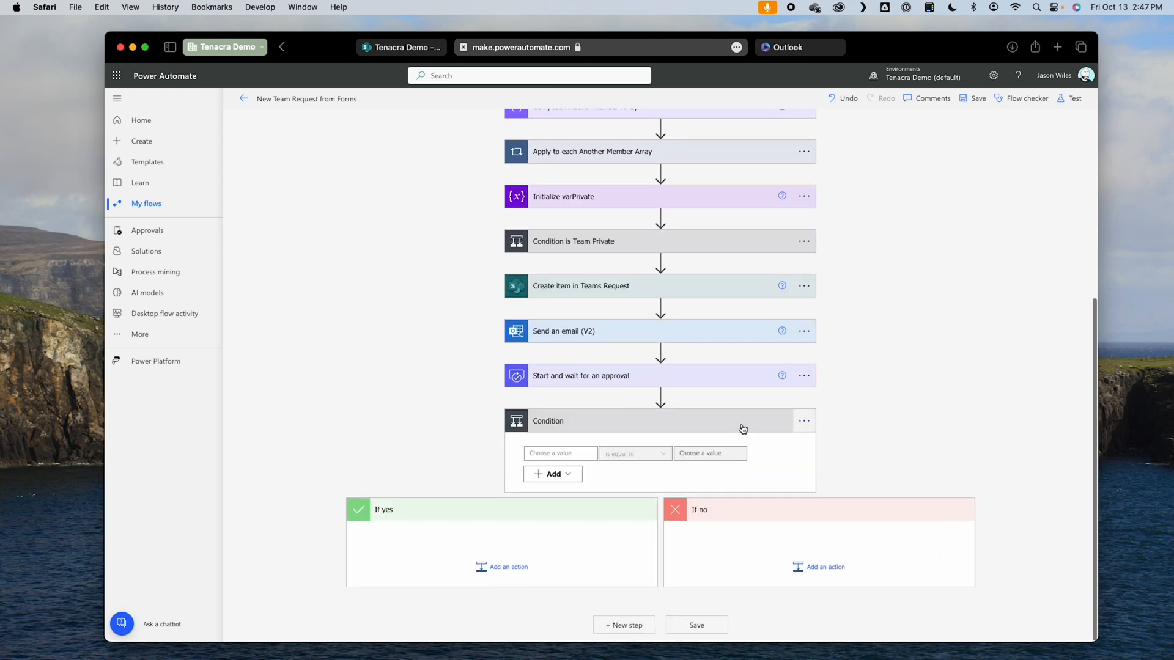
Step: Rename the new condition as "Condition of Approval"
click(805, 421)
click(851, 458)
click(695, 423)
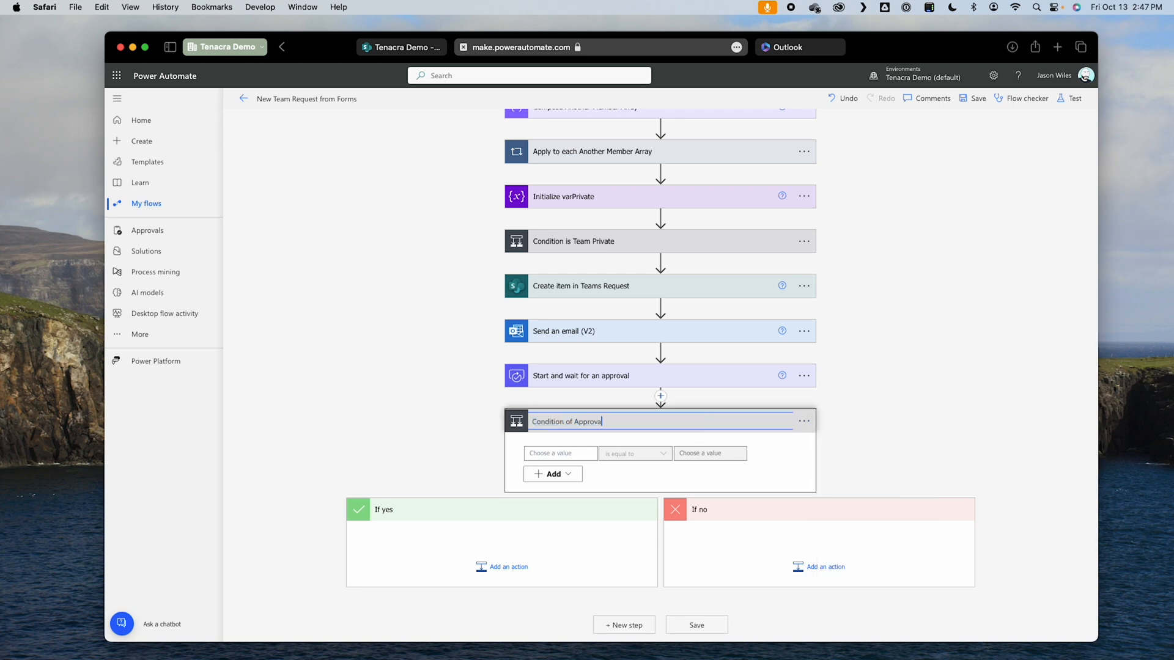
Step: Set the condition to check that the approval's Outcome is equal to "Approve"
click(553, 454)
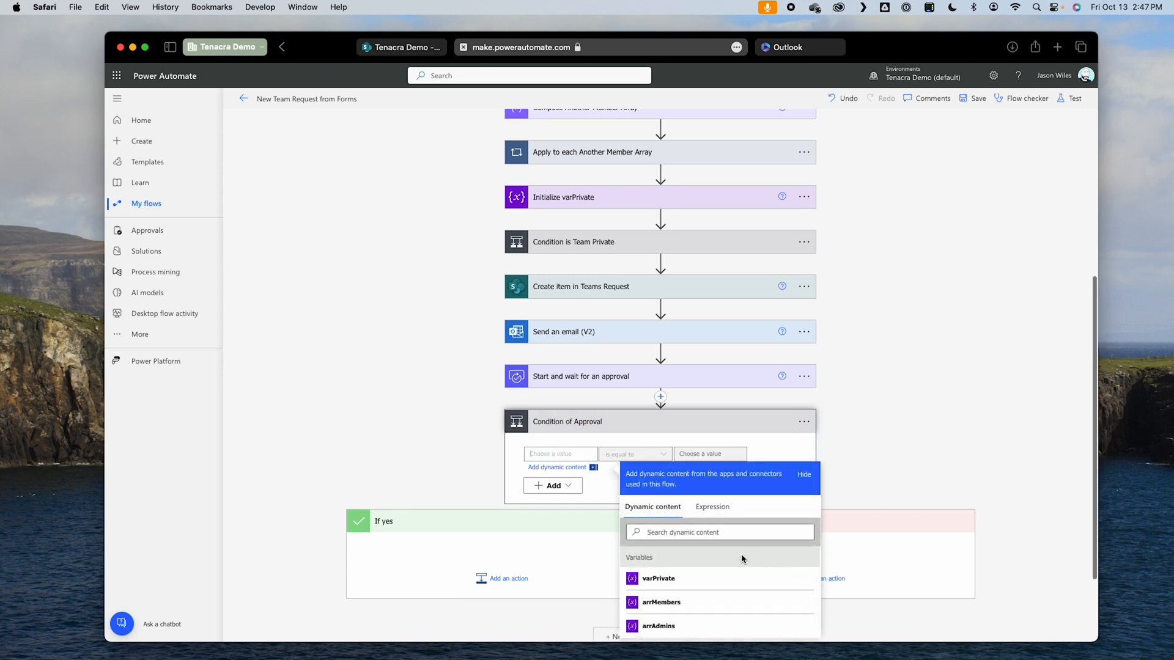
scroll(742, 557, down, 5)
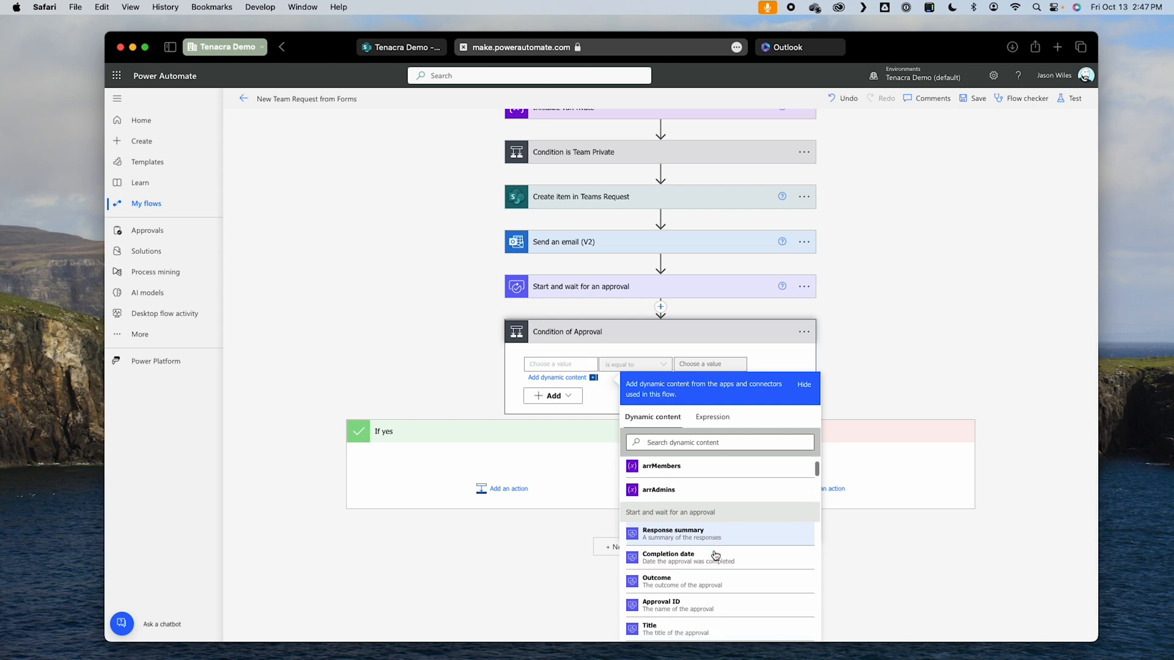
scroll(715, 554, down, 1)
click(665, 538)
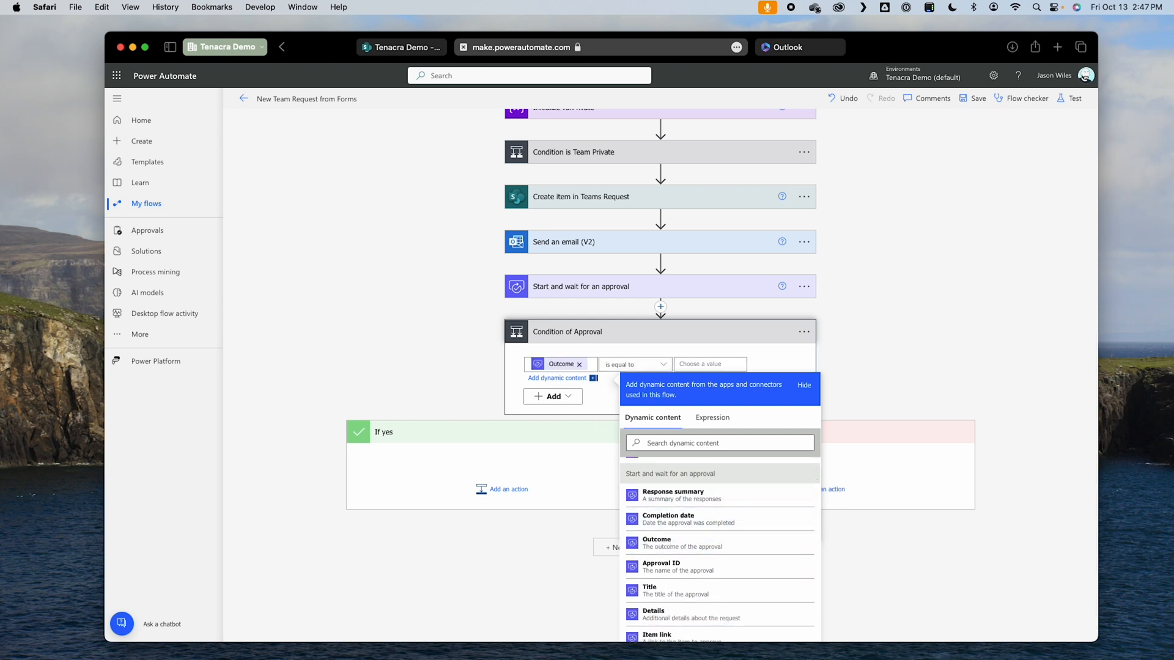
click(708, 365)
click(703, 443)
text(Approve)
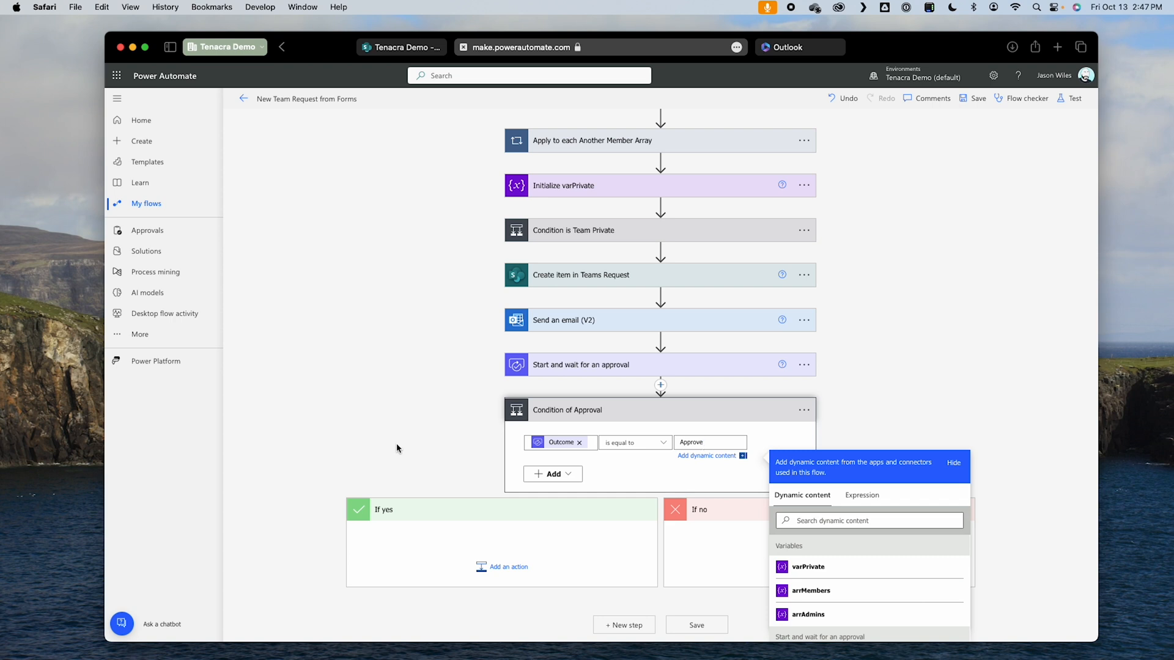
Step: Add a SharePoint Update item action to the If yes branch of Condition of Approval
scroll(468, 444, down, 3)
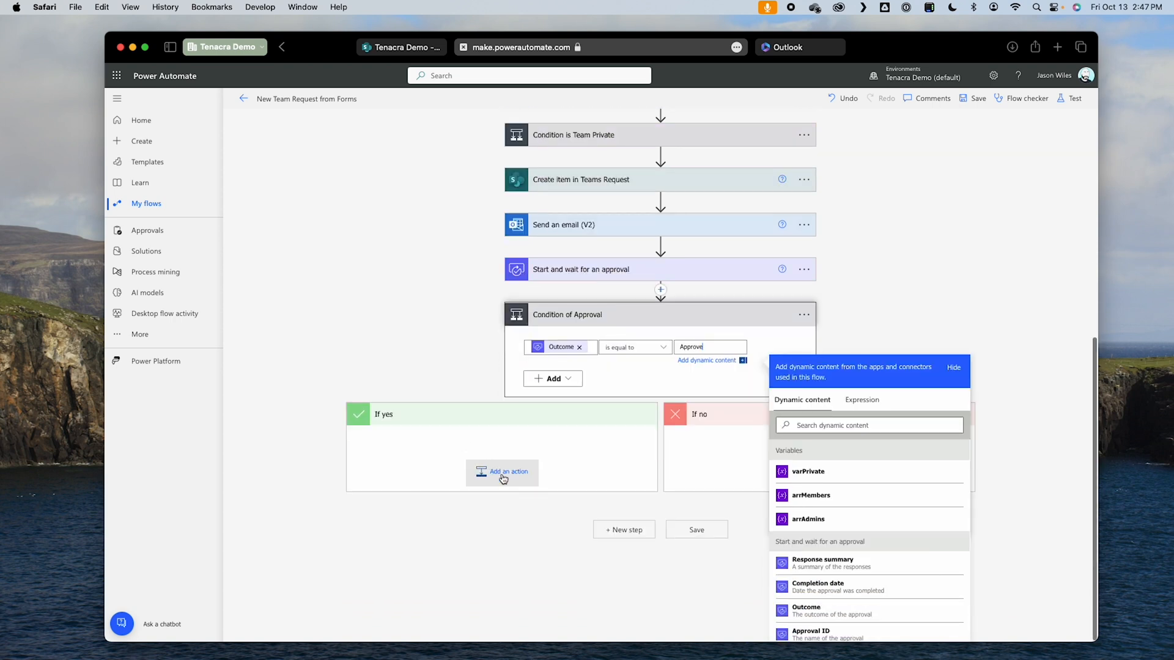
click(510, 474)
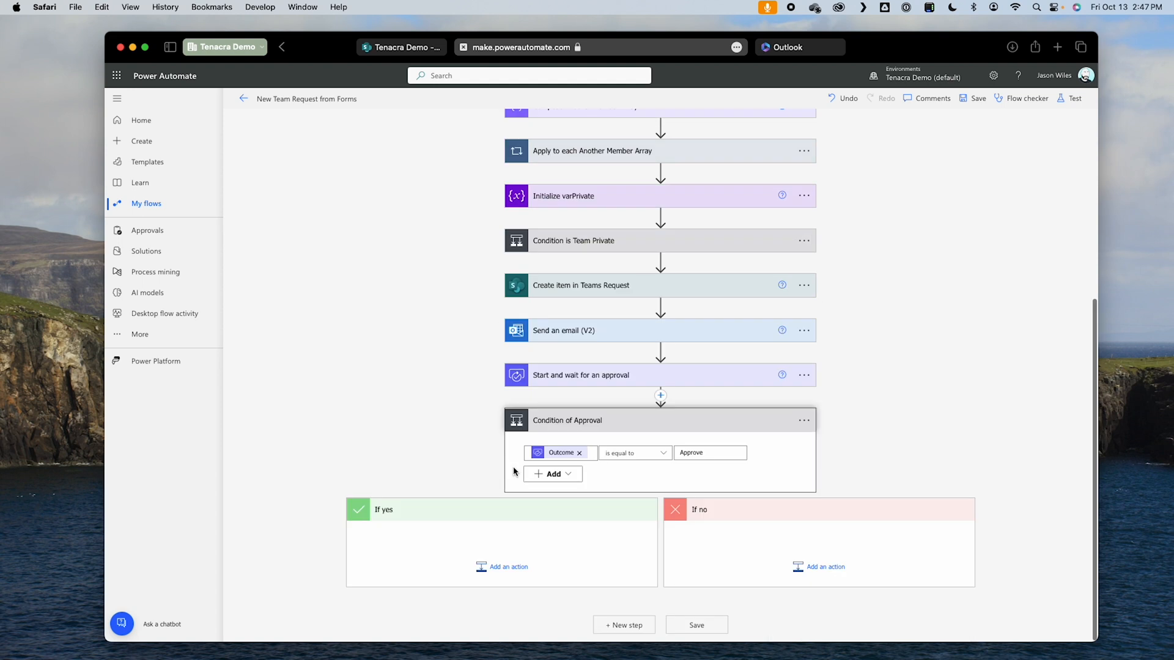
click(501, 580)
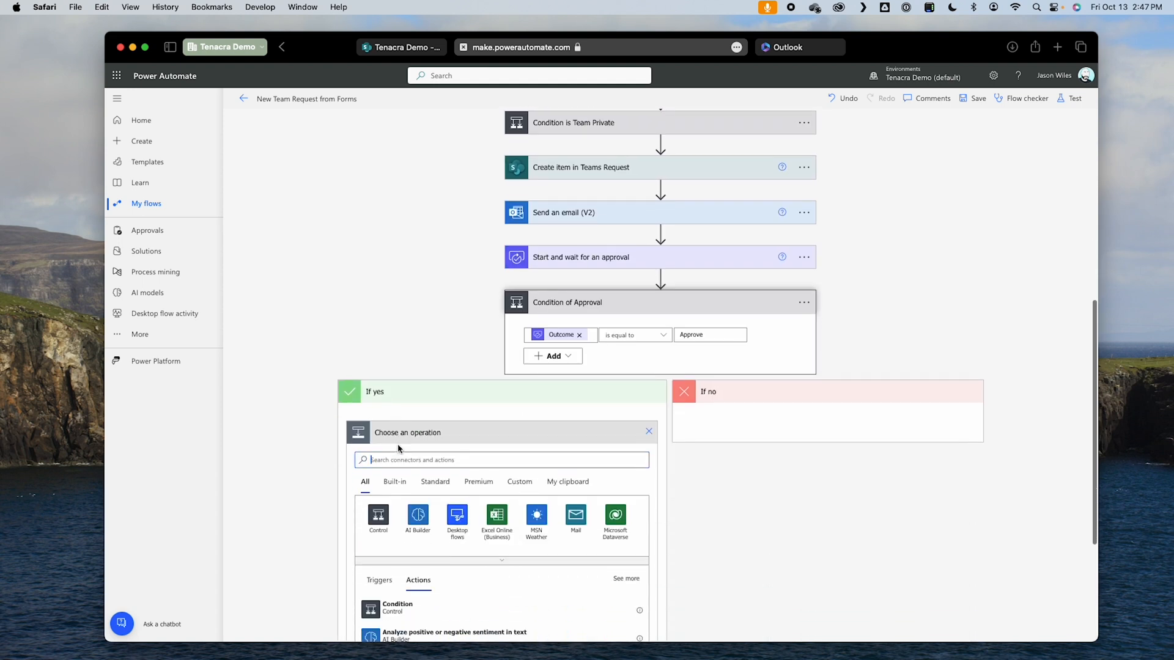
text(sharepoint)
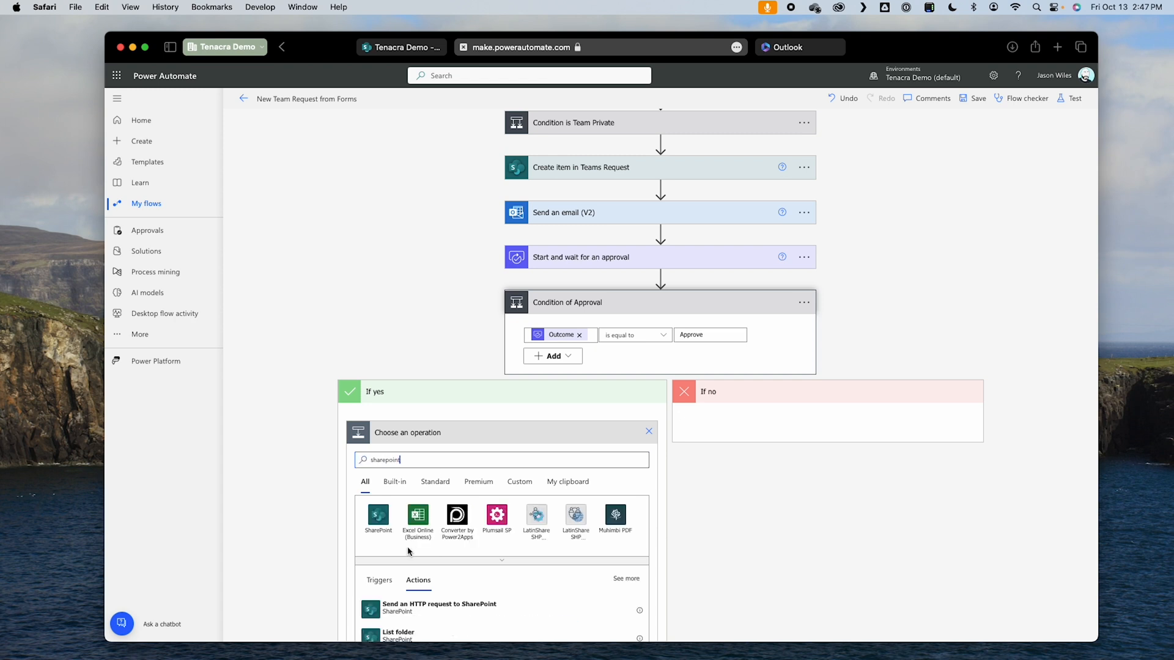
click(378, 515)
scroll(687, 584, down, 2)
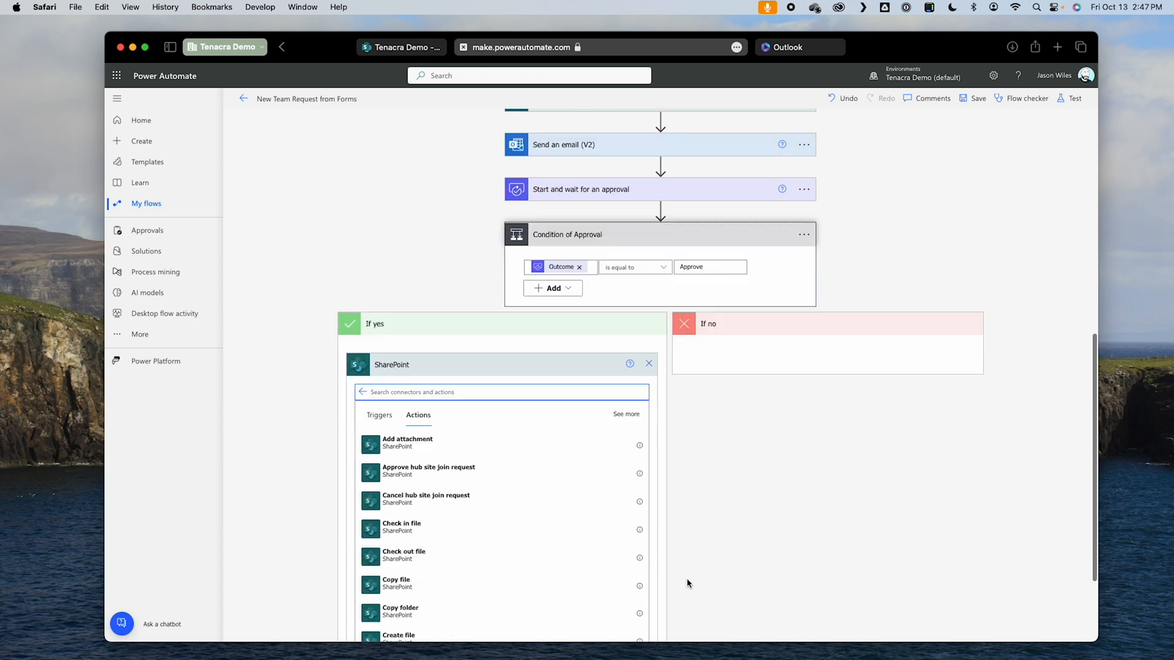
scroll(687, 584, down, 2)
scroll(482, 556, down, 10)
scroll(483, 557, down, 15)
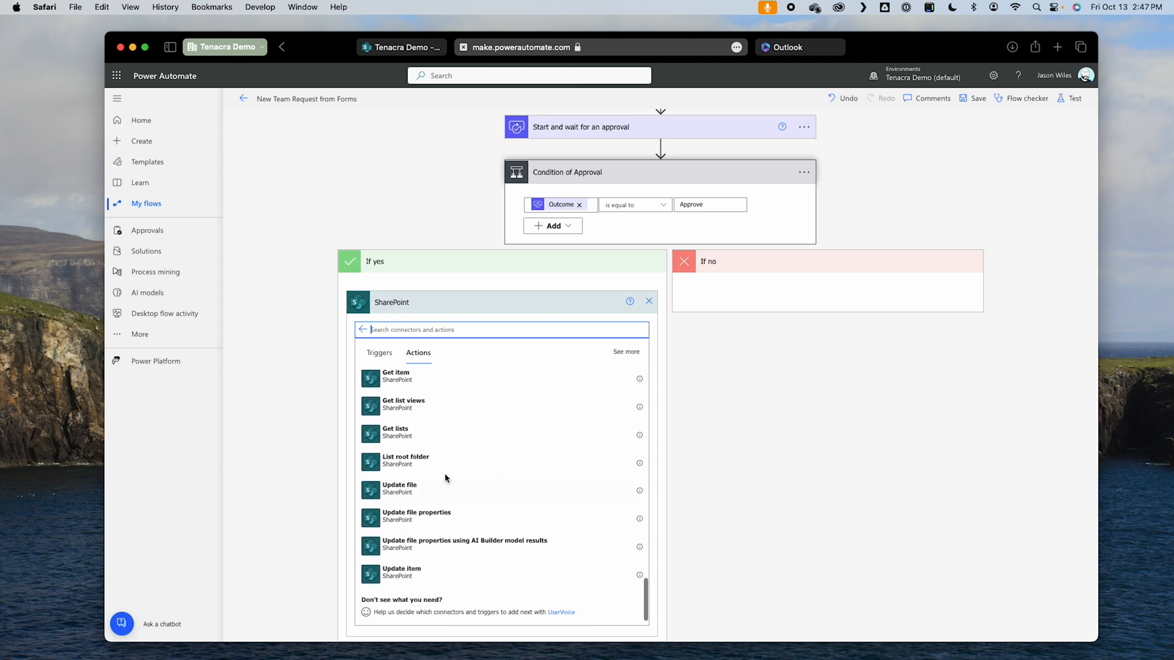
click(401, 572)
Step: Point the Update item action at the Tenacra Demo site and its Teams Requests list
click(582, 469)
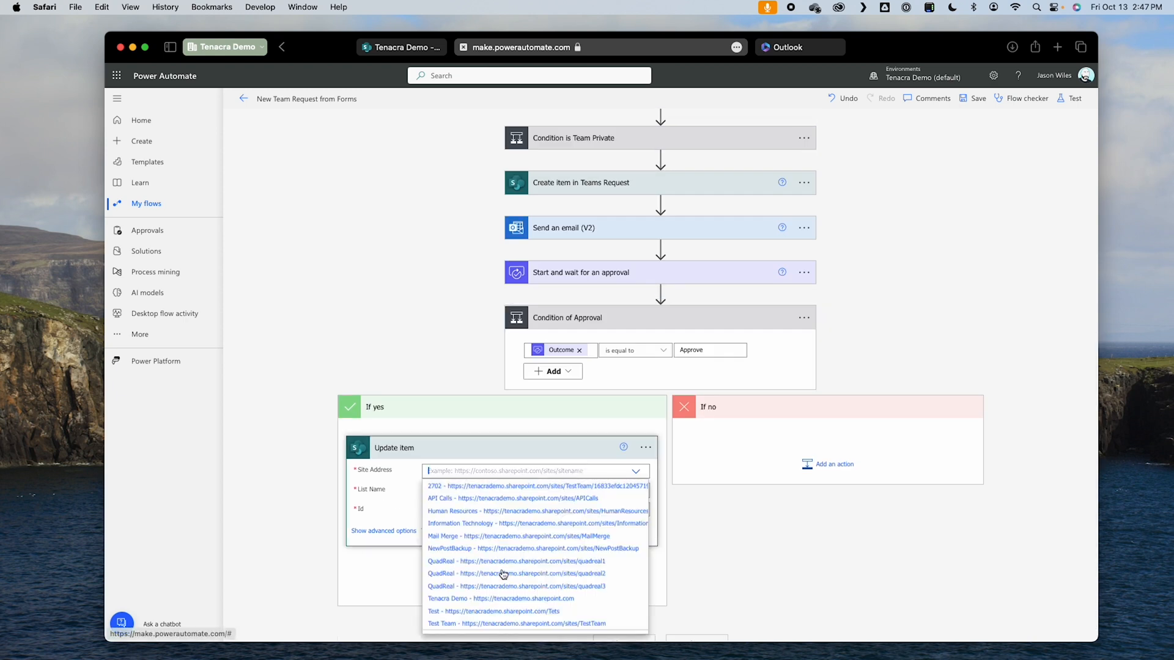
click(503, 599)
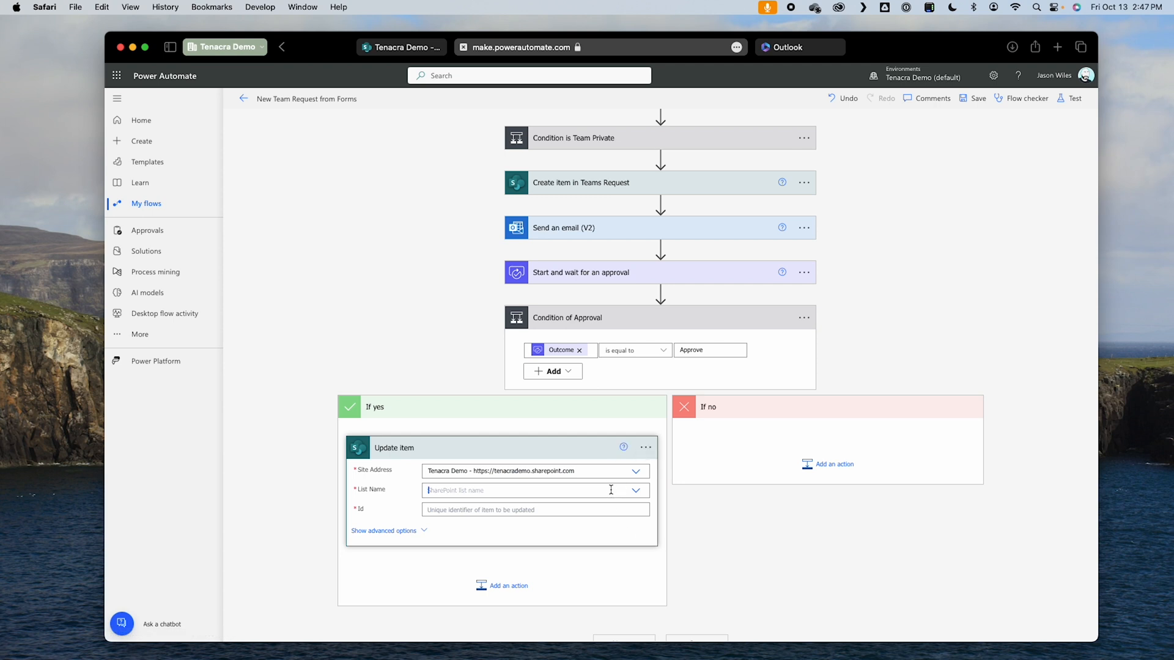
click(581, 487)
click(469, 505)
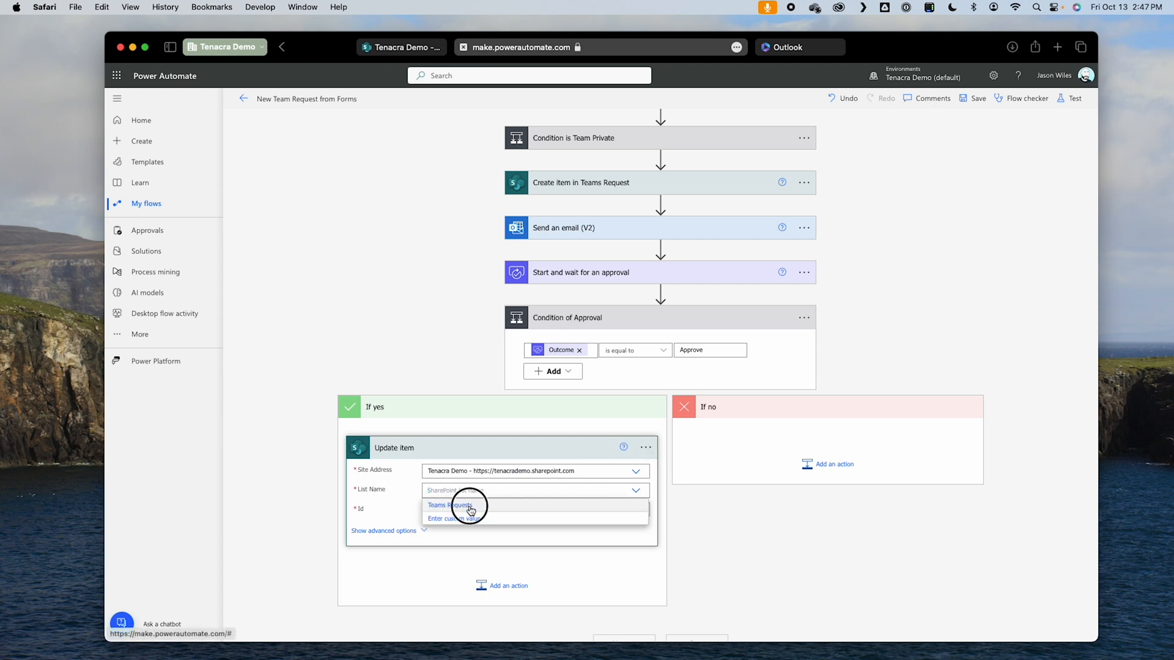
Step: Select the Teams Requests list and set the Update item's Id to the ID from Create item in Teams Request
click(470, 510)
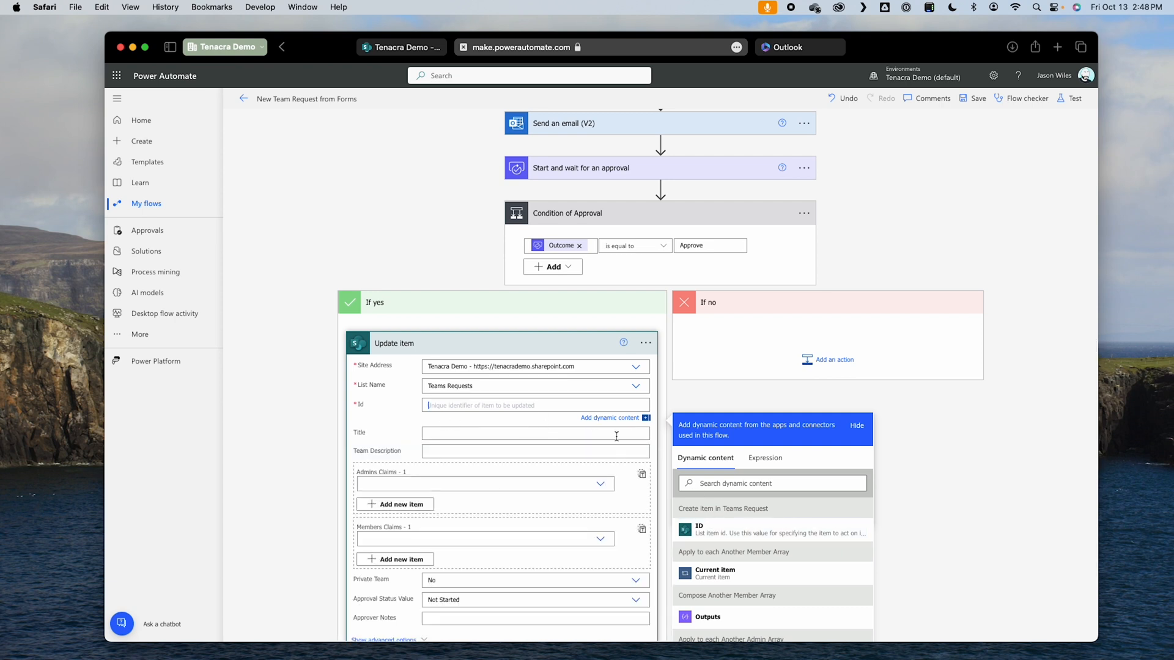
click(766, 531)
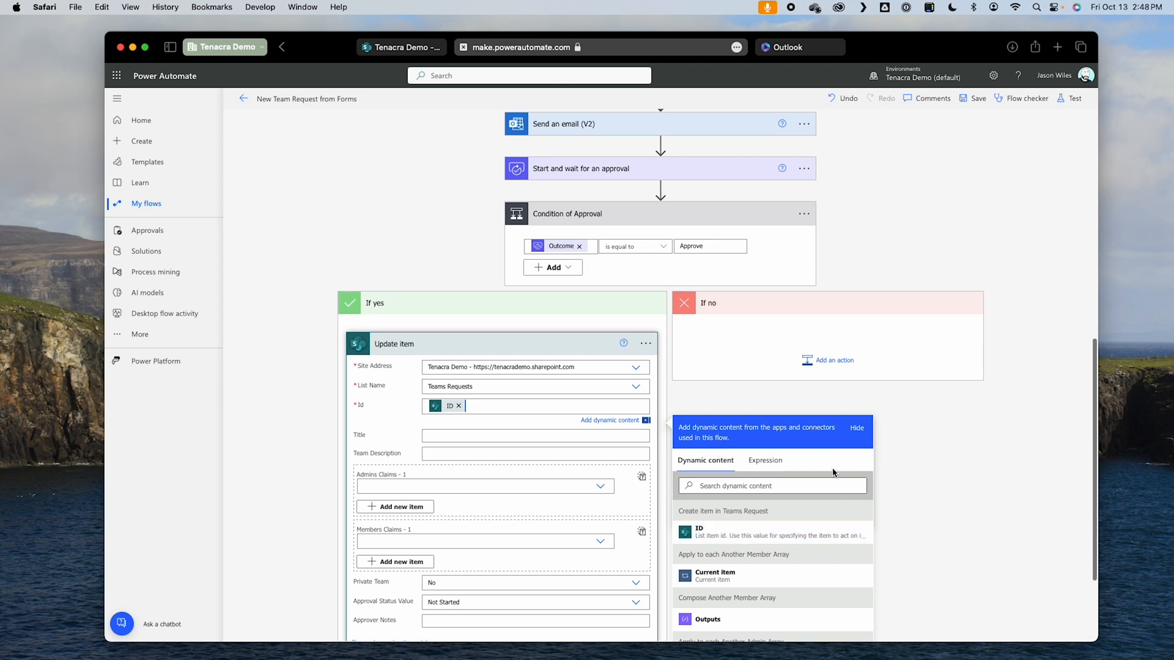
click(936, 439)
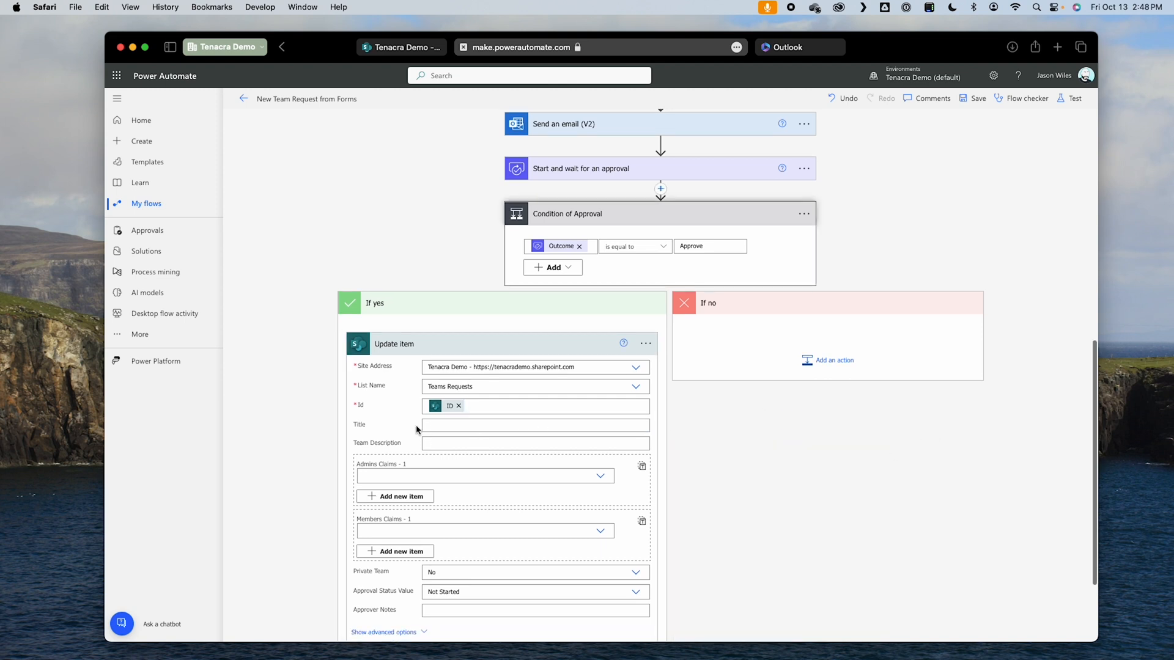
Step: In the If yes Update item, leave Private Team as a blank custom value and set Approval Status Value to Approved
scroll(731, 537, down, 3)
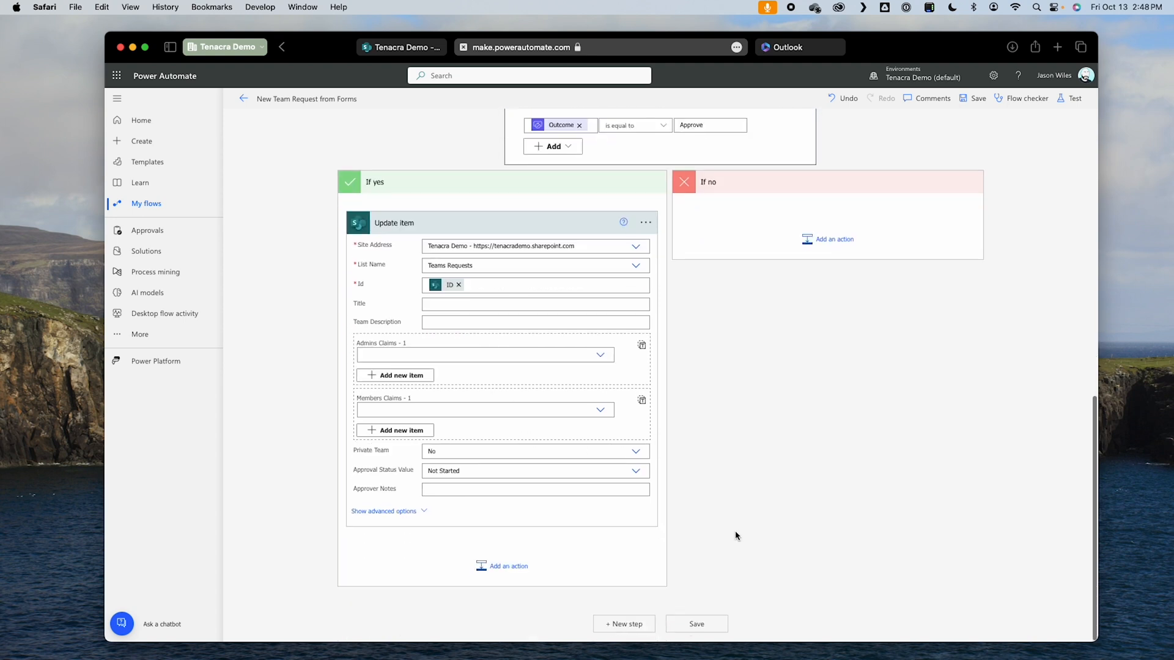
click(450, 451)
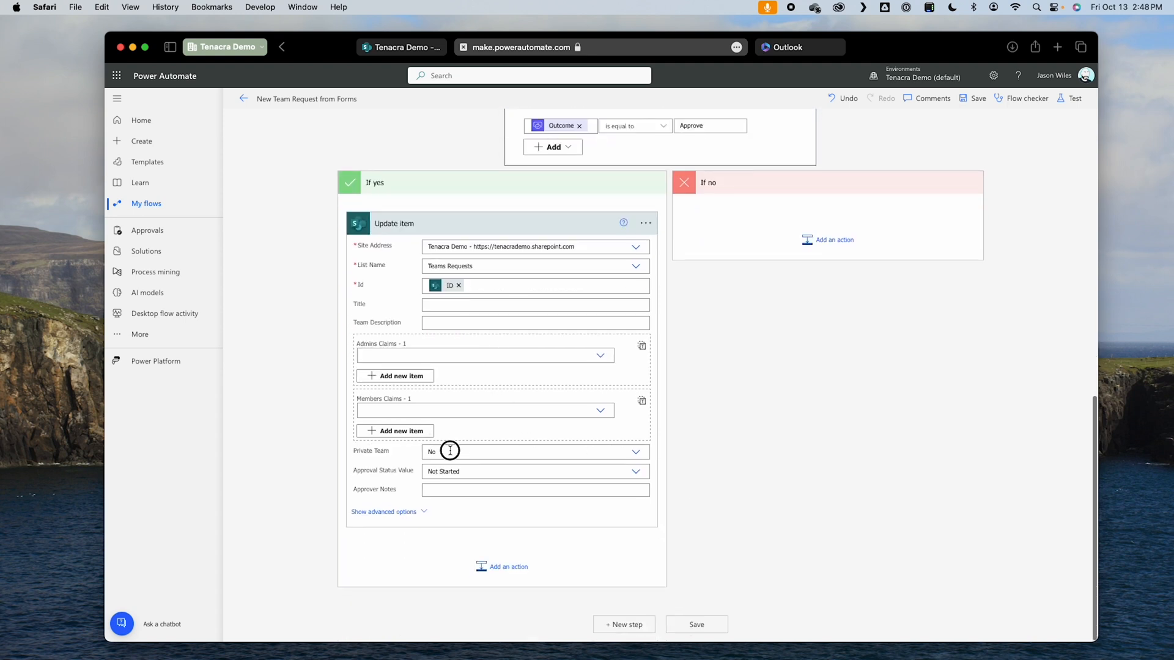
click(467, 502)
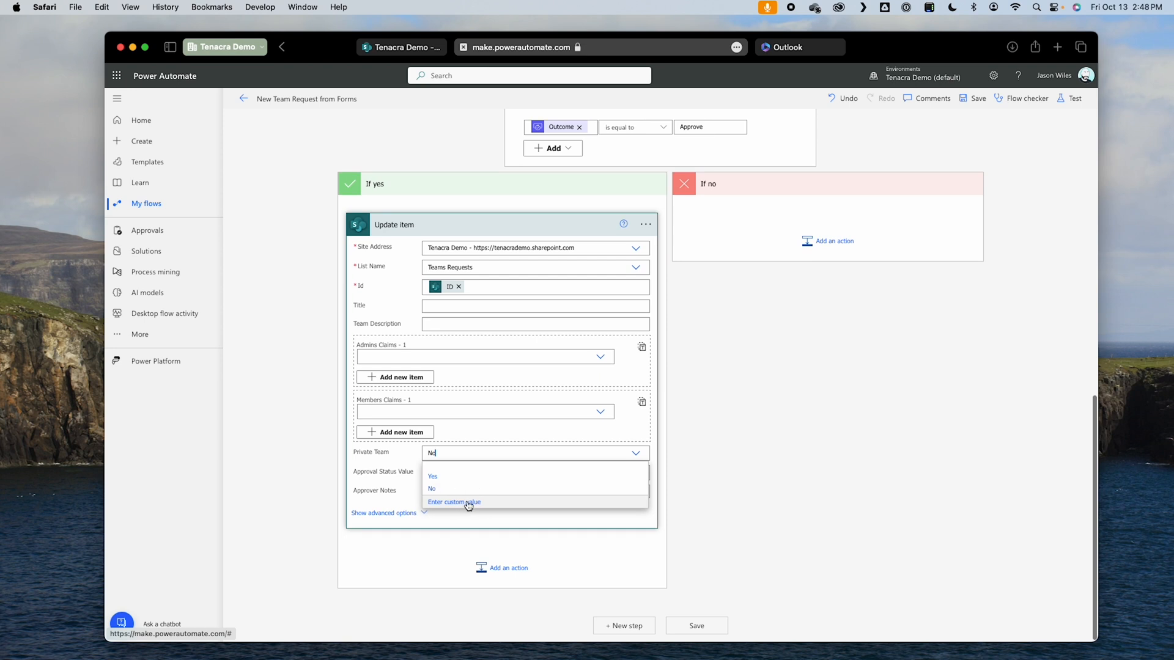
click(720, 438)
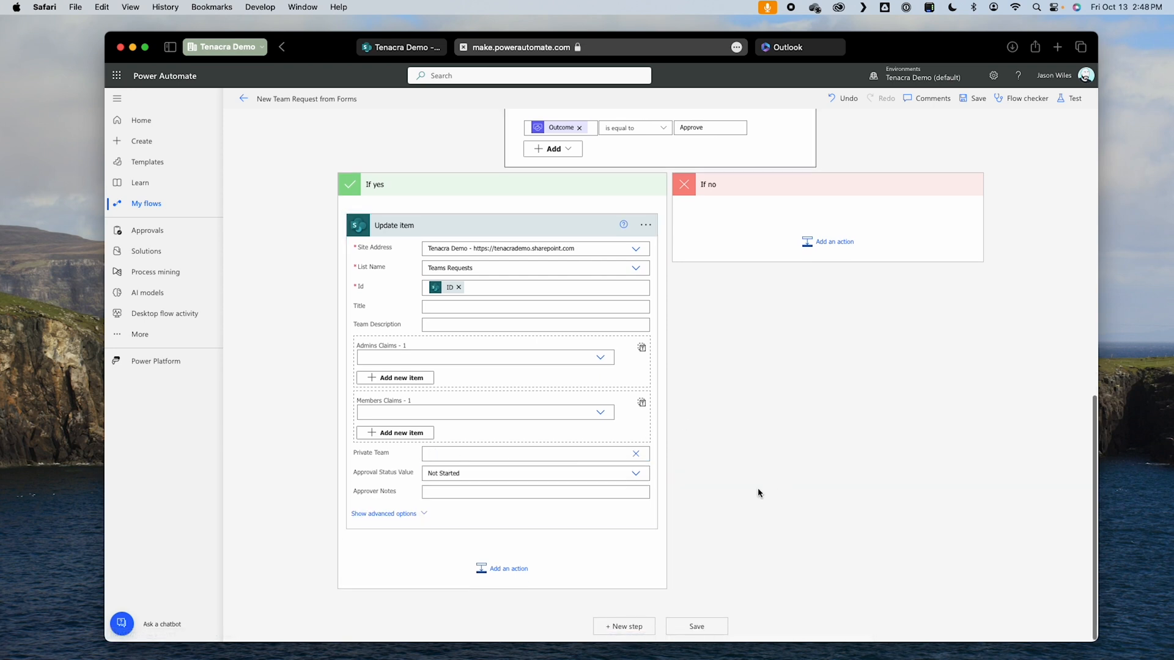
click(468, 473)
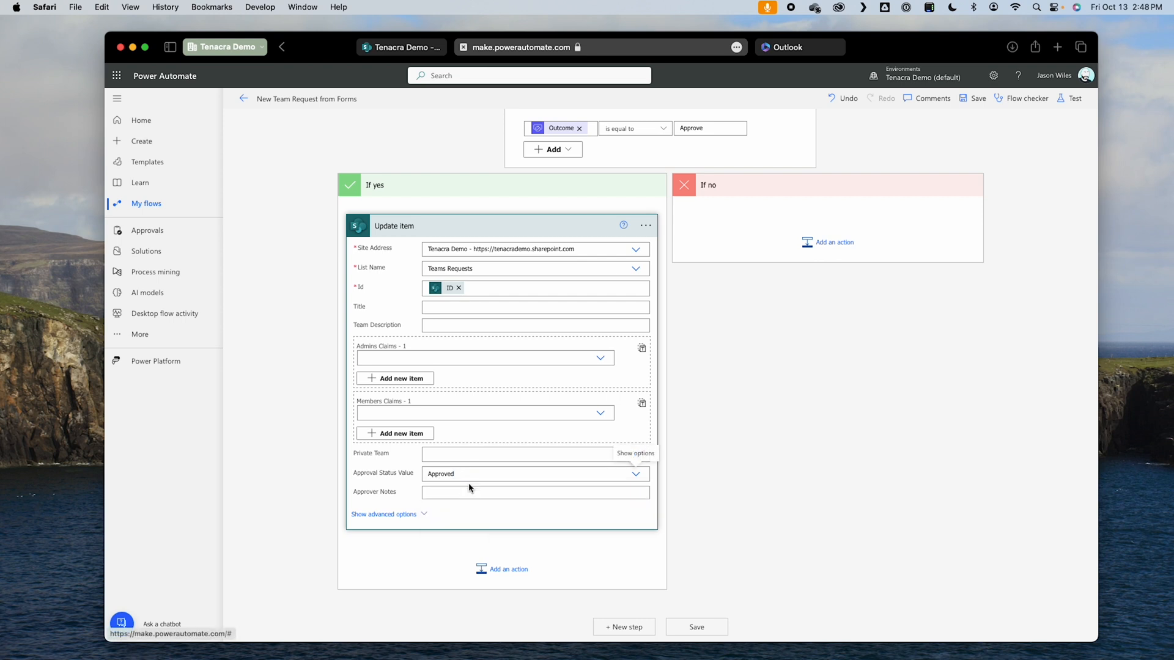
click(469, 492)
Step: Fill the If yes Update item's Approver Notes with the approval Outcome in parentheses, followed by Responses Comments
scroll(856, 440, down, 2)
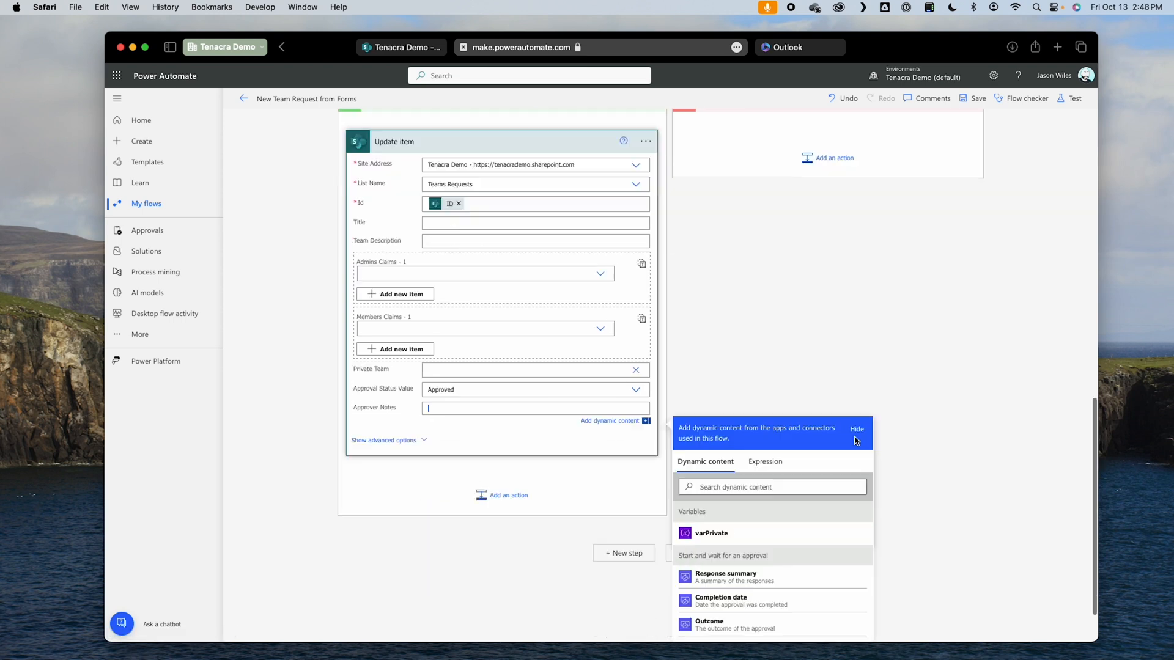
scroll(856, 441, down, 1)
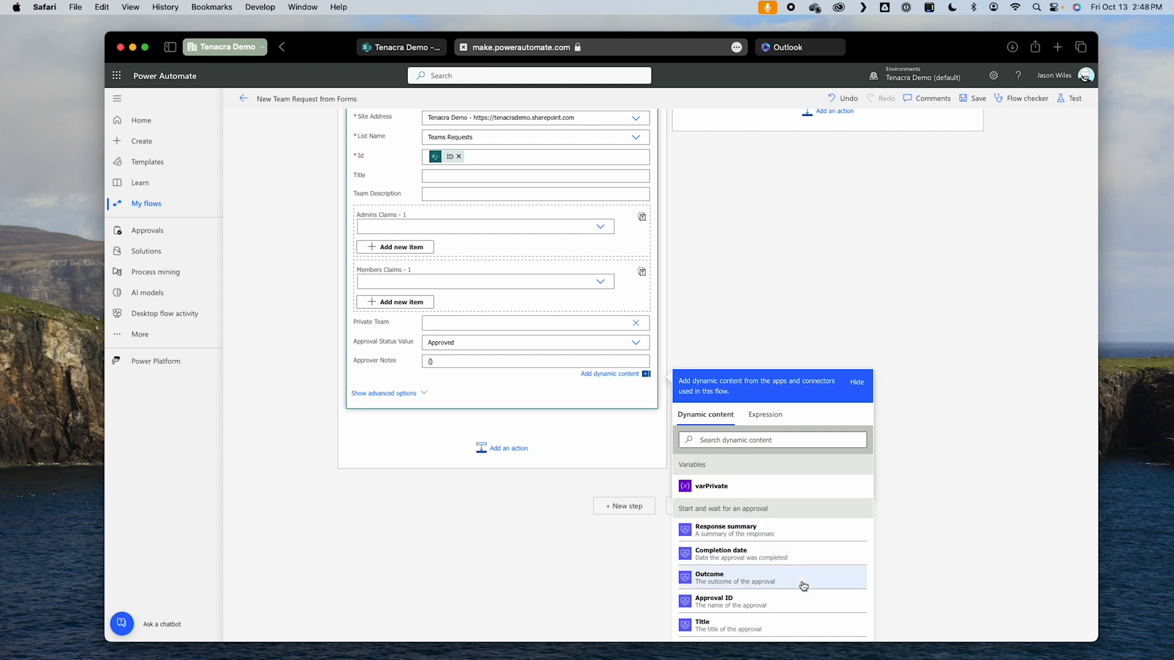
click(743, 586)
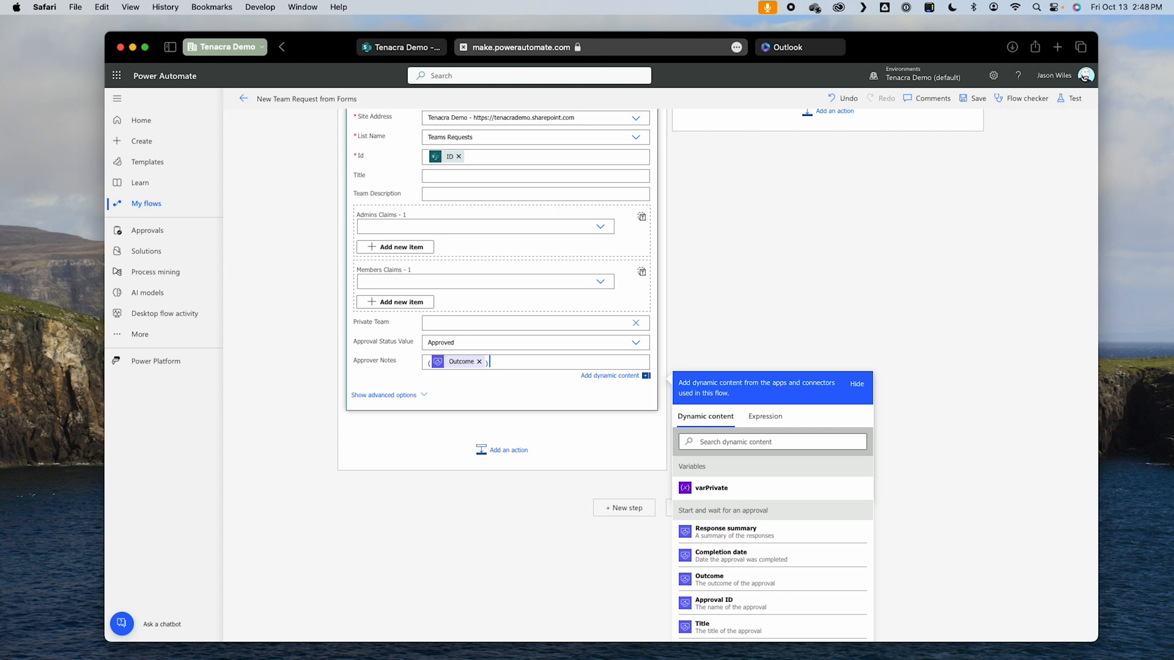
scroll(813, 544, down, 5)
scroll(834, 552, down, 6)
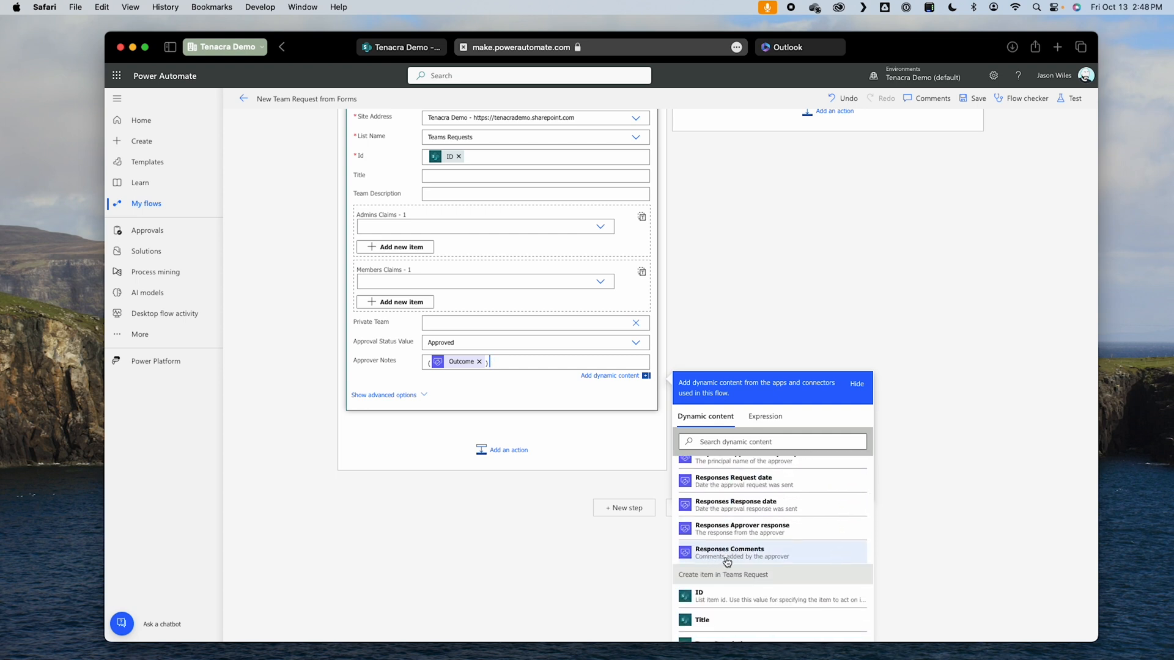
click(759, 561)
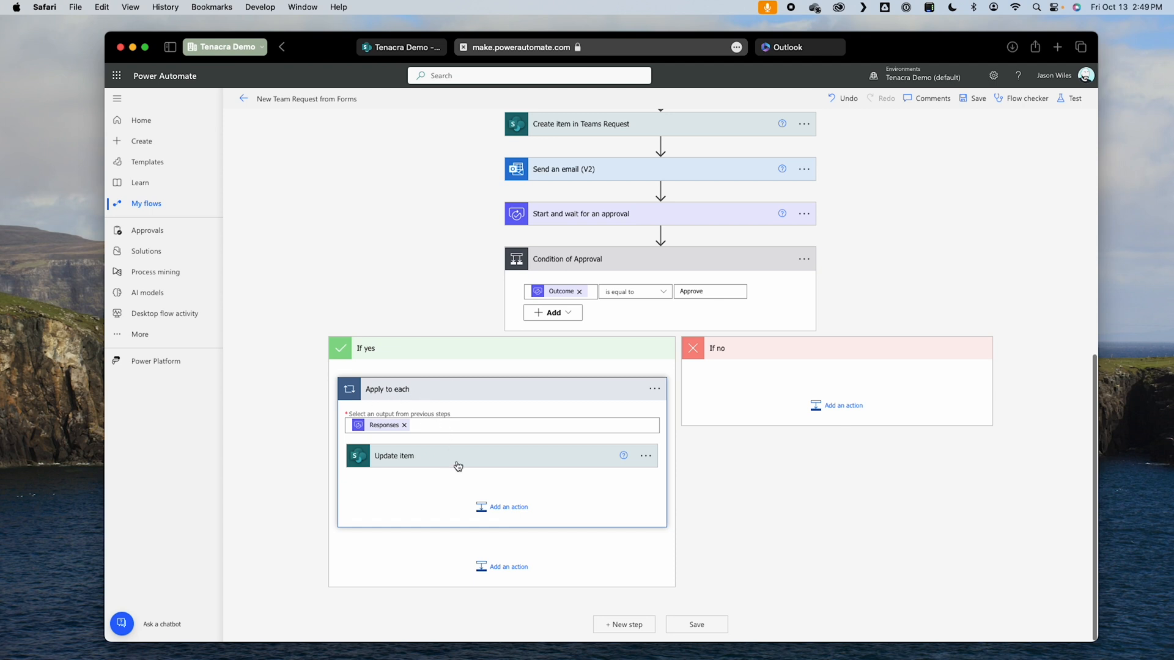
click(487, 466)
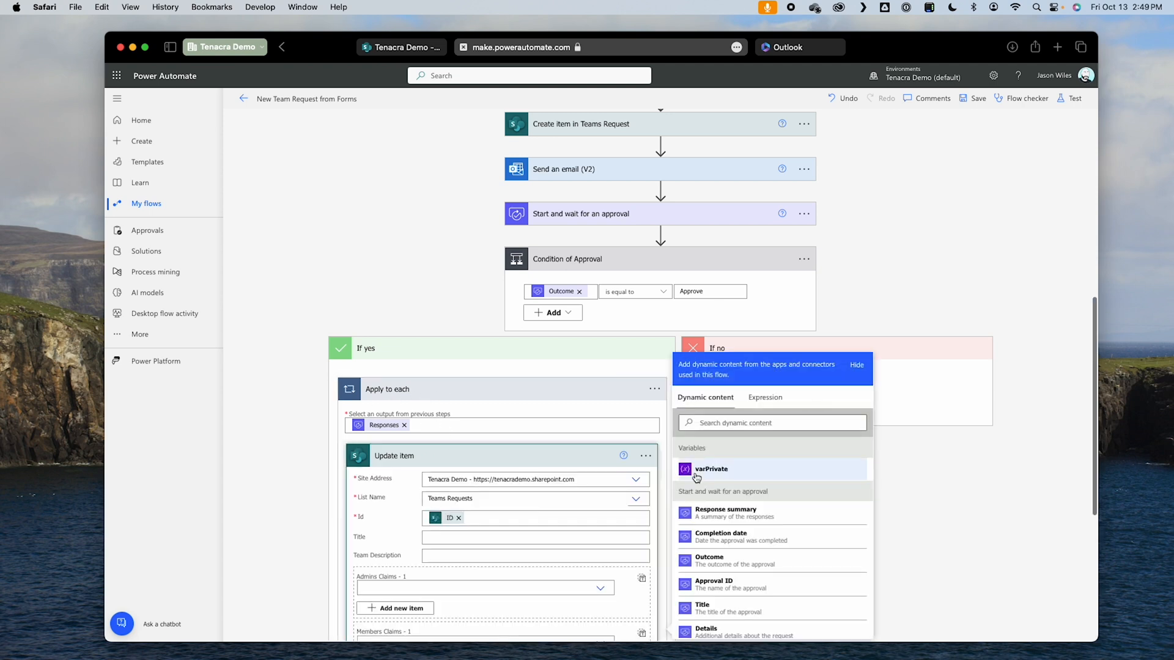
click(980, 567)
scroll(781, 542, down, 5)
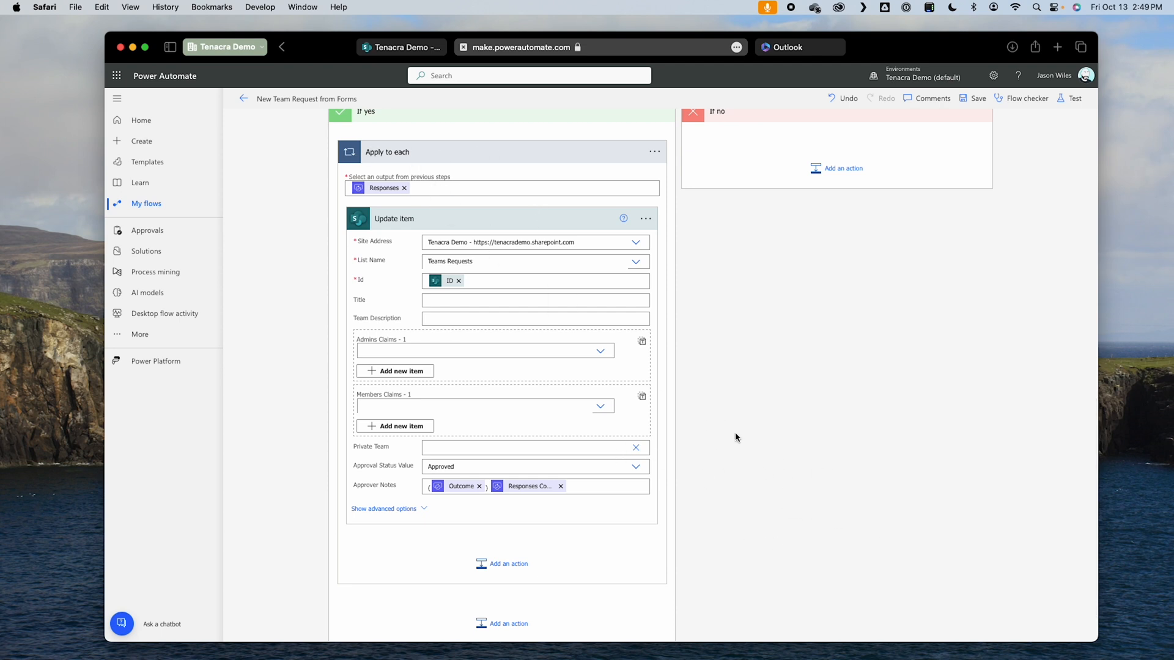
Step: Begin a new action in the If no branch and rename the If yes Update item as "Update item Approved"
scroll(789, 317, up, 2)
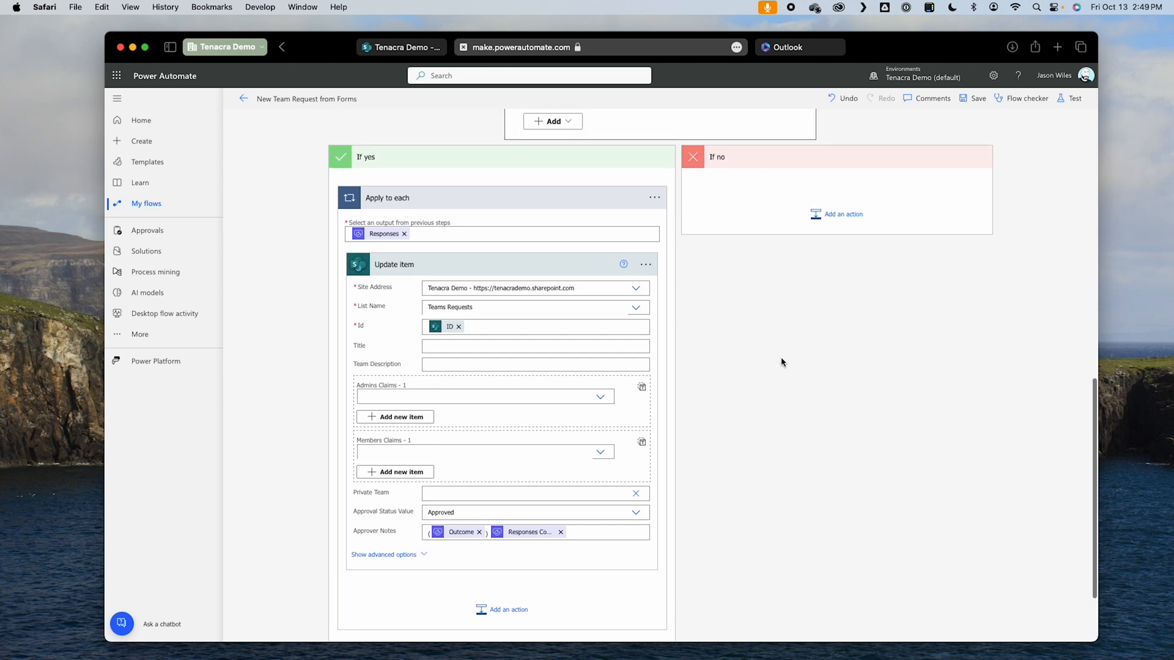
click(843, 217)
click(587, 222)
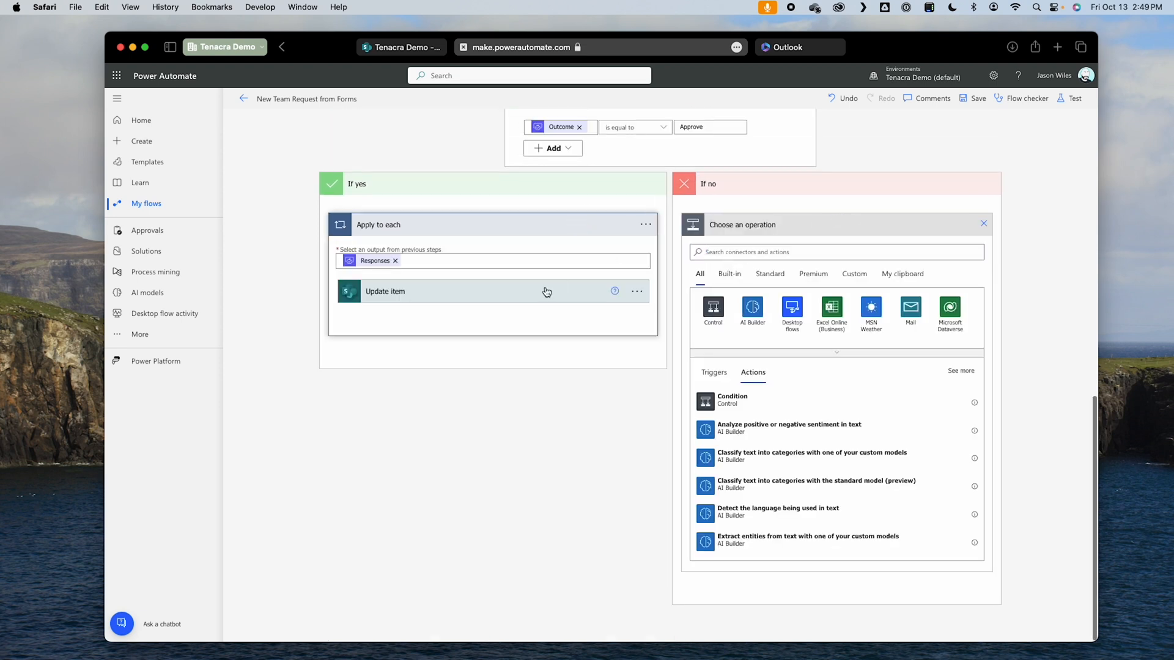
click(547, 292)
click(637, 291)
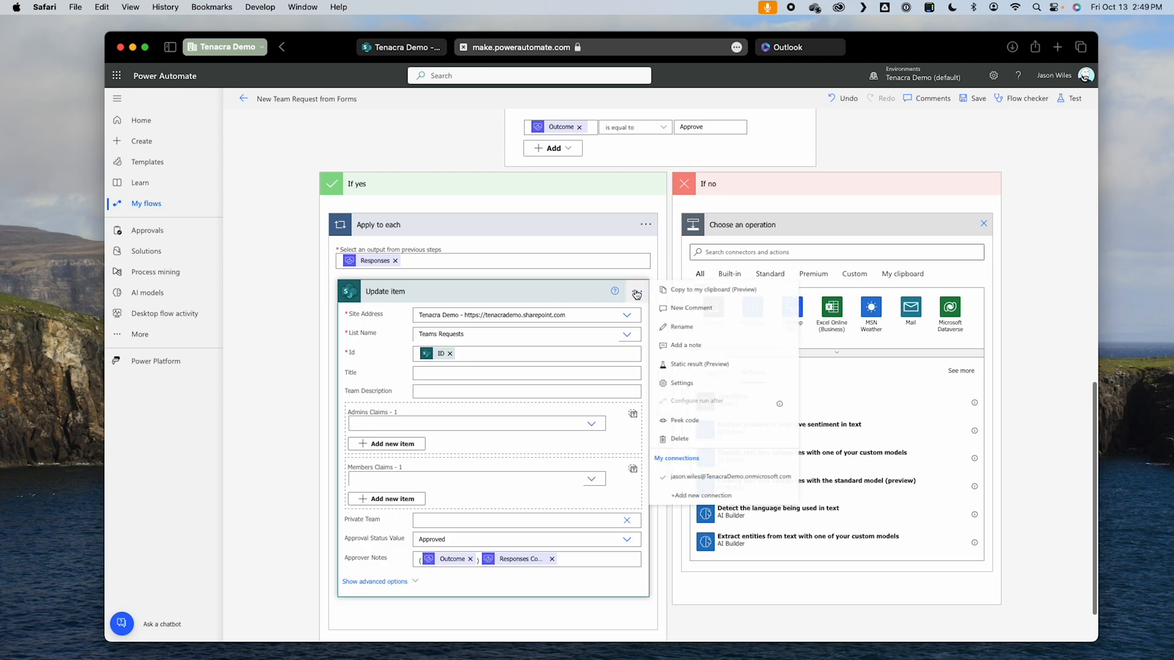
click(706, 338)
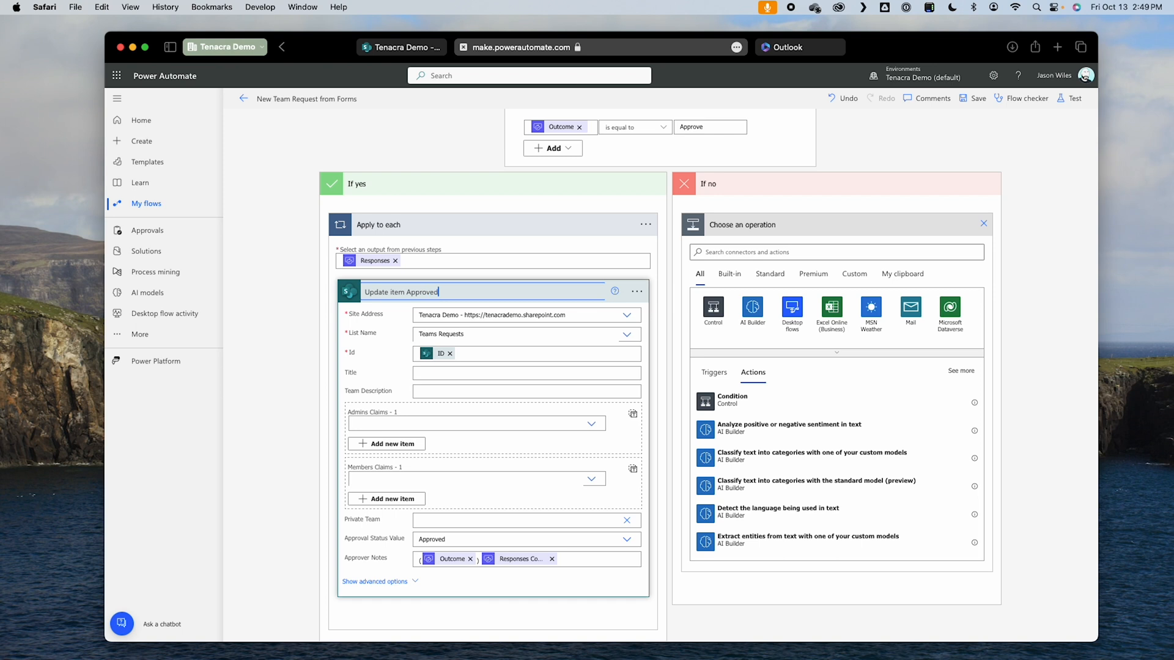
Step: Find the SharePoint connector and add its Update item action to the If no branch
click(812, 253)
text(sharepoint)
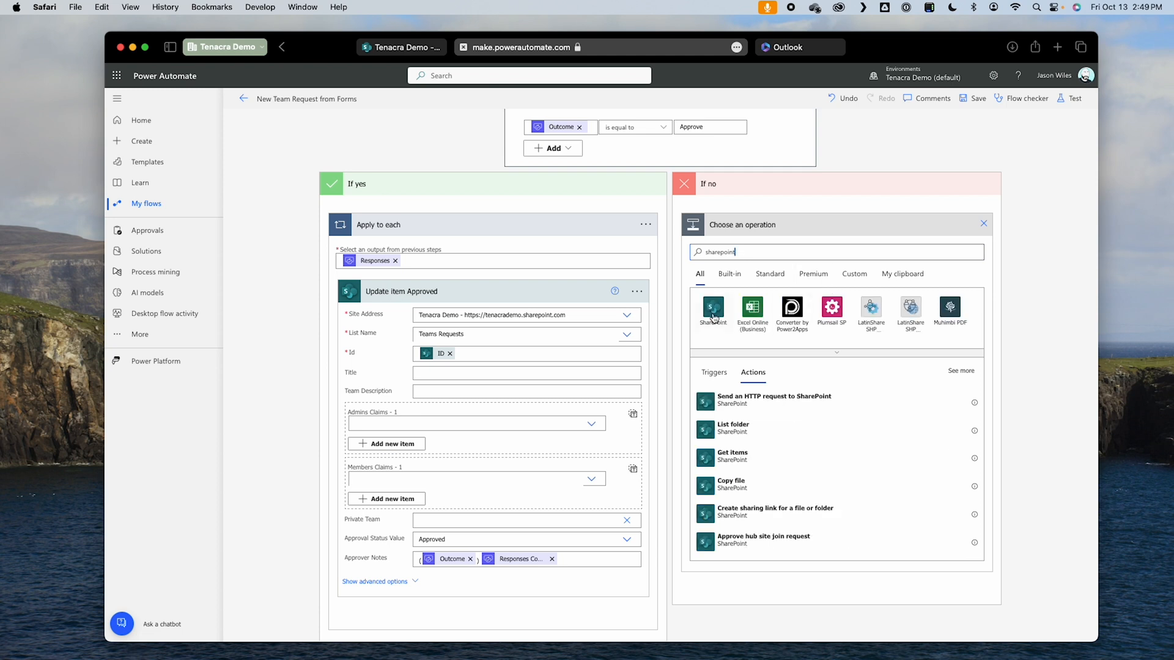
click(714, 317)
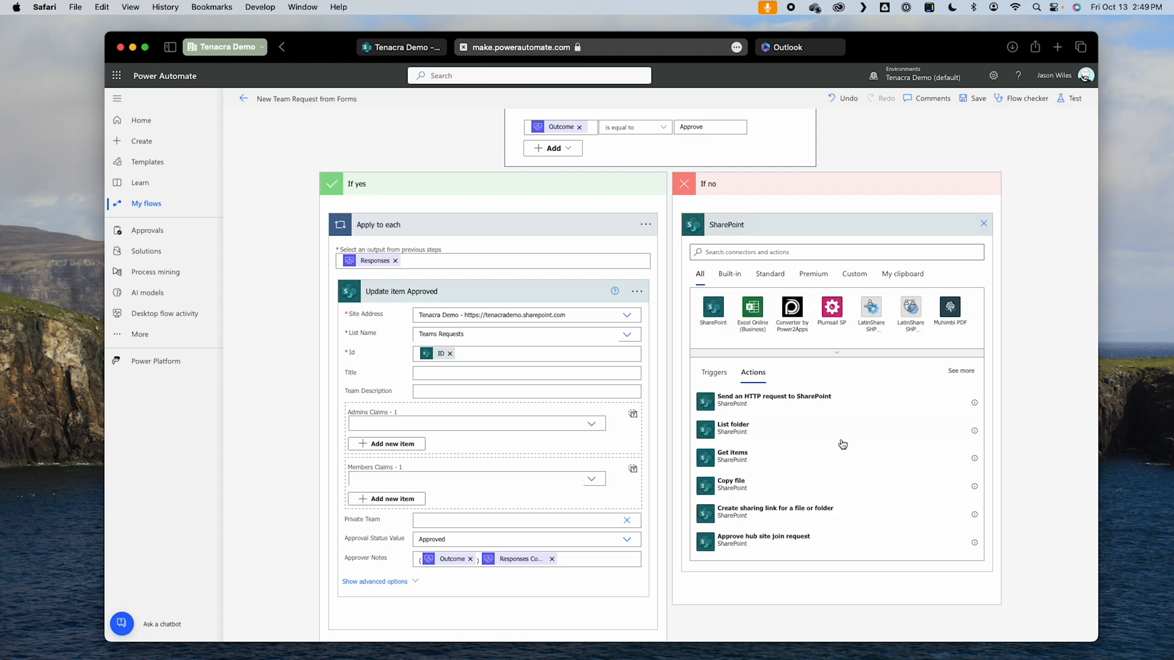
scroll(843, 444, down, 10)
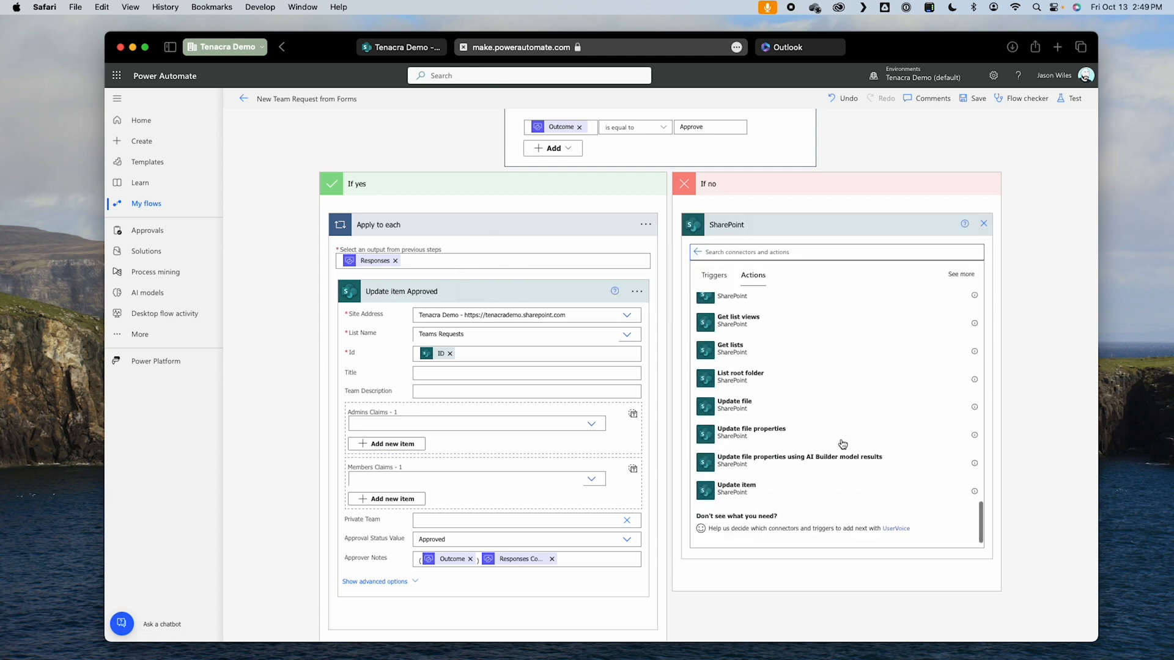
click(811, 500)
Step: Rename the If no branch's Update item action as "Update item Rejected"
click(980, 224)
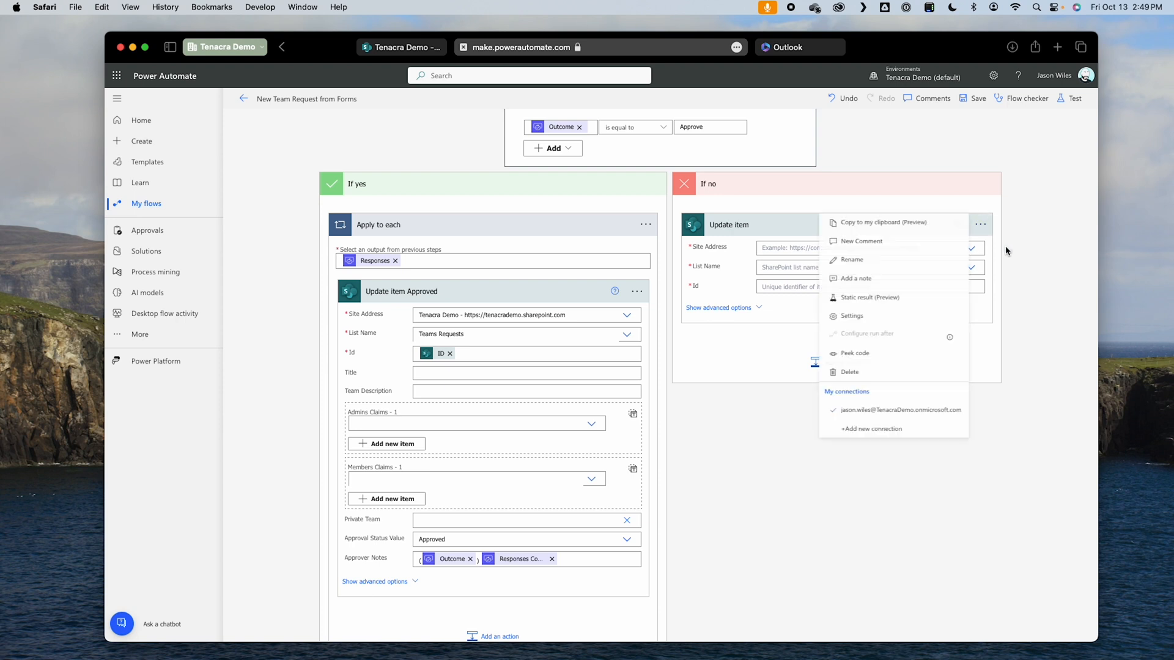
click(889, 265)
key(Right)
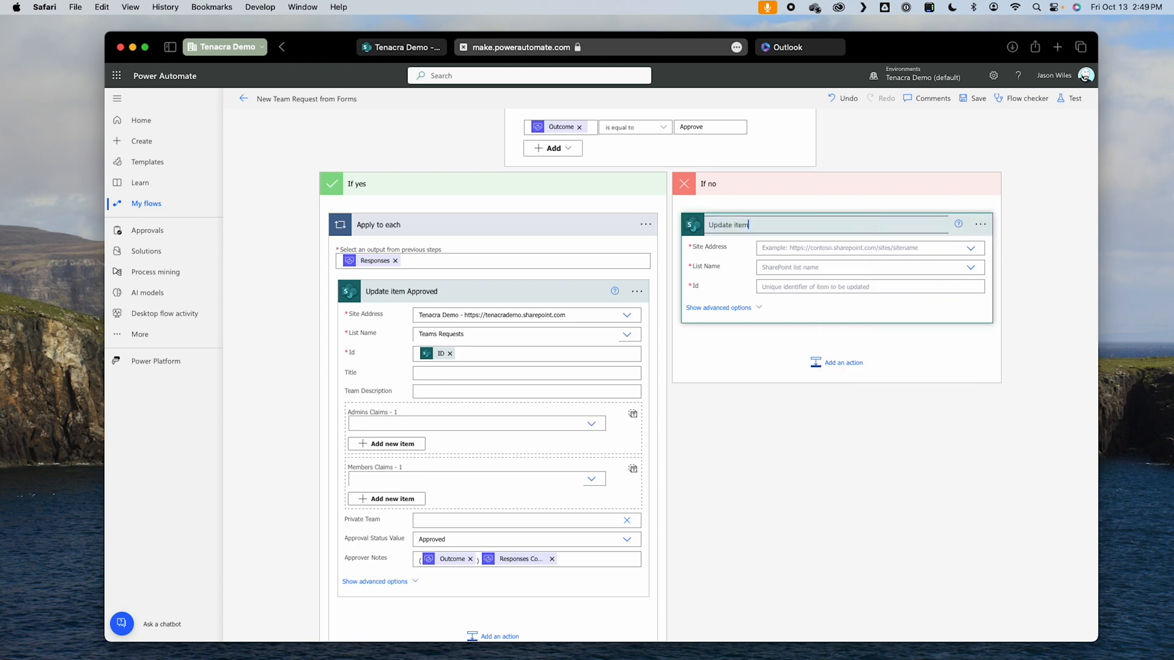
click(961, 411)
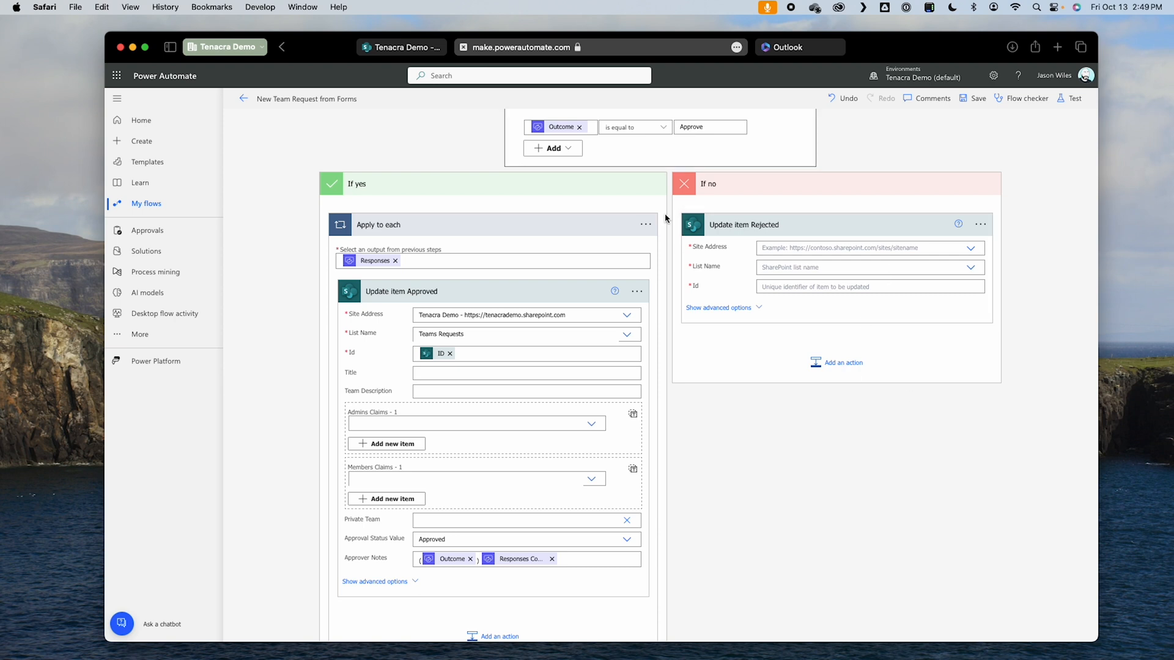
Step: Point Update item Rejected at the Tenacra Demo site's Teams Requests list, using the created item's ID as its Id
click(825, 249)
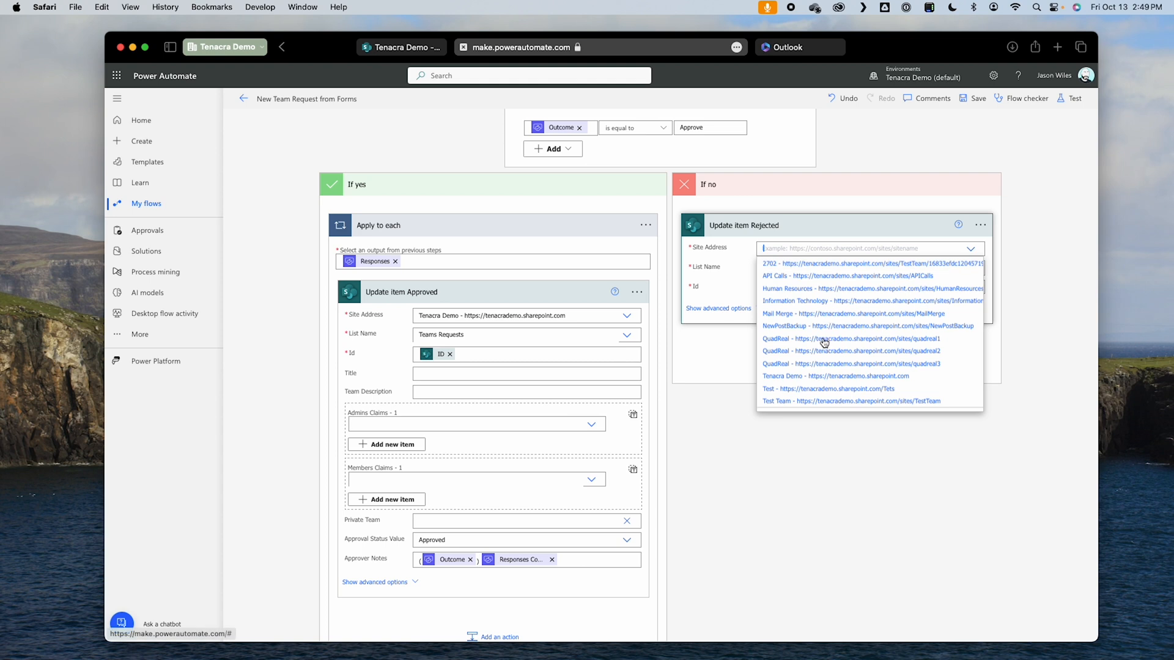
click(848, 377)
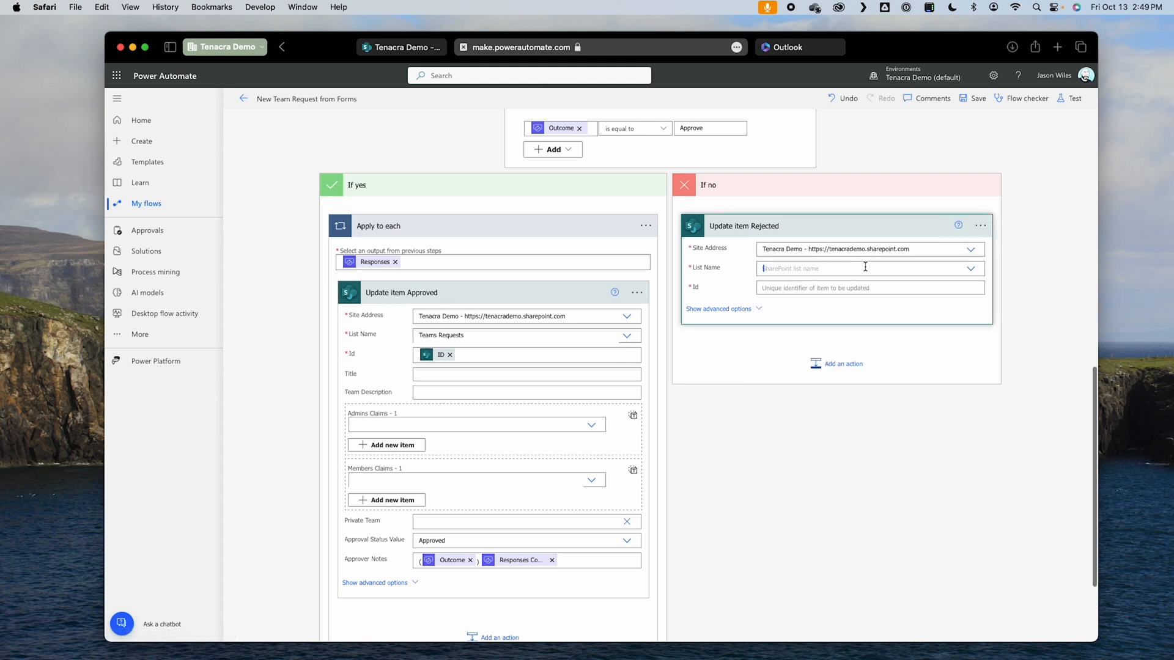
click(865, 268)
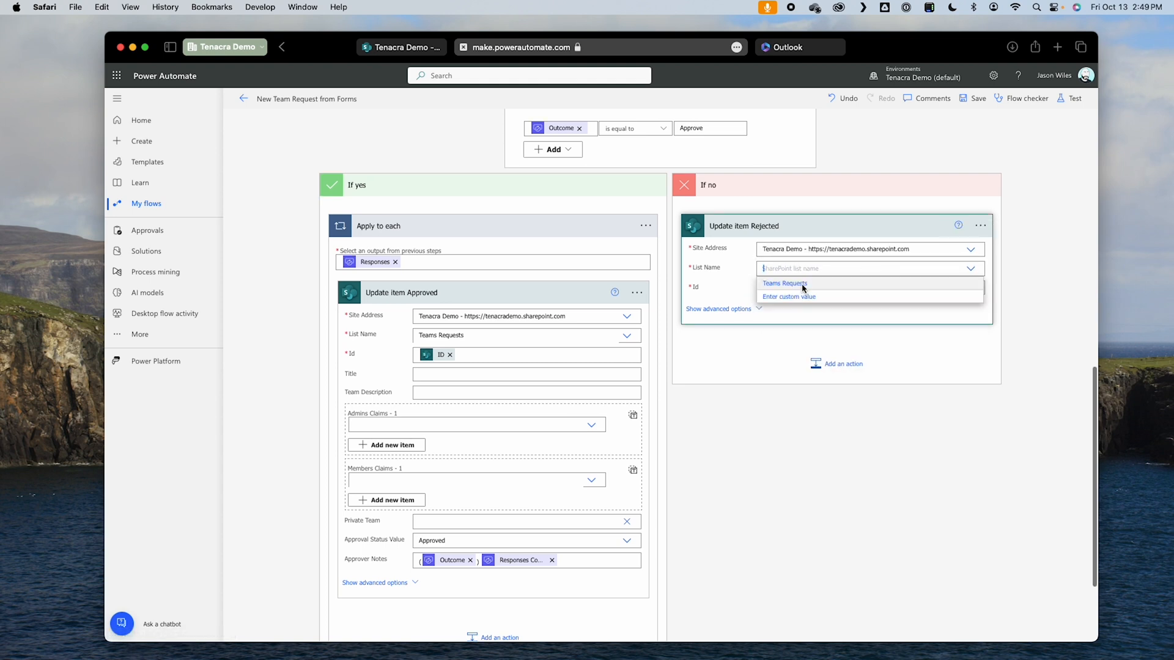
click(802, 284)
click(802, 288)
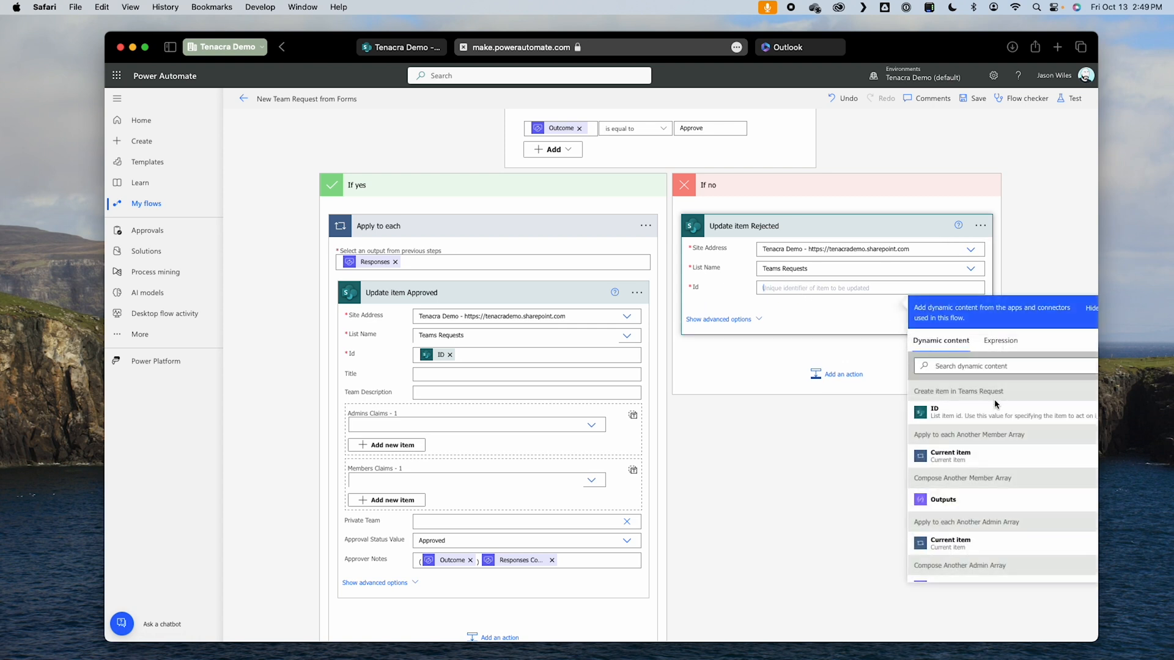
click(957, 417)
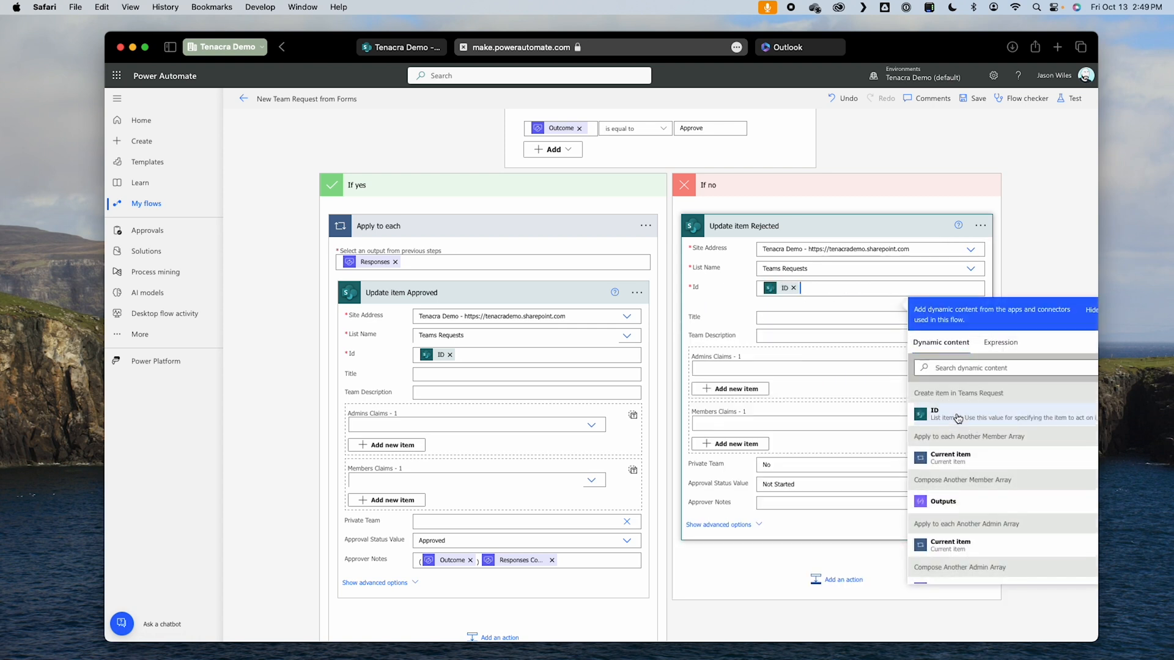
click(1048, 236)
Step: In Update item Rejected, leave Private Team as a blank custom value and set Approval Status Value to Rejected
scroll(1046, 344, down, 2)
scroll(1046, 344, down, 1)
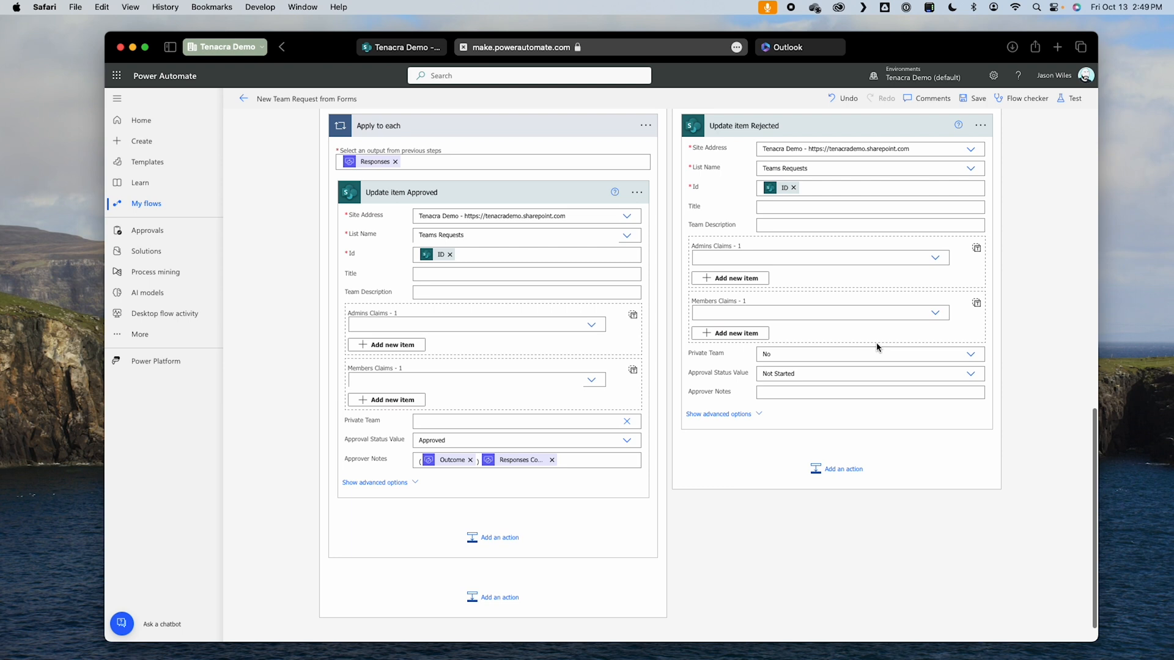
click(862, 352)
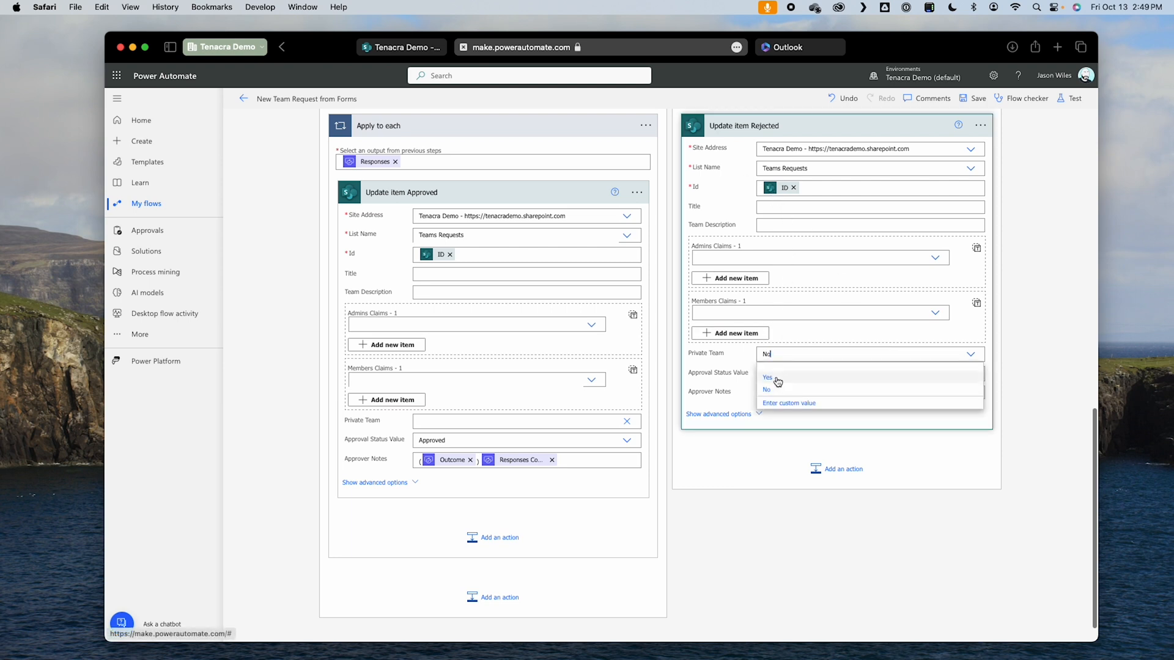
click(783, 404)
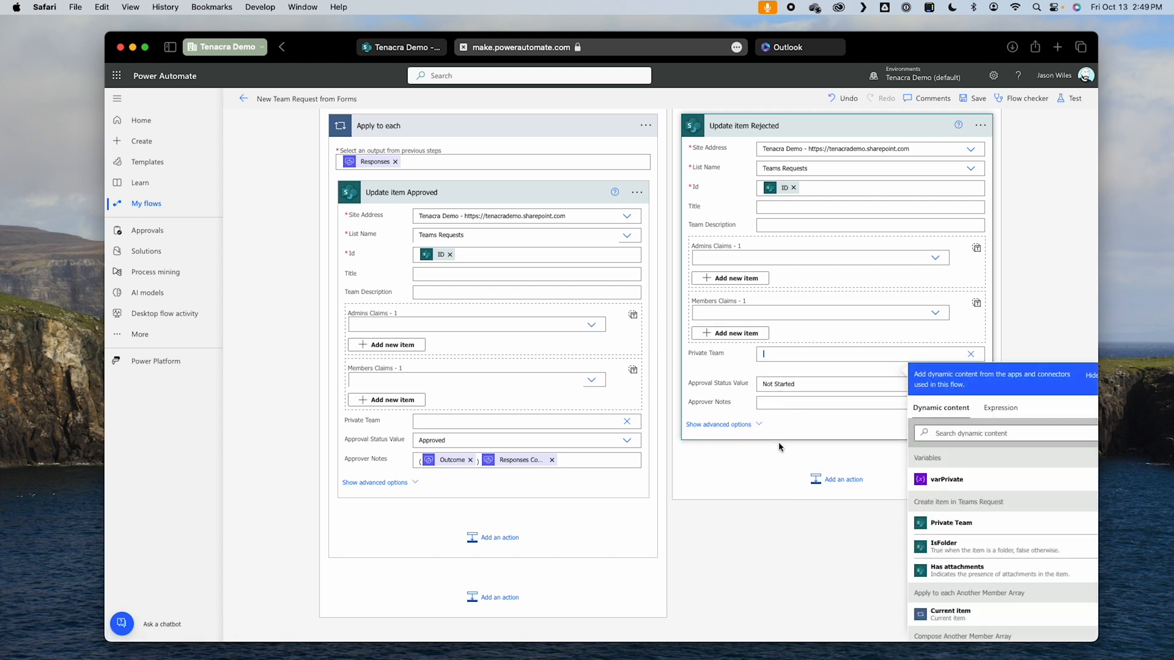
click(818, 383)
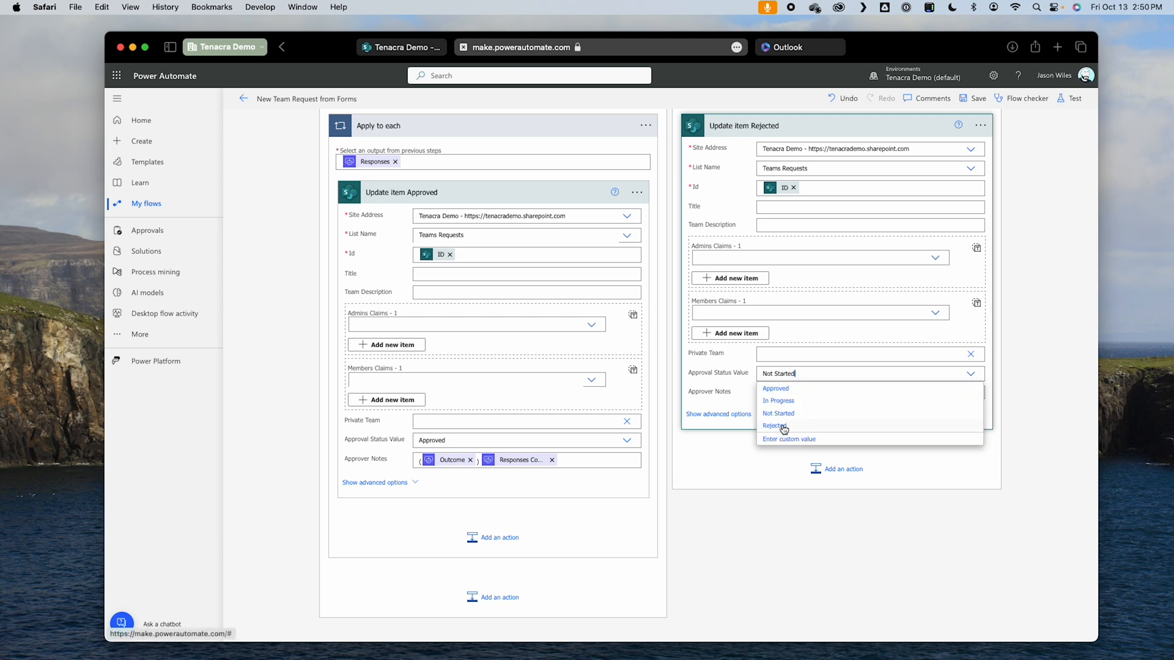
click(783, 426)
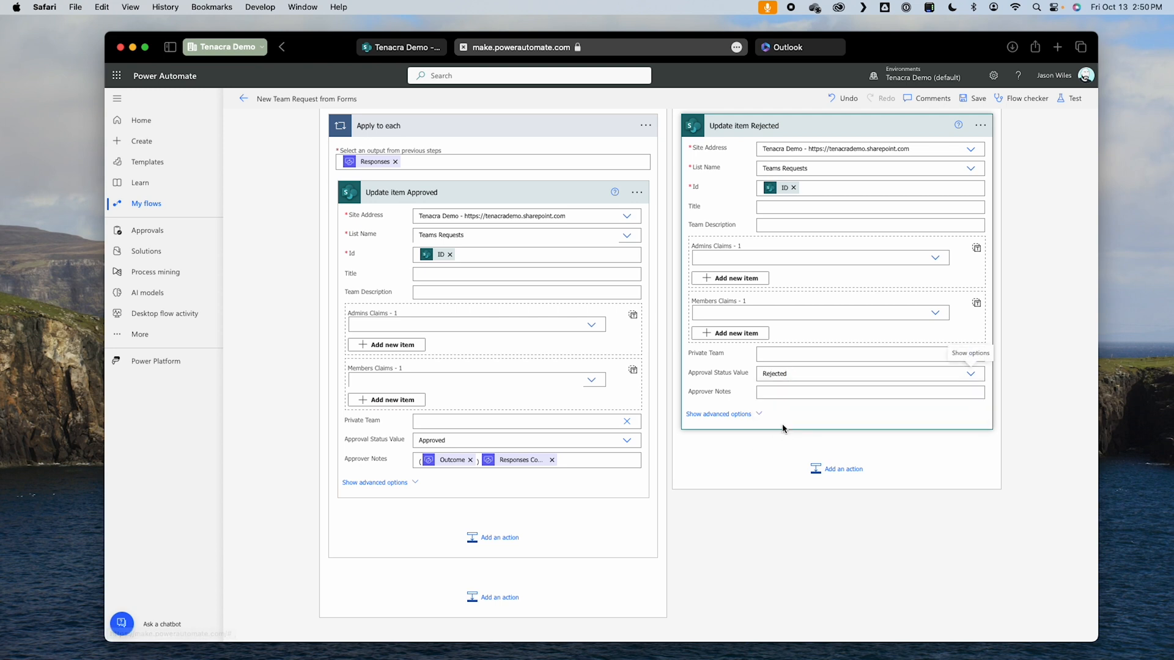
Step: Fill Update item Rejected's Approver Notes with "(Rejected)" followed by the Responses Comments dynamic content
click(778, 394)
text((Rejected)
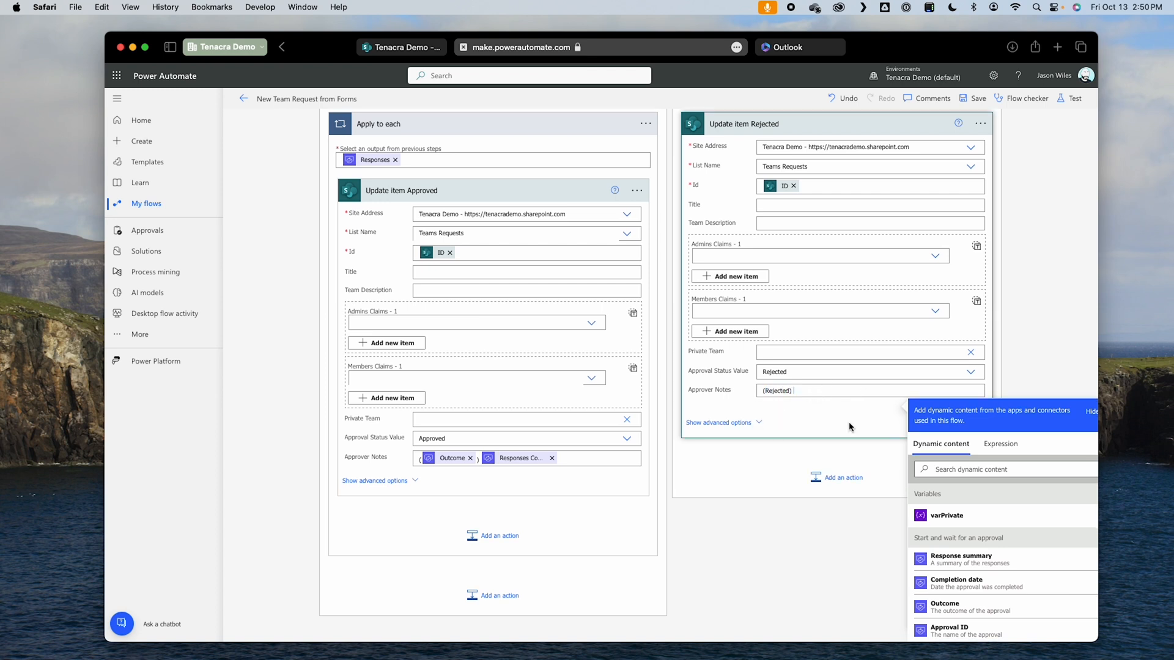
scroll(852, 424, down, 1)
scroll(966, 512, down, 5)
scroll(966, 511, down, 2)
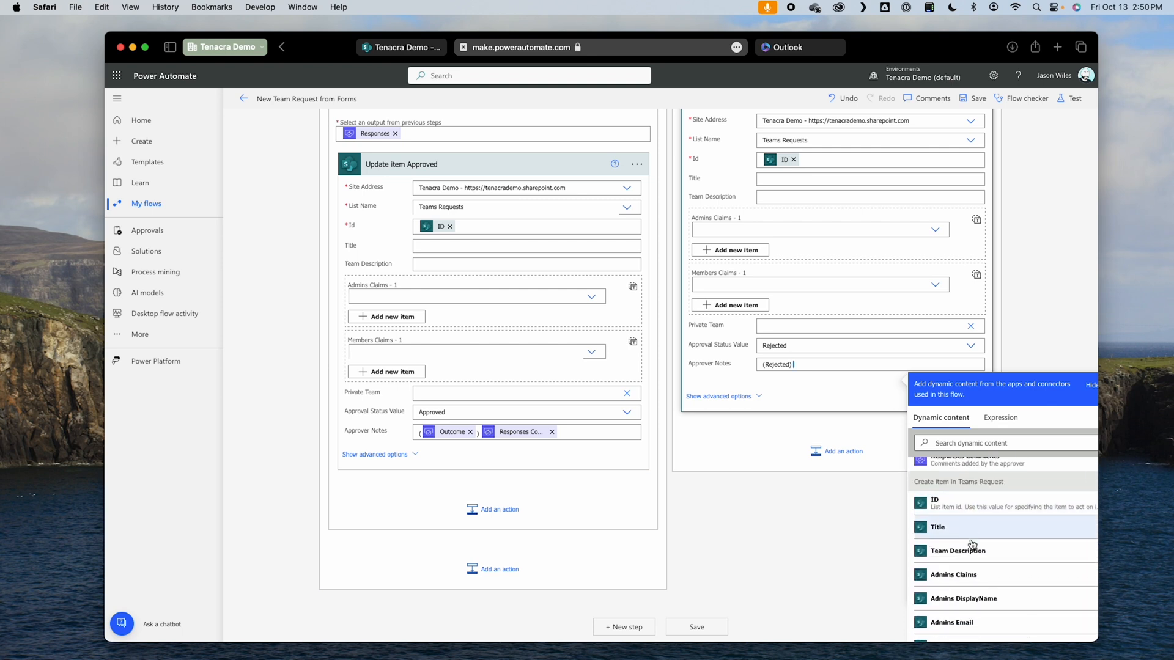
scroll(973, 513, up, 3)
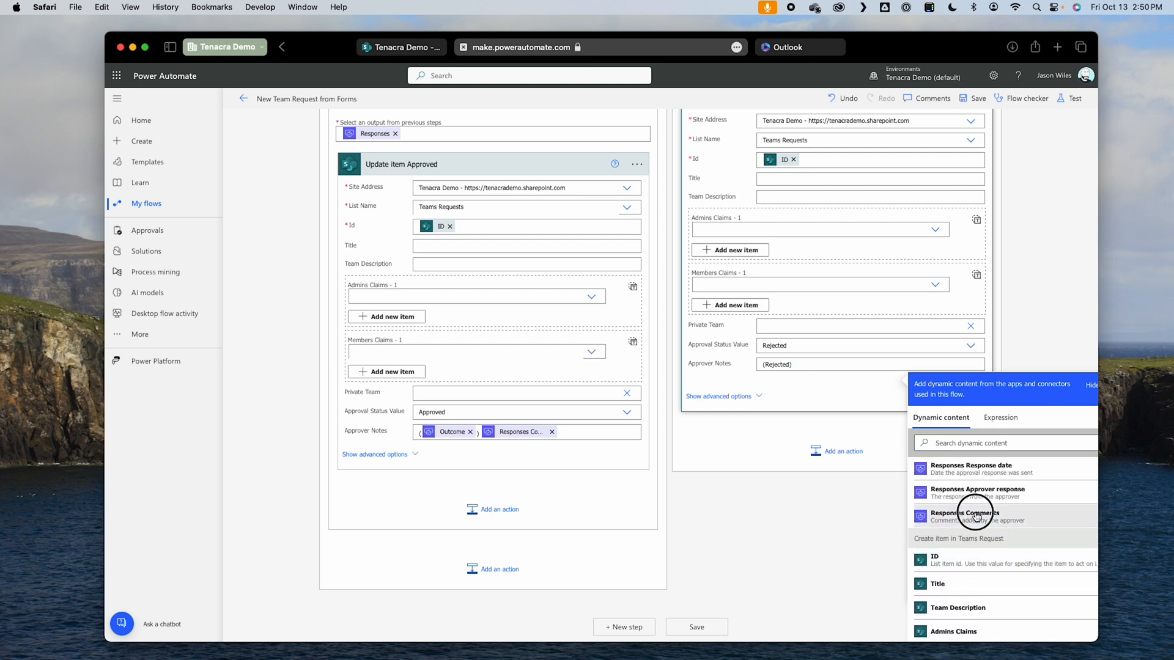
click(975, 514)
click(535, 396)
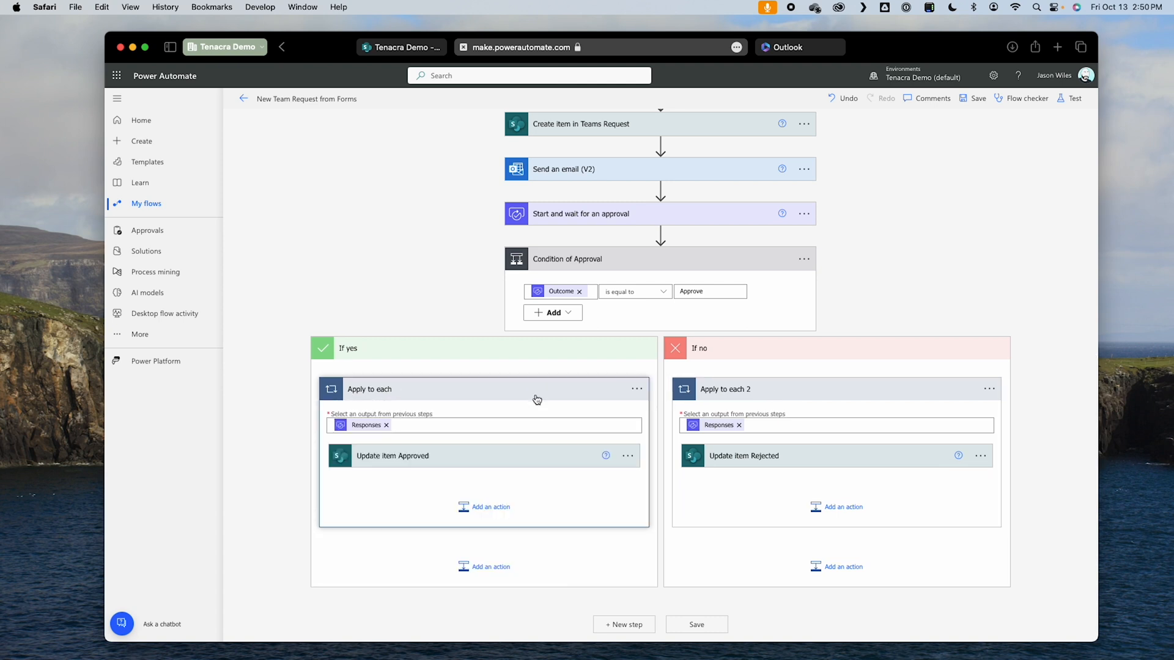
Step: Add a Terminate action after Apply to each 2 in the If no branch, with its Status set to Succeeded
scroll(1069, 374, down, 1)
click(1070, 368)
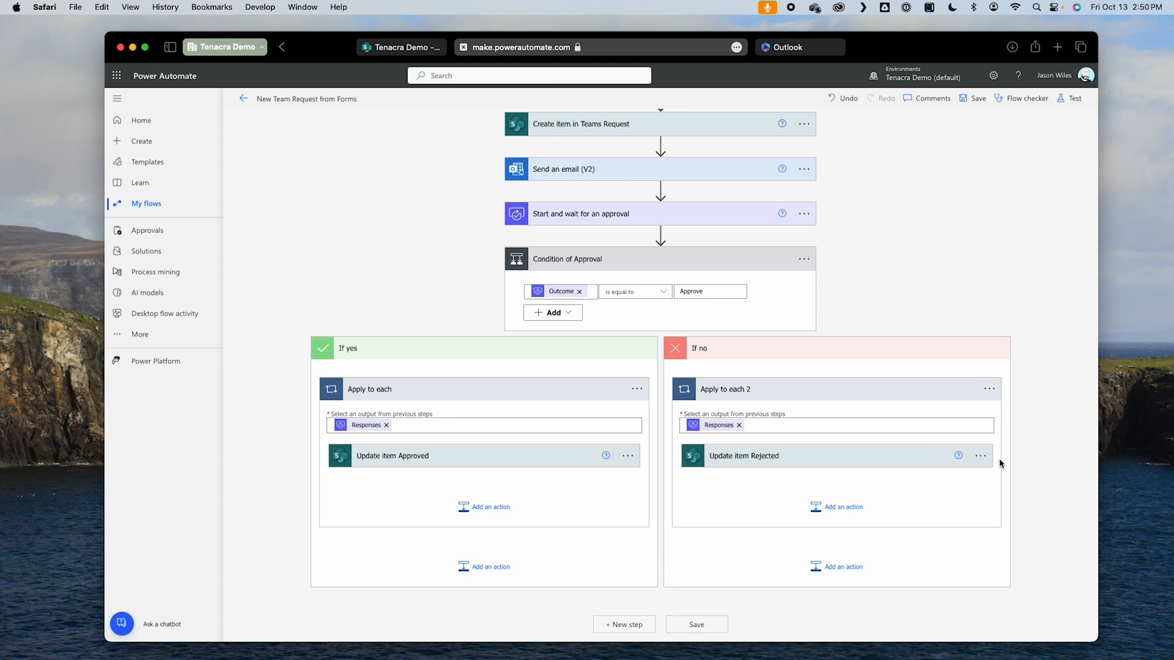
scroll(818, 527, left, 1)
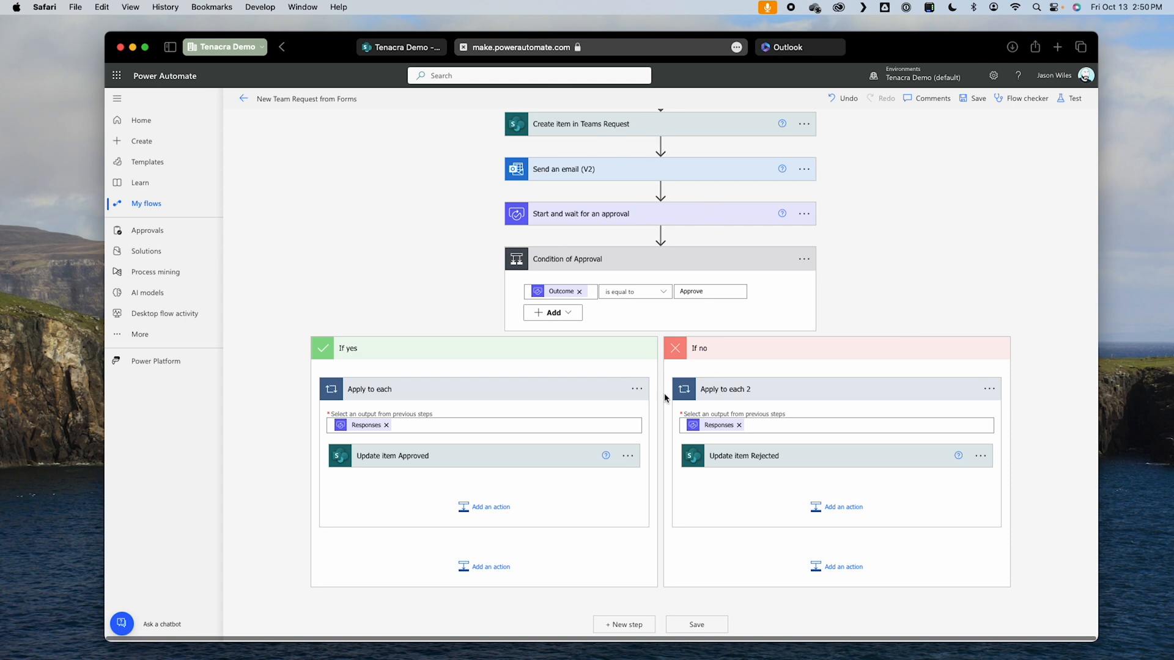
click(835, 567)
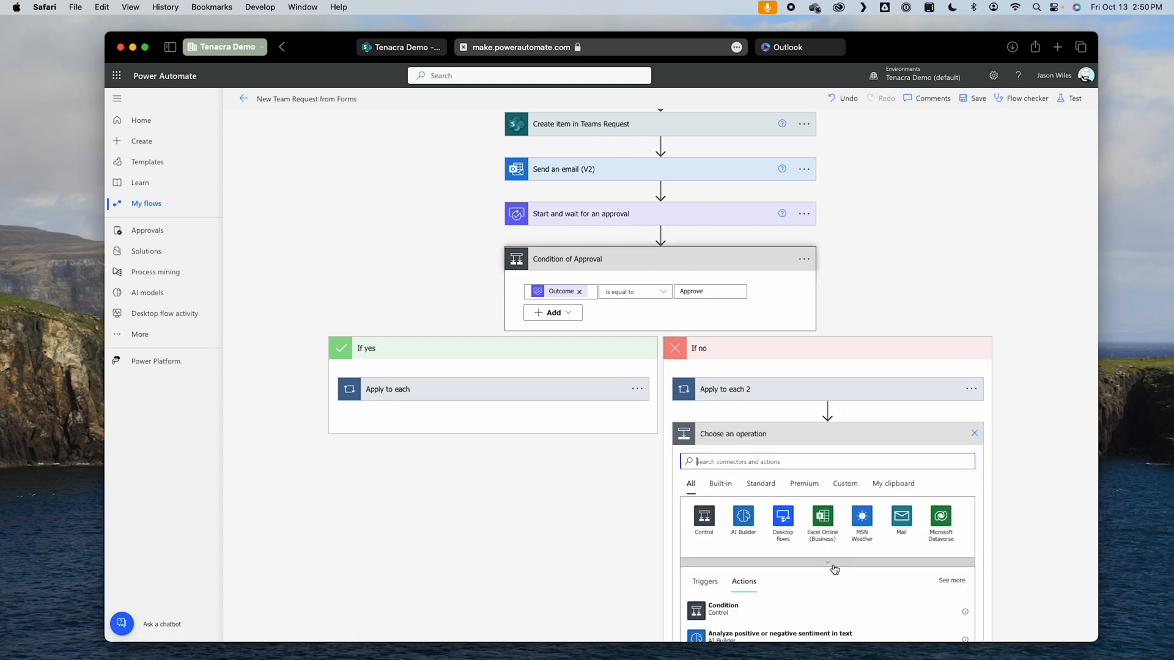
text(terminate)
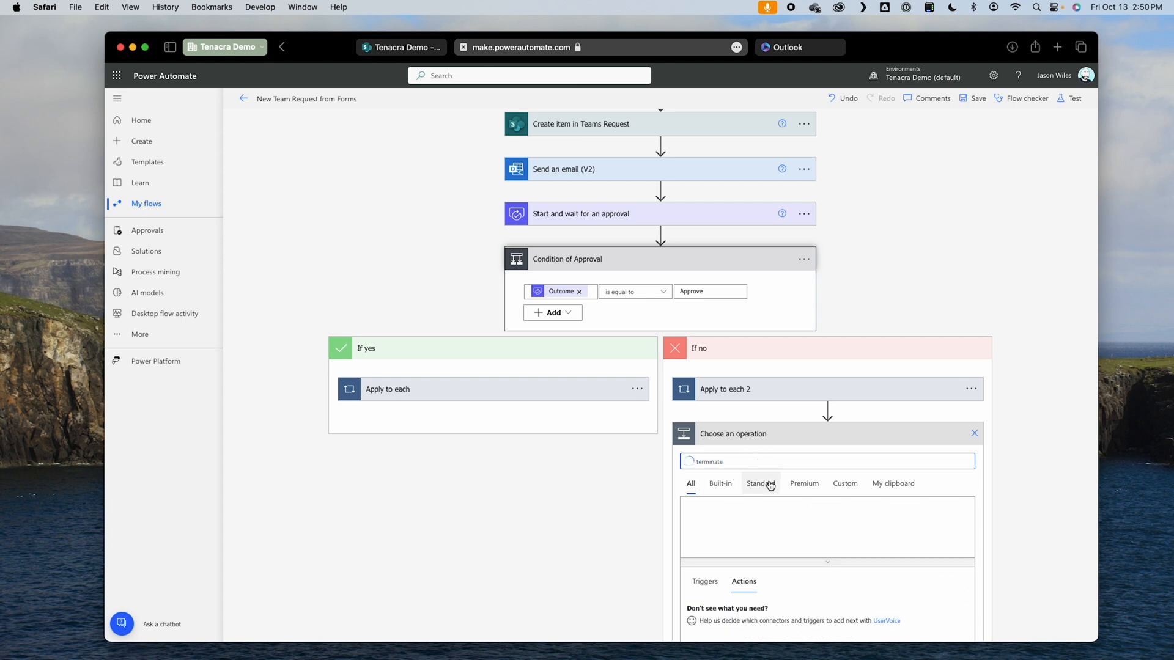
scroll(761, 538, down, 1)
click(761, 562)
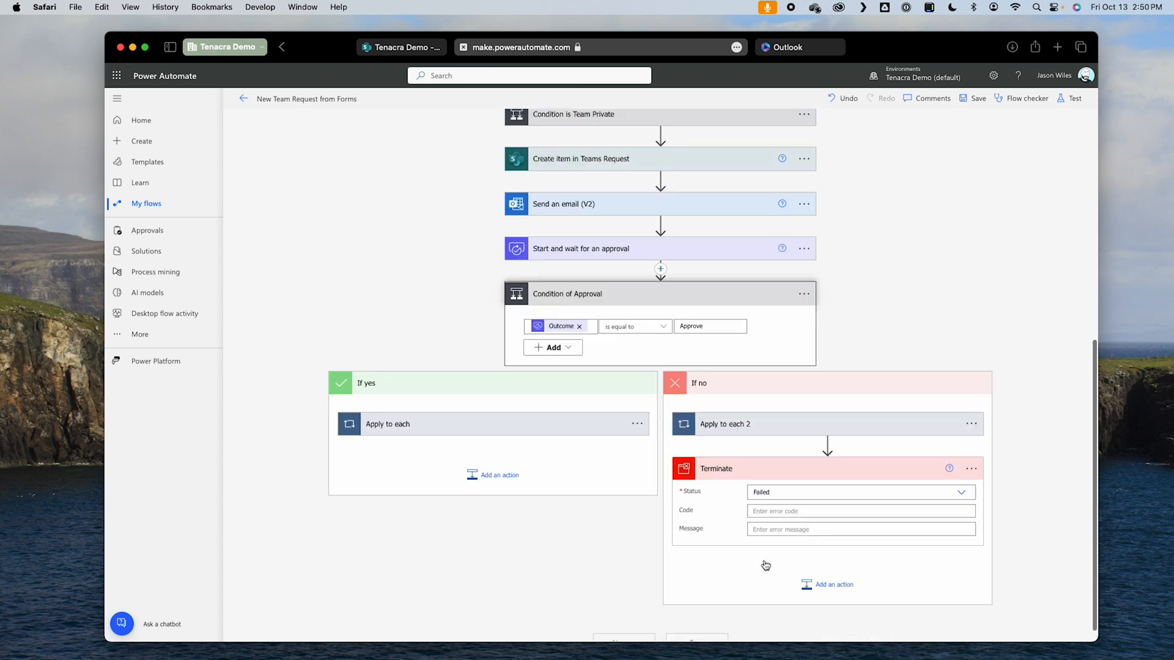
click(855, 494)
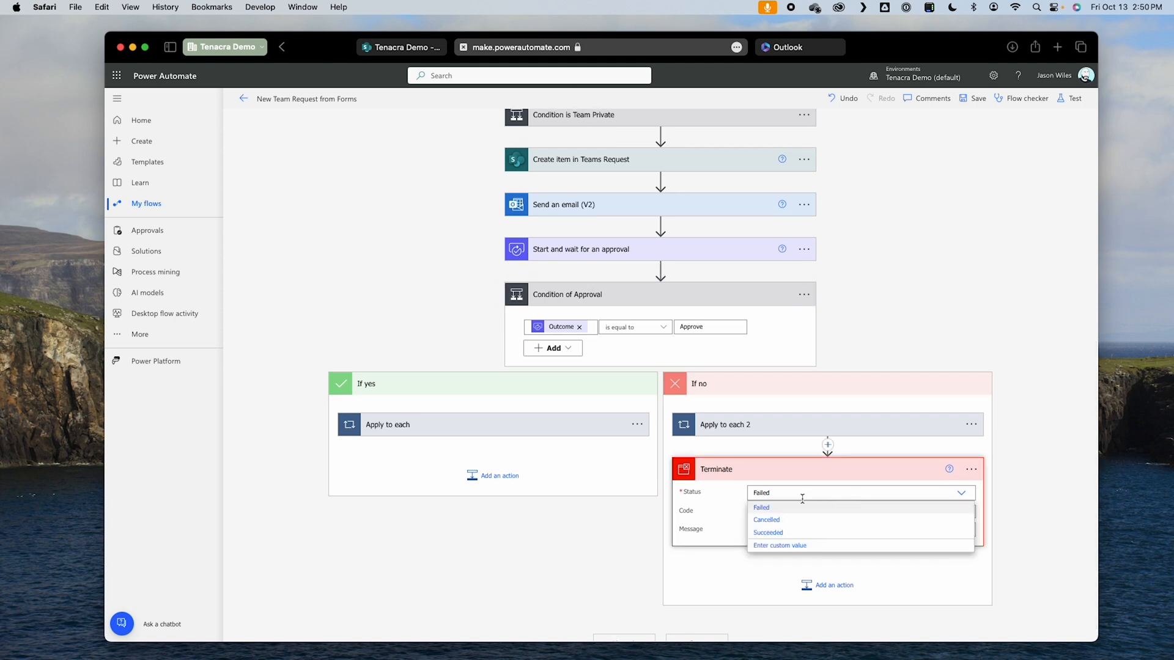
click(768, 534)
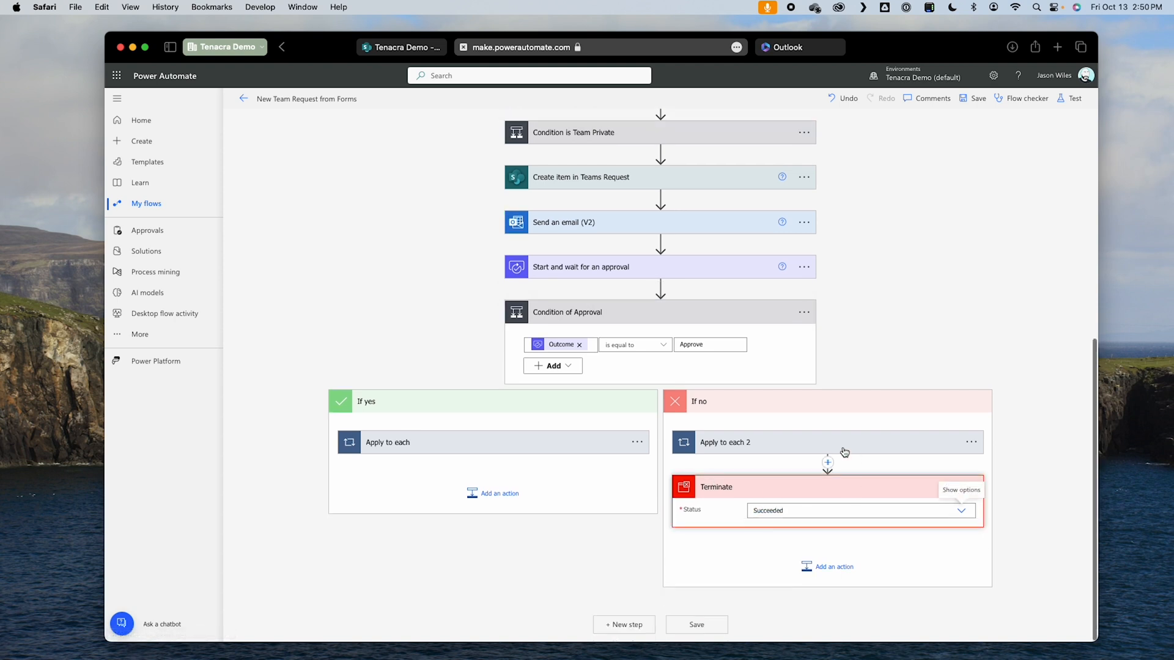
Step: Save the flow and test it automatically with the most recent successful trigger
click(716, 629)
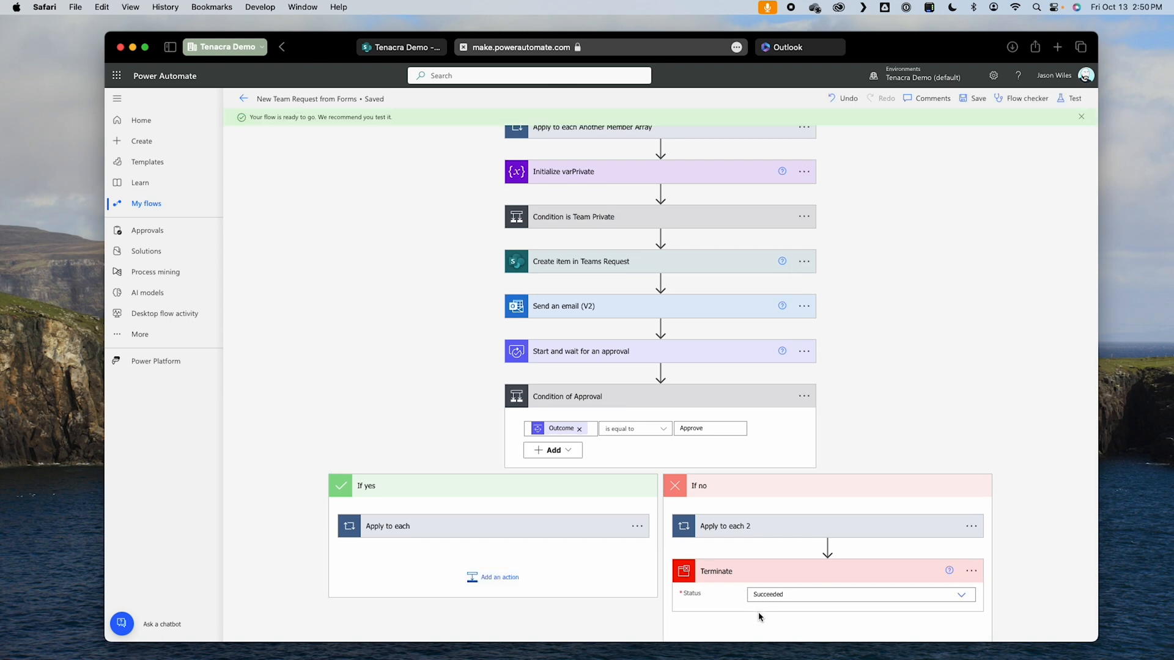
click(1071, 98)
click(964, 202)
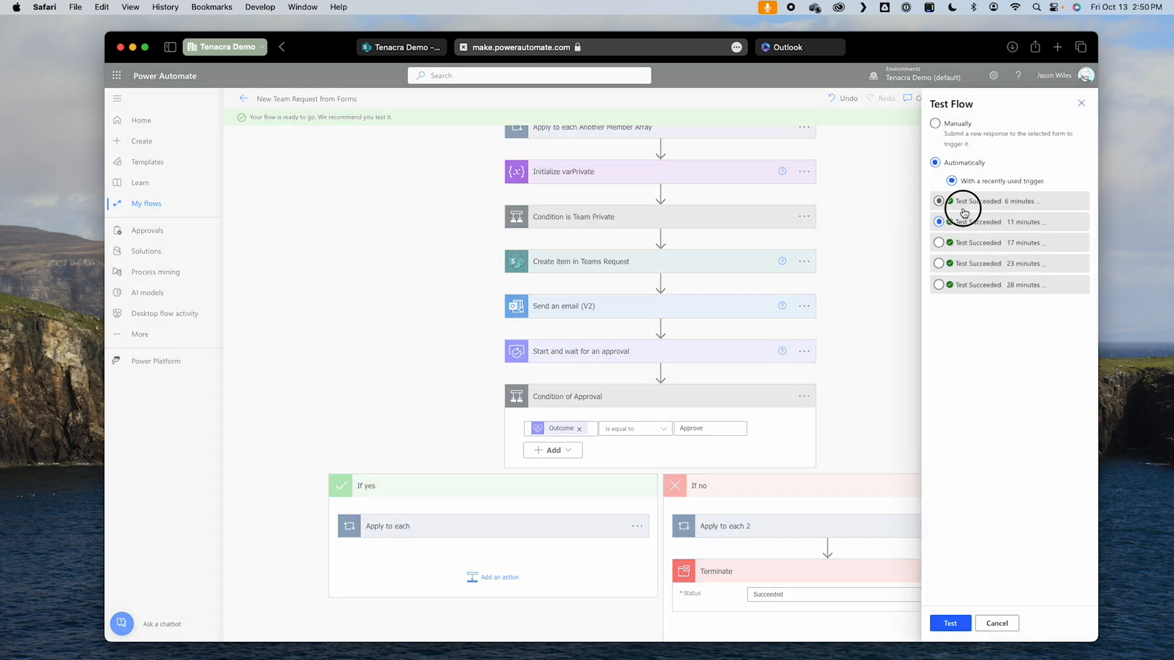
click(960, 624)
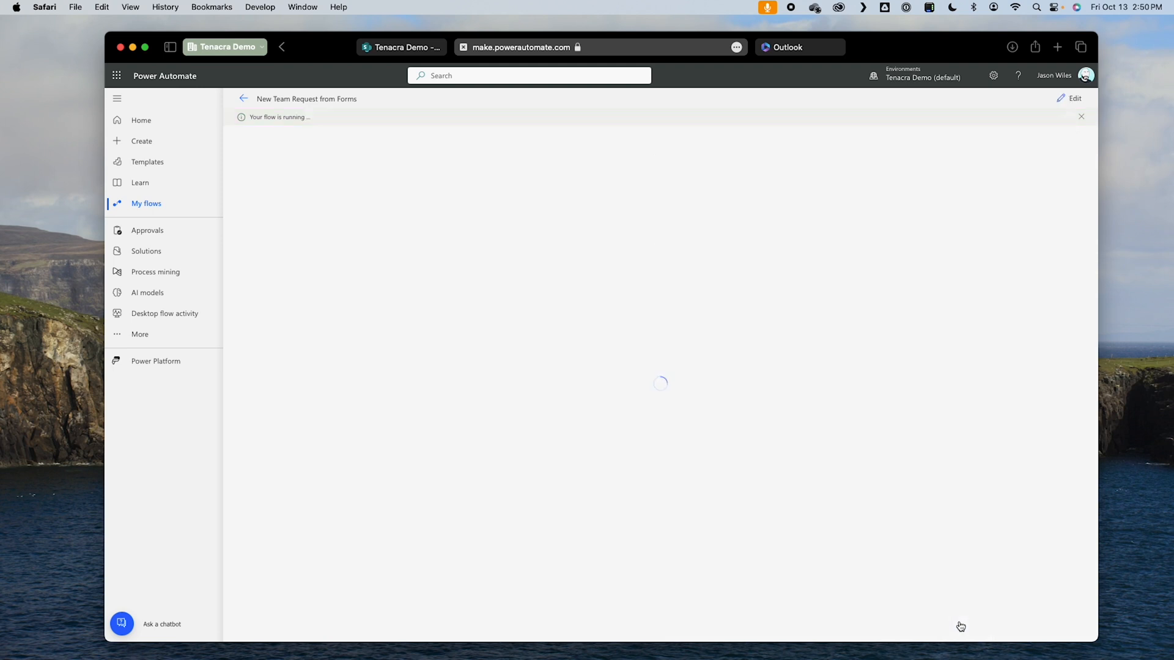
Step: Follow the test run's progress and check the Outlook inbox for the team request confirmation email
scroll(864, 467, down, 1)
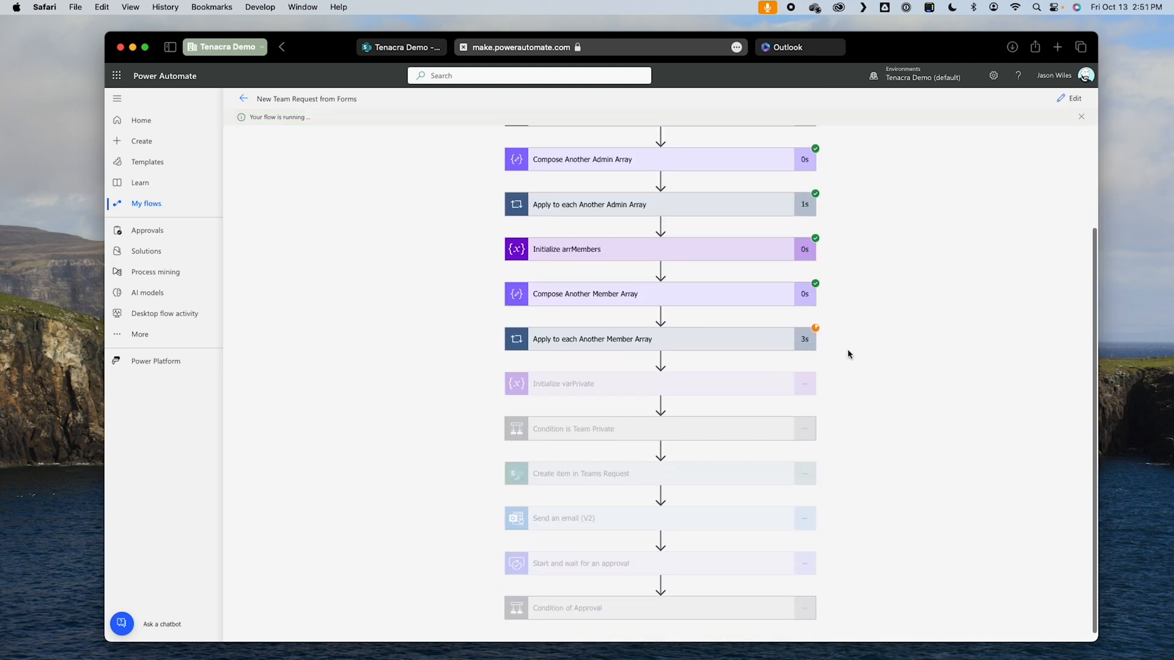
scroll(865, 436, down, 1)
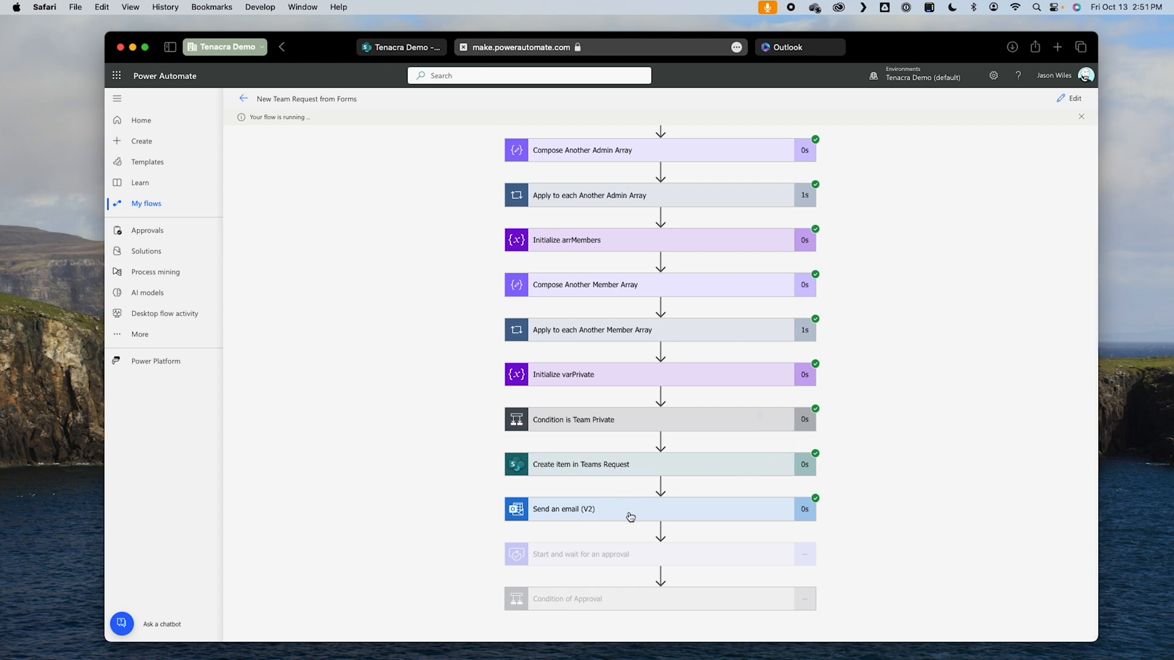
click(812, 47)
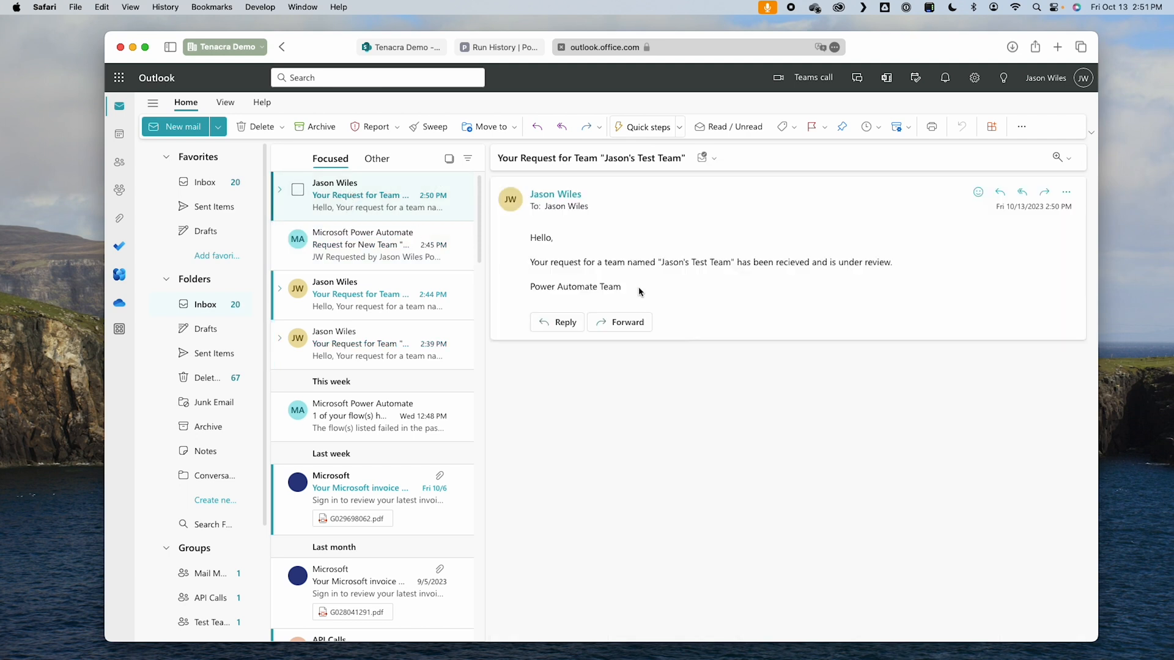
click(499, 47)
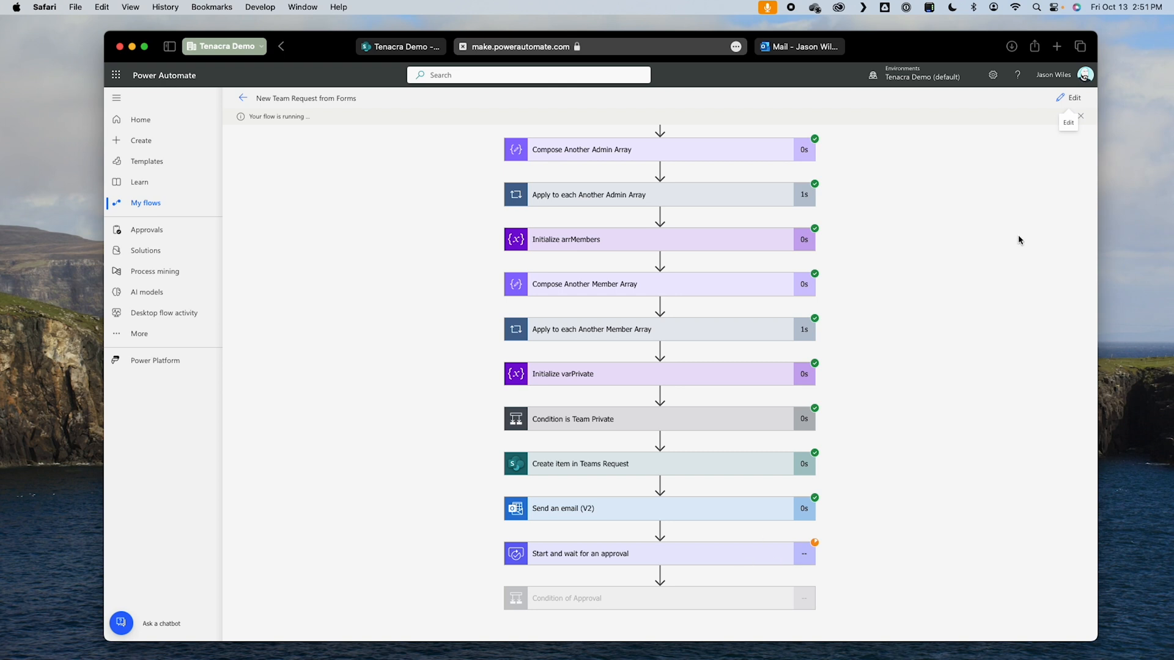
Step: Switch to Teams, open the newly received team approval request and review its details
key(ctrl+Right)
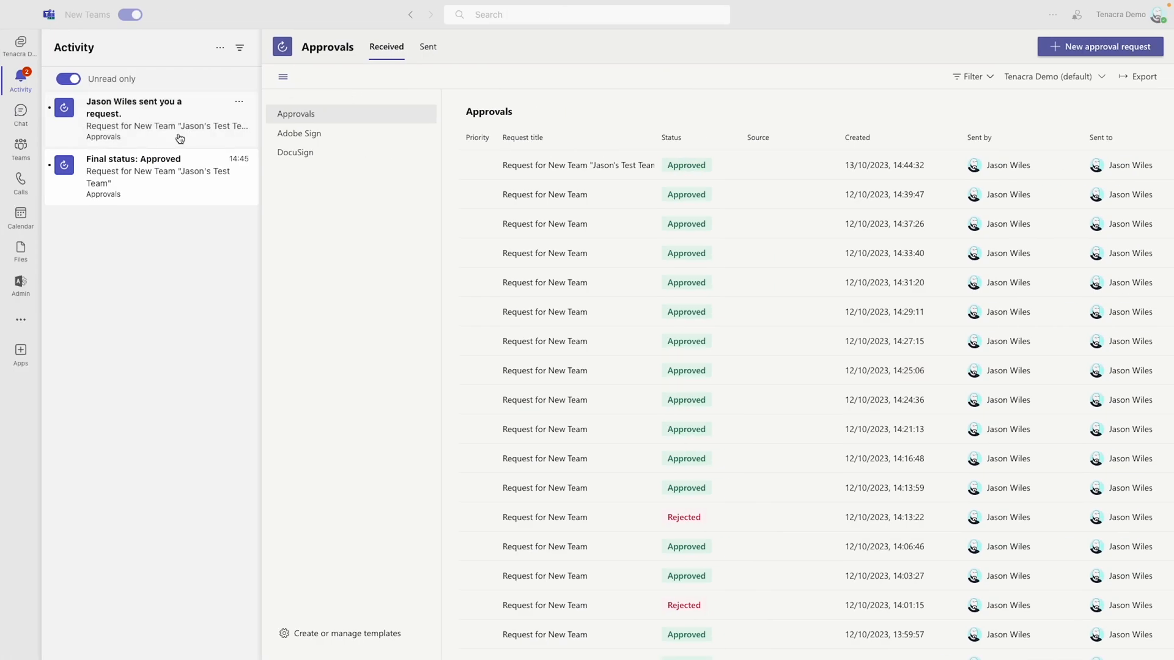
click(180, 137)
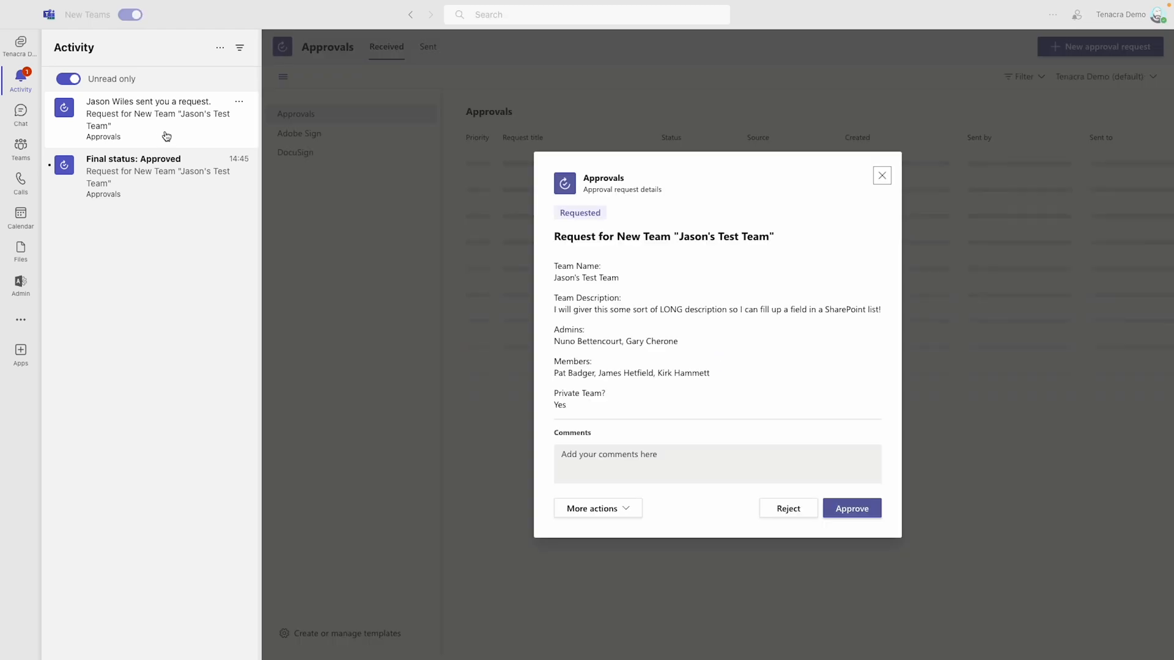
drag(554, 298, 601, 395)
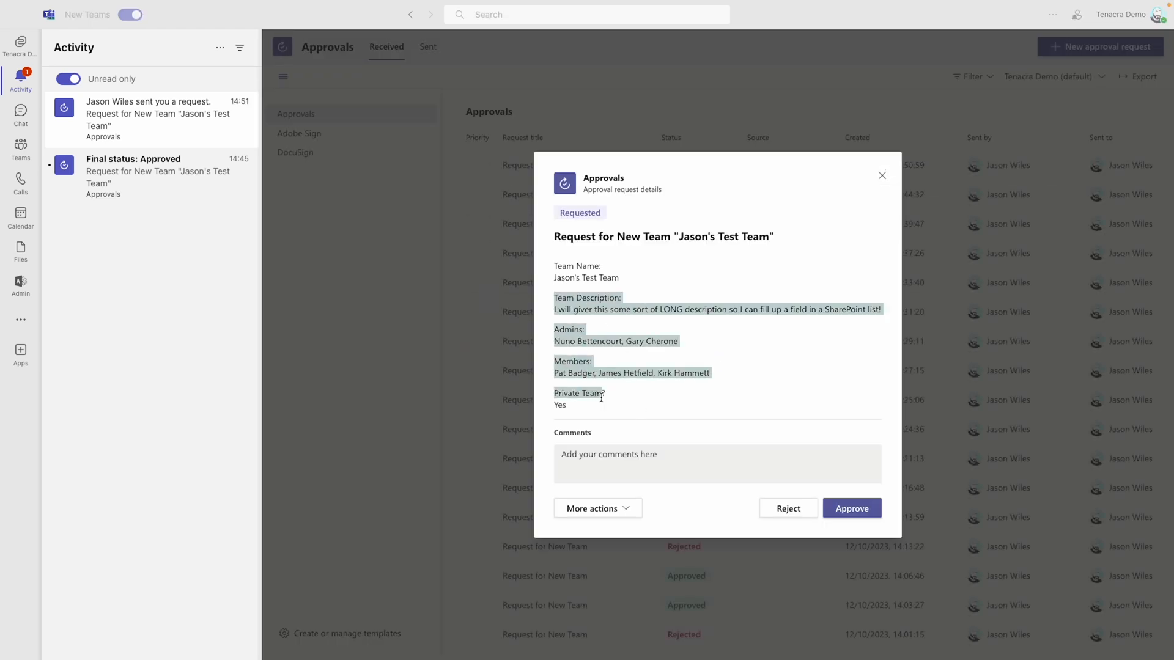
scroll(602, 398, down, 3)
scroll(602, 398, up, 3)
click(620, 337)
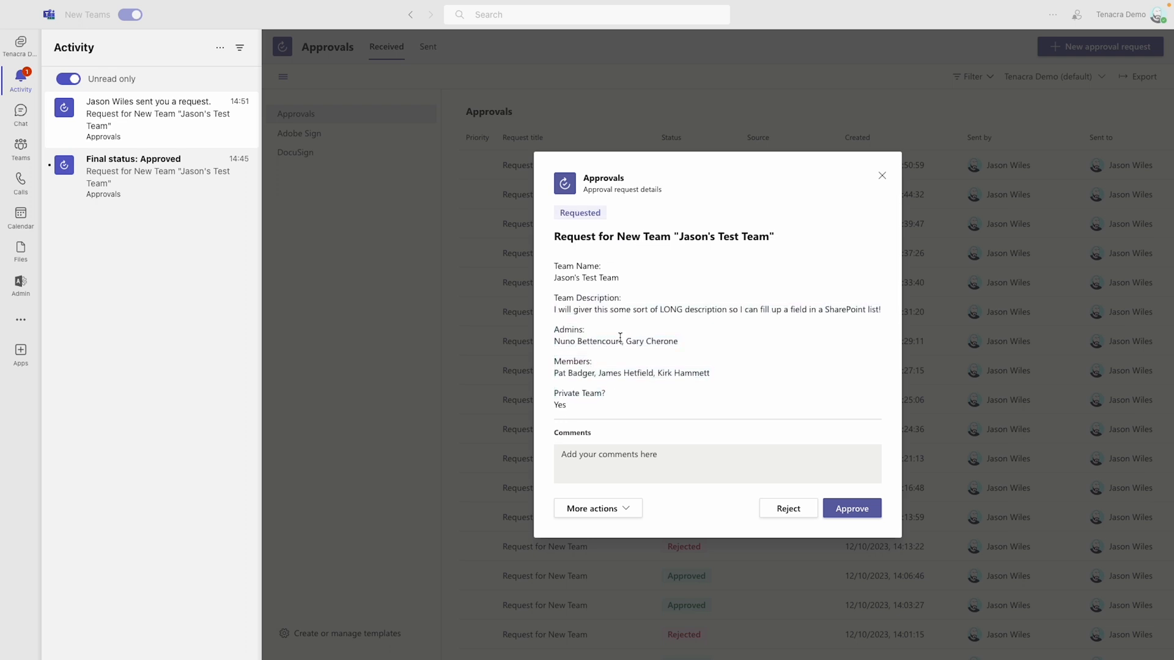
Step: Approve the team request with the comment "This looks like a great team!"
click(670, 463)
text(This)
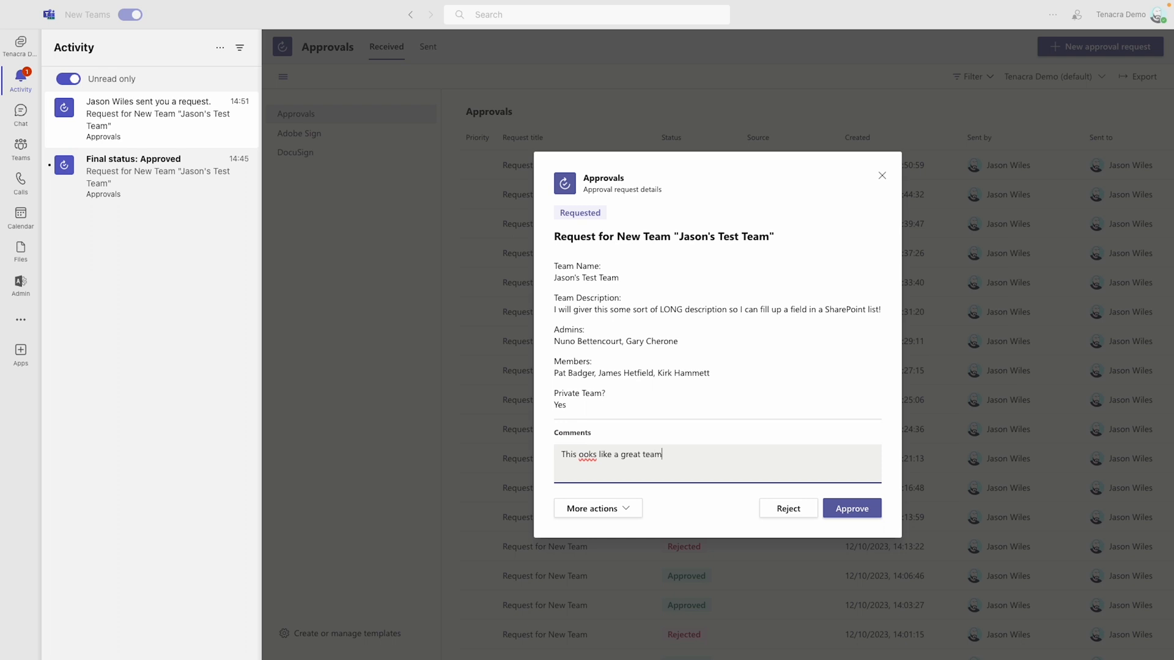
text(l)
click(709, 462)
text(!)
click(862, 514)
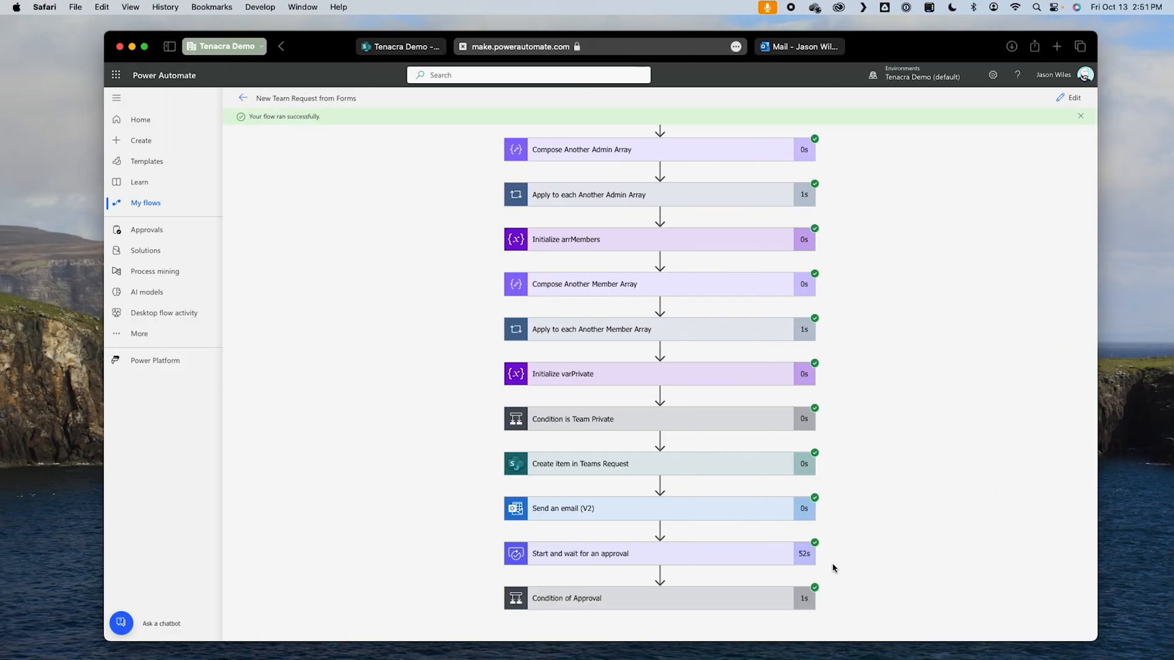
Step: In the flow run, expand Condition of Approval, its If yes Apply to each loop and Update item Approved to inspect their results
click(684, 605)
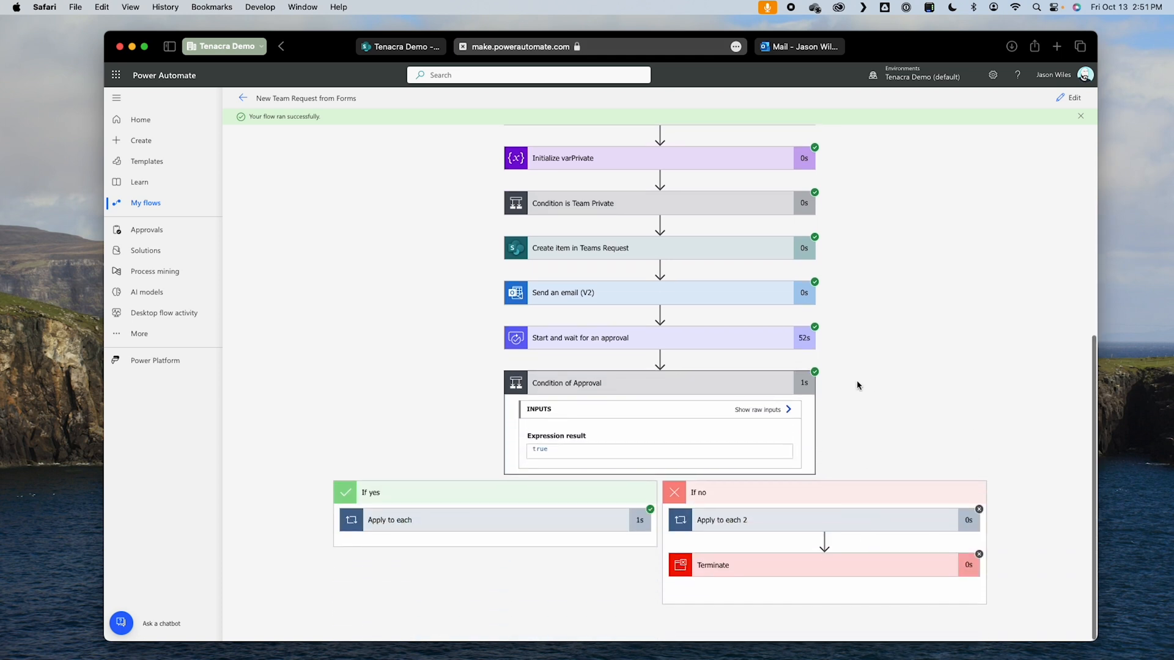
click(526, 523)
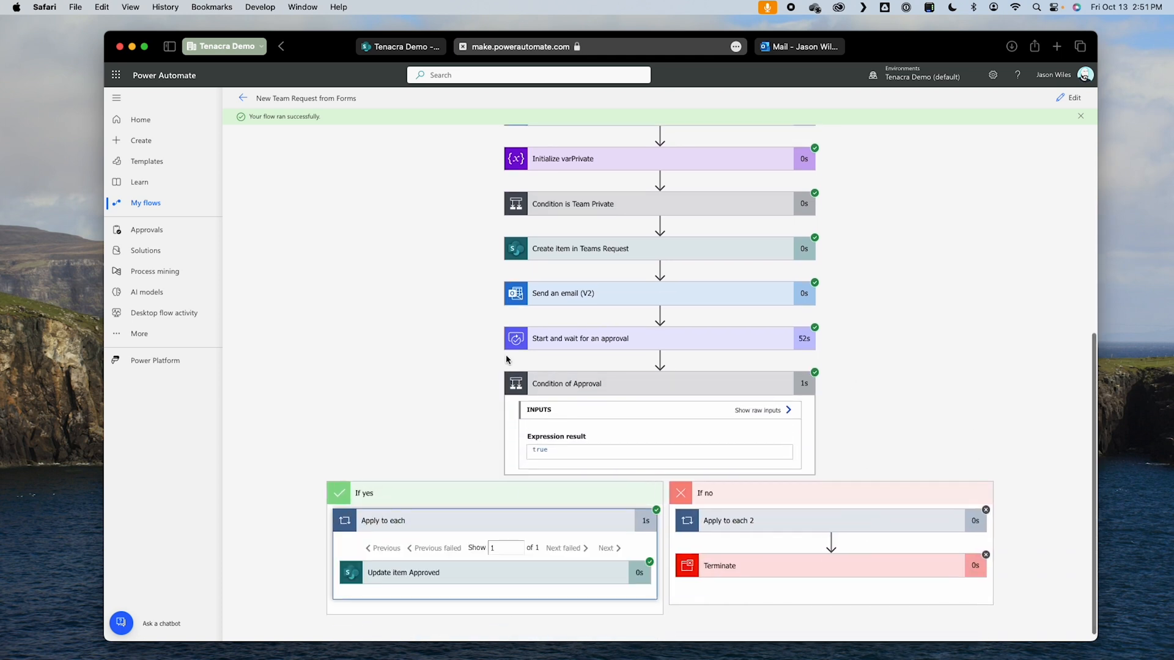
click(433, 580)
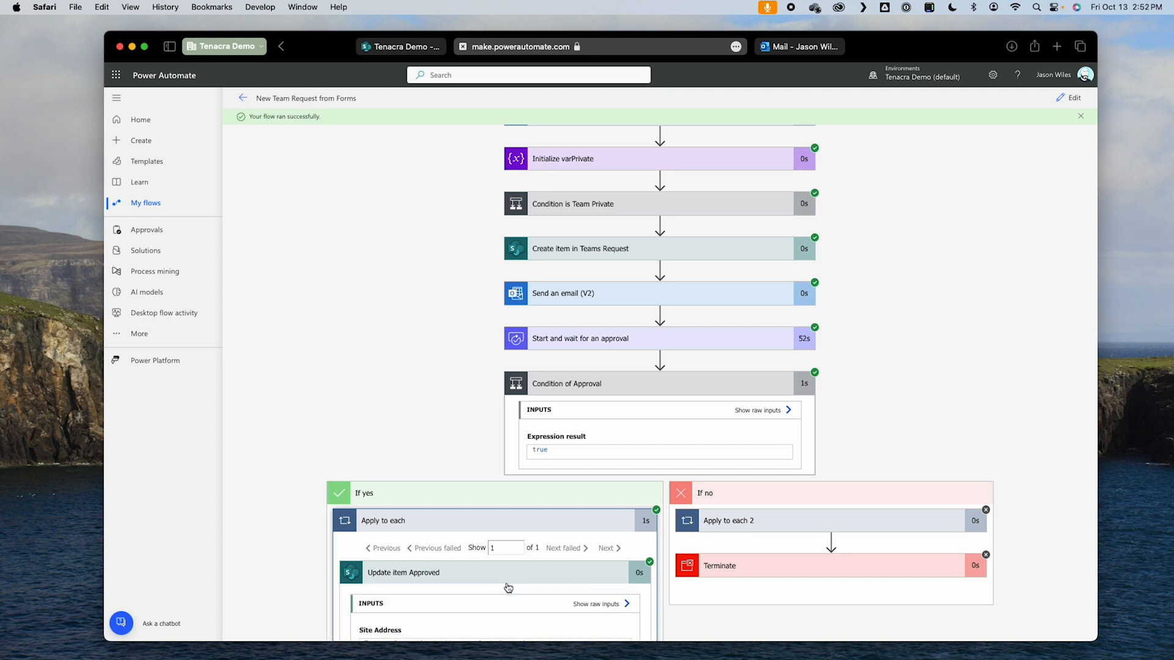
Step: Switch to the SharePoint Teams Requests list, refresh it and check the first item's Approval Status and Approver Notes
click(402, 48)
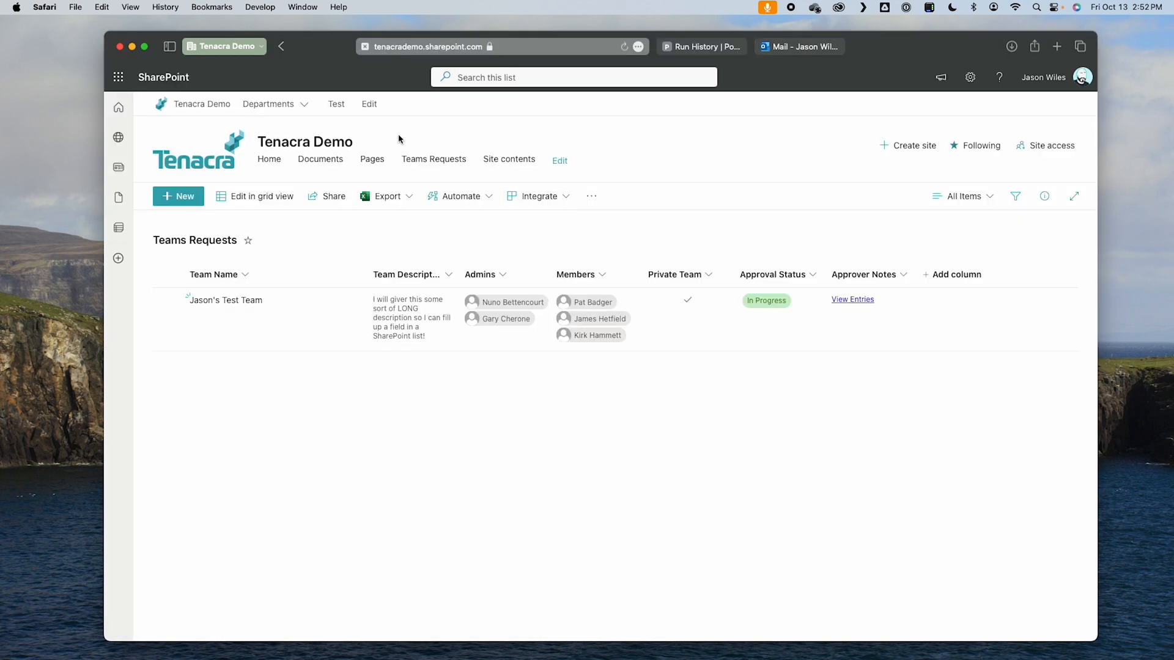
key(super+r)
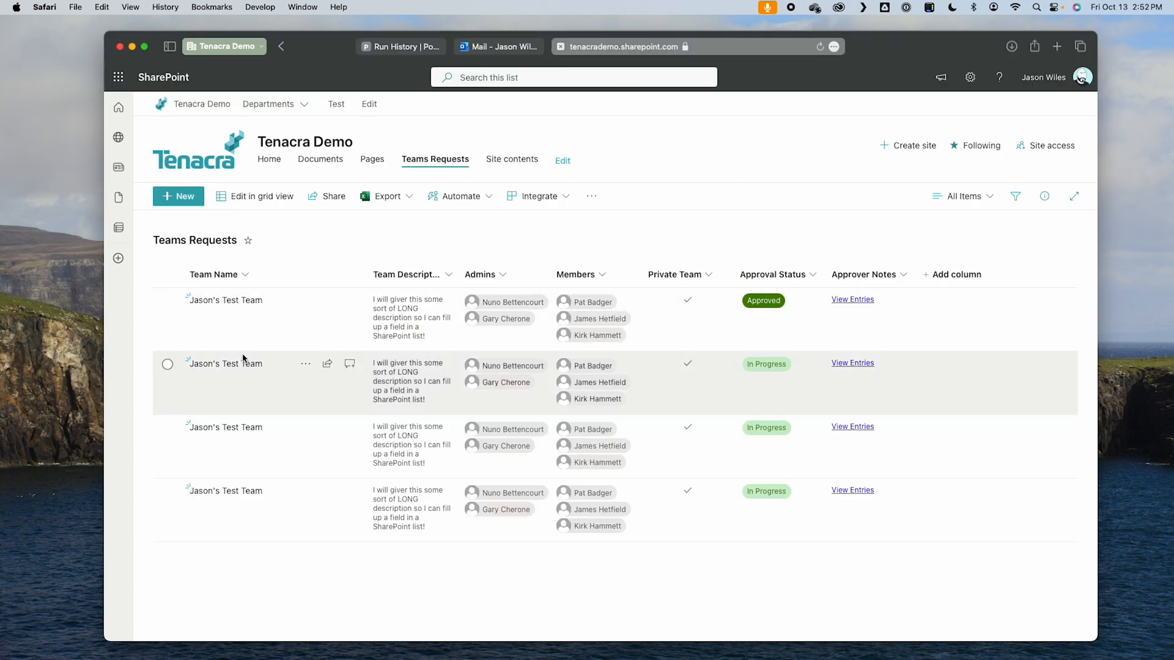
click(204, 330)
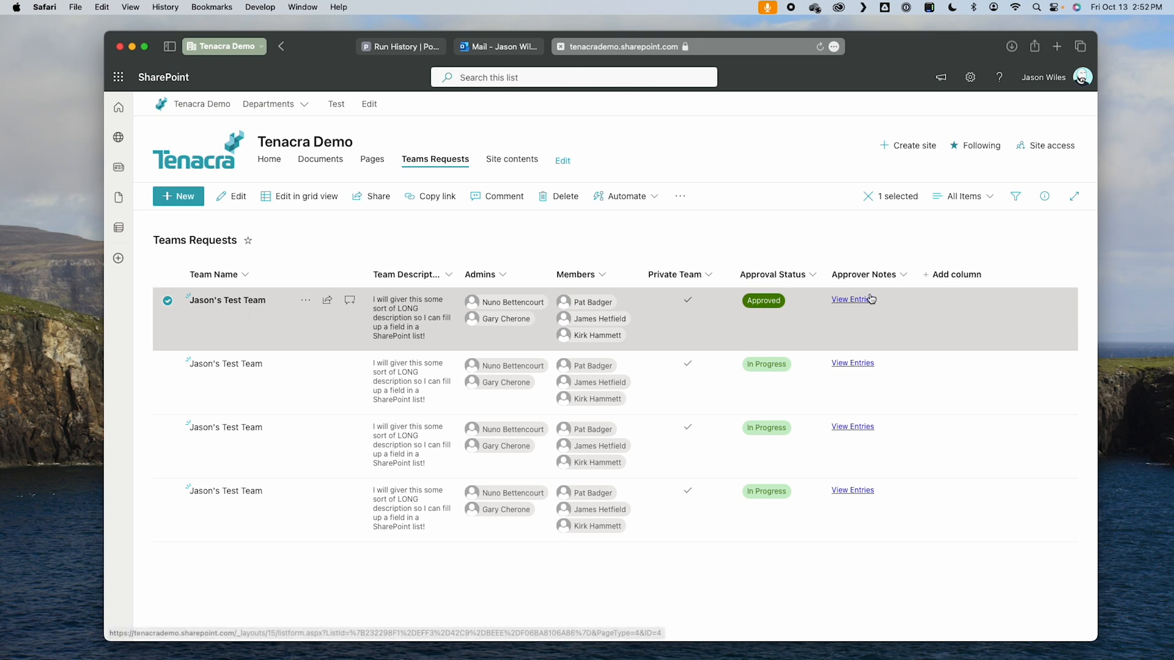
click(756, 330)
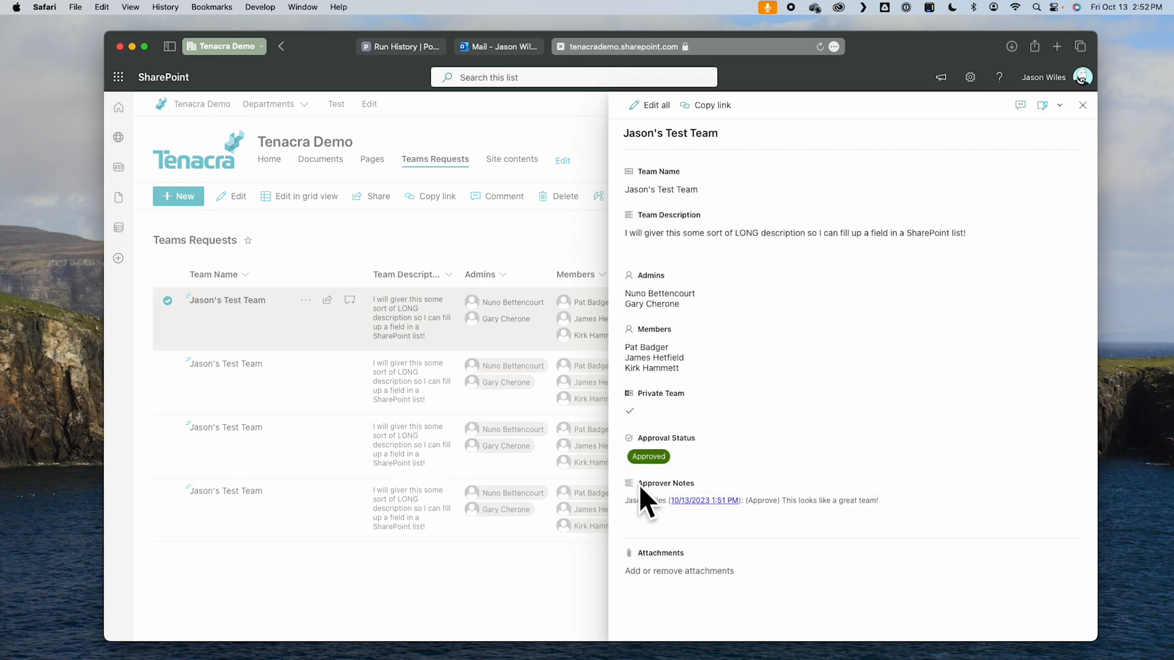
click(755, 503)
drag(791, 502, 902, 503)
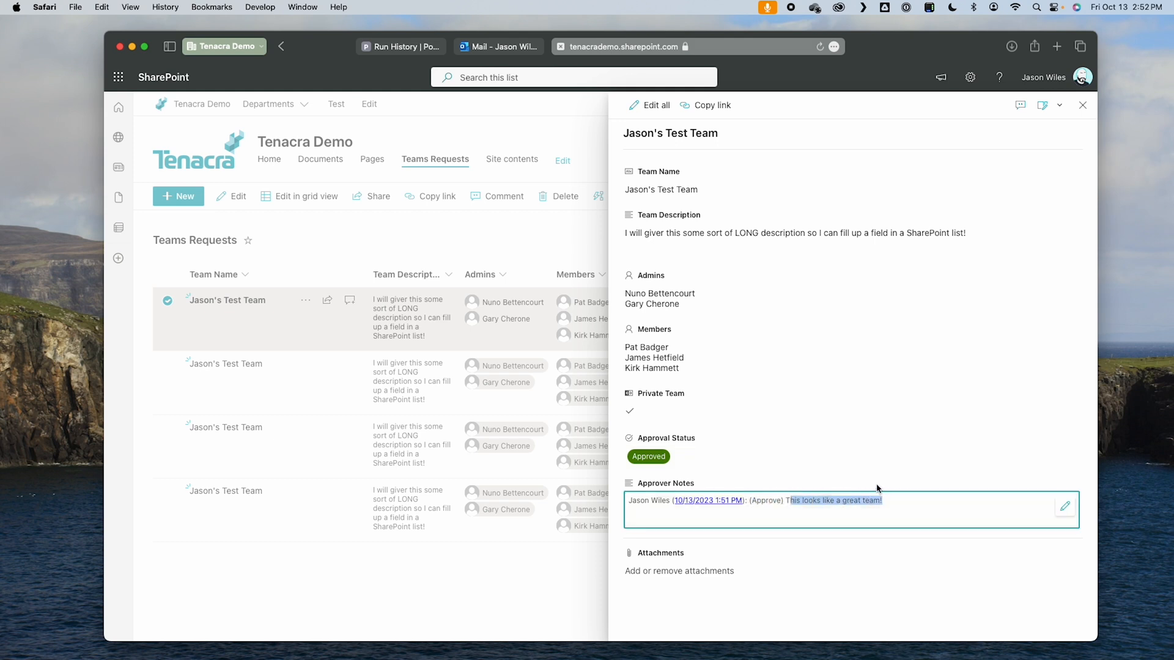
click(877, 488)
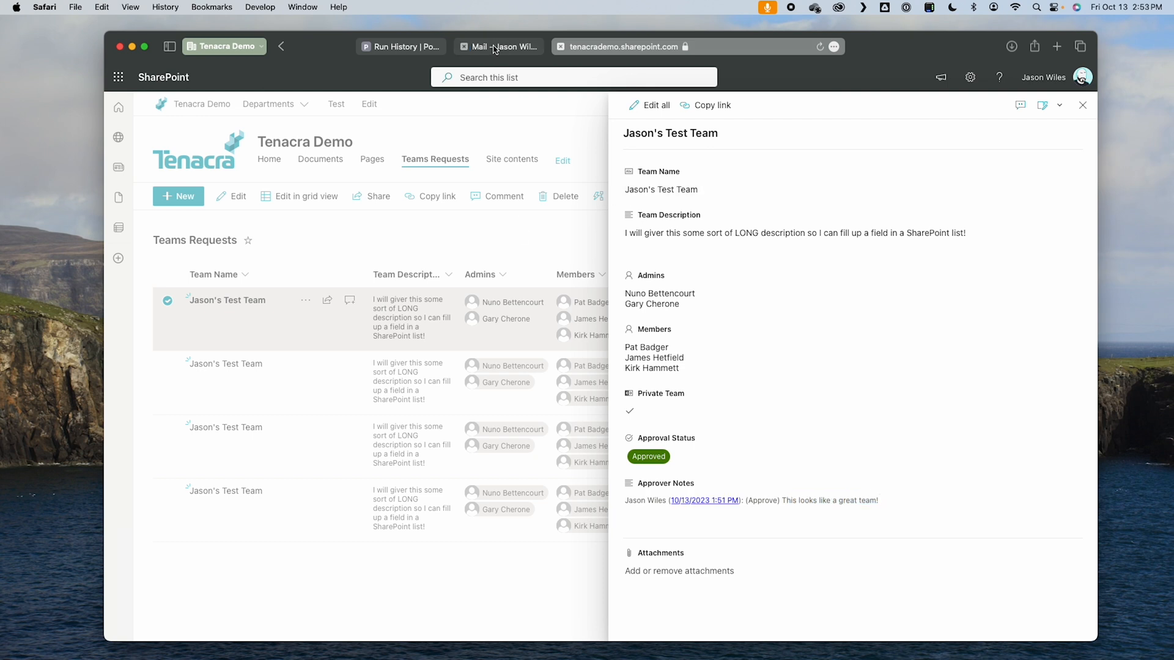
Step: Return to the flow run in Power Automate and open the flow for editing
click(420, 49)
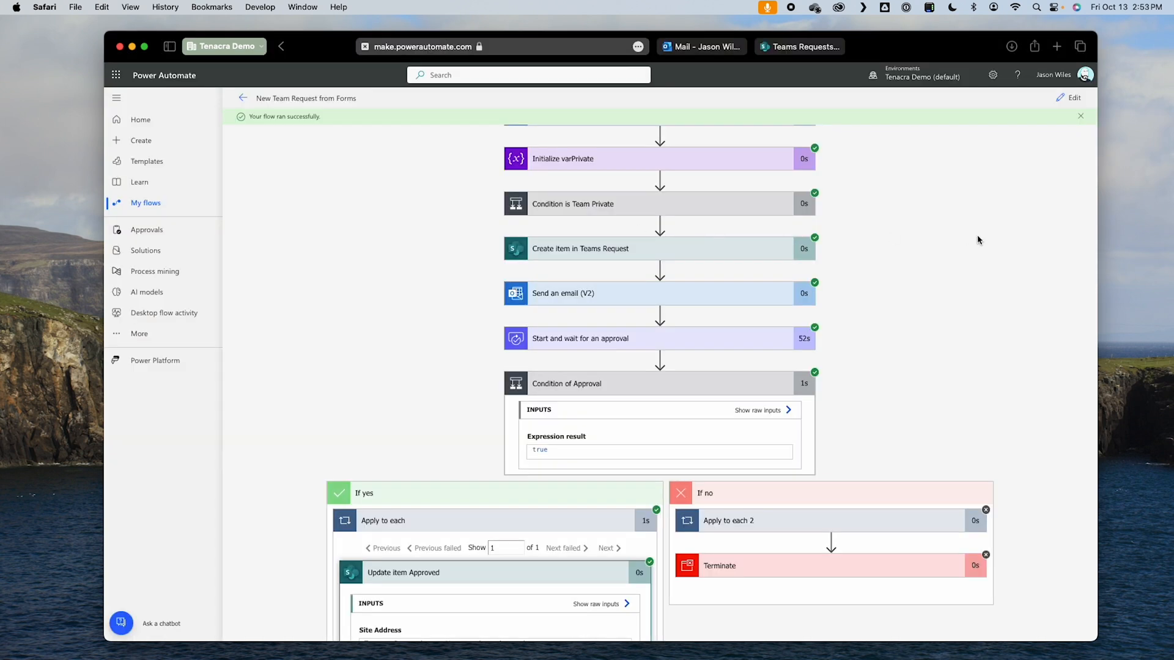
click(1069, 97)
scroll(915, 439, down, 10)
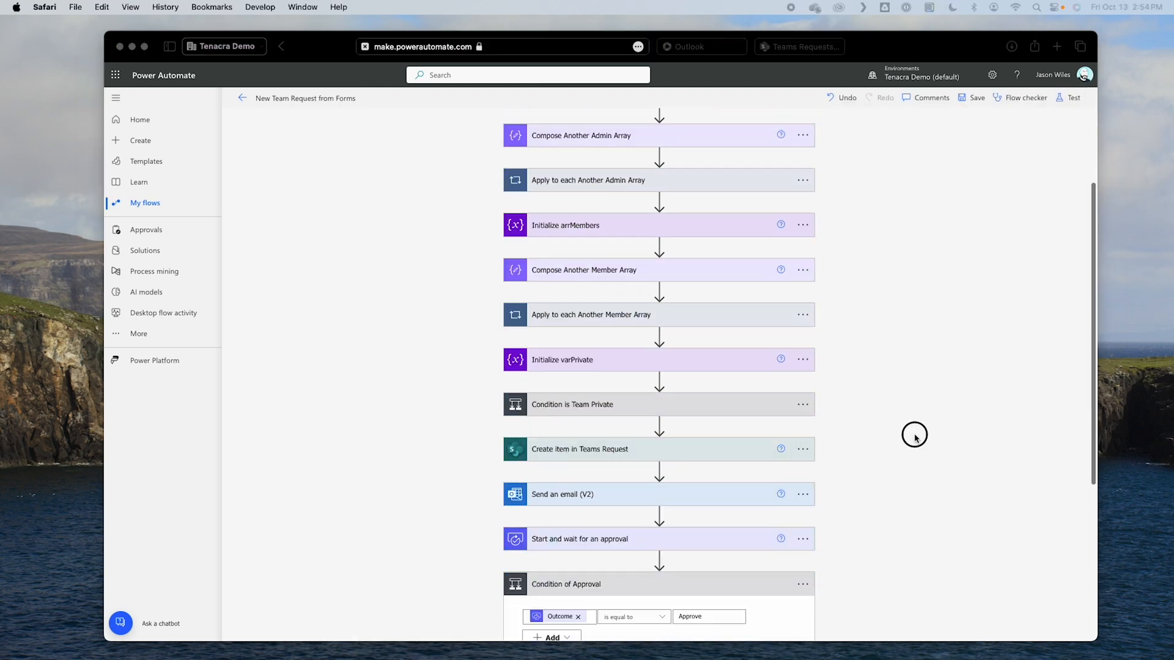
Step: Collapse Condition of Approval and add the Microsoft Teams action Create a team after it at the end of the flow
click(625, 312)
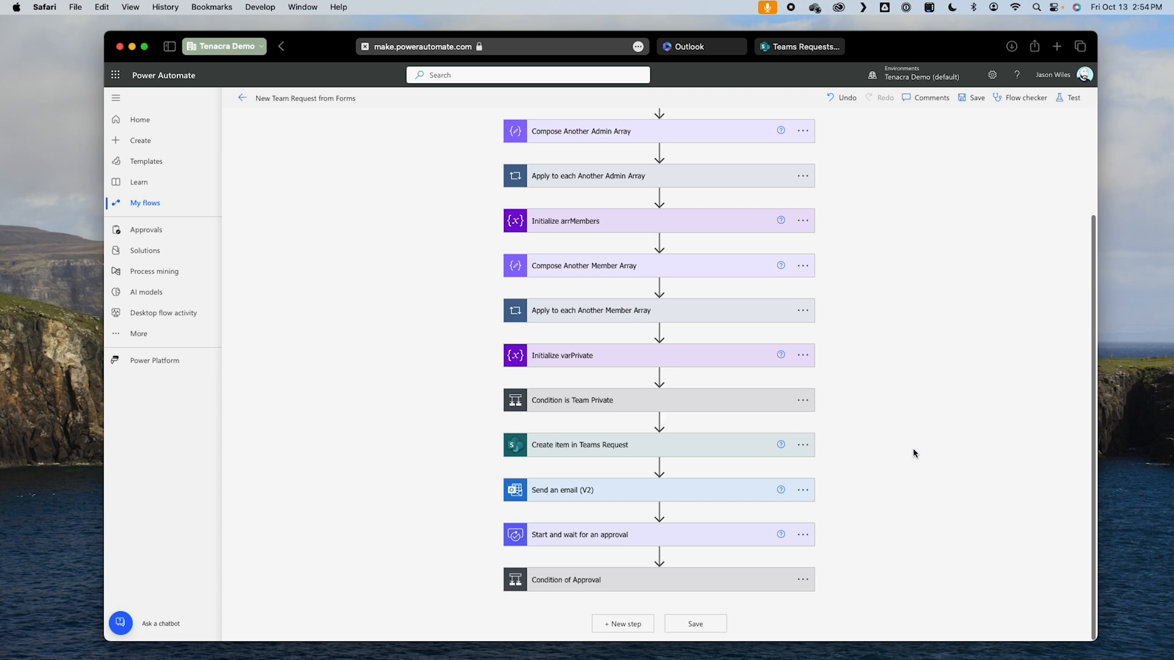
scroll(825, 261, up, 3)
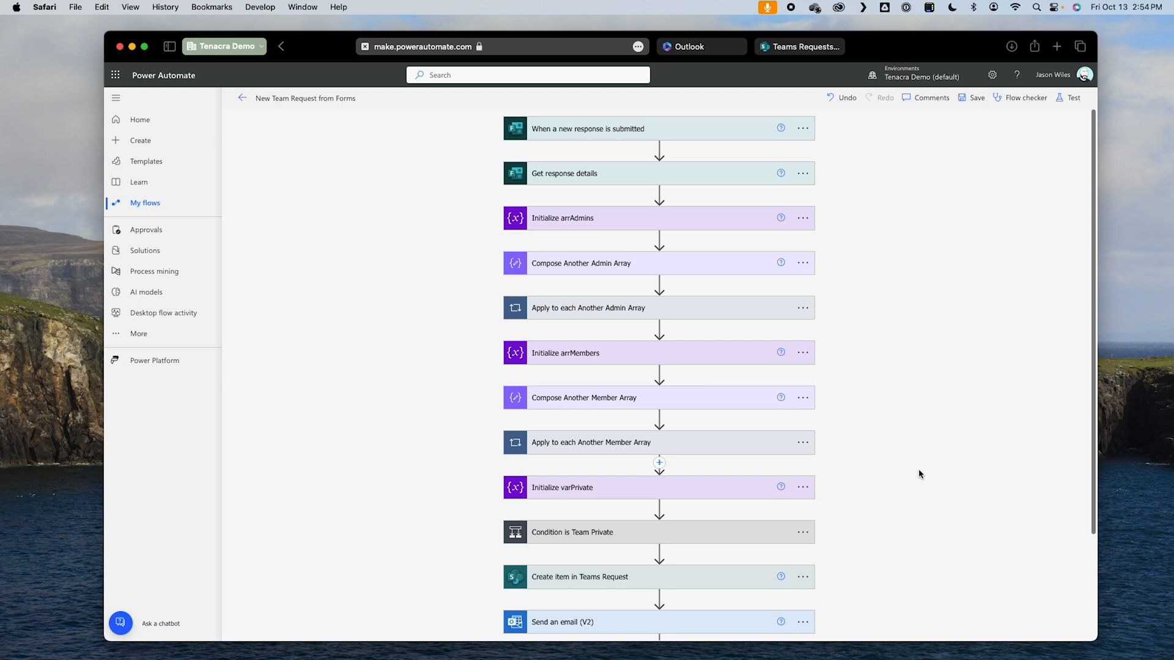
scroll(920, 465, down, 3)
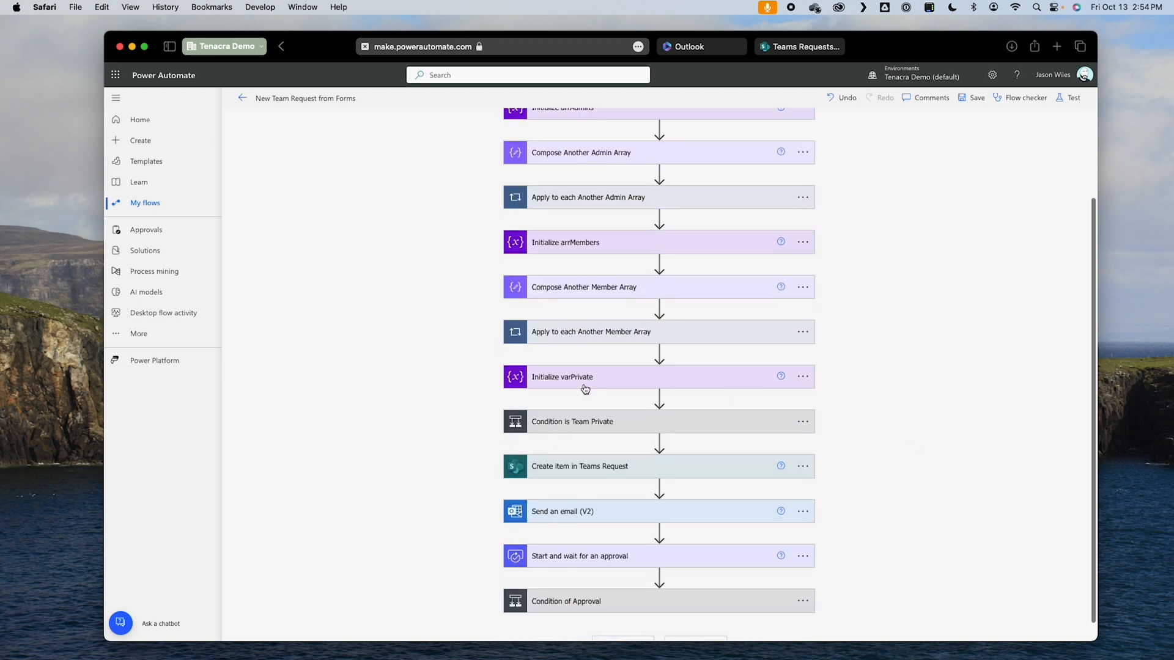
scroll(856, 465, down, 1)
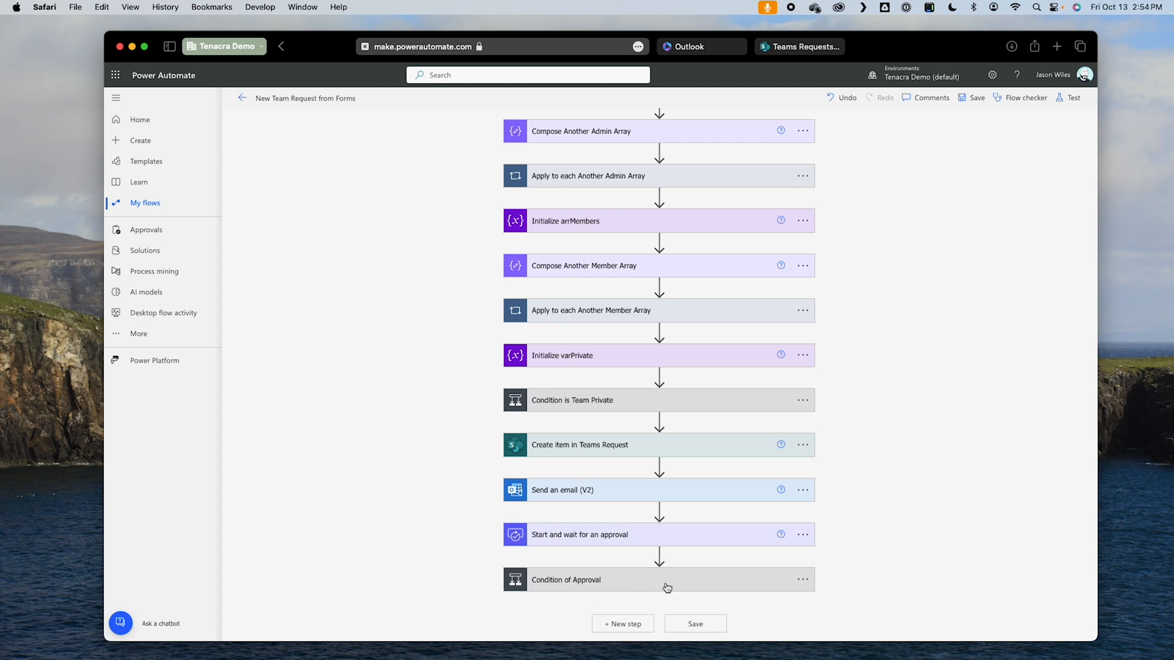
click(638, 625)
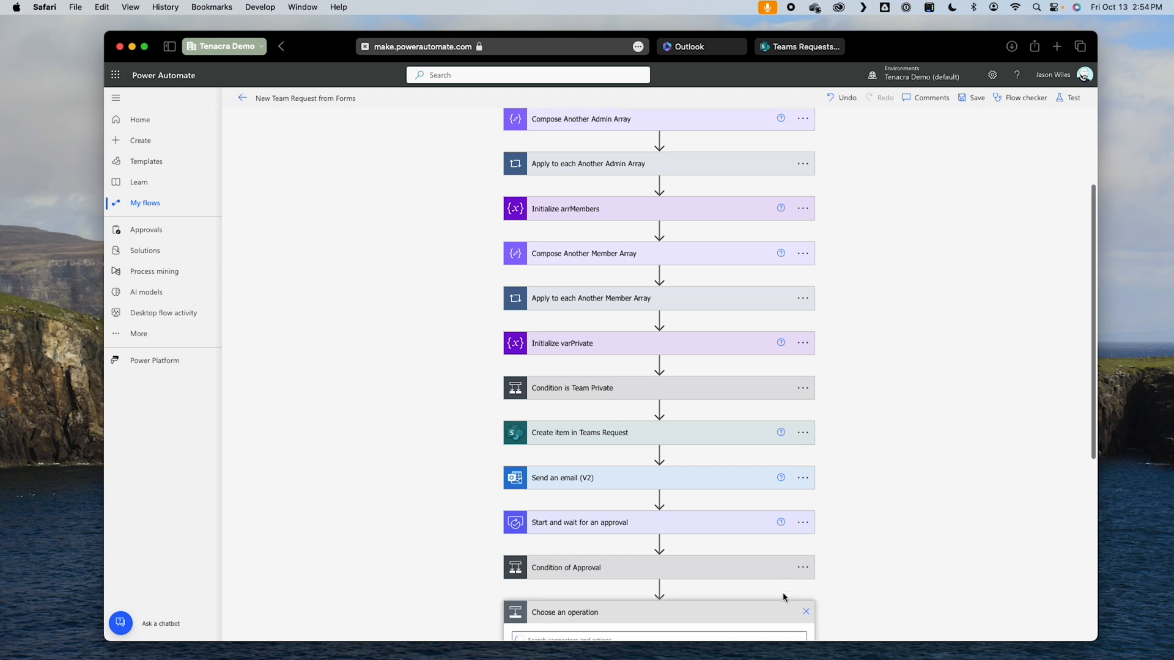
text(teams)
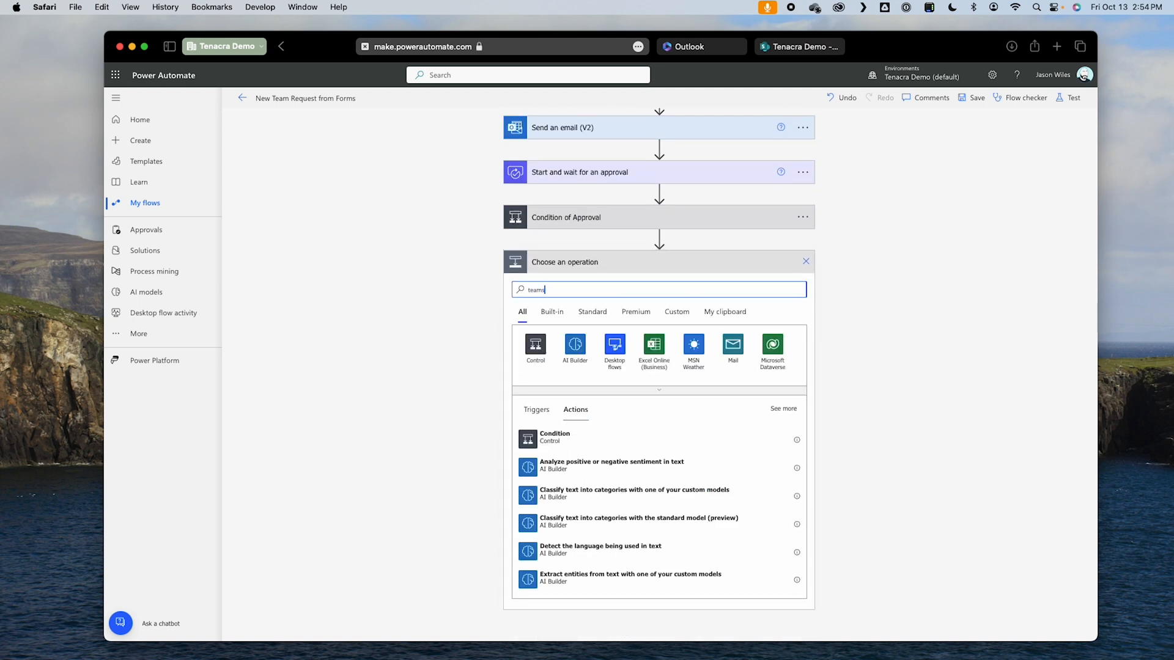
click(603, 357)
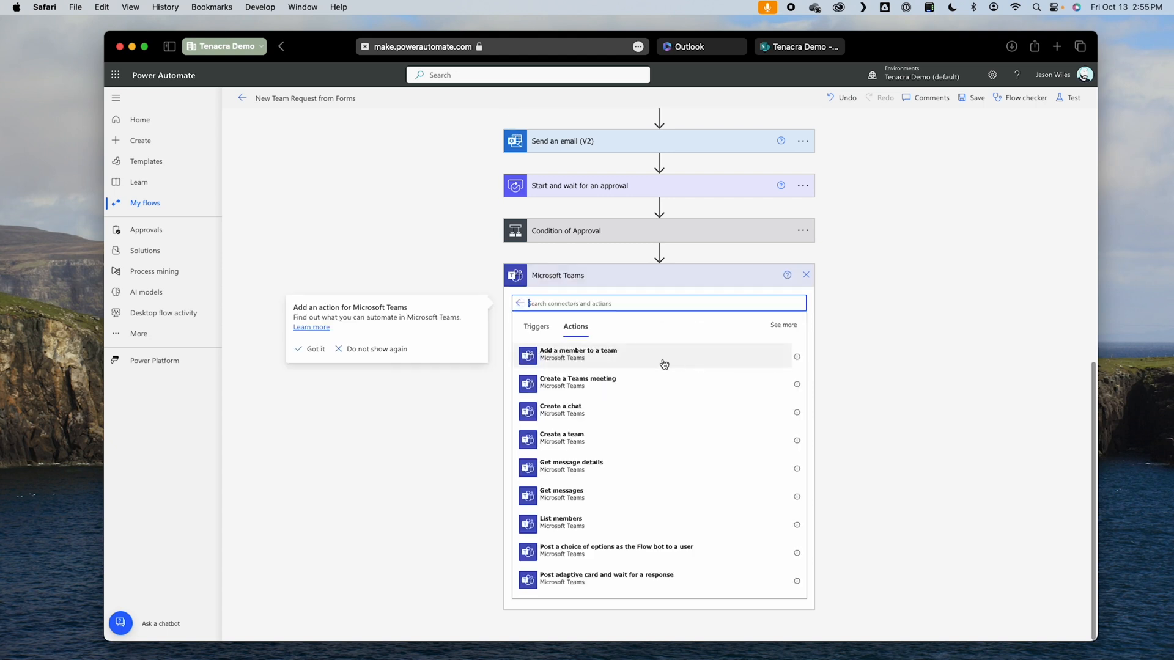
click(561, 441)
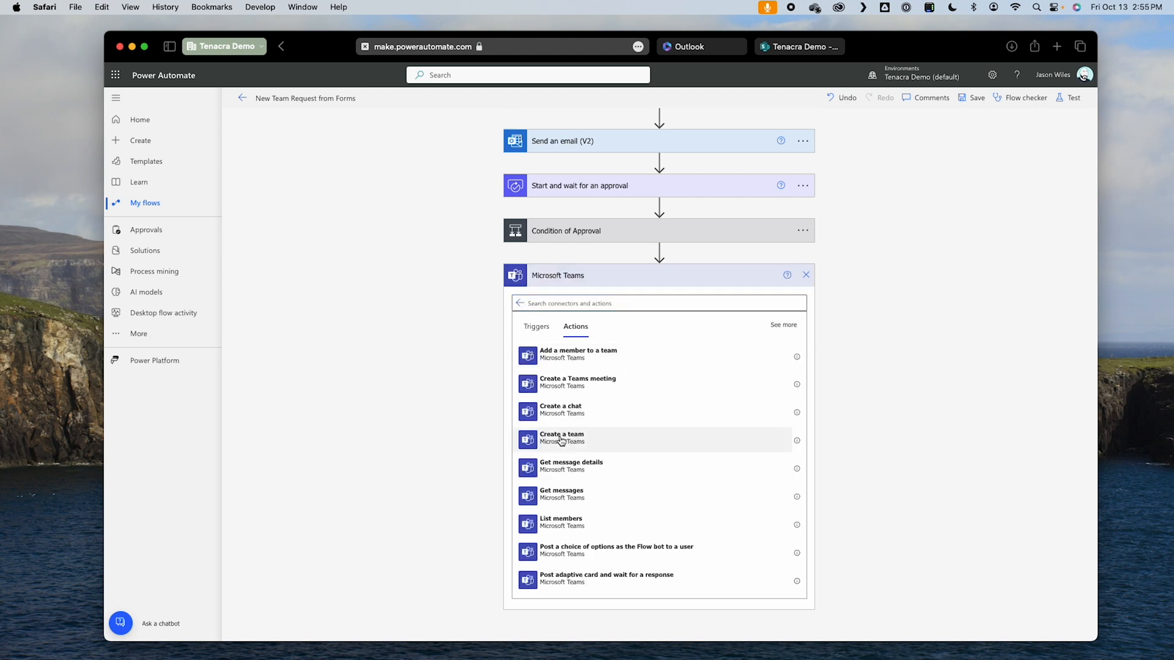
Step: Fill Team Name in the Create a team action with the Team Name? answer from Get response details
click(652, 553)
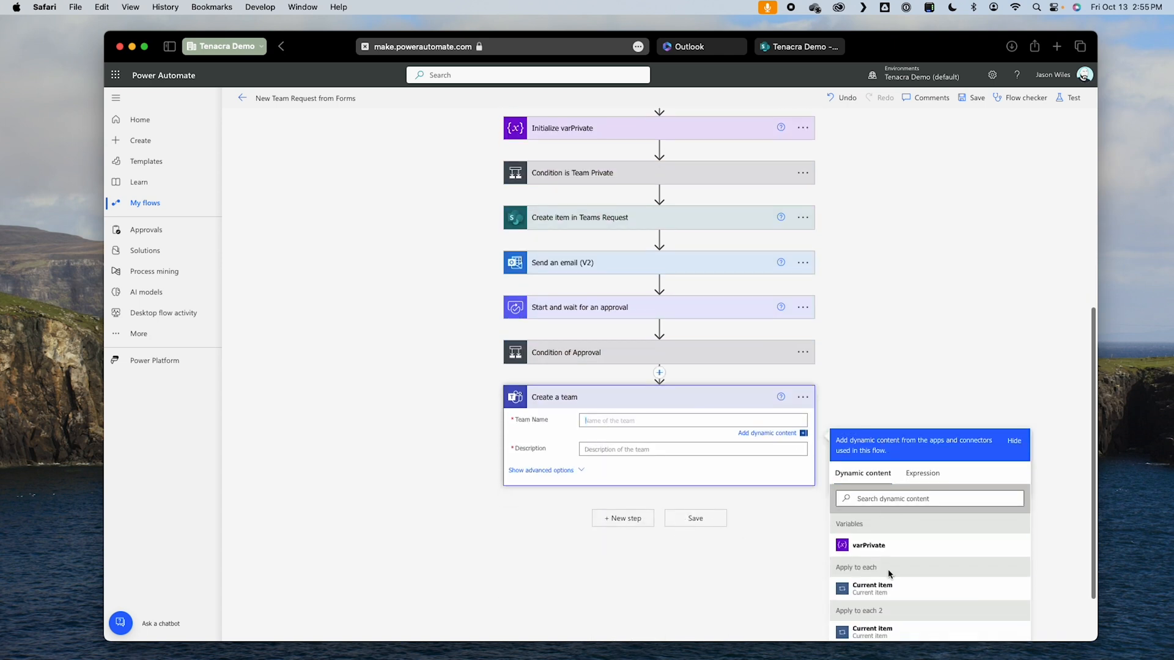
scroll(890, 575, down, 10)
scroll(1040, 648, down, 2)
scroll(968, 566, down, 10)
scroll(967, 572, down, 10)
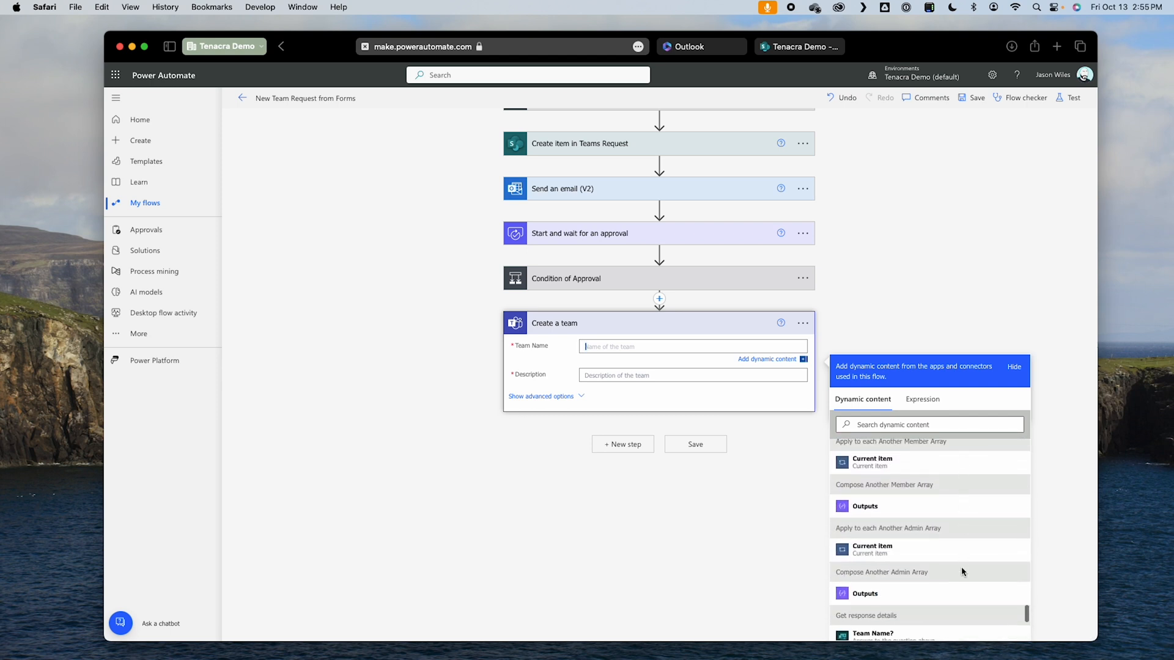
scroll(962, 572, down, 5)
click(890, 544)
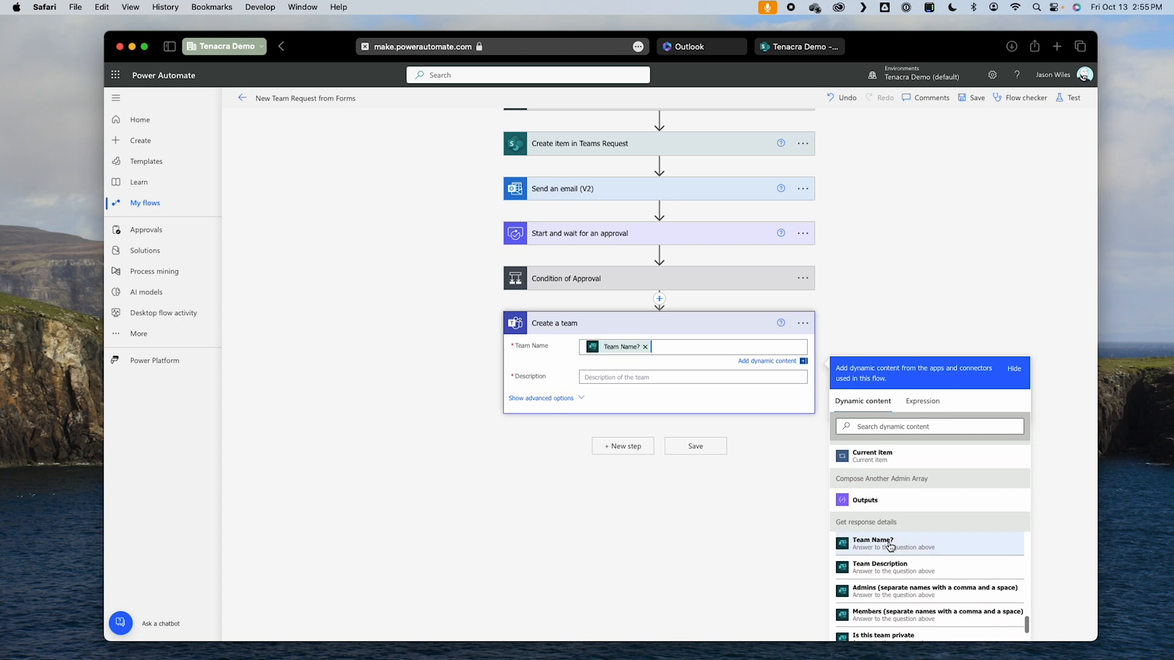
Step: Fill Description in the Create a team action with the Team Description answer from Get response details
click(676, 380)
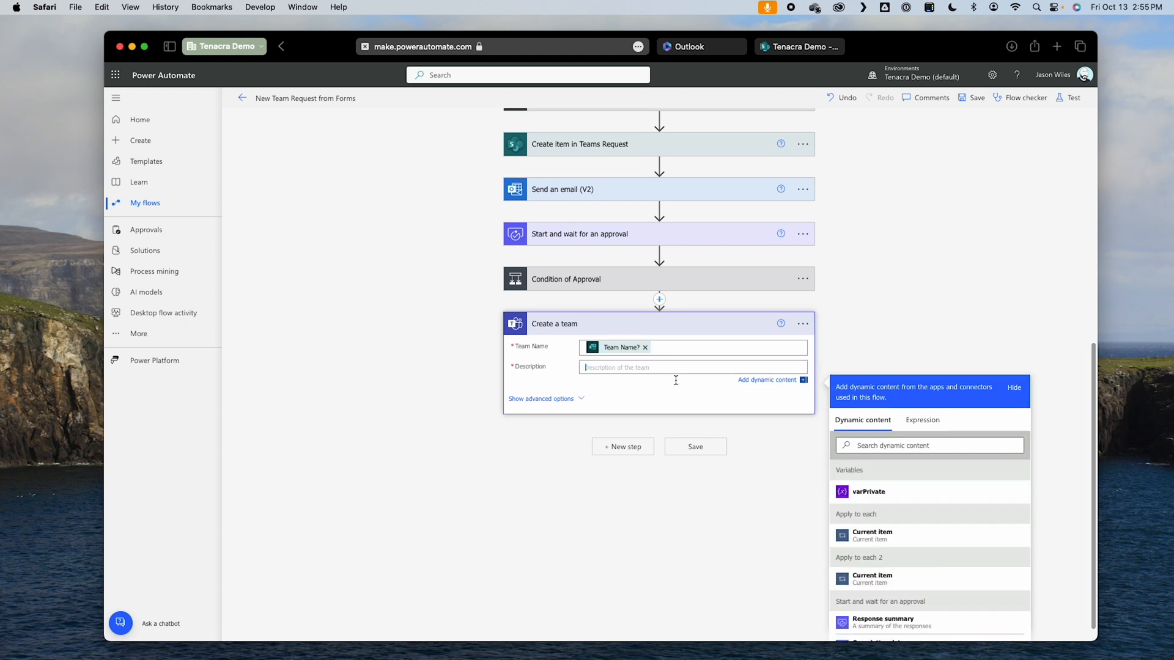
scroll(978, 565, down, 10)
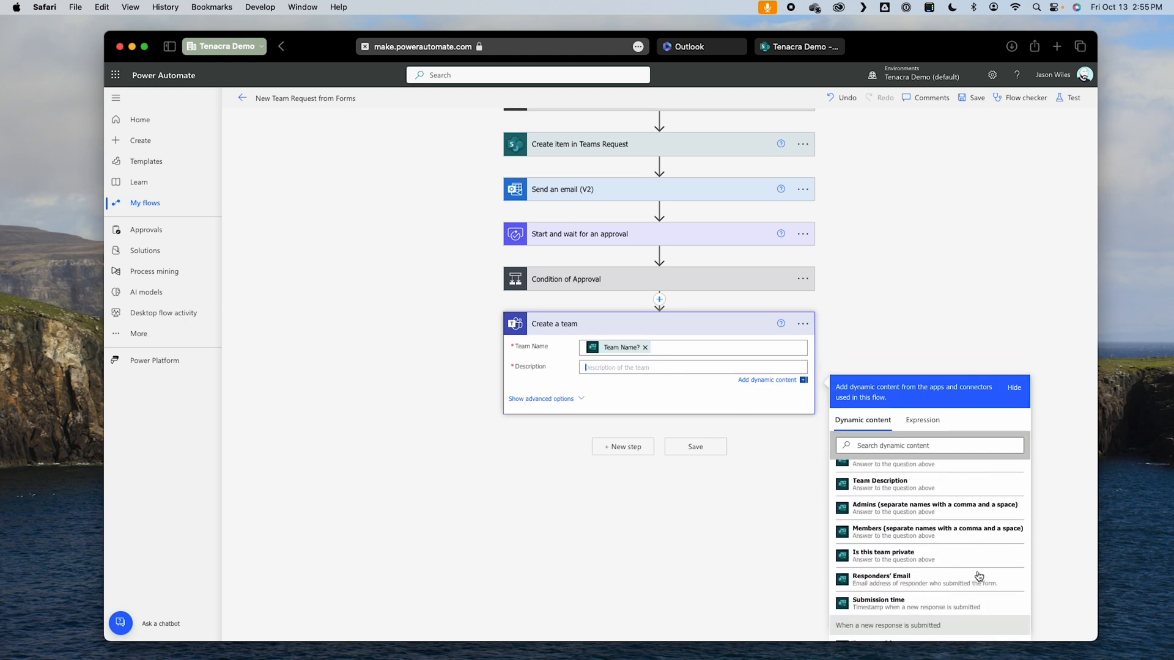
scroll(978, 575, up, 3)
click(883, 571)
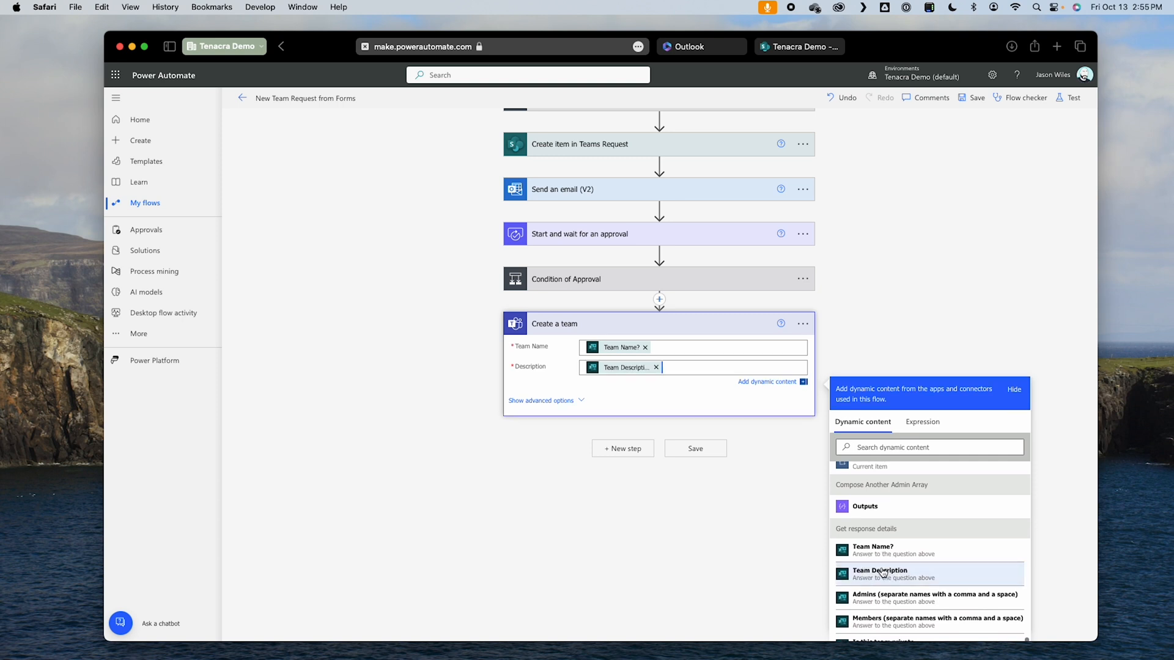
Step: Reveal the advanced options of the Create a team action and open the Visibility choices
click(535, 402)
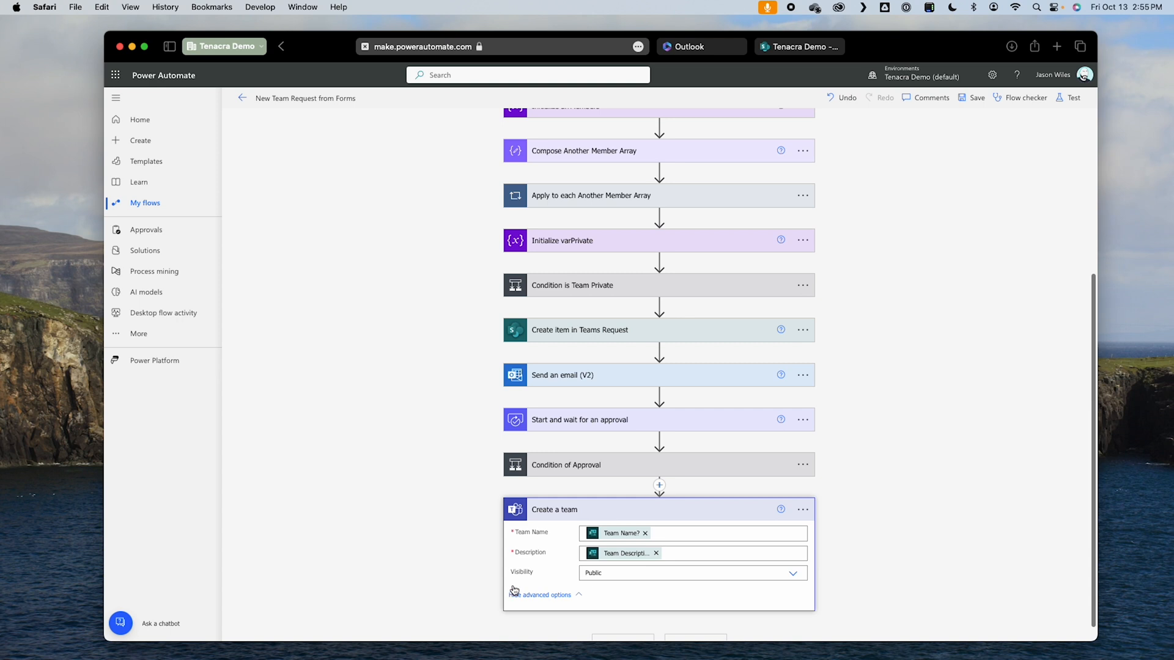
click(632, 575)
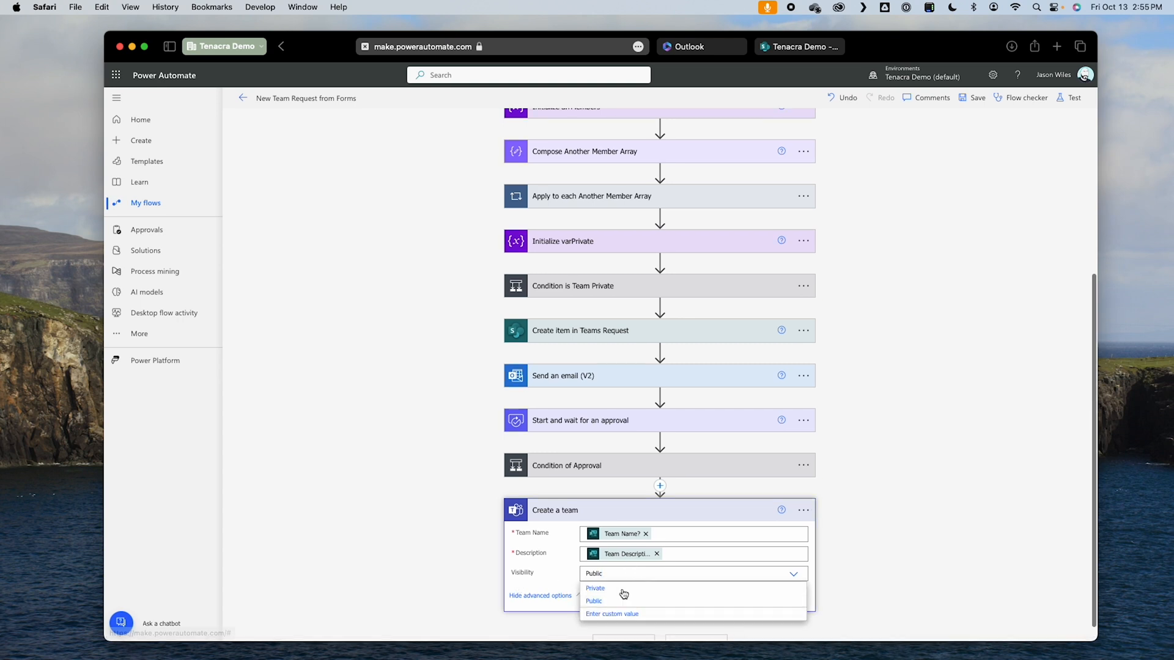
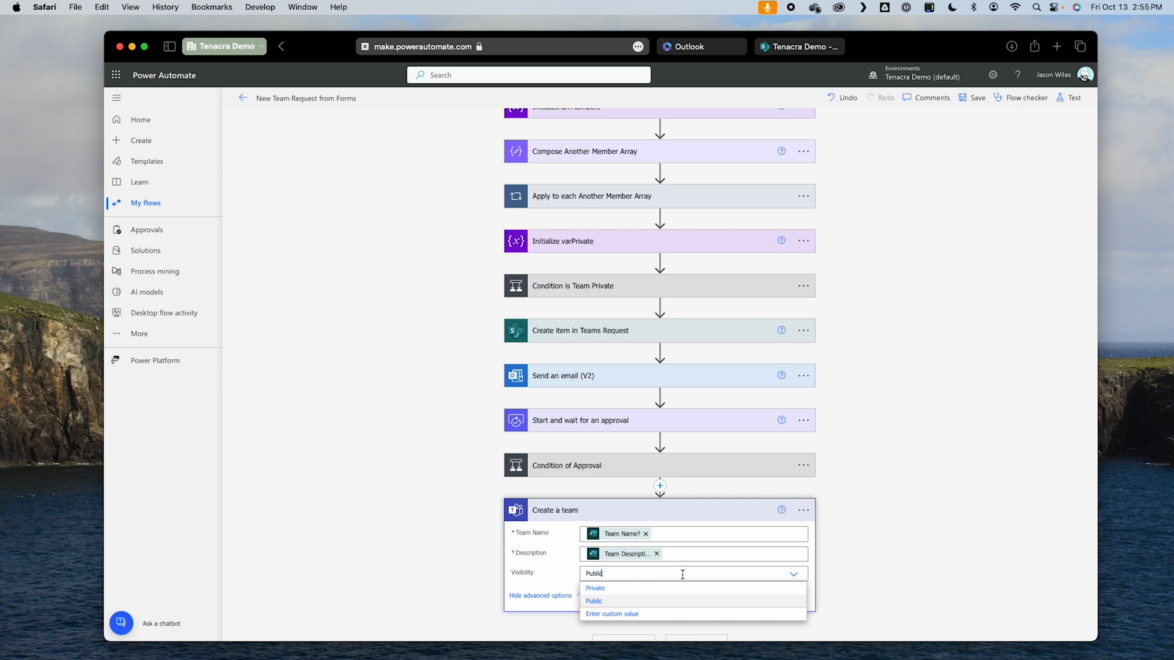
Step: Save the flow and insert an Initialize variable action between Condition of Approval and Create a team
click(843, 562)
click(973, 98)
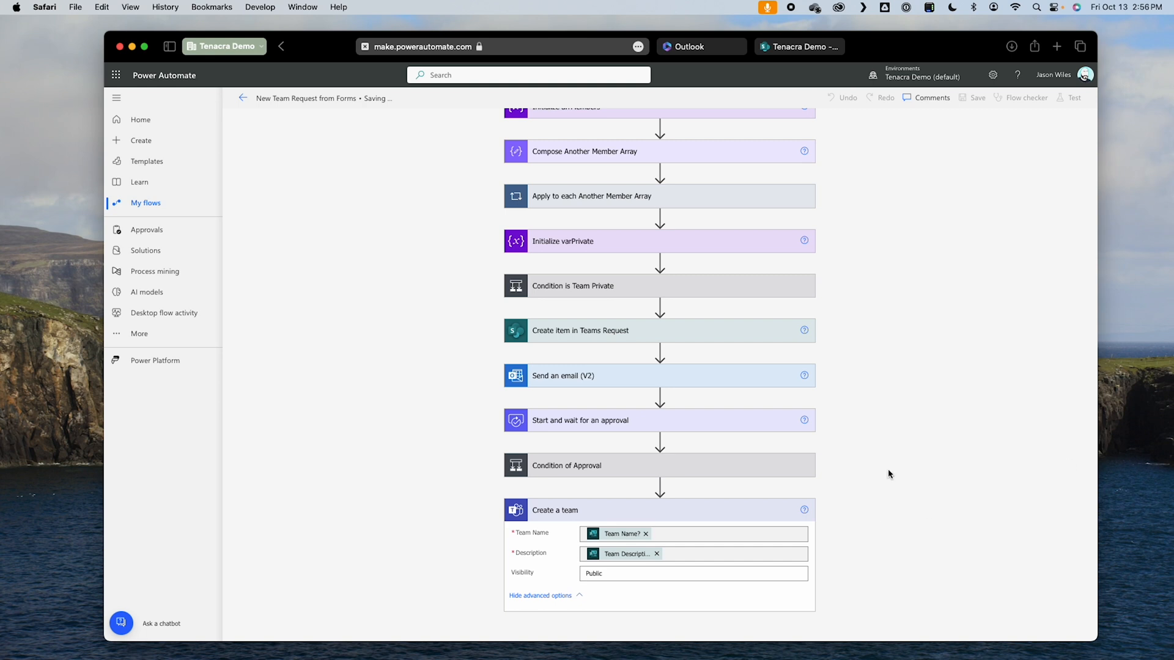
click(660, 502)
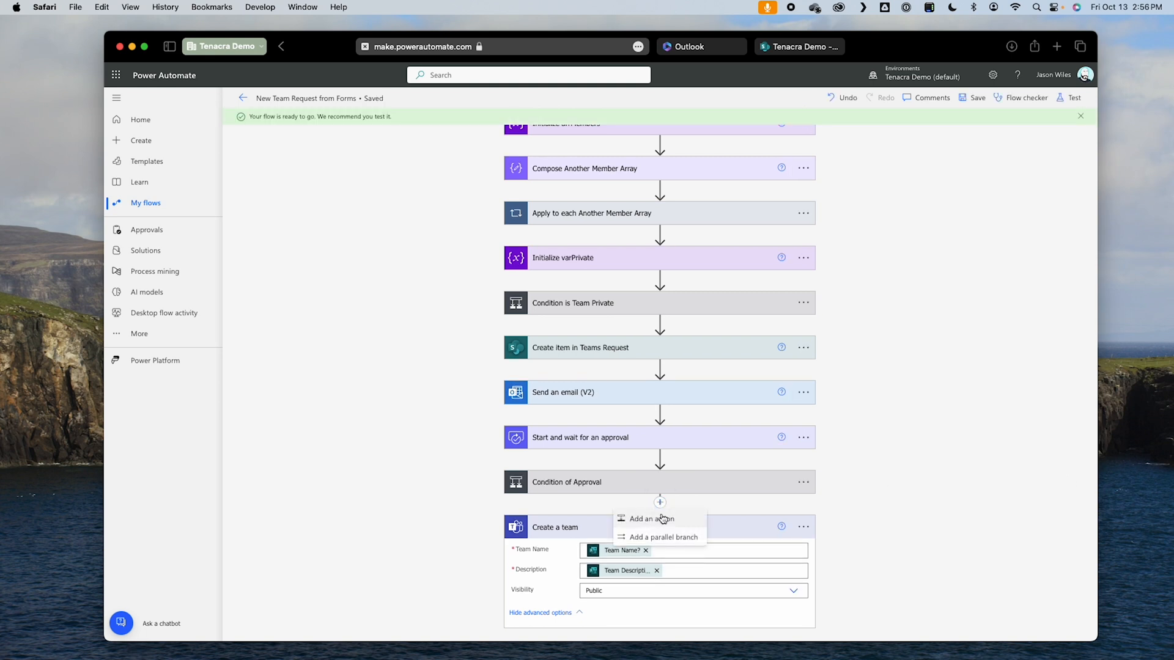
click(651, 519)
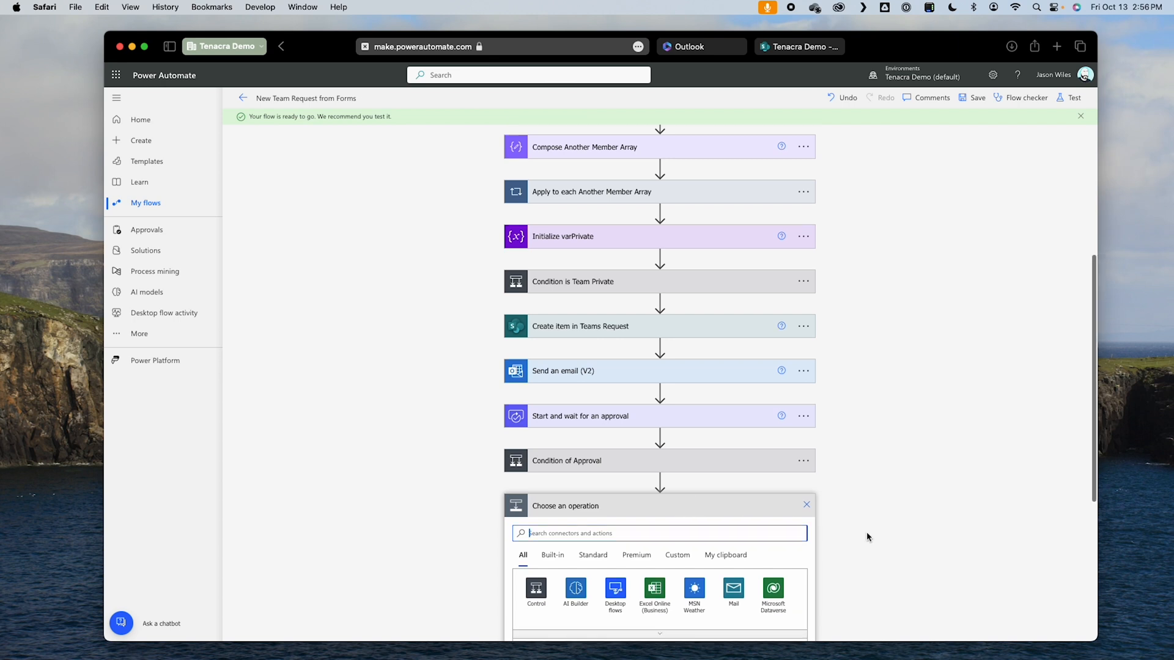
text(init)
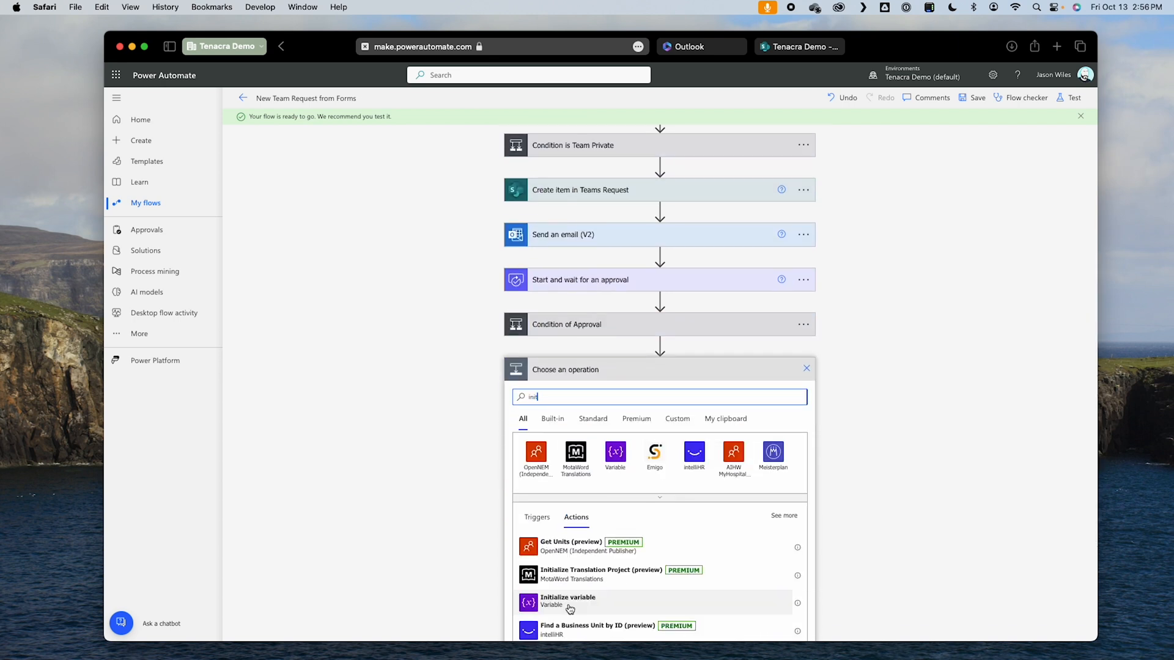
click(570, 606)
Step: Name the new variable varTeamVisibility and set its type to String
click(619, 515)
text(varTeamVisibility)
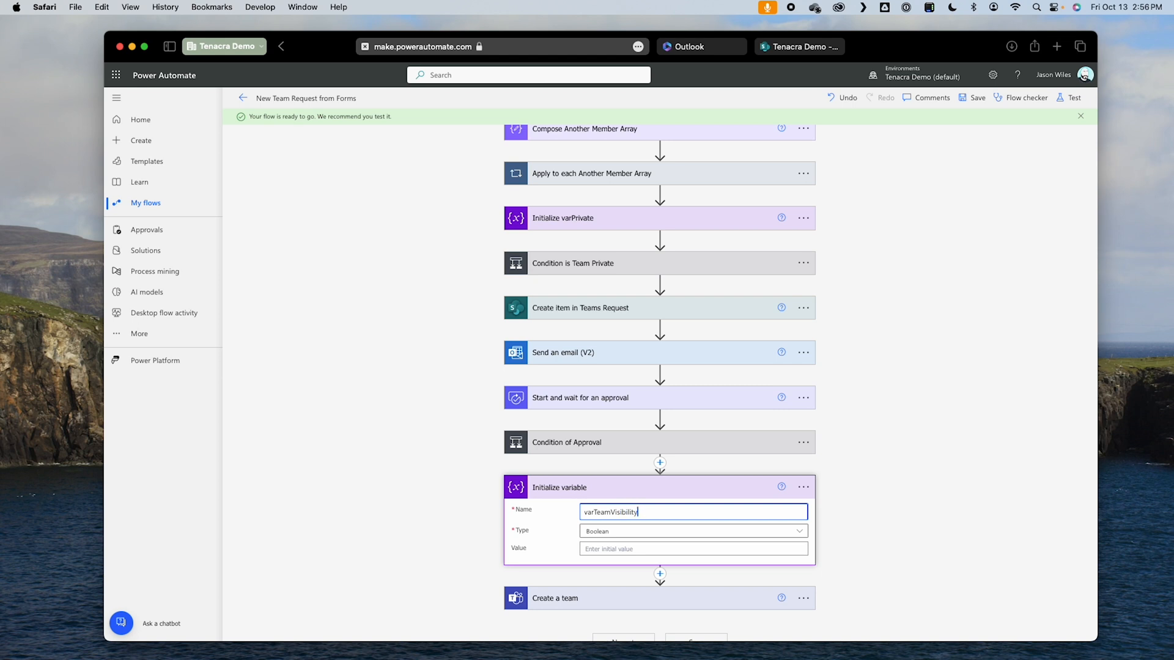
click(628, 532)
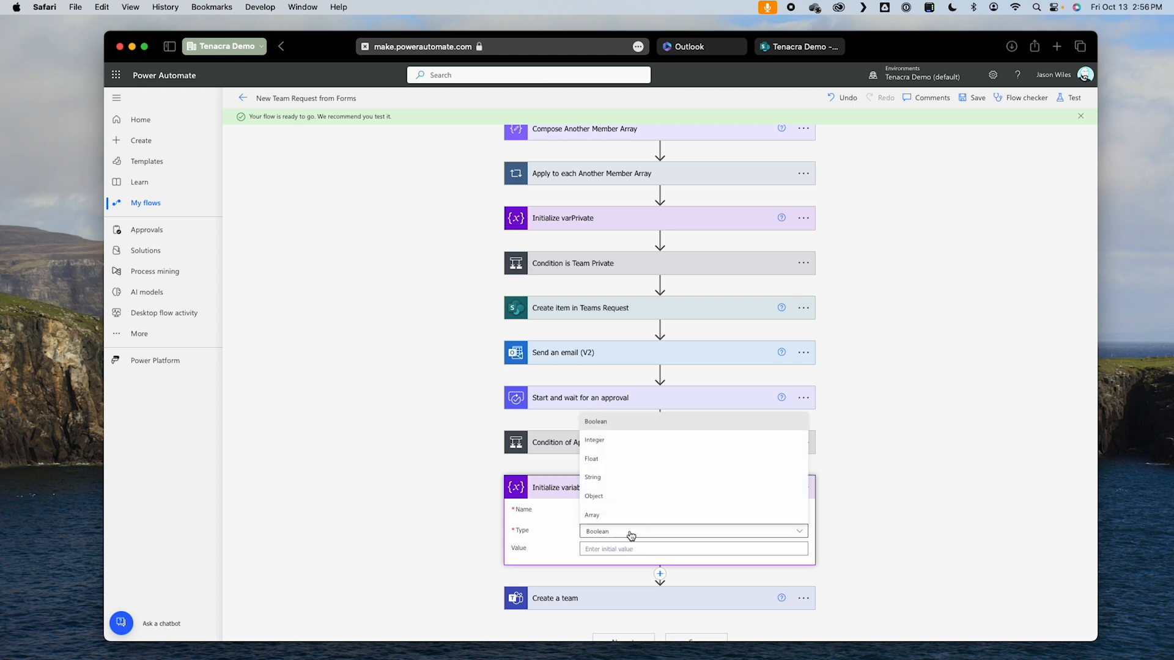
click(630, 478)
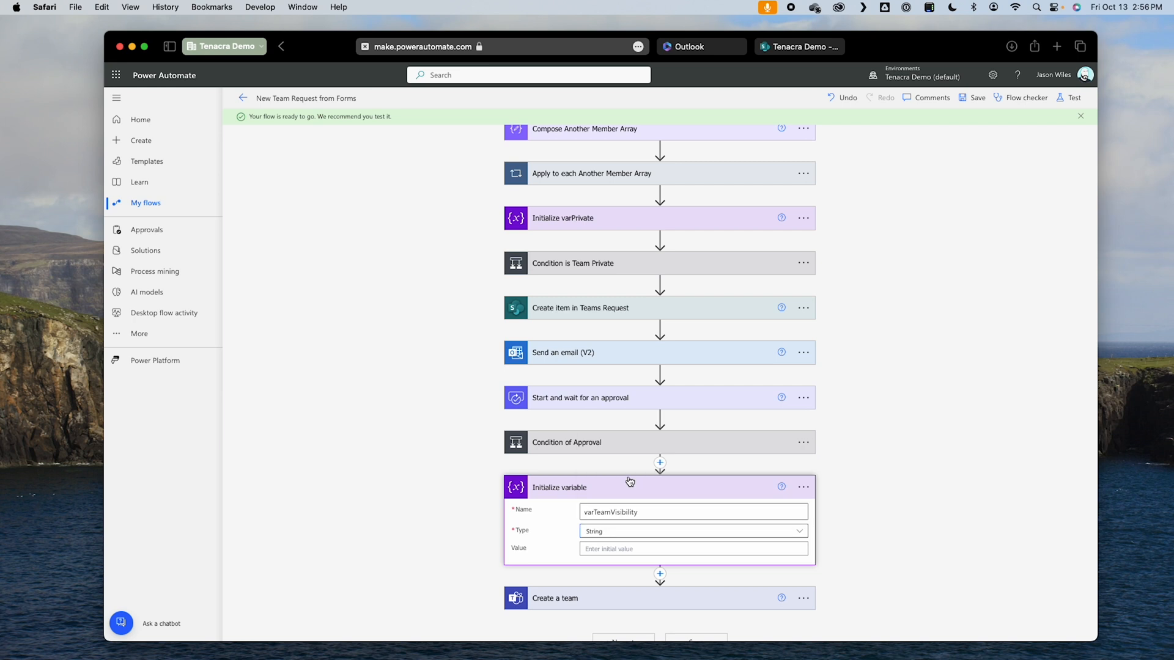
Step: Rename the new Initialize variable action as Initialize varTeamVisibility
double_click(648, 511)
key(super+c)
click(804, 487)
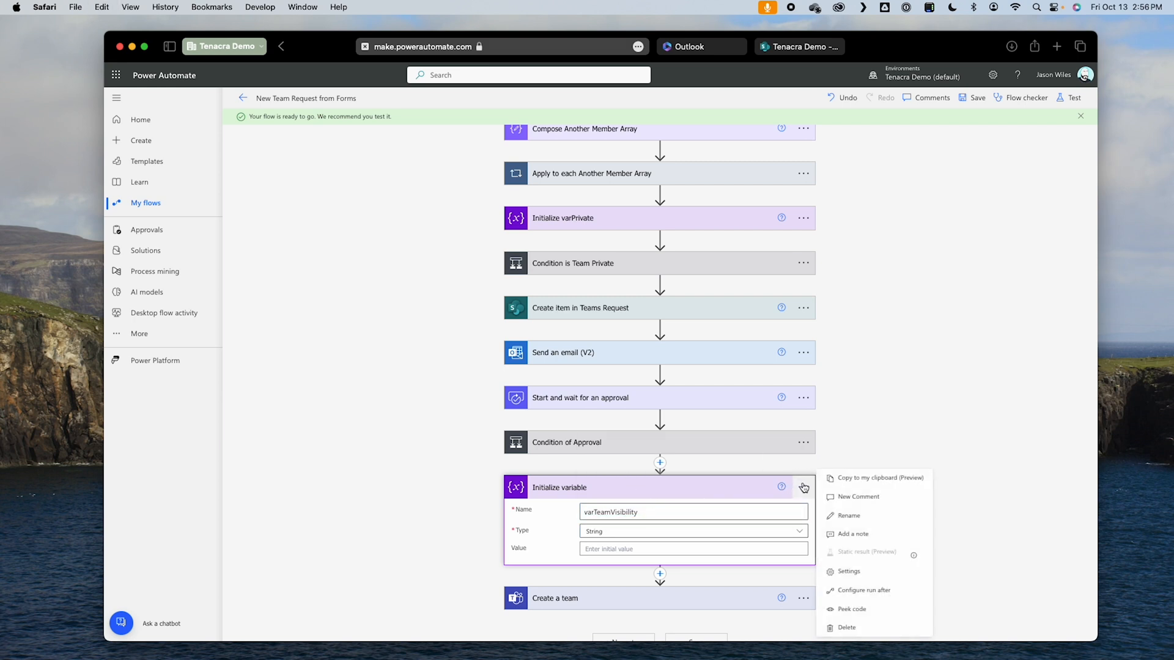
click(851, 515)
key(alt+shift+Left)
key(super+v)
click(942, 509)
Step: Insert a Condition control between Initialize varTeamVisibility and Create a team
scroll(905, 535, down, 1)
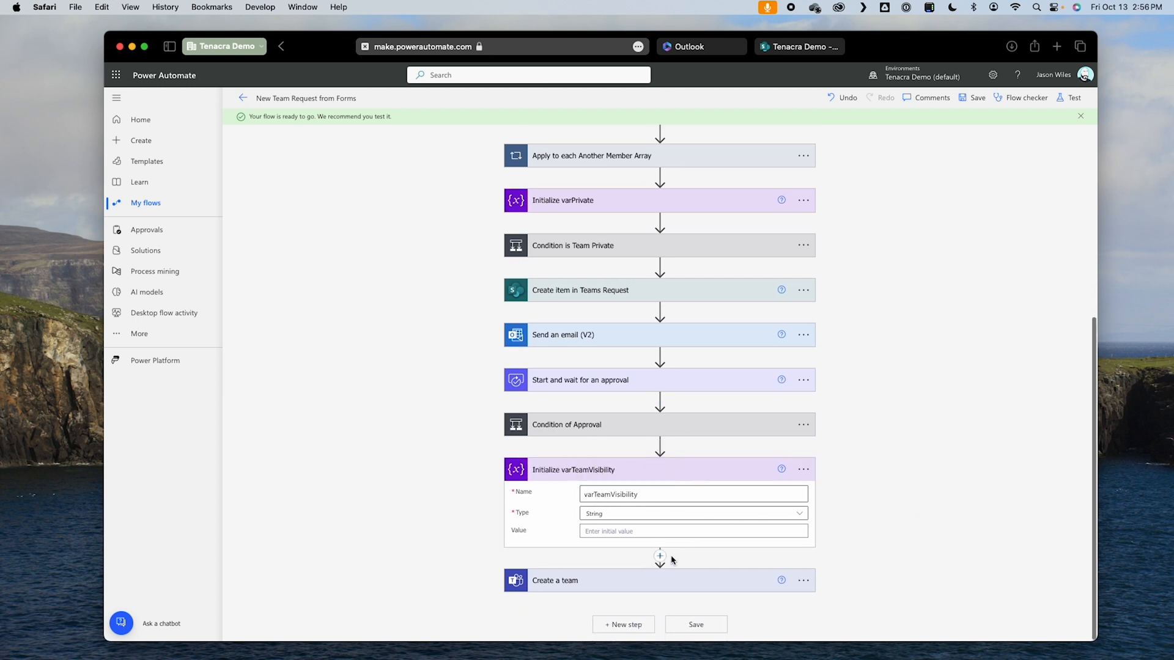
click(660, 555)
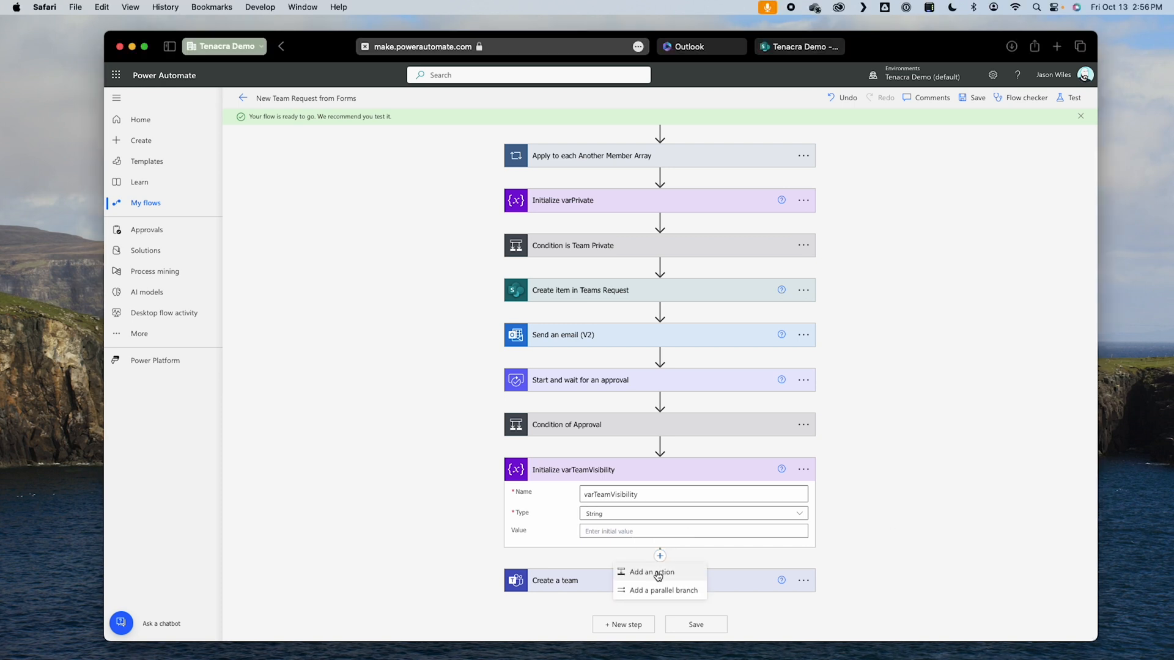
click(652, 572)
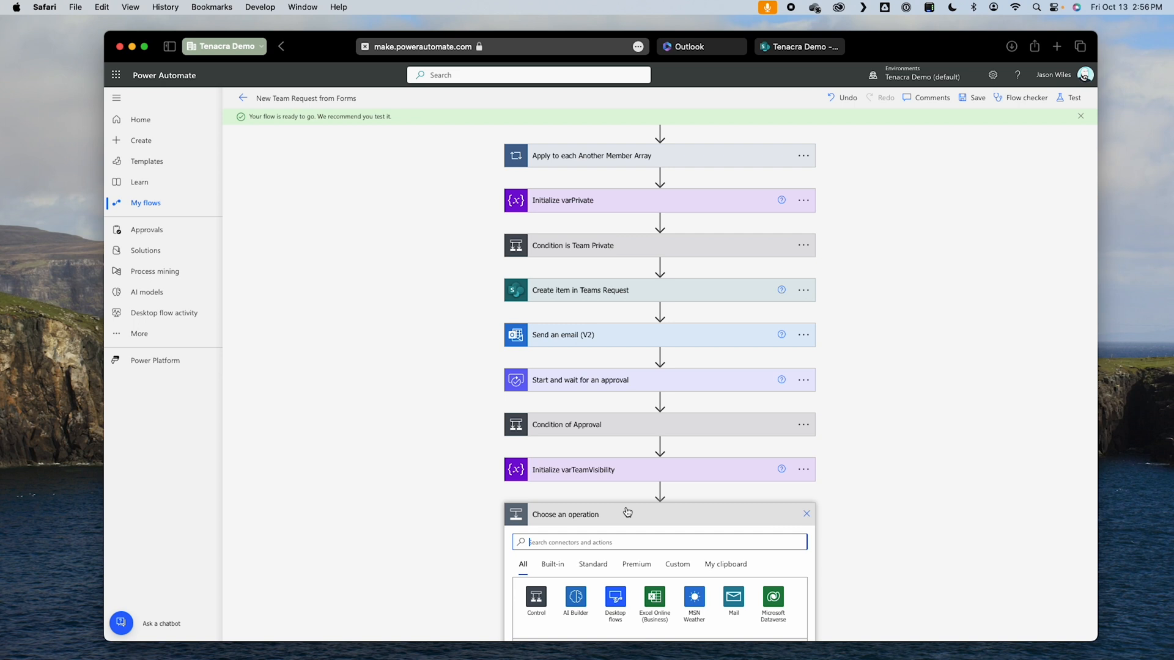
click(536, 506)
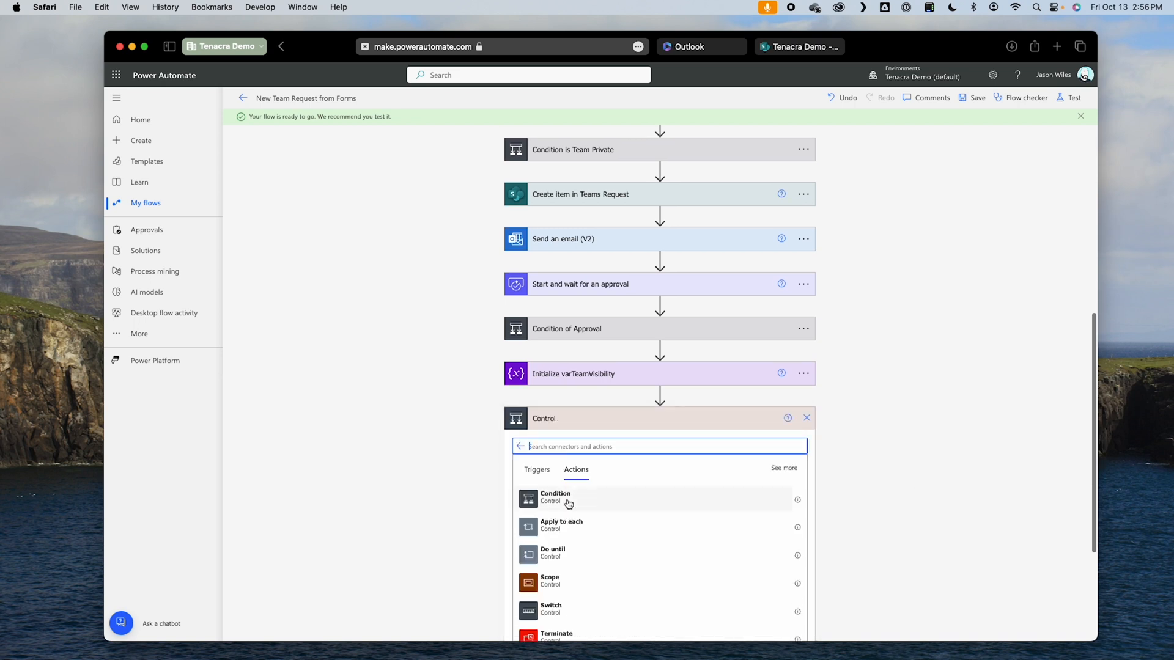
click(569, 504)
Step: Set the new condition to test whether varPrivate is equal to true
click(559, 450)
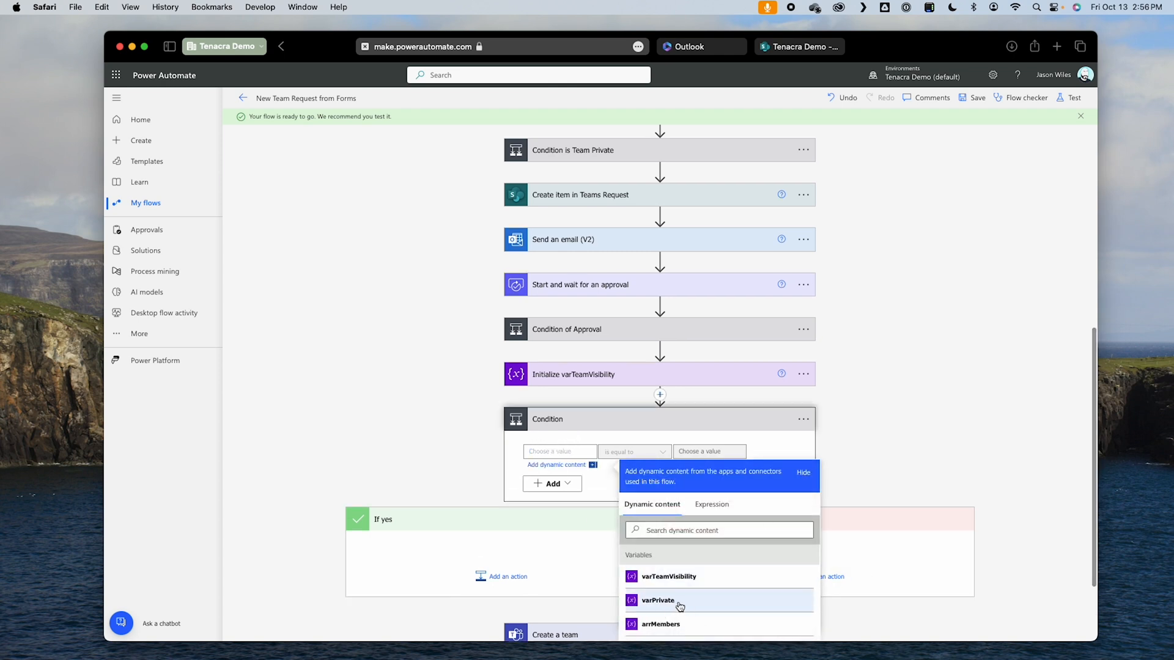
click(679, 607)
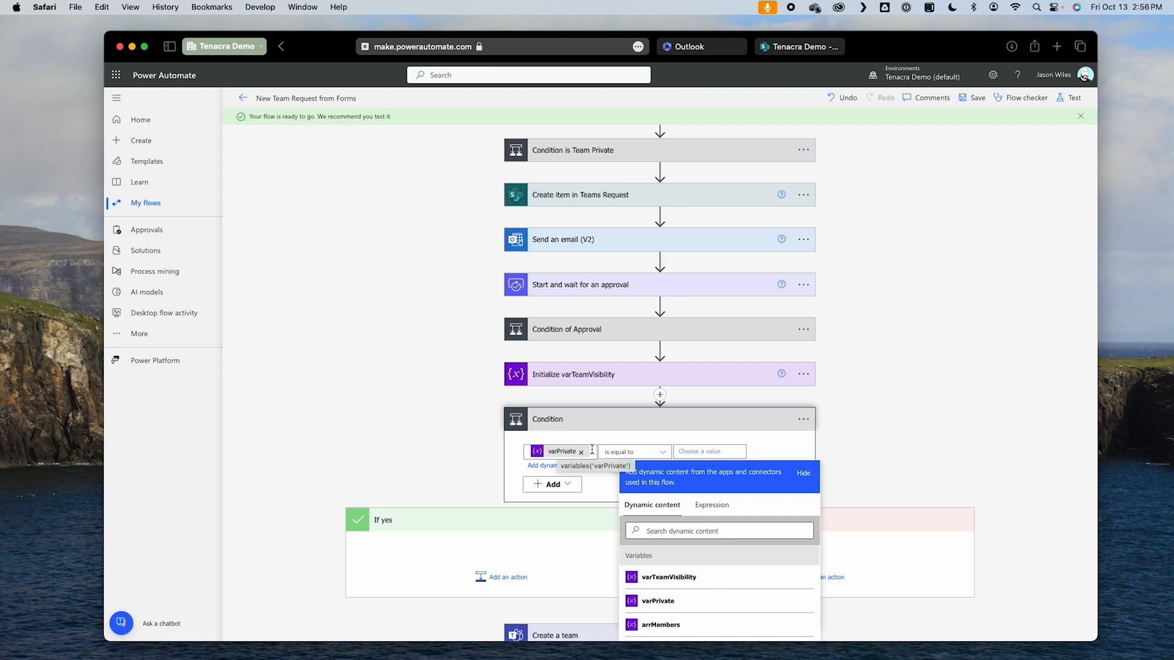
click(709, 452)
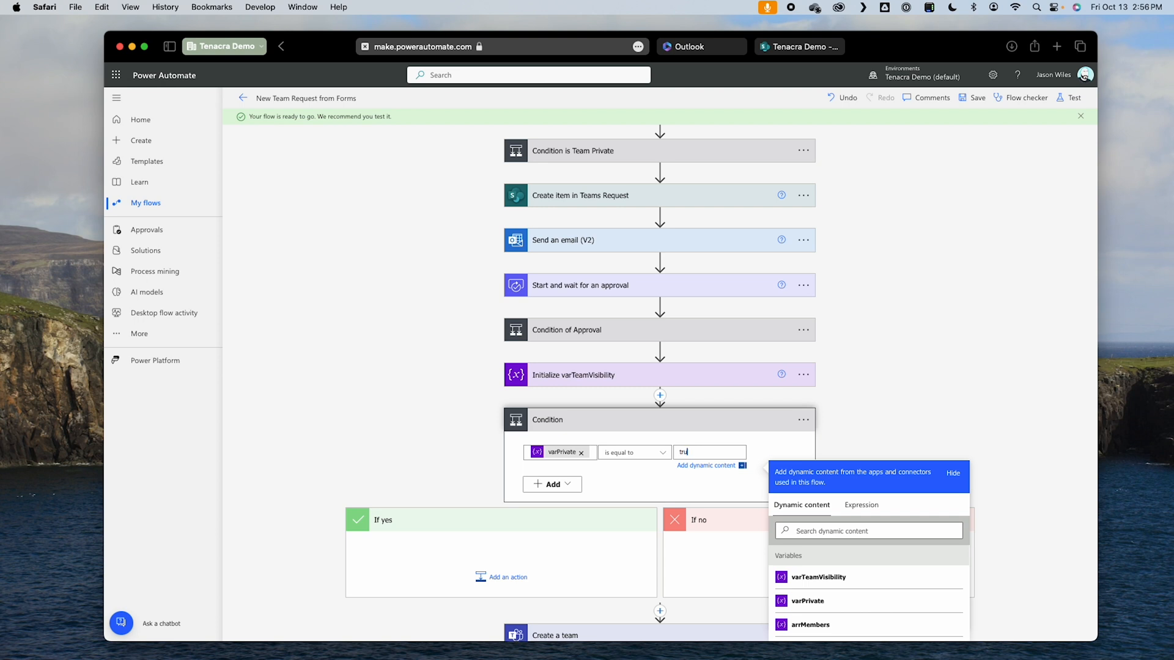
click(482, 578)
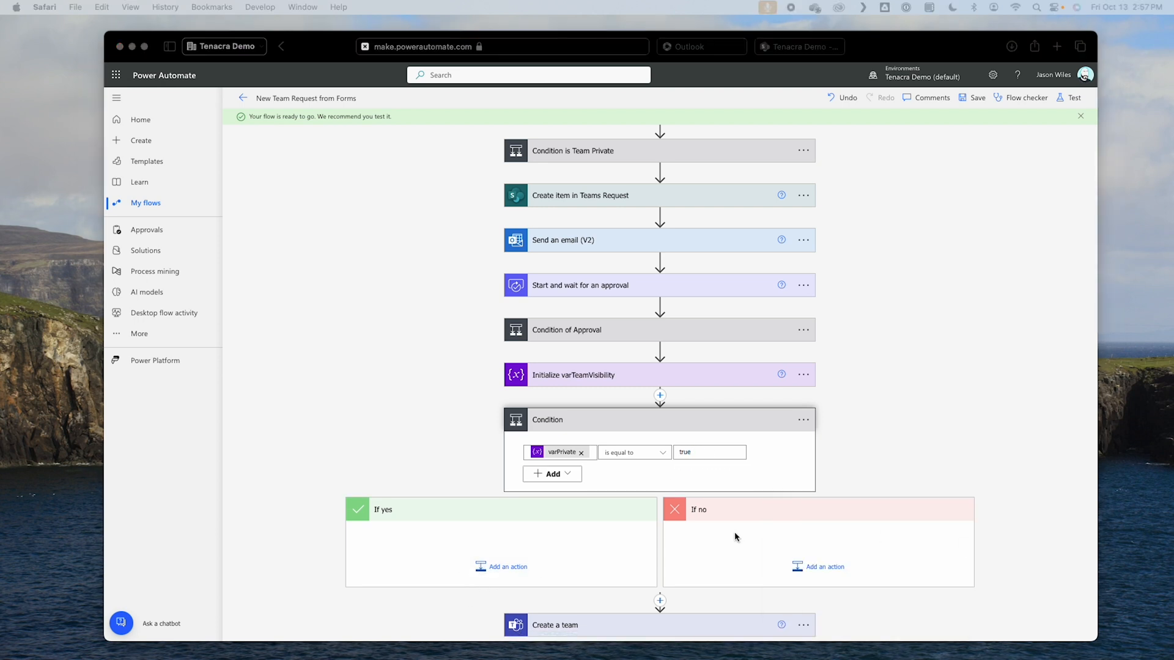
Step: Add a Set variable action to the If yes branch of the new condition
scroll(752, 535, down, 2)
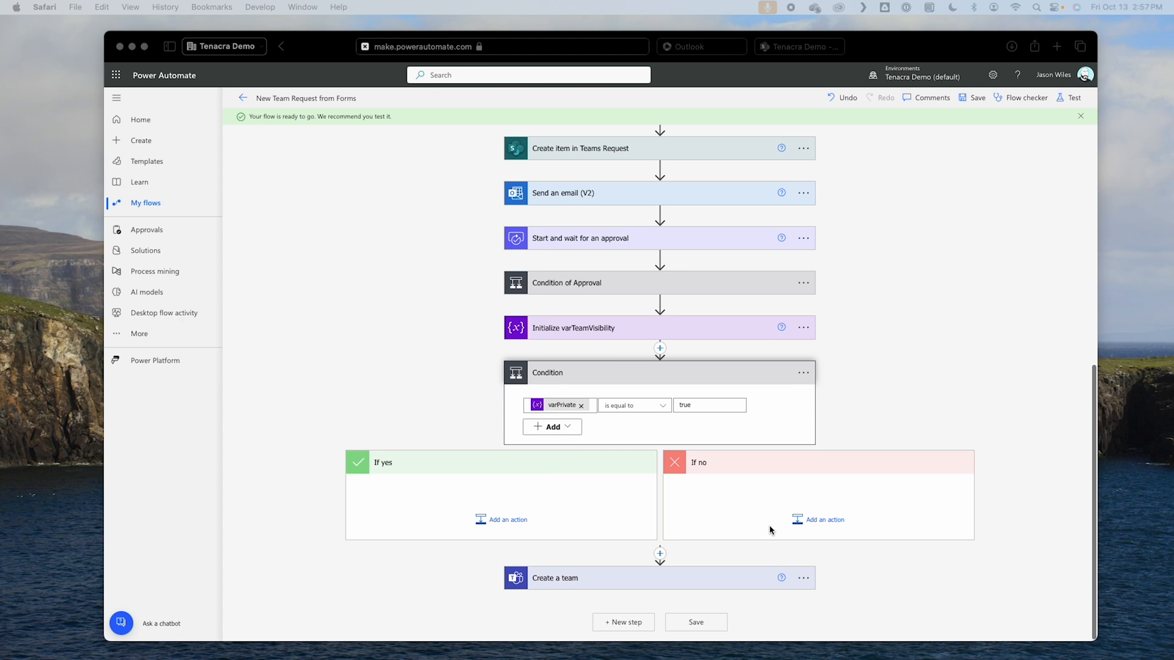
click(505, 523)
text(set)
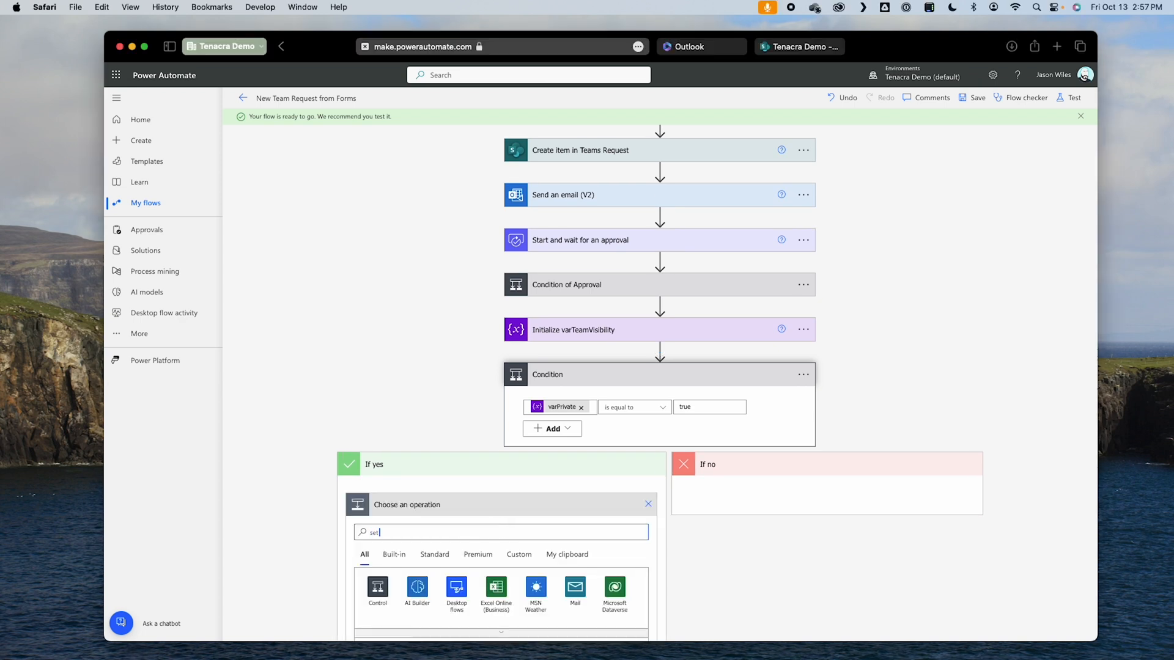
text( var)
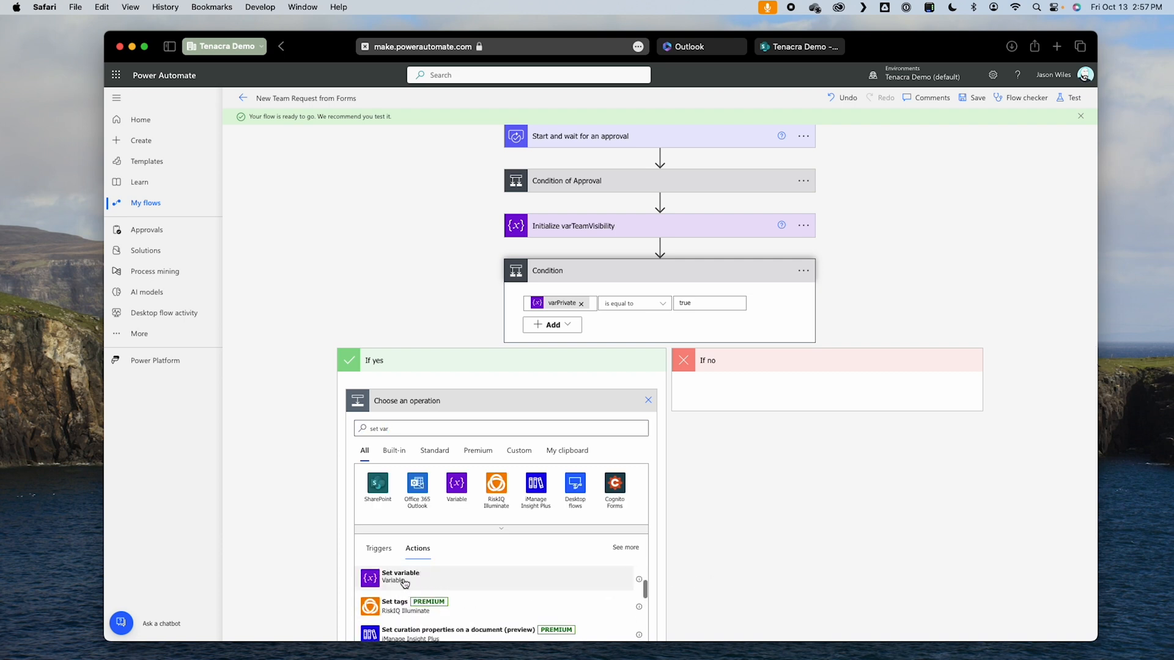
click(396, 582)
Step: Configure the If yes Set variable action to give varTeamVisibility the value Private
click(557, 467)
click(448, 503)
click(448, 484)
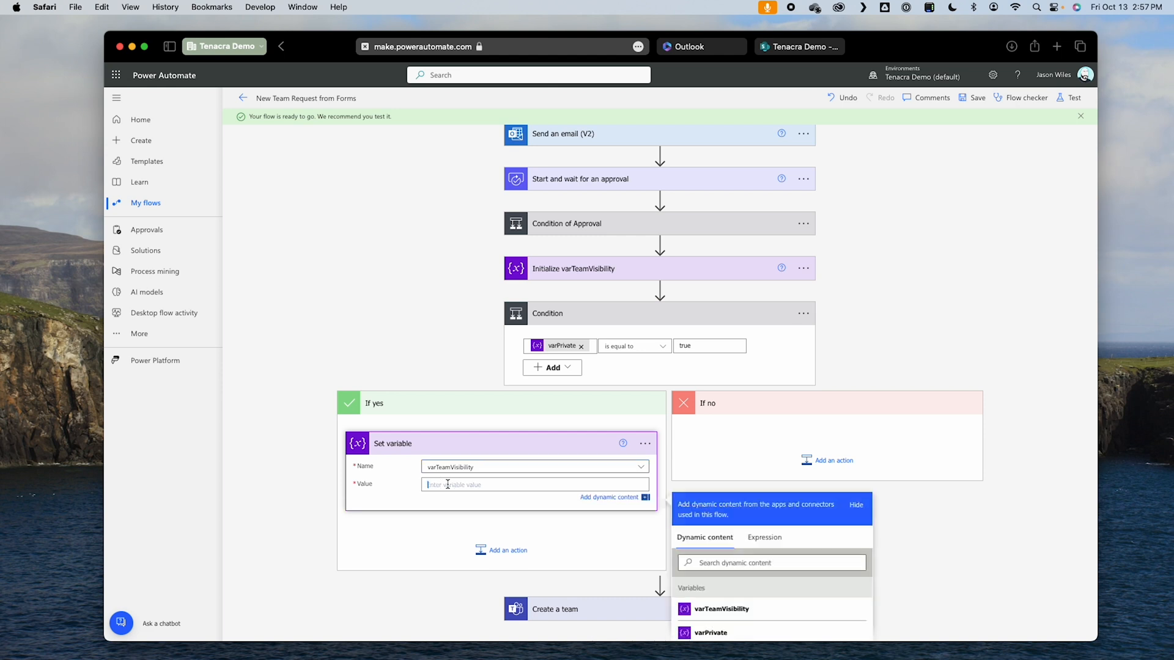
text(Private)
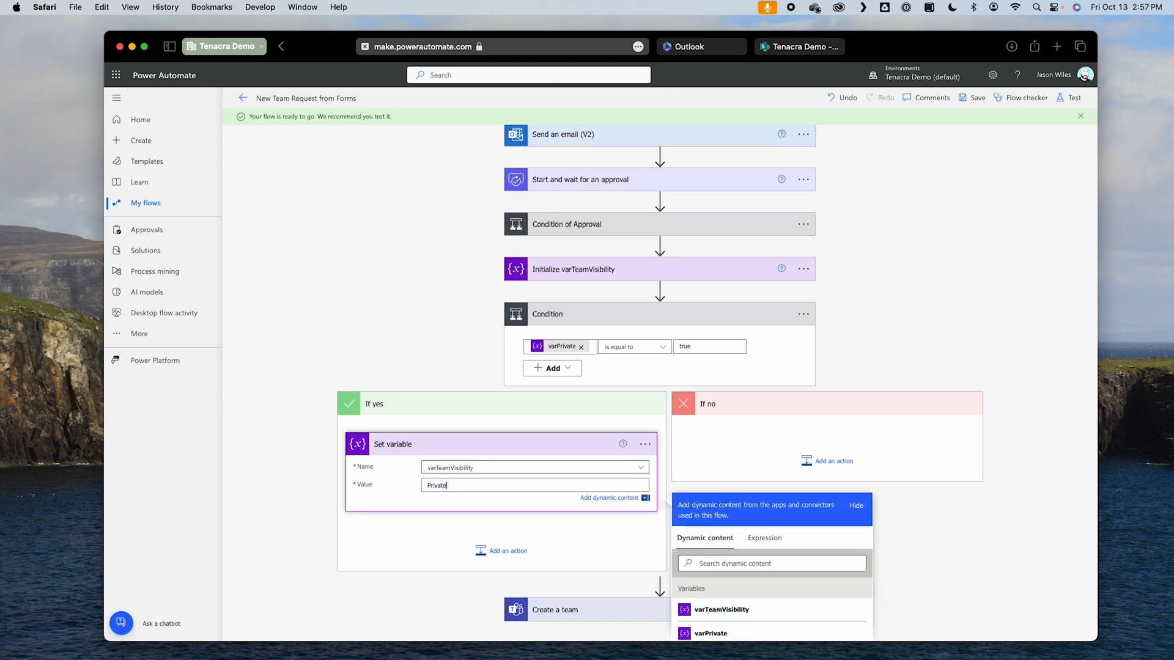
Step: Expand the Create a team action and check the exact wording of its Visibility choices
scroll(441, 517, up, 2)
scroll(442, 538, down, 5)
click(558, 487)
click(643, 580)
click(597, 557)
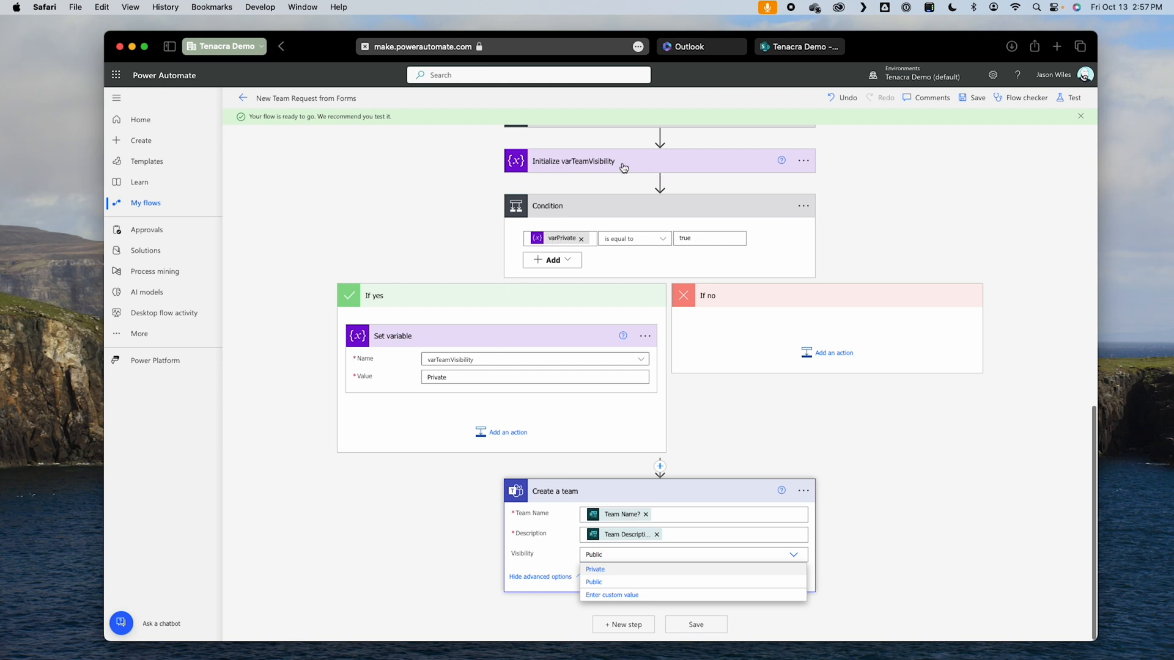
Step: Rename the Set variable action in the If yes branch as Set varTeamVisibility to Private
click(645, 340)
click(689, 373)
double_click(406, 335)
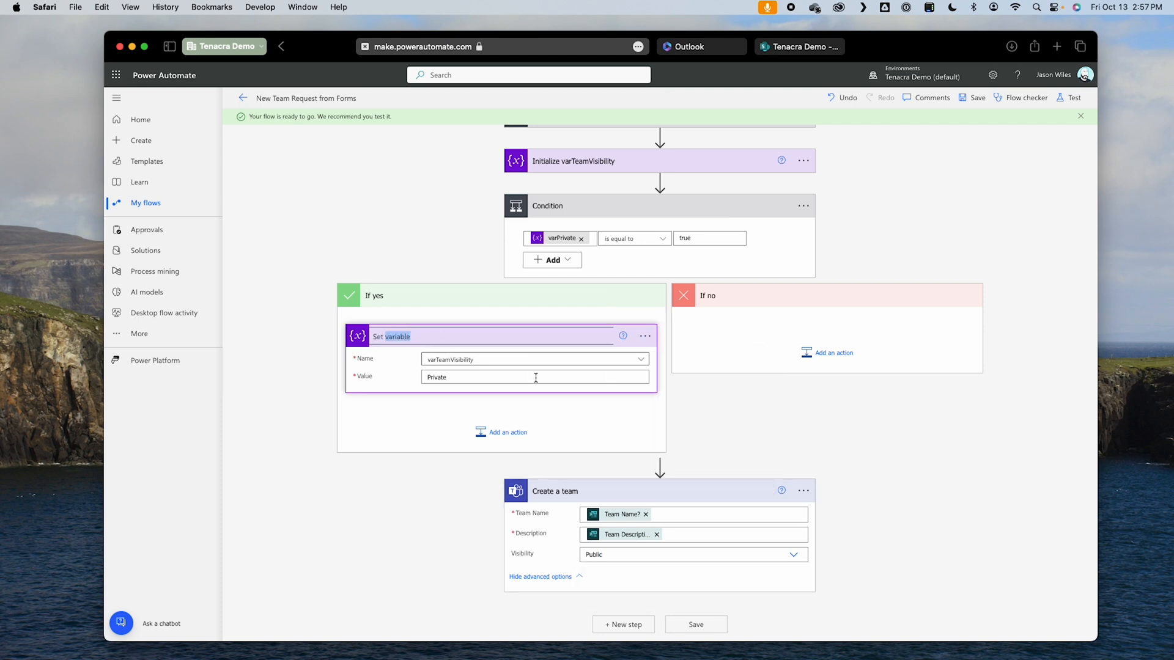
text(var)
triple_click(443, 335)
click(719, 434)
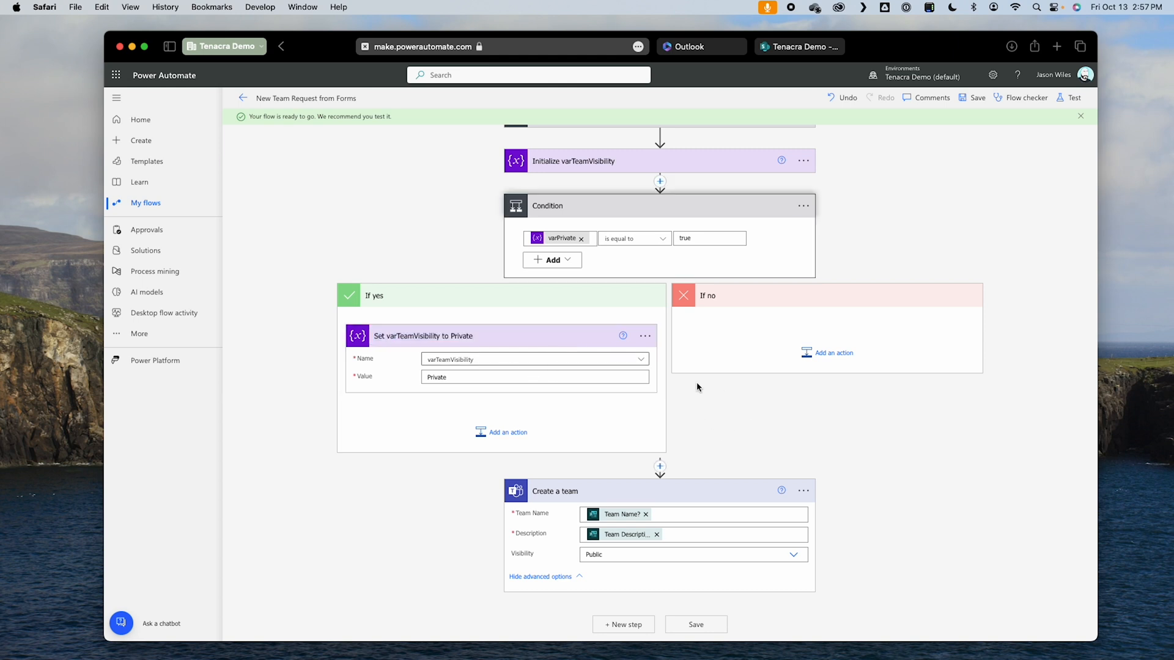
Step: Add a Set variable action to the If no branch of the new condition
click(834, 353)
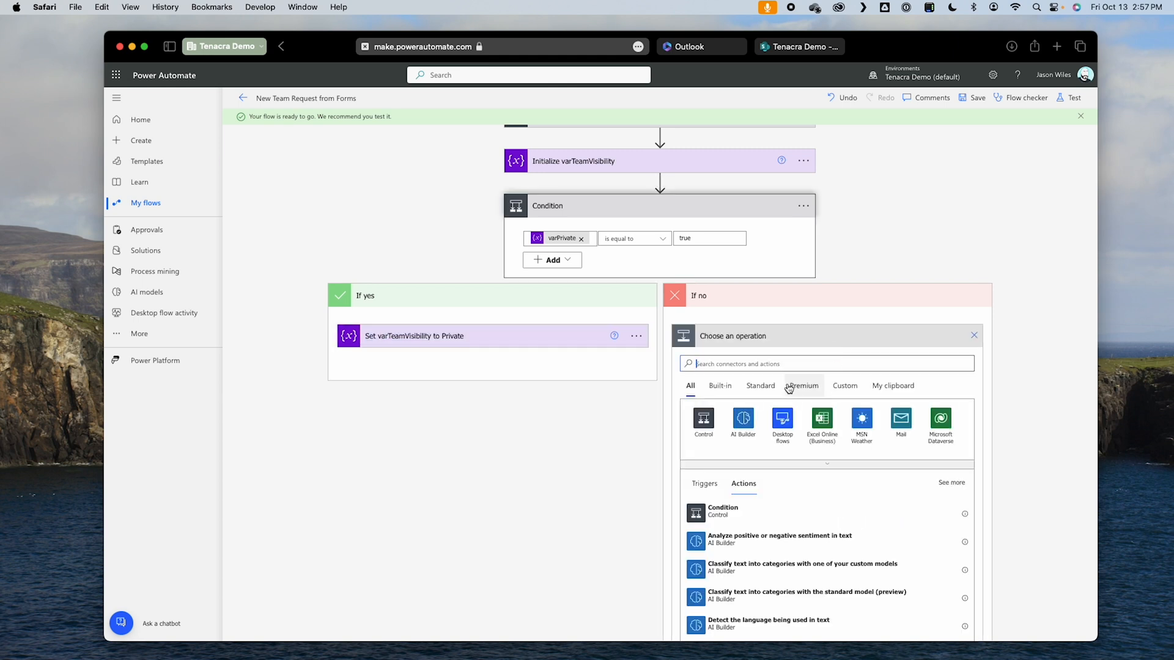
text(set var)
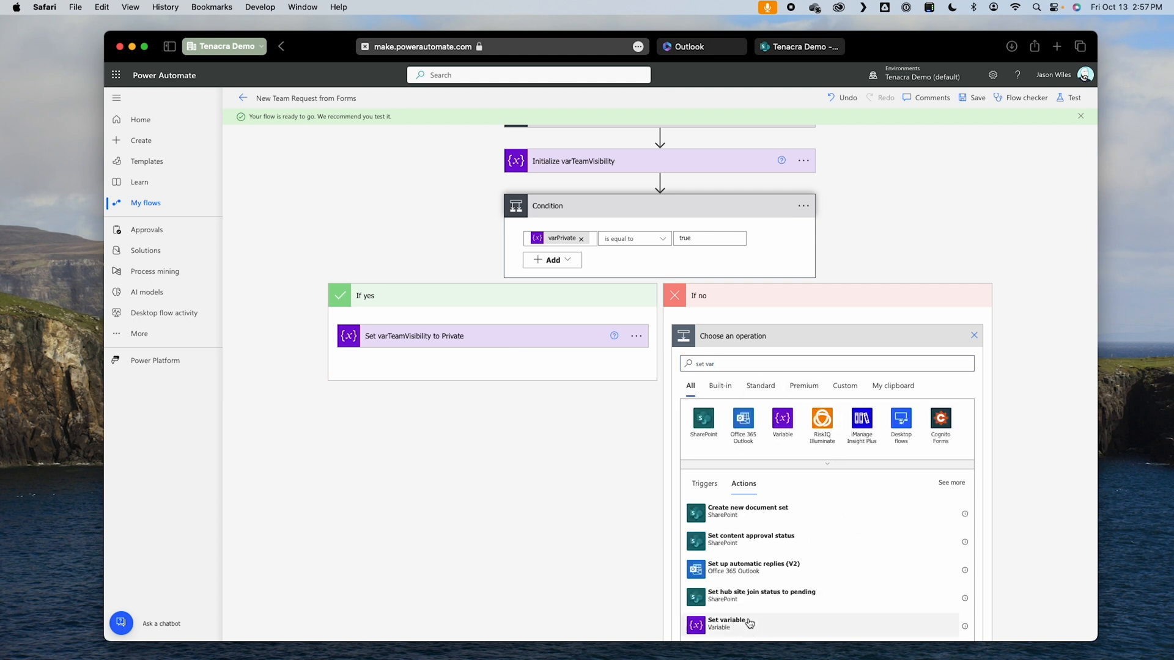
click(749, 624)
Step: Configure the If no Set variable action to give varTeamVisibility the value Public
click(818, 474)
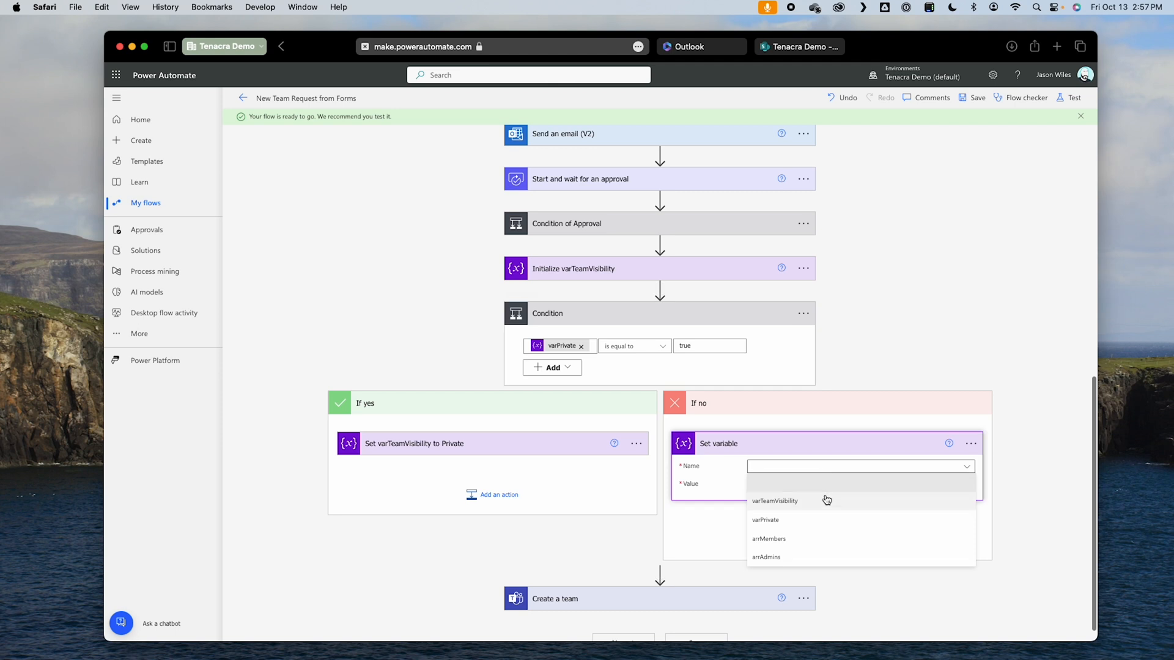
click(828, 502)
click(804, 485)
text(Public)
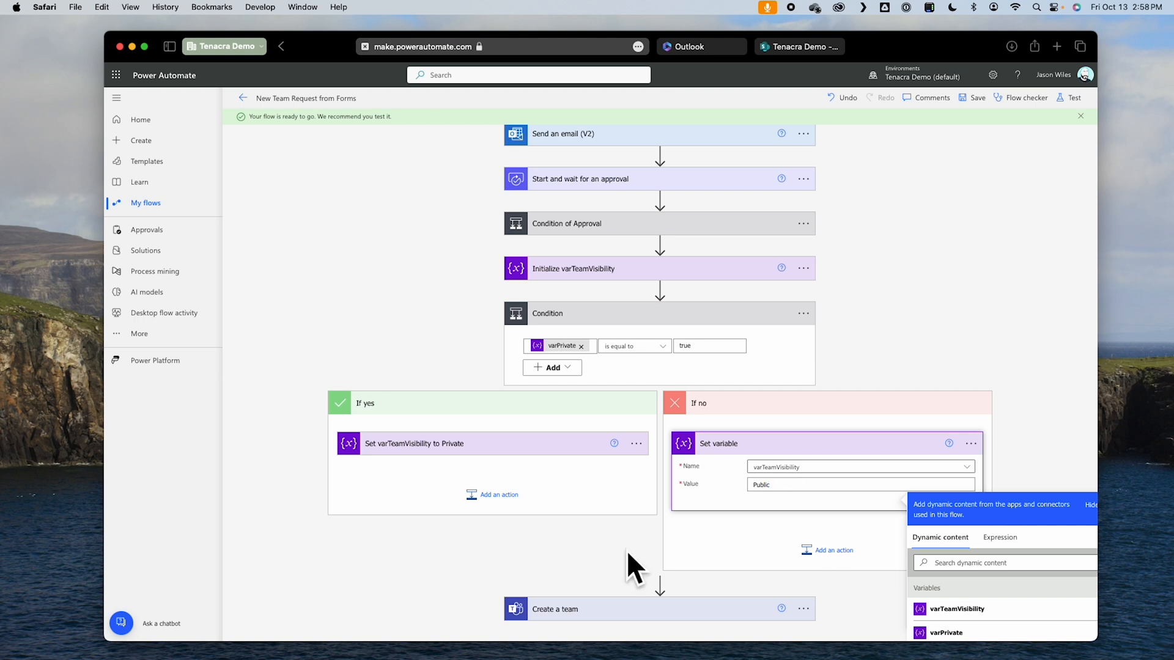
click(662, 531)
Step: Set Visibility in the Create a team action to a custom value using the varTeamVisibility variable
scroll(669, 559, down, 1)
click(682, 583)
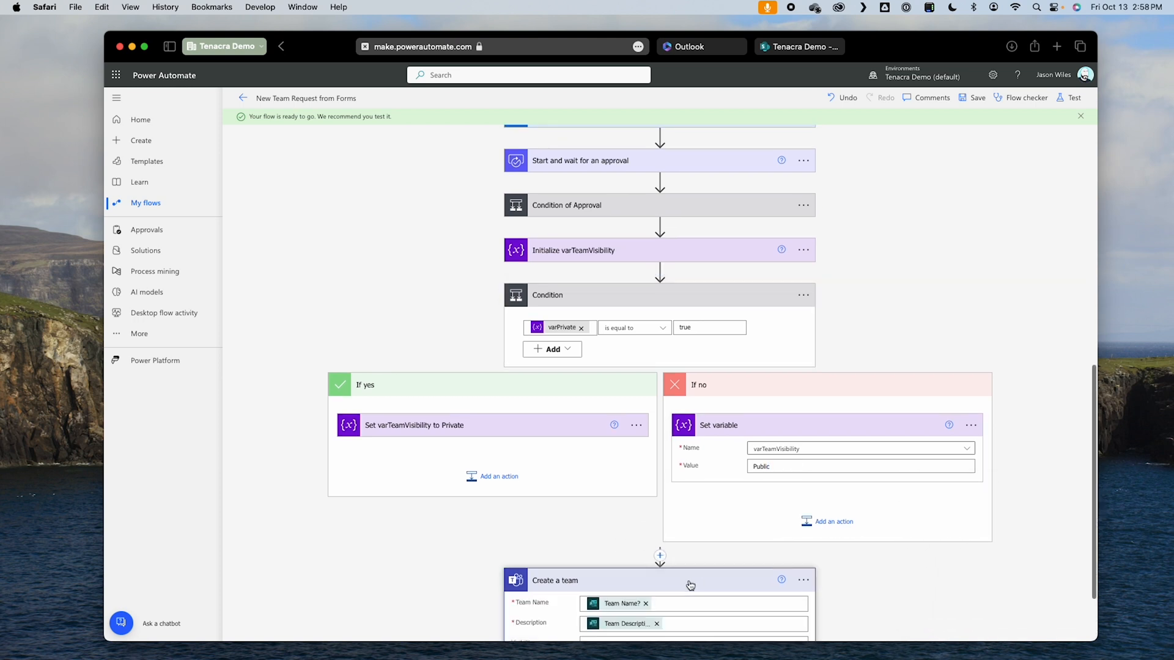
scroll(687, 587, down, 3)
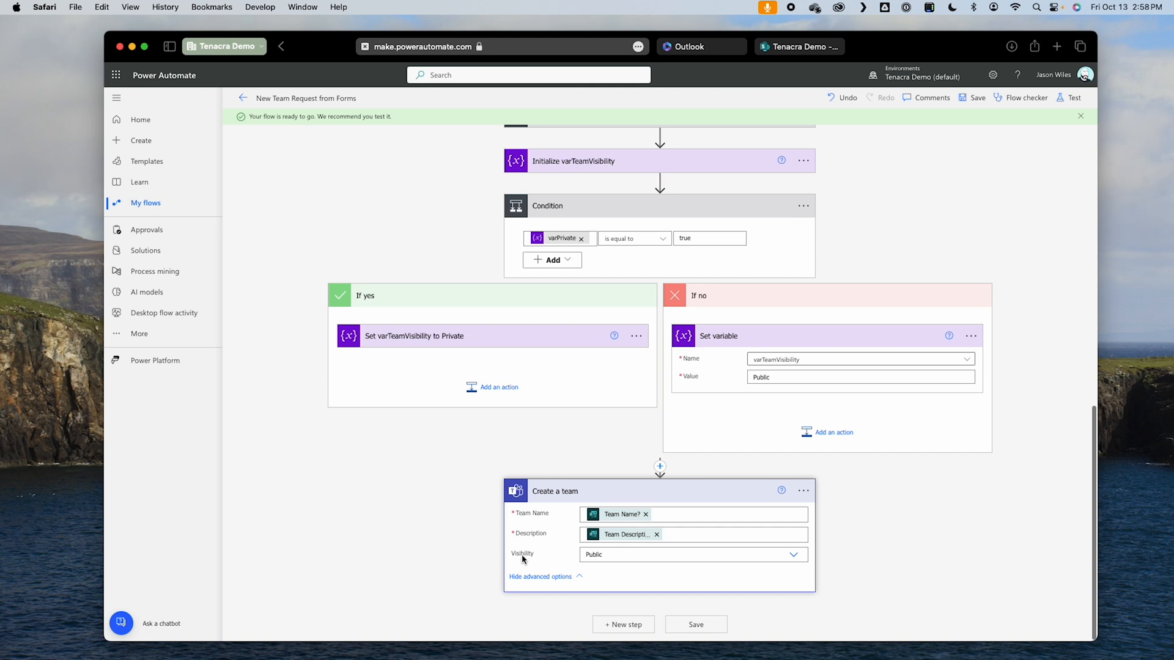
click(637, 552)
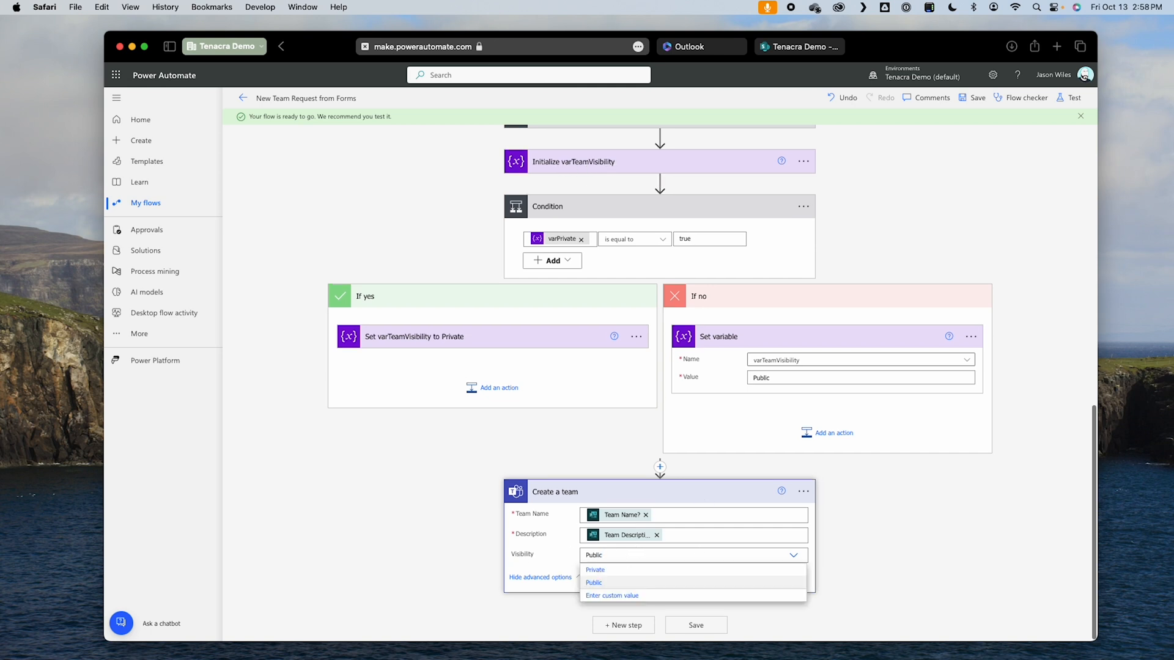
click(611, 595)
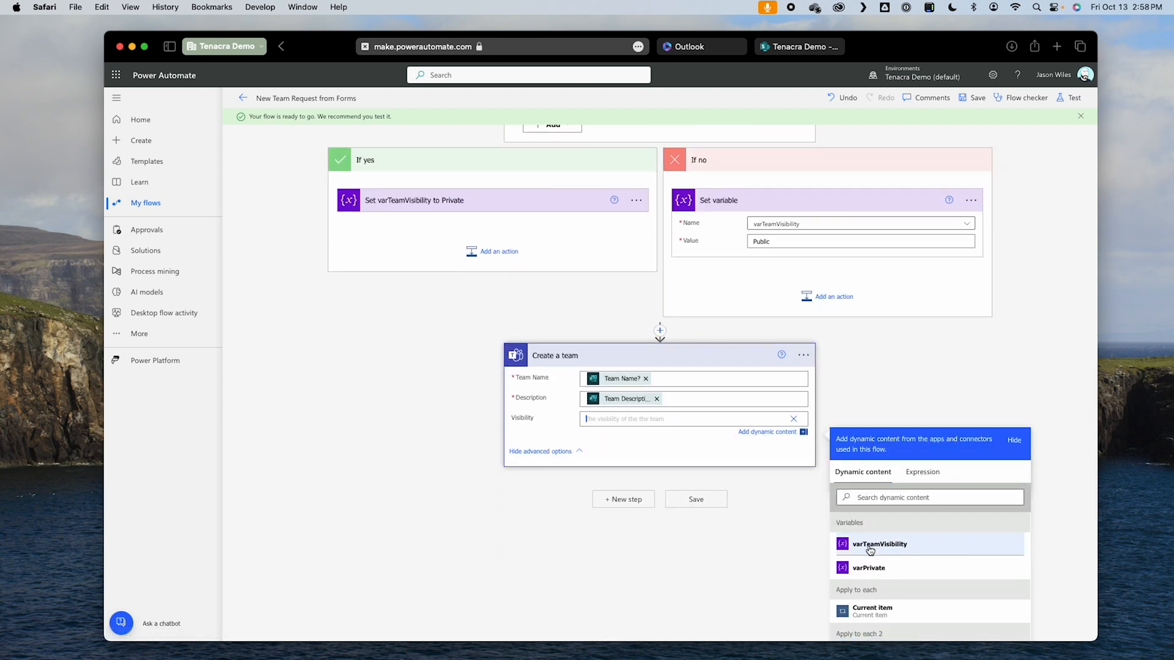
click(949, 546)
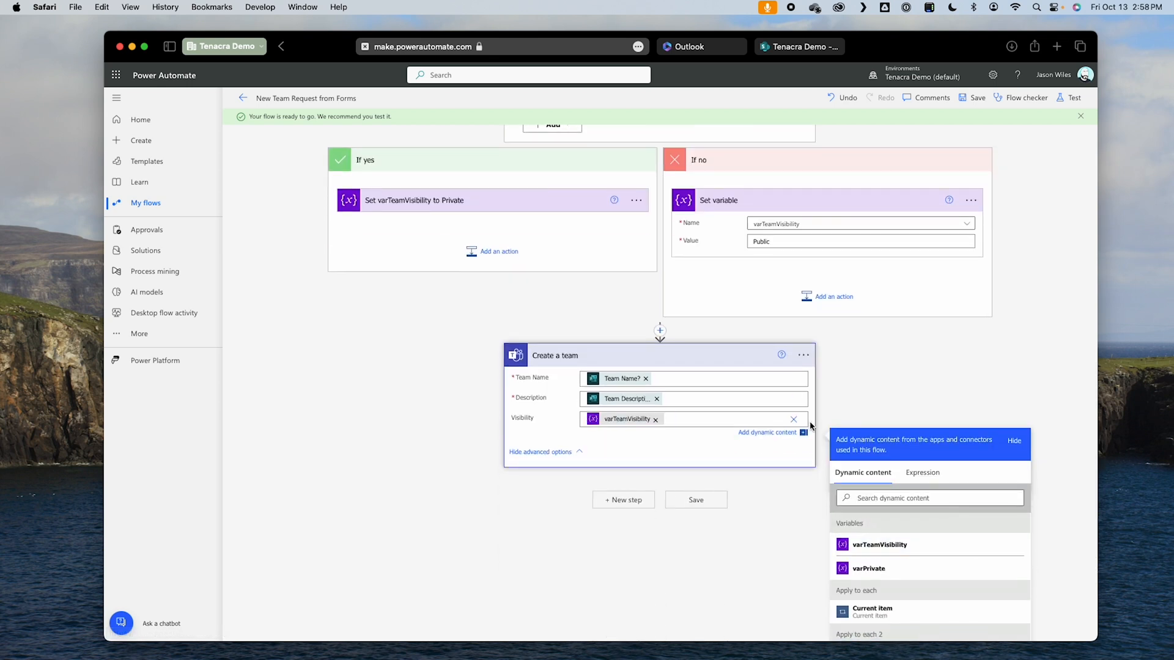
Step: Expand the Set varTeamVisibility to Private action and save the flow
click(435, 207)
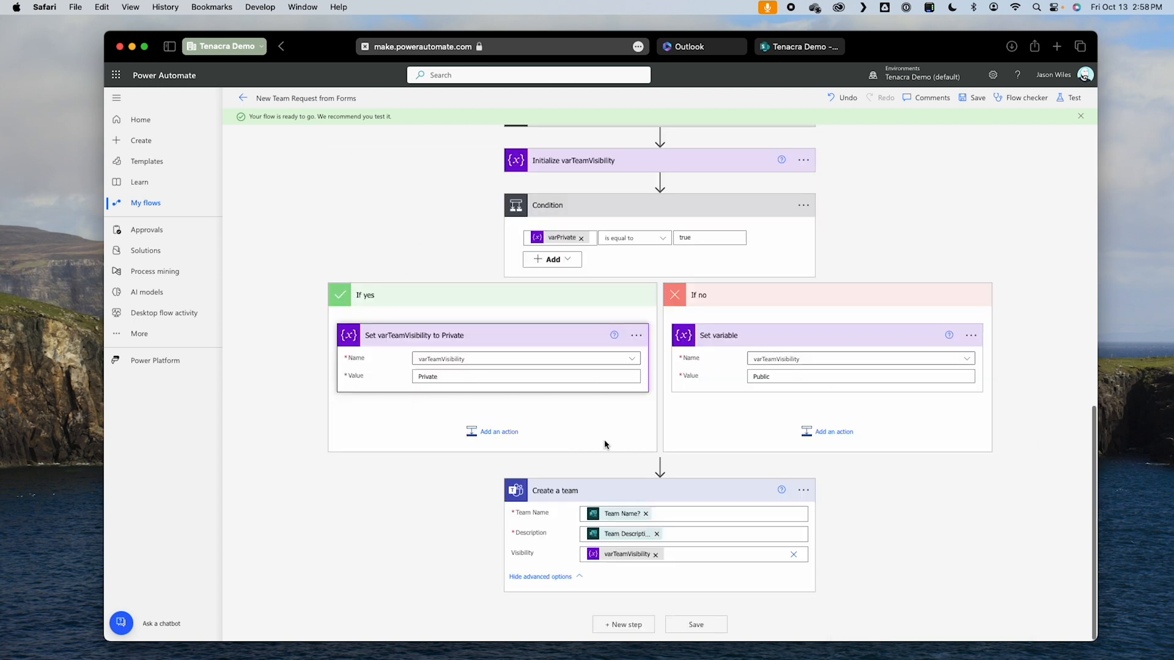
click(696, 624)
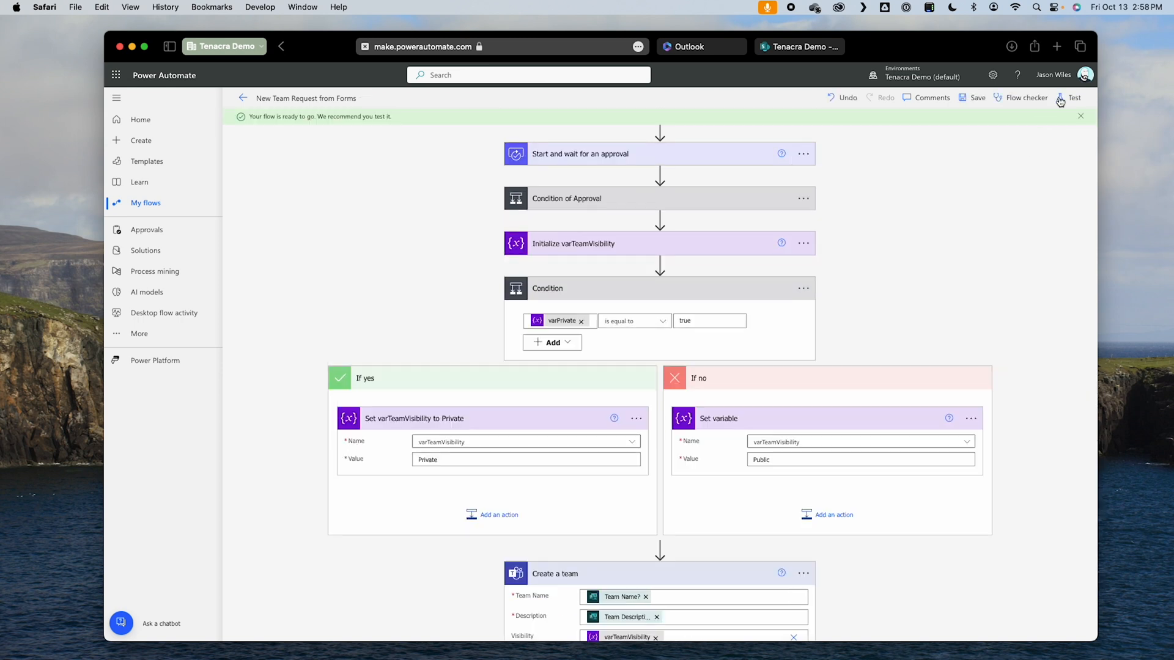
Step: Test the flow automatically with the most recently used trigger and follow the run down to the approval action
click(1060, 100)
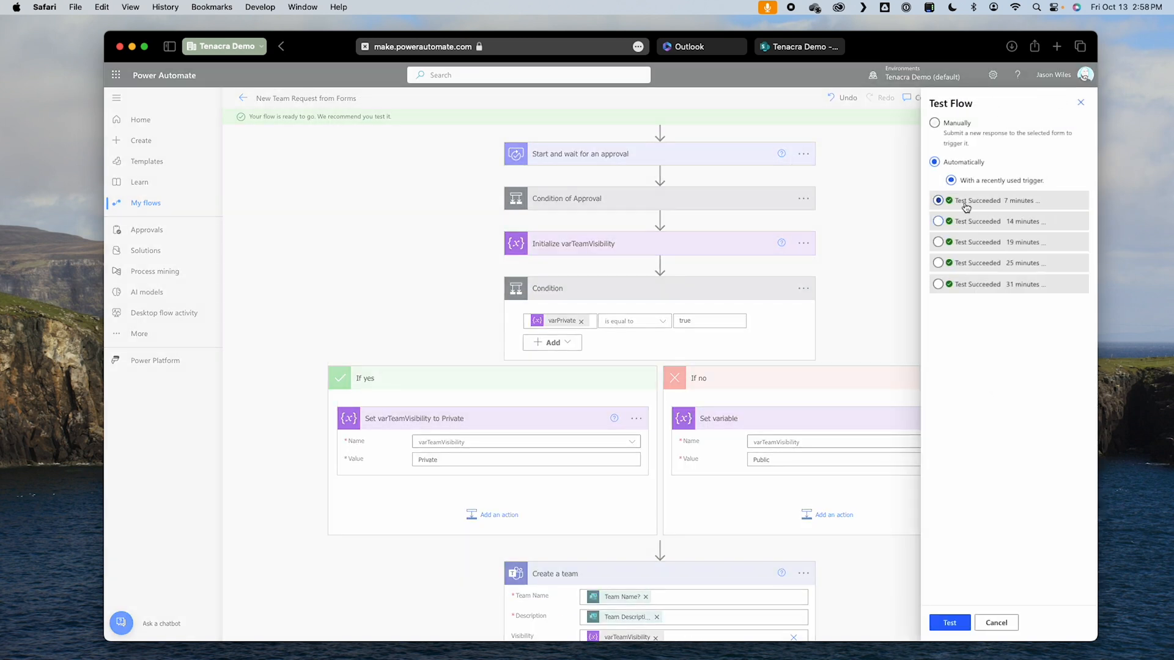
click(958, 630)
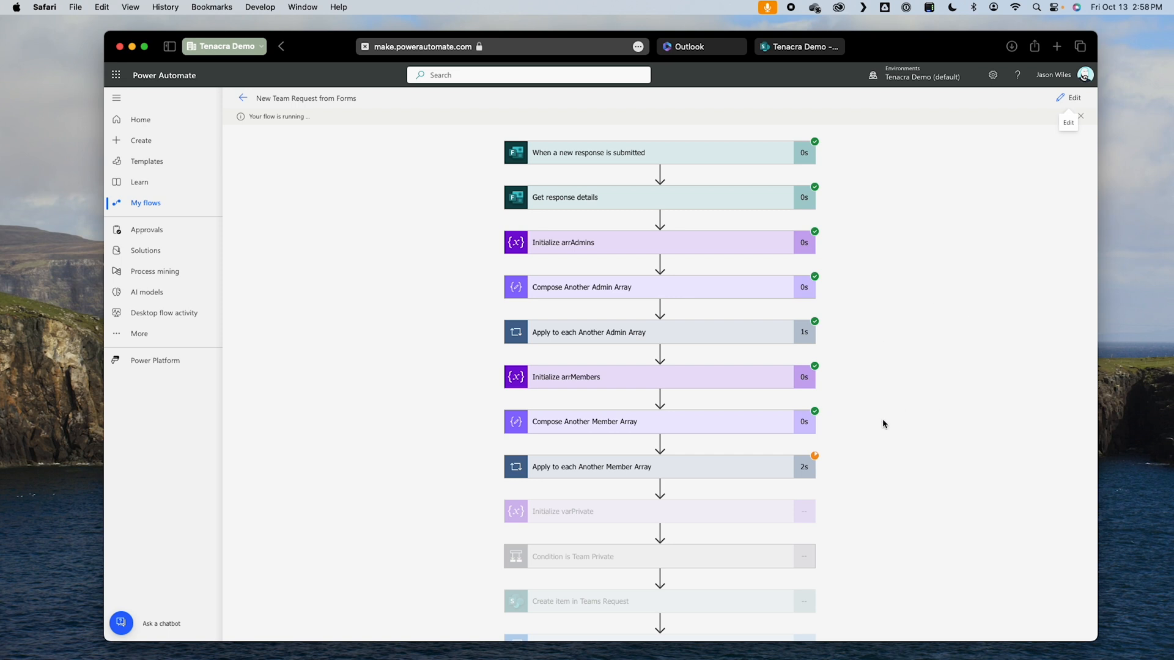
scroll(929, 430, down, 2)
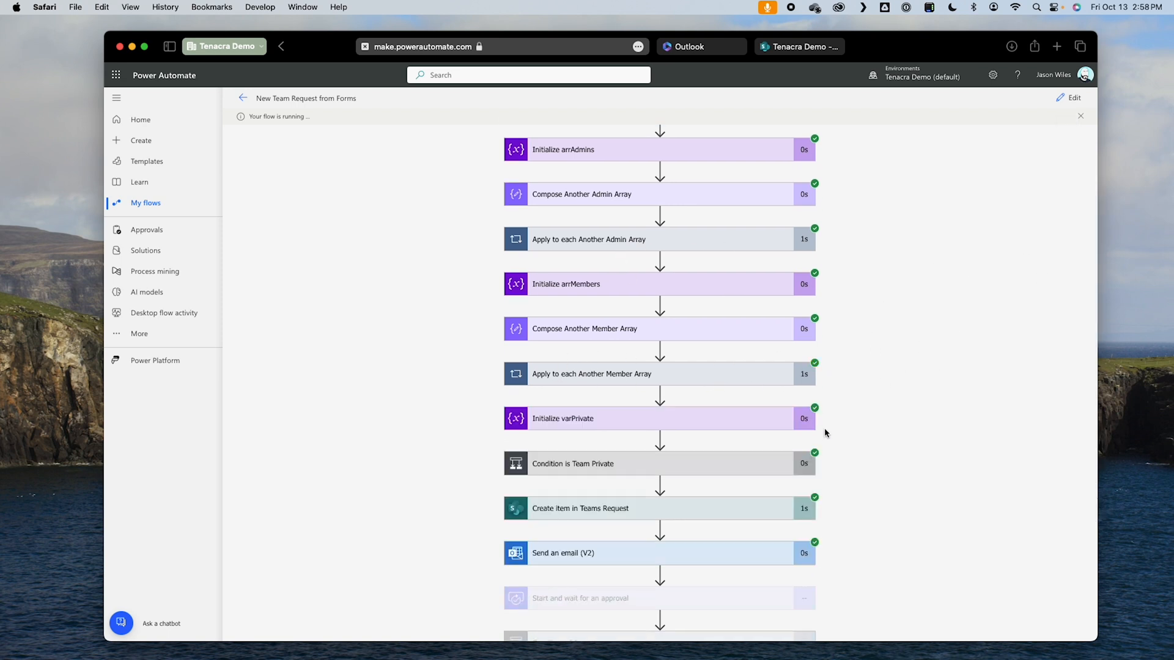
scroll(837, 438, down, 2)
scroll(927, 399, down, 2)
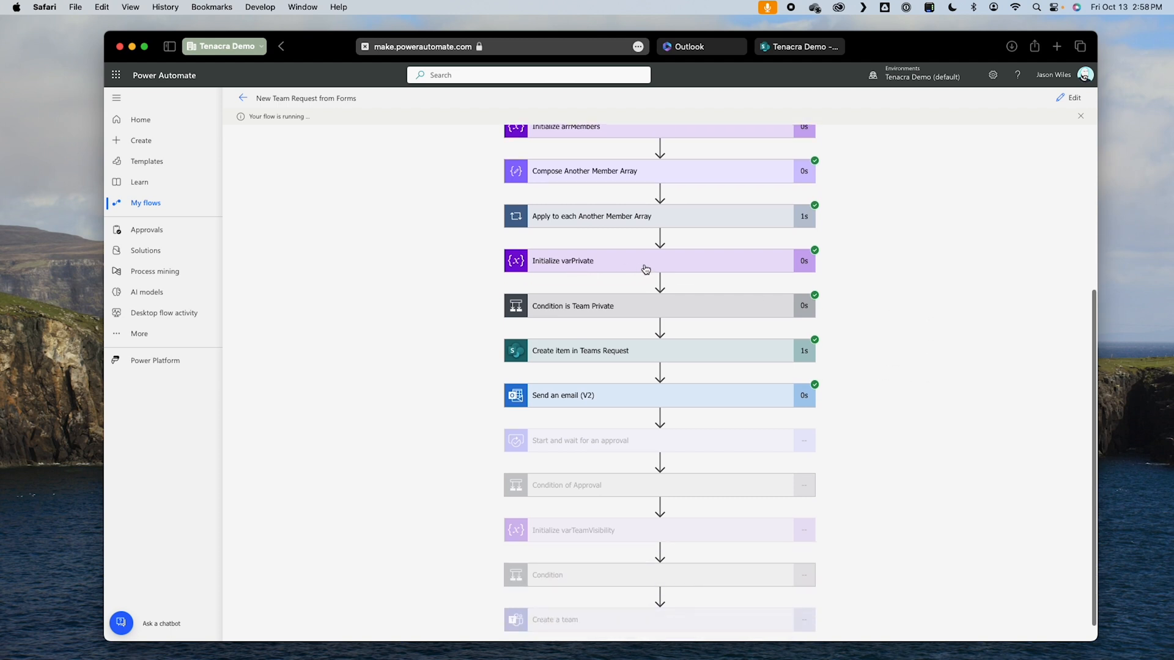
scroll(708, 334, down, 1)
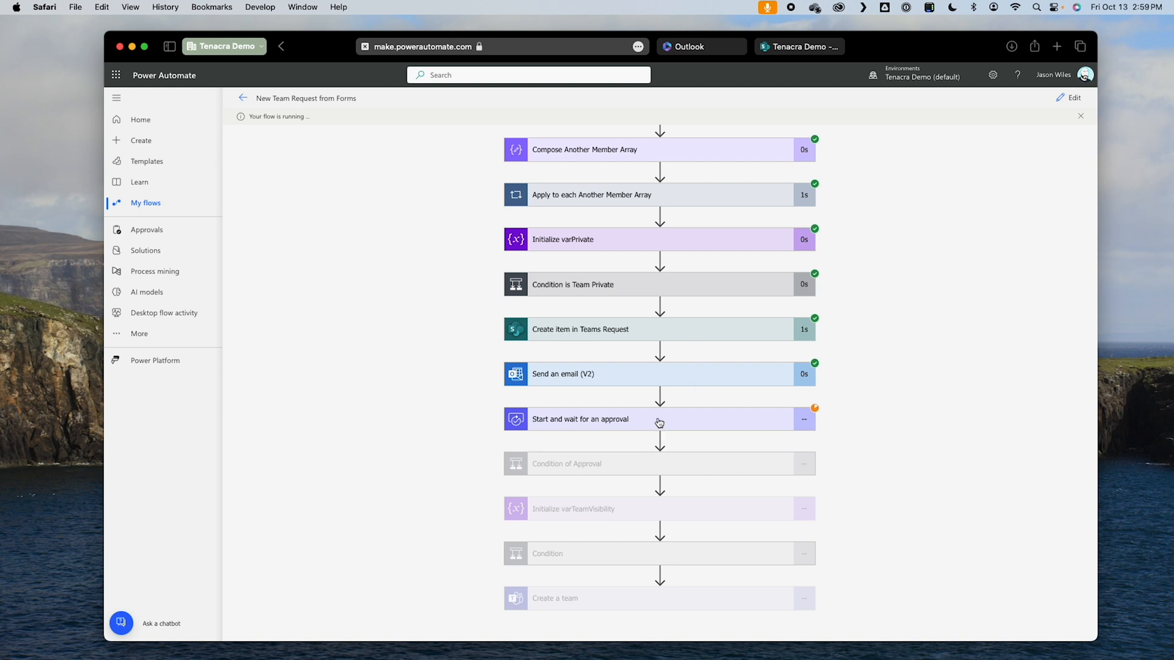
Step: Check the request confirmation e-mail in Outlook and the newest item in the SharePoint Teams Requests list
click(702, 47)
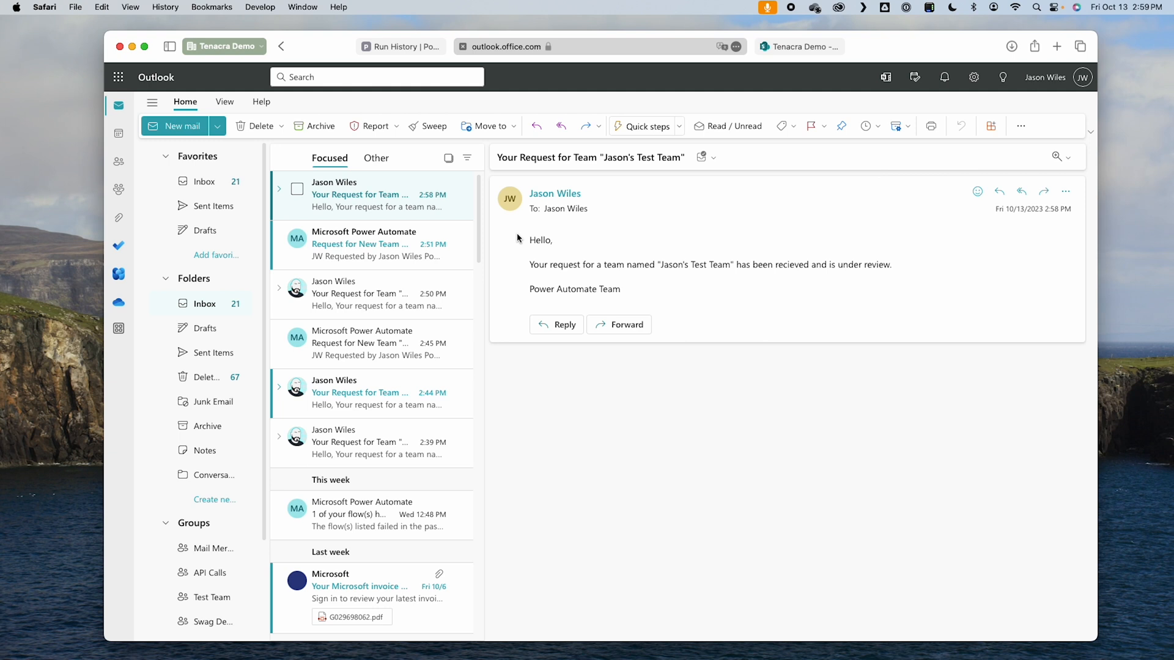
drag(537, 239, 623, 299)
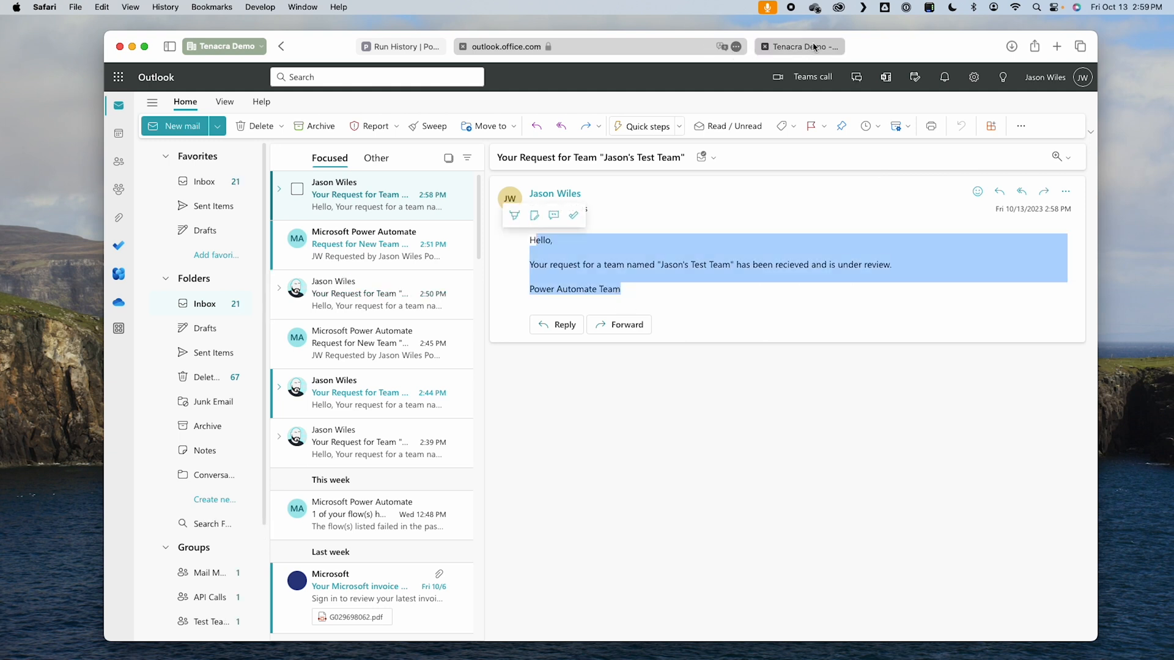
click(811, 49)
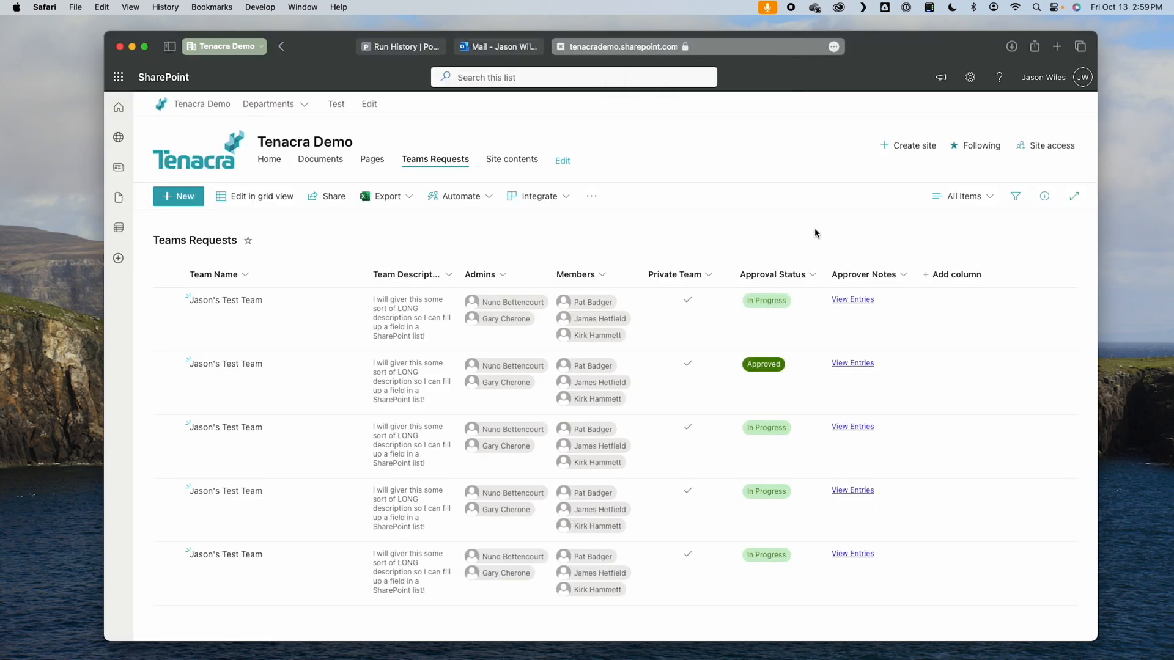
click(257, 324)
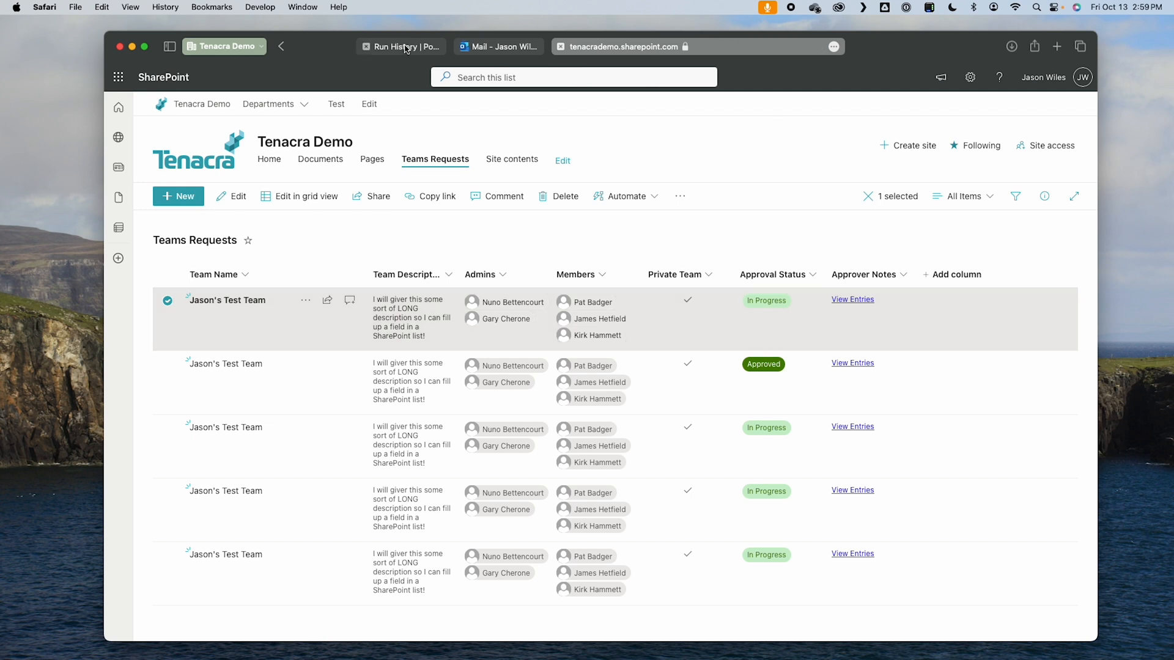
Step: In Teams, open the latest new team approval request and approve it with the comment "I guess I will approve this again!"
key(ctrl+Right)
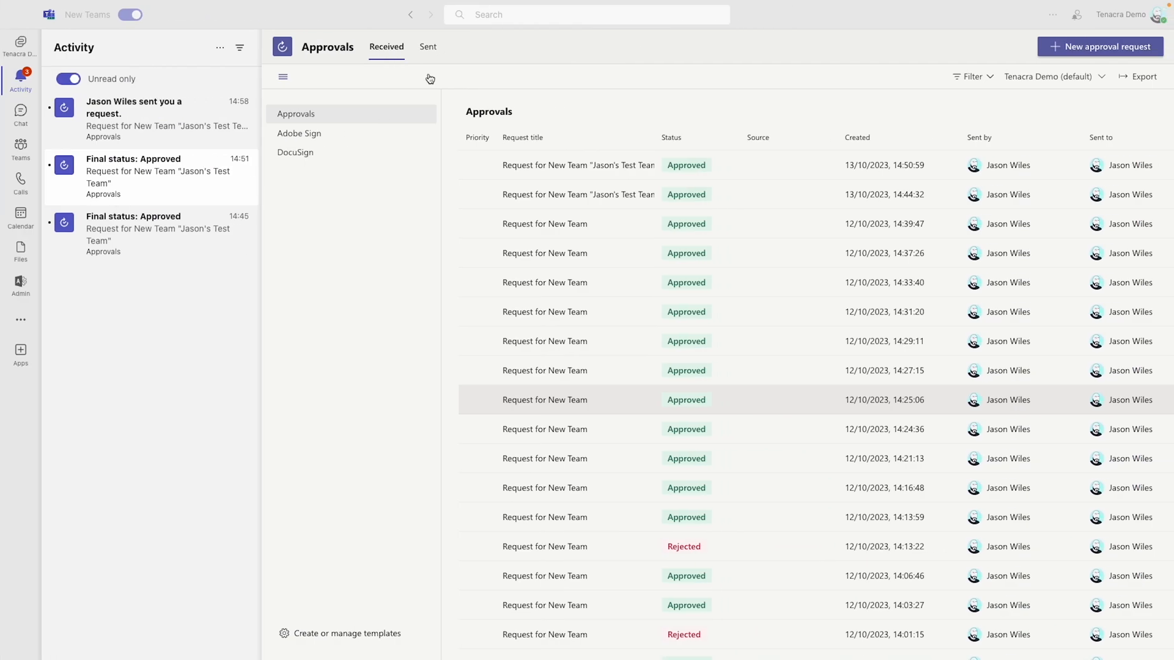
click(155, 118)
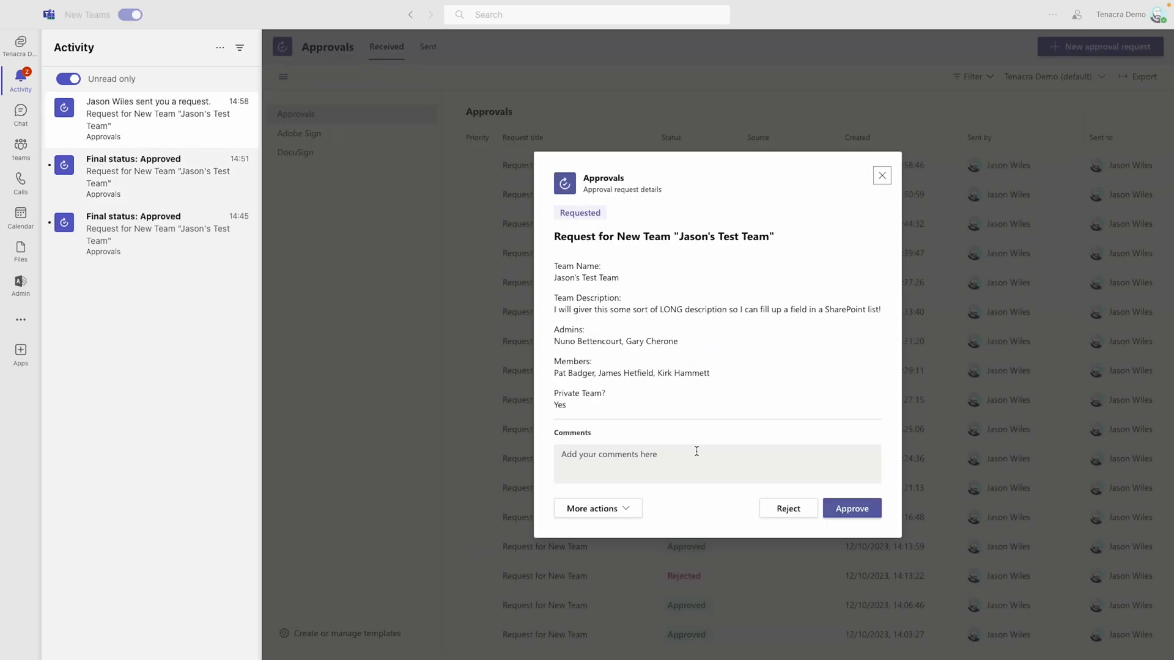
click(696, 451)
click(708, 454)
text(I g)
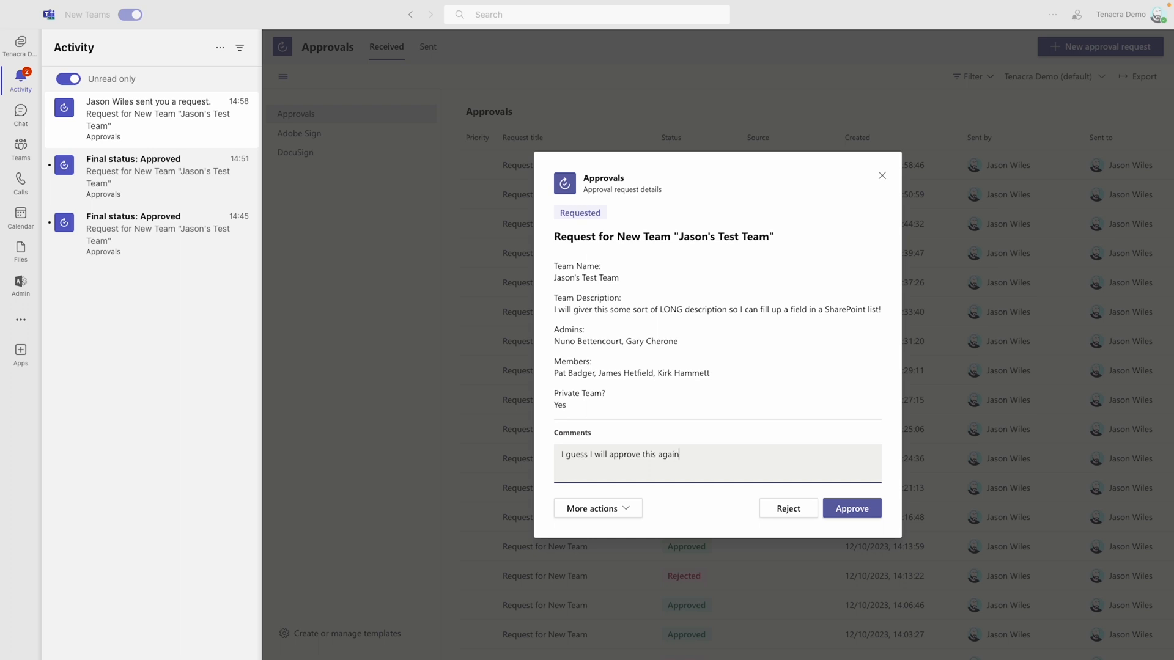
click(854, 505)
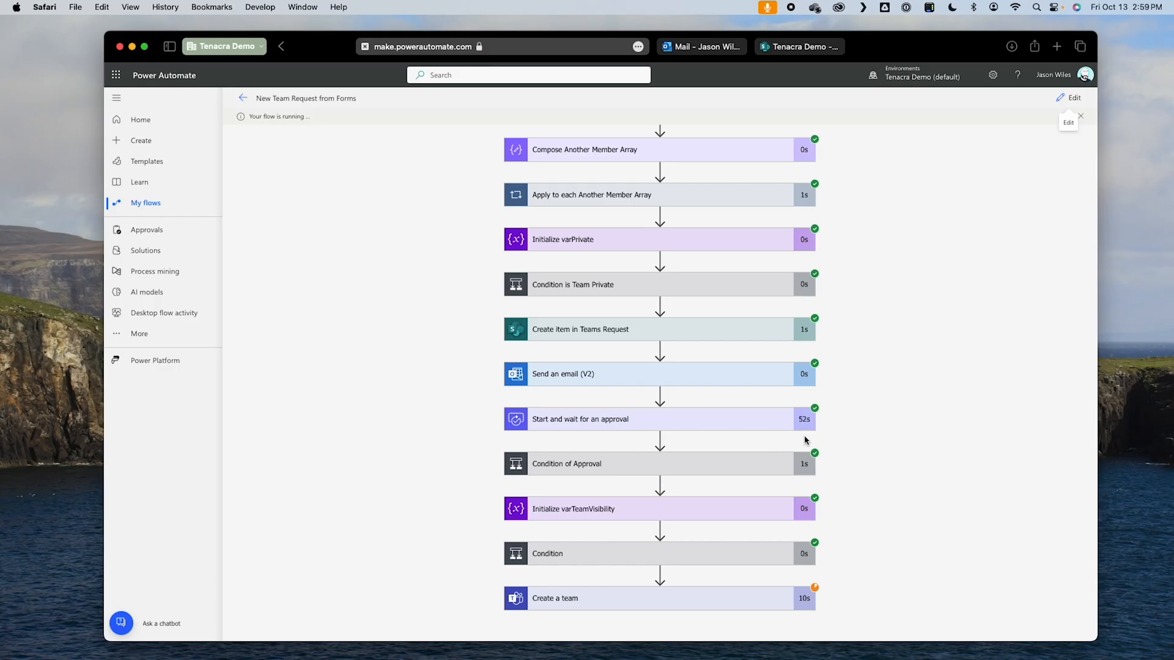
Step: Inspect the Condition of Approval result in Power Automate, and the newest SharePoint request's approval status and notes
click(715, 469)
scroll(796, 440, down, 2)
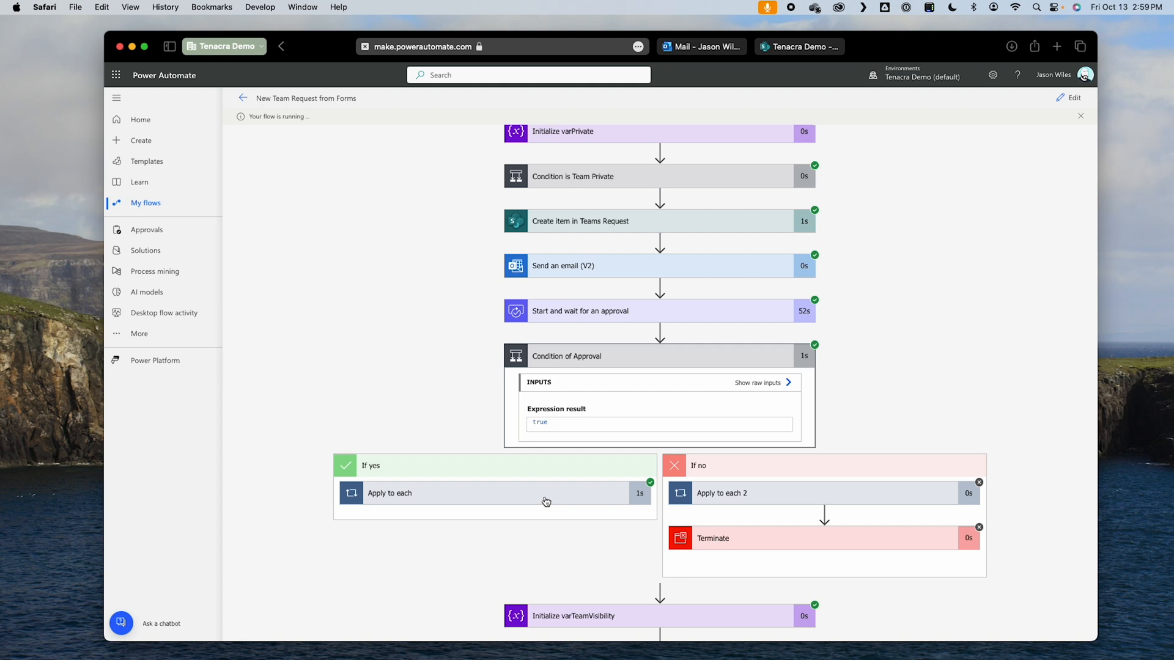
click(788, 48)
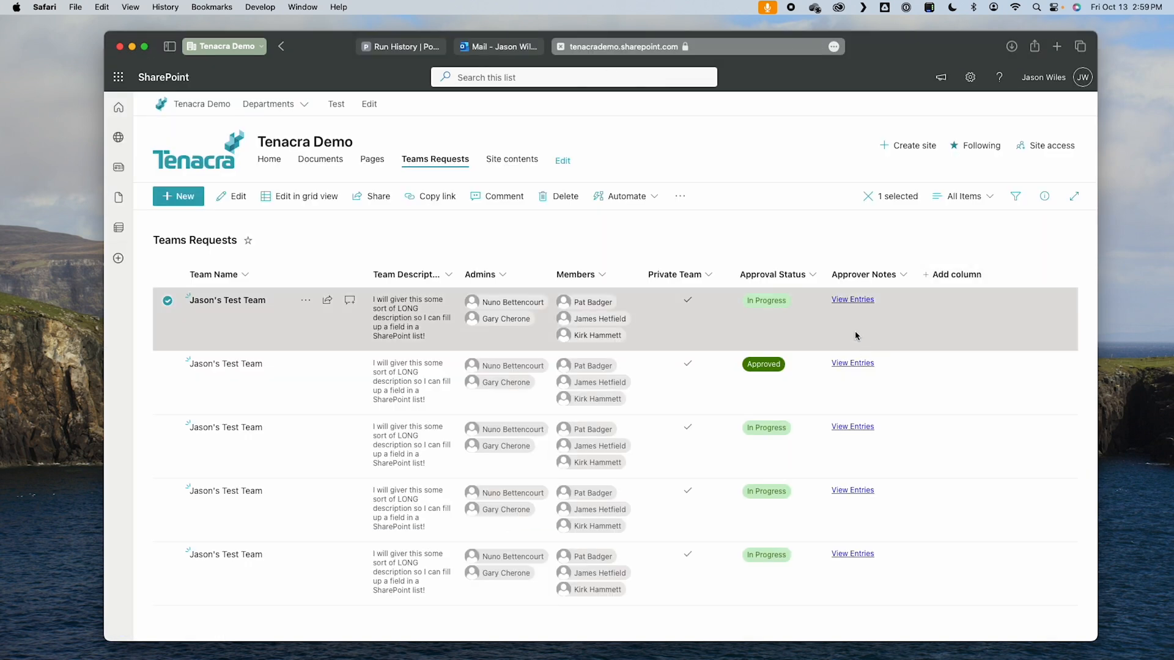
key(super+r)
click(739, 324)
double_click(814, 335)
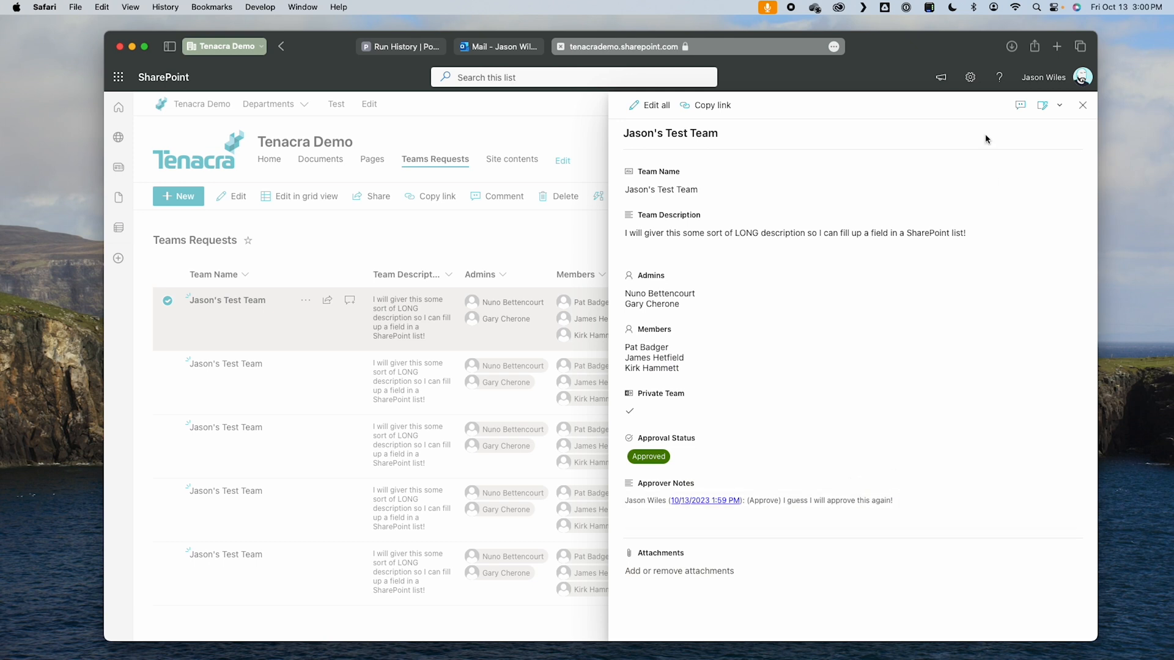
click(1083, 111)
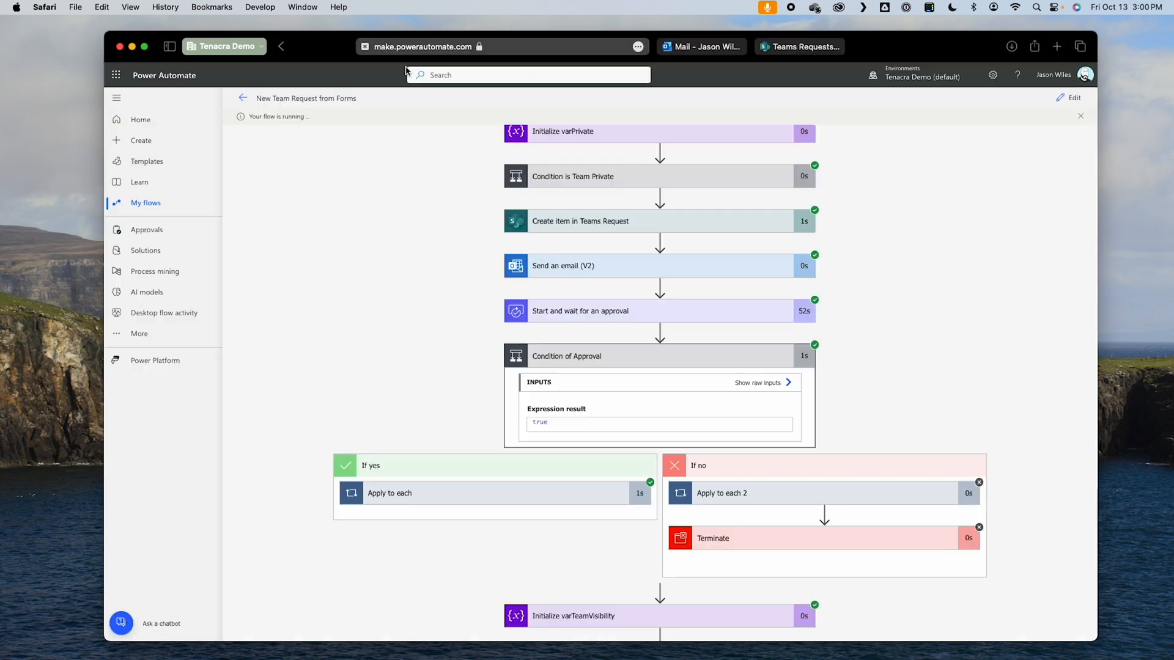
Step: In the Power Automate run, examine the results of the visibility Condition, Set varTeamVisibility to Private and Create a team actions
click(404, 46)
scroll(798, 485, down, 3)
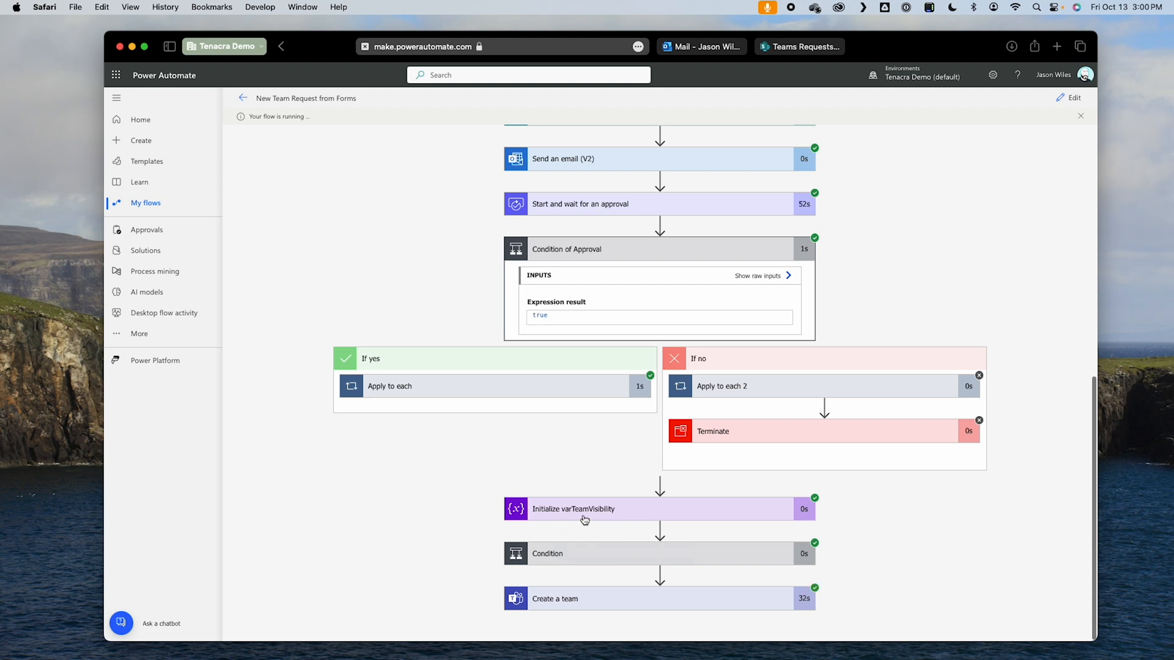
click(653, 559)
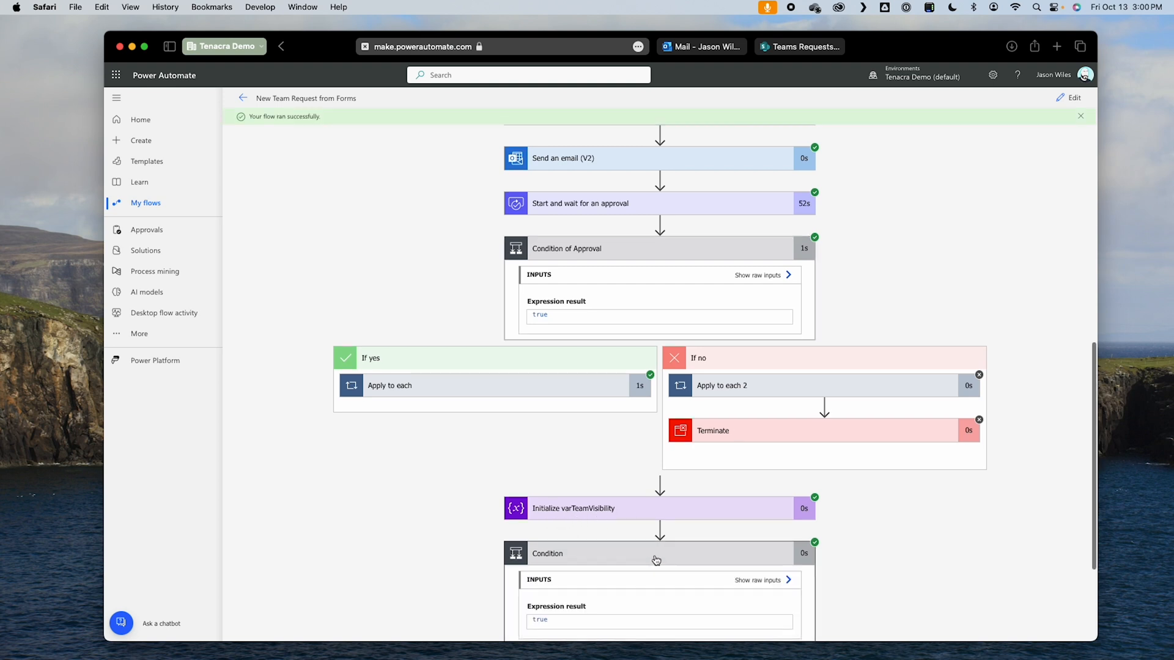
scroll(672, 557, down, 3)
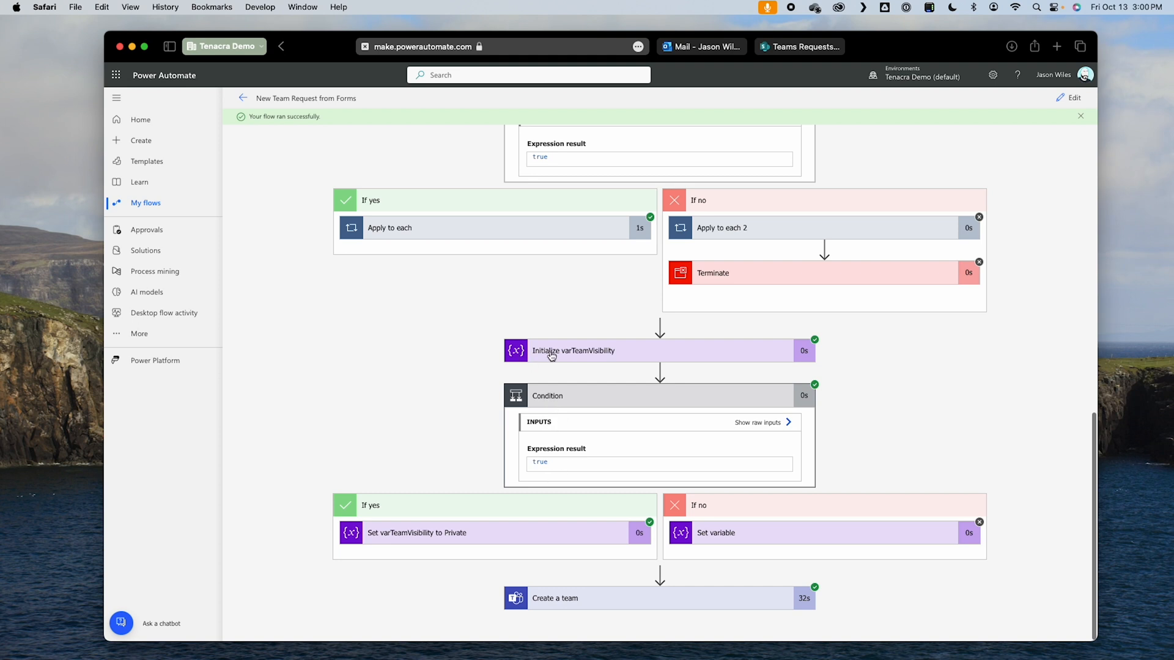
click(547, 536)
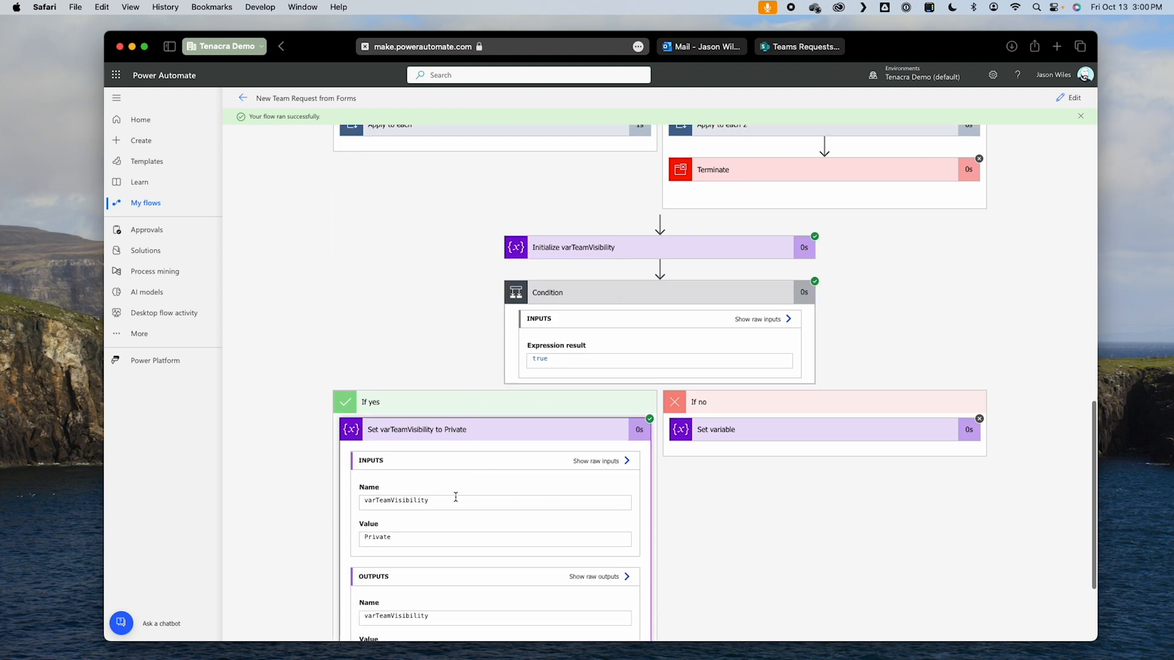
scroll(422, 562, down, 3)
drag(358, 584, 476, 582)
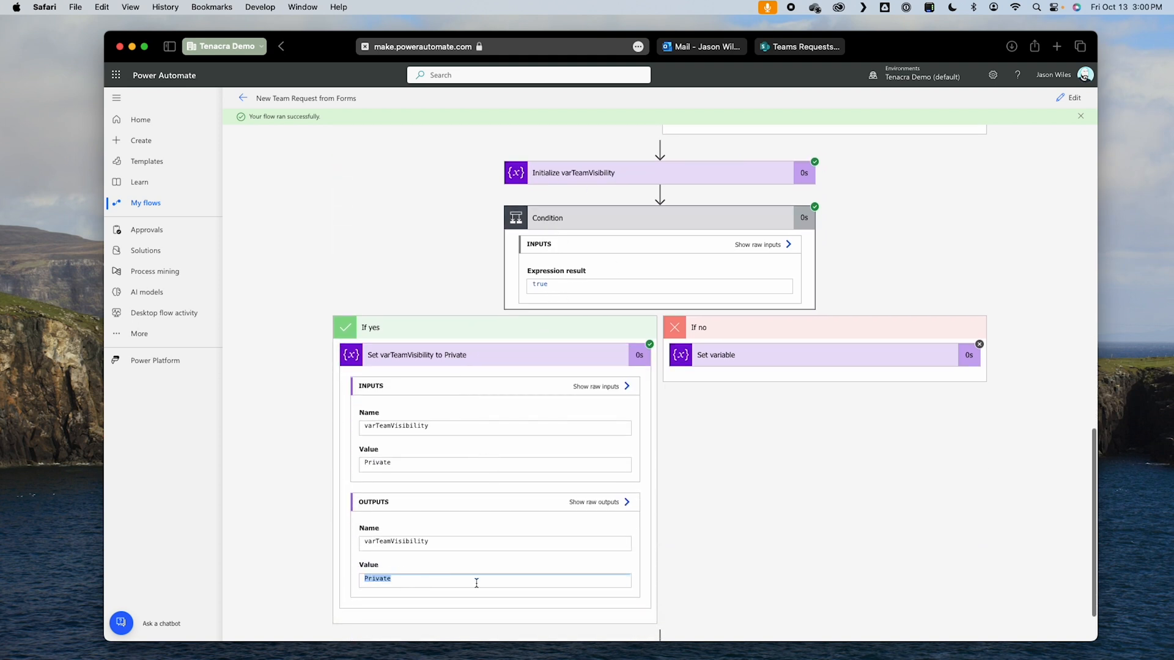
scroll(679, 581, down, 1)
click(672, 598)
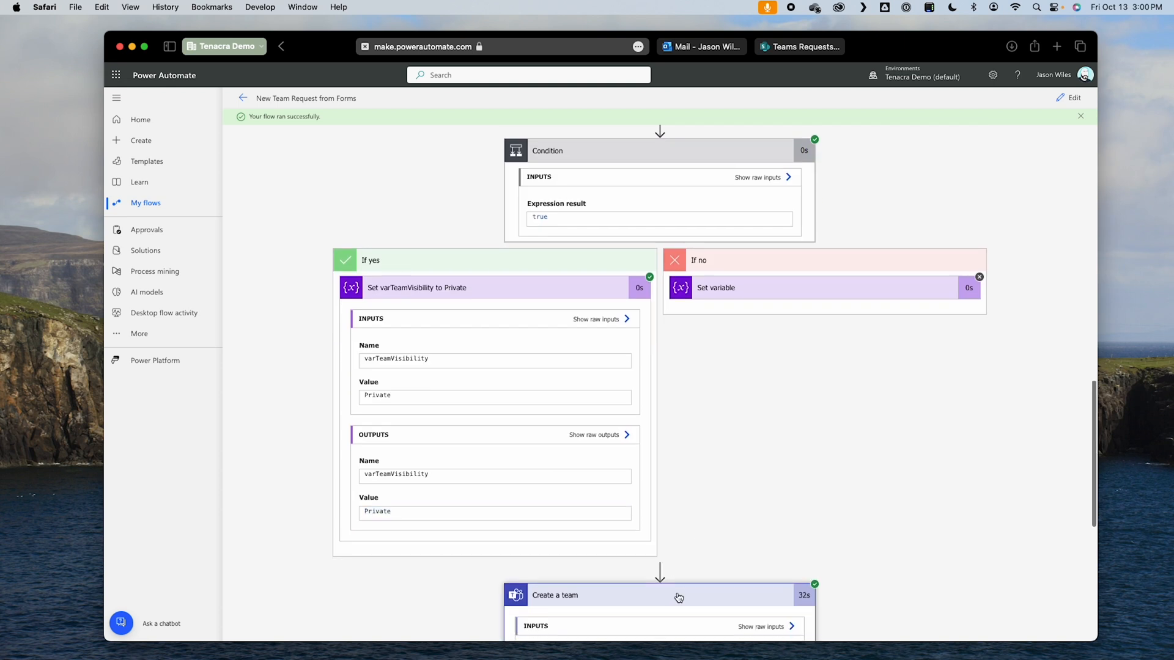
scroll(679, 597, down, 3)
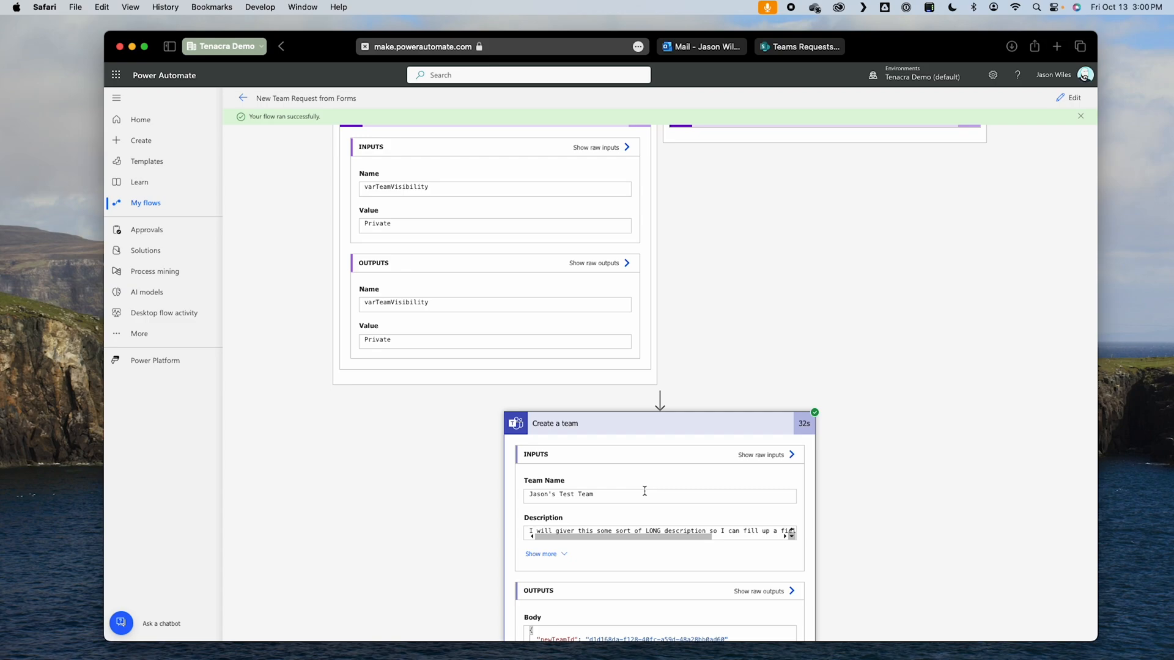
Step: Check the teams list in Microsoft Teams for the newly created team and return to Power Automate
key(ctrl+Right)
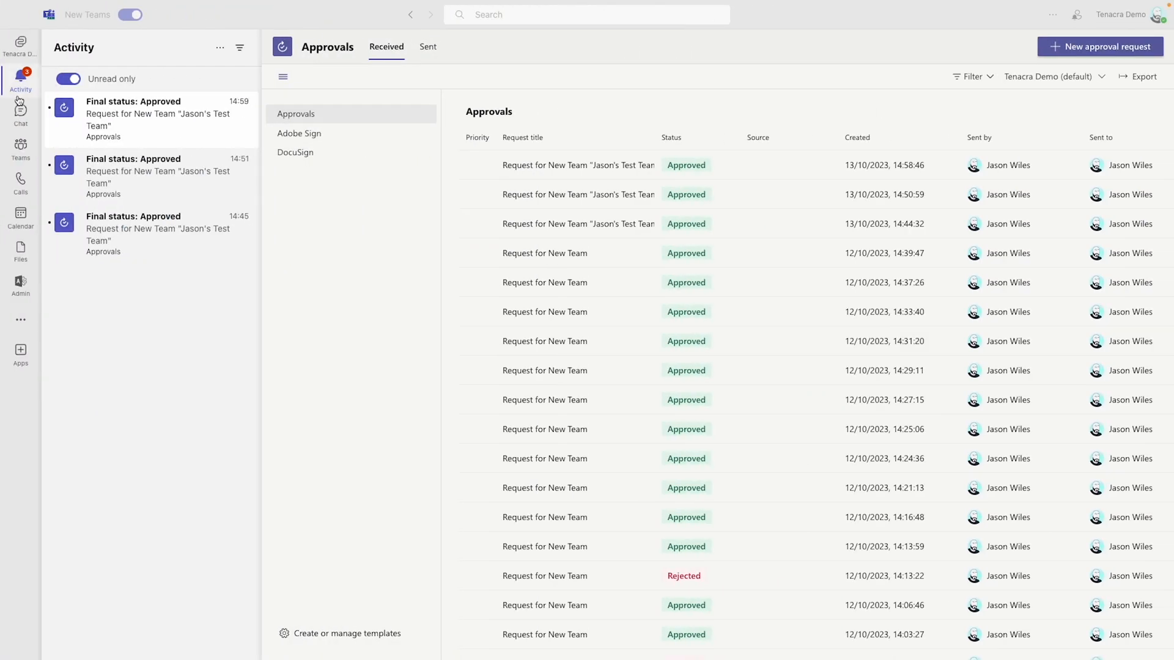
click(21, 147)
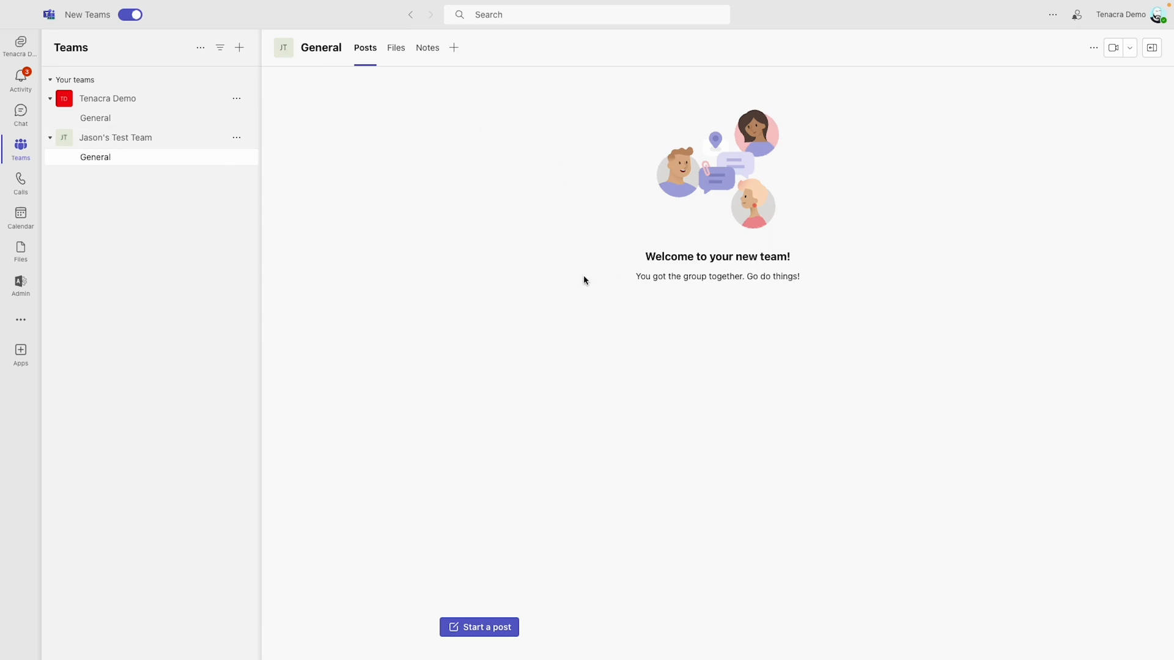
key(ctrl+Left)
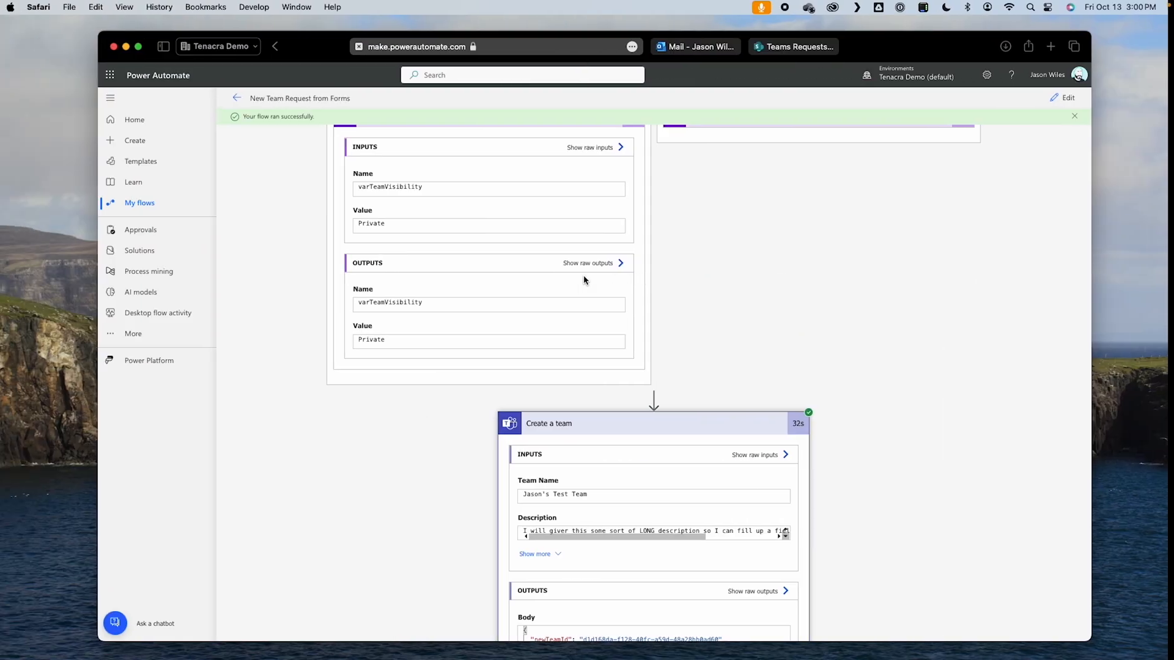
Step: Open the flow for editing and collapse the visibility Condition and Create a team actions
click(1069, 97)
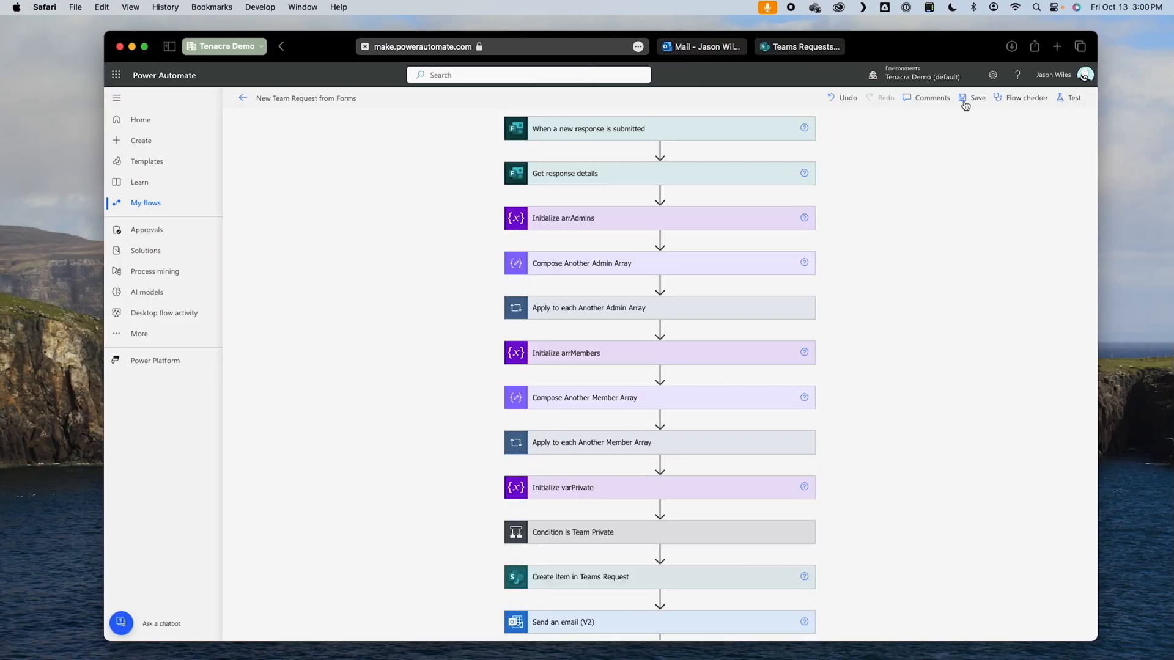
scroll(898, 401, down, 15)
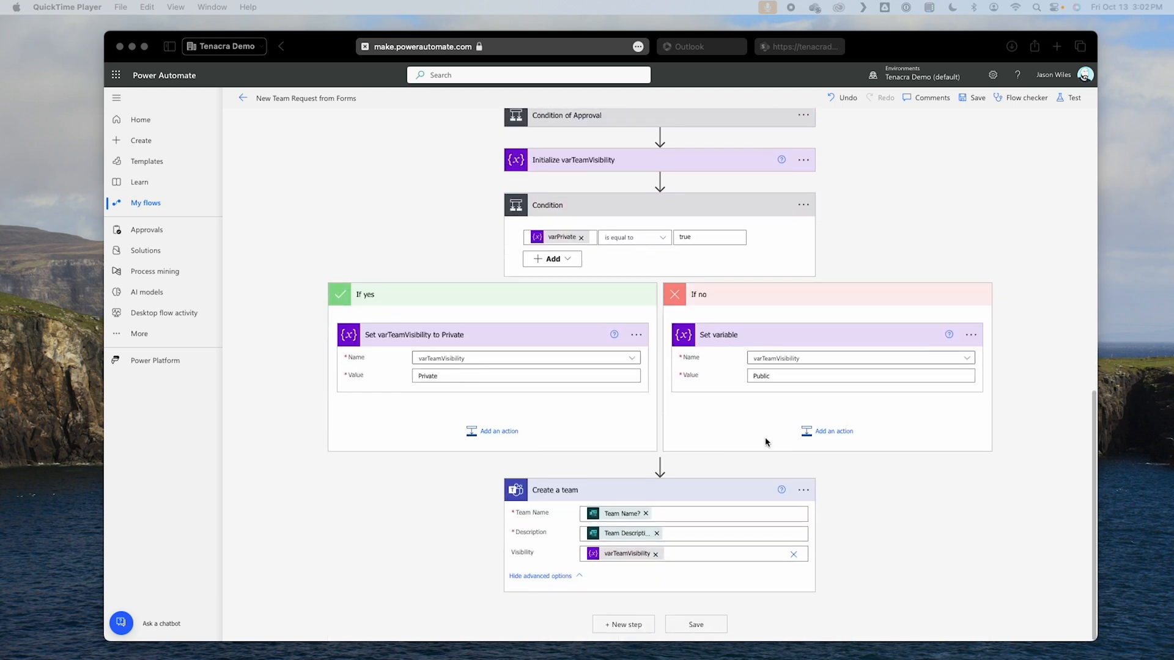
click(659, 205)
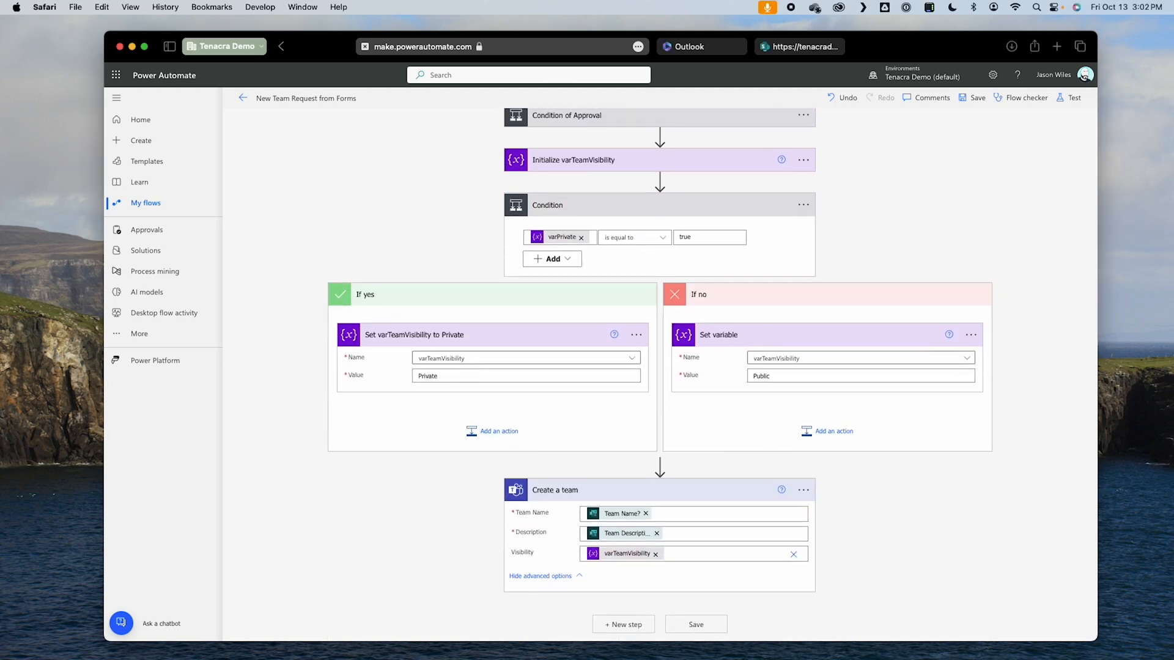
click(703, 213)
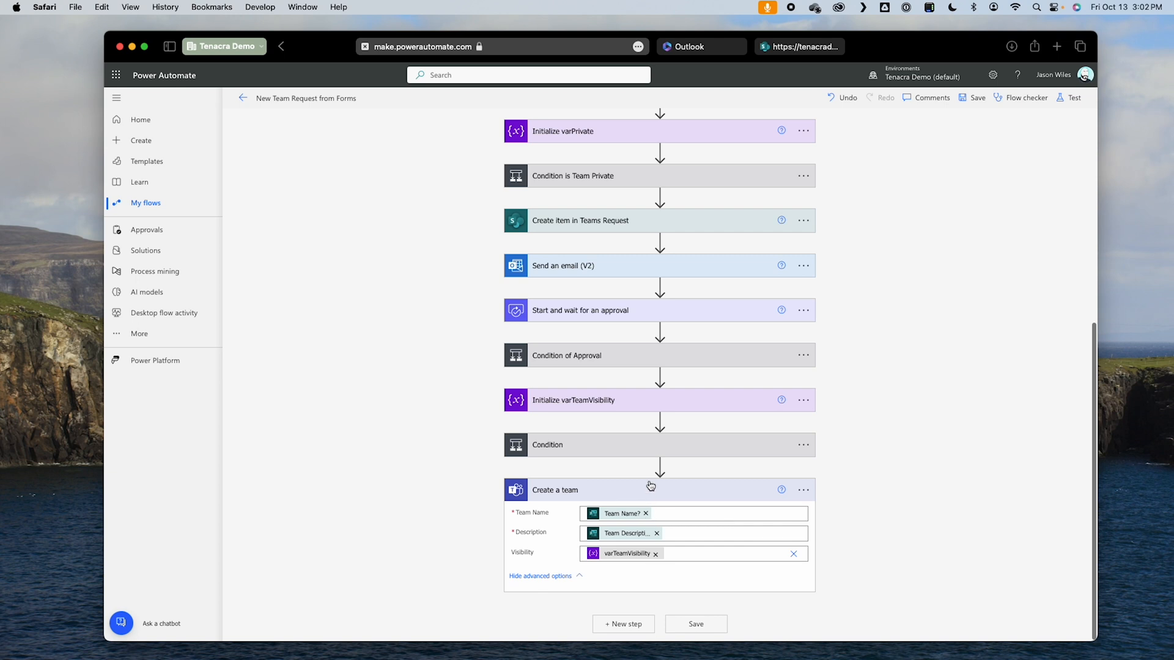
click(651, 486)
Step: Rename the condition after Initialize varTeamVisibility as "Condition is Team Public or Private"
click(803, 534)
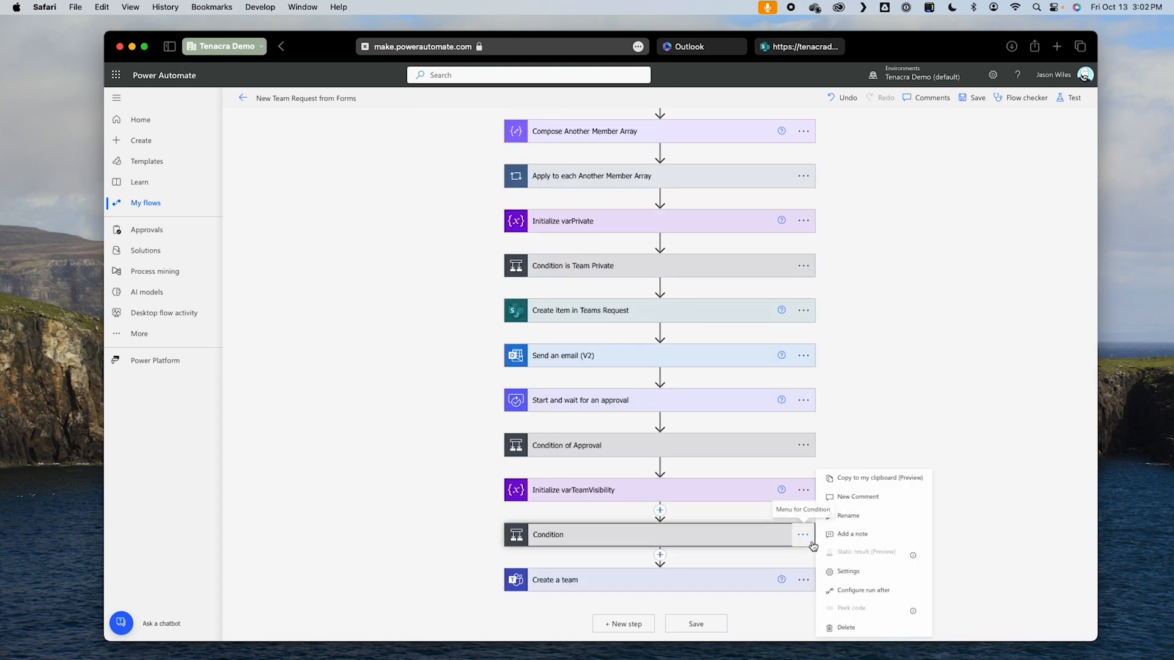
click(847, 516)
click(648, 536)
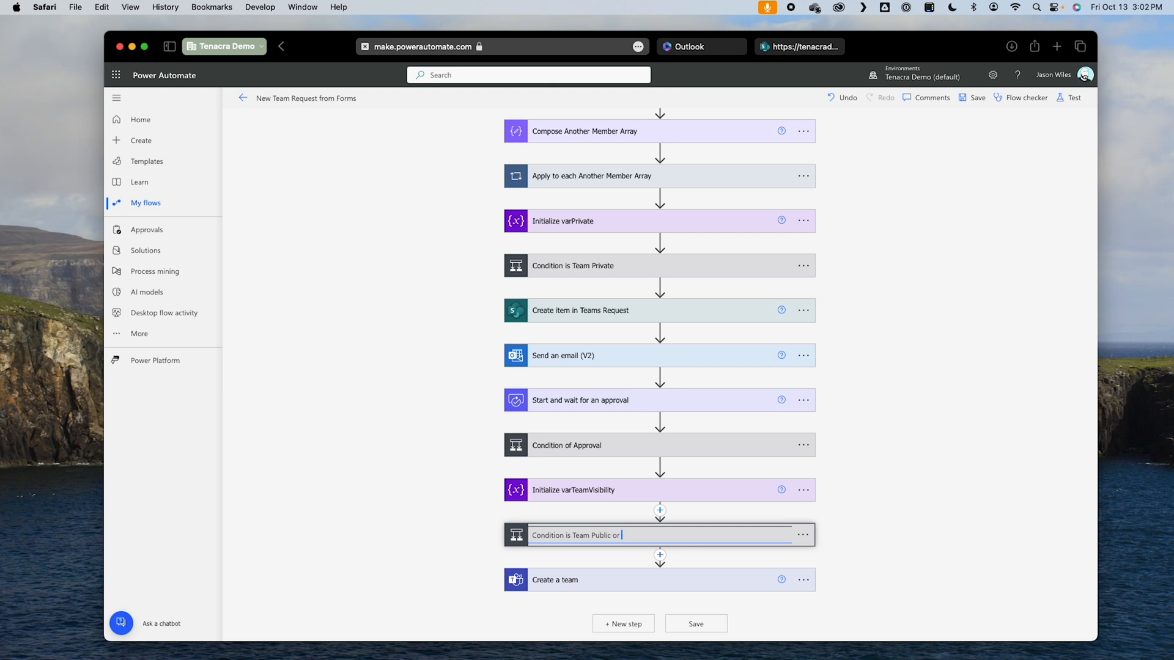
key(Return)
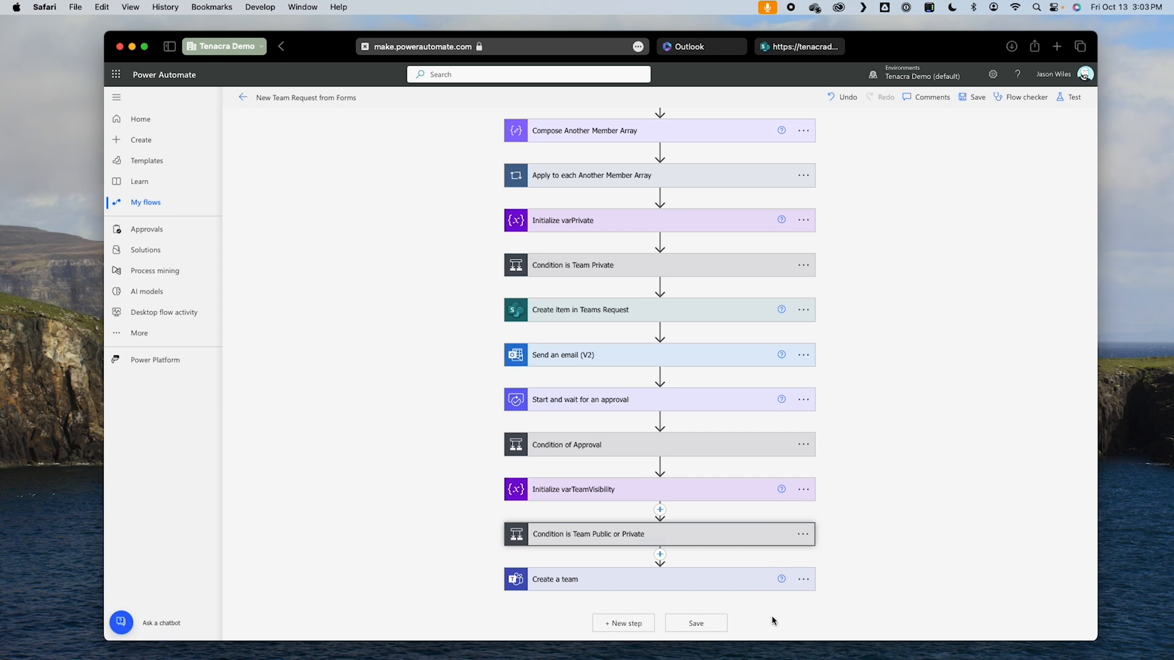
Step: Add an Apply to each control after the Create a team action
click(624, 624)
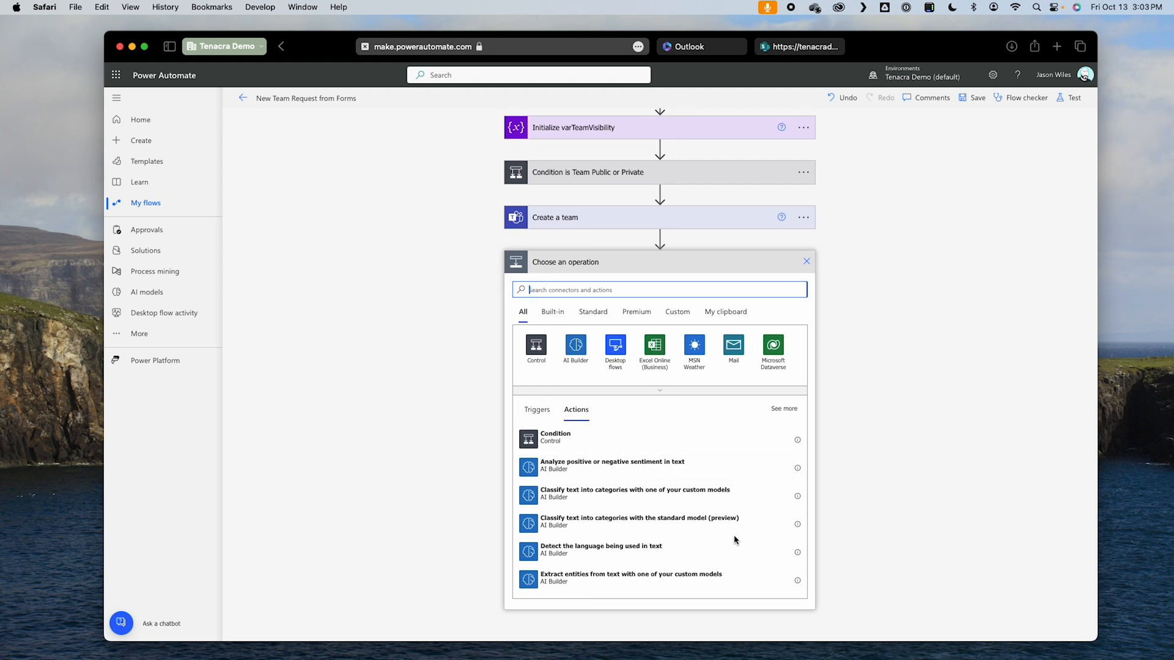
click(535, 349)
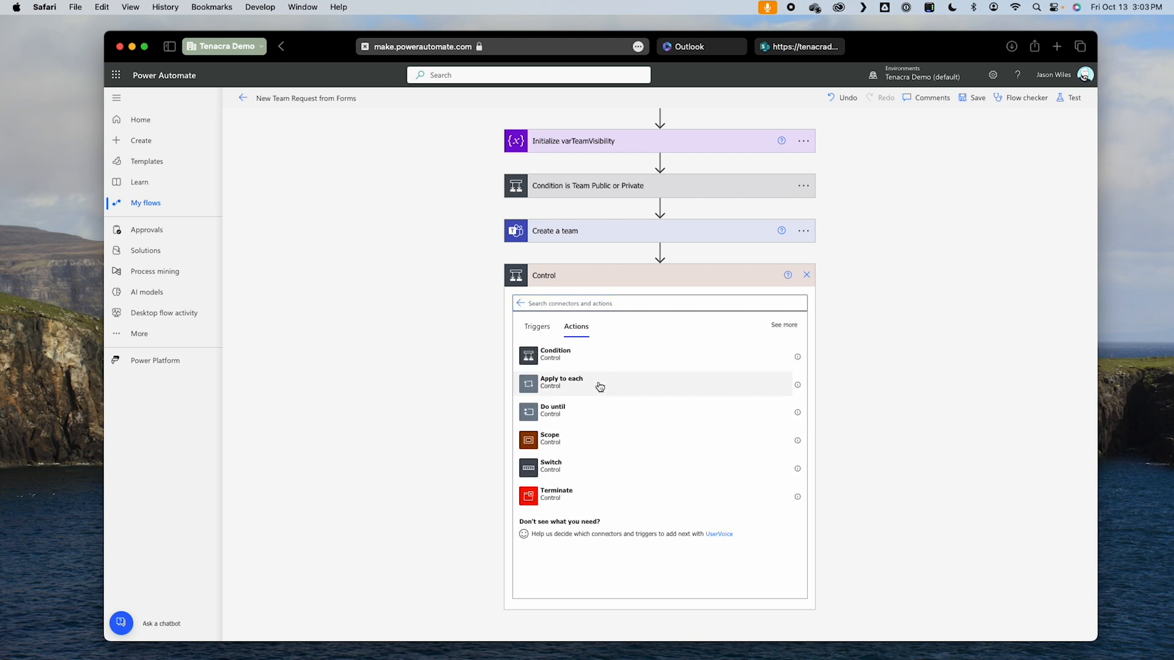
click(561, 381)
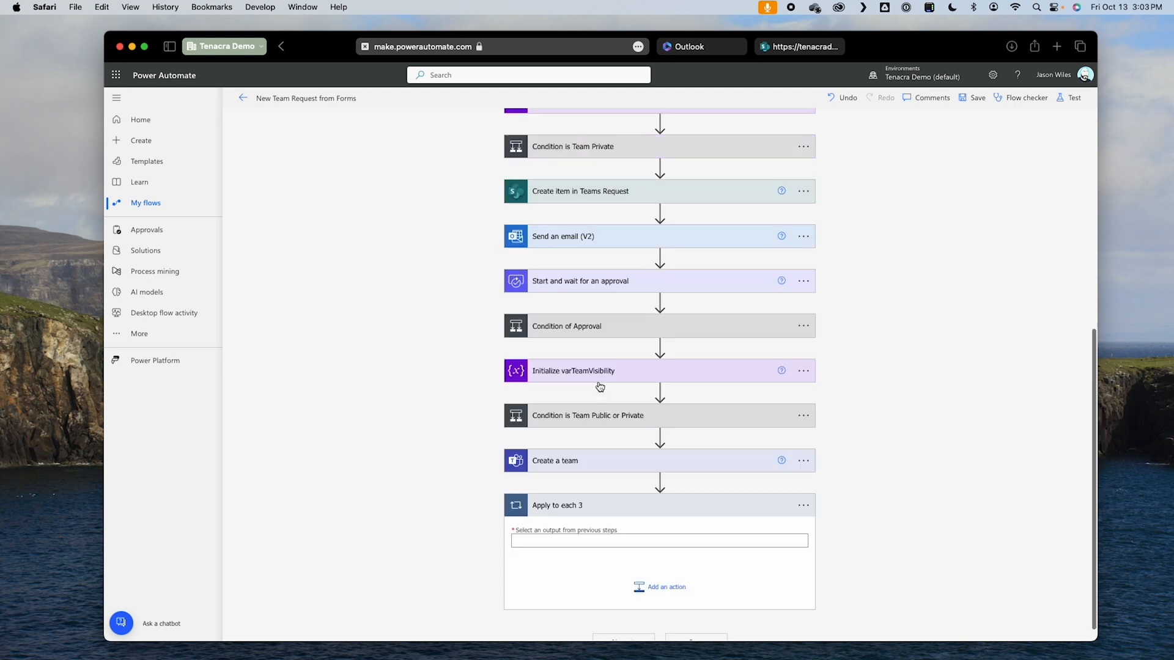
Step: Set the new Apply to each loop's input to the Outputs of Compose Another Admin Array
click(582, 540)
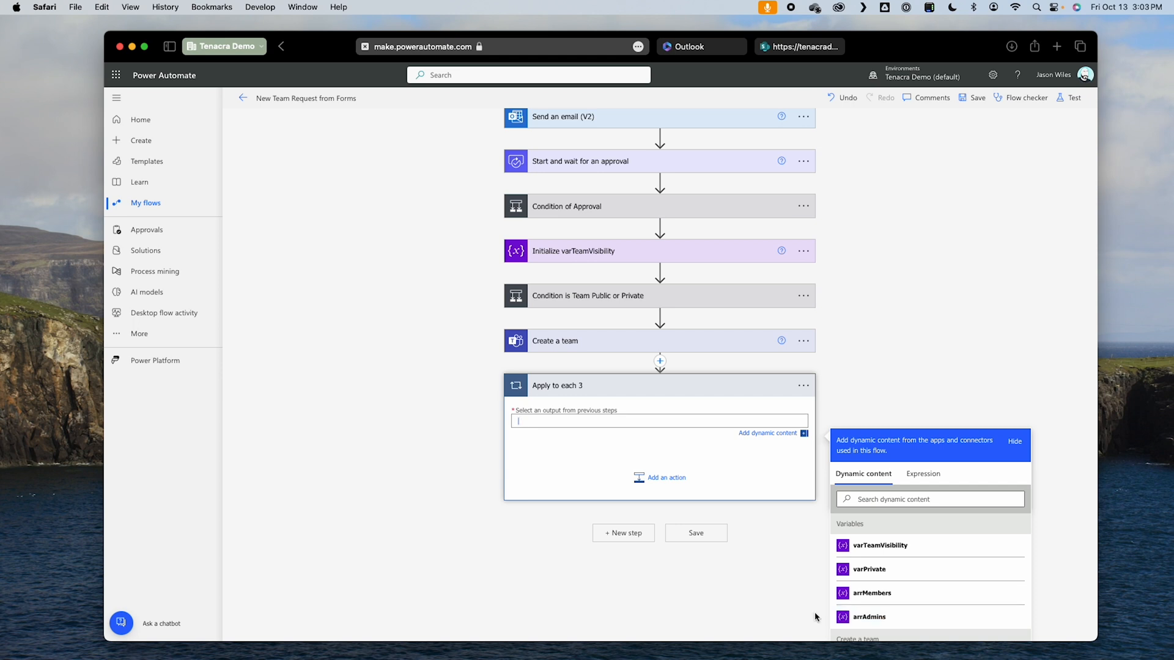
scroll(979, 616, down, 5)
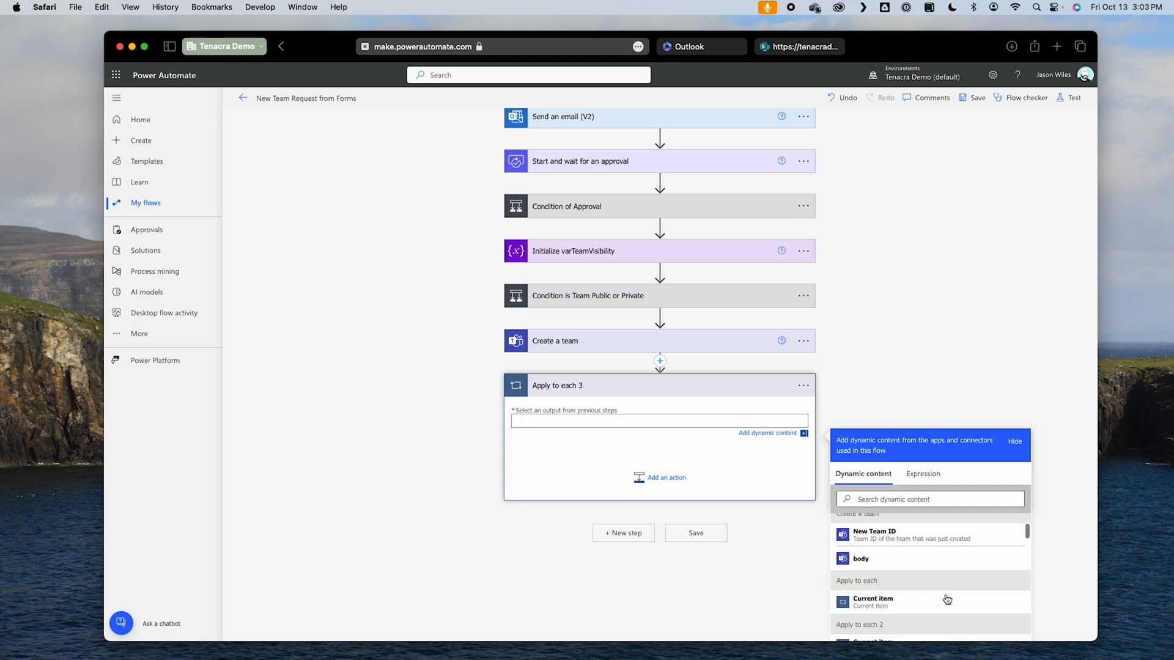
scroll(1047, 601, down, 1)
scroll(1047, 601, down, 2)
scroll(938, 586, down, 4)
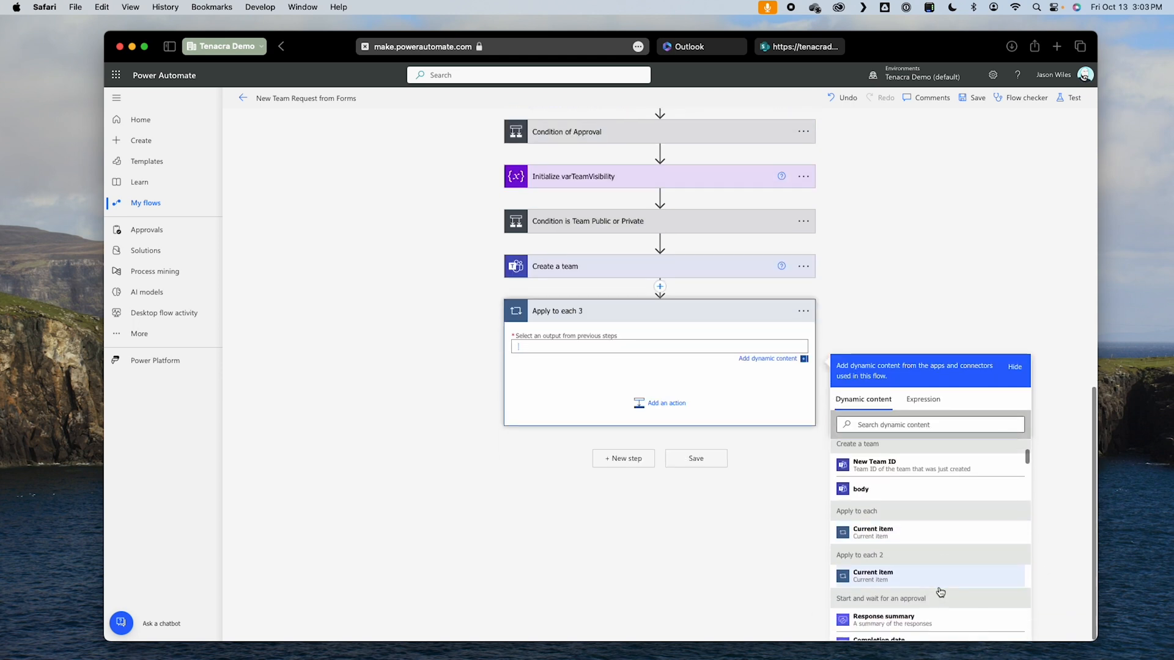
scroll(959, 590, down, 8)
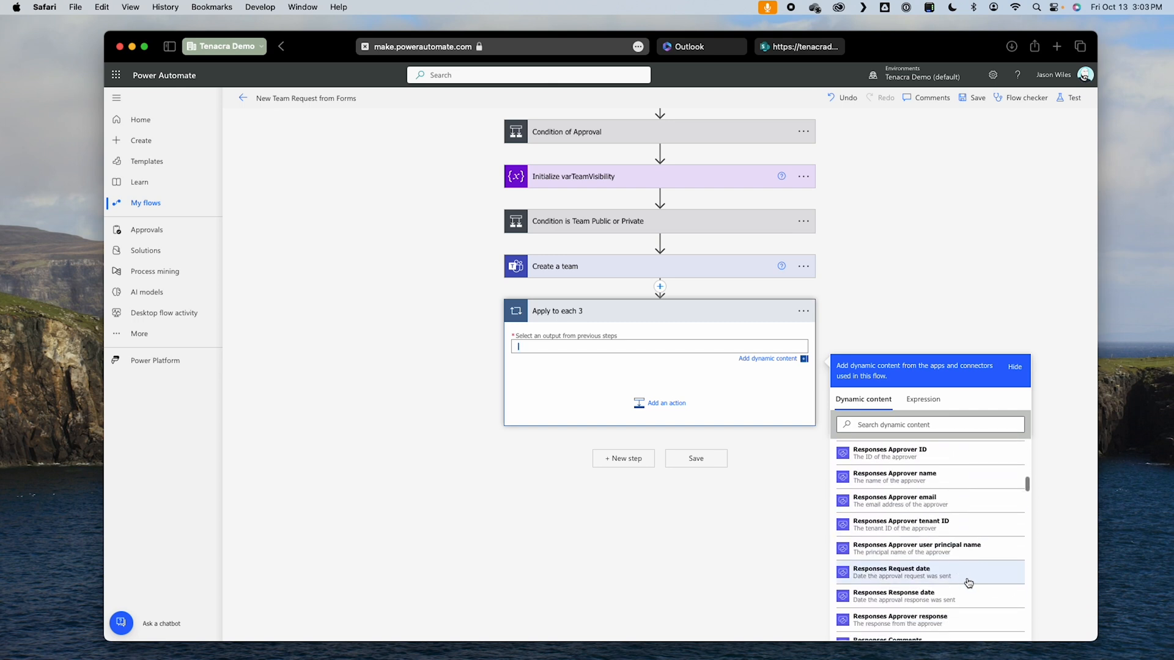
scroll(970, 578, down, 10)
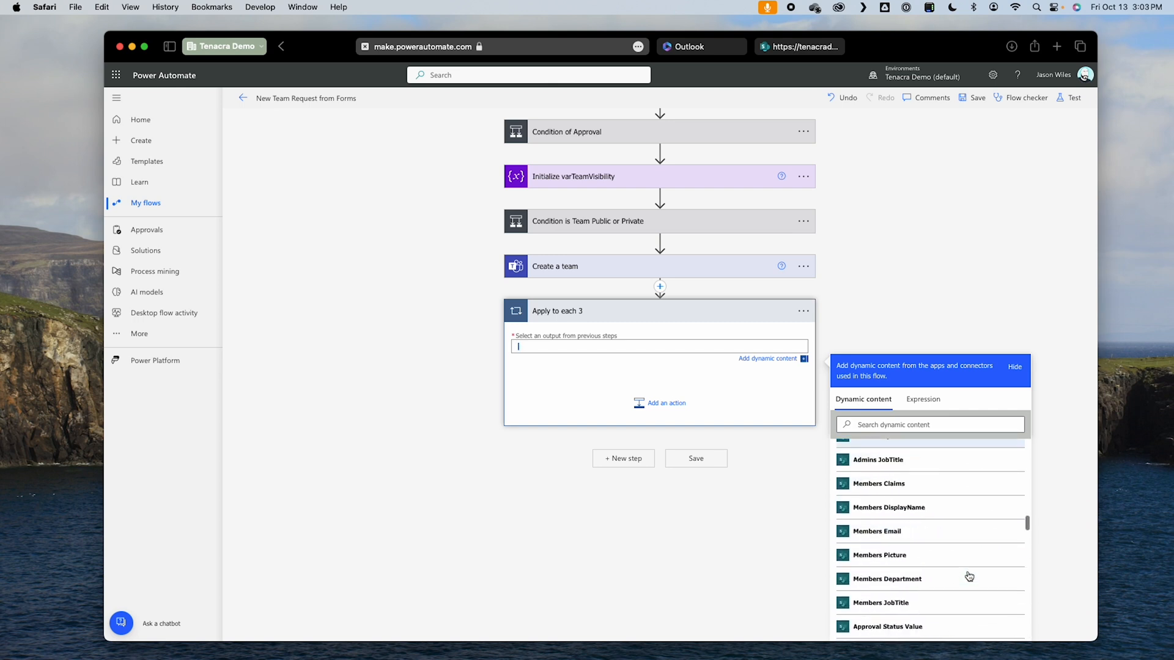
scroll(970, 575, down, 10)
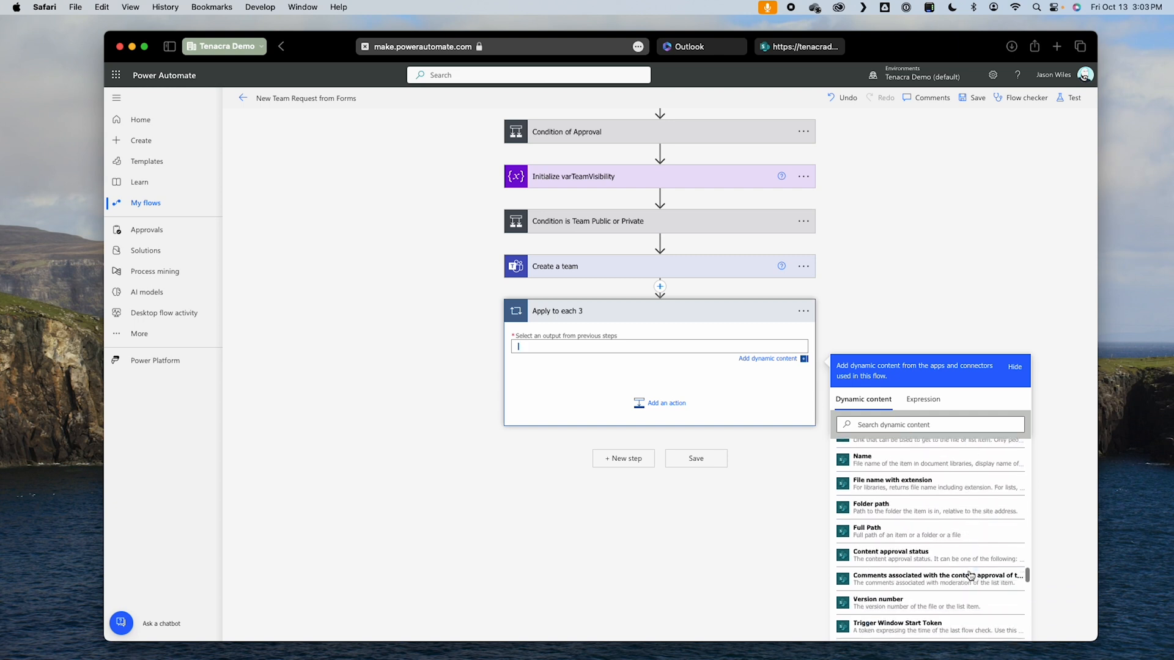
scroll(971, 576, down, 6)
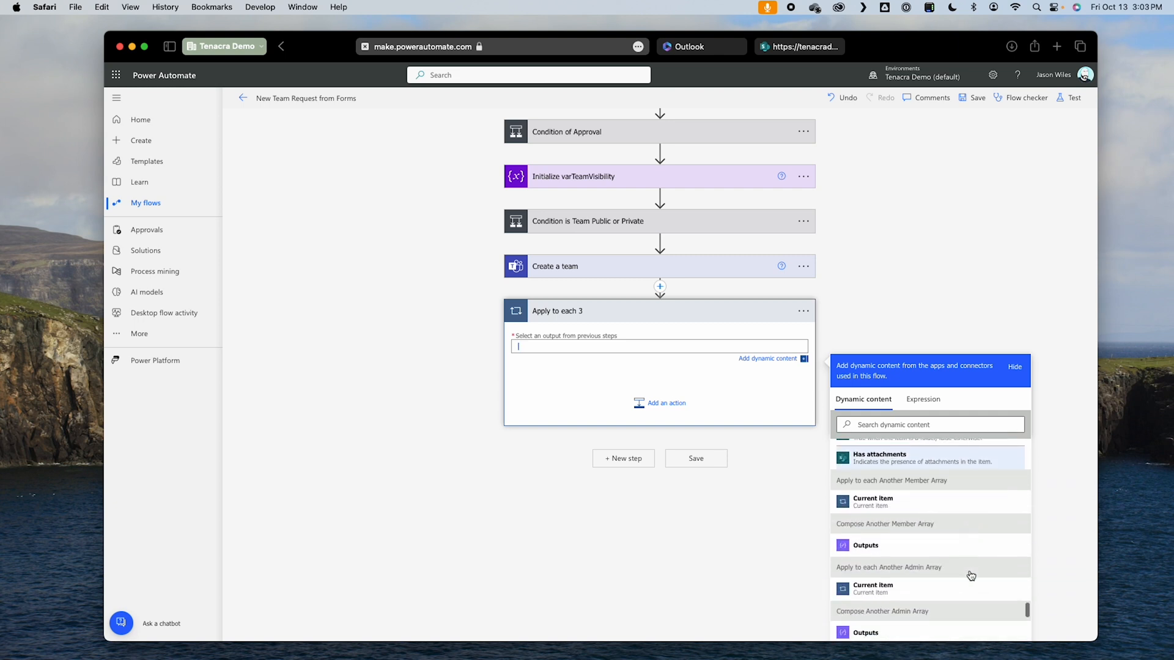
scroll(954, 575, down, 3)
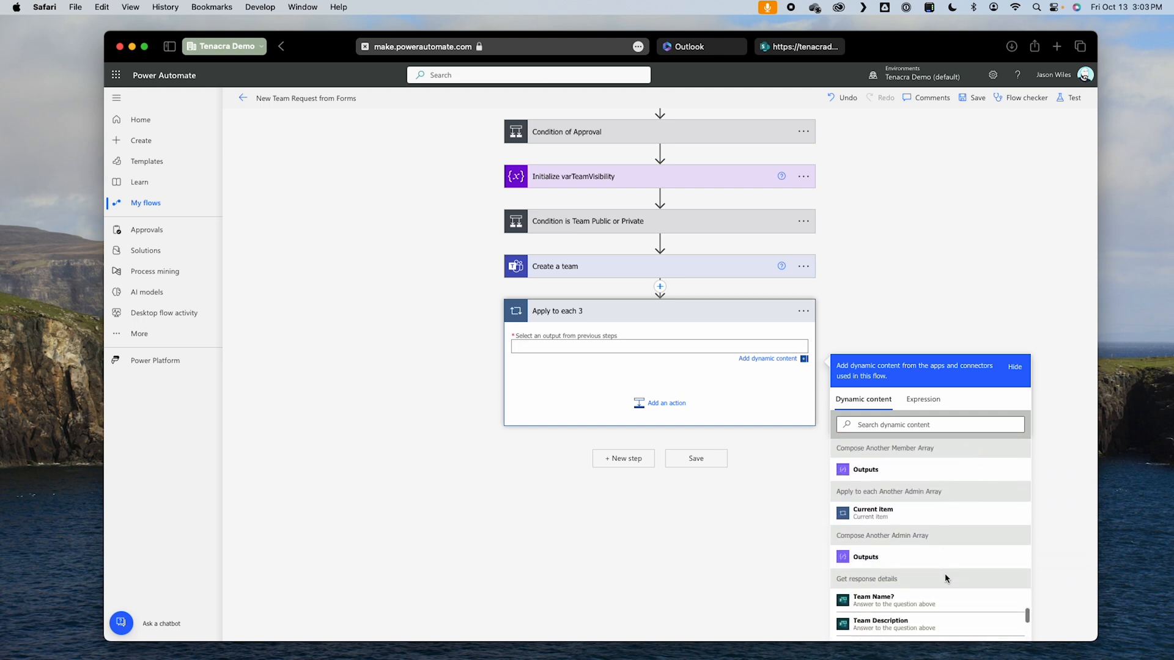
click(865, 557)
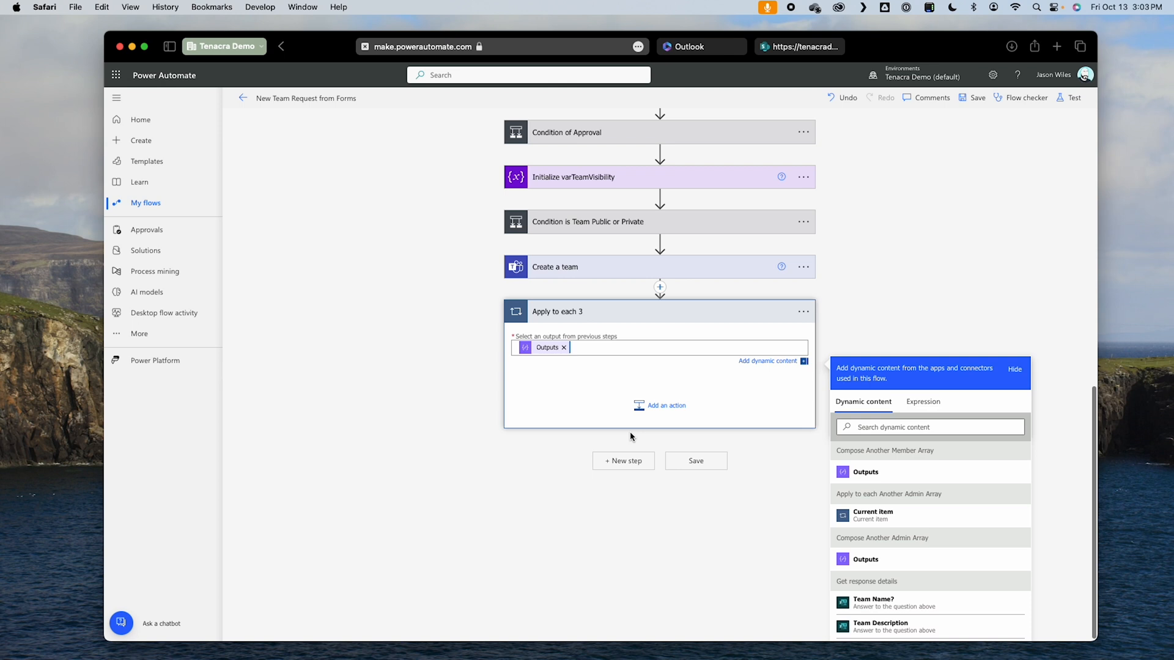
Step: Add the Office 365 Users action Search for users (V2) inside the new loop
click(665, 406)
text(people)
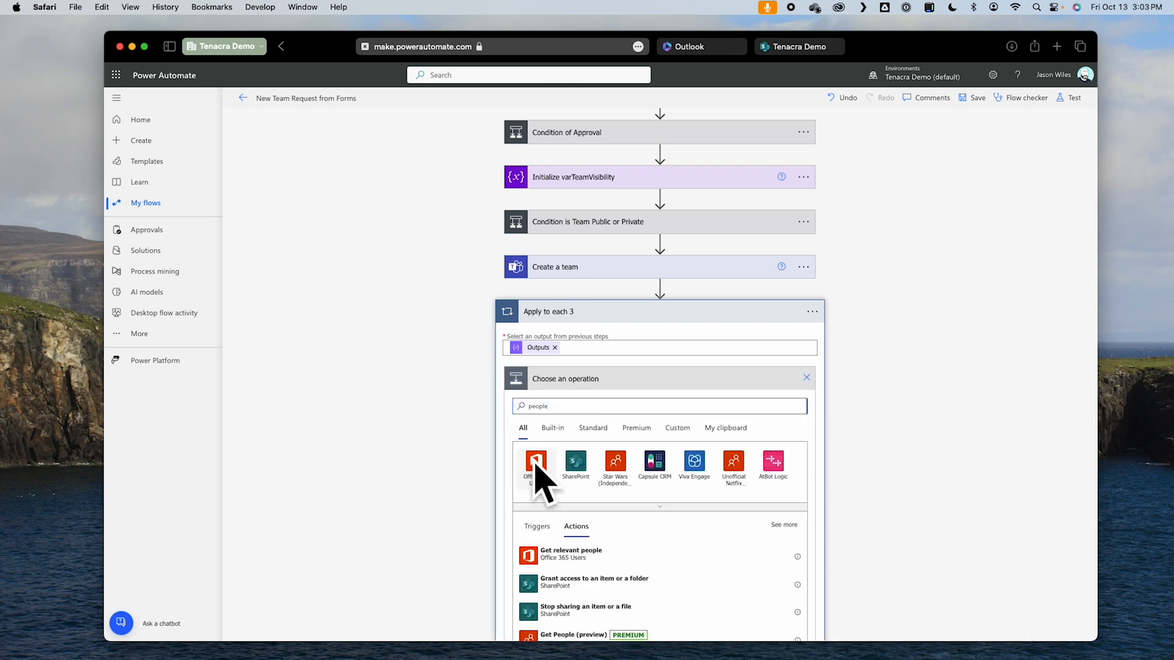
click(543, 469)
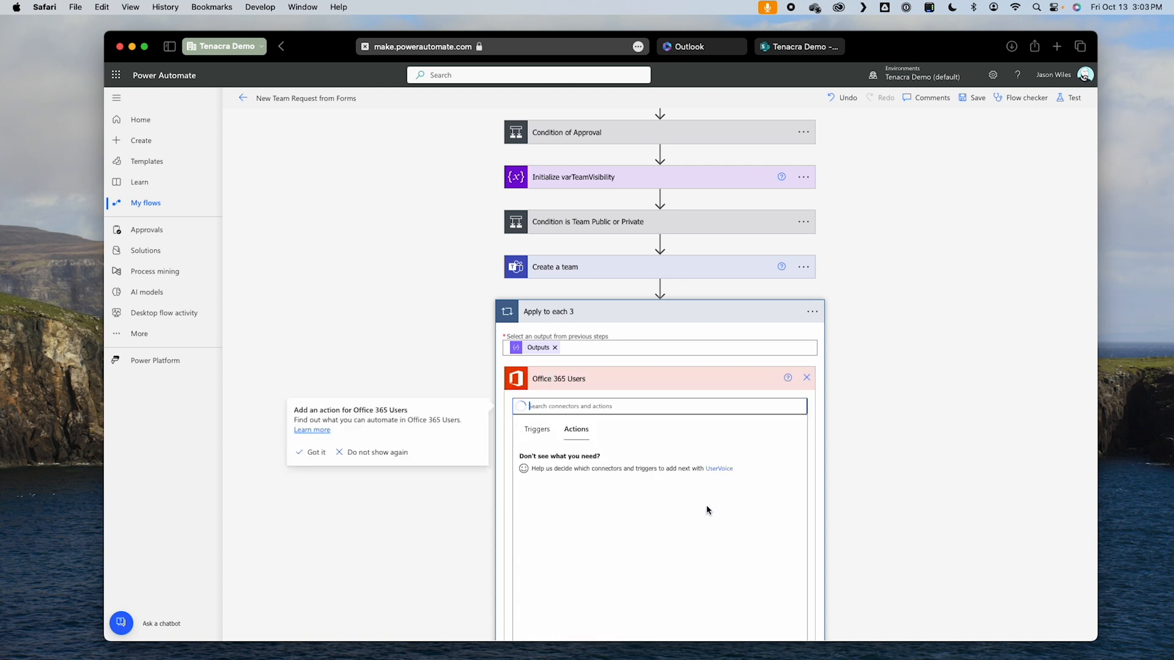
scroll(831, 524, down, 3)
scroll(705, 520, down, 5)
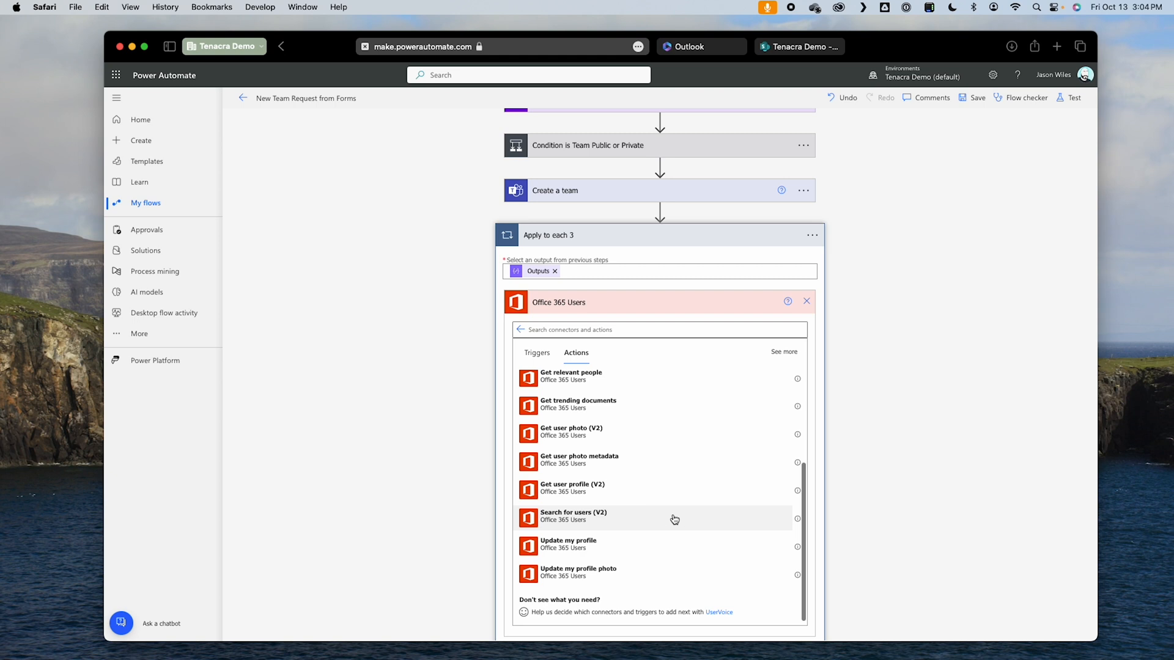
click(706, 516)
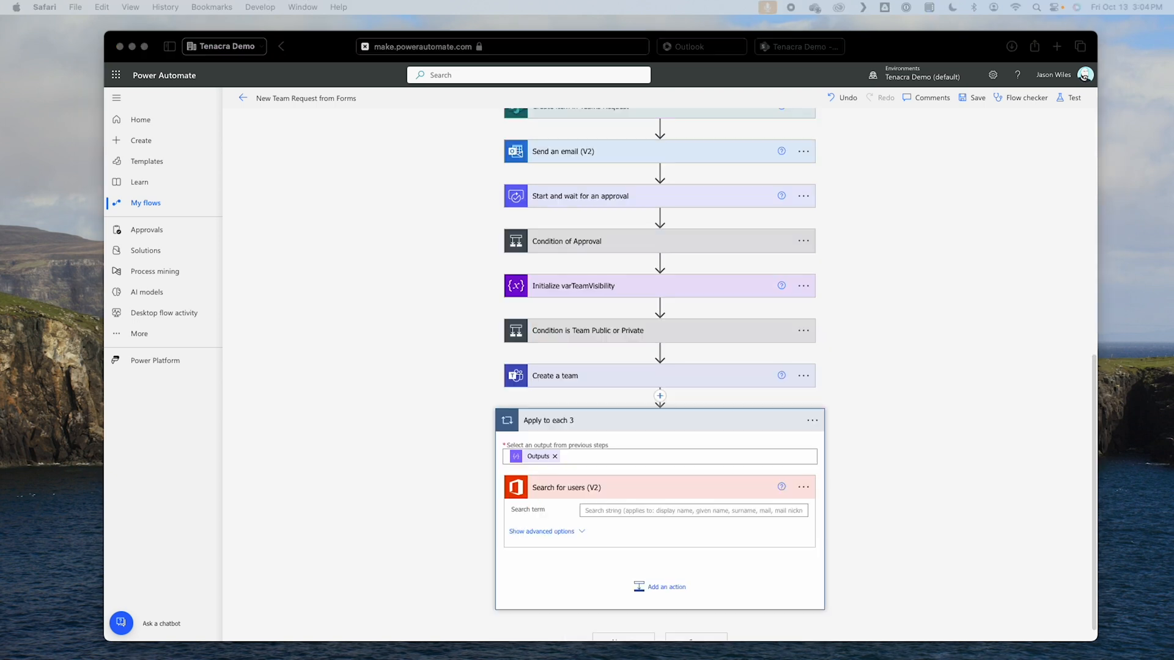
Step: Set the search term of Search for users (V2) to the Current item of Apply to each 3
click(611, 512)
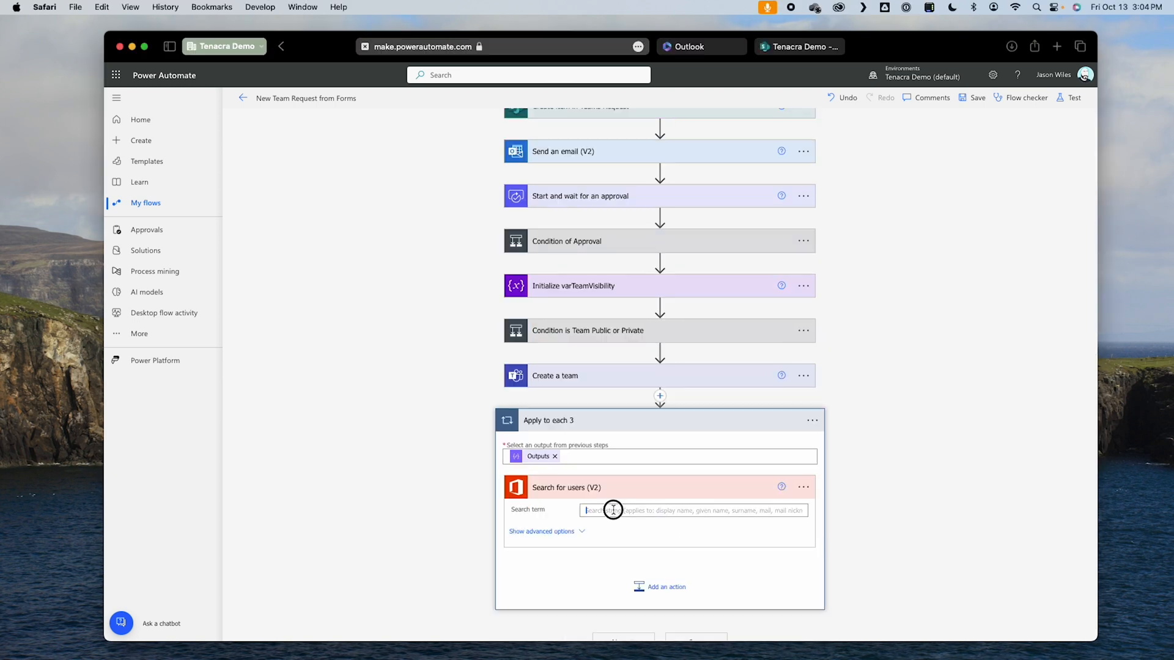
scroll(951, 551, down, 10)
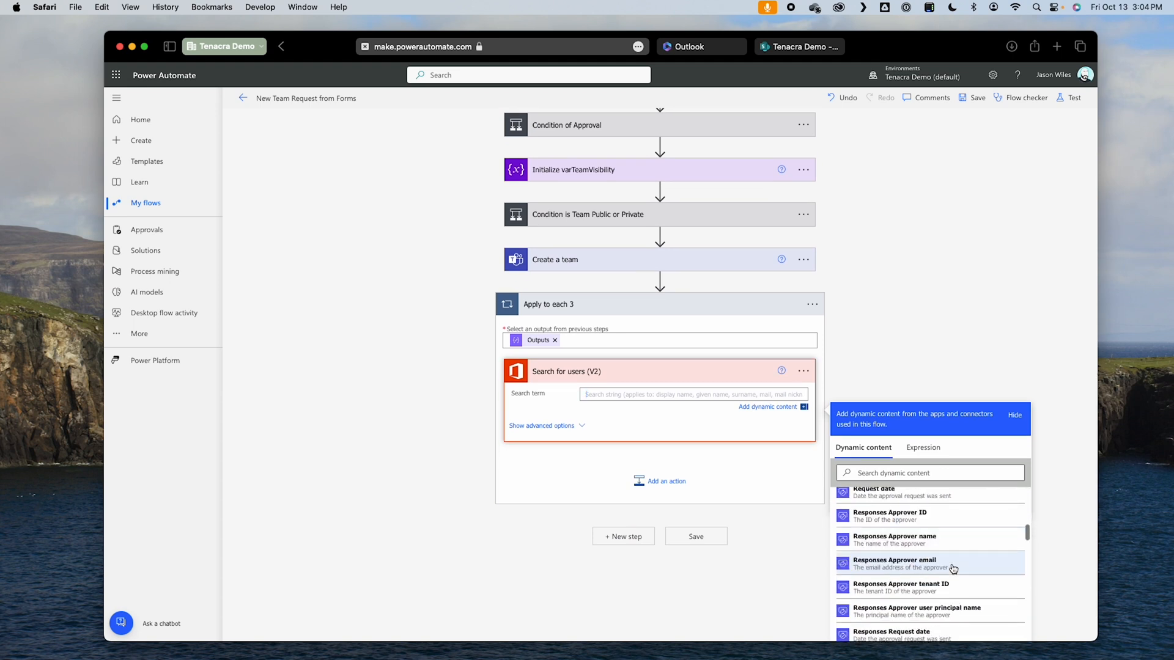
scroll(958, 577, down, 10)
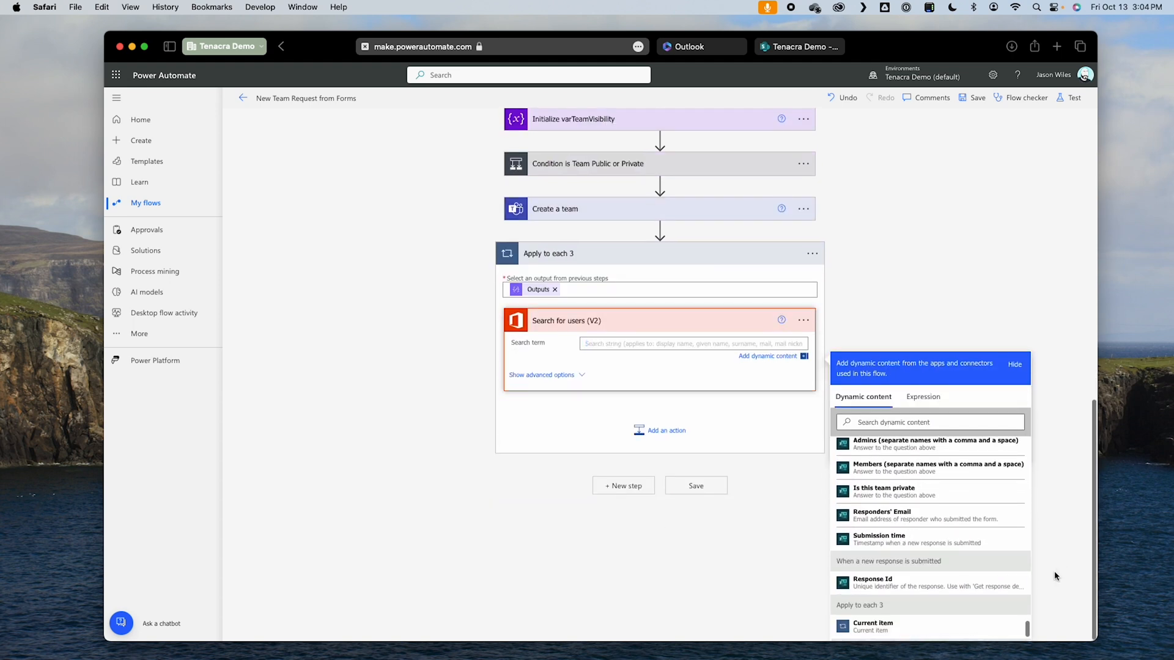
click(873, 628)
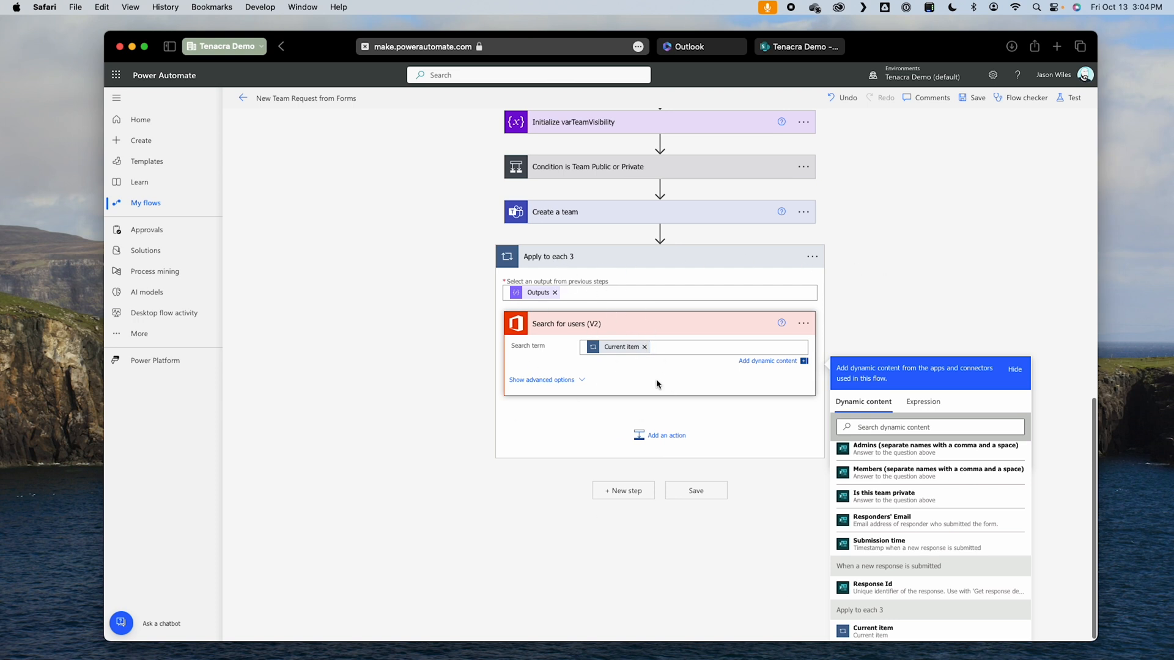
Step: Rename the Apply to each 3 loop as "Apply to each Admin"
click(813, 258)
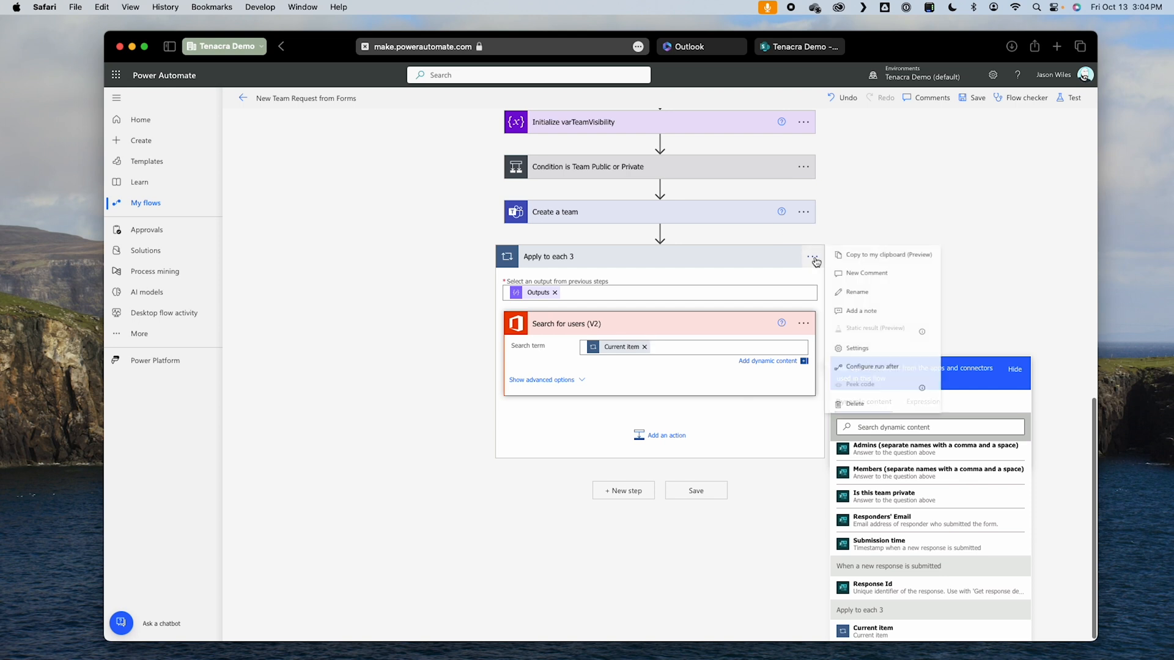
click(813, 401)
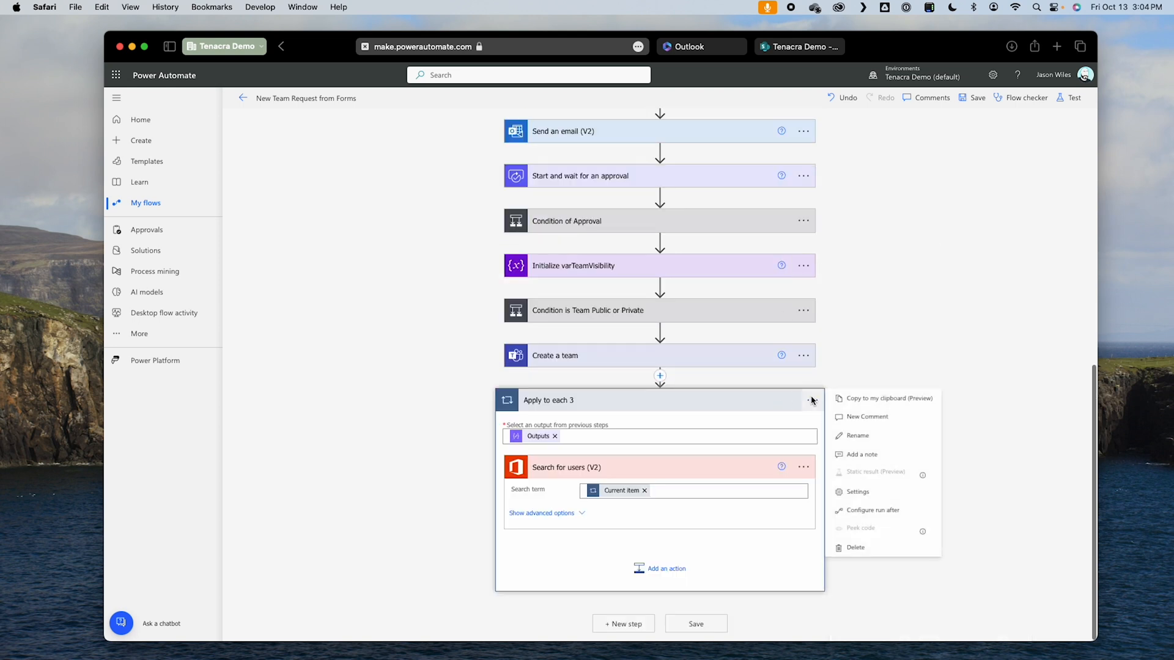
click(858, 453)
click(574, 401)
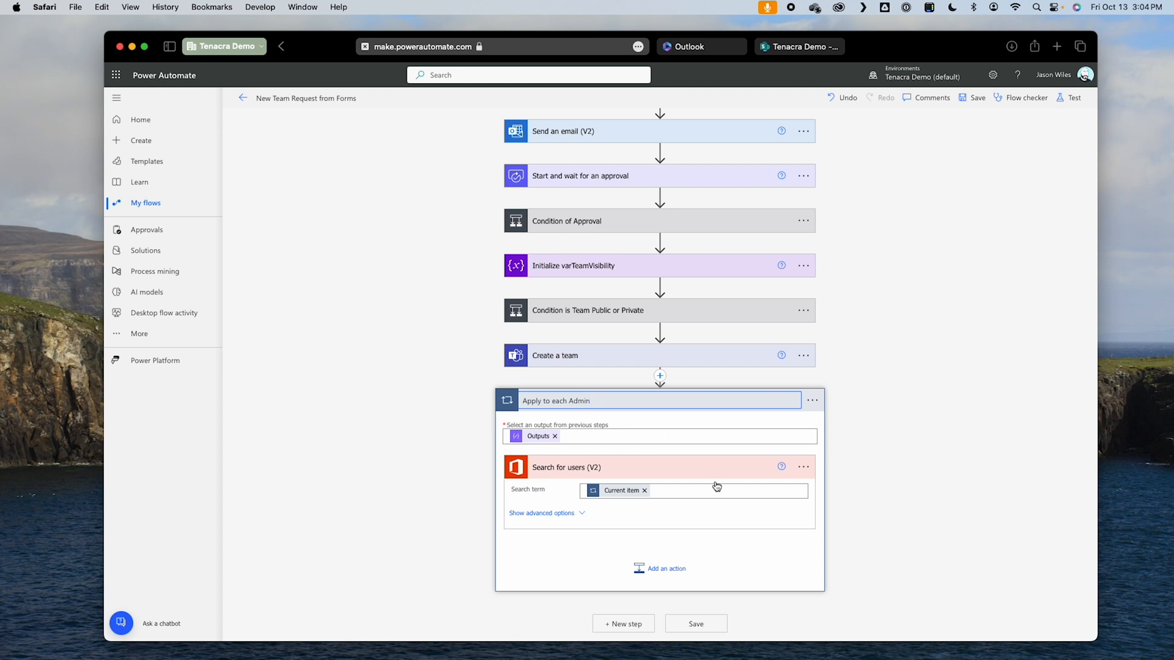
click(881, 538)
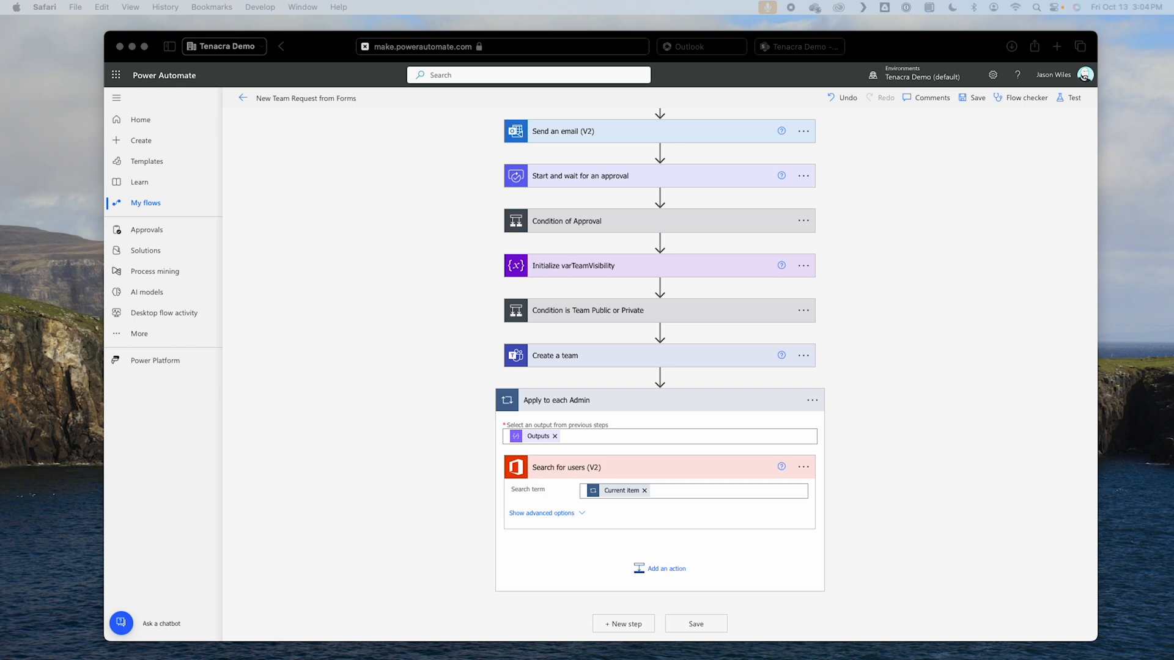
Step: Add the Microsoft Teams action Add a member to a team after Search for users (V2) in the loop
click(659, 563)
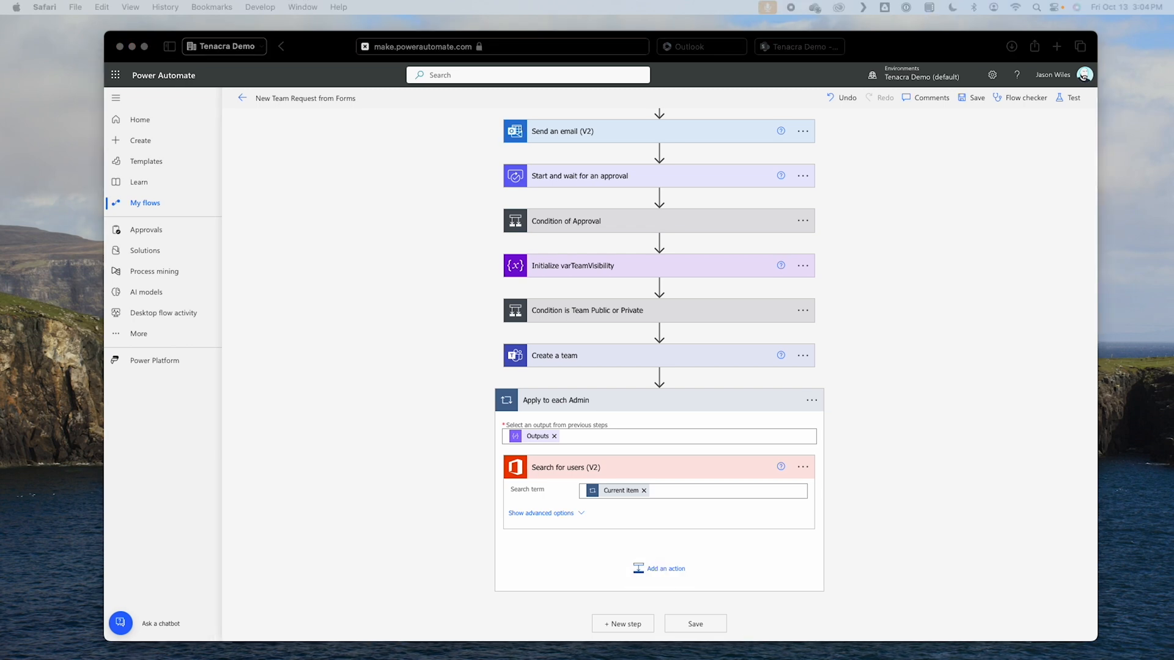
click(665, 568)
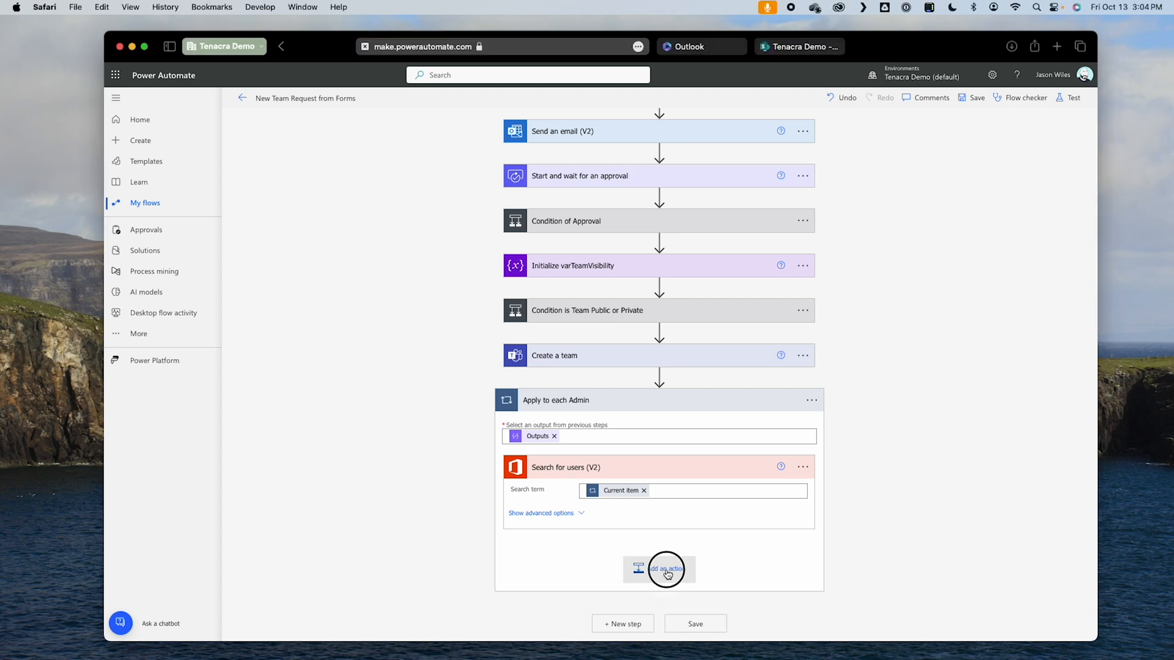
text(teams)
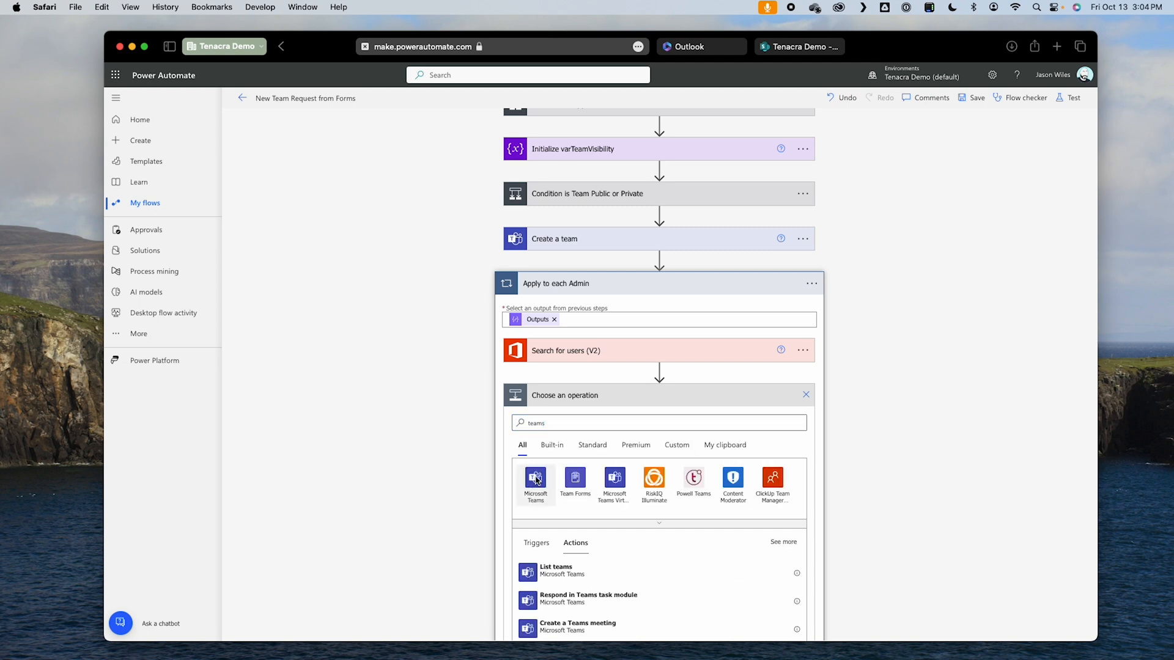
click(536, 481)
click(618, 476)
click(617, 476)
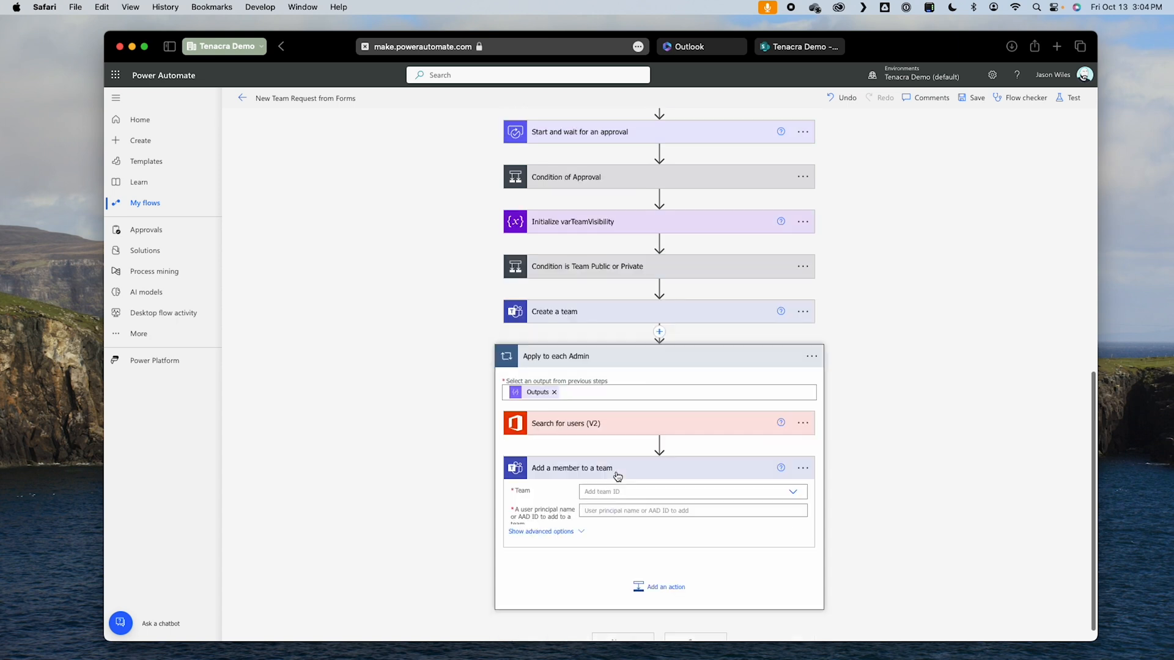
Step: Set the Team of Add a member to a team to a custom value, the New Team ID from Create a team
click(657, 488)
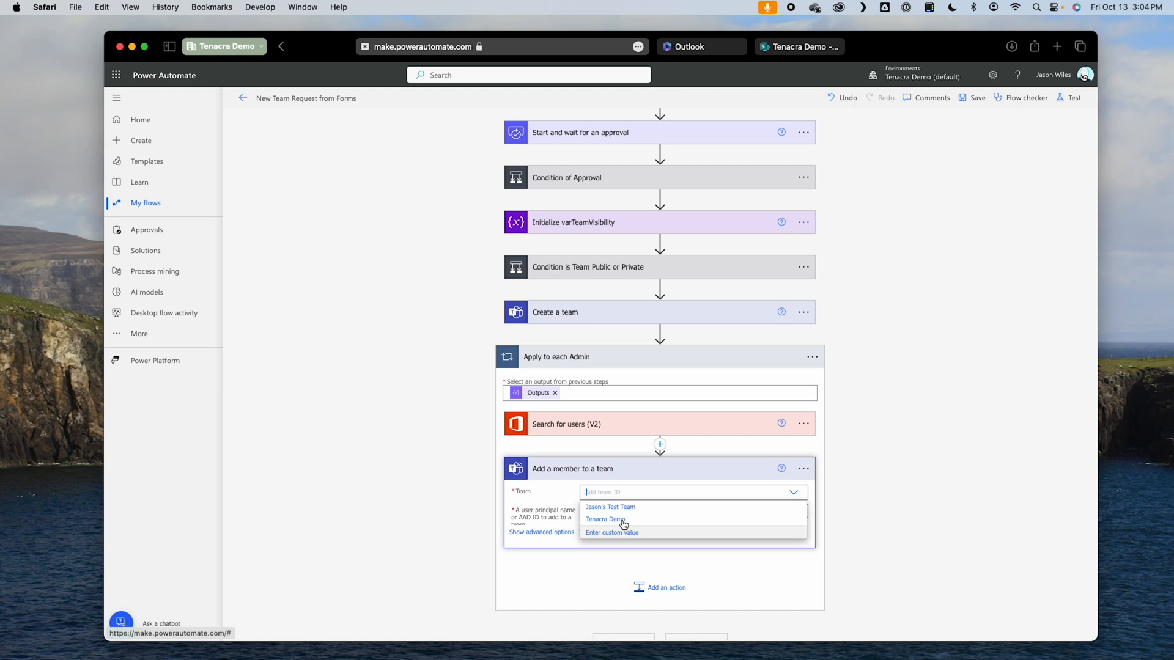
click(633, 533)
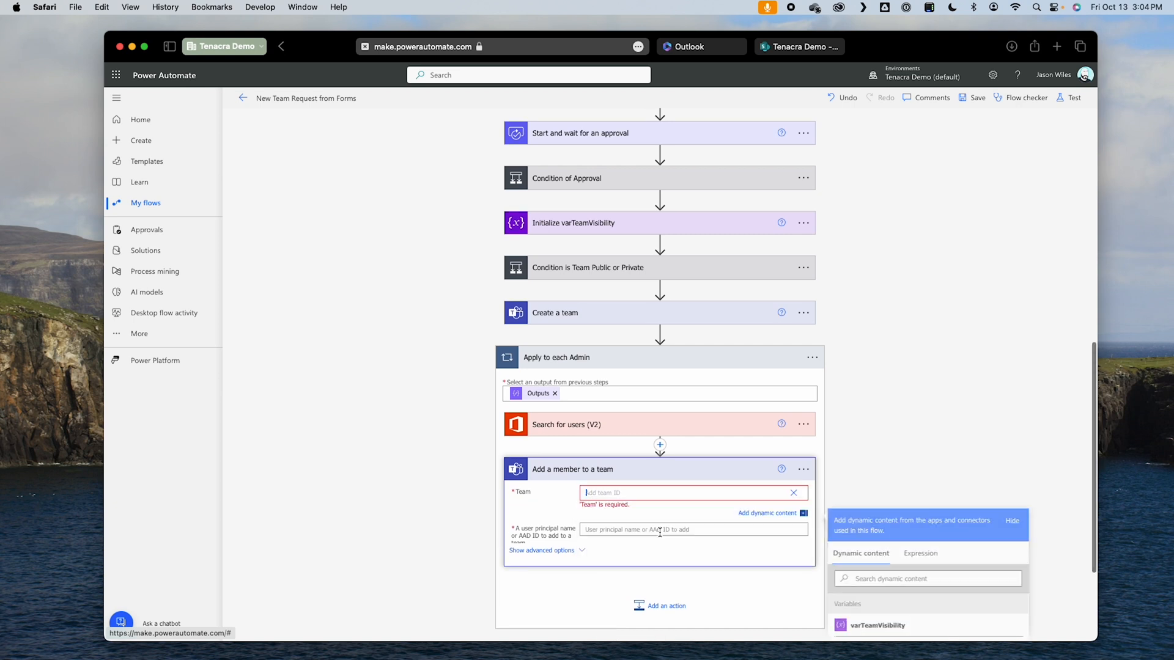
scroll(959, 562, down, 3)
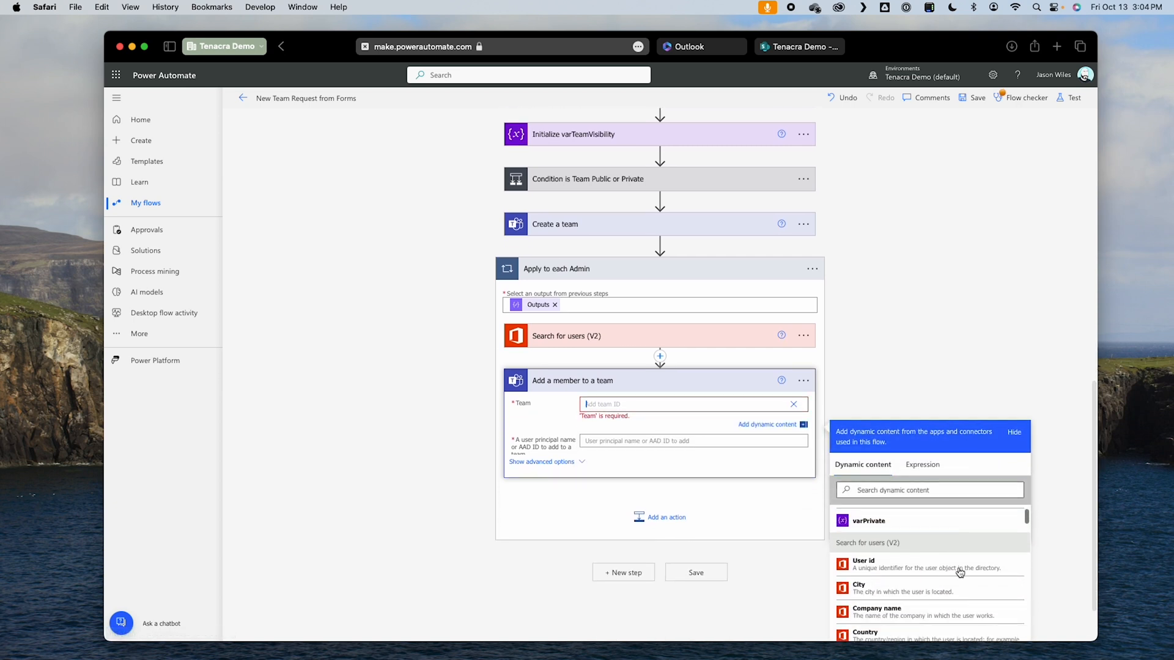
scroll(949, 573, down, 10)
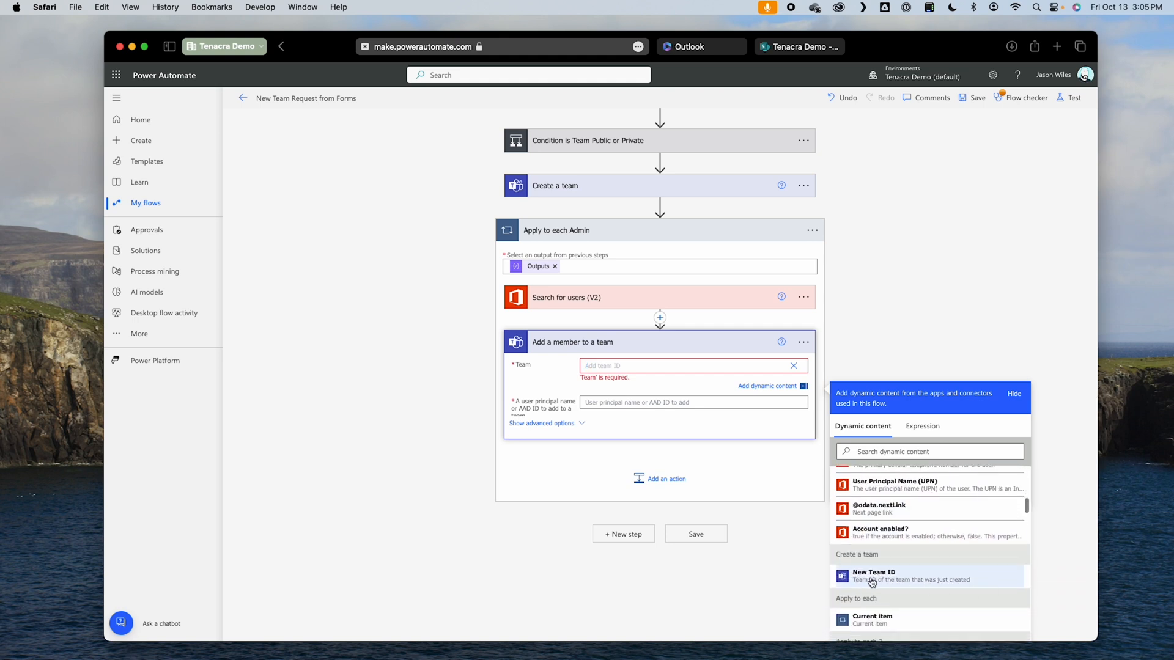
scroll(872, 582, down, 1)
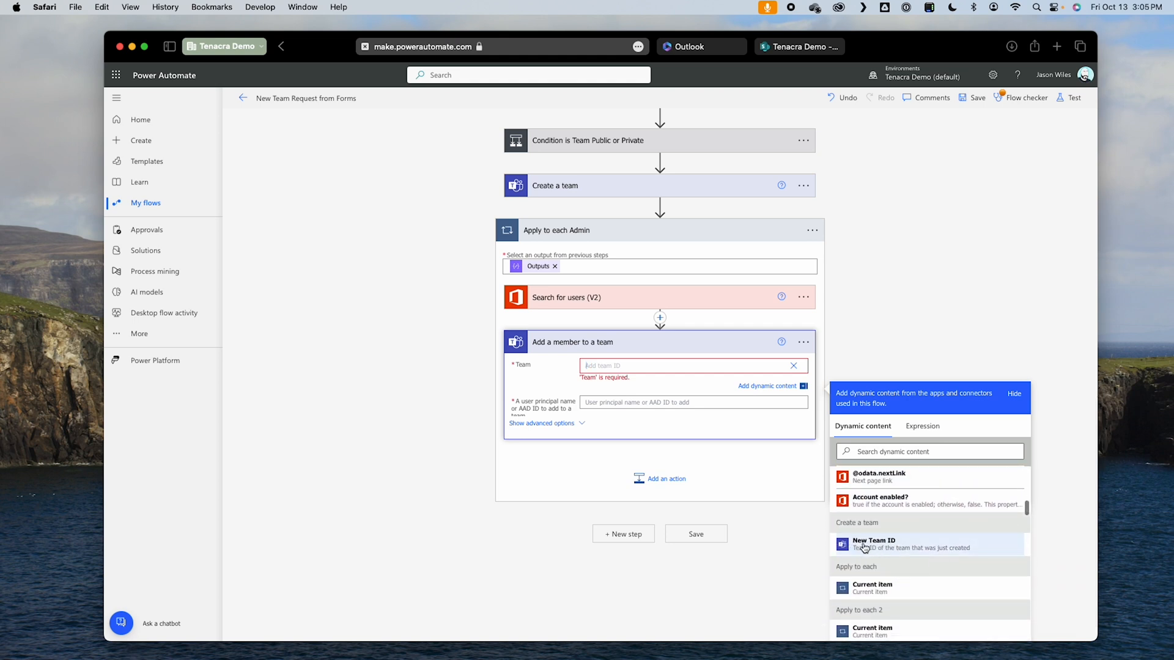
click(895, 547)
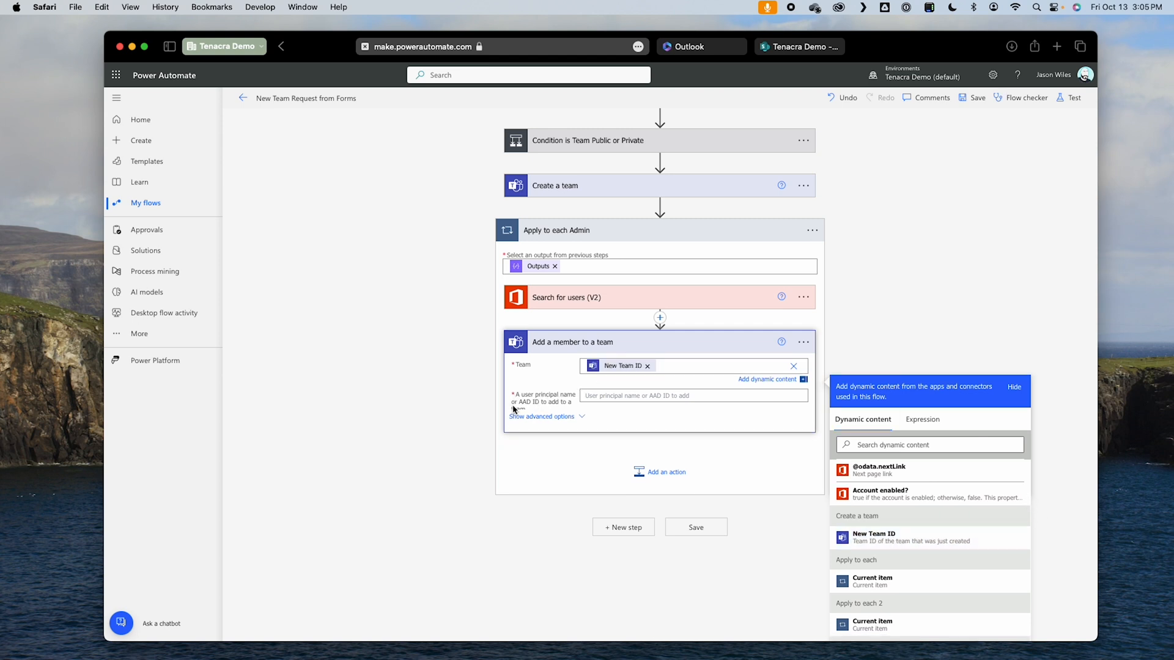
Step: Set the user to add in Add a member to a team to the User id from Search for users (V2), and save the flow
click(601, 396)
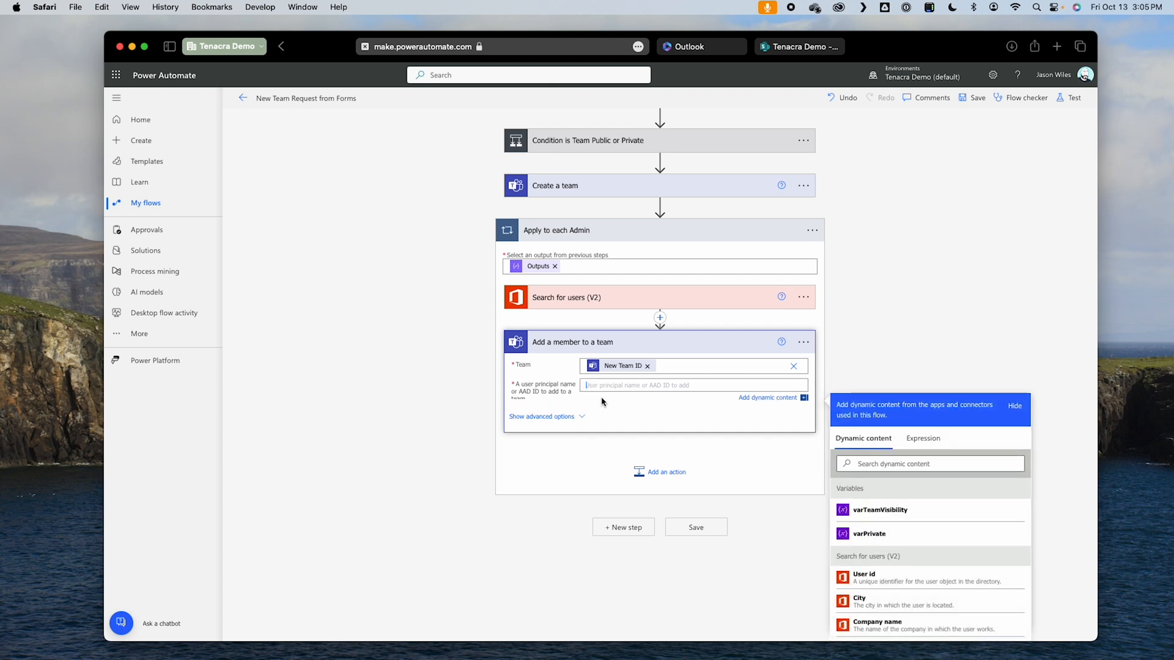
click(888, 585)
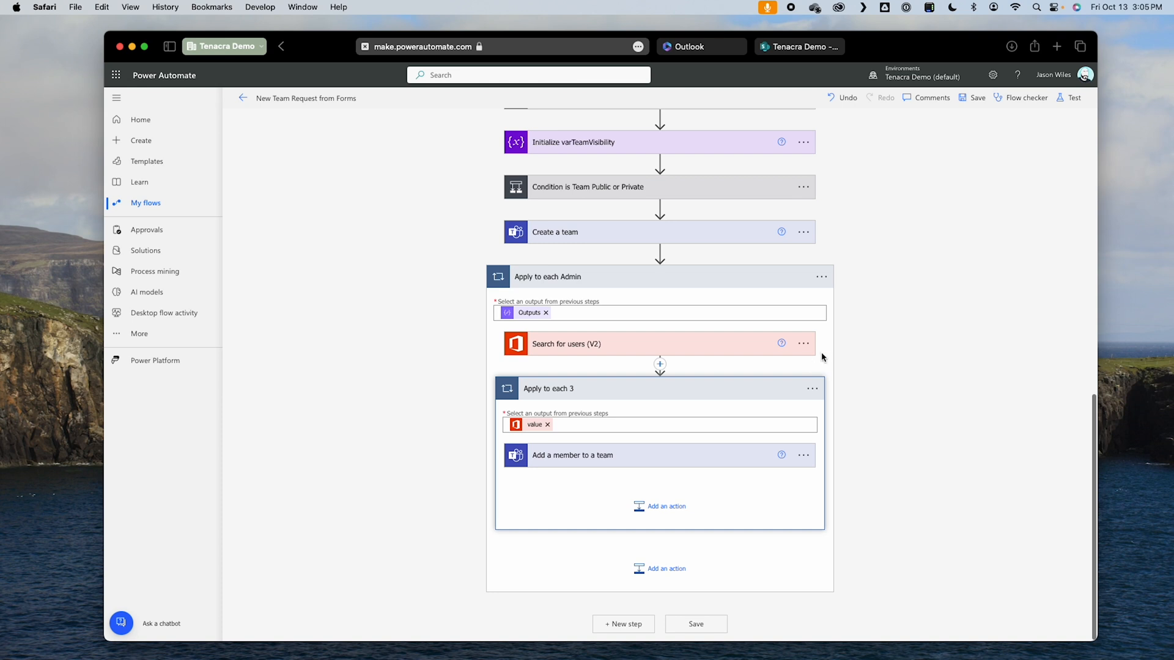
click(979, 101)
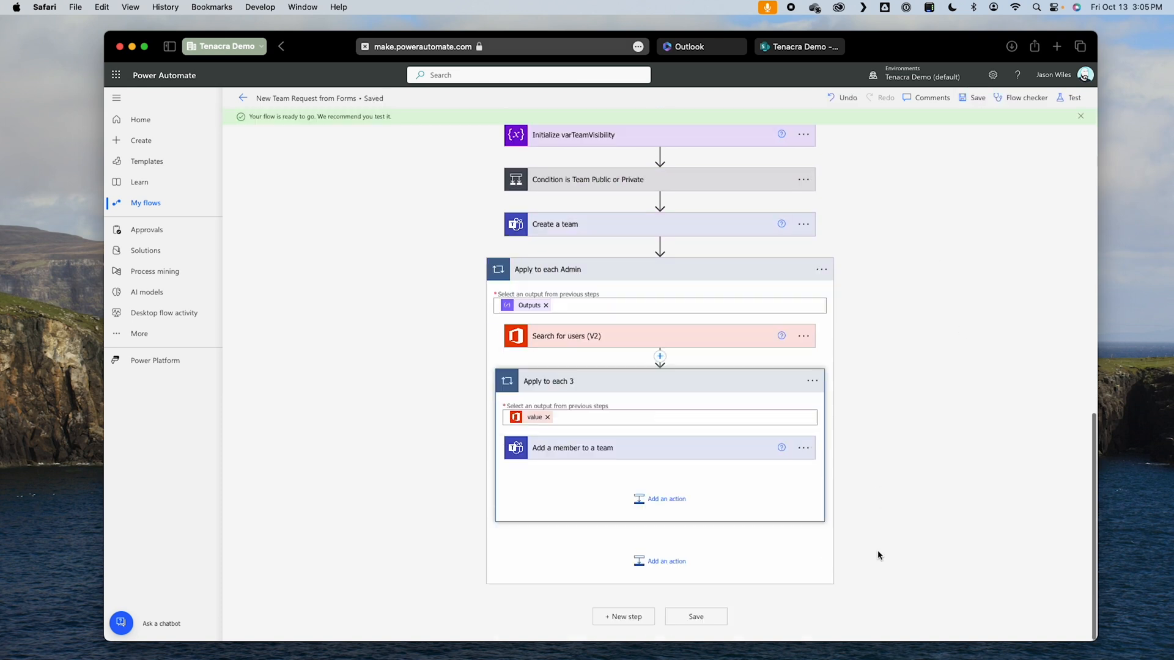
Step: Add an Apply to each control at the end of the flow and rename it "Apply to each Member"
click(639, 626)
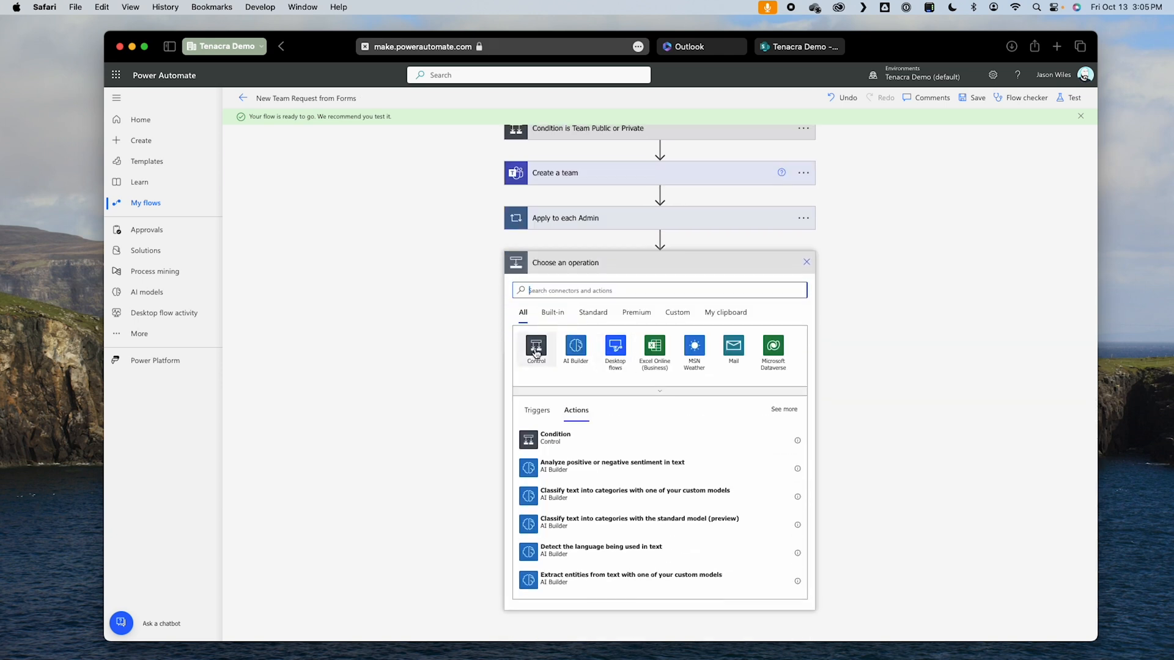
click(535, 350)
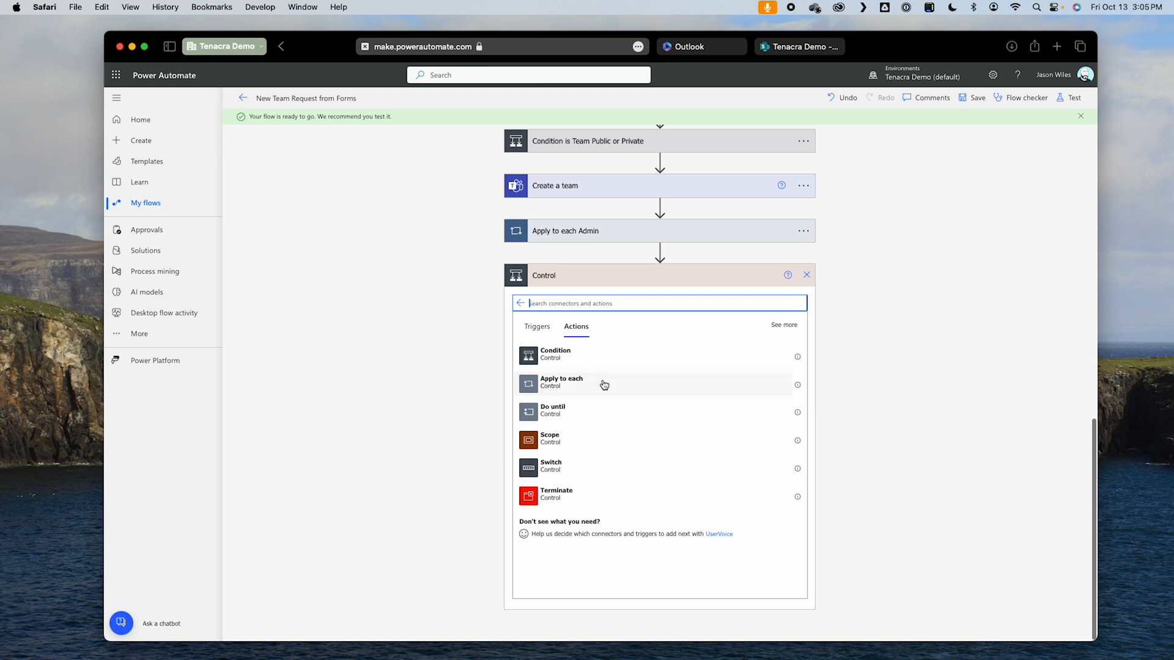
click(604, 385)
click(803, 505)
click(873, 518)
click(629, 502)
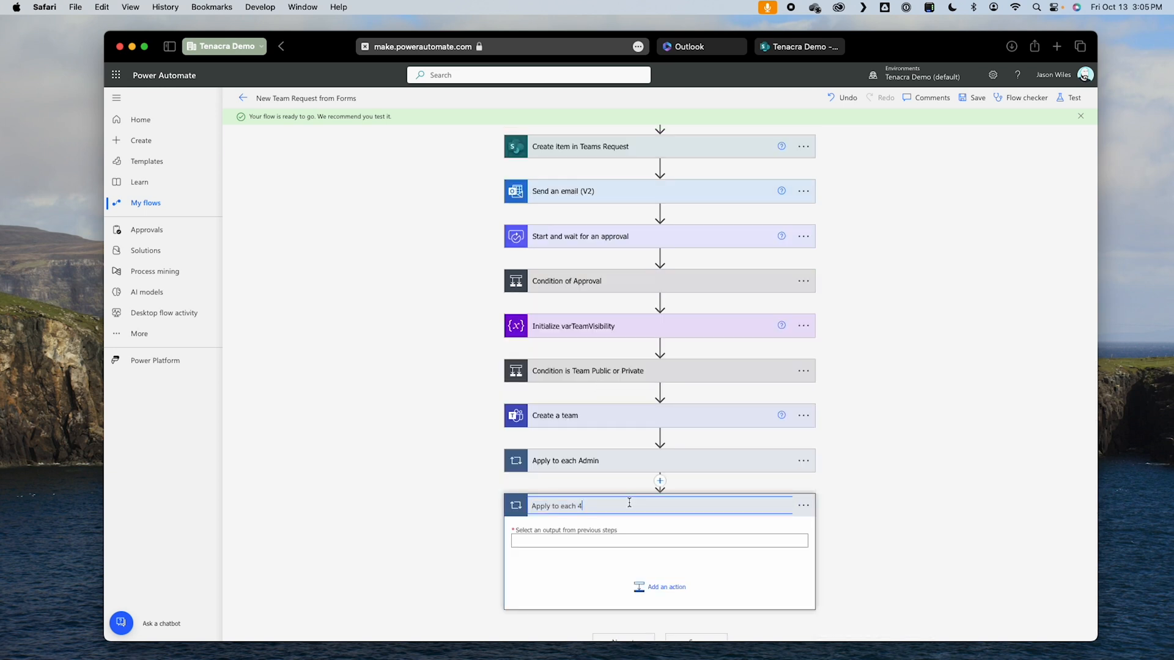
Step: Set the input of Apply to each Member to the Outputs of Compose Another Member Array
click(571, 541)
scroll(865, 486, down, 5)
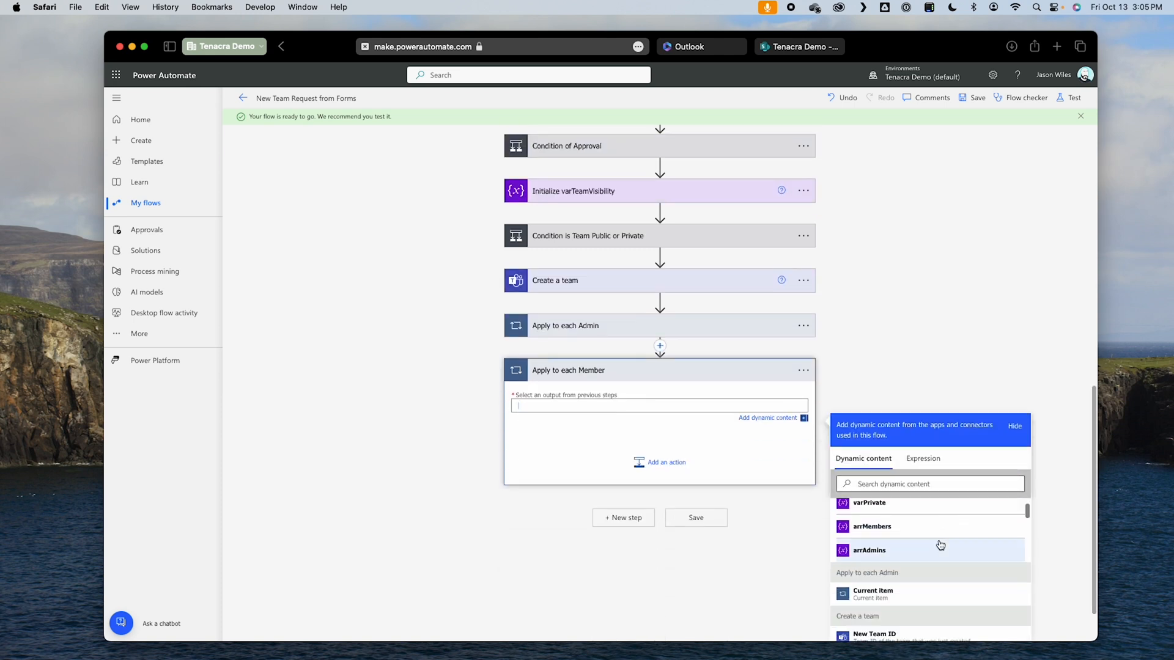
scroll(884, 567, up, 1)
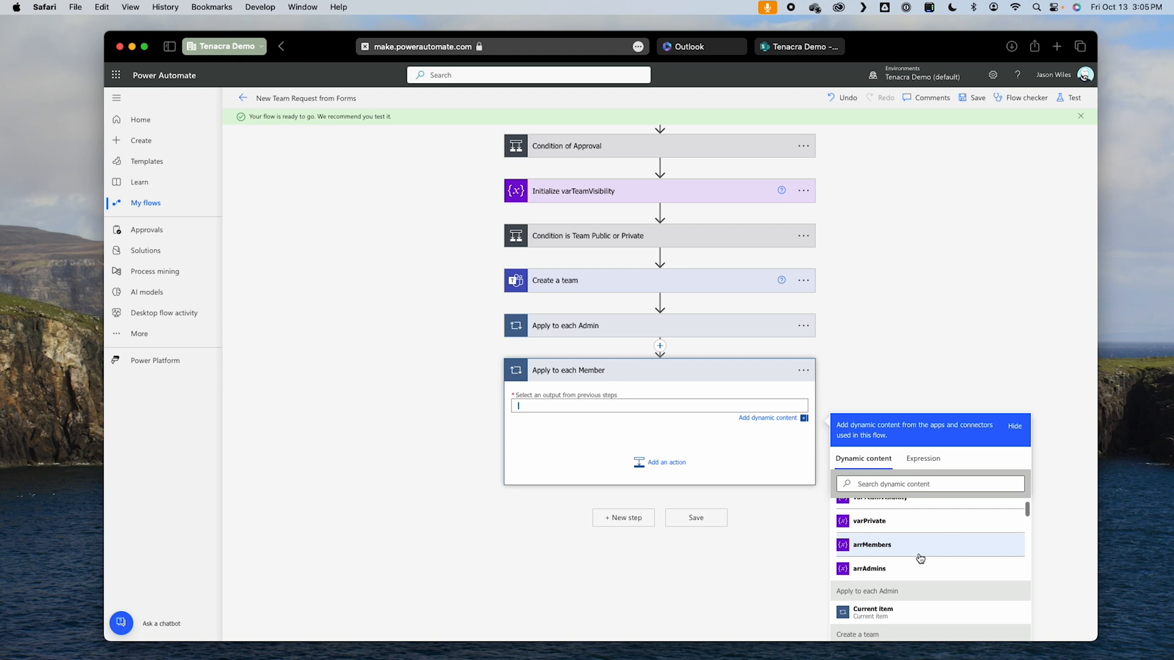
scroll(925, 568, down, 4)
scroll(932, 570, down, 8)
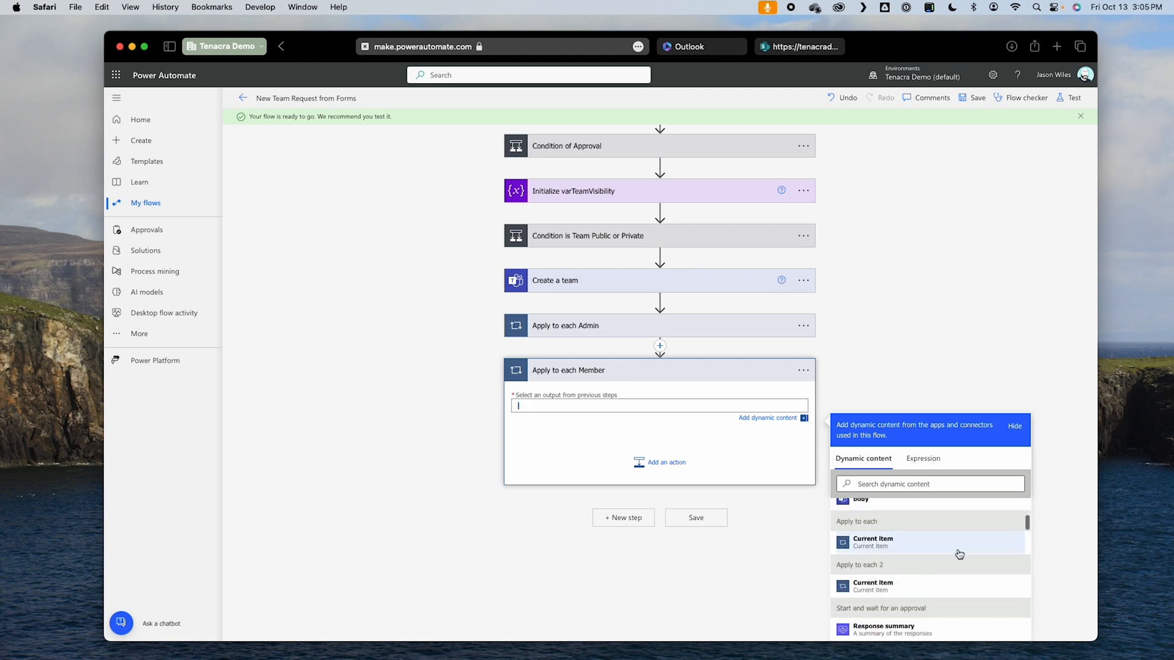
scroll(934, 552, down, 10)
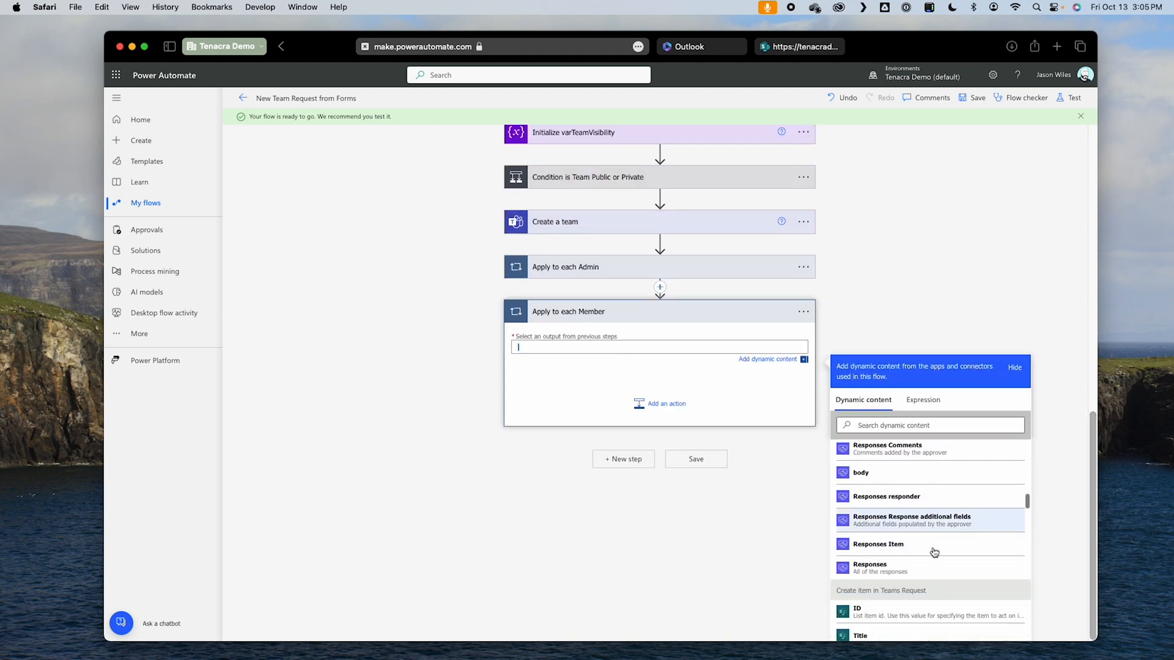
scroll(935, 552, down, 10)
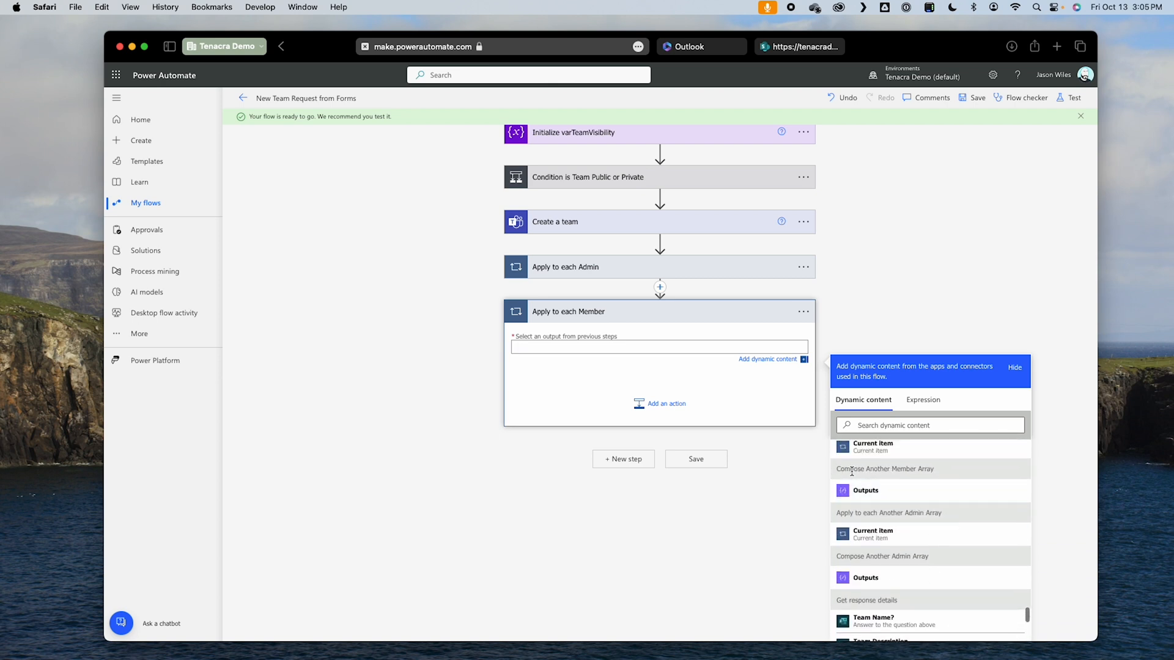
click(867, 490)
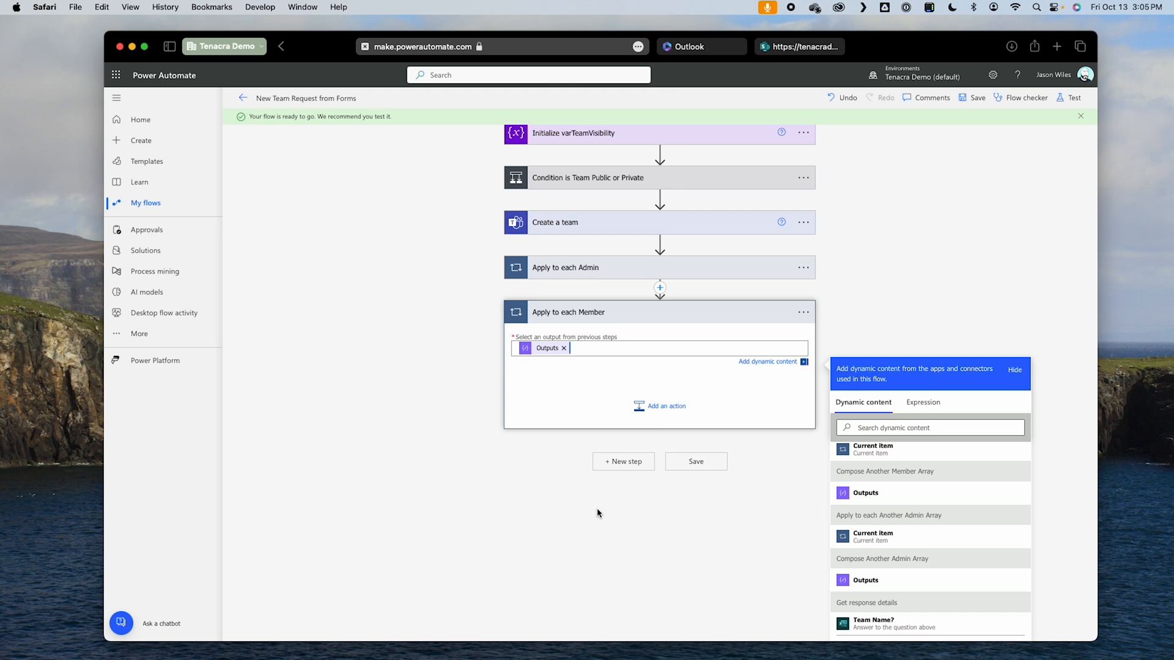
Step: Add a Search for users (V2) action inside Apply to each Member, with that loop's Current item as the search term
click(653, 413)
text(user)
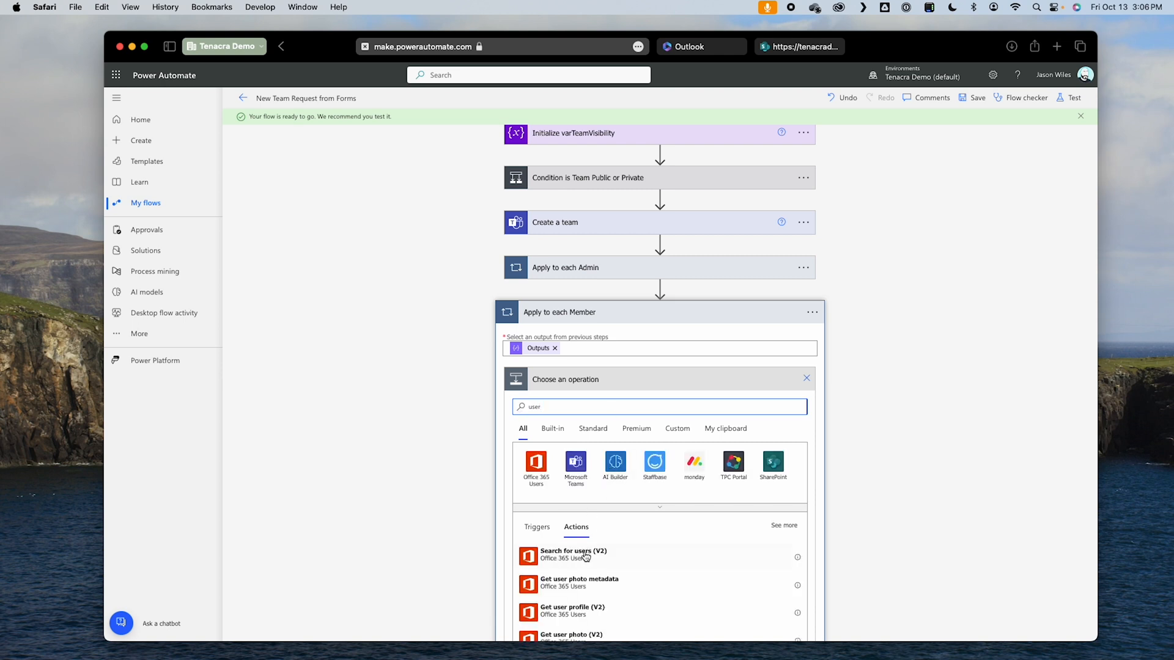
click(557, 557)
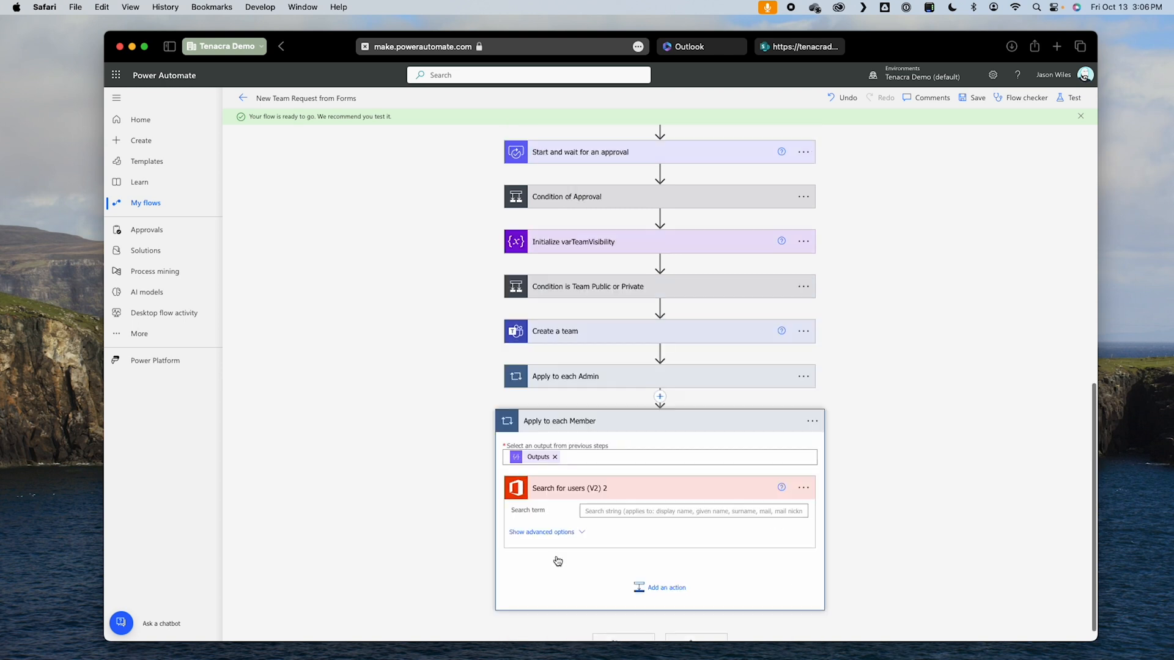
click(650, 511)
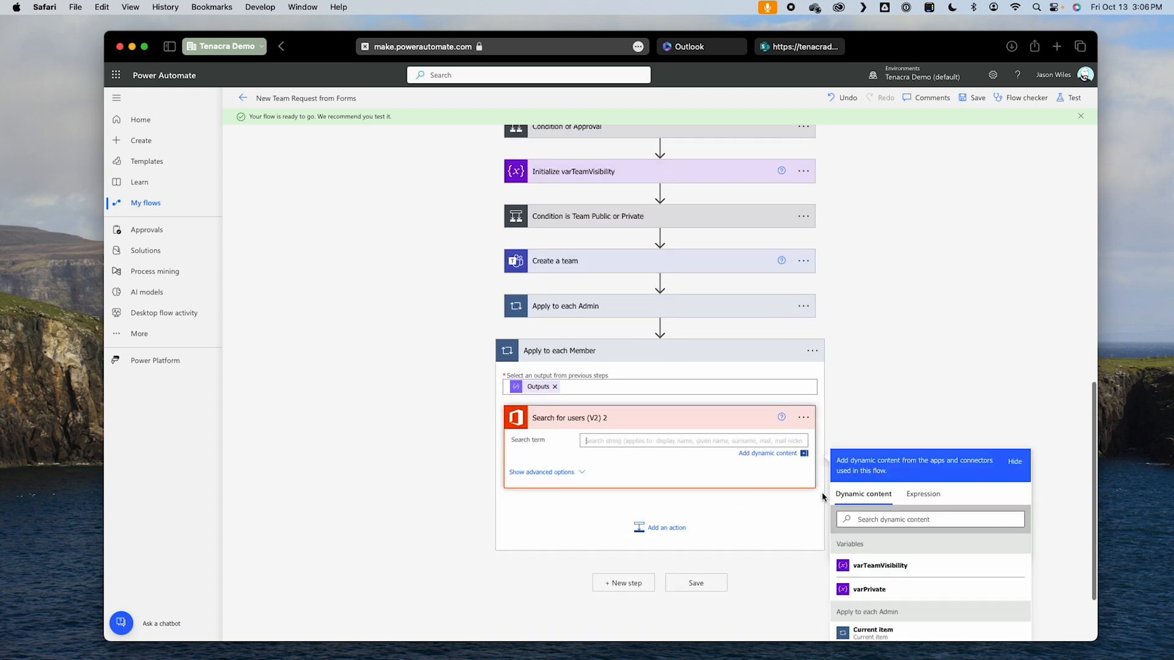
scroll(880, 511, down, 10)
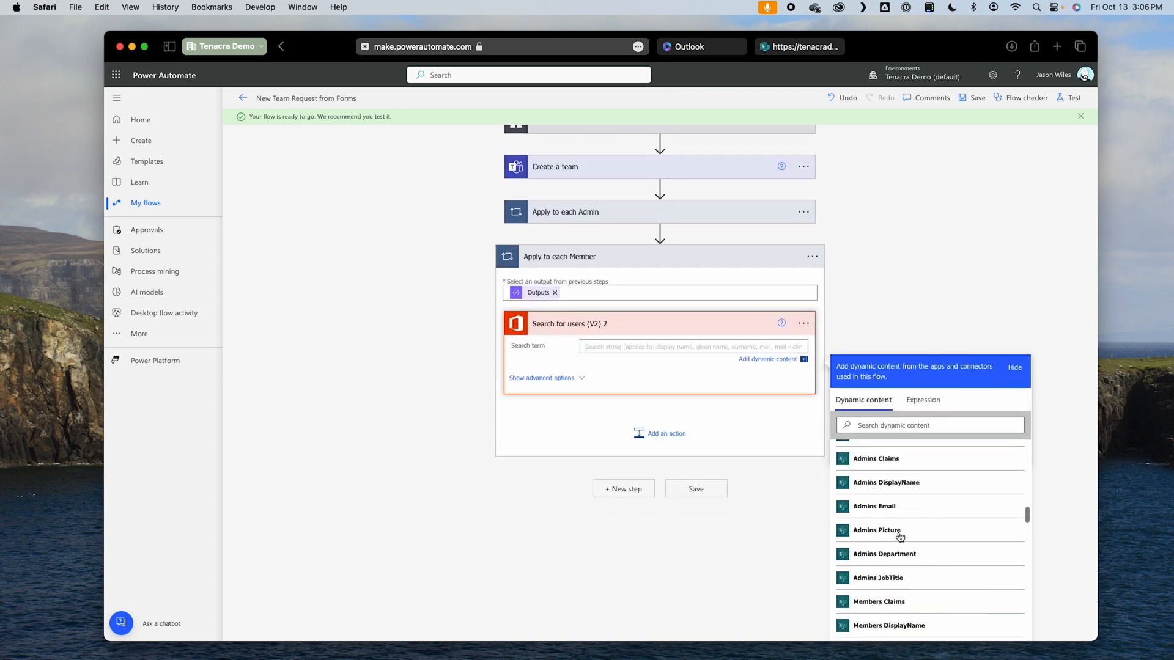
scroll(900, 536, down, 5)
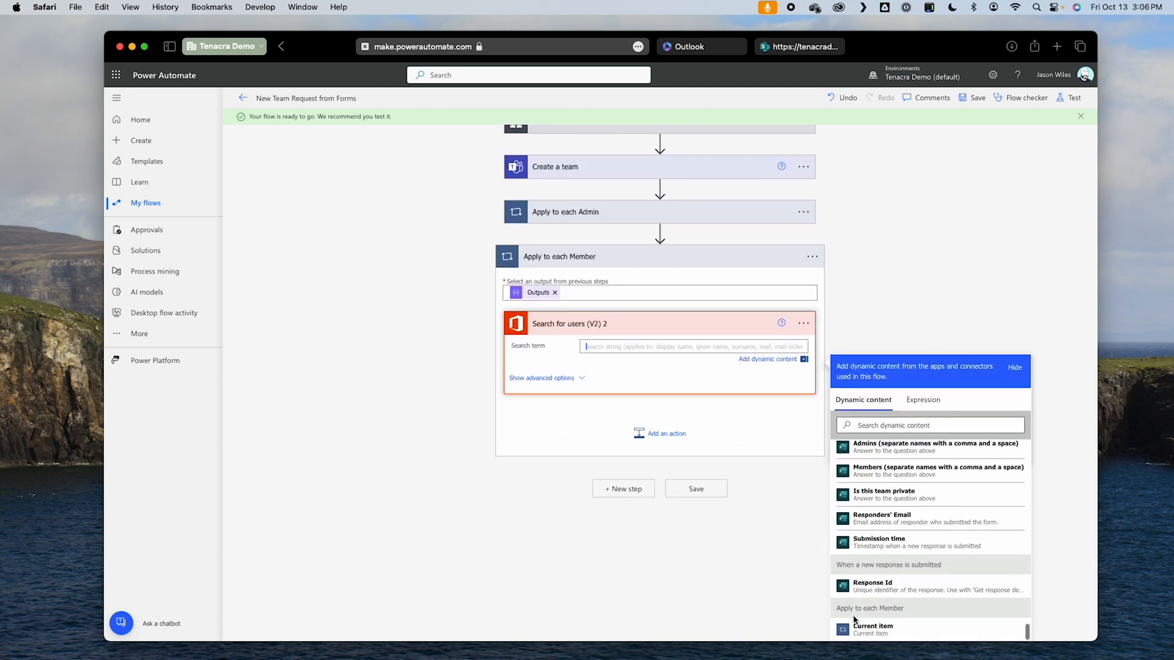
click(874, 630)
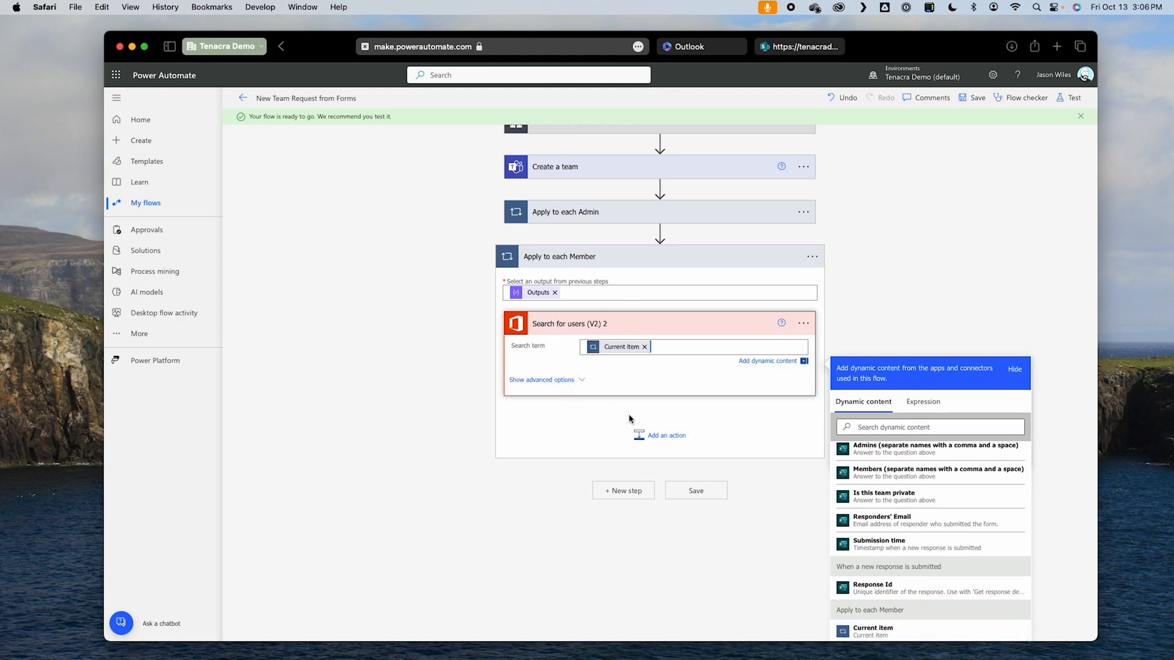
Step: Add the Microsoft Teams action Add a member to a team after the user search in Apply to each Member
click(678, 435)
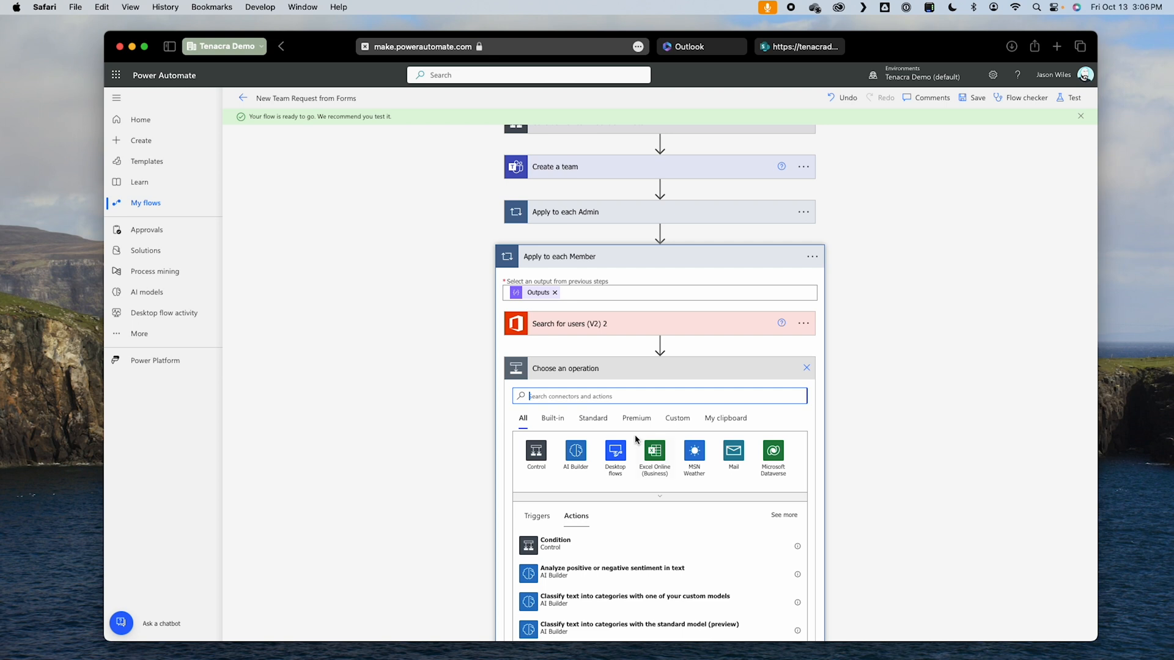
text(teams)
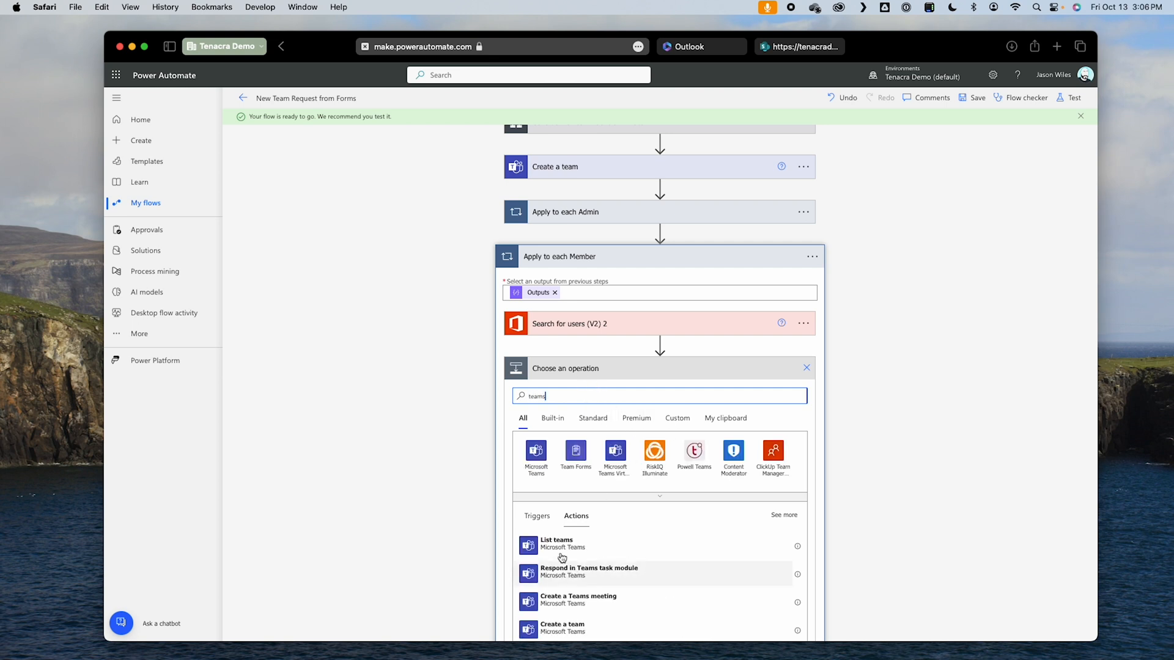
click(542, 454)
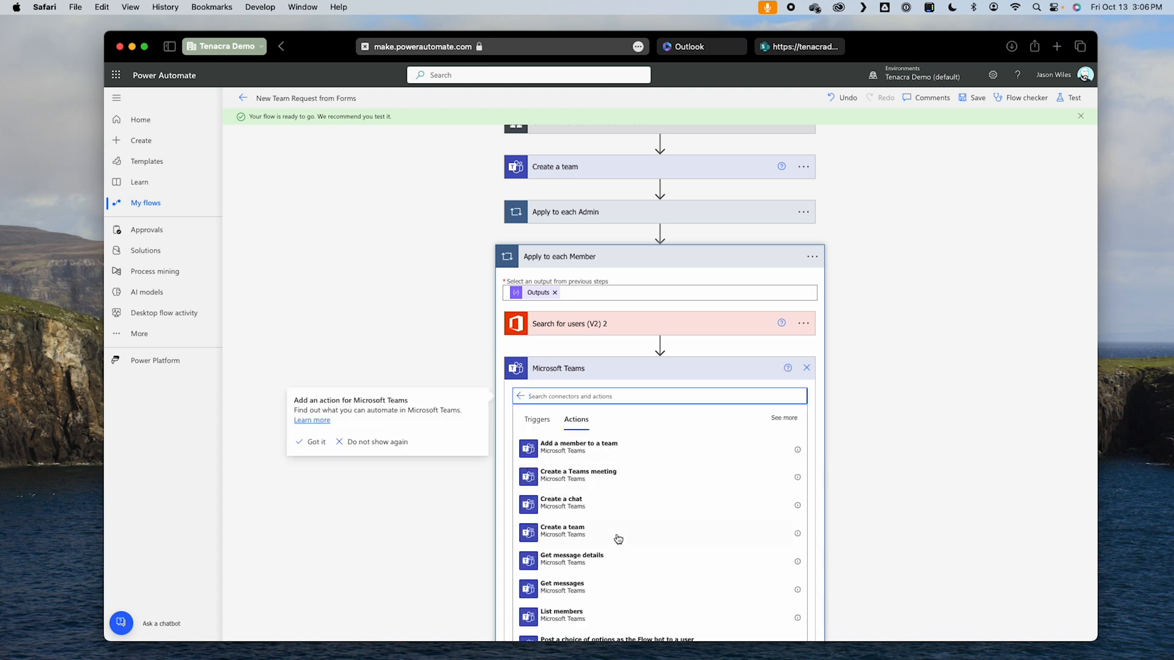
click(566, 452)
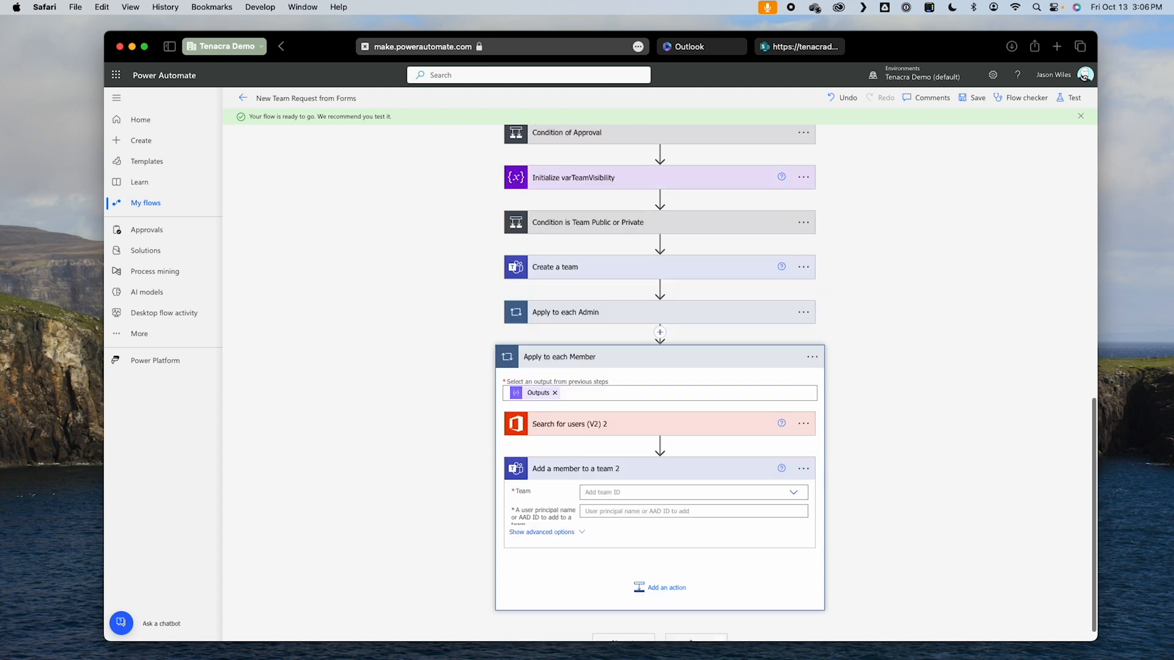
Step: Set the Team of Add a member to a team 2 to a custom value, the New Team ID from Create a team
click(604, 493)
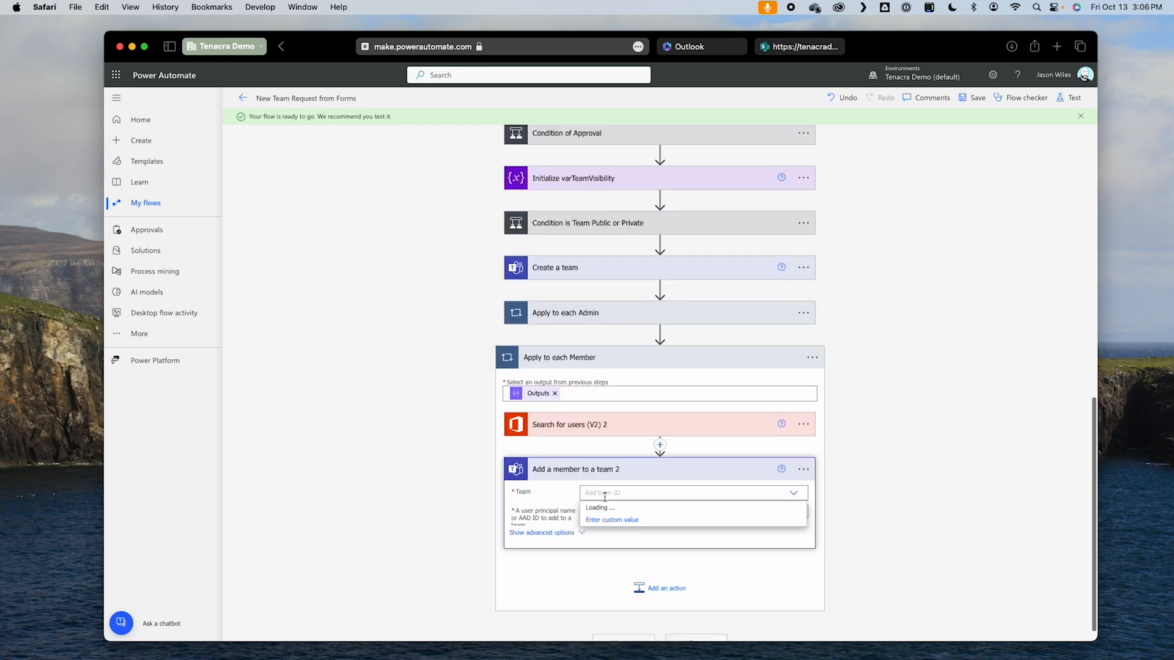
click(605, 521)
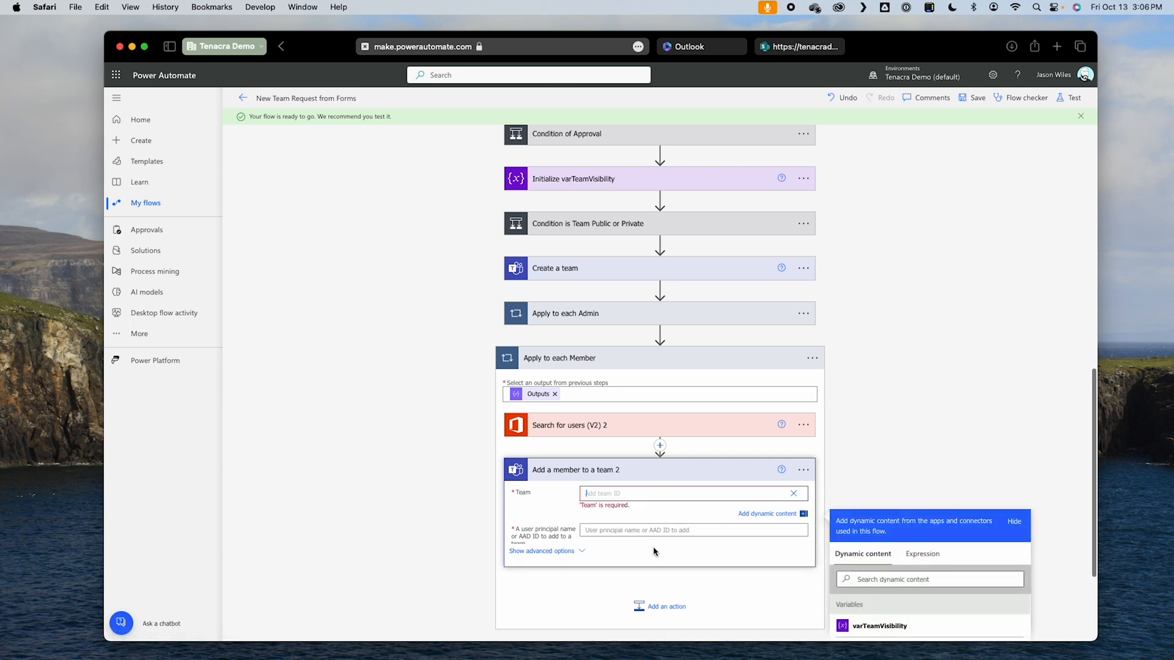
scroll(979, 587, down, 5)
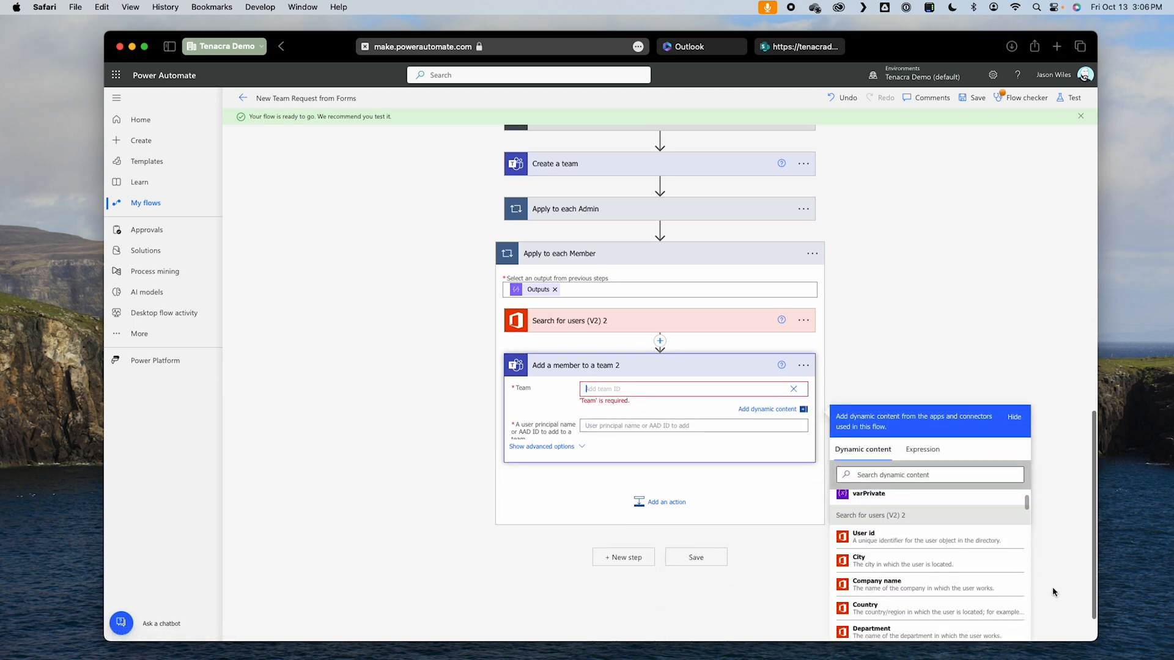
scroll(943, 568, down, 8)
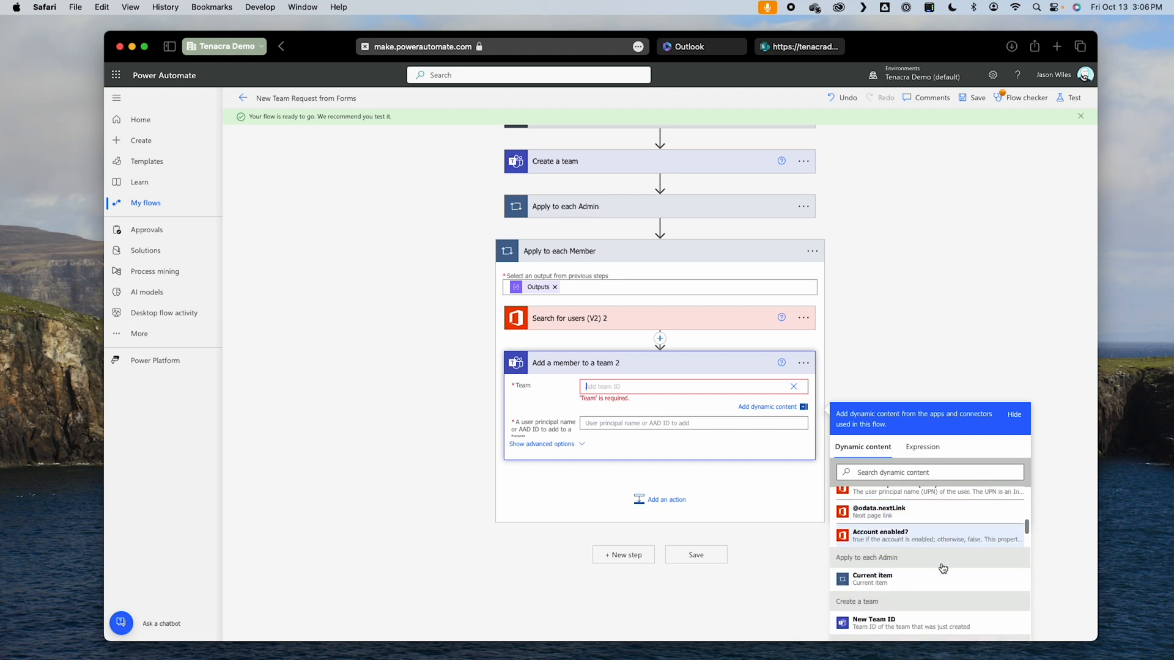
click(860, 525)
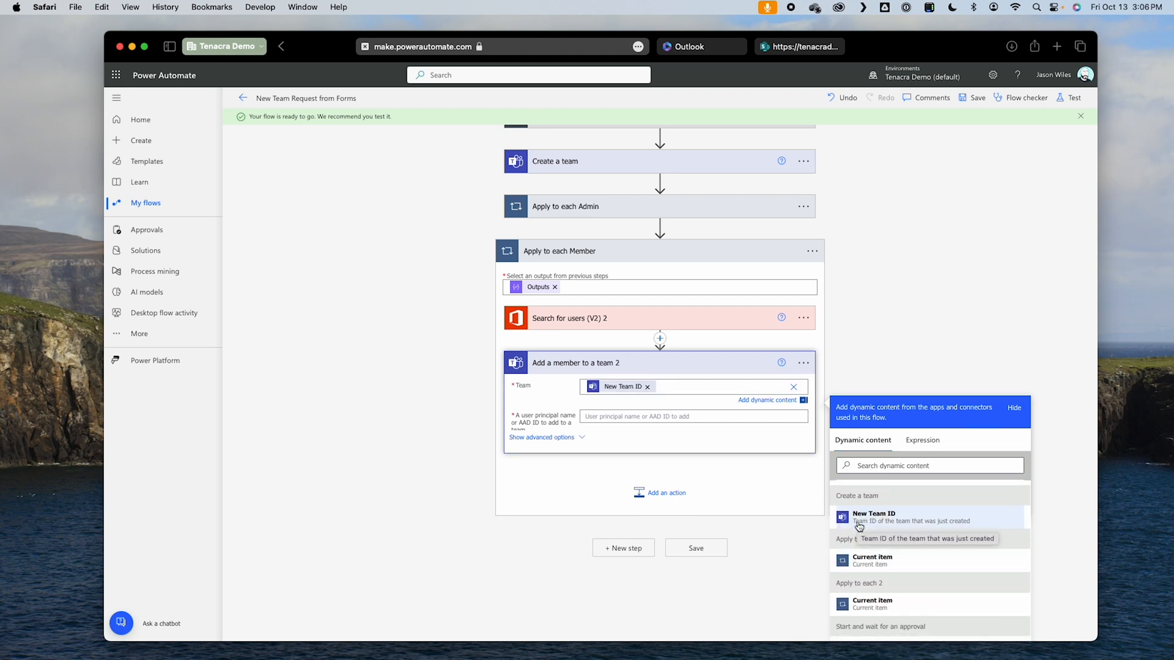
Step: Set the user to add in Add a member to a team 2 to the User id from Search for users (V2) 2, and save the flow
click(623, 420)
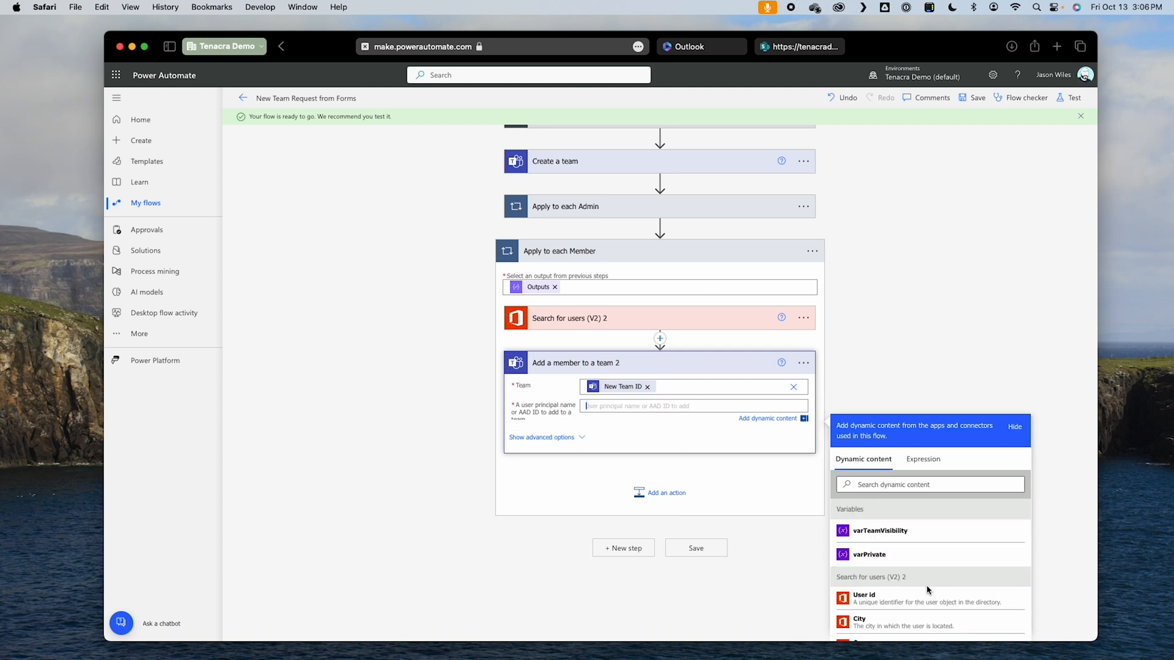
click(900, 599)
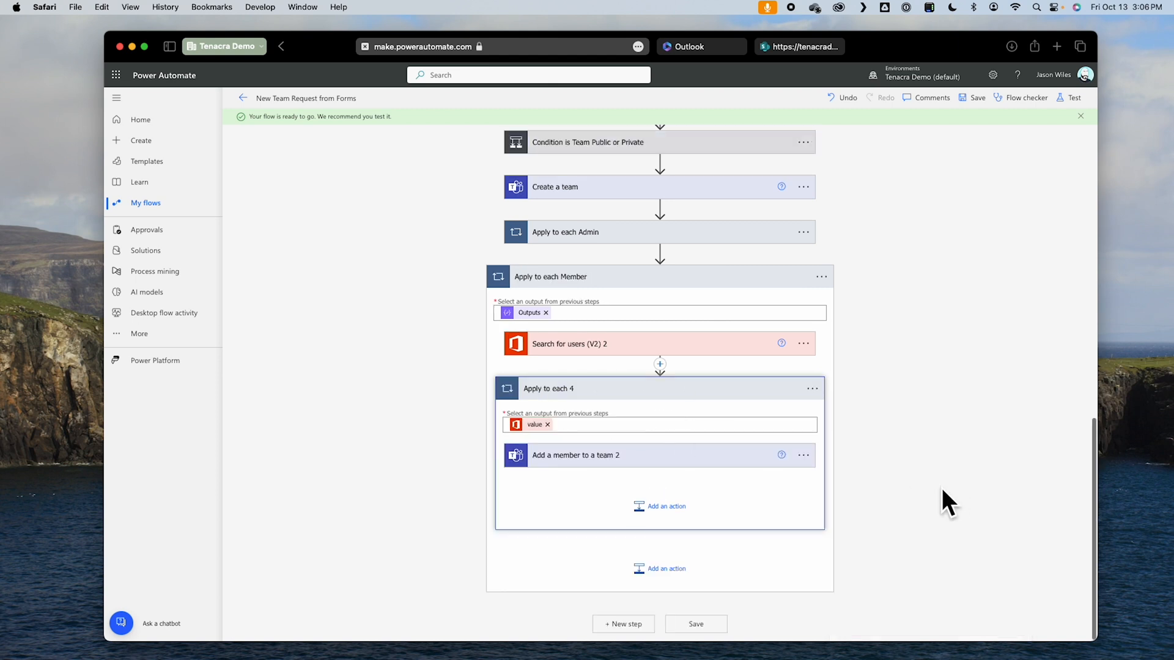
click(969, 99)
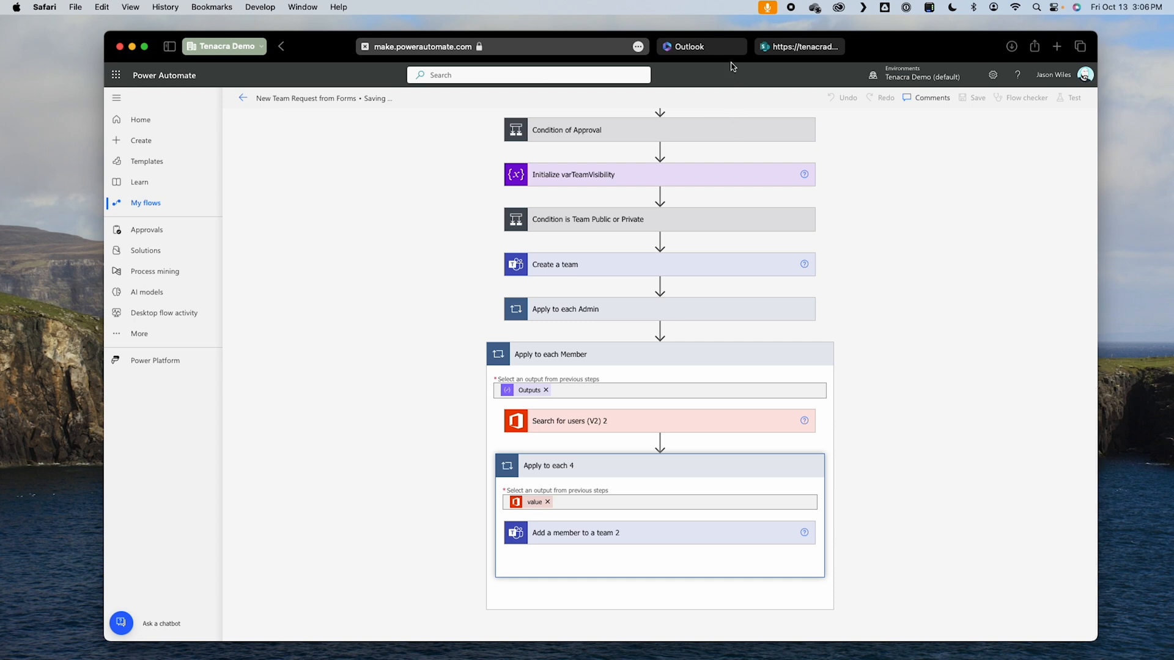
Step: Switch to Microsoft Teams and delete the existing test team, acknowledging that everything in it will be deleted
key(ctrl+Right)
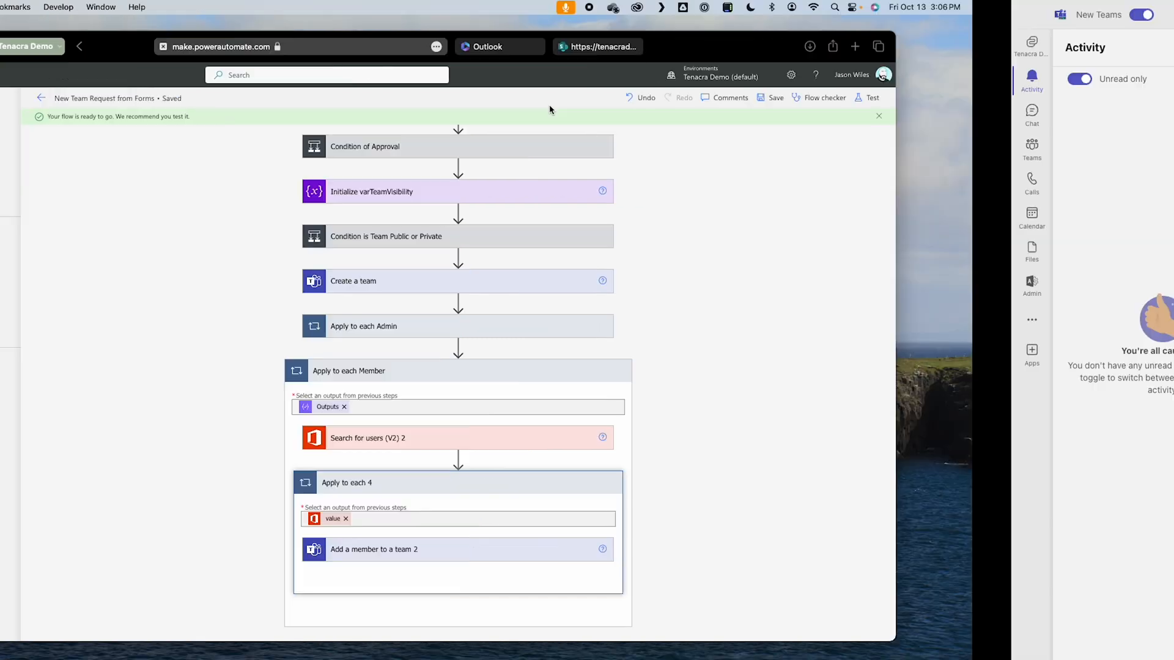
click(21, 147)
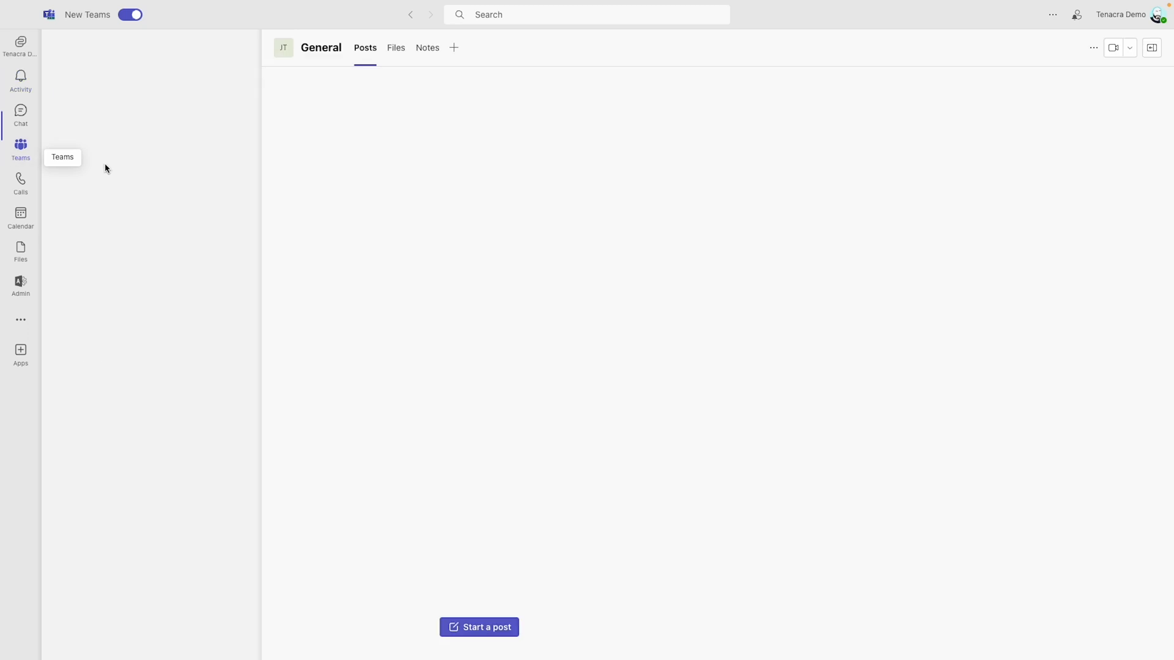
click(237, 137)
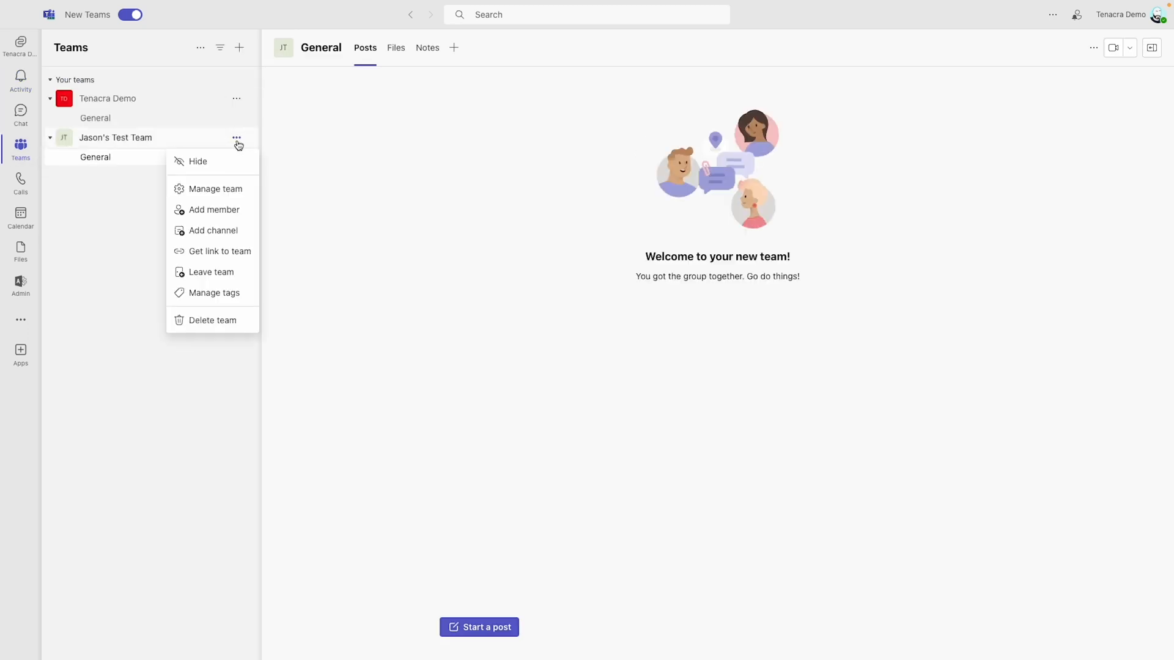
click(209, 318)
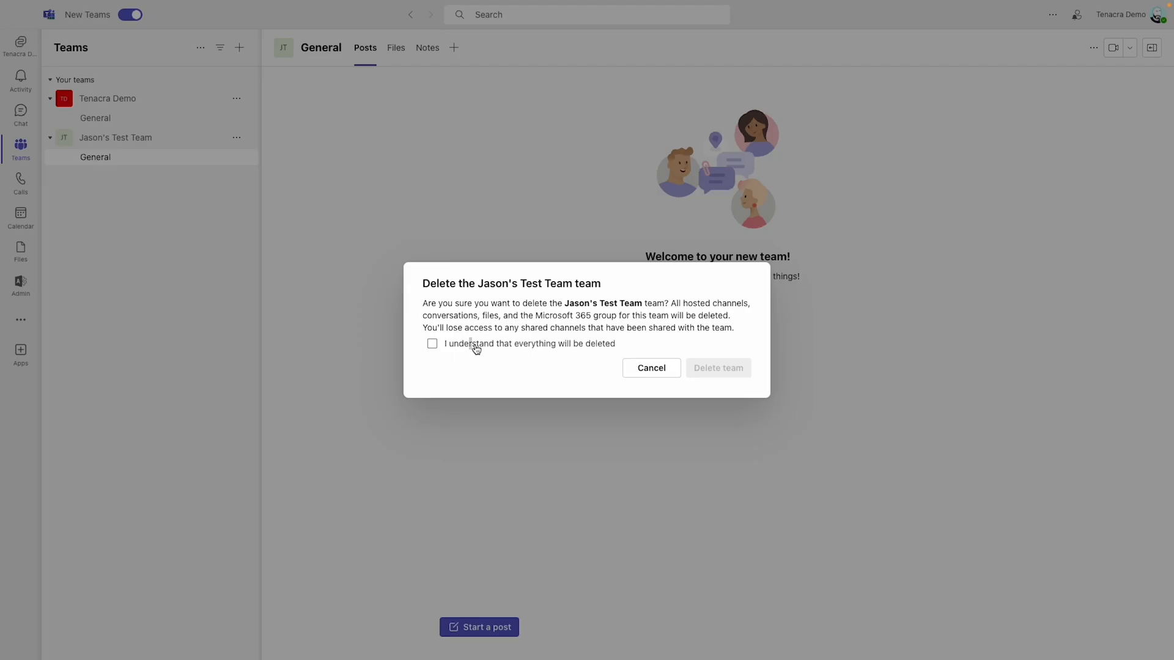
click(434, 343)
click(737, 368)
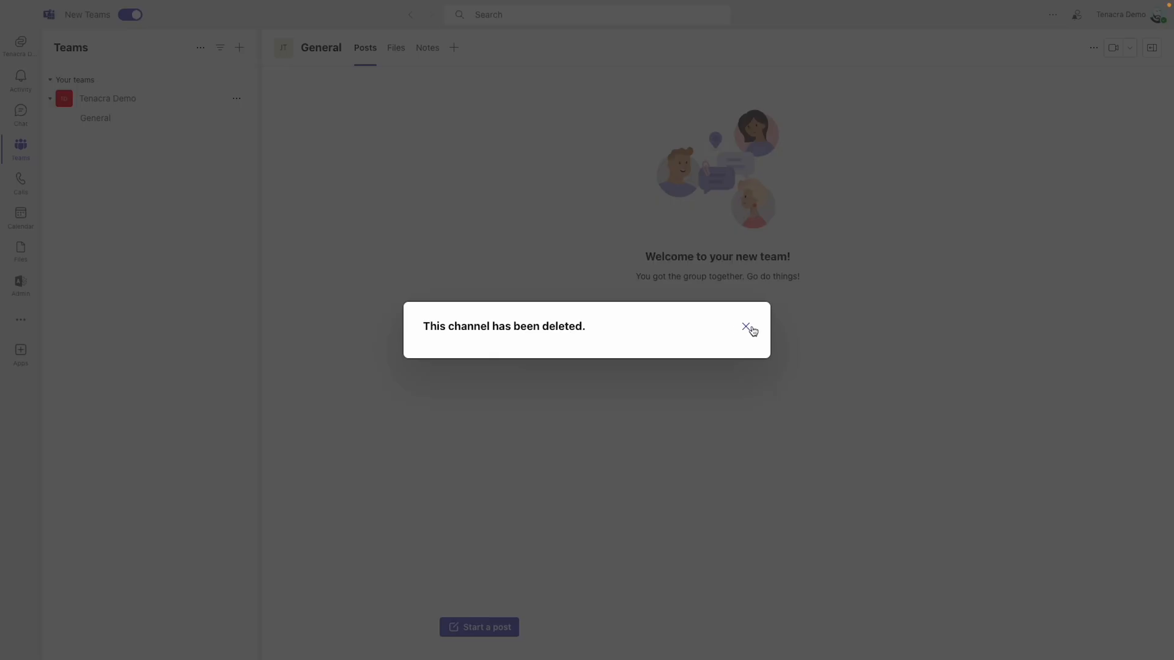
Step: Dismiss the deletion notice, switch to Power Automate, and test the flow automatically with the most recently used trigger
click(746, 327)
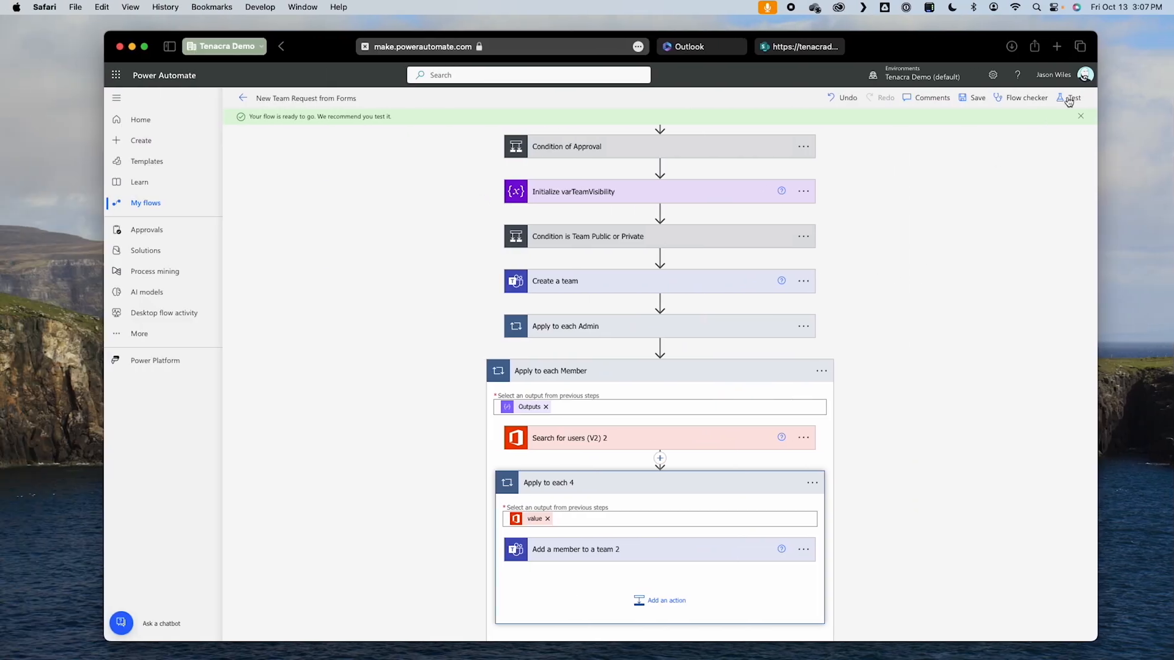
click(1068, 100)
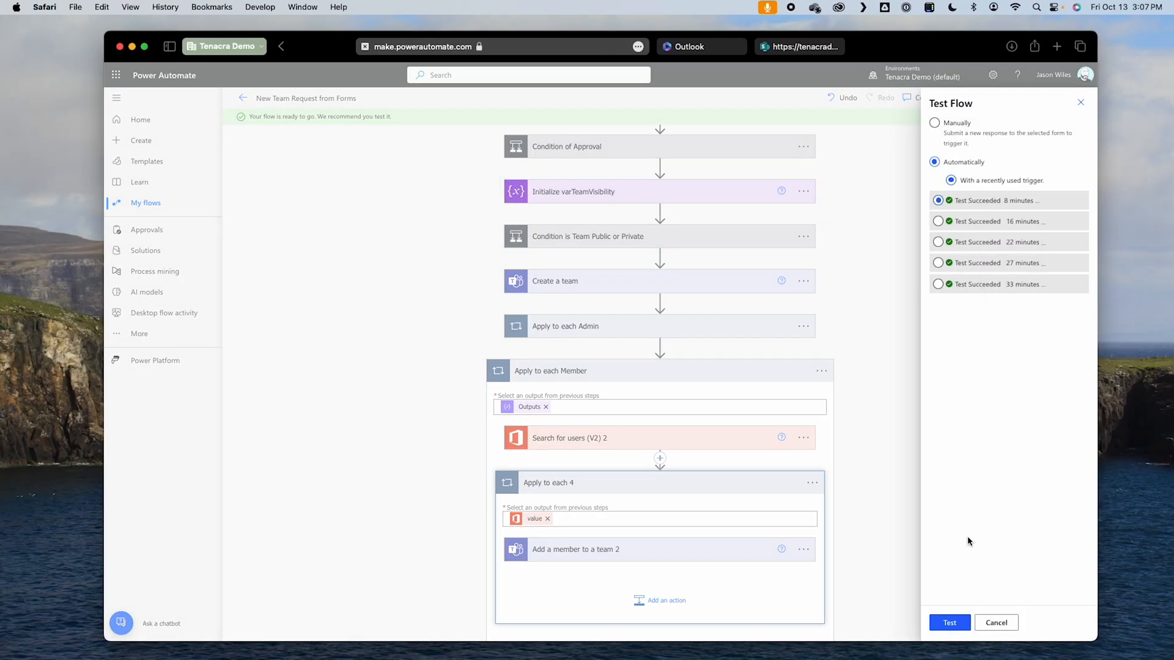
click(951, 623)
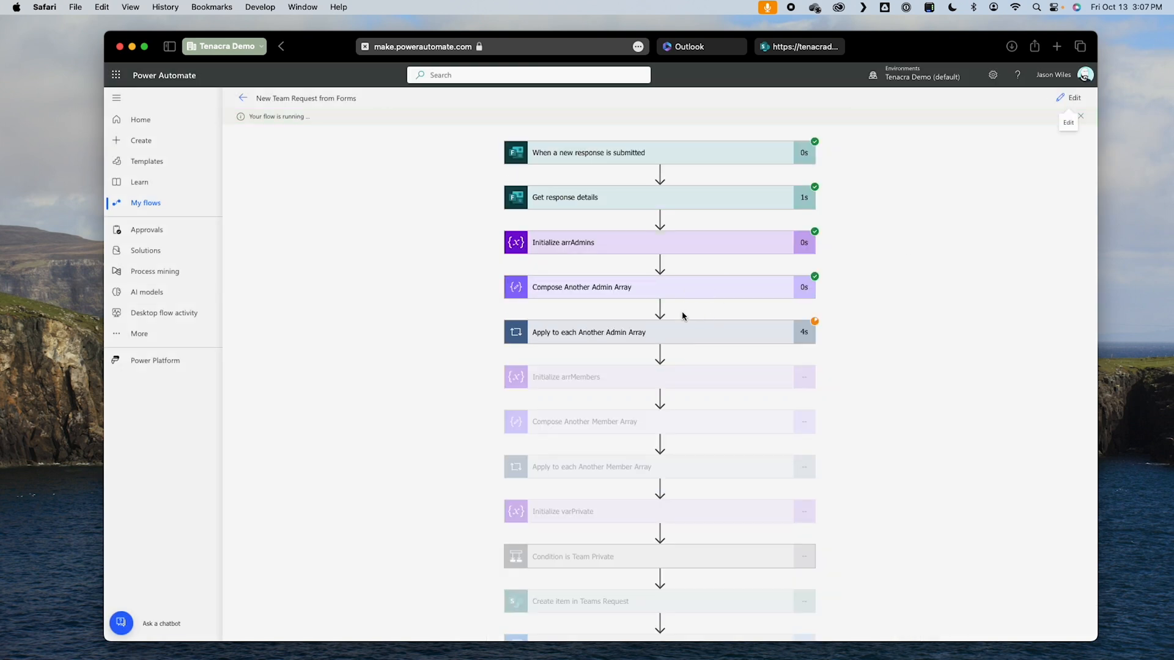
scroll(757, 411, down, 3)
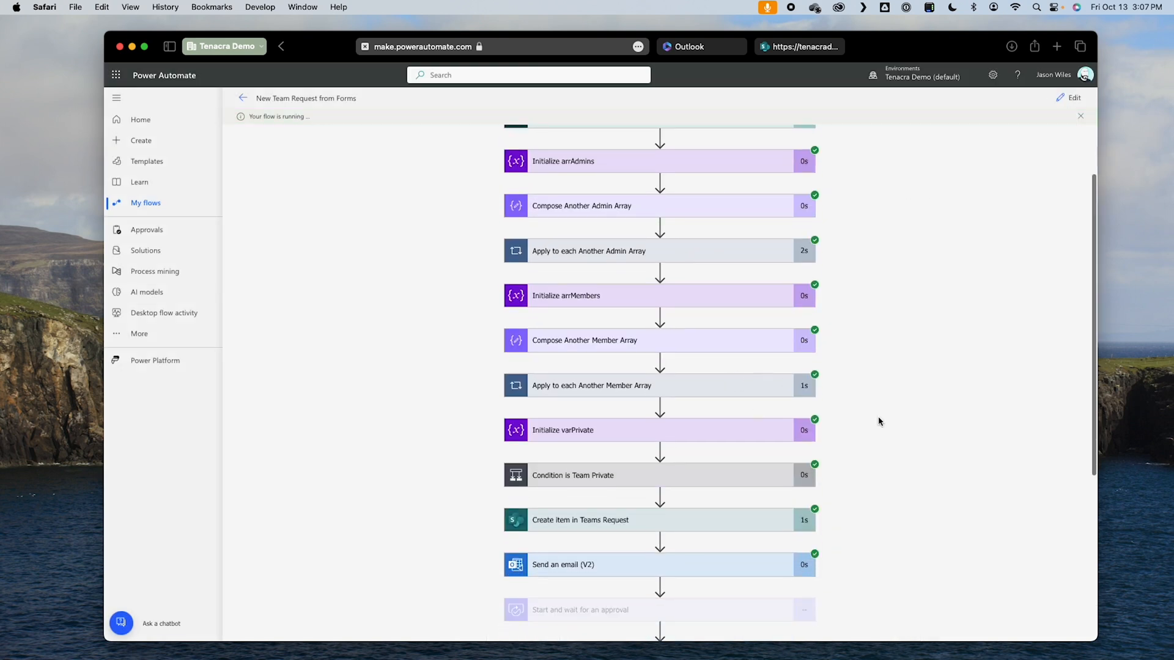
scroll(887, 431, down, 4)
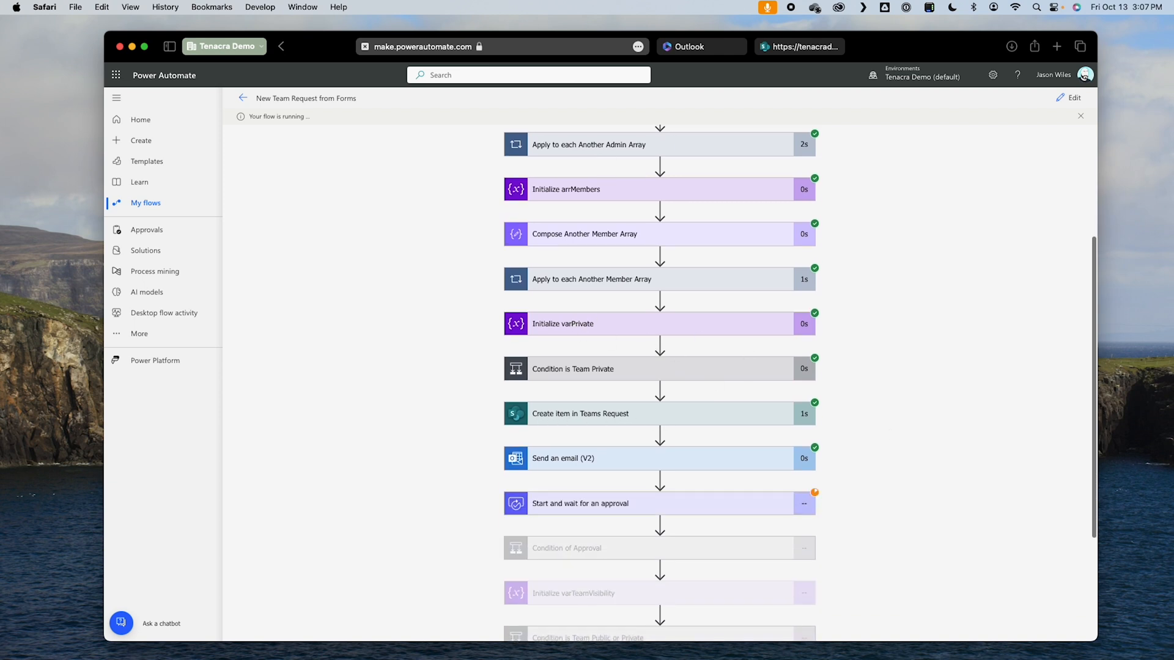
Step: Check the new request in the SharePoint Teams Requests list and the request confirmation email in Outlook against the flow run
click(771, 47)
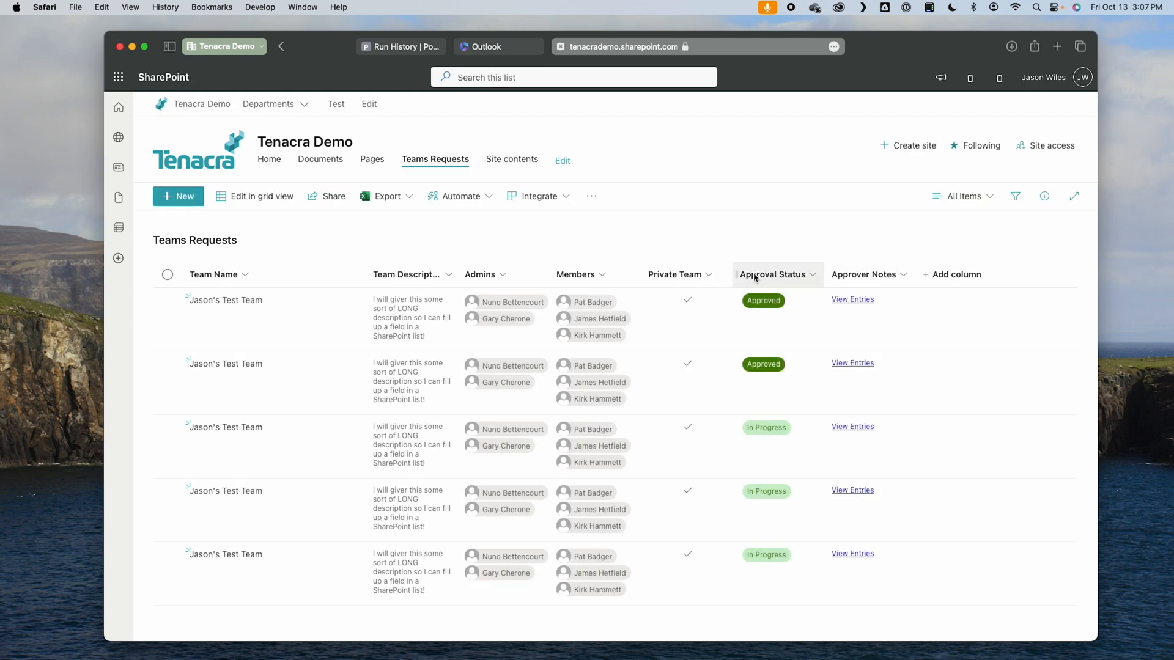
click(694, 341)
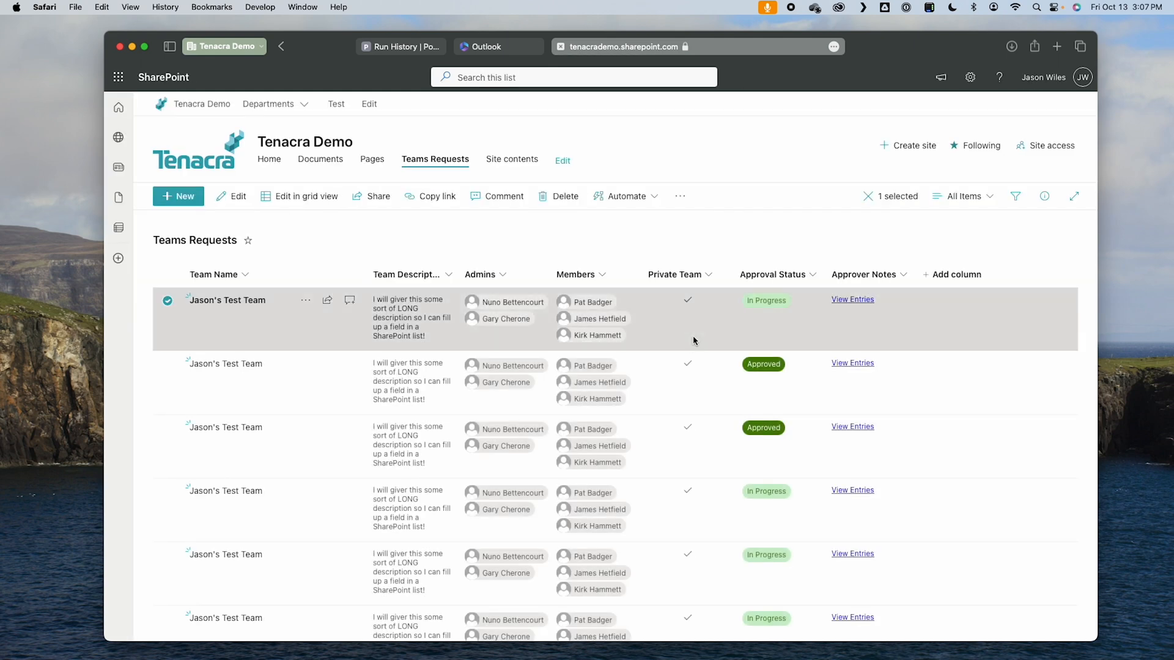
click(411, 47)
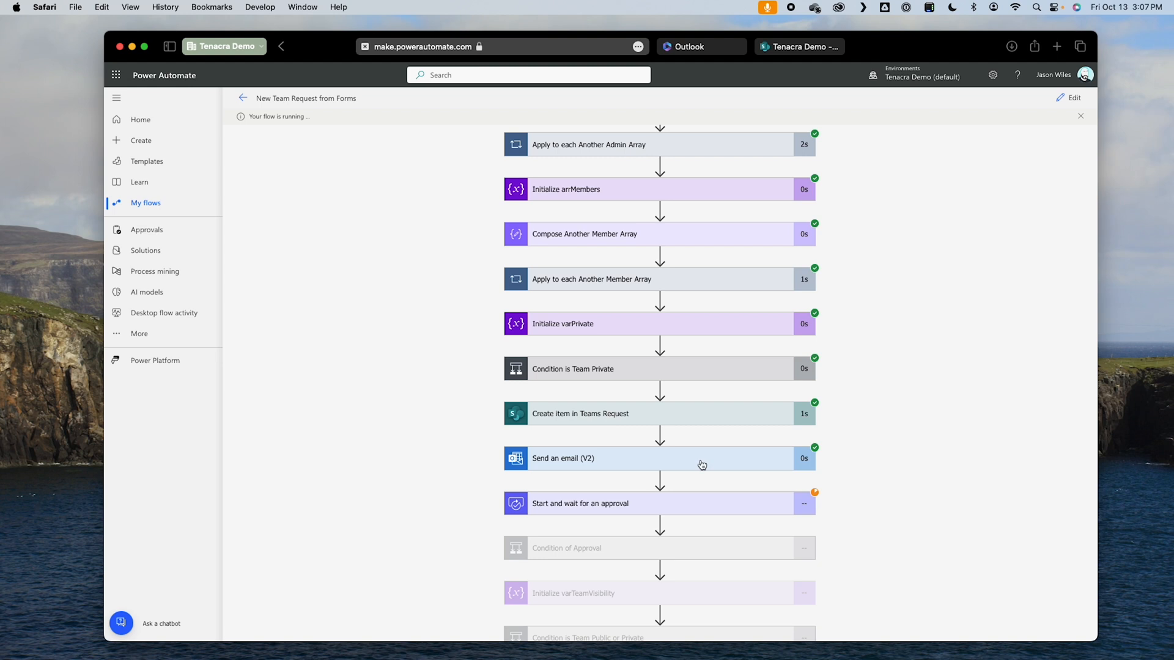
click(691, 47)
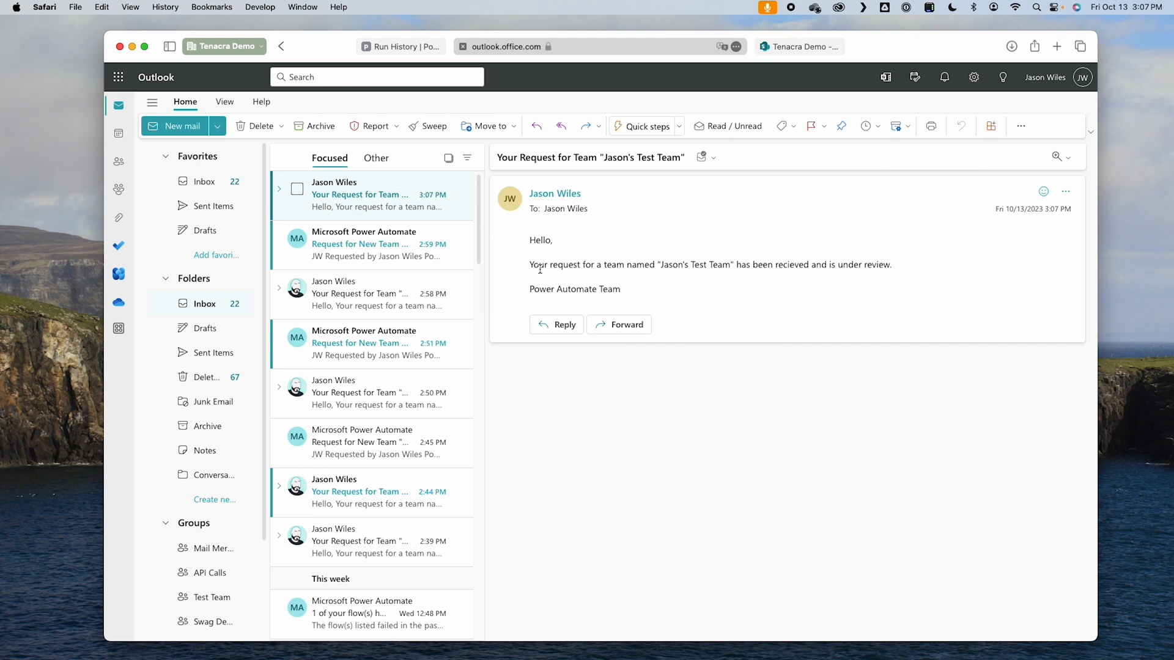
drag(699, 300, 520, 240)
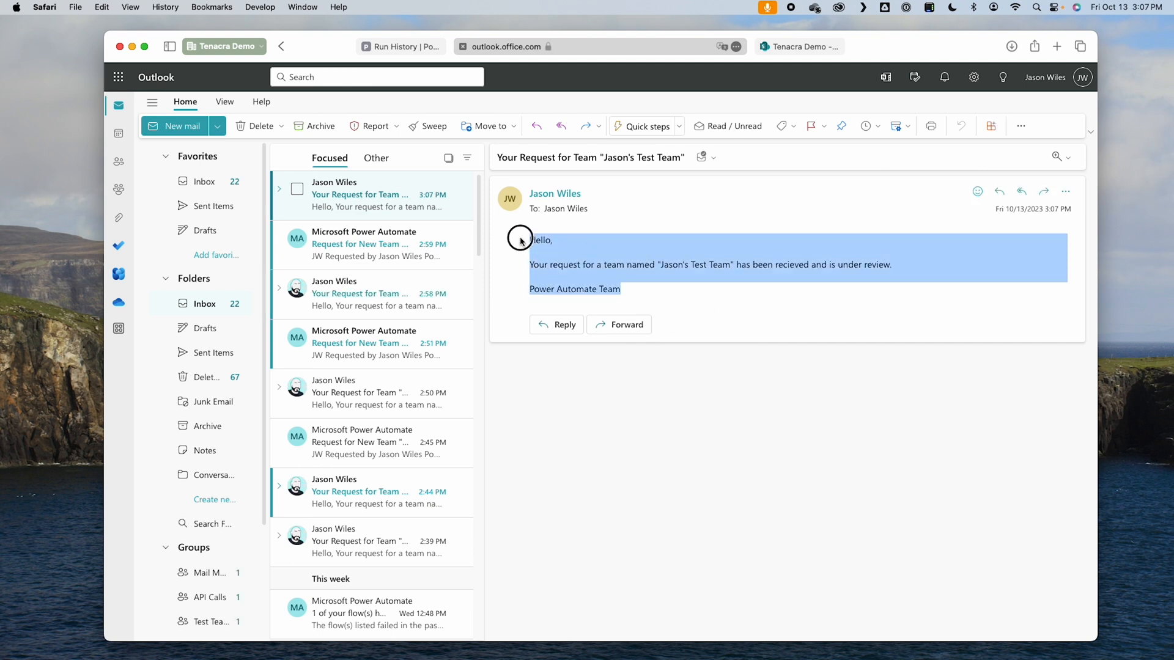
click(789, 48)
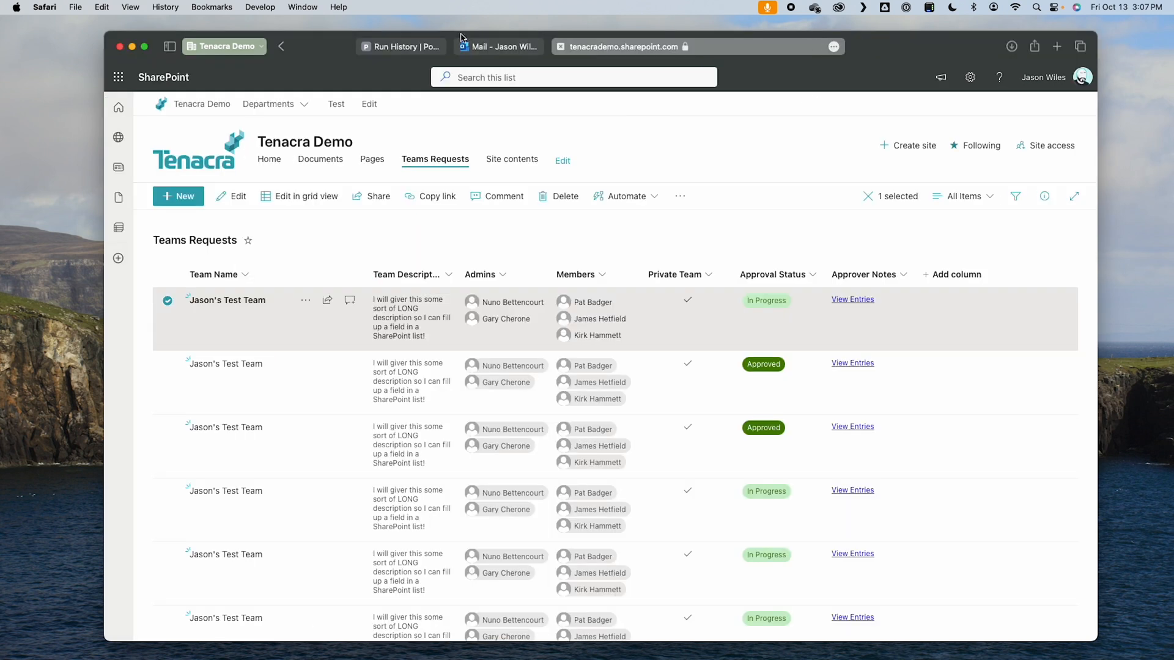
click(411, 48)
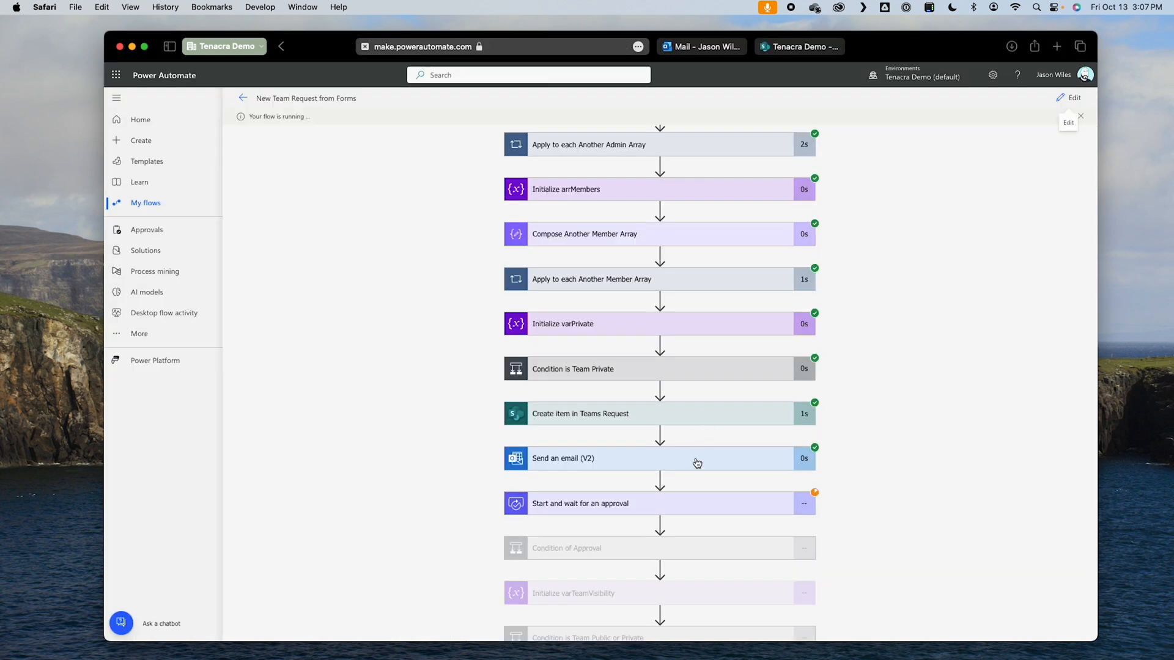
Step: Switch to Microsoft Teams and approve the new team request with the comment "This looks great! APPROVED!!"
key(ctrl+Right)
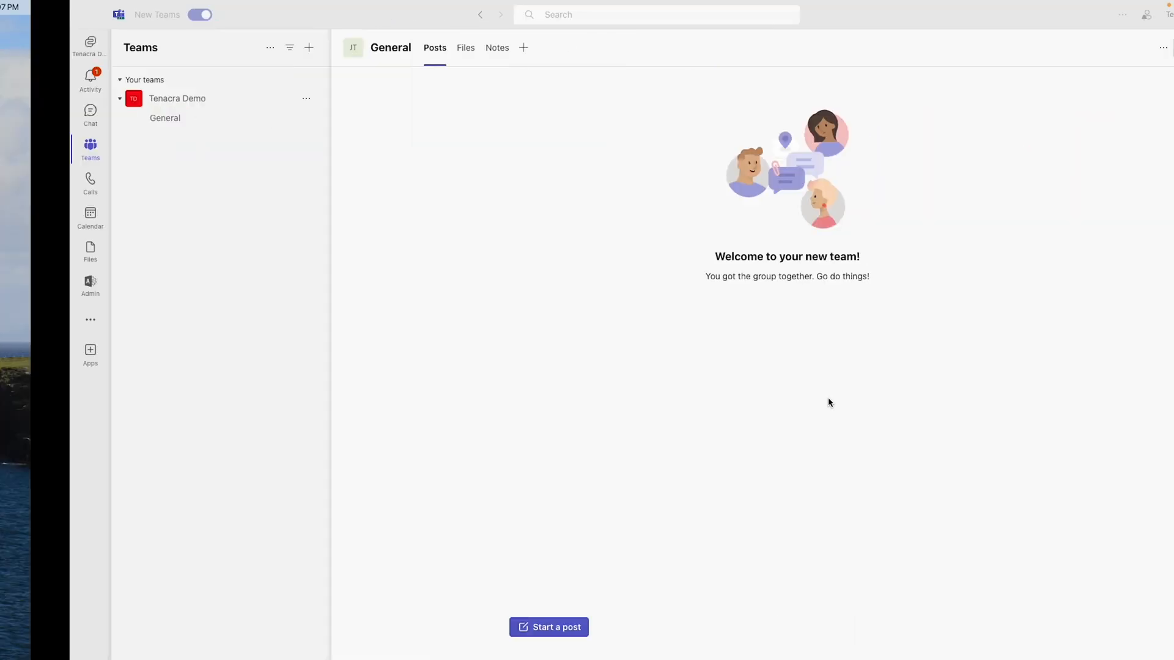
click(22, 80)
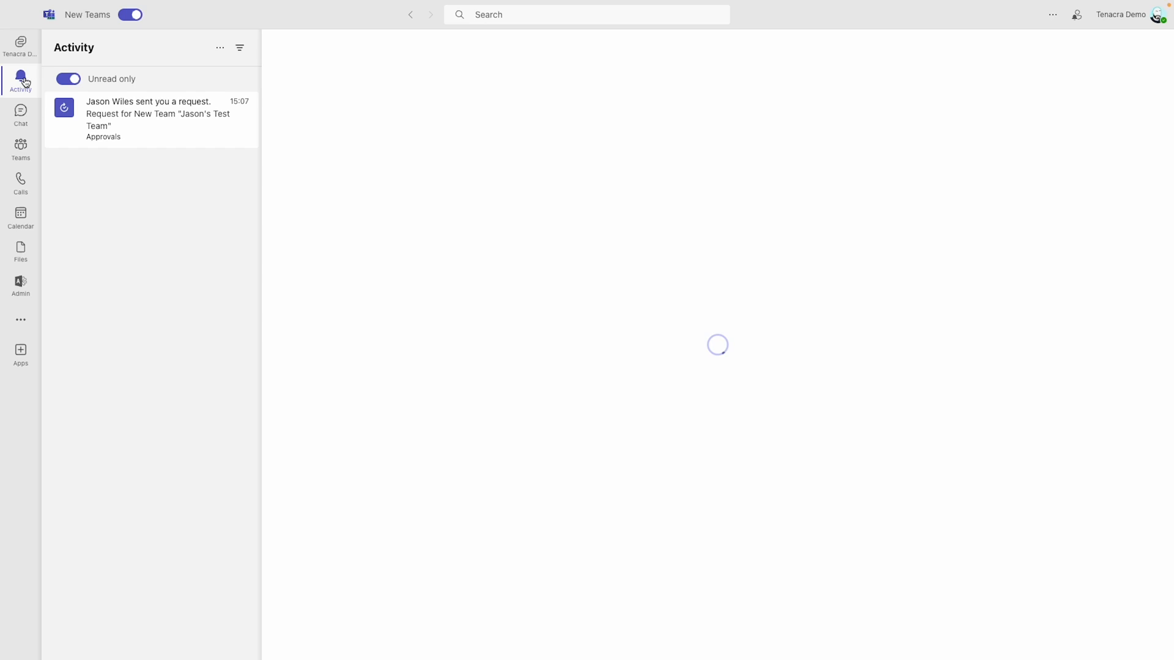
click(145, 122)
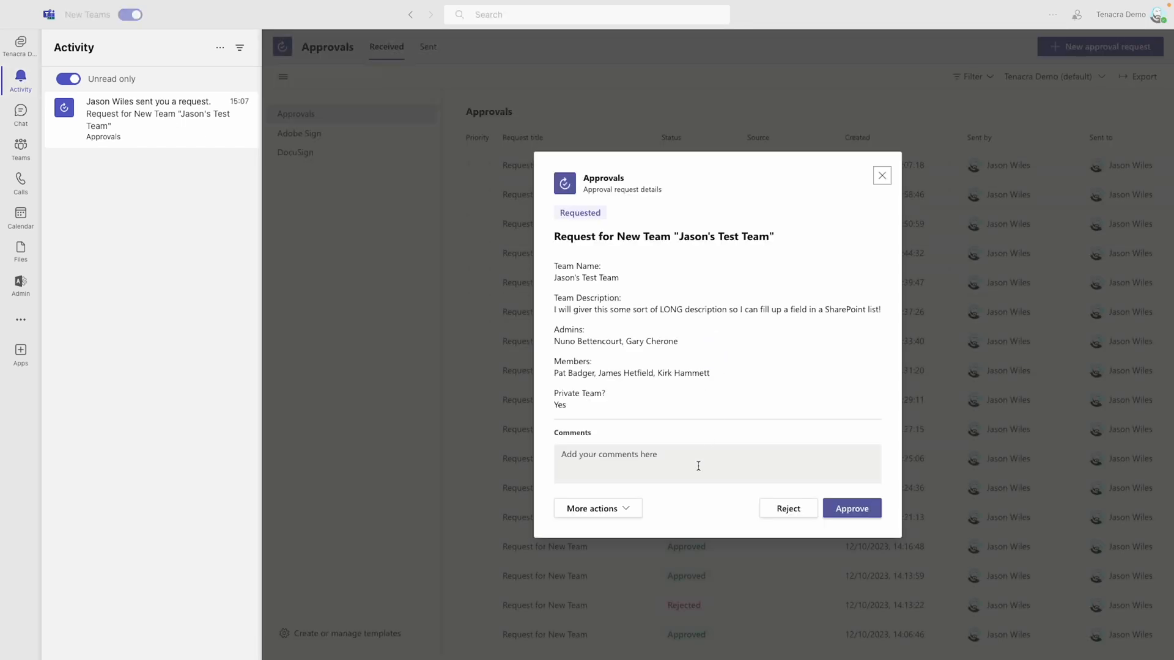
click(698, 466)
text(This looks great! APPROVED!!)
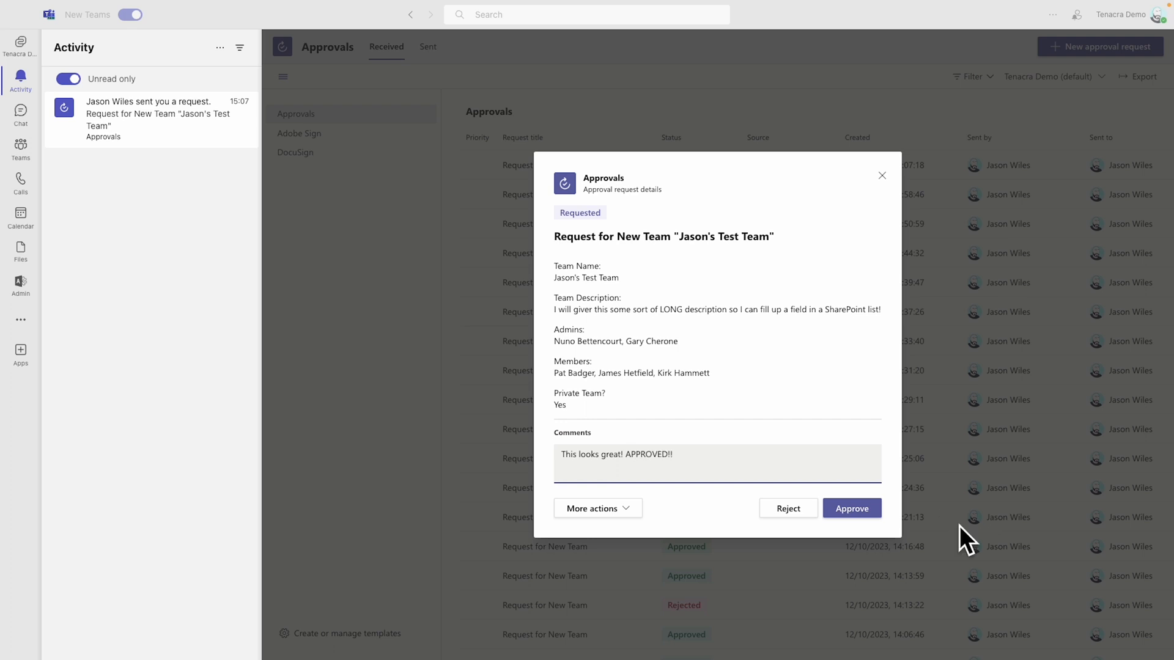
click(852, 508)
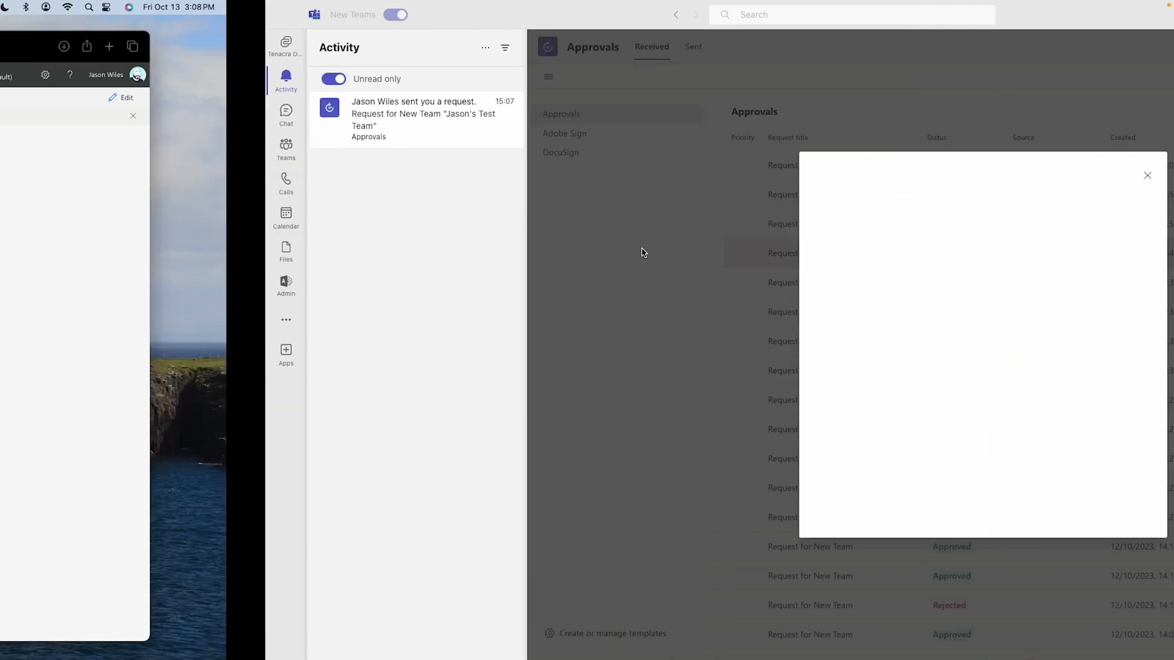
Step: Back in Power Automate, set the owner option of Add a member to a team to Yes inside Apply to each Admin
key(ctrl+Left)
scroll(890, 450, down, 5)
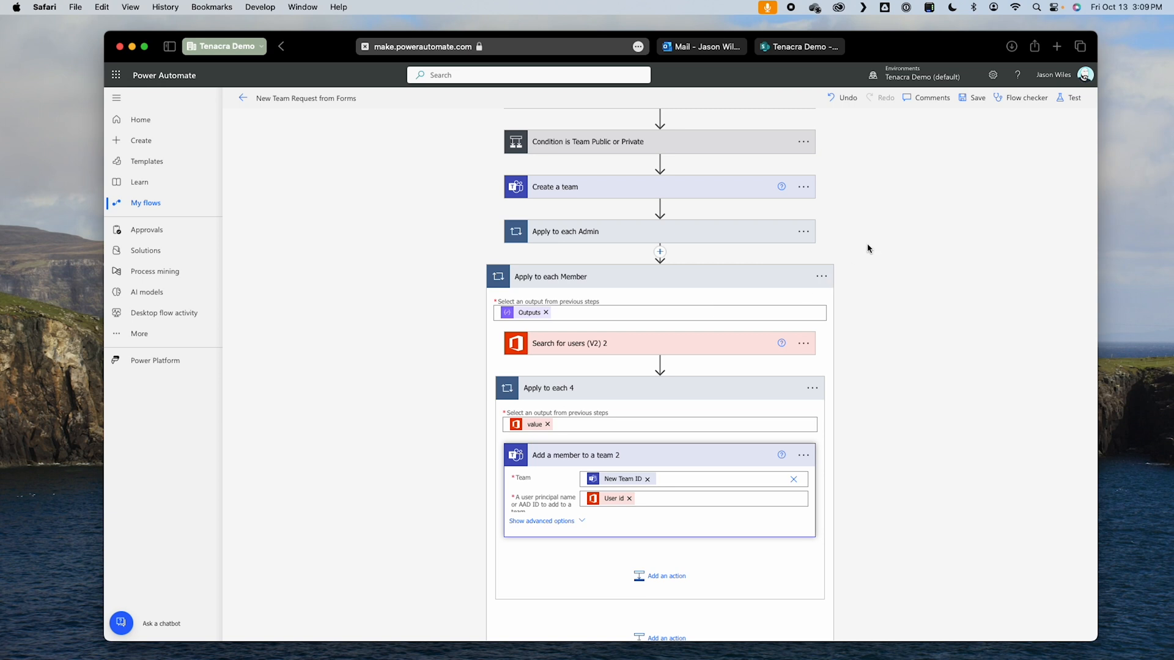
click(614, 233)
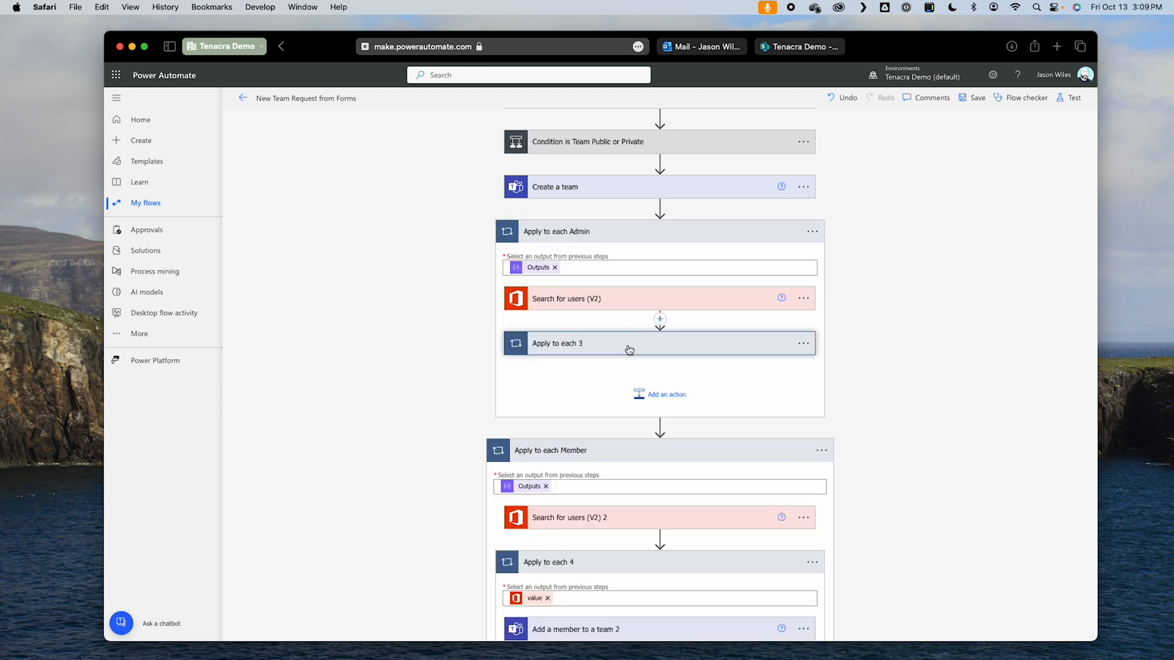
click(647, 346)
click(596, 411)
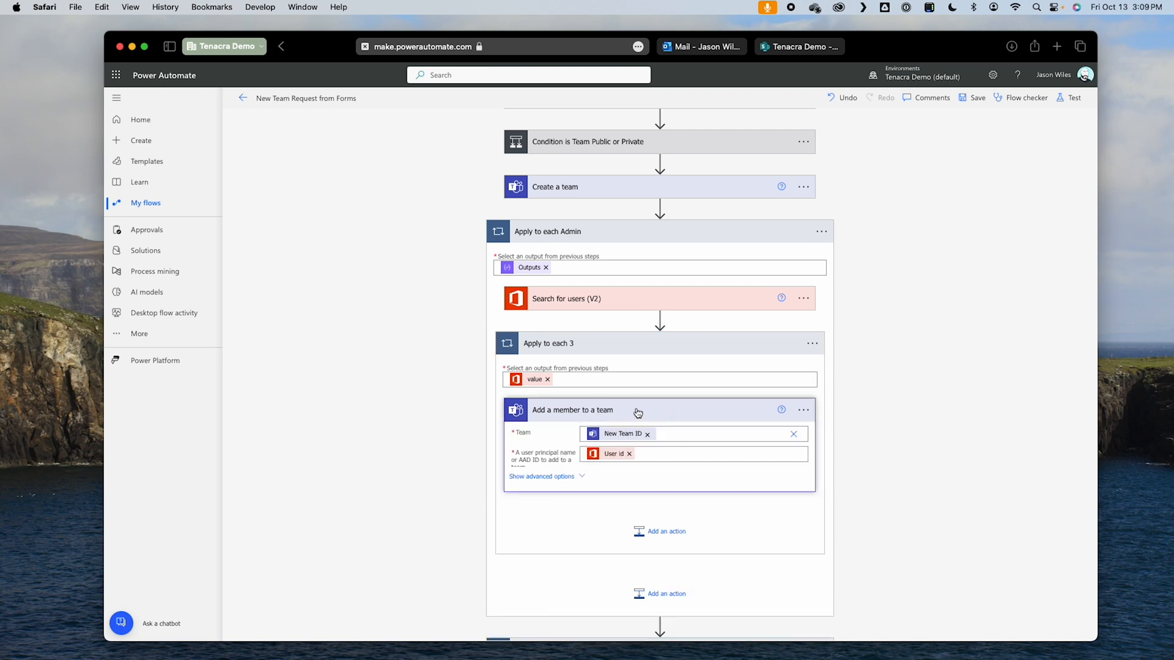
click(517, 478)
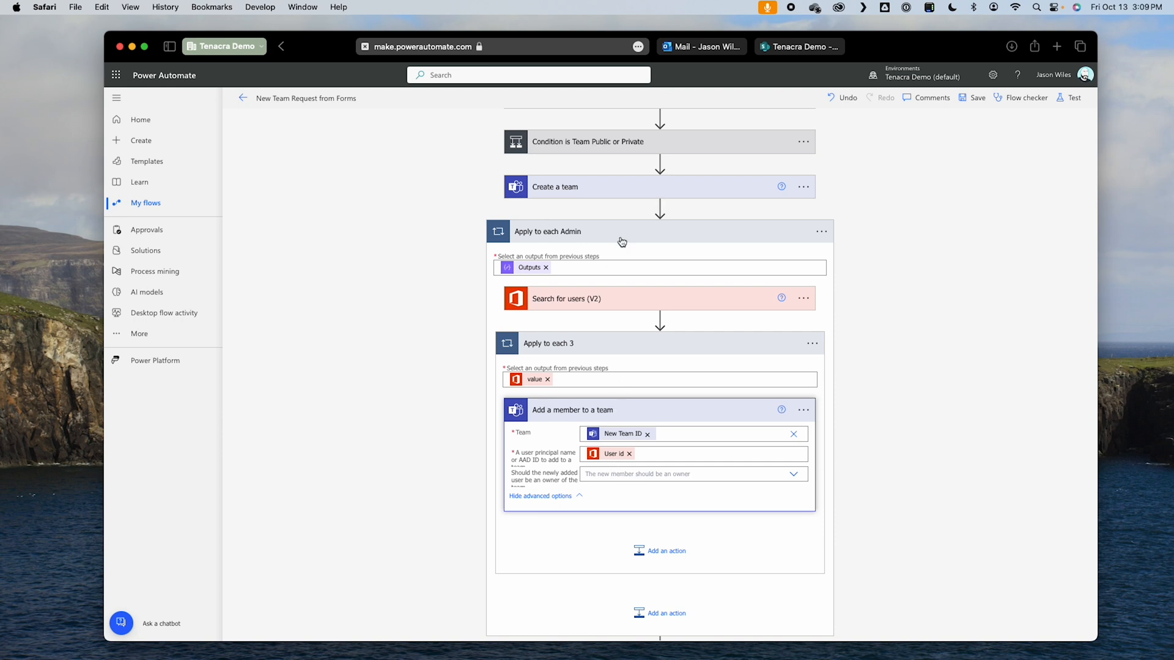
click(640, 474)
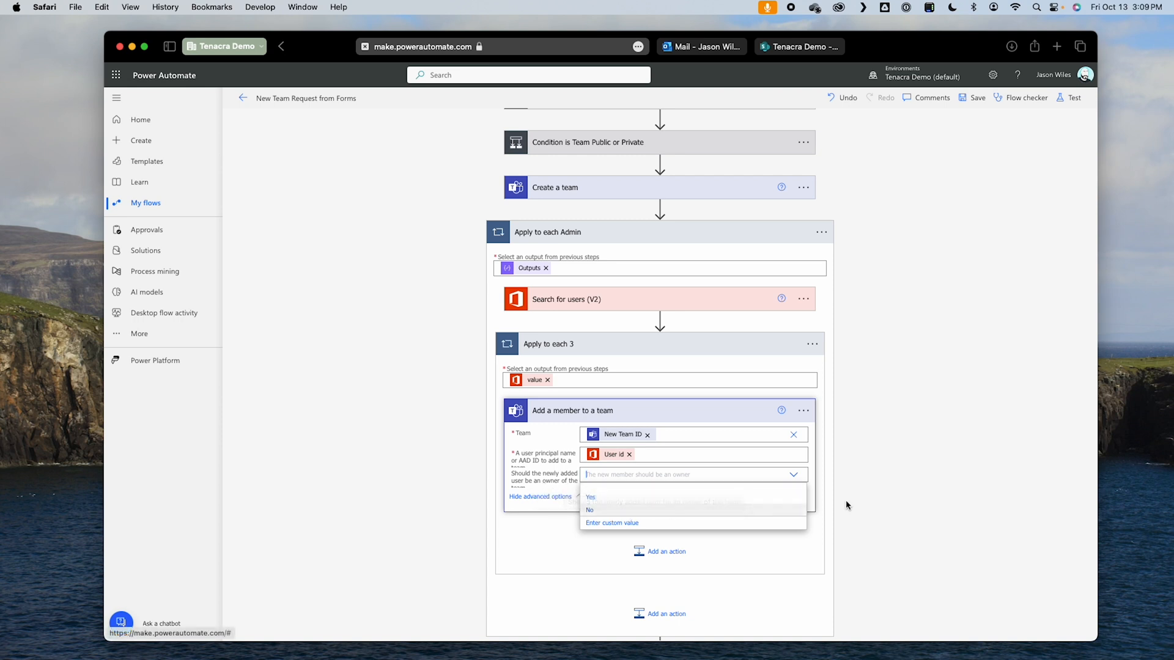
click(630, 498)
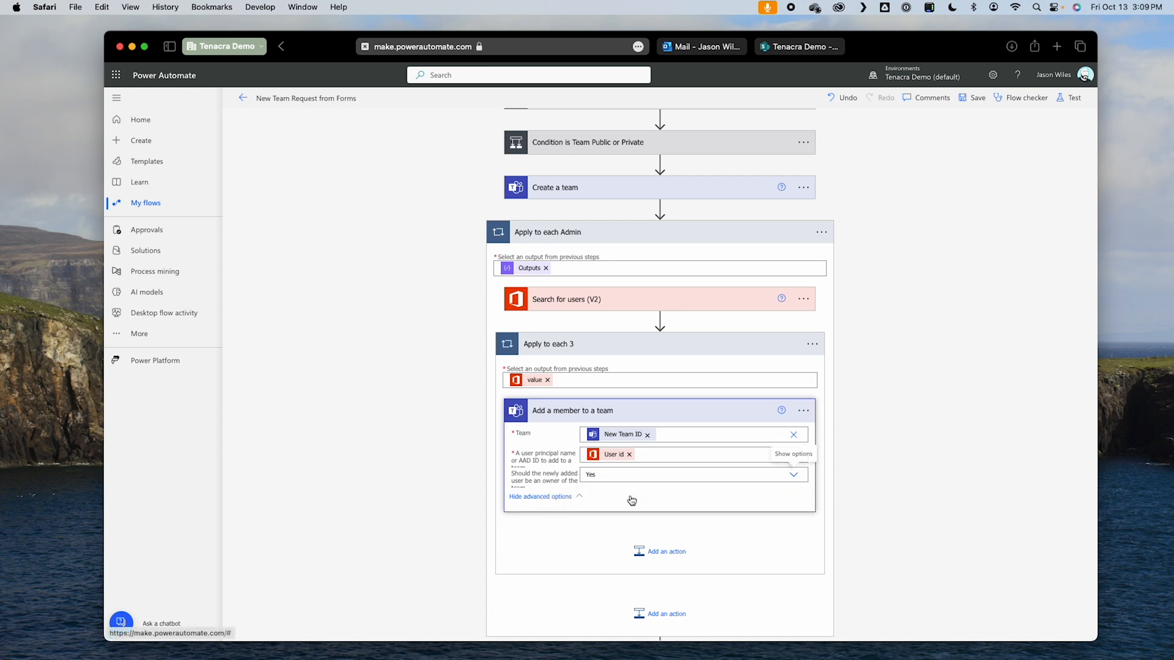
Step: Set the owner option of Add a member to a team 2 to No inside Apply to each Member, and save the flow
scroll(921, 491, down, 3)
scroll(922, 494, down, 5)
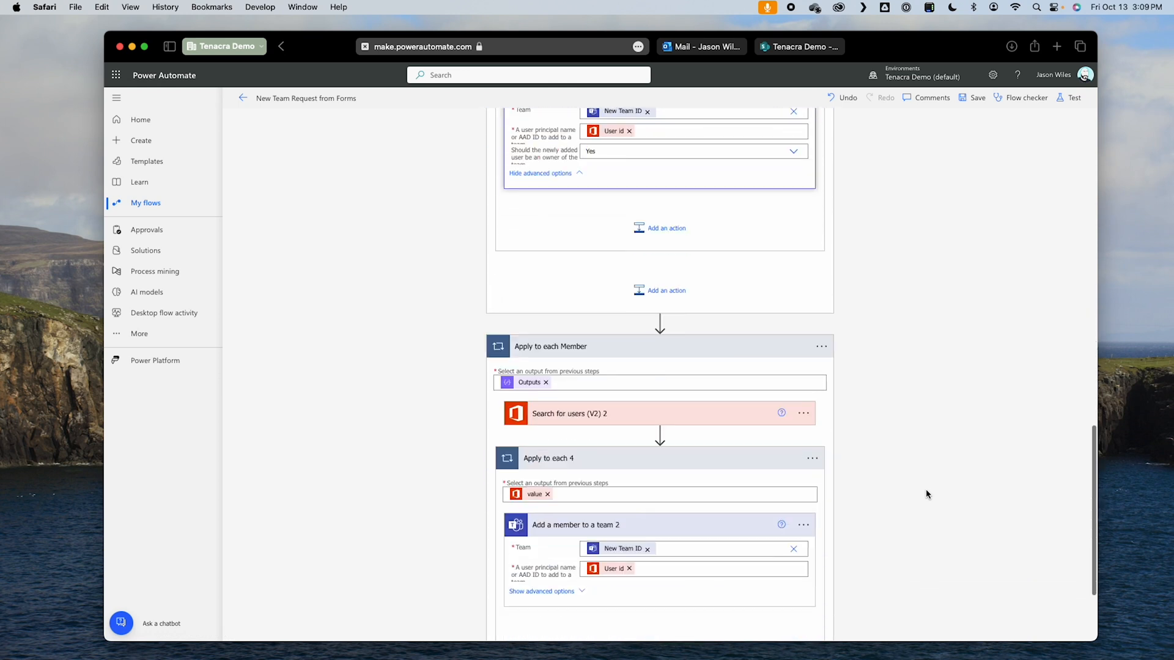
click(550, 455)
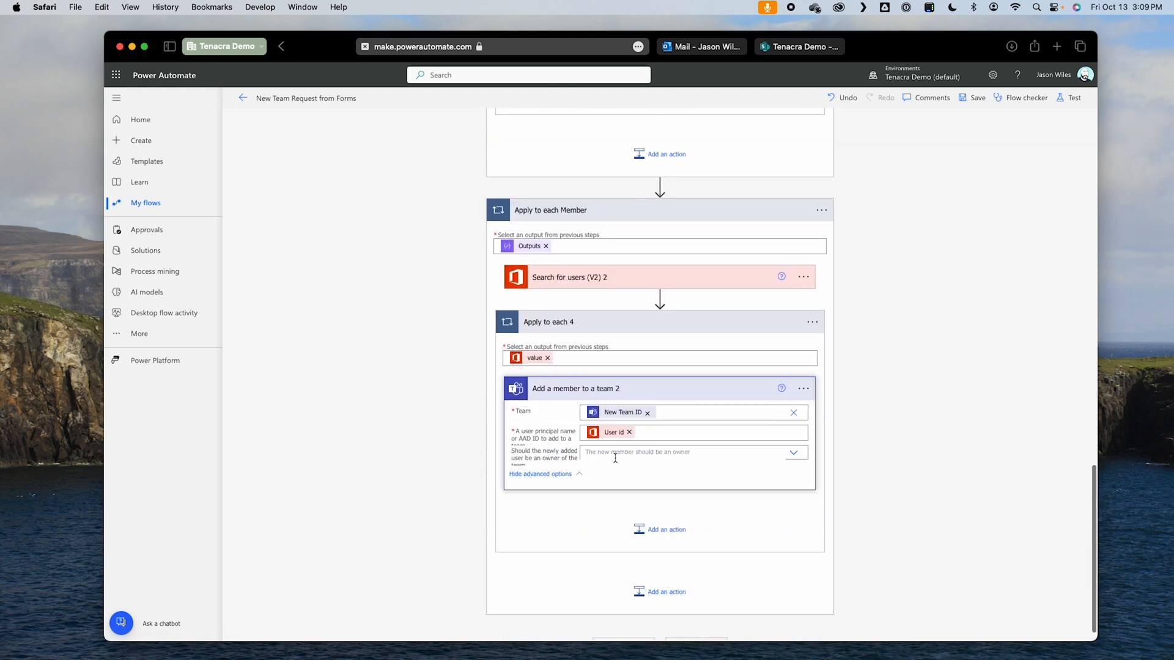
click(639, 452)
click(596, 478)
scroll(935, 441, up, 4)
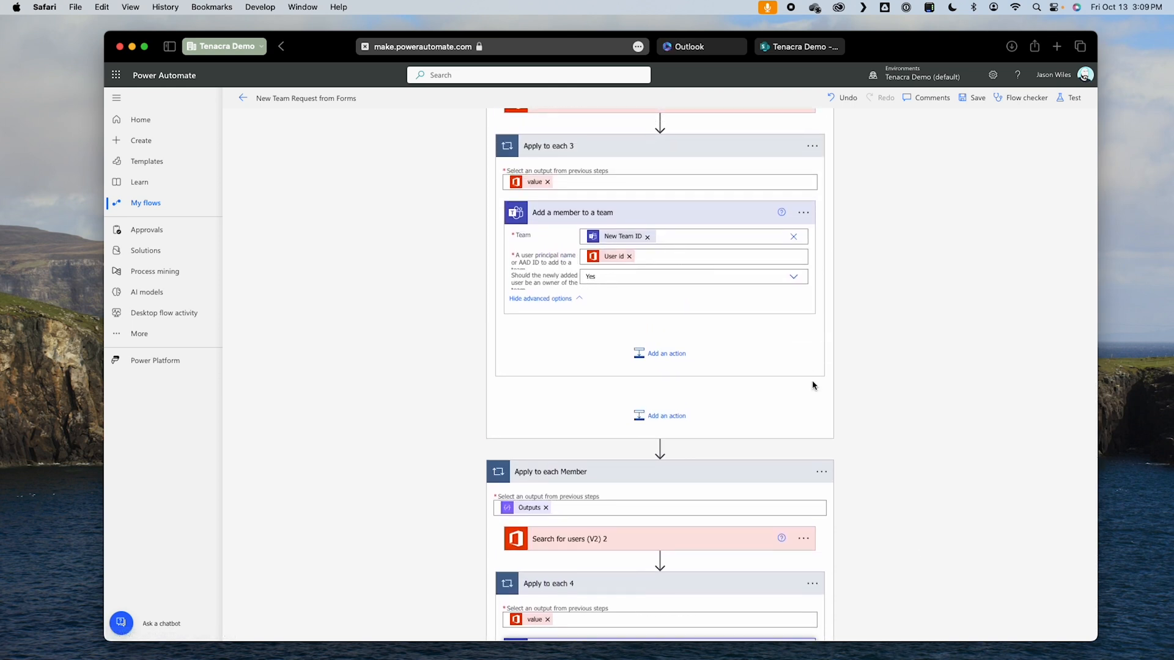
scroll(813, 385, down, 5)
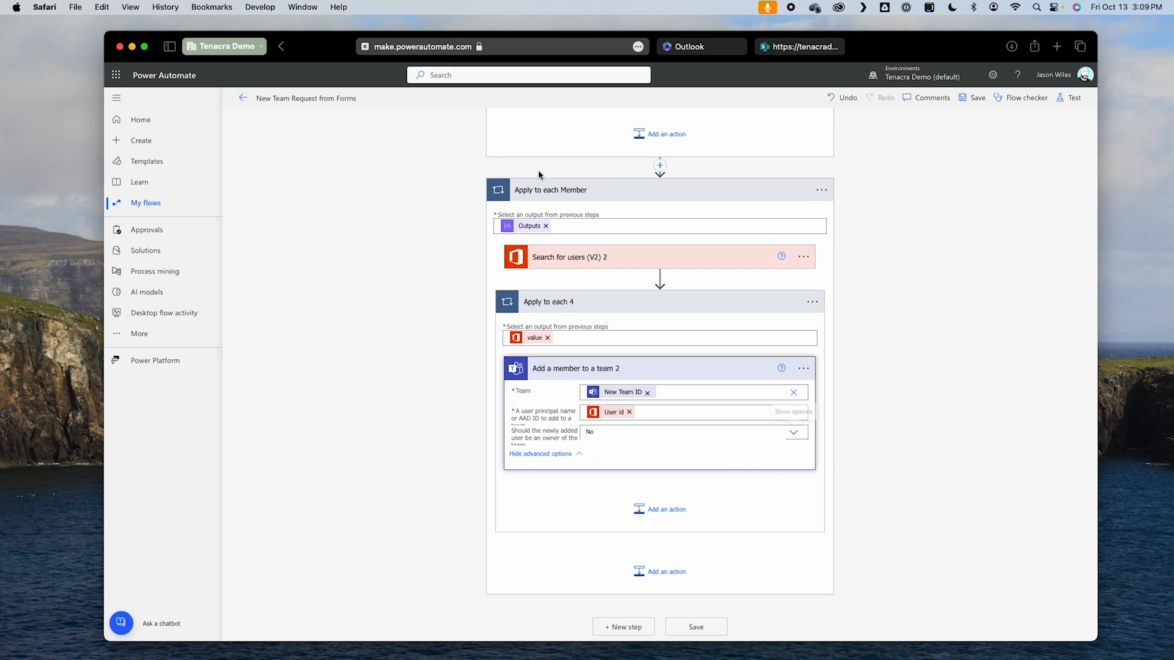
click(972, 100)
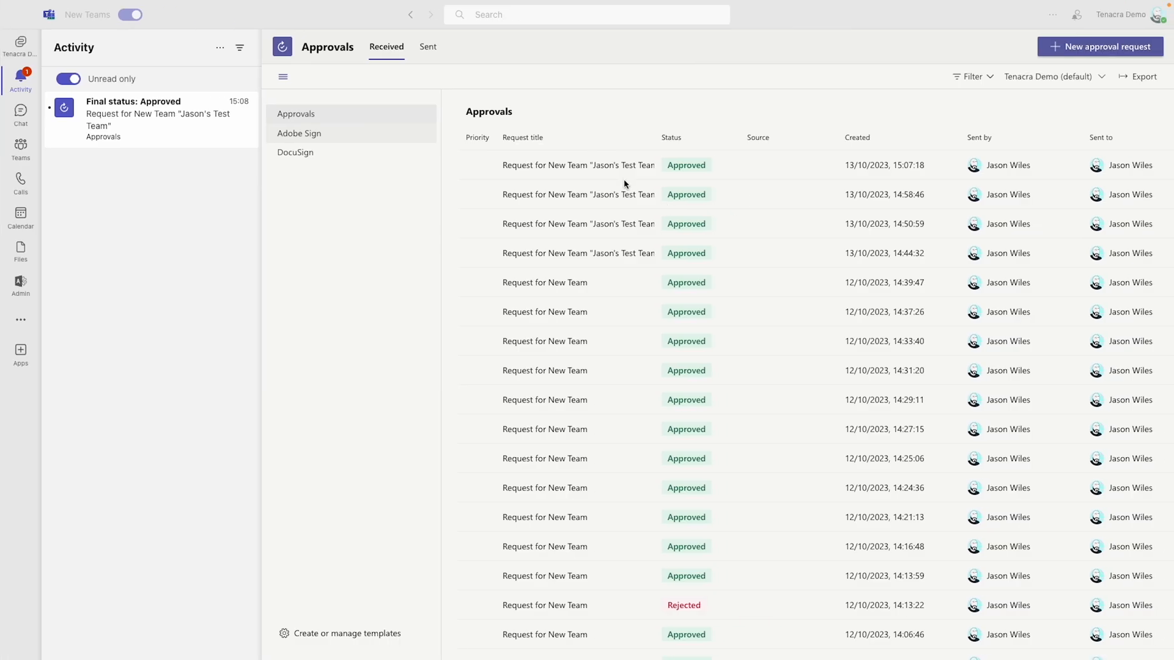
Step: Switch to Microsoft Teams and delete the newly created test team, acknowledging that everything will be deleted
click(24, 153)
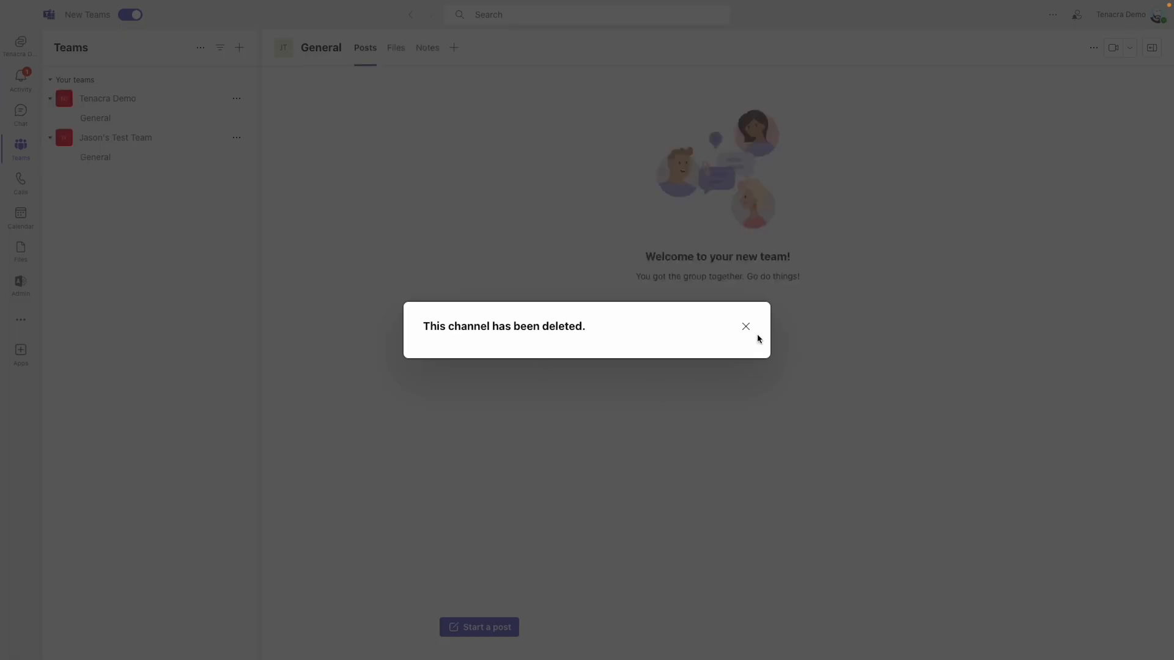
click(746, 327)
click(237, 140)
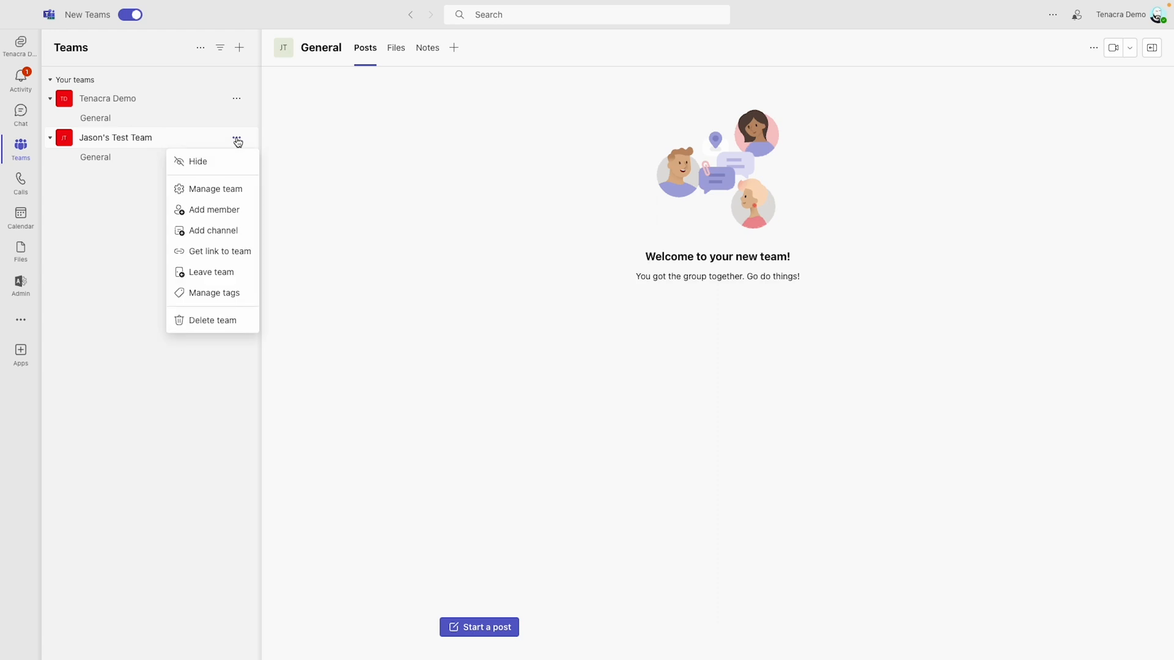
click(224, 323)
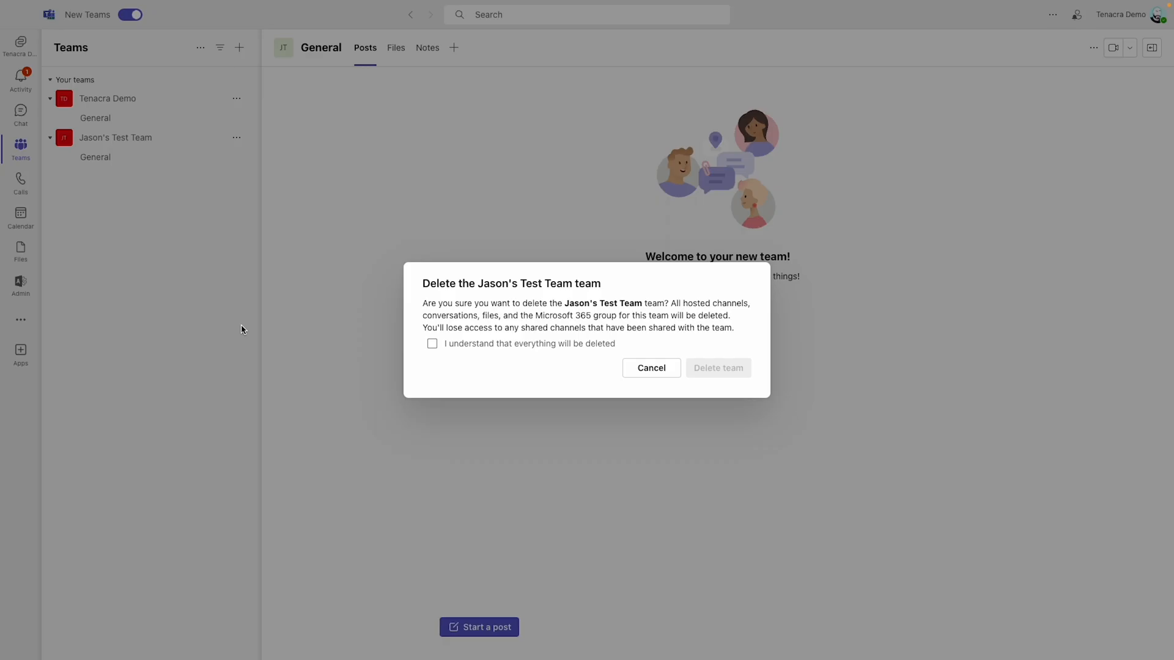
click(557, 345)
click(706, 369)
click(745, 328)
Step: Return to Power Automate and rerun the automatic test on the updated flow, following its progress to the approval action
key(ctrl+Left)
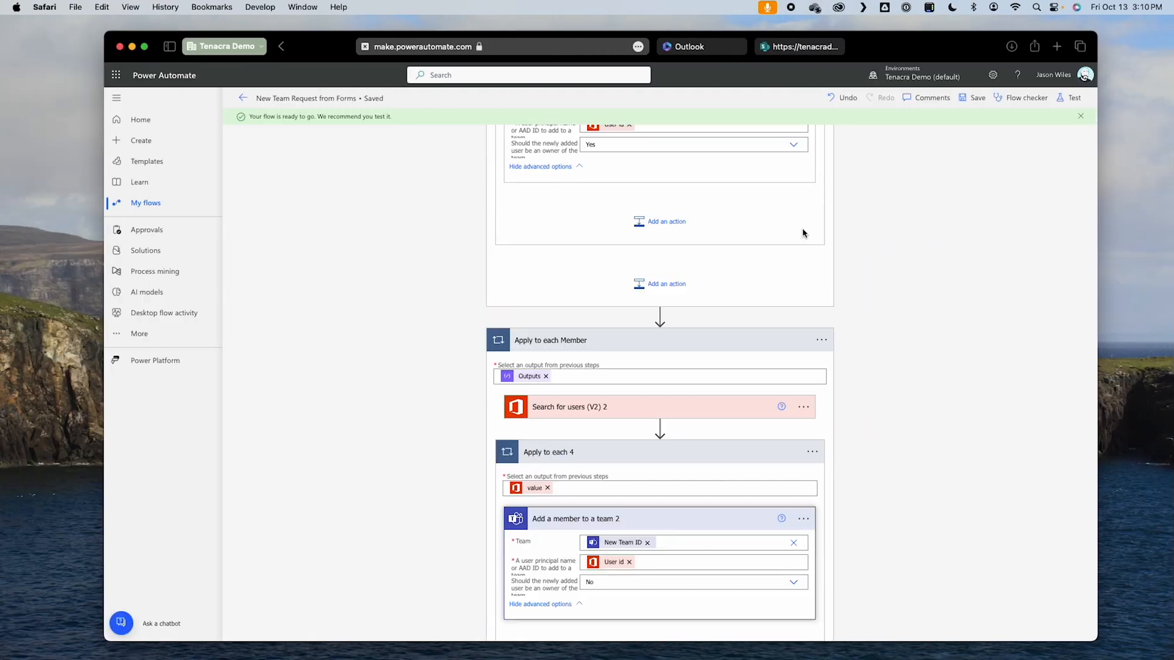
click(1074, 98)
click(950, 623)
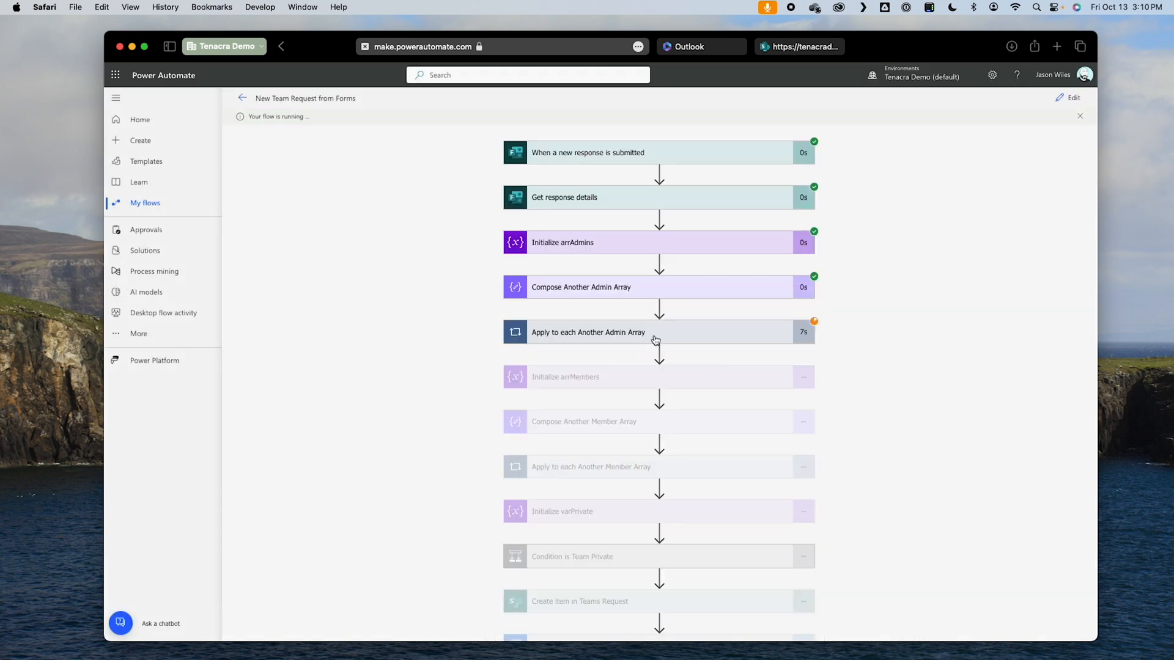
scroll(889, 443, down, 5)
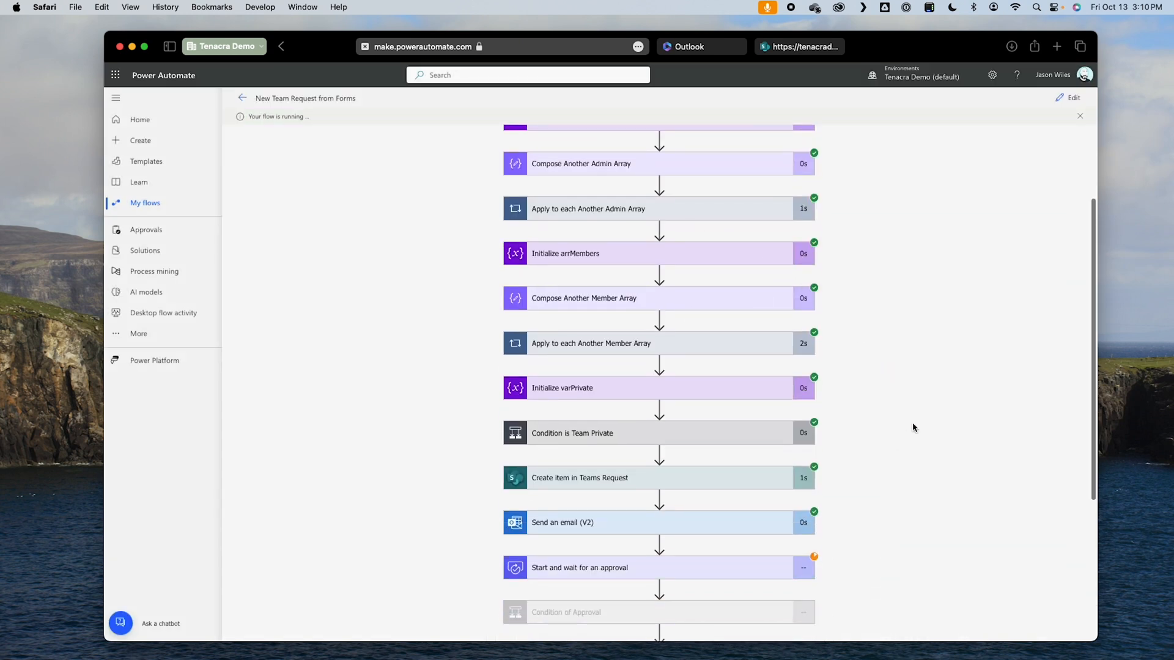
Step: Check the newest request in the SharePoint Teams Requests list and its confirmation email in Outlook, and return to the flow run in Power Automate
click(789, 48)
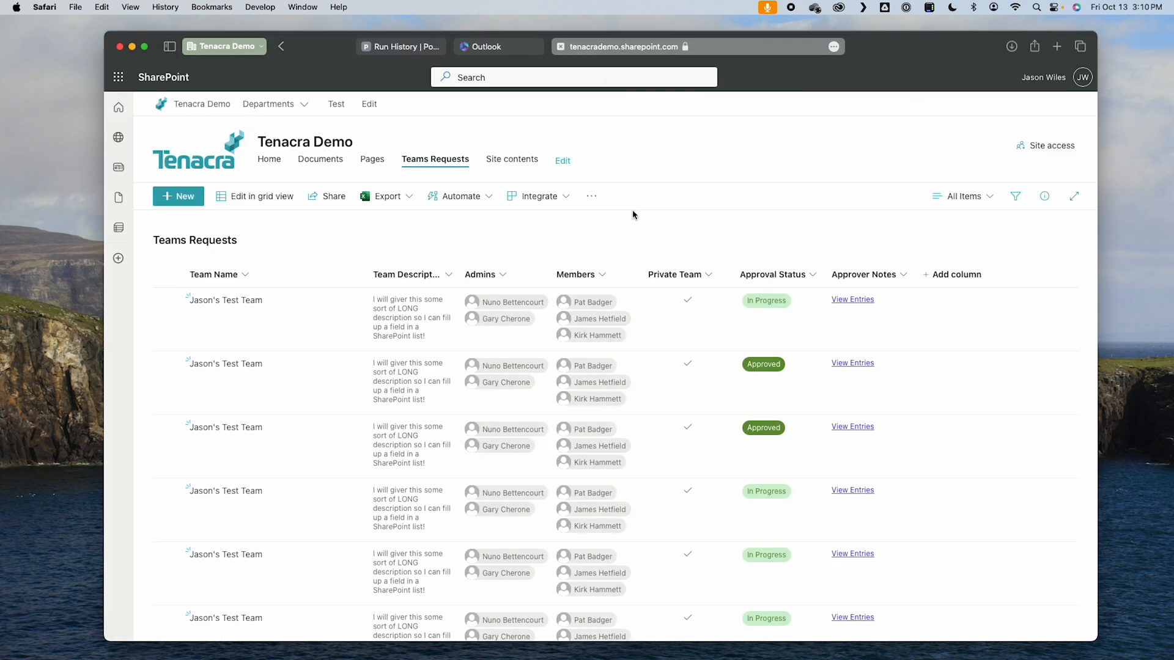
click(797, 319)
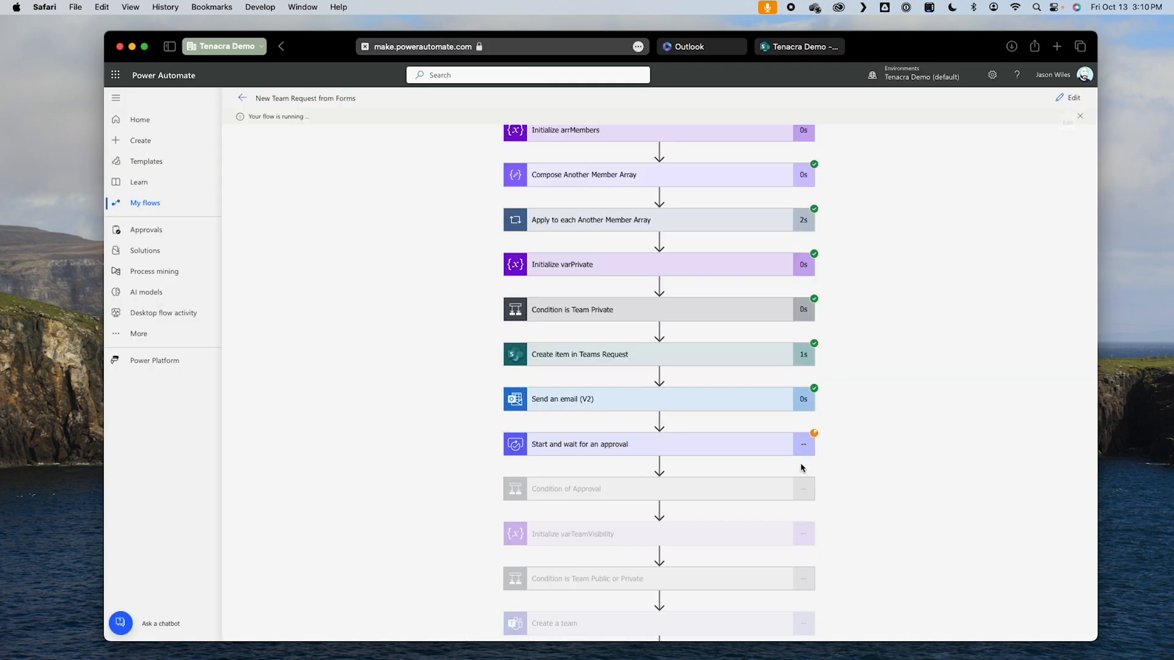
click(413, 48)
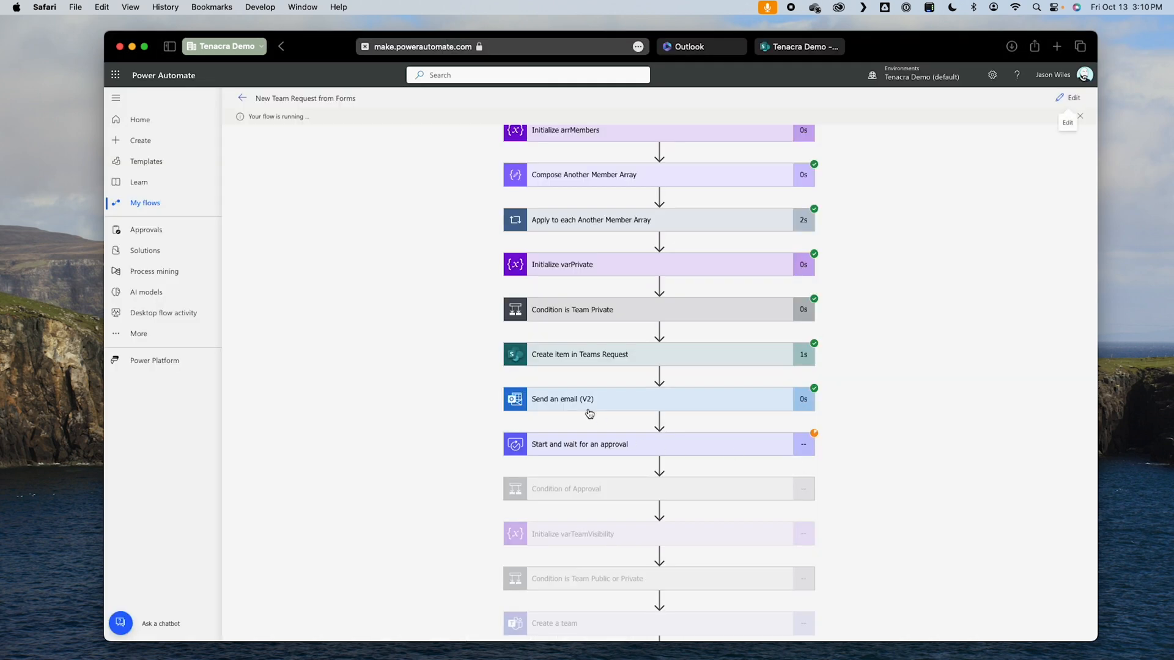
click(686, 47)
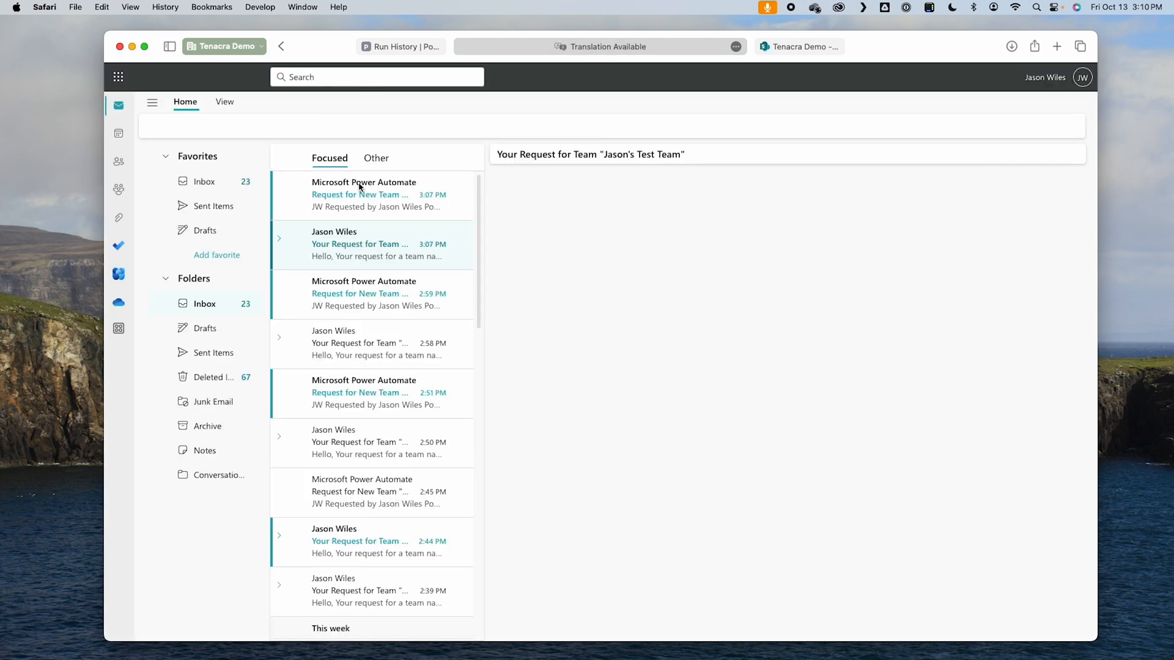
click(360, 187)
click(355, 194)
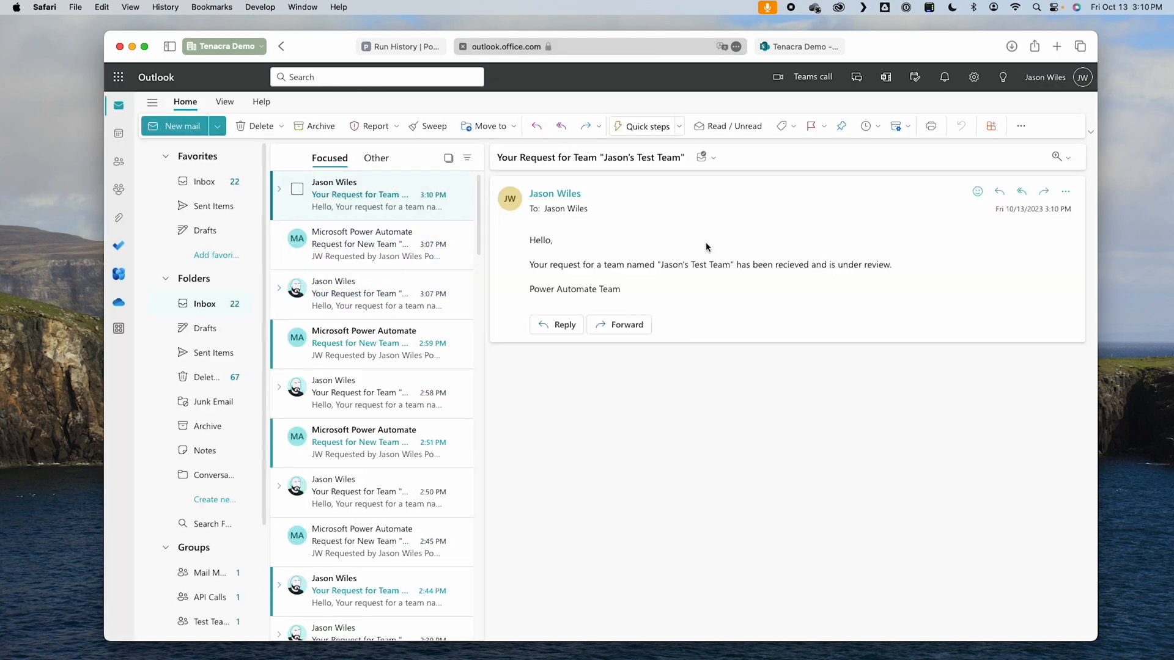
click(421, 46)
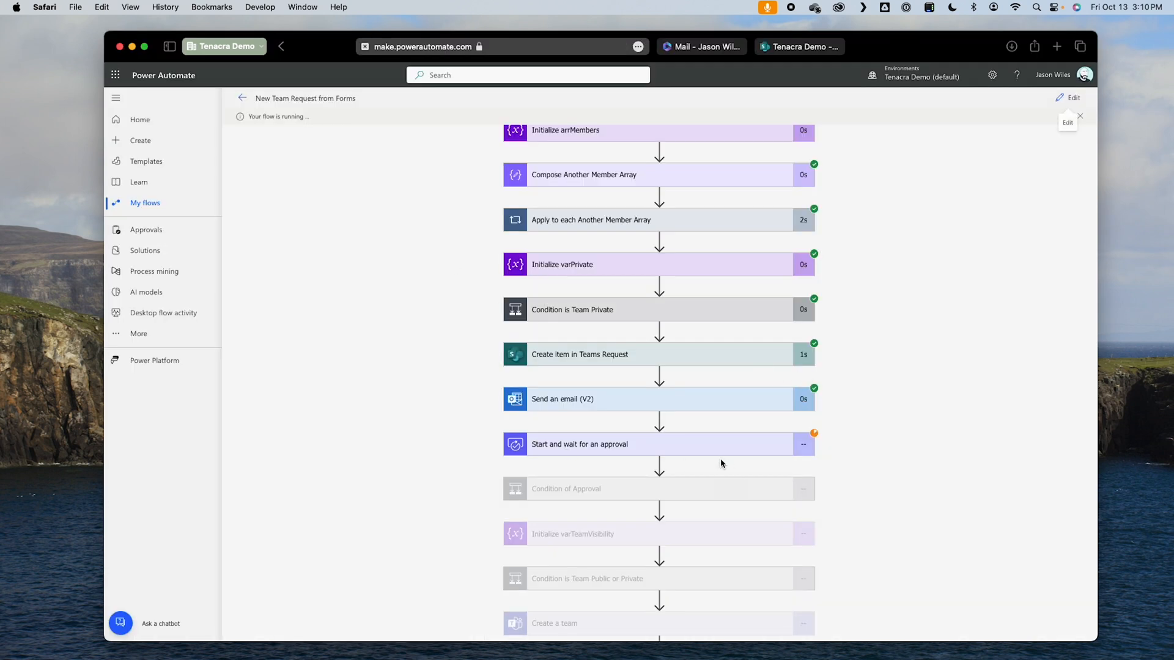
Step: Switch to Microsoft Teams, open the pending new team request, add a comment beginning with "This", and approve it
key(ctrl+Right)
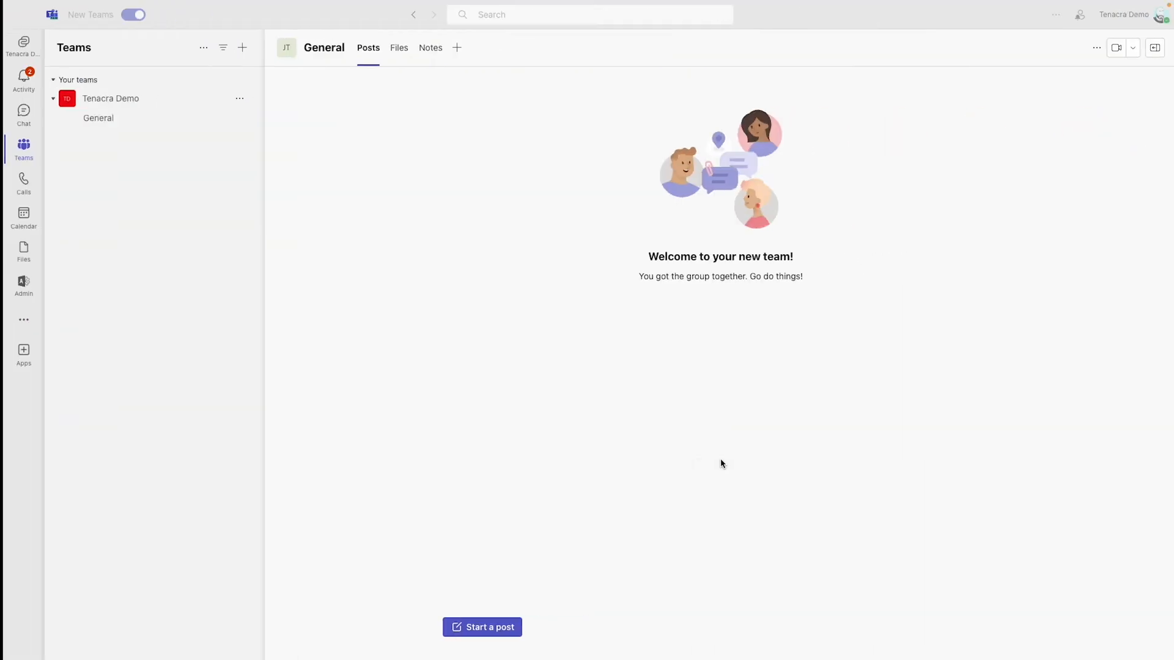
click(9, 88)
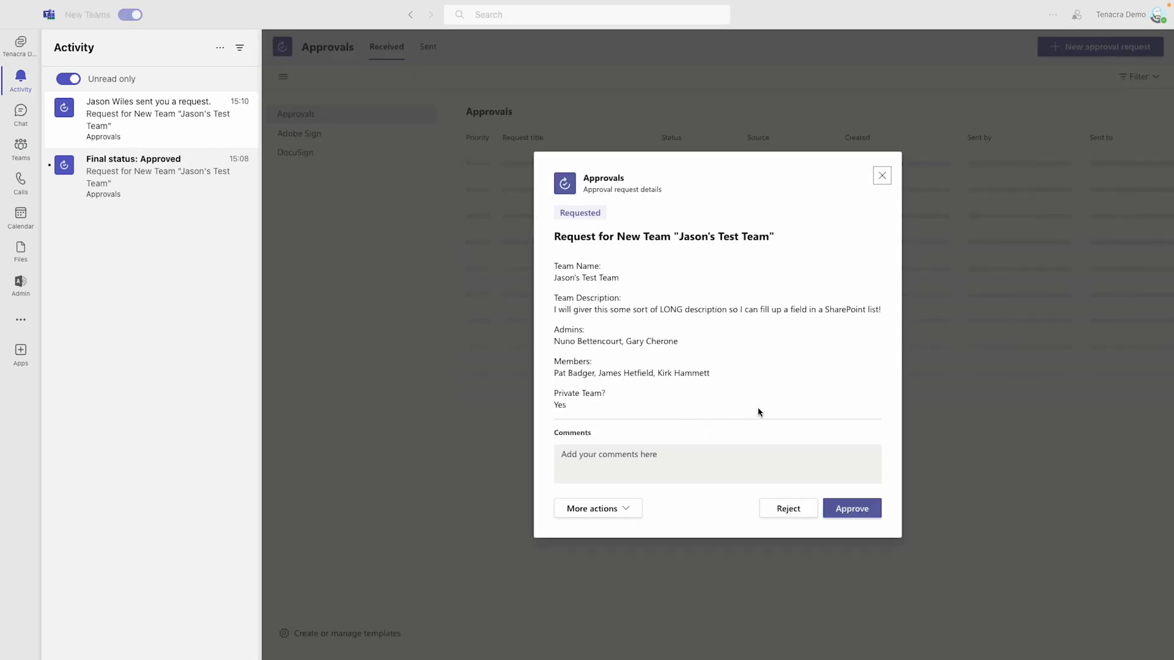
click(679, 455)
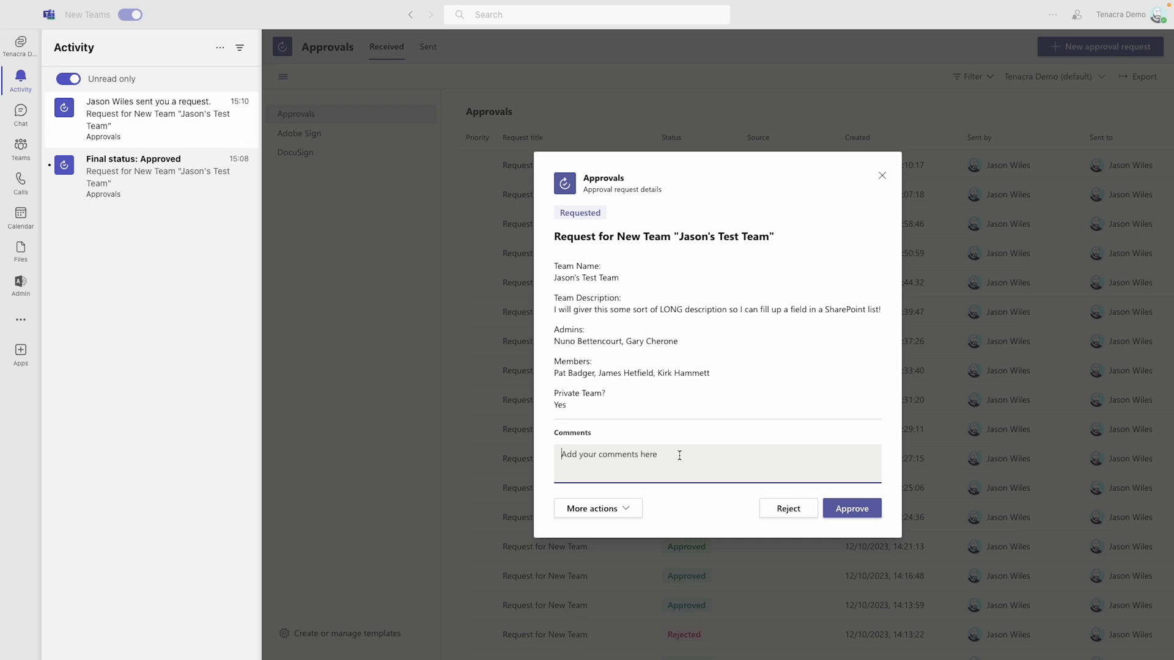
text(This)
click(853, 509)
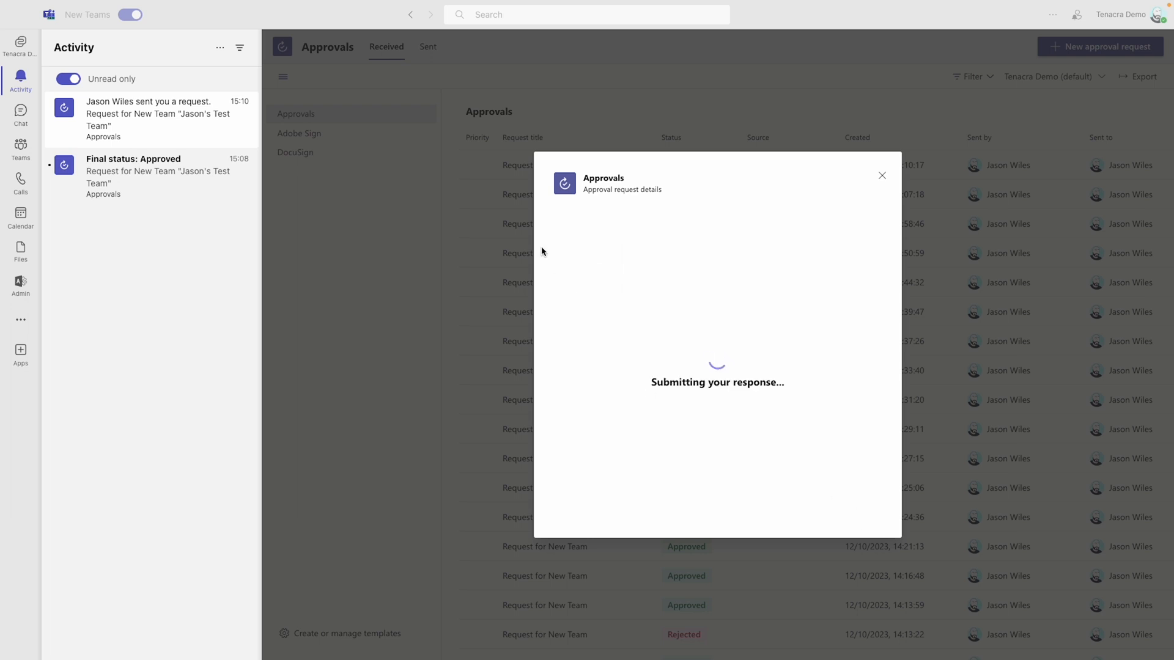
Step: Return to Power Automate and follow the test run from the approval action down to Apply to each Member
key(ctrl+Left)
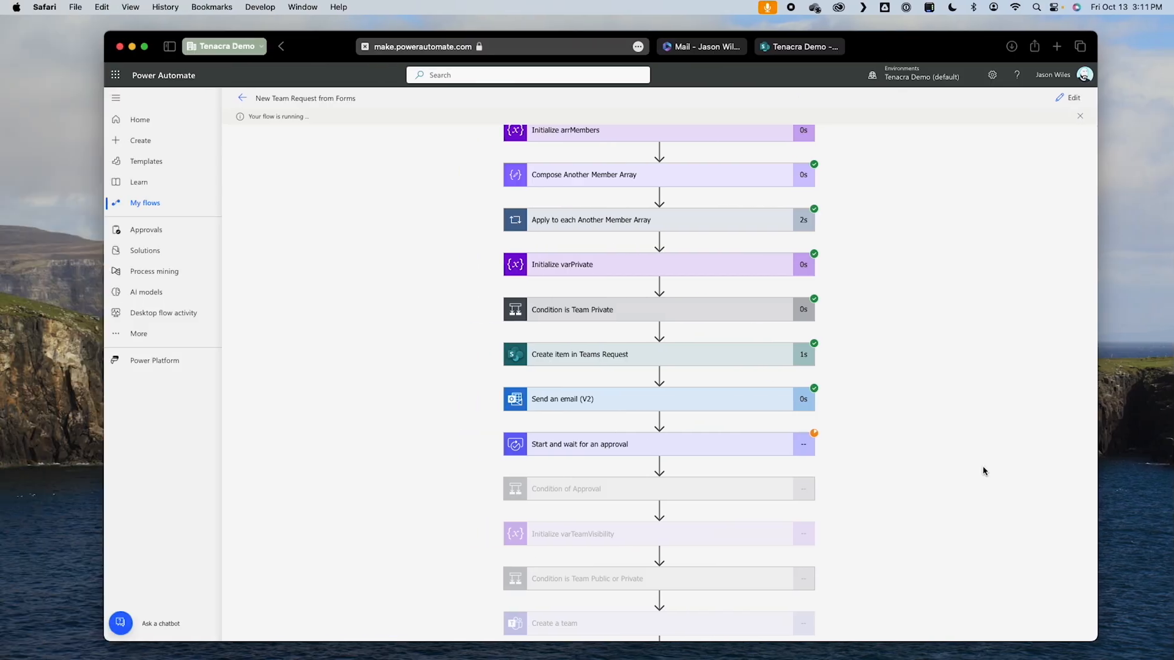
scroll(983, 471, down, 2)
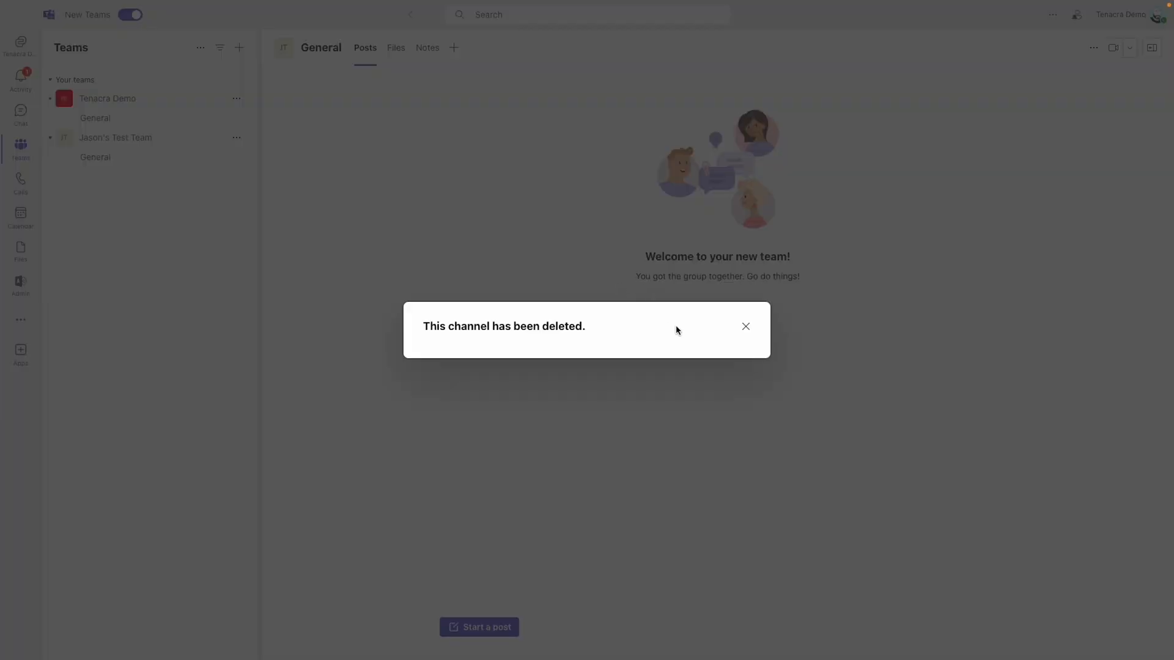
click(742, 328)
Step: Switch to Microsoft Teams, open the management page of the new test team, and review its owners and its members and guests
click(135, 146)
click(134, 147)
click(123, 160)
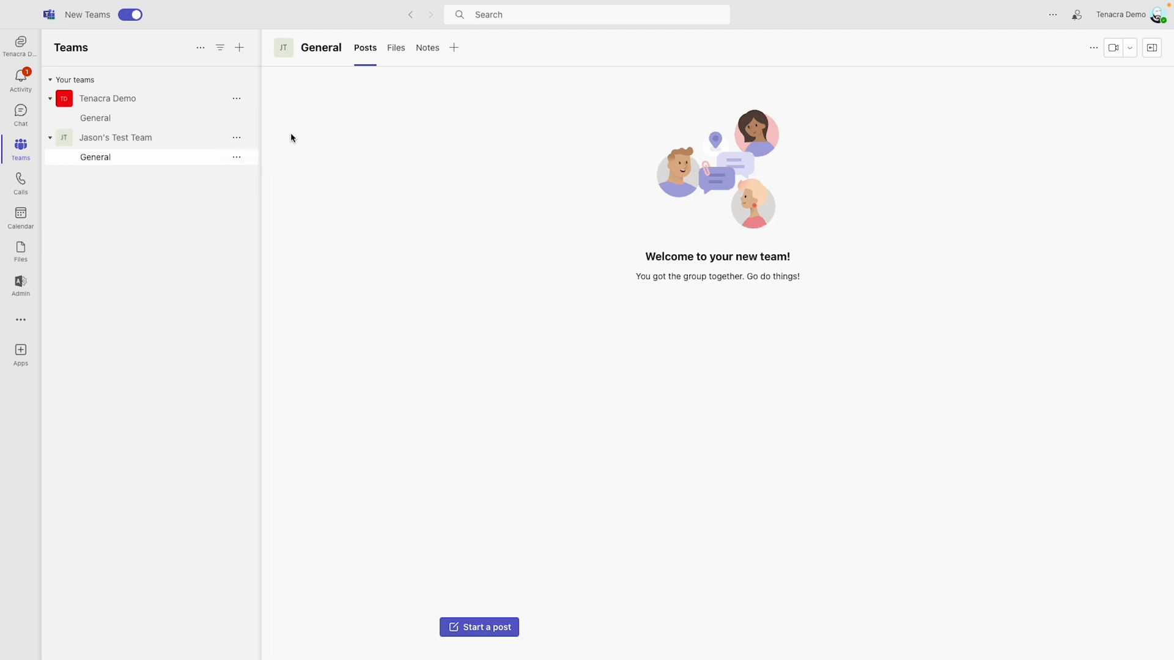
click(237, 139)
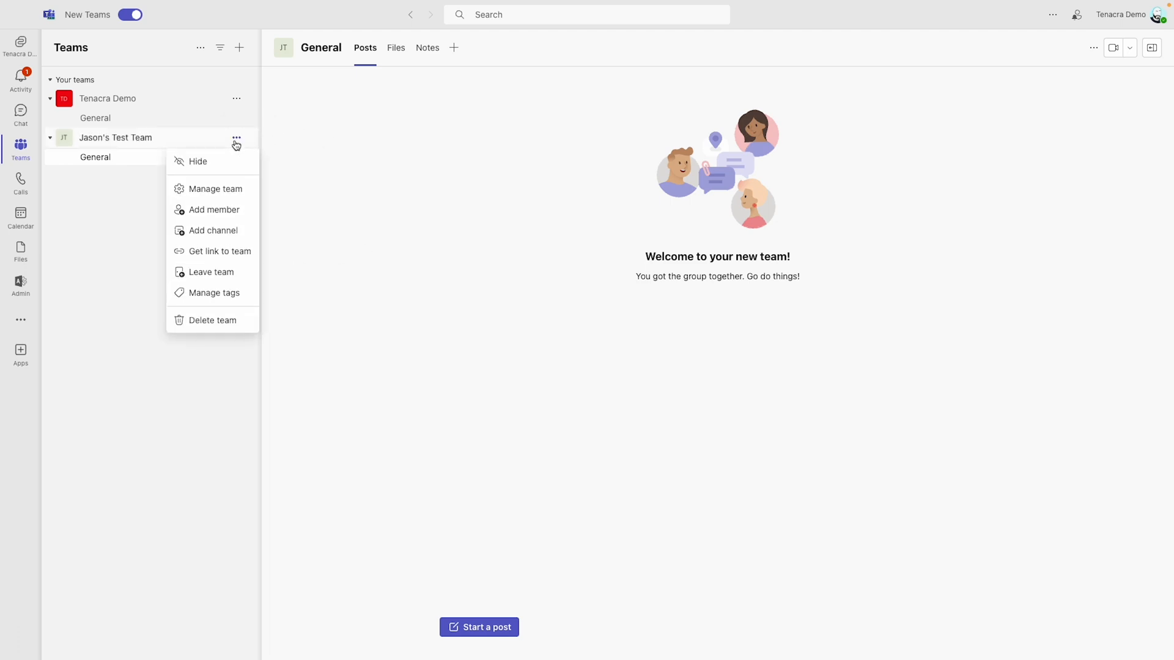
click(235, 191)
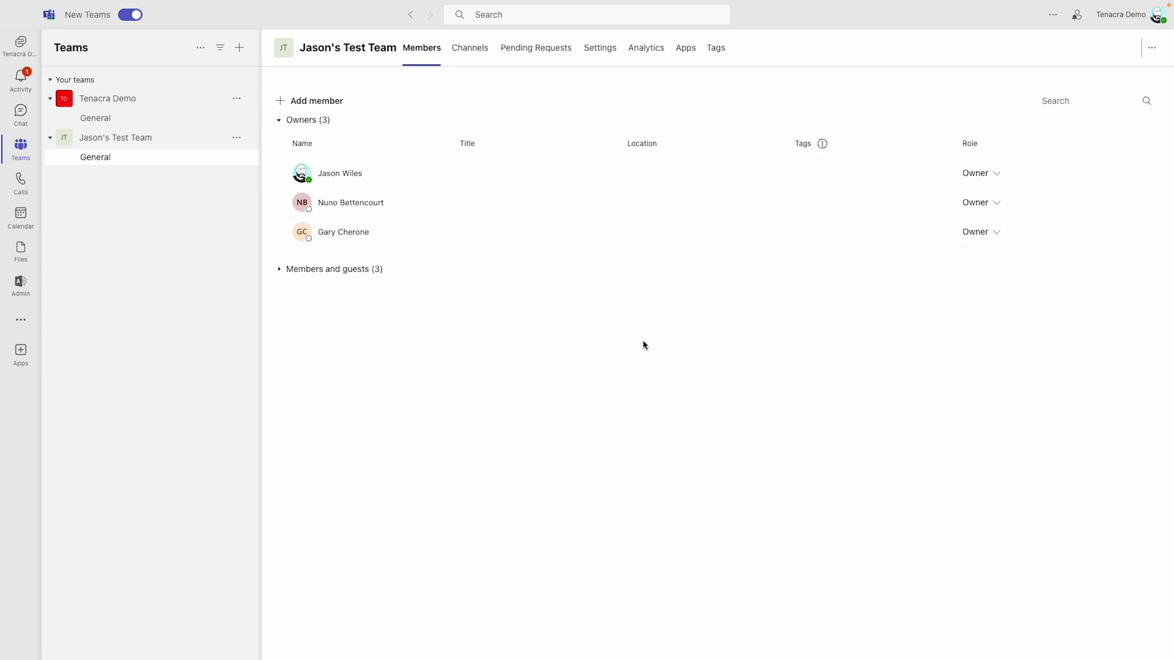
click(294, 270)
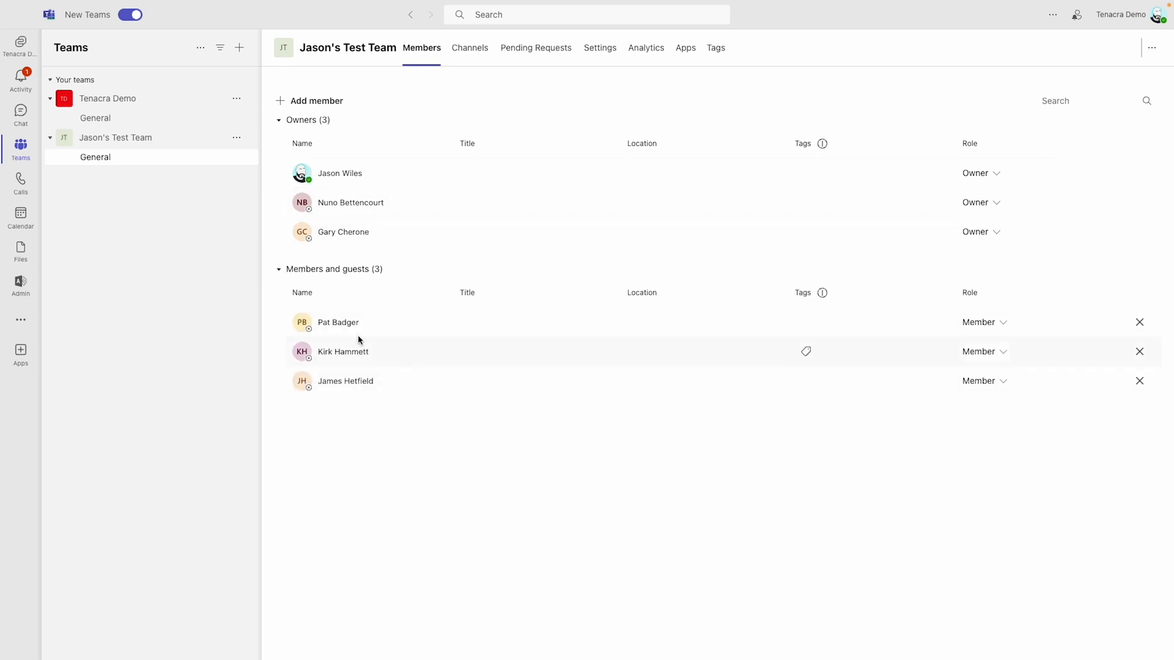
click(440, 442)
Step: Back in Power Automate, open the flow for editing and collapse the Apply to each Admin and Apply to each Member loops
click(1074, 98)
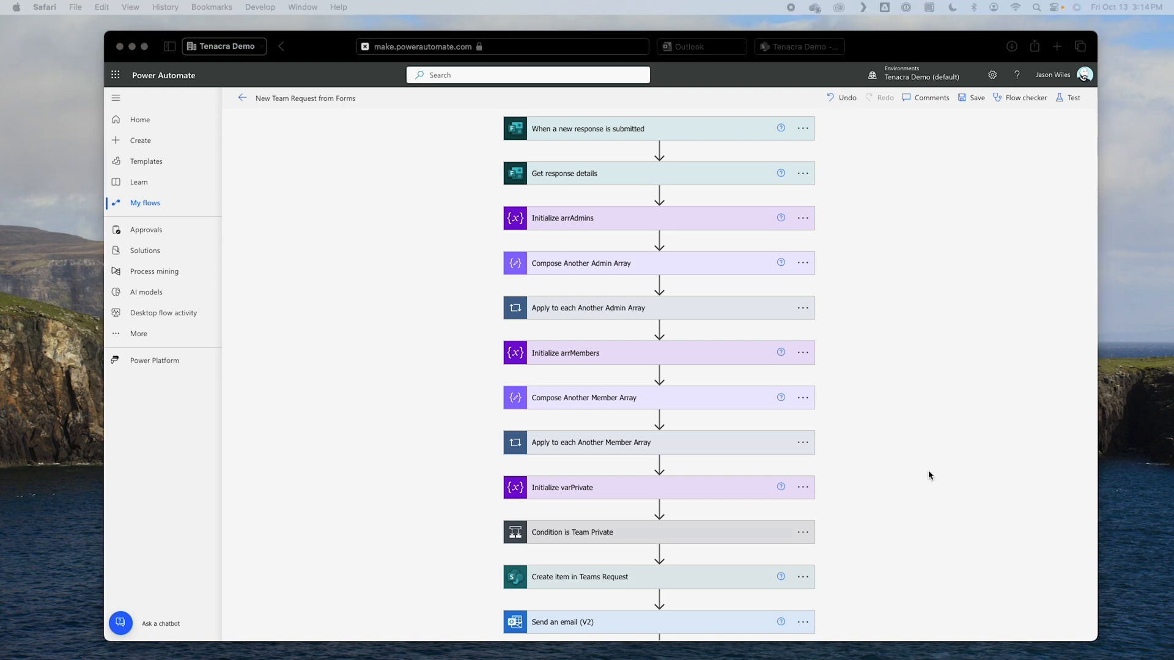
scroll(929, 475, down, 15)
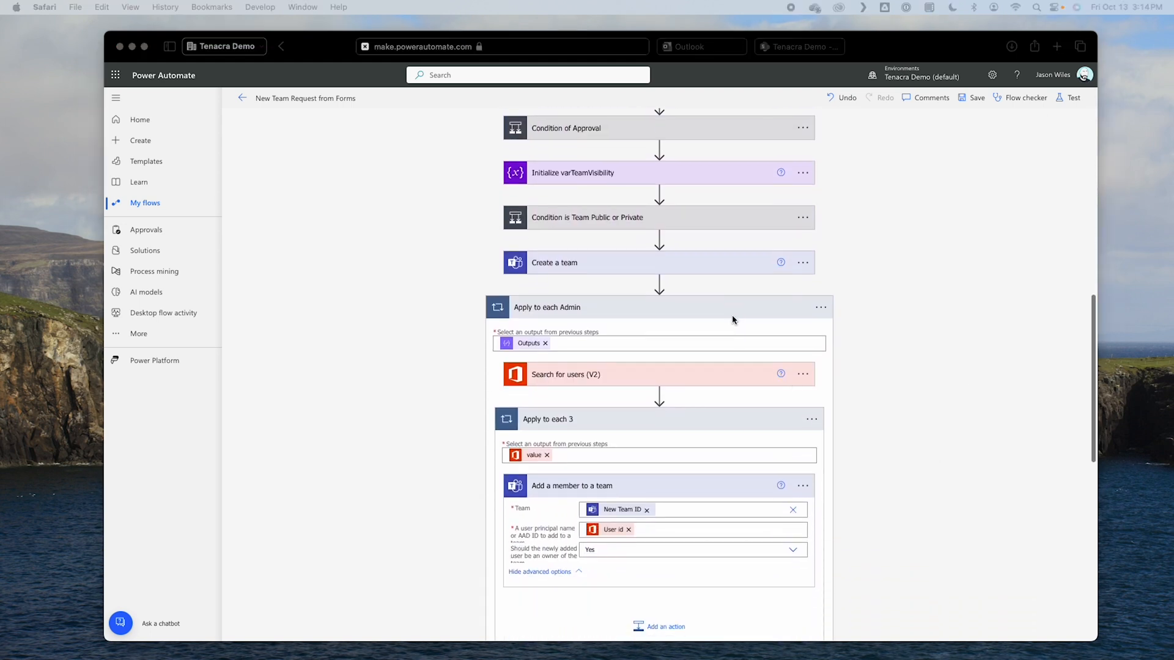
click(733, 309)
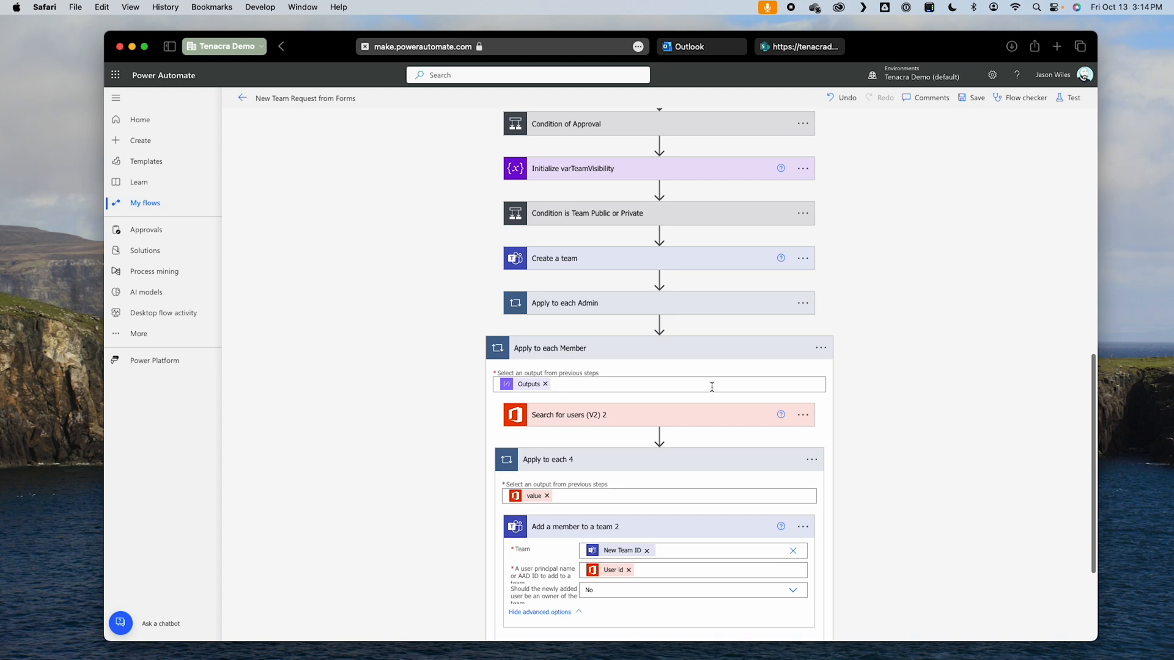
click(780, 358)
Step: Switch to Microsoft Forms and open a preview of the New Teams Request form
click(118, 78)
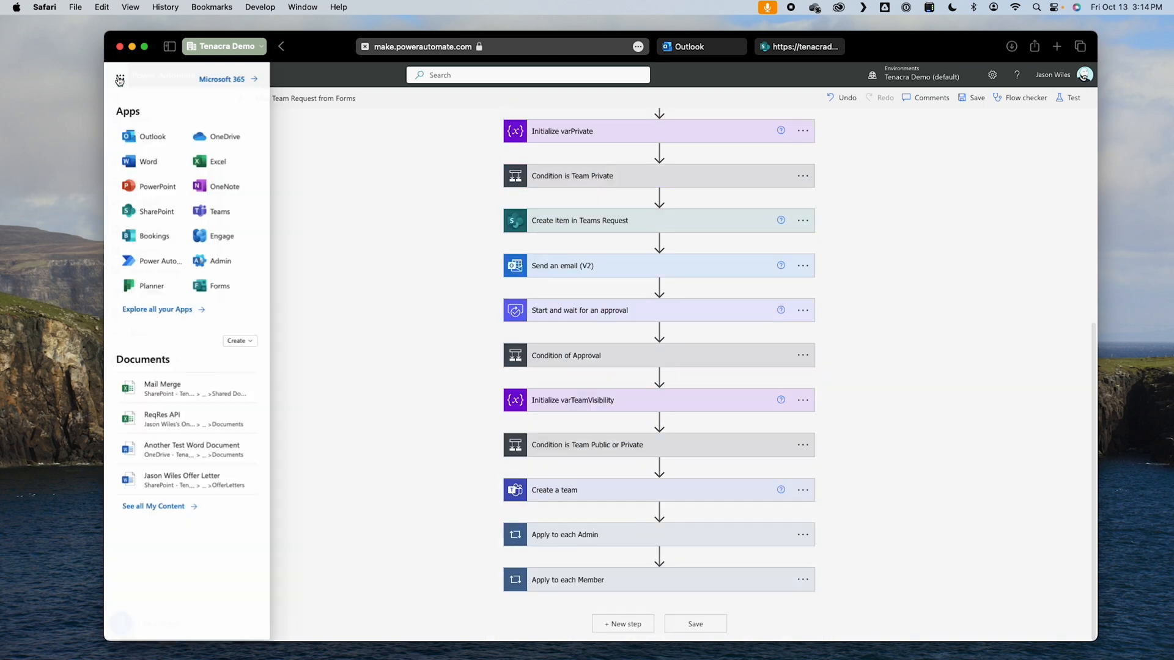
click(200, 287)
click(197, 440)
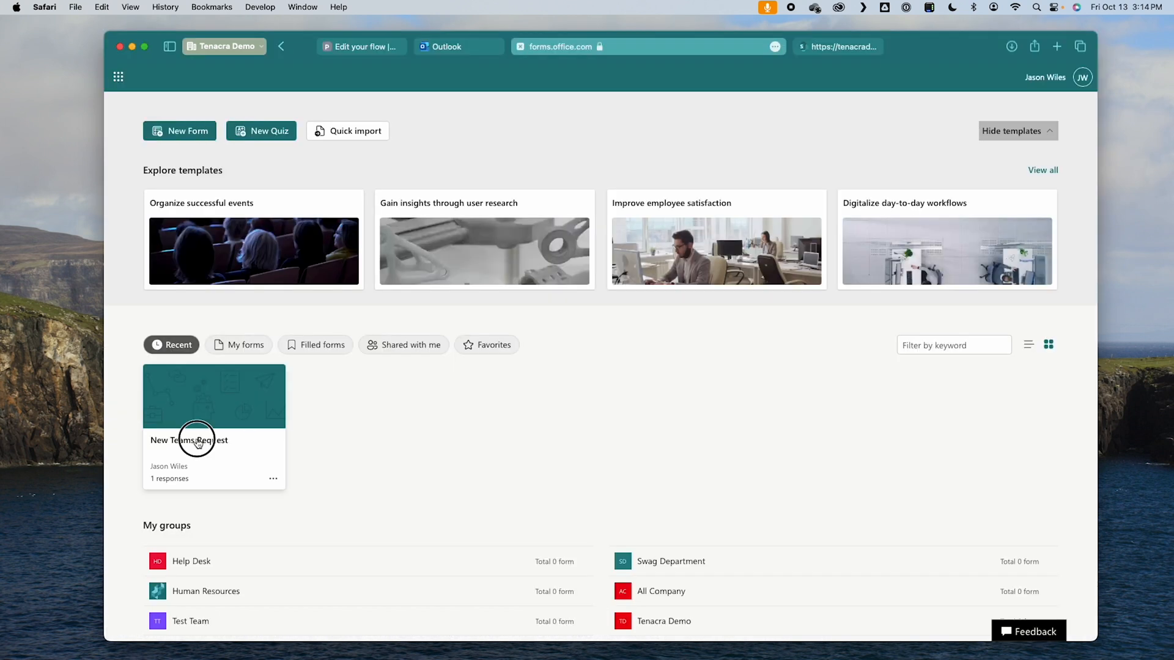
Step: Enter "Another Test" as the team name and "Here is another description" as the team description
text(Anoth)
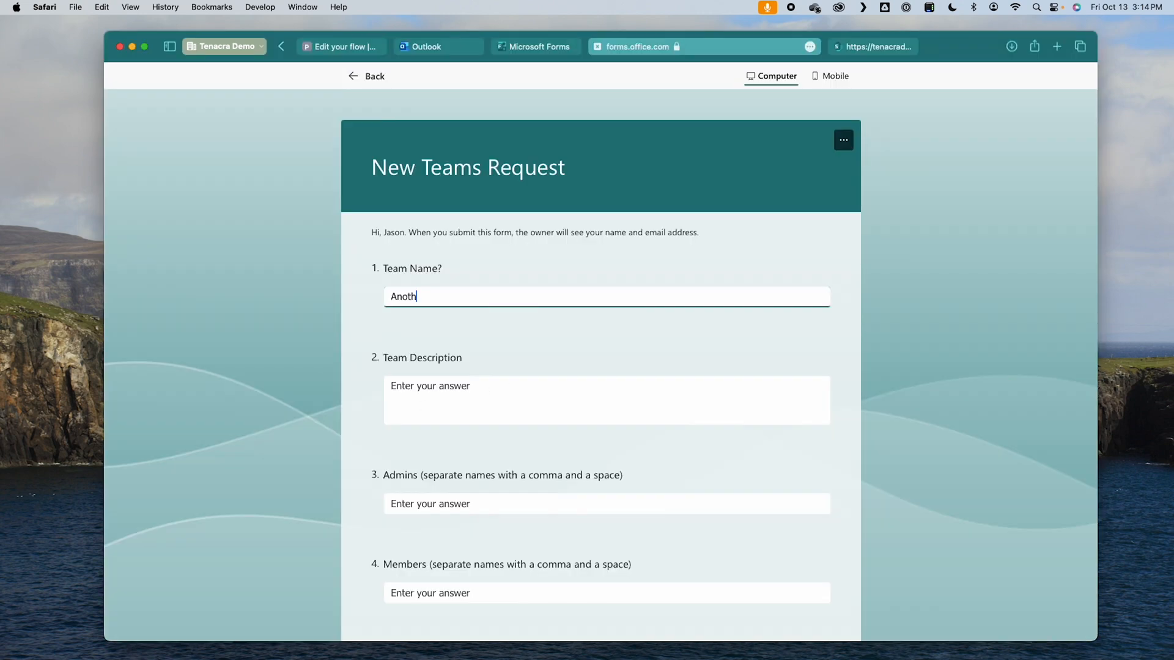
text(er Test)
key(Tab)
text(Here is another description)
Step: Fill in one admin's full name and the members' names, answer No to the private team question, and submit the form
click(503, 500)
scroll(504, 495, down, 5)
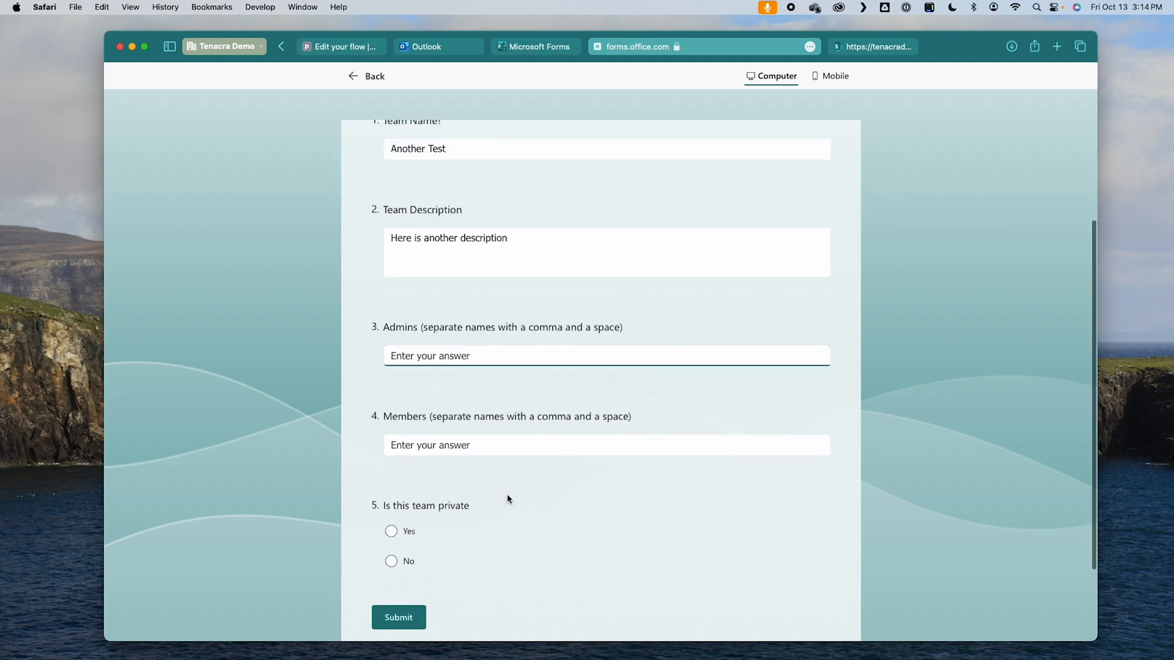
text(Nuno B)
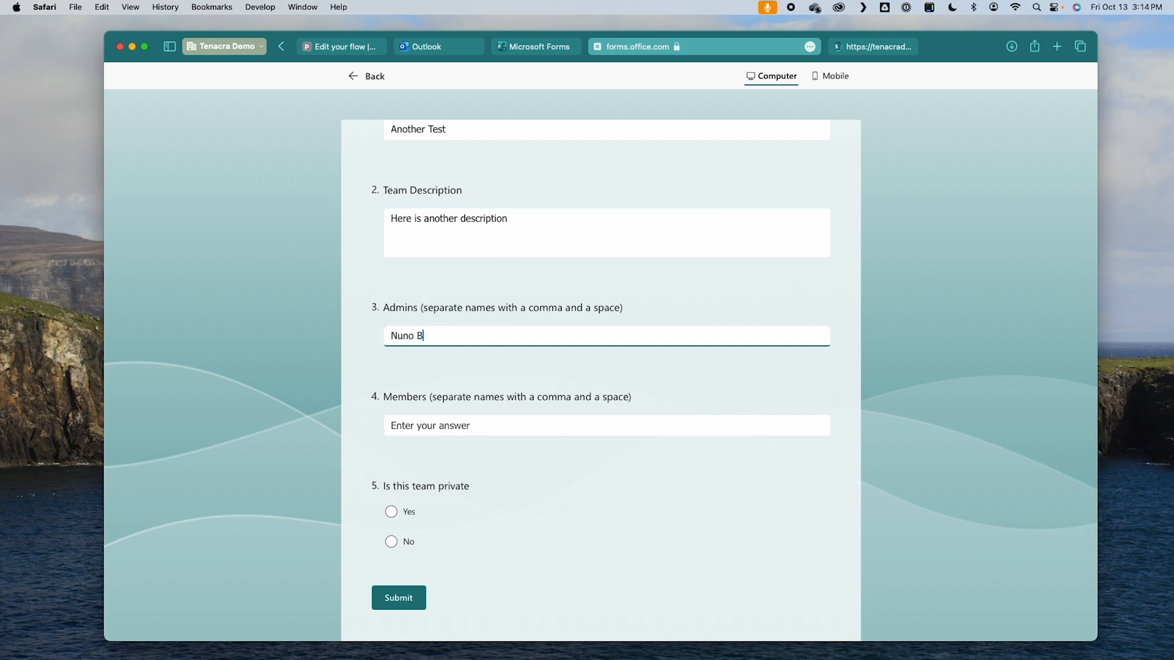
text(ettencourt)
scroll(527, 506, down, 2)
click(459, 375)
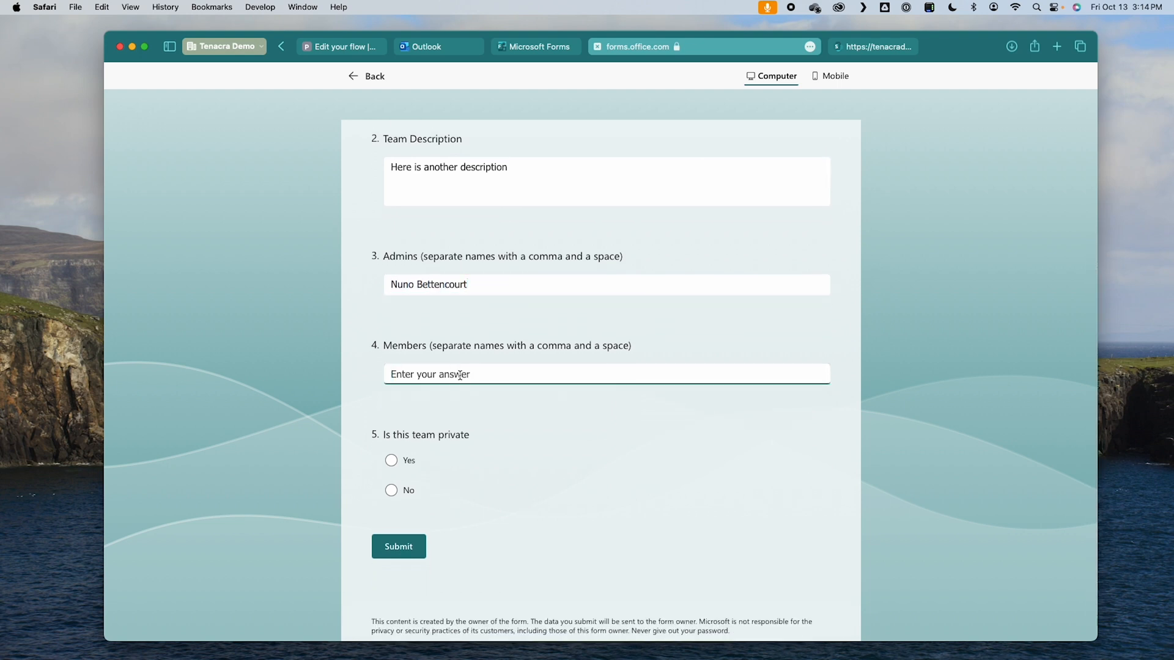
text(Gary Cherone, Pat Badger, James Hetfield, Kirk Hammett)
click(394, 494)
click(398, 546)
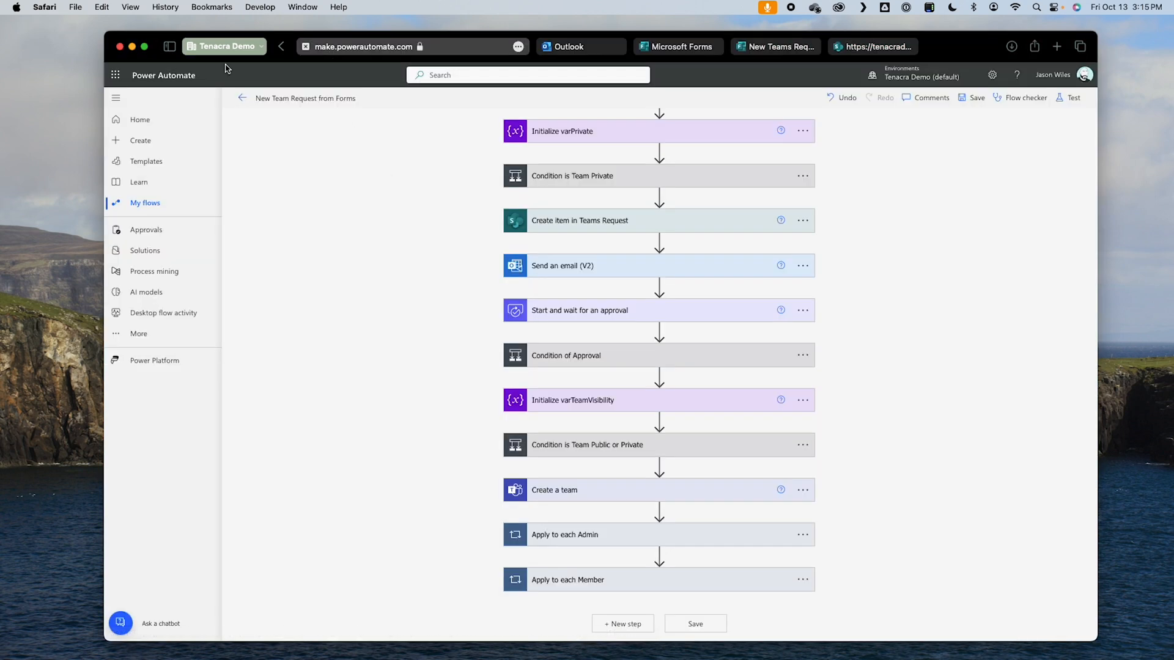
Step: Open the flow's newest run in Power Automate and check the Another Test item in the SharePoint Teams Requests list
click(245, 99)
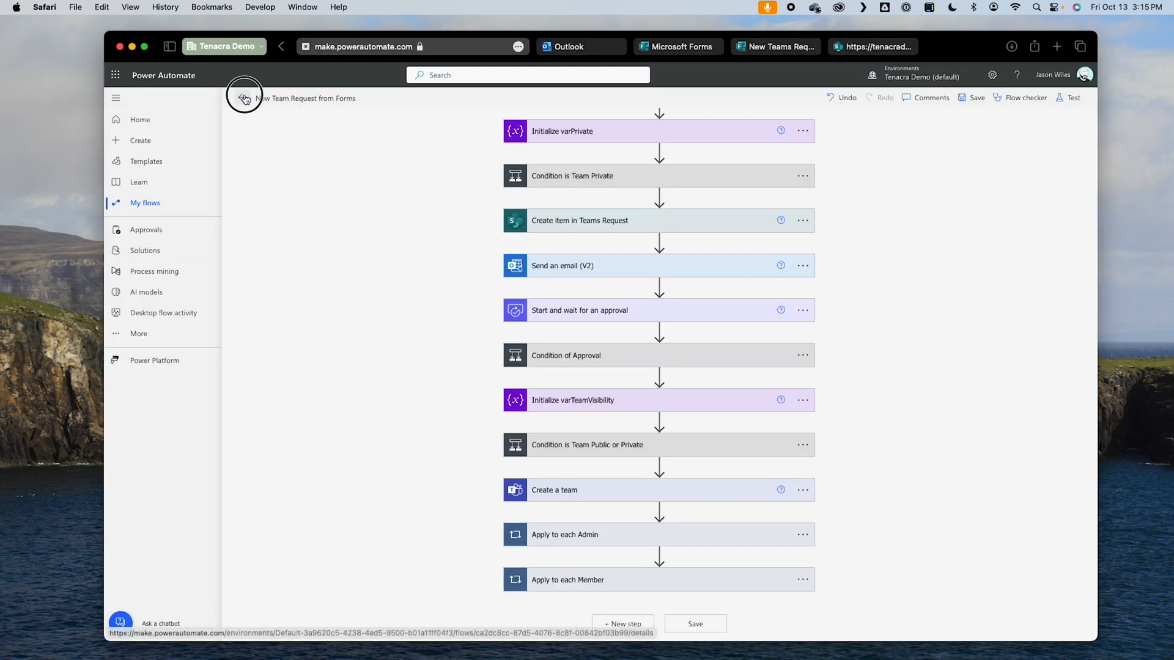
click(351, 421)
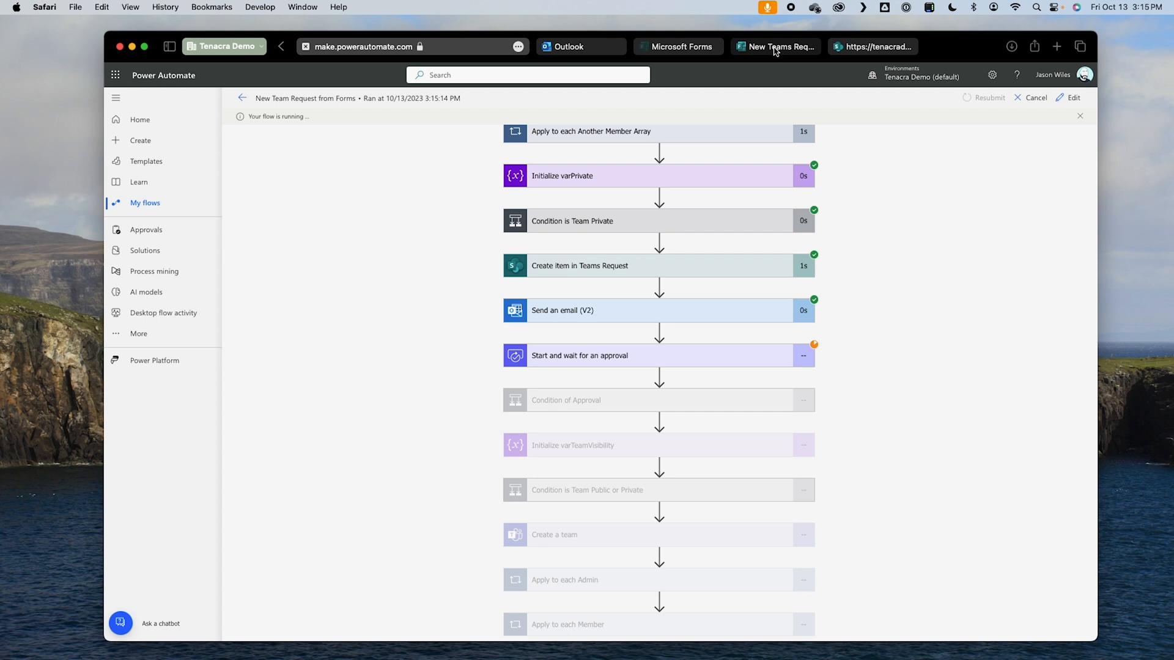
click(874, 46)
click(760, 349)
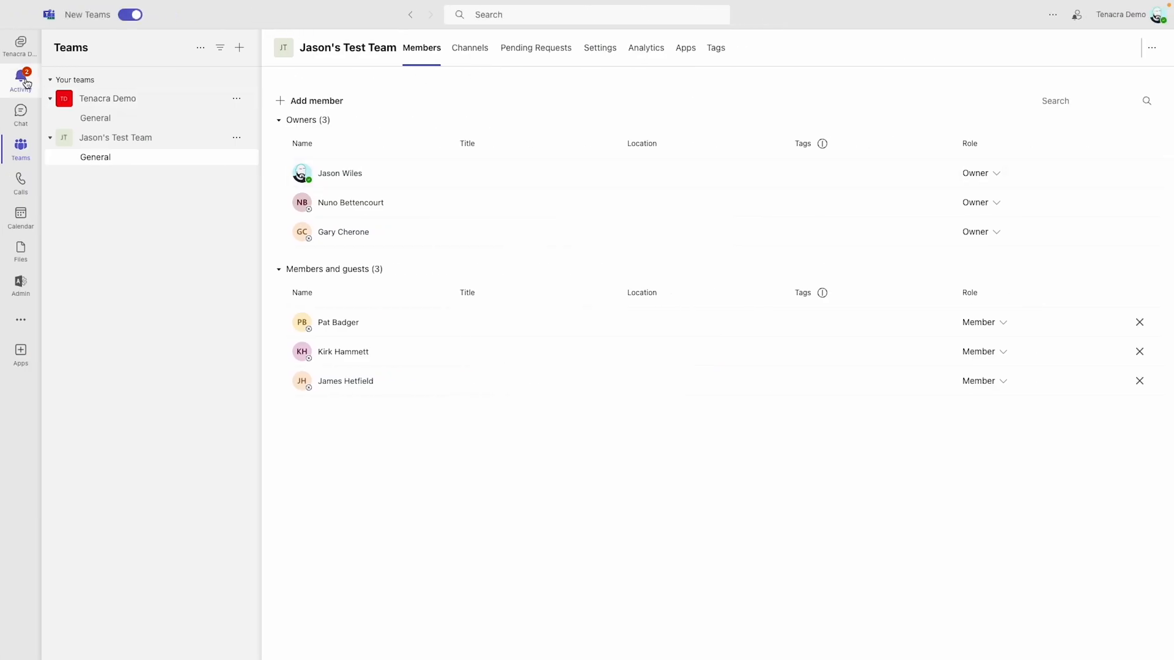
Step: Switch to Microsoft Teams, open the Another Test approval request, and reject it with the comment "I reject this request"
click(23, 89)
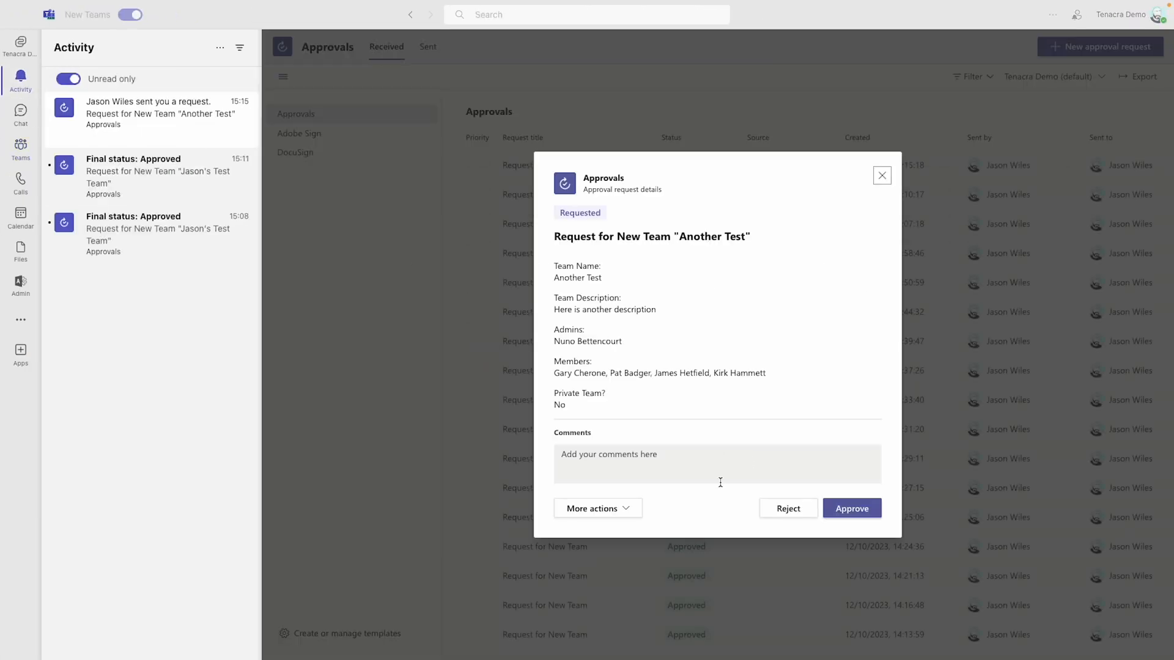
click(715, 463)
text(I reject this request!)
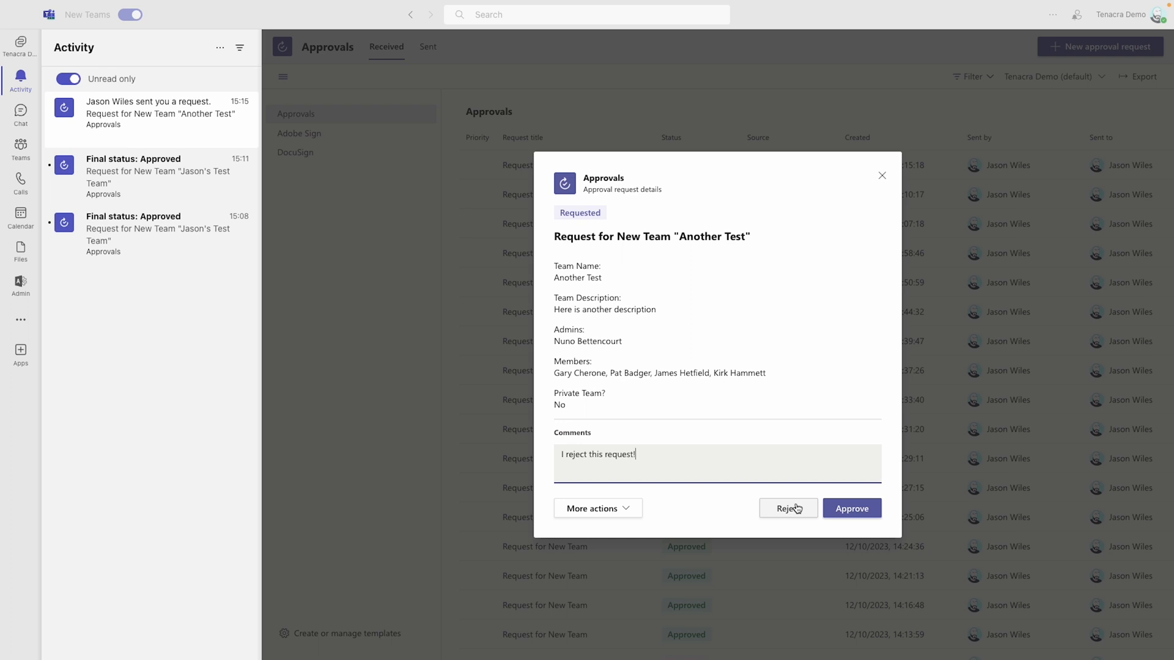
click(795, 507)
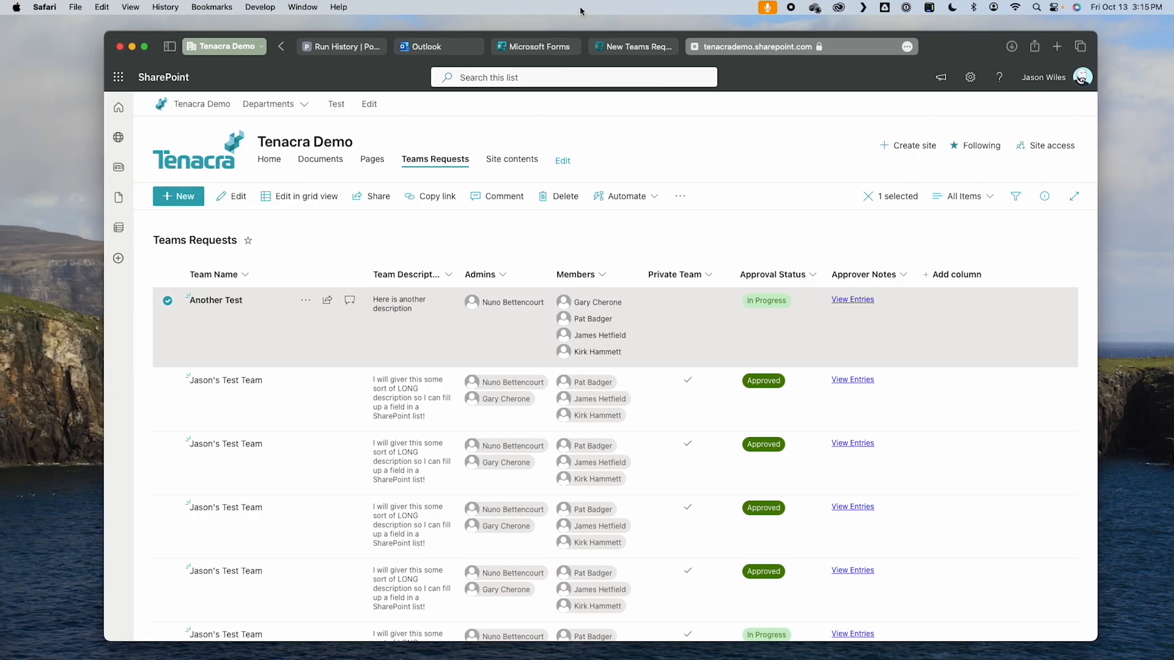
Step: Return to the run in Power Automate, expand Condition of Approval, and examine its branches and the actions after it
click(350, 49)
click(612, 400)
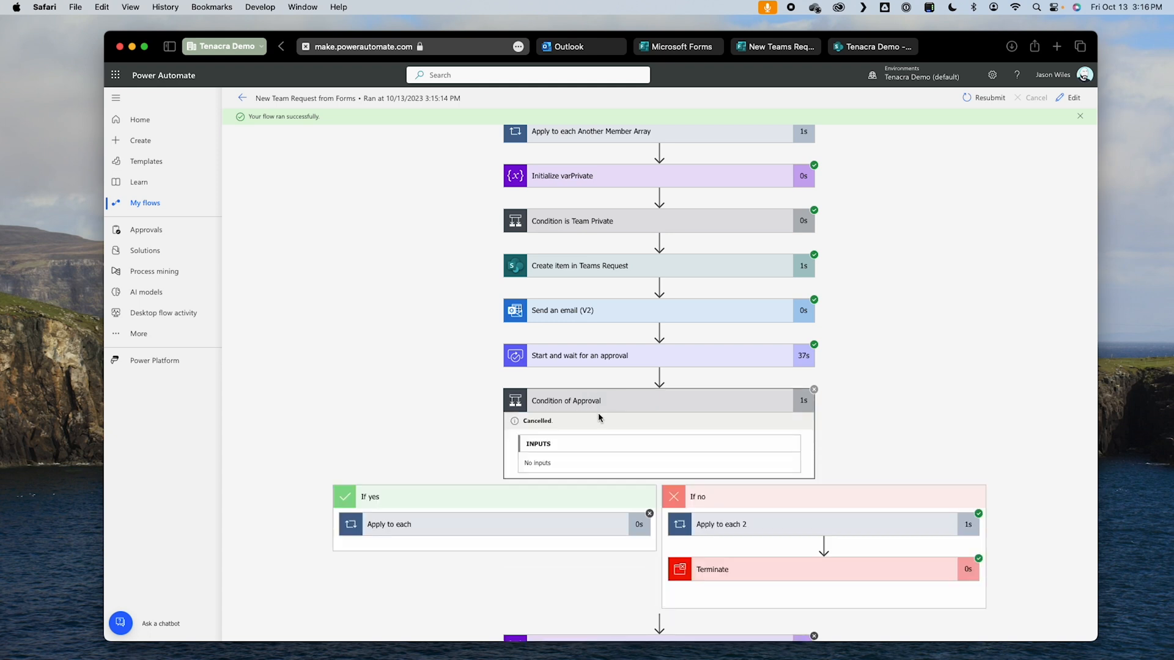
scroll(760, 449, down, 2)
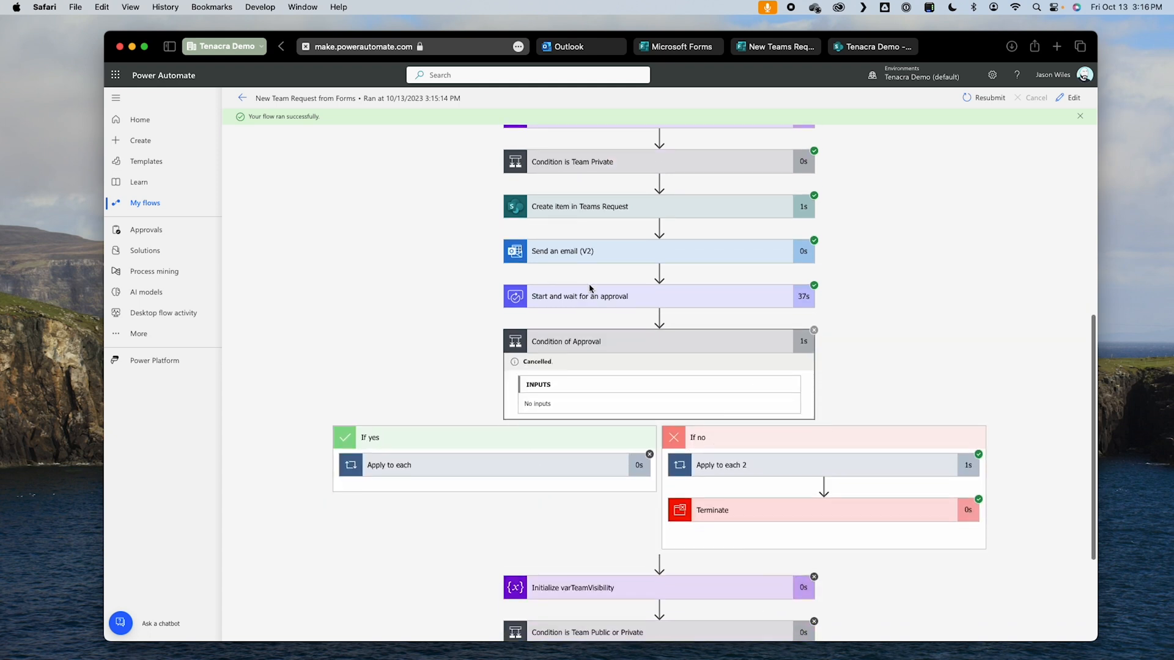
scroll(760, 509, down, 4)
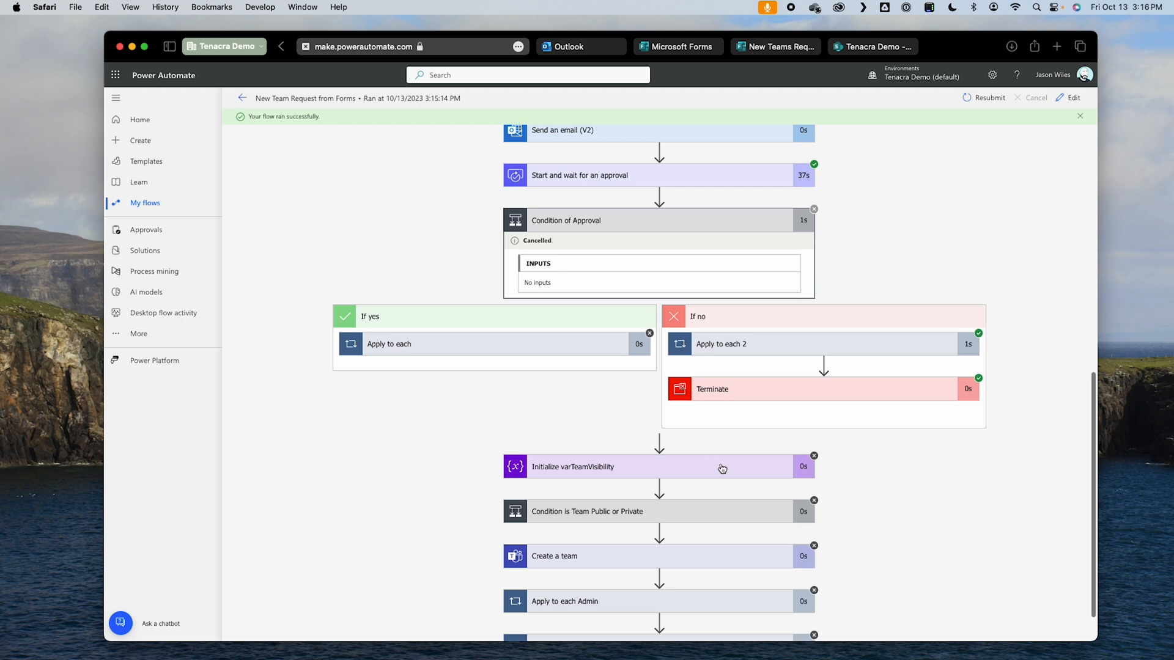
Step: Open the Another Test item in the SharePoint Teams Requests list, check its approval status and approver notes, and close it
scroll(721, 469, down, 2)
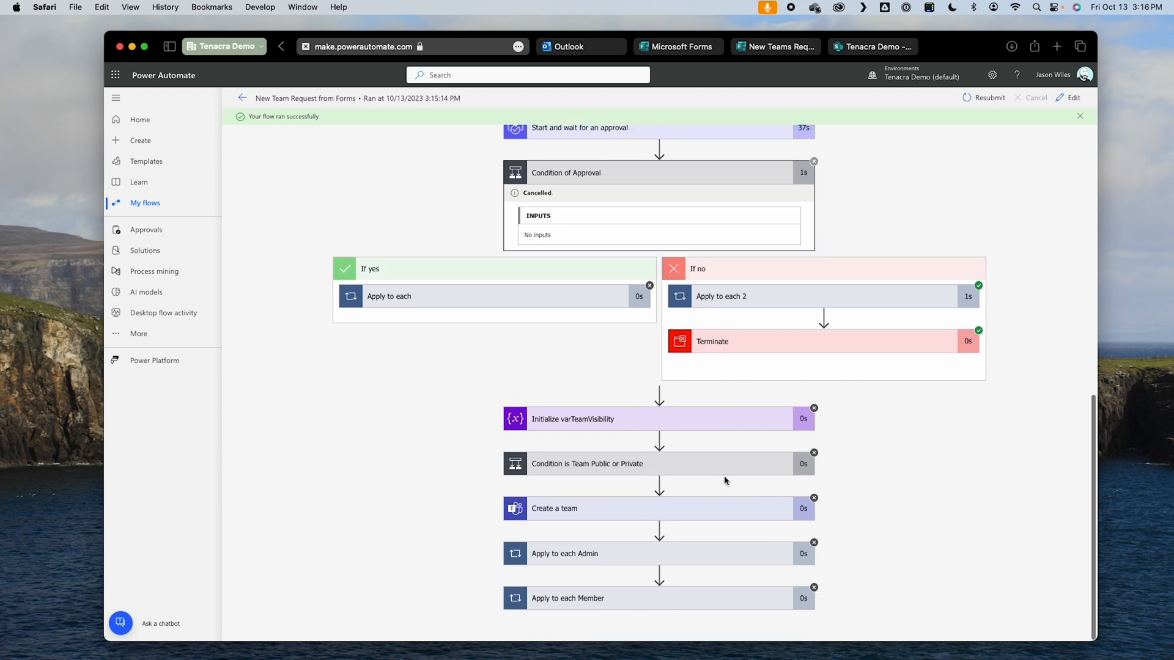
click(874, 47)
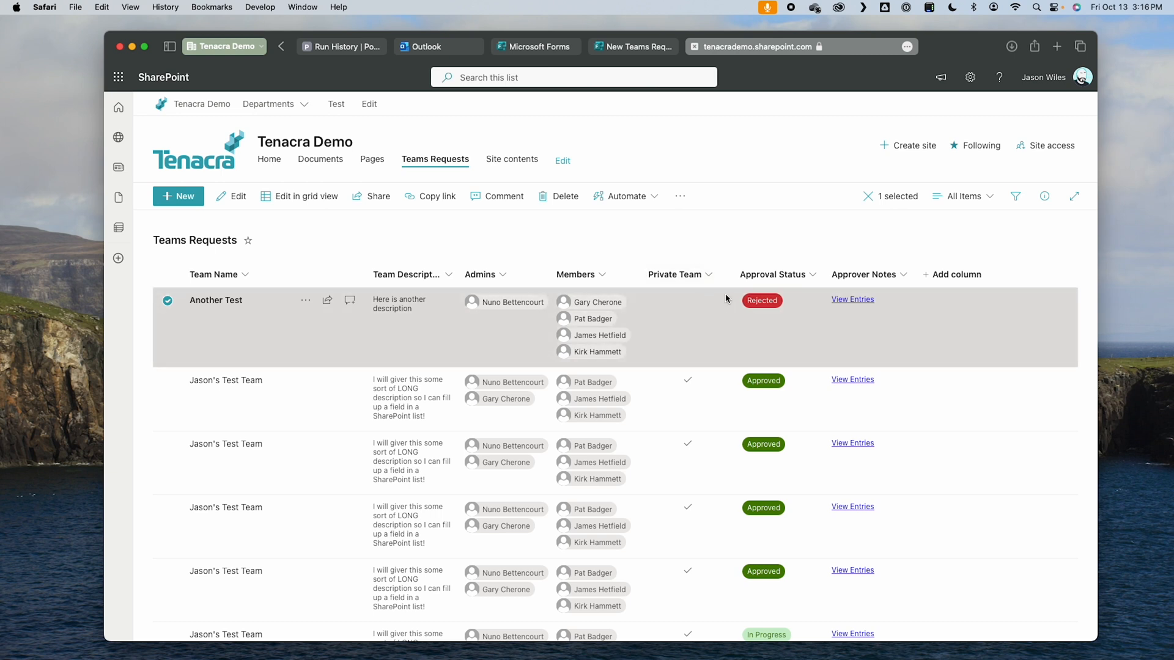
click(718, 316)
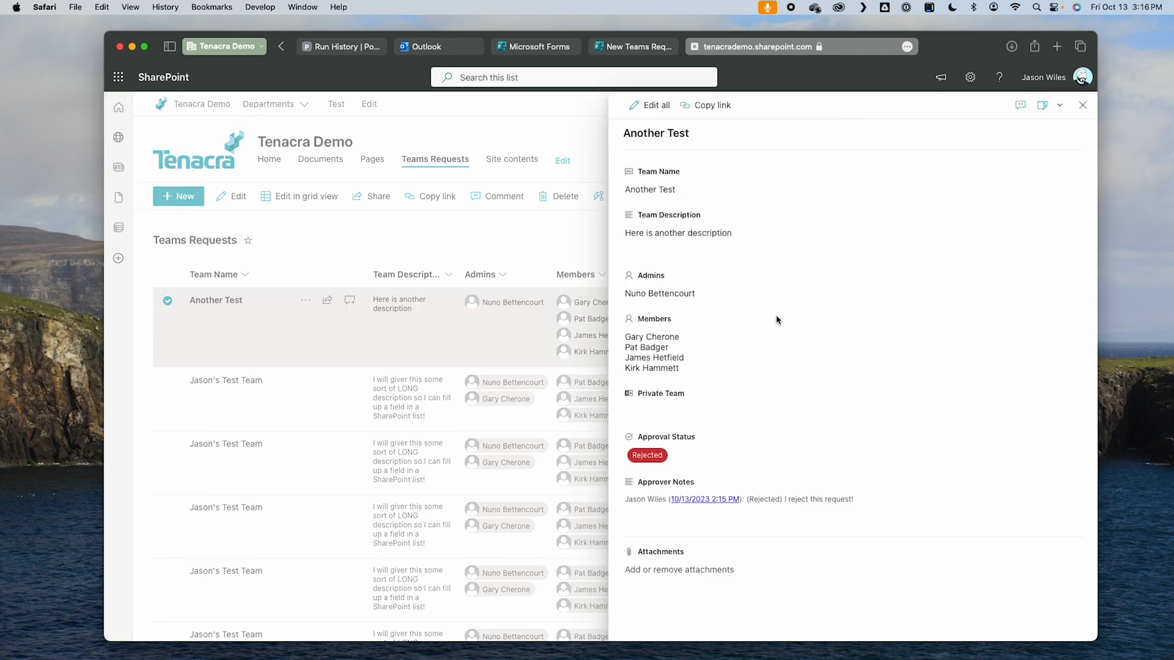
drag(752, 500, 855, 499)
drag(630, 502, 872, 497)
click(852, 487)
click(1077, 106)
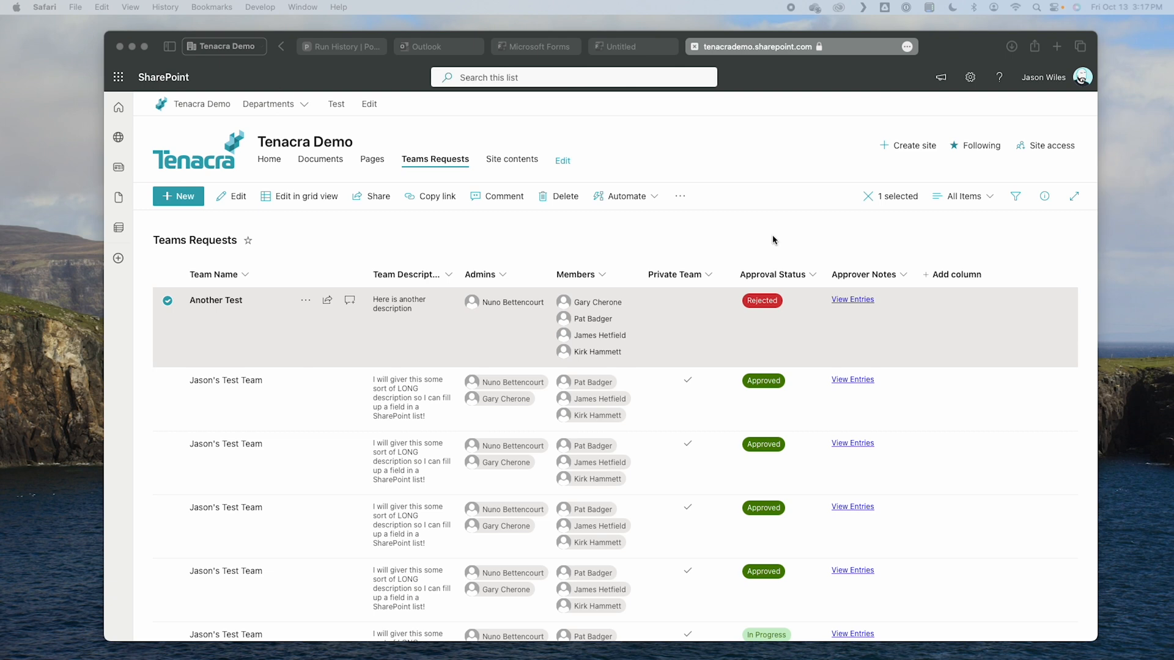
Step: Return to Power Automate, edit the flow, and add a Send an email (V2) action before Terminate in Condition of Approval's If no branch
click(353, 49)
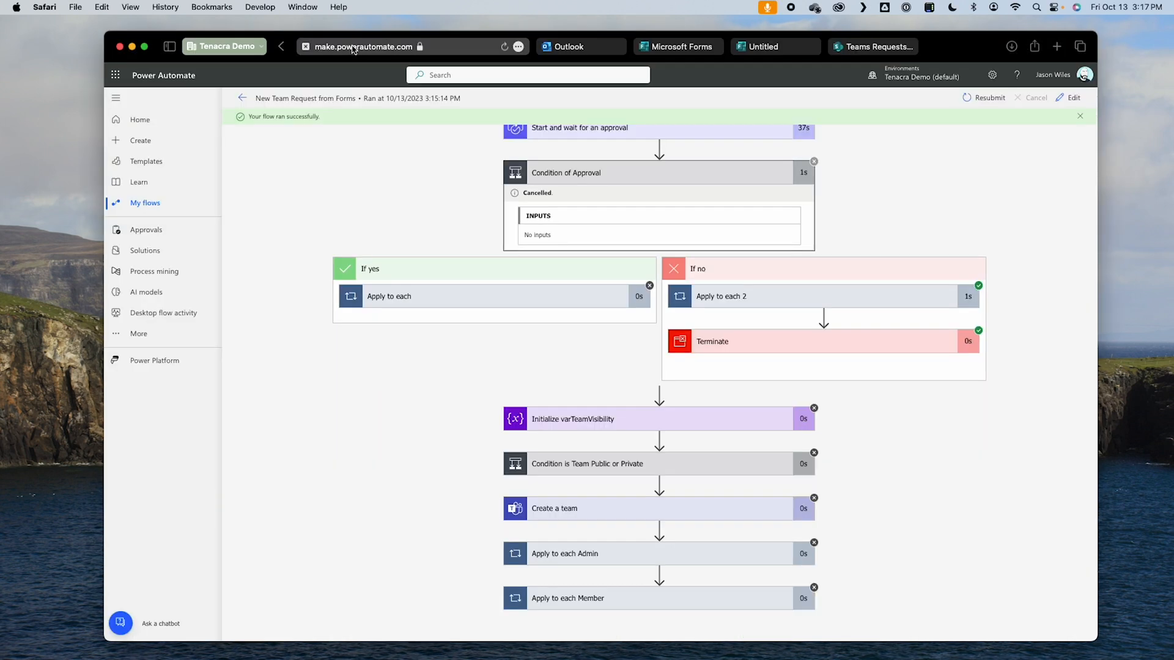
click(1070, 100)
scroll(927, 415, down, 10)
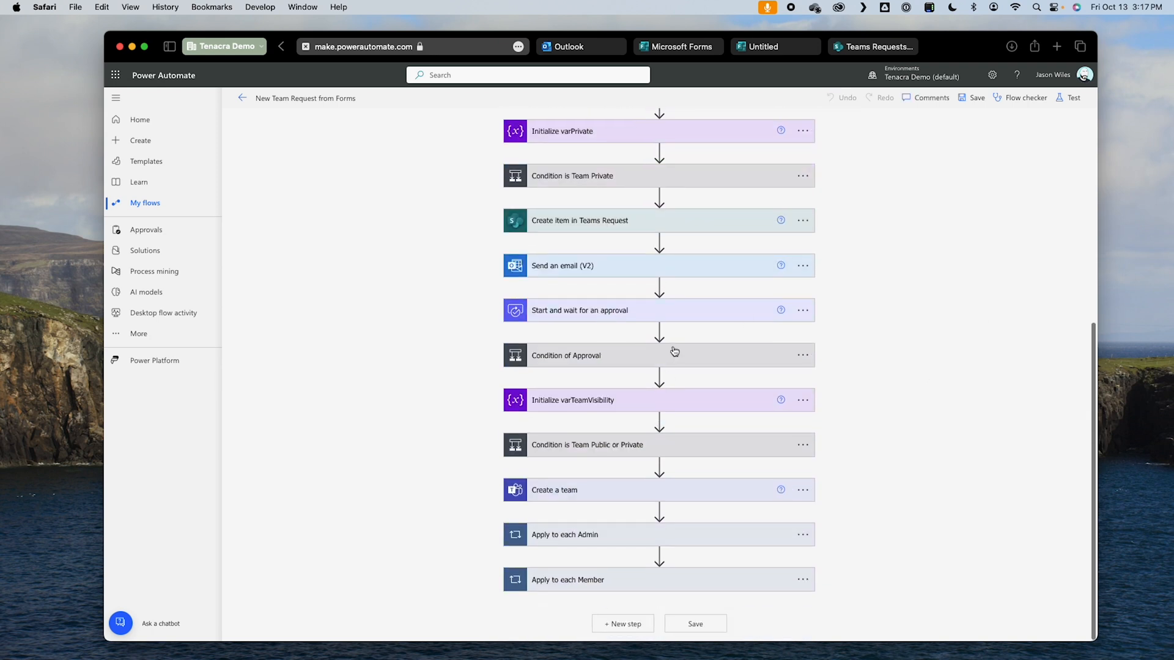
click(674, 352)
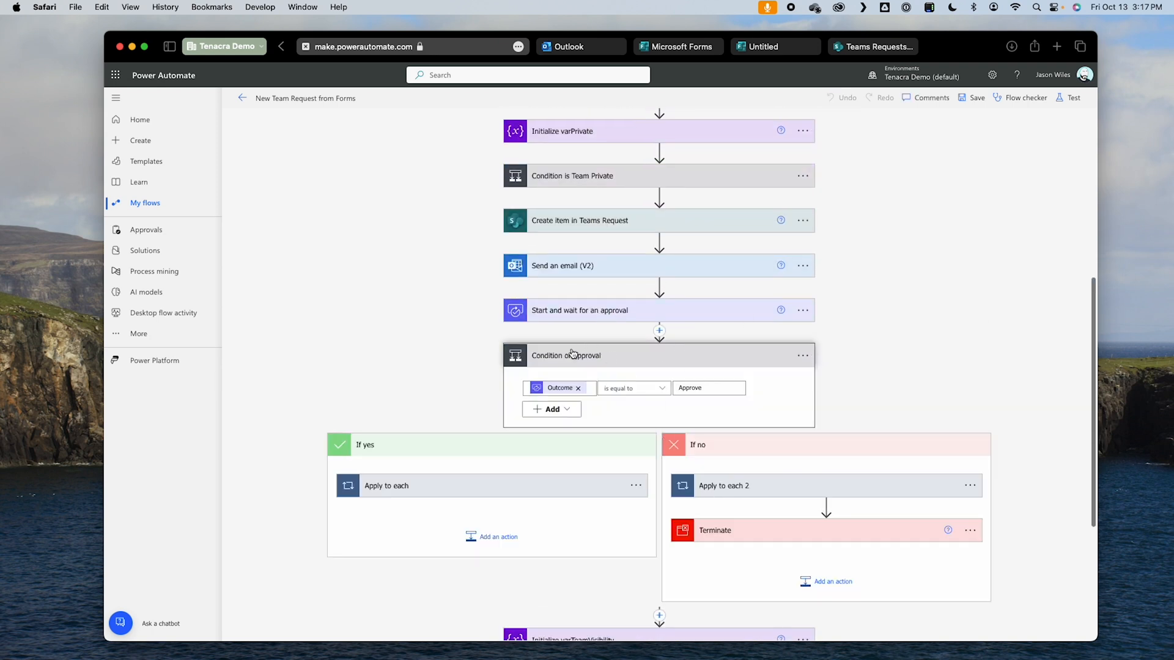
mouse_move(844, 517)
scroll(842, 511, down, 3)
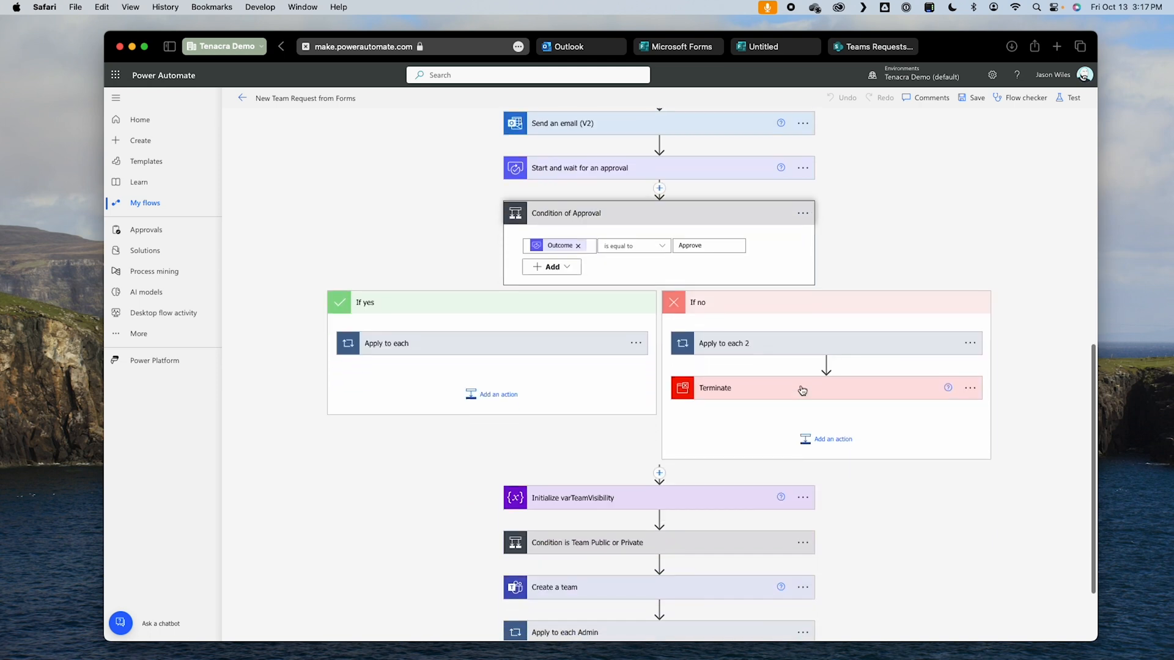
click(826, 361)
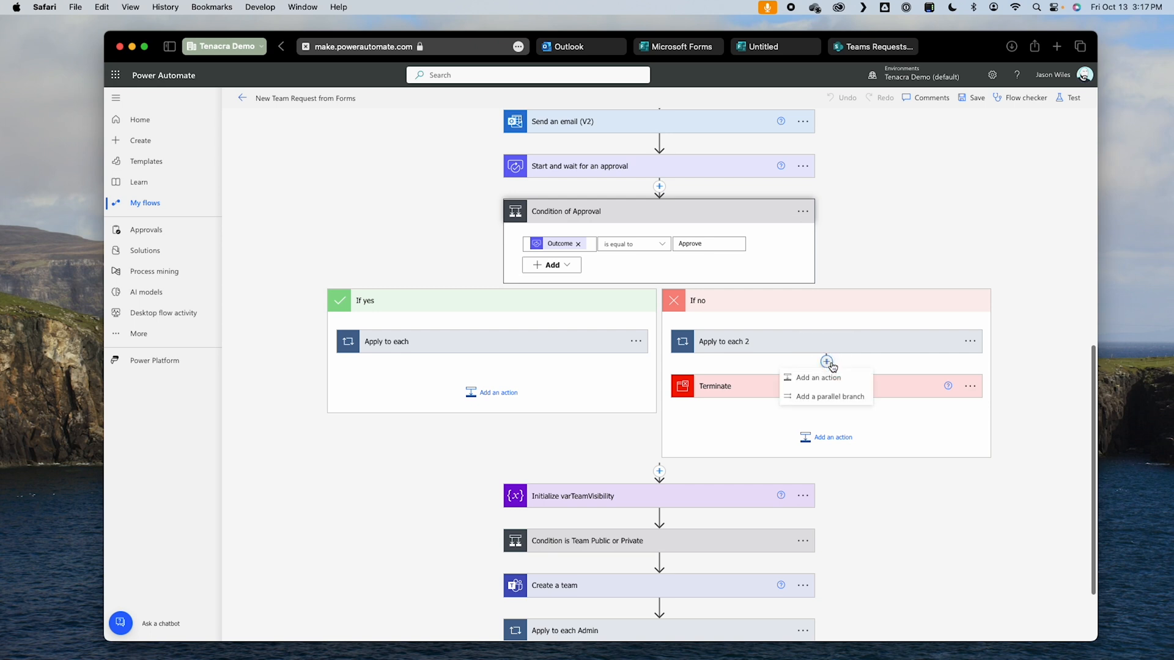
click(832, 377)
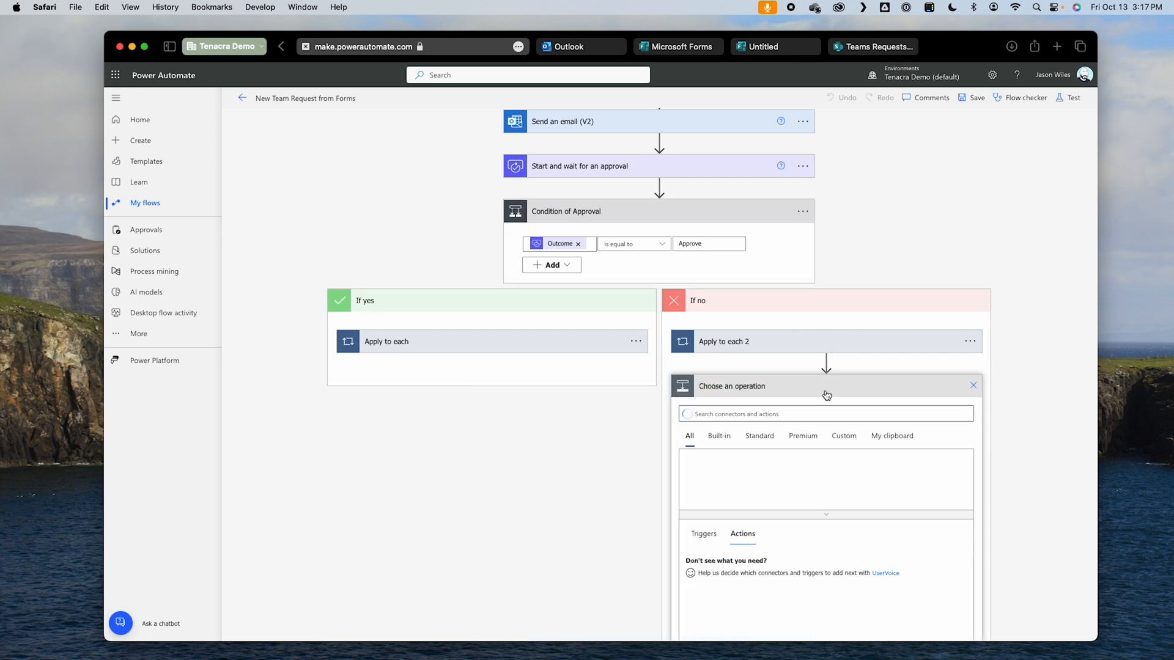
text(iu)
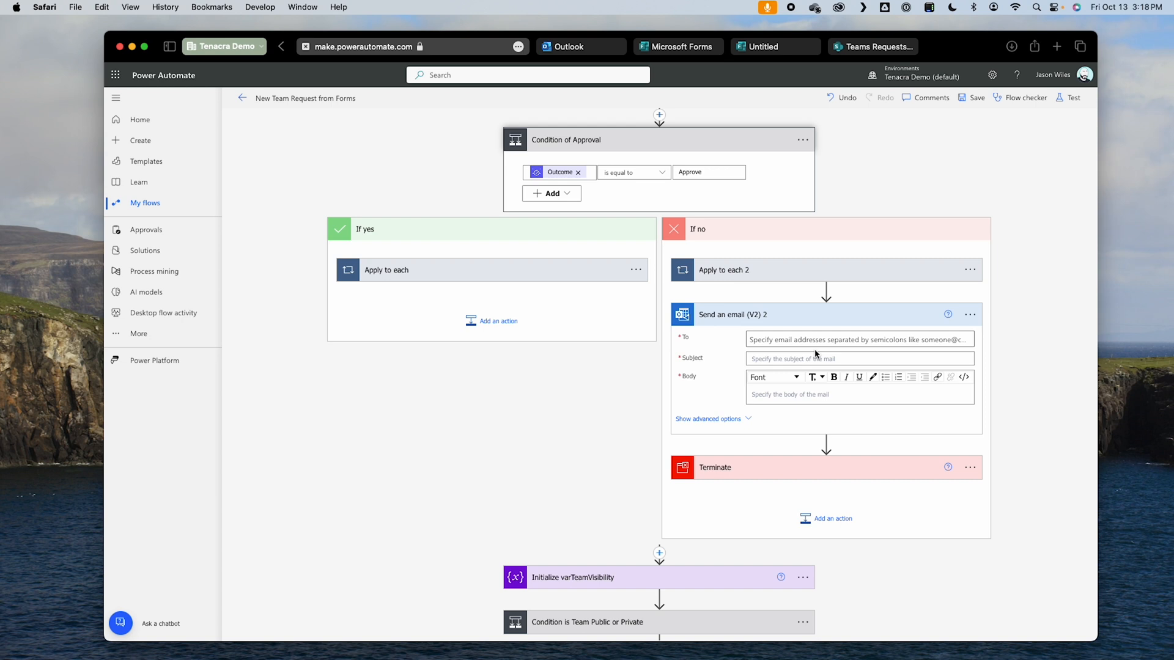
Step: Address the rejection email to the Responders' Email dynamic value and set its subject to "Team Request Rejected"
click(815, 346)
scroll(1001, 522, down, 5)
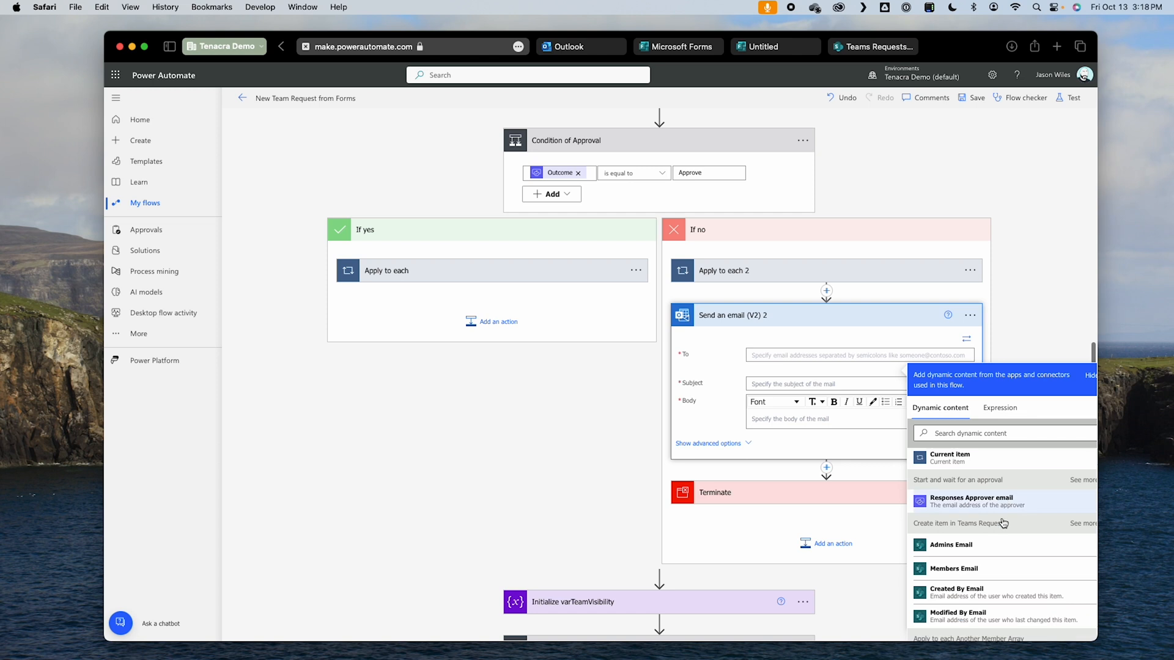
click(975, 436)
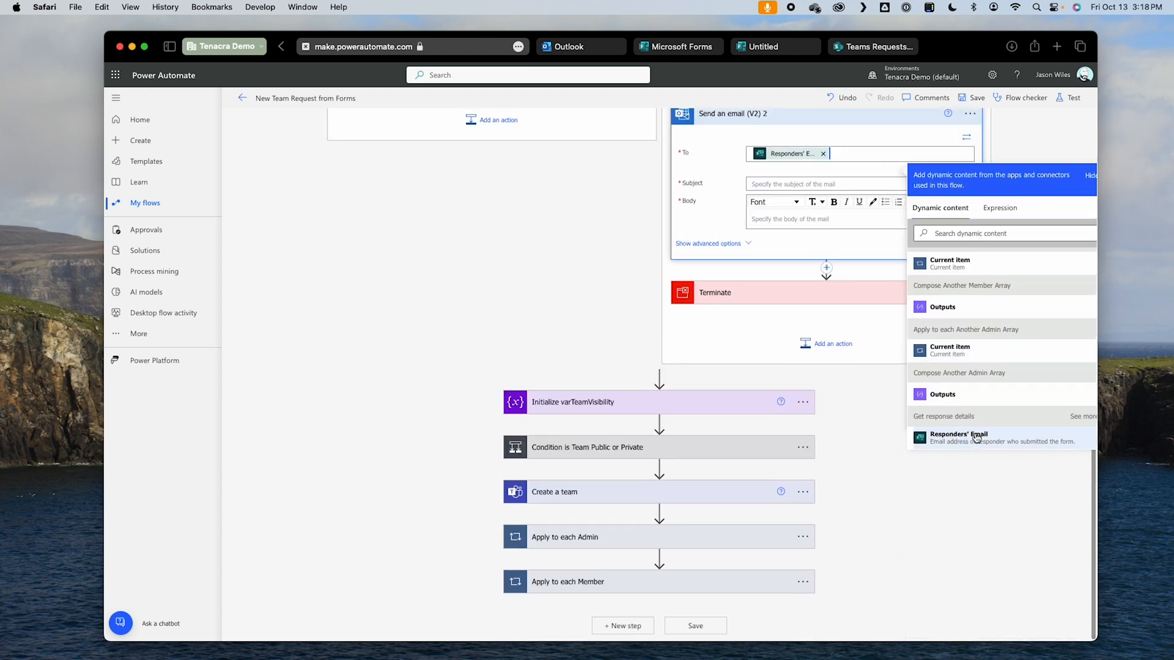
click(818, 184)
text(Team Request Rejected)
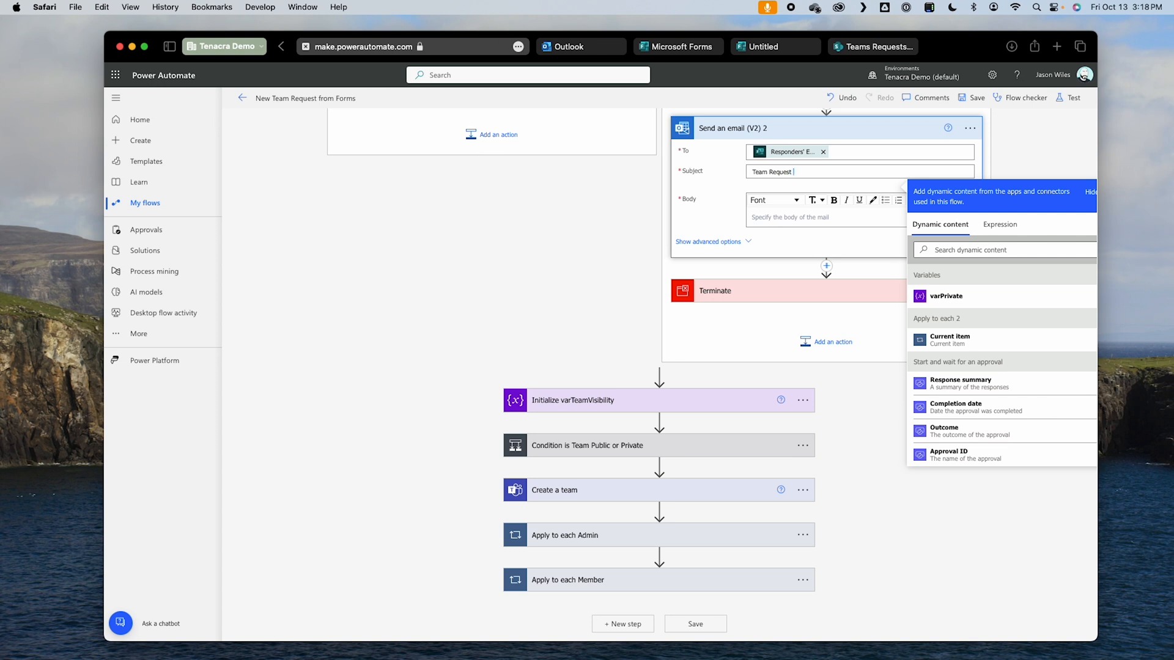
Step: Write the rejection email body as You request for the team "Team Name?" has been rejected., with Team Name? as dynamic content, and save the flow
click(784, 221)
text(You request for the team)
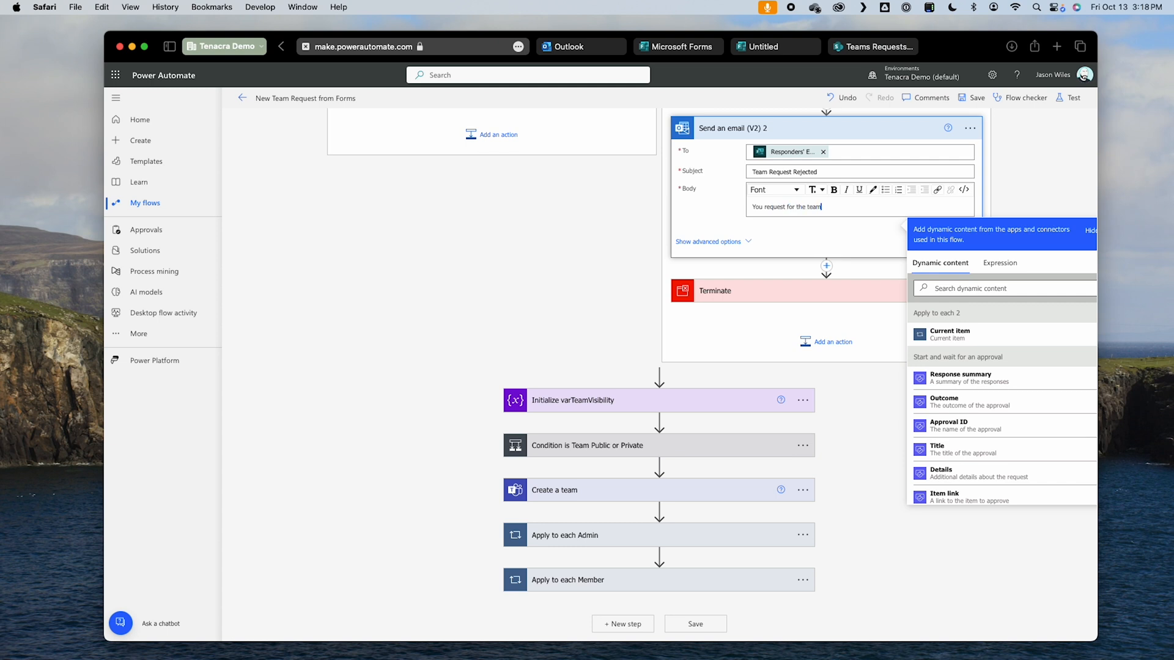
text( ")
scroll(1022, 506, up, 2)
scroll(1025, 481, down, 10)
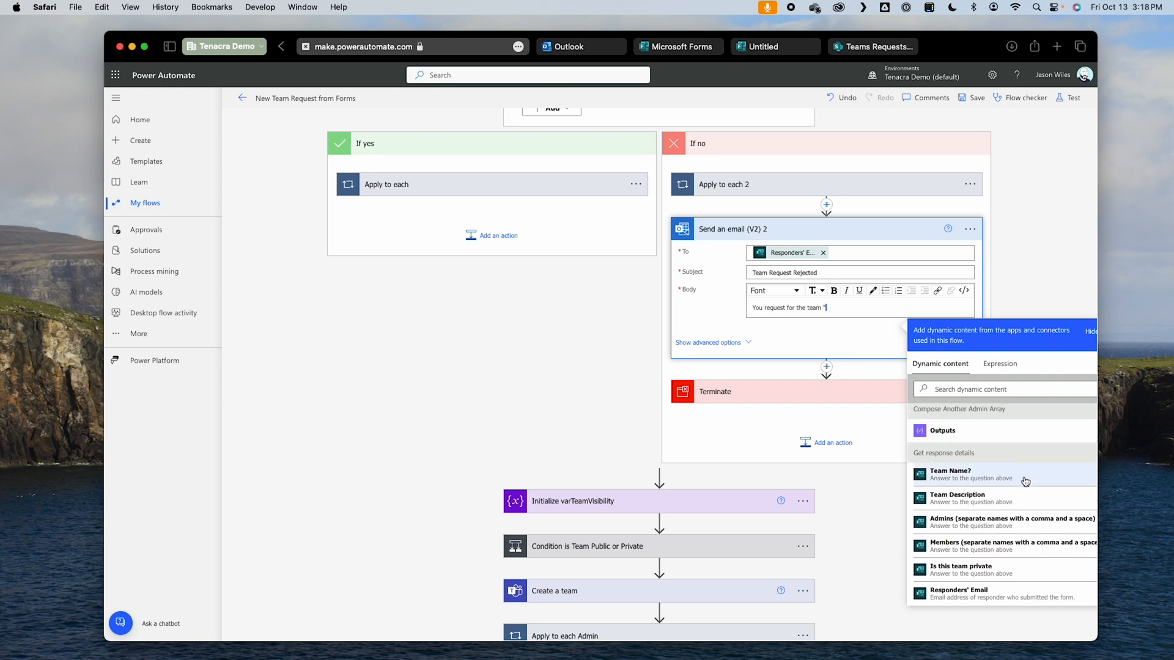
click(1025, 481)
text(" has be)
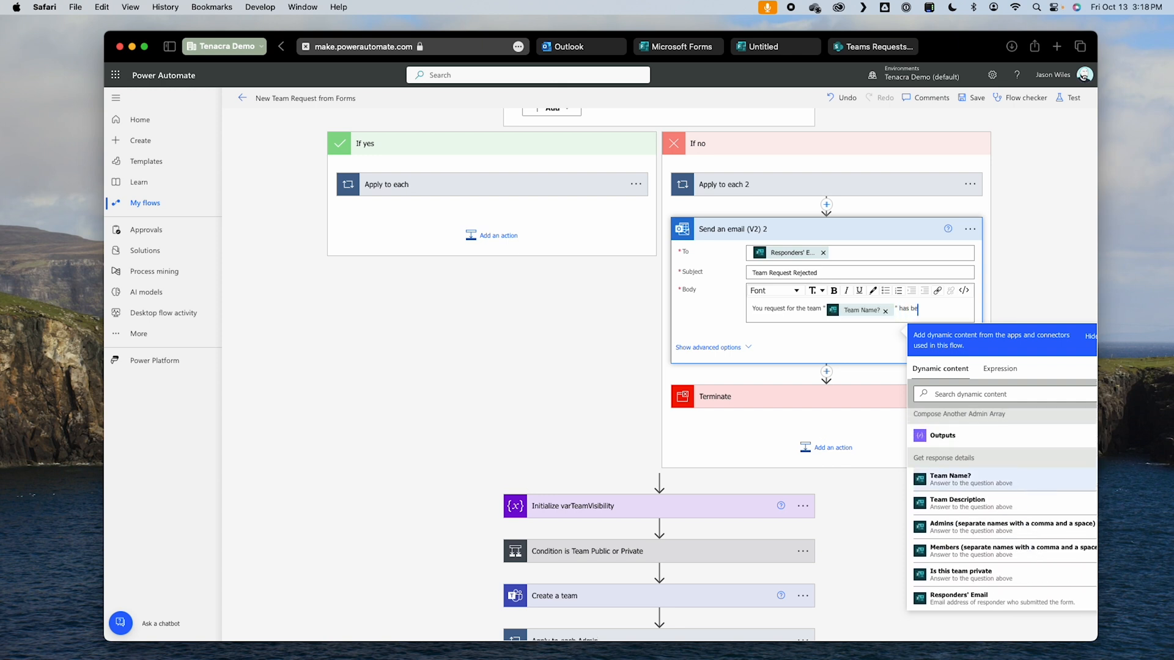
text(en rejected.)
click(1041, 182)
click(974, 98)
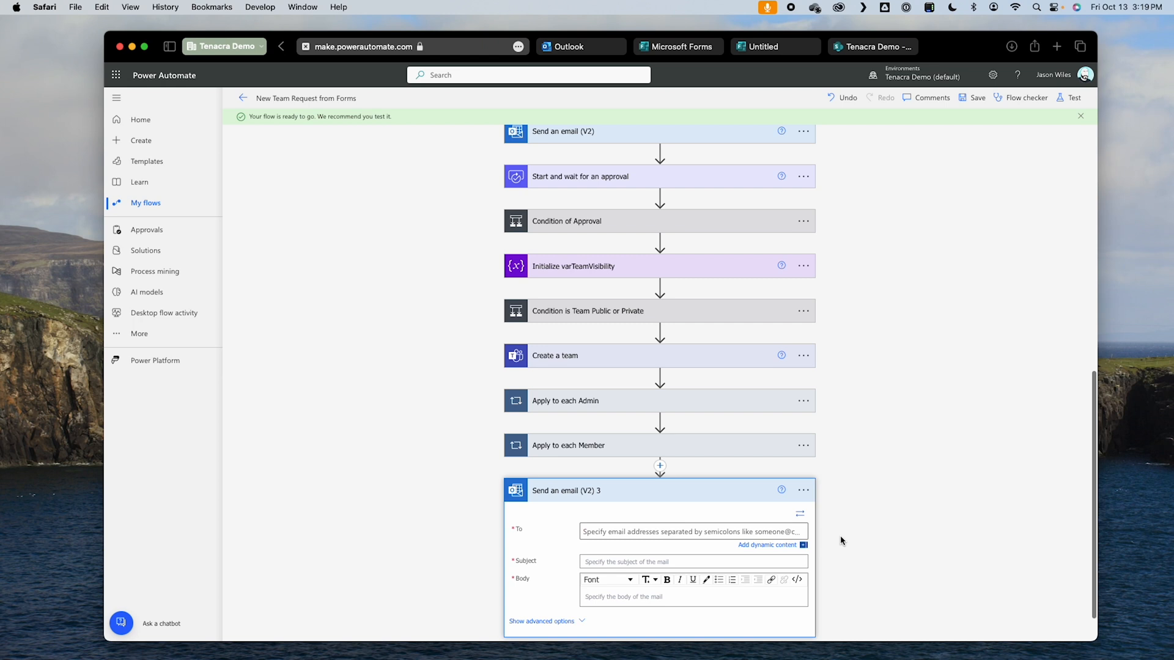
Step: Address the email action after Apply to each Member to the Responders' Email dynamic value, with the subject "Team Created"
click(769, 548)
scroll(878, 534, down, 5)
scroll(878, 534, down, 5)
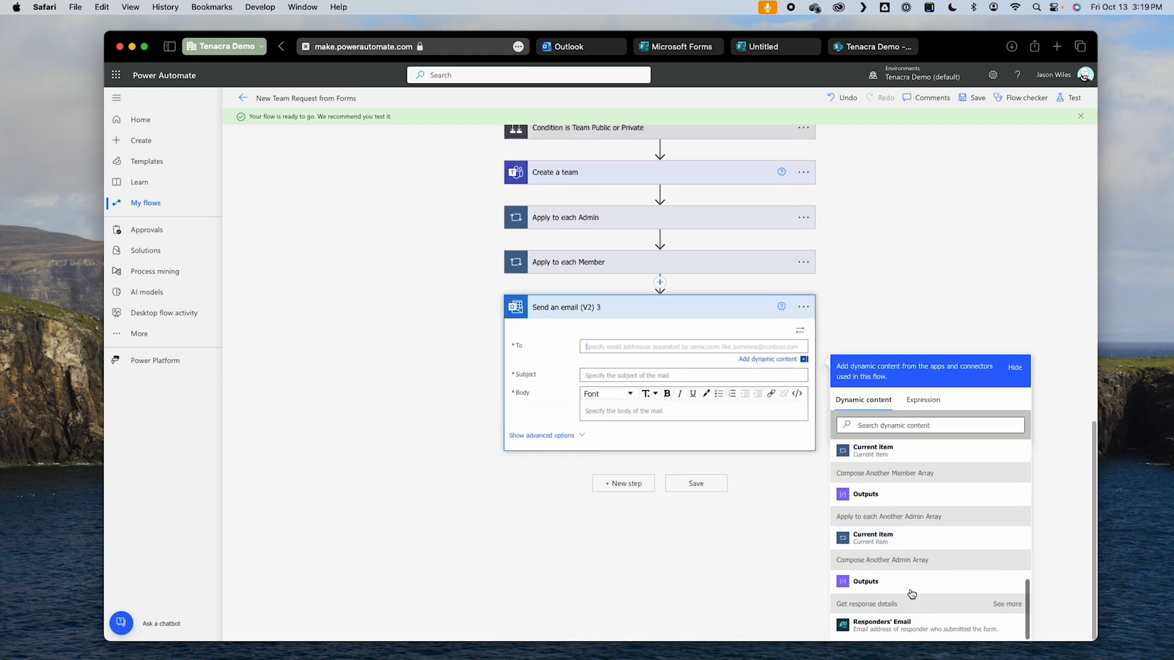
click(897, 630)
click(602, 374)
text(Team Created)
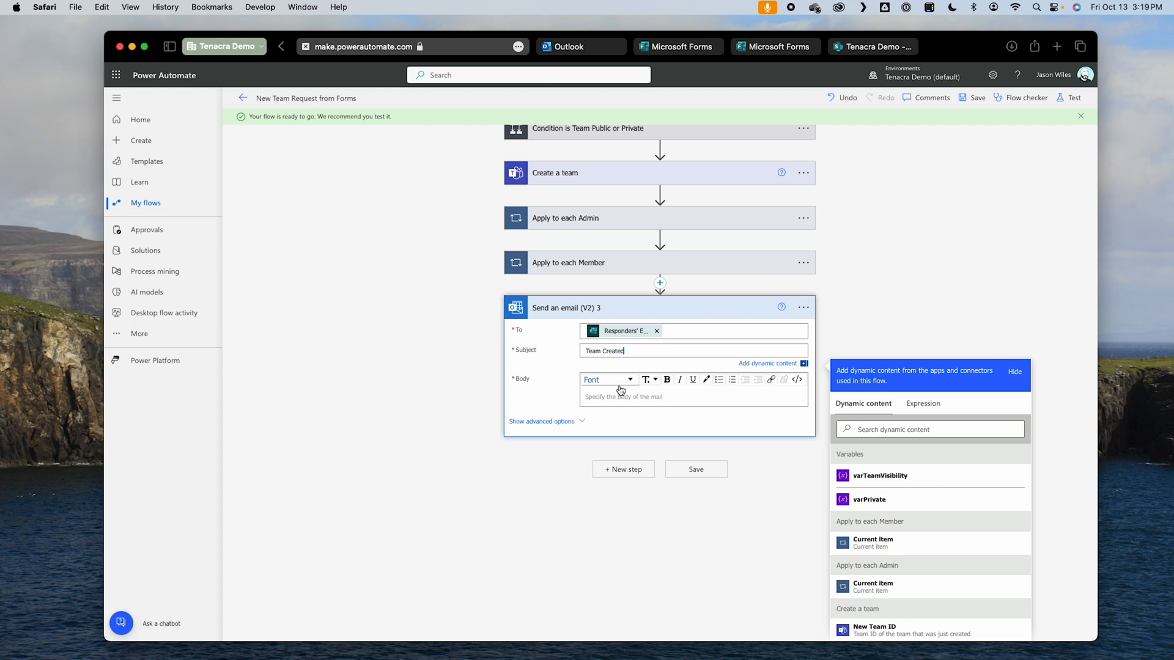
Step: Write that email's body as Your request for team "Team Name?" has been Approved!, with Team Name? as dynamic content, and save the flow
click(621, 394)
text(Ye)
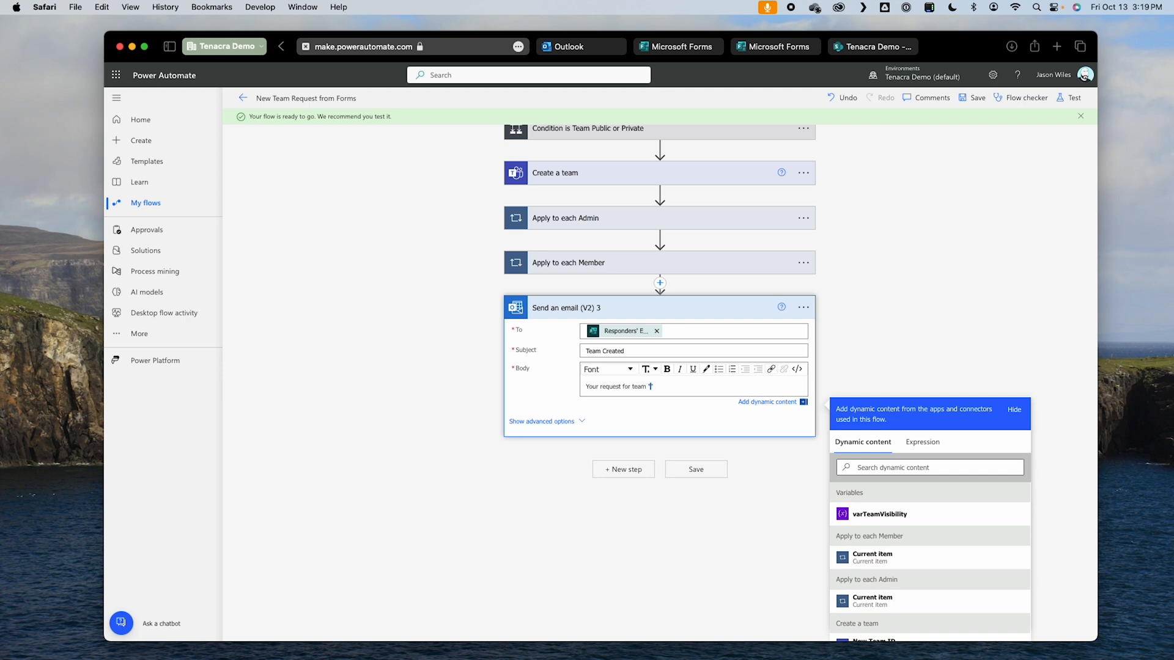
scroll(870, 579, down, 10)
scroll(871, 584, up, 2)
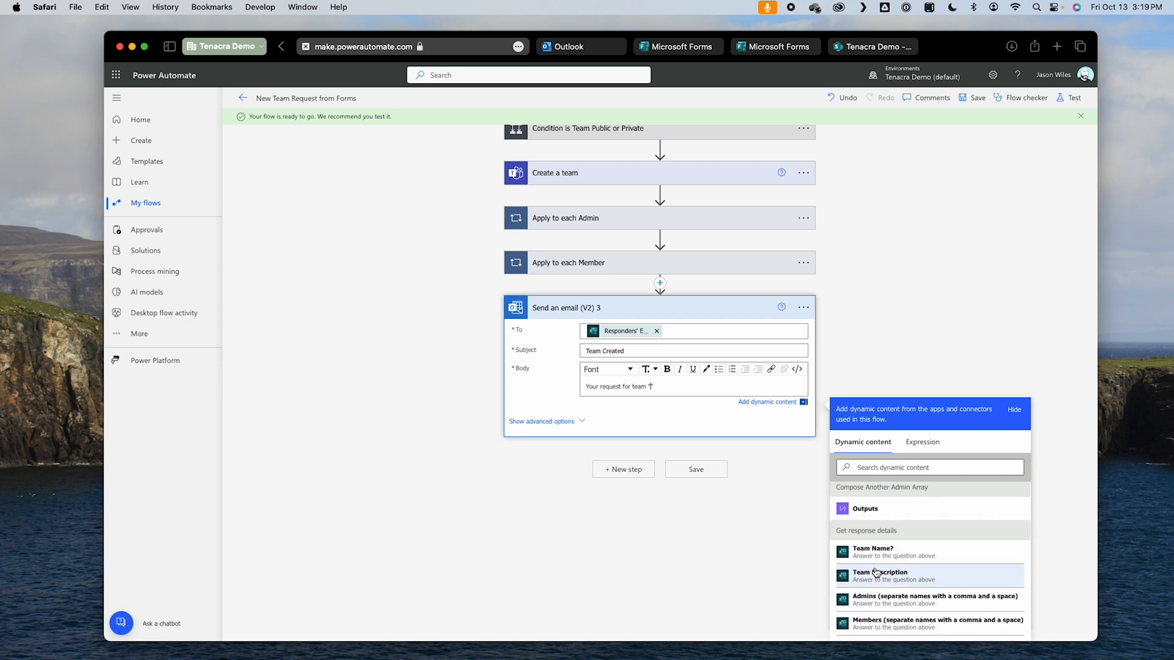
click(881, 550)
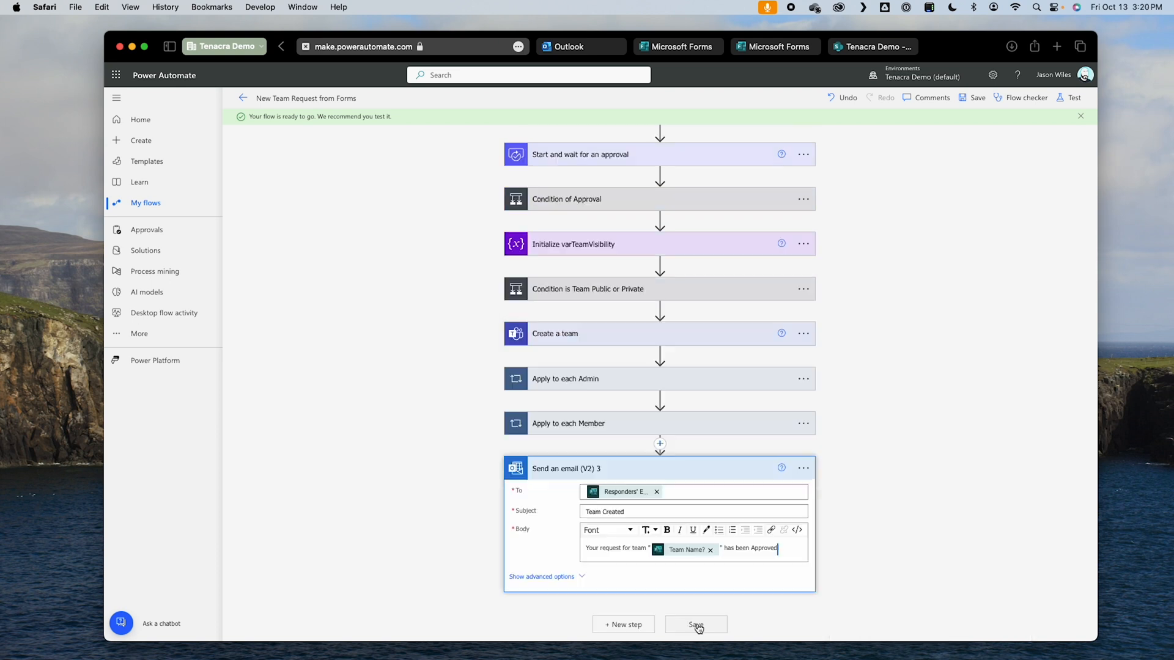
click(696, 624)
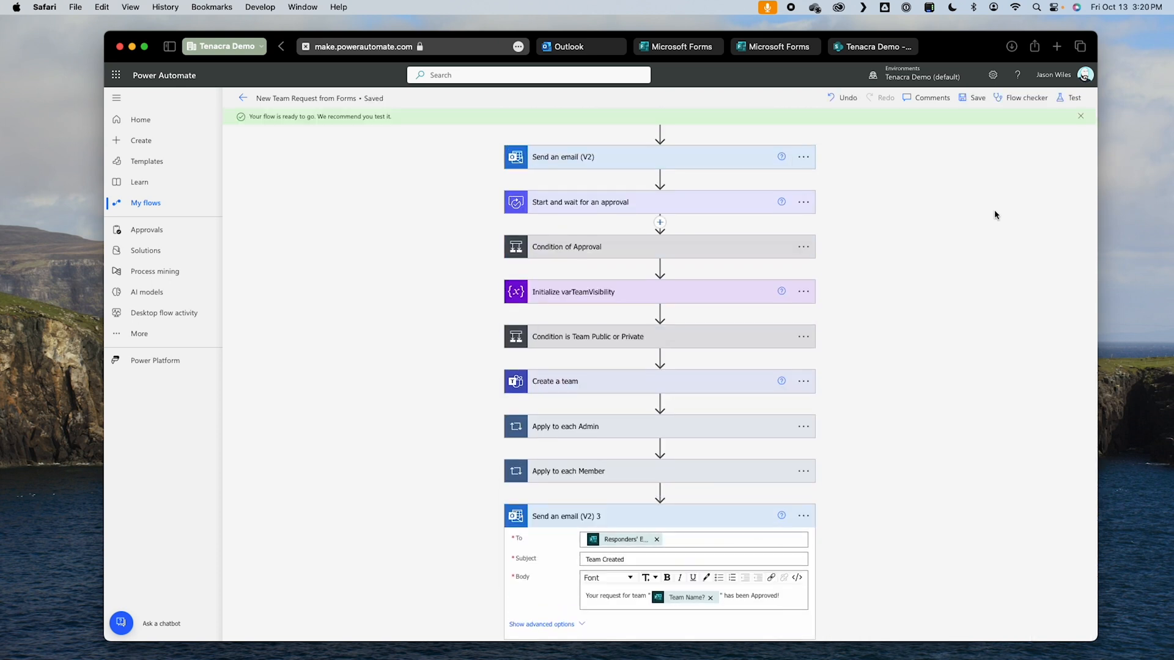
Step: Test the flow automatically with a recently used trigger, reusing the most recent successful run
click(1074, 99)
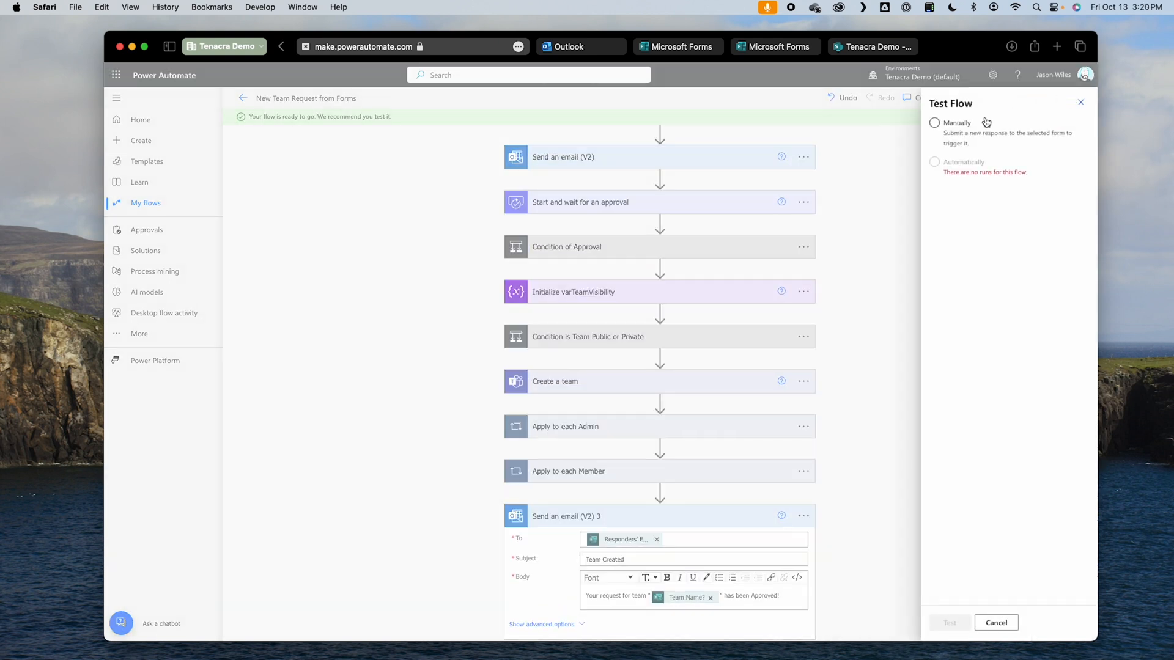
click(960, 160)
click(977, 181)
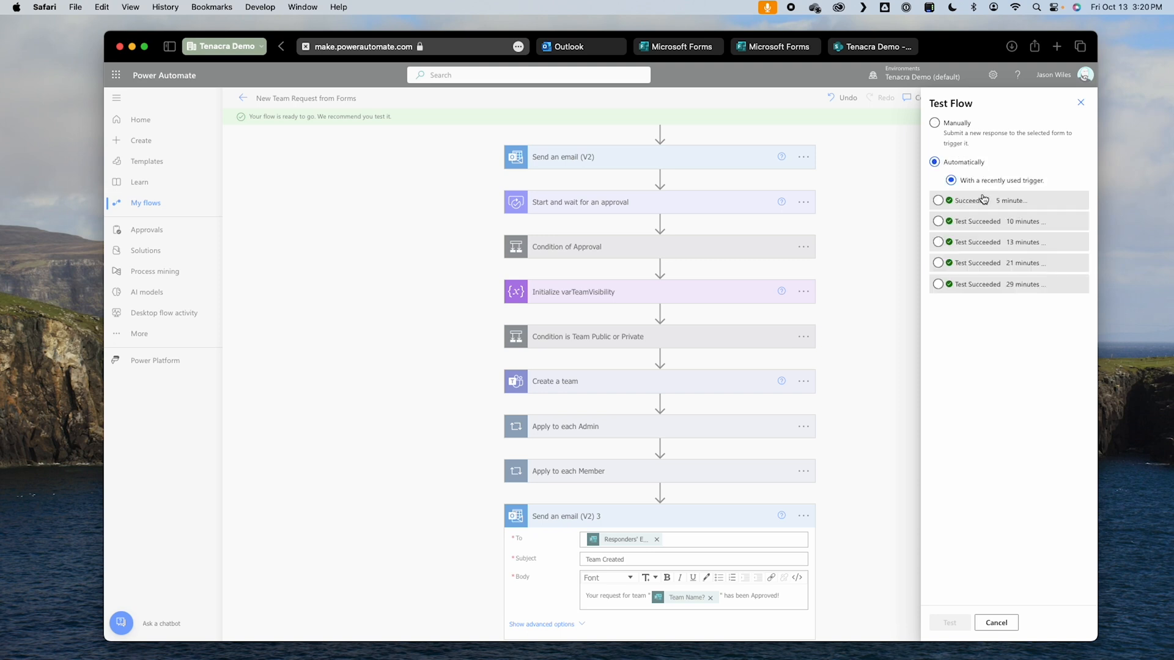
click(984, 200)
click(952, 623)
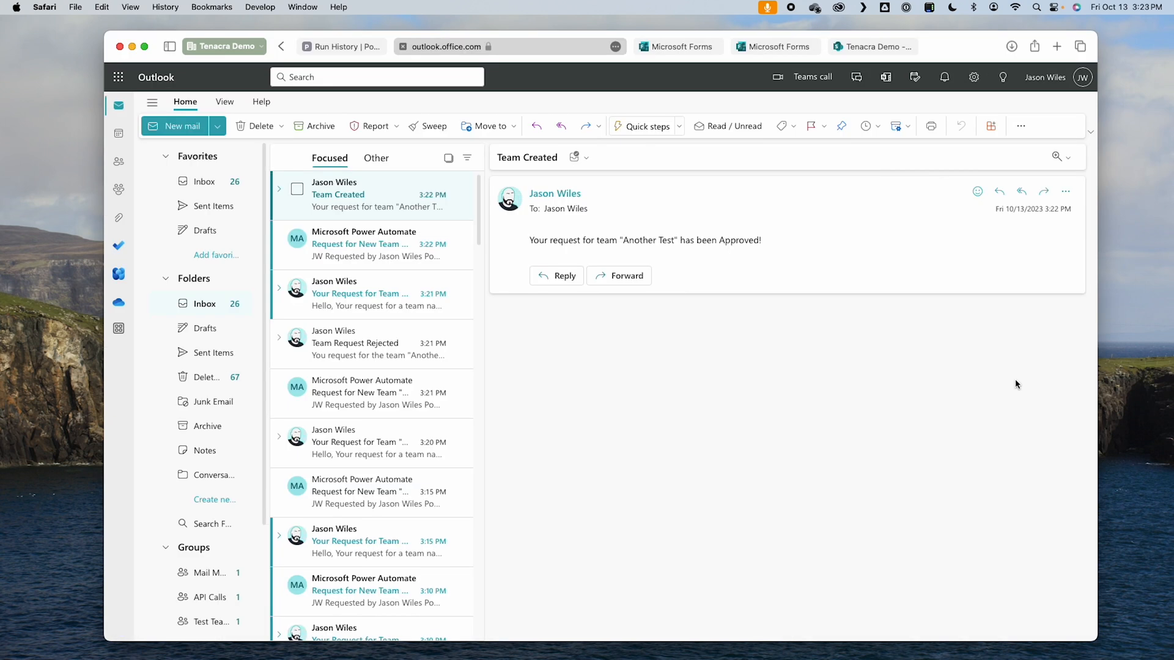
Step: Switch from Outlook back to the test run in Power Automate and reopen the flow for editing
click(345, 46)
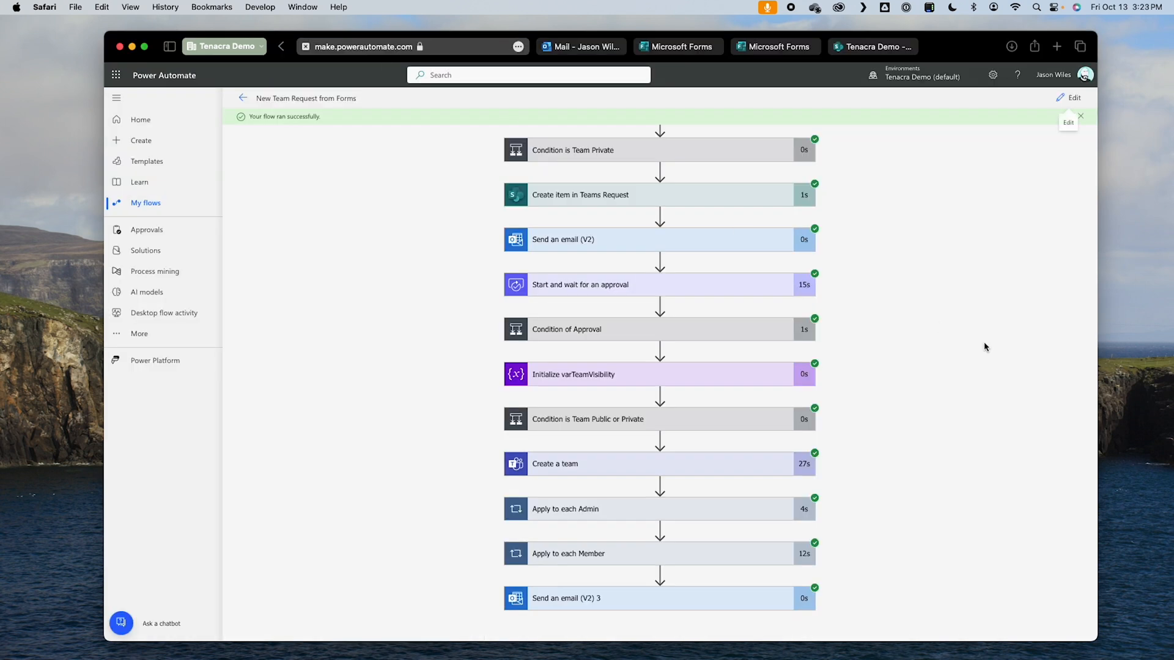
click(1070, 98)
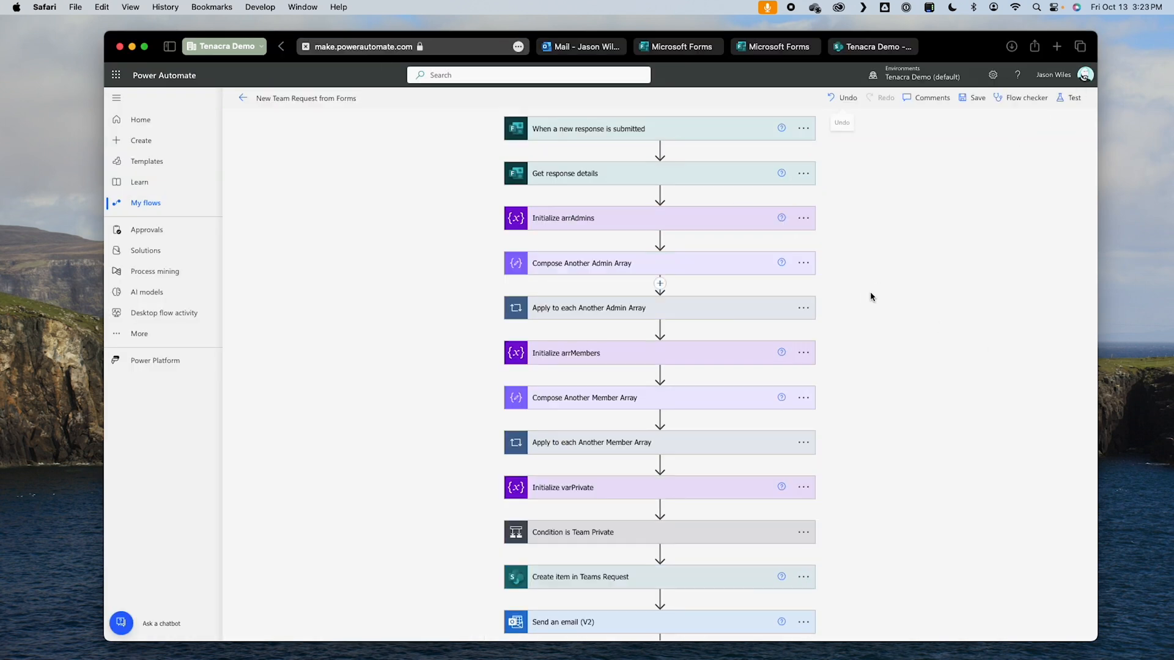